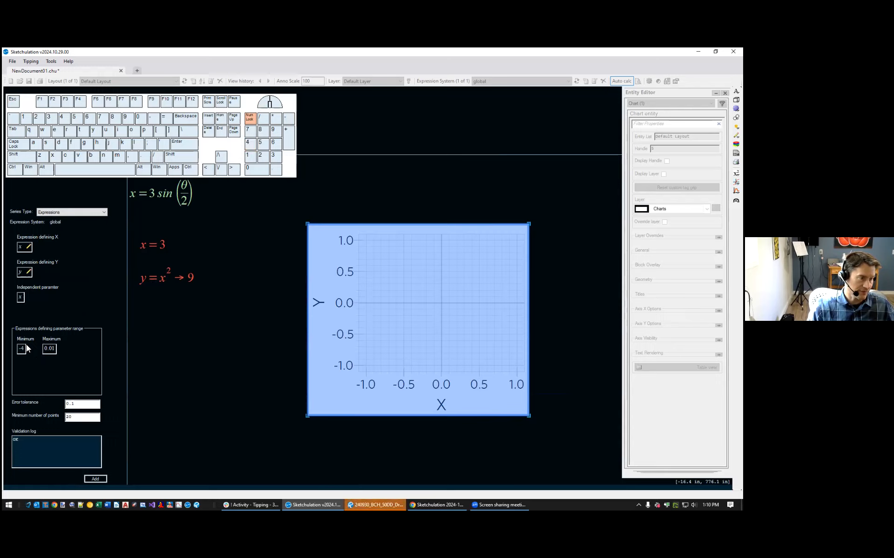
# Set the parameter range maximum to 4, add the y expression series to the chart, and leave the series editor
pyautogui.write('4')
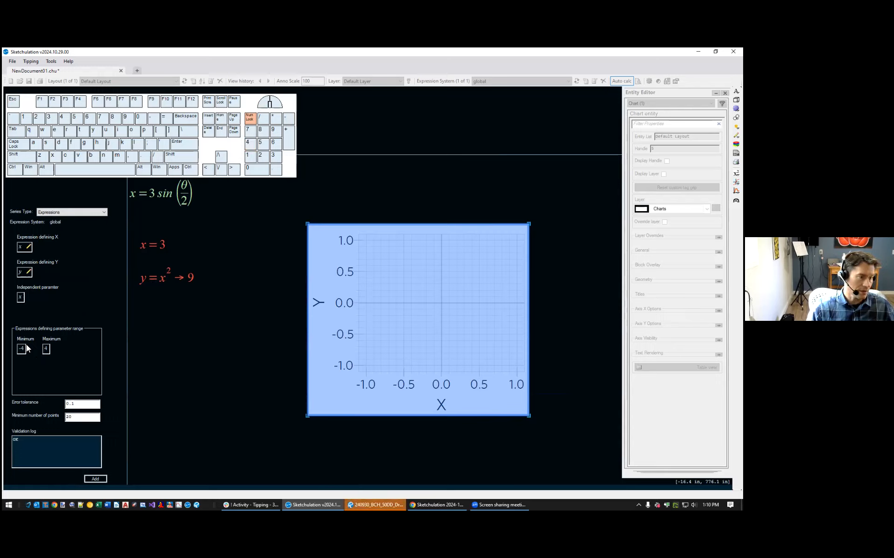
pyautogui.click(96, 478)
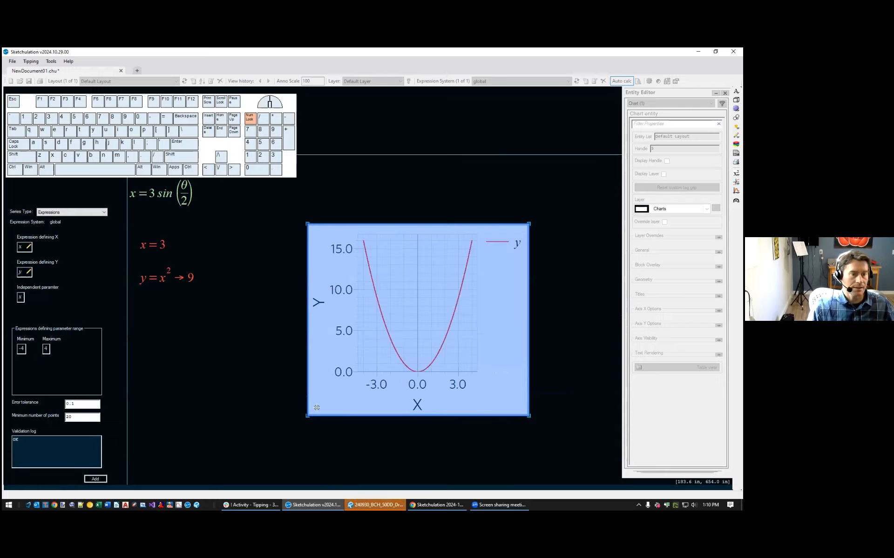
pyautogui.scroll(-1, 326, 405)
pyautogui.rightClick(314, 384)
pyautogui.press('Escape')
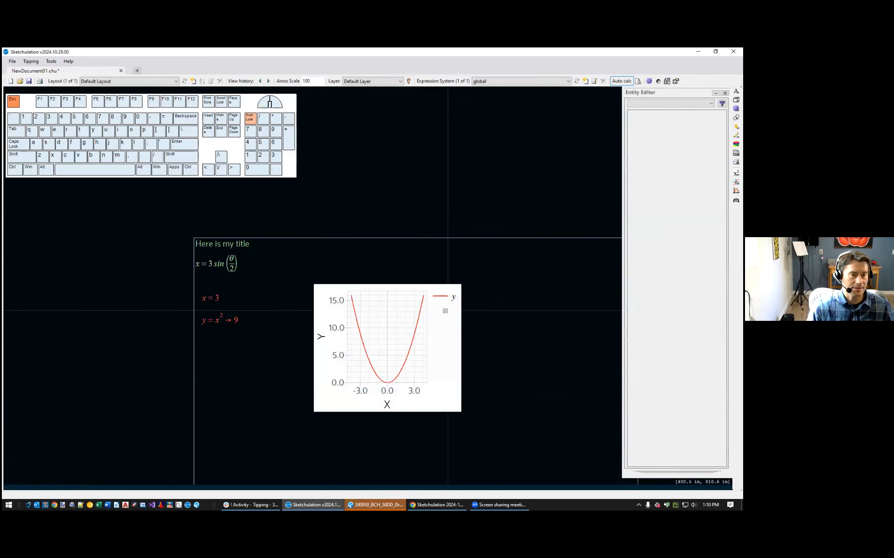
# Enlarge the parabola chart by stretching its upper-right corner outward, and clear the selection
pyautogui.scroll(1, 448, 311)
pyautogui.click(463, 287)
pyautogui.moveTo(468, 271); pyautogui.dragTo(529, 244)
pyautogui.scroll(-2, 530, 244)
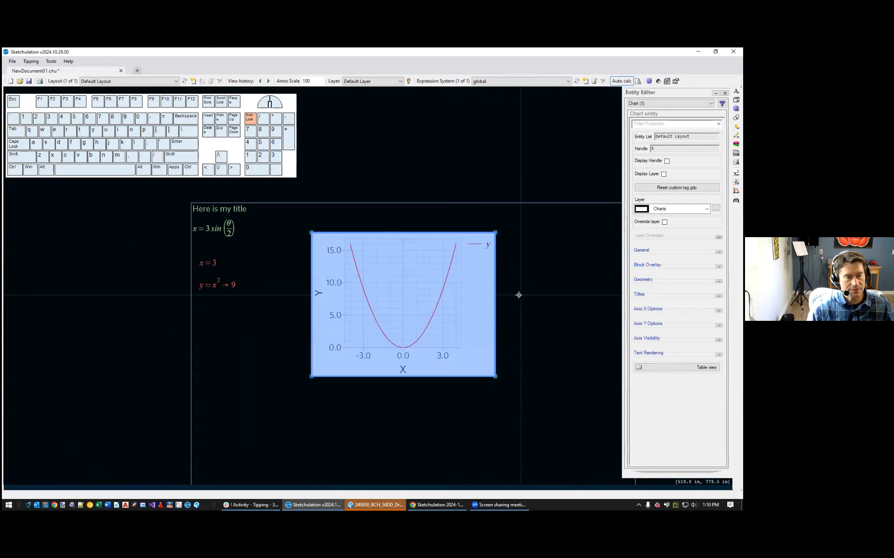
pyautogui.scroll(2, 505, 339)
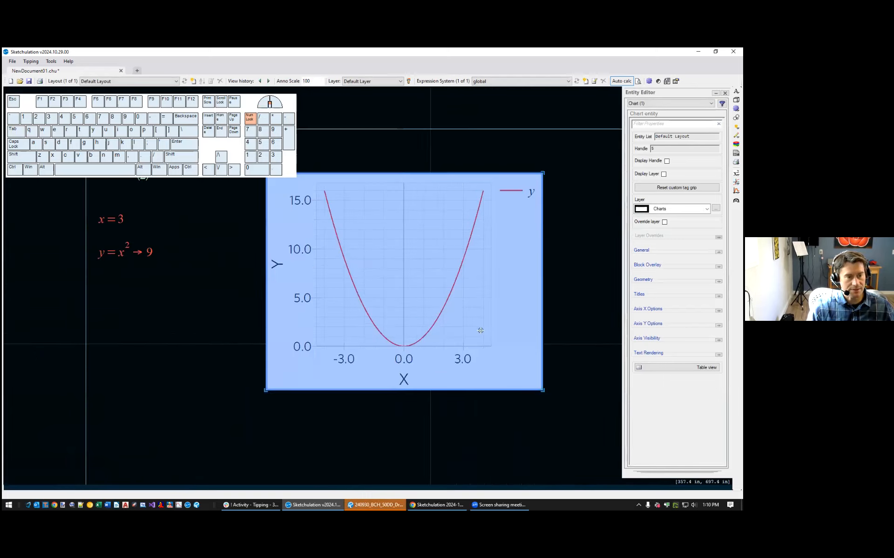
pyautogui.click(533, 367)
pyautogui.scroll(-2, 533, 368)
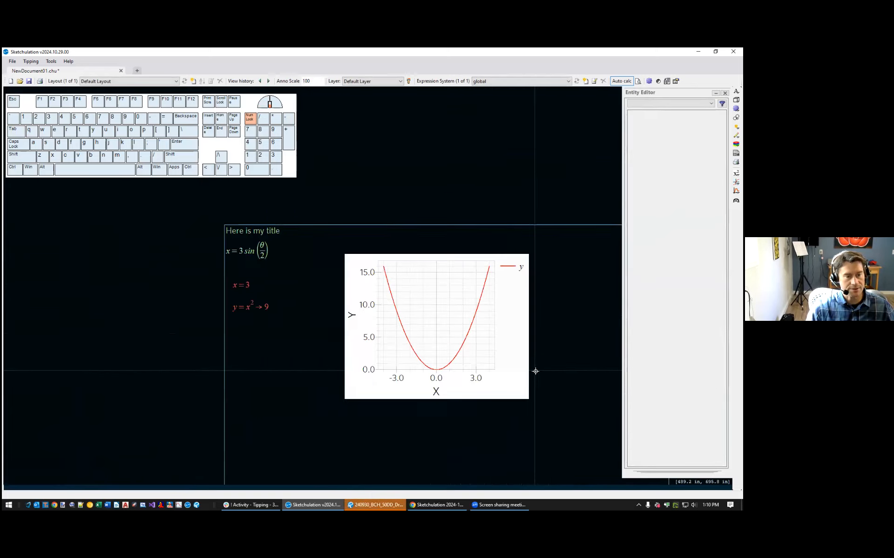
# Examine how the title, expressions and chart are arranged within the page outline
pyautogui.moveTo(536, 386); pyautogui.dragTo(464, 388, button='middle')
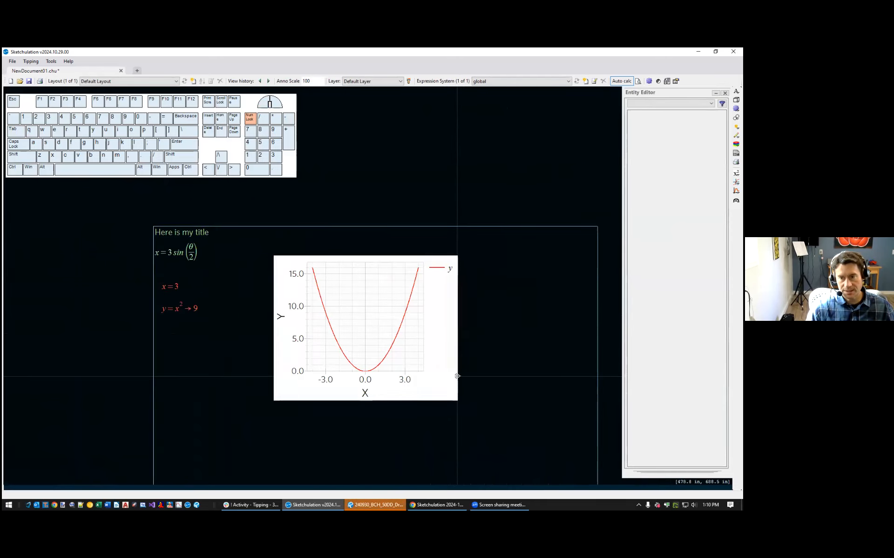
pyautogui.scroll(-2, 462, 361)
pyautogui.moveTo(462, 361); pyautogui.dragTo(437, 361, button='middle')
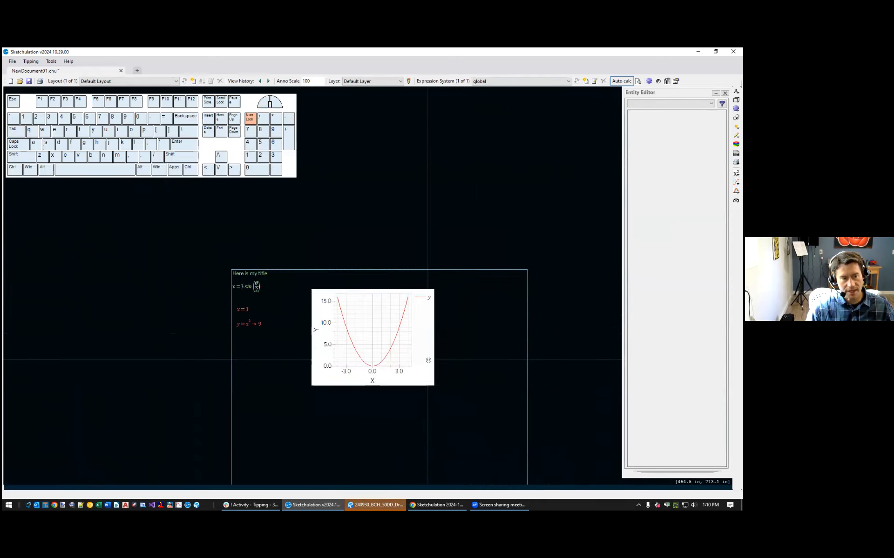
pyautogui.scroll(2, 436, 361)
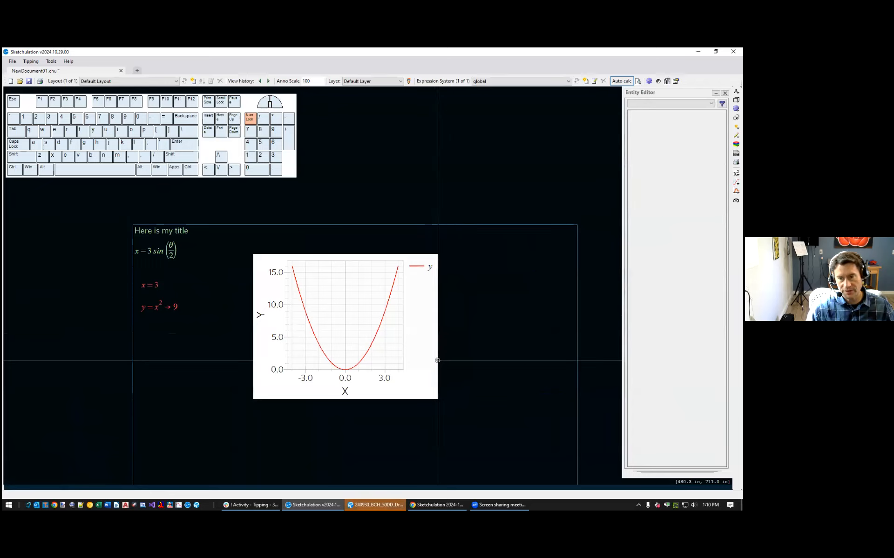
pyautogui.scroll(-2, 438, 361)
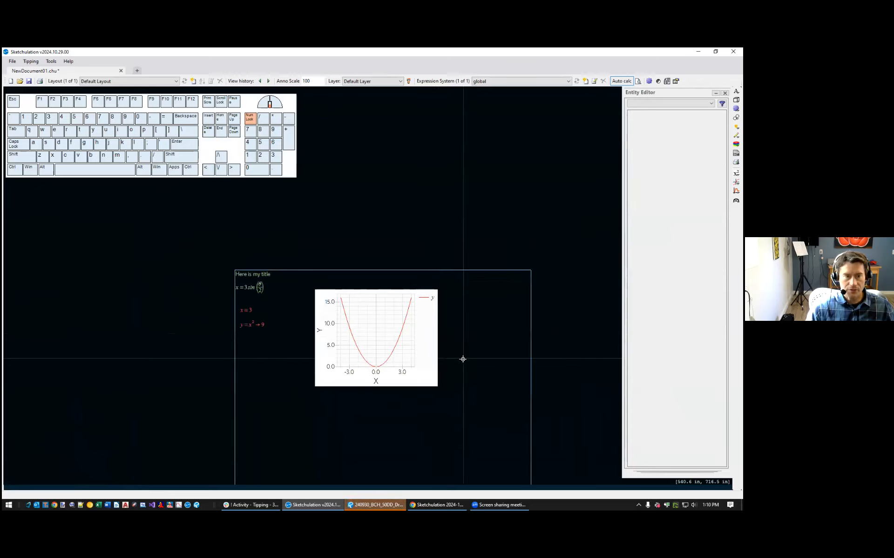
pyautogui.moveTo(462, 359); pyautogui.dragTo(433, 259, button='middle')
pyautogui.scroll(-2, 435, 263)
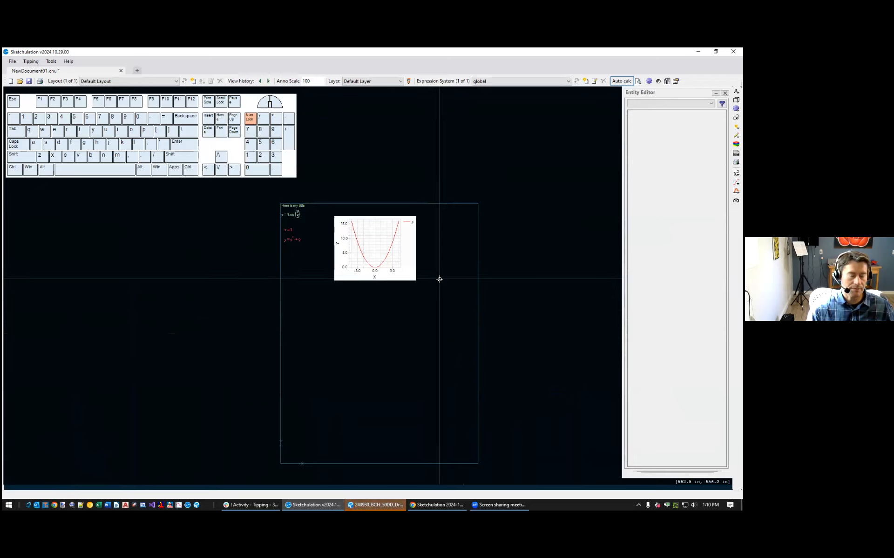
pyautogui.moveTo(436, 244); pyautogui.dragTo(452, 252, button='middle')
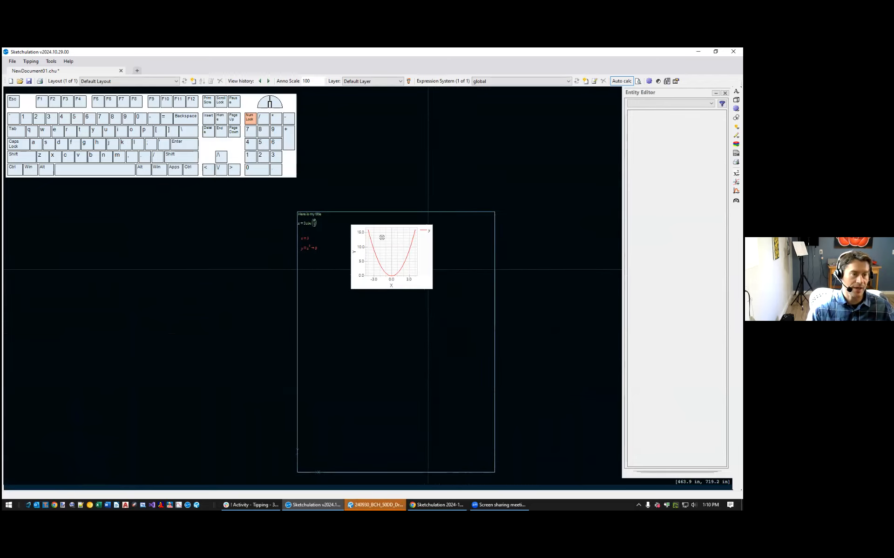
pyautogui.moveTo(502, 305); pyautogui.dragTo(503, 298, button='middle')
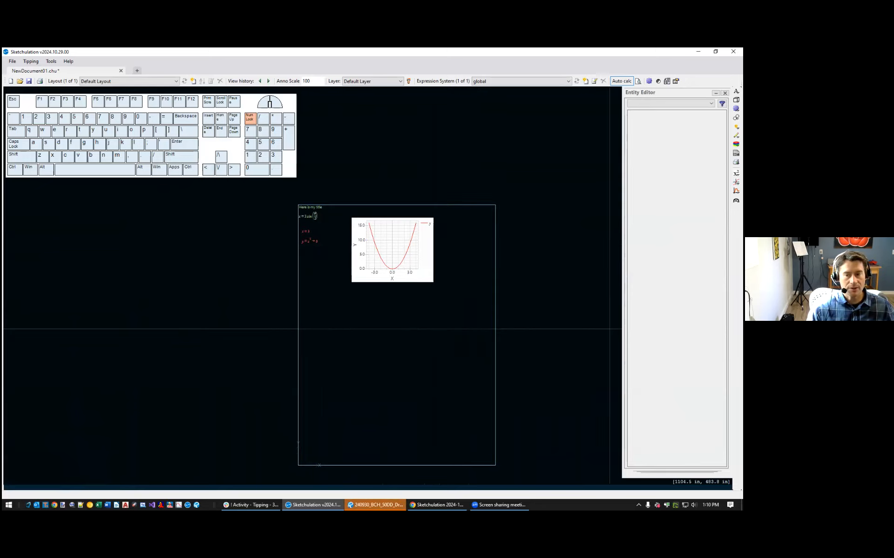
pyautogui.moveTo(389, 319); pyautogui.dragTo(419, 303, button='middle')
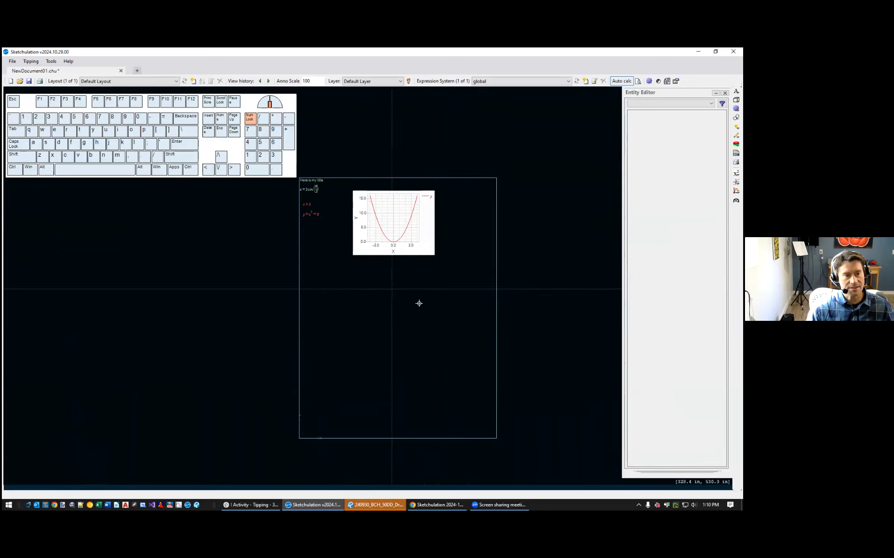
# Select the page outline to inspect its properties, and clear the selection
pyautogui.click(373, 375)
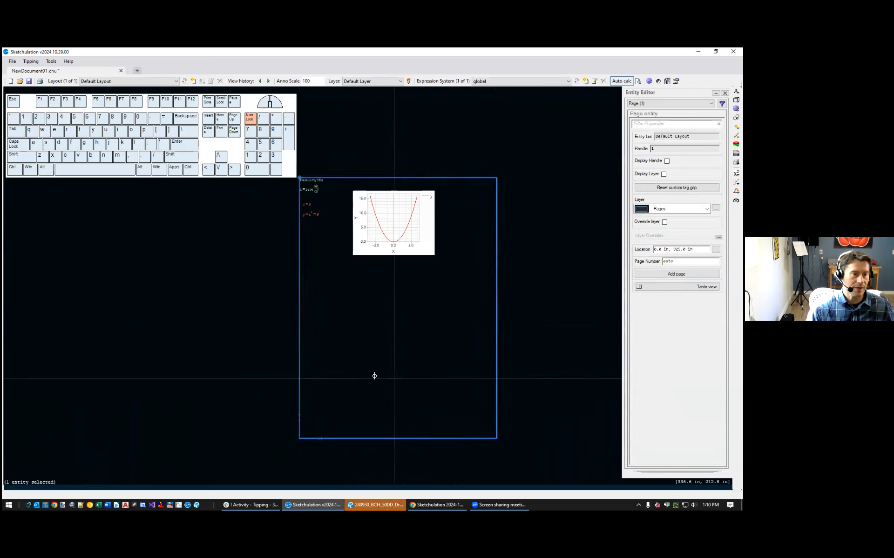
pyautogui.scroll(-2, 355, 366)
pyautogui.scroll(2, 397, 321)
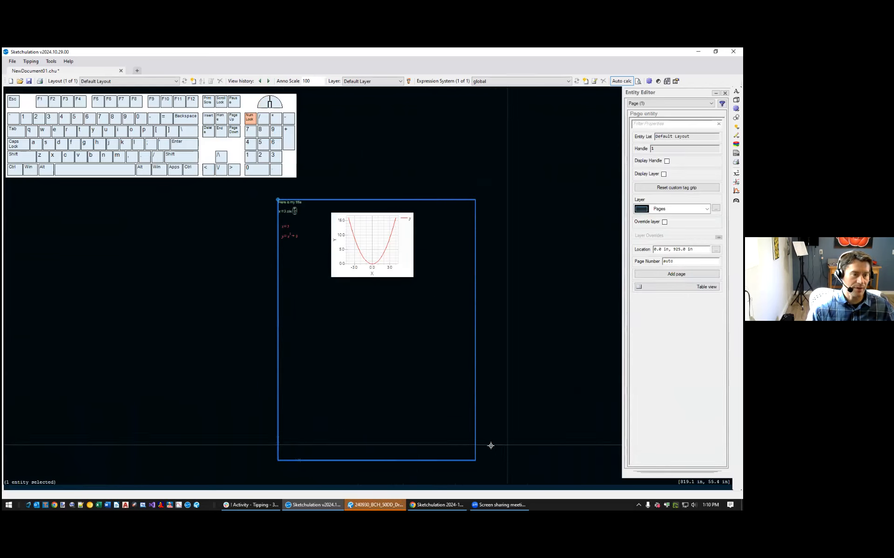
pyautogui.press('Escape')
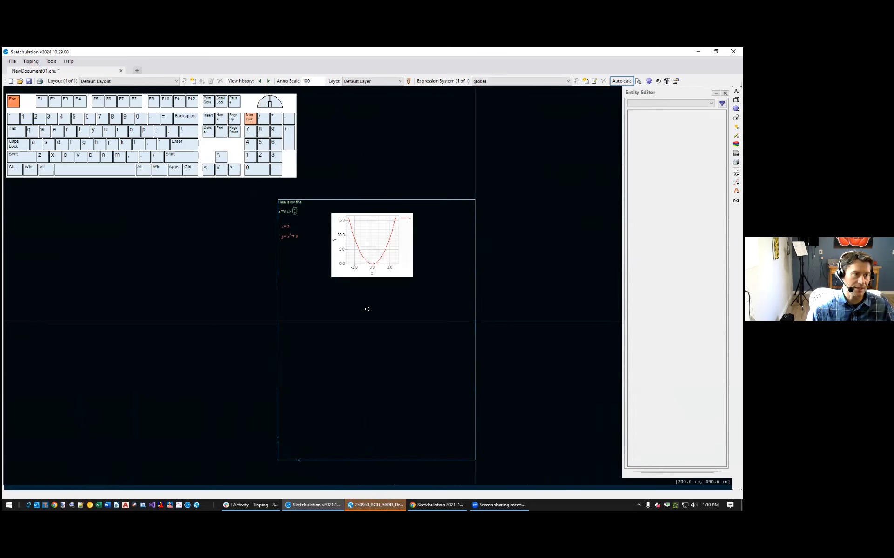
# Create a new blank document and bring its origin into view
pyautogui.click(12, 61)
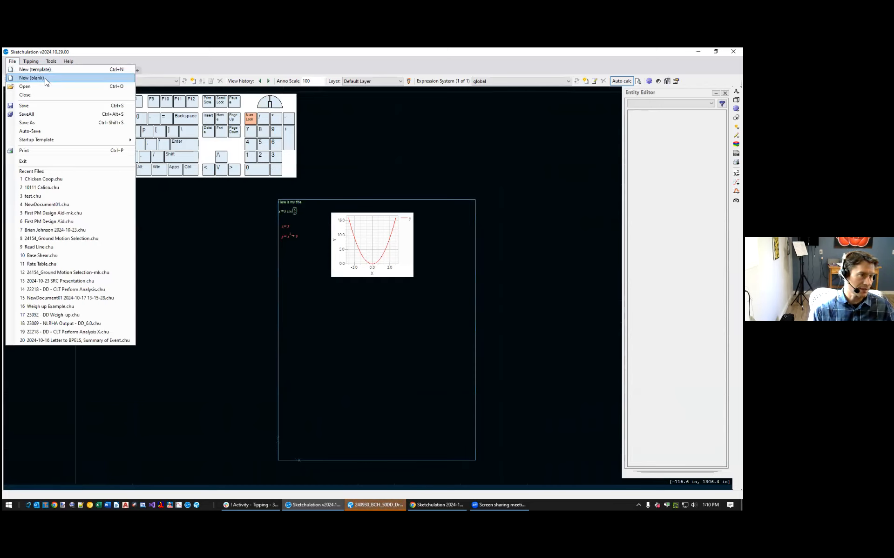
pyautogui.click(26, 78)
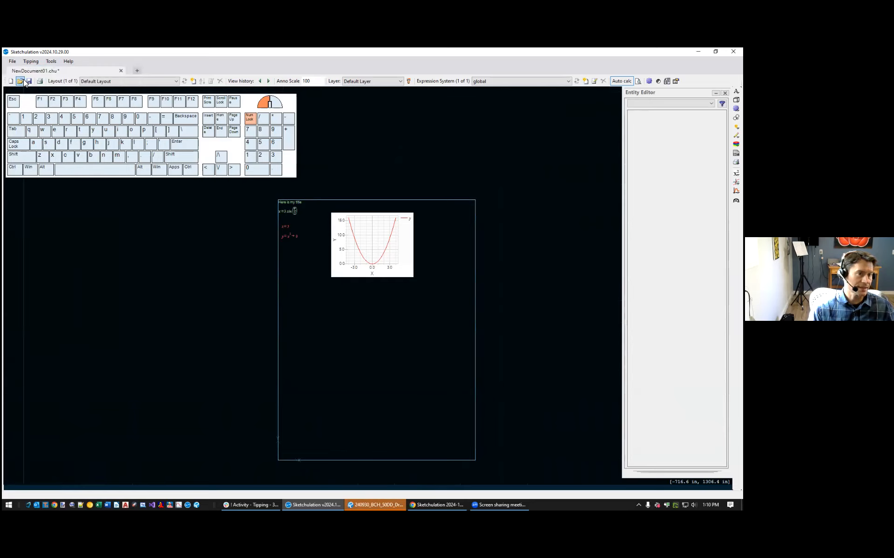
pyautogui.moveTo(416, 263); pyautogui.dragTo(258, 309, button='middle')
pyautogui.scroll(-2, 256, 309)
pyautogui.moveTo(345, 302); pyautogui.dragTo(395, 348, button='middle')
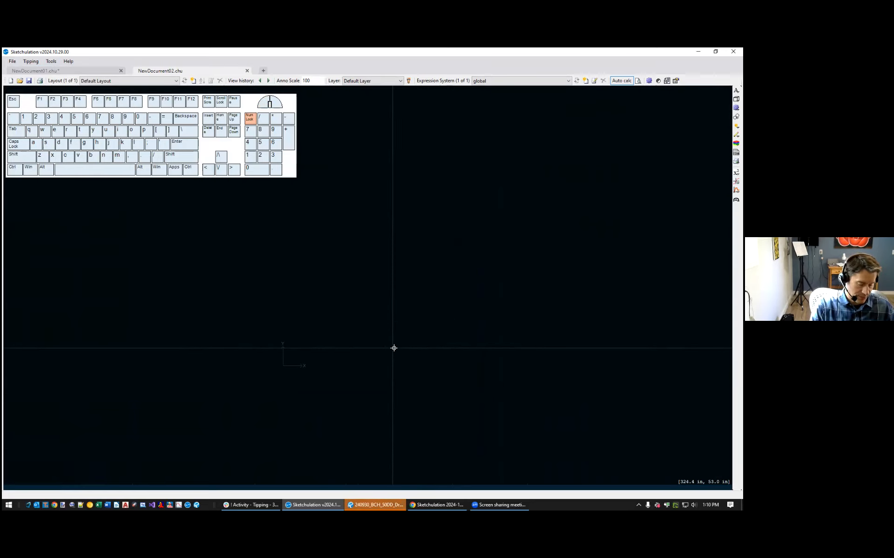
# Draw a page in the blank document with its upper-left corner at the origin (0,0), and end the command
pyautogui.write('pag')
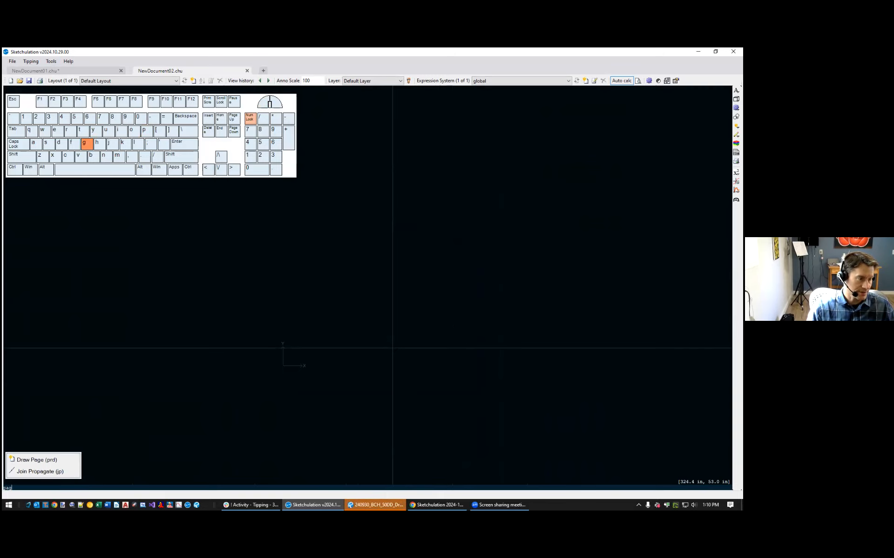
pyautogui.press('Return')
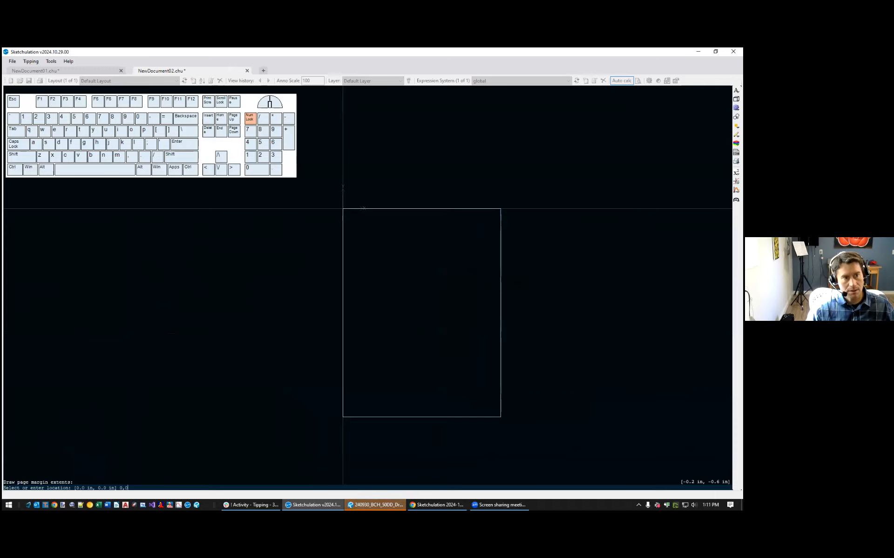
pyautogui.click(343, 209)
pyautogui.click(388, 247)
pyautogui.press('Escape')
# Review the startup template options, including setting the template from the current document, without applying any
pyautogui.click(13, 62)
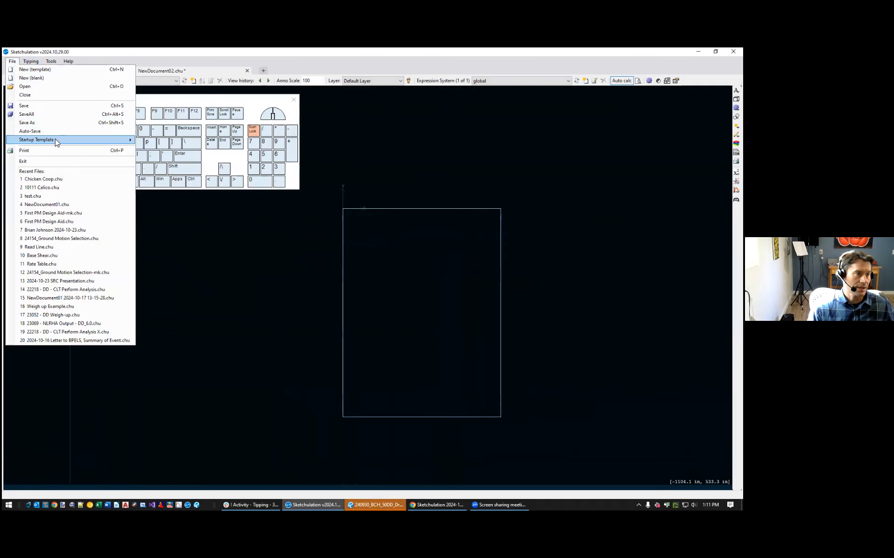
pyautogui.moveTo(54, 140)
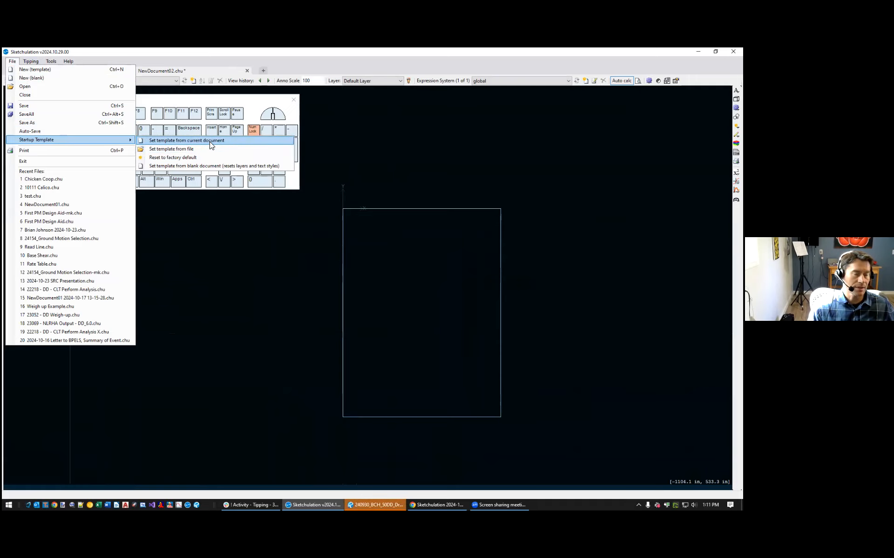
pyautogui.press('Escape')
pyautogui.press('Escape')
pyautogui.scroll(3, 401, 199)
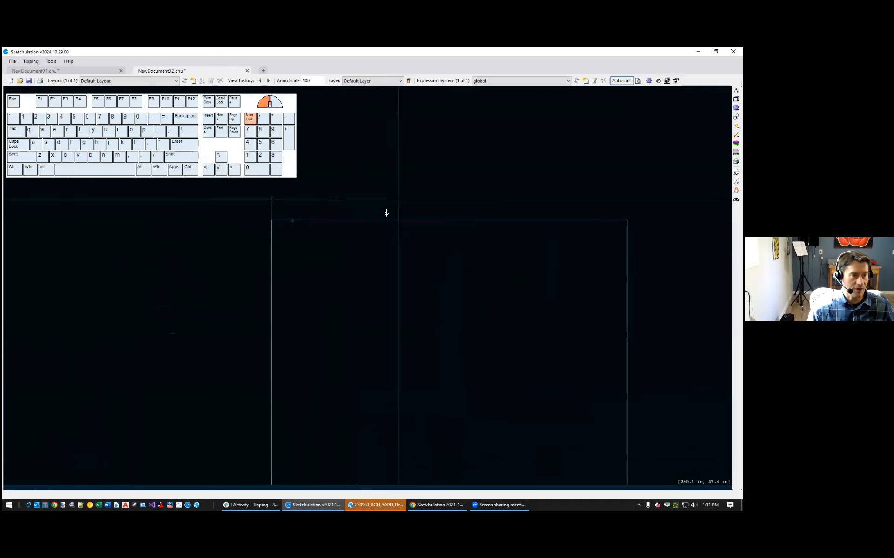
pyautogui.scroll(-3, 352, 185)
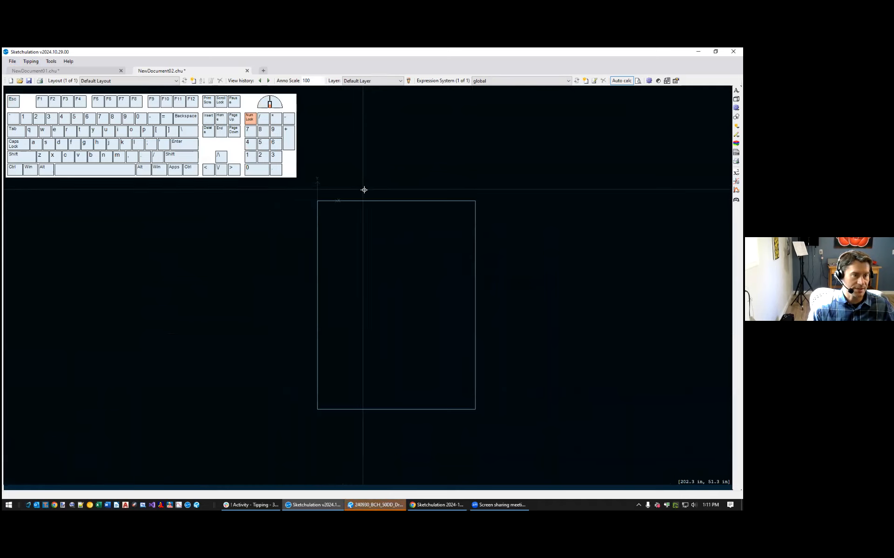
# Return to NewDocument01 and set the print area from the page's lower-right corner to its upper-left corner
pyautogui.click(82, 71)
pyautogui.moveTo(499, 250); pyautogui.dragTo(567, 209, button='middle')
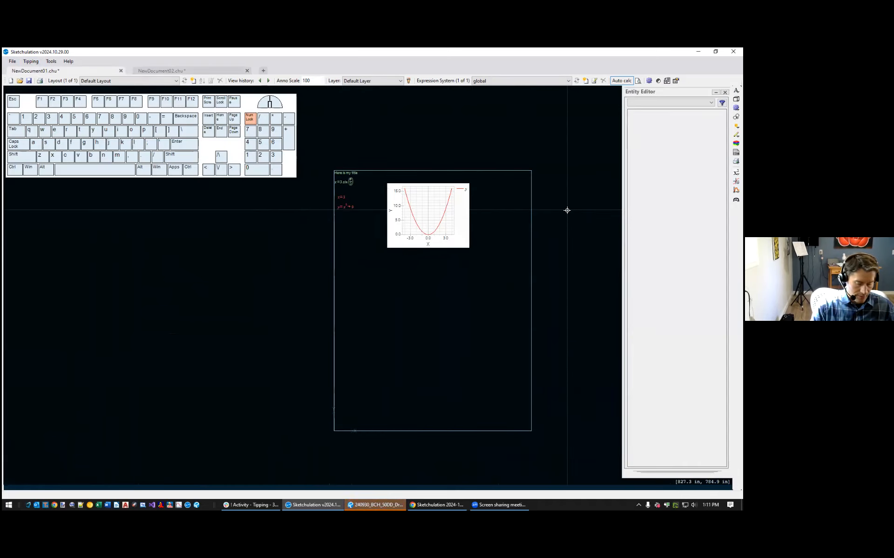
pyautogui.write('pri')
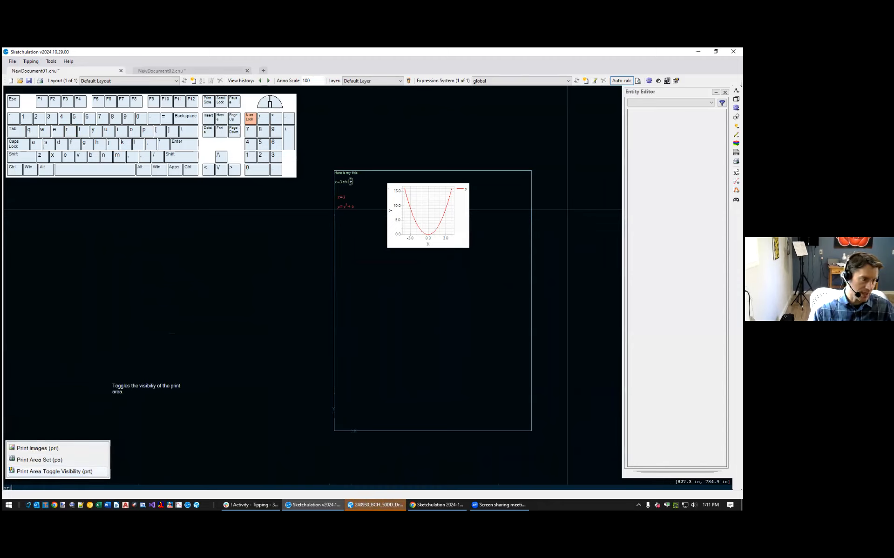
pyautogui.click(93, 459)
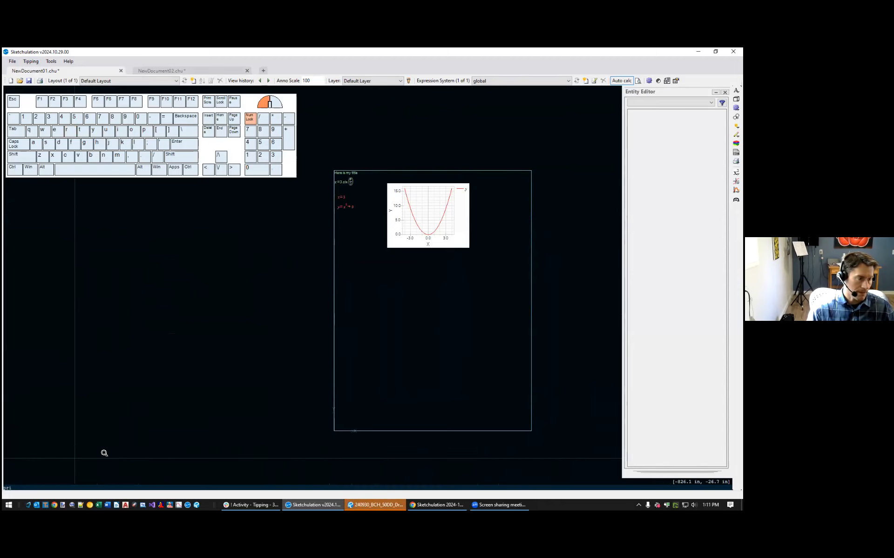
pyautogui.click(531, 431)
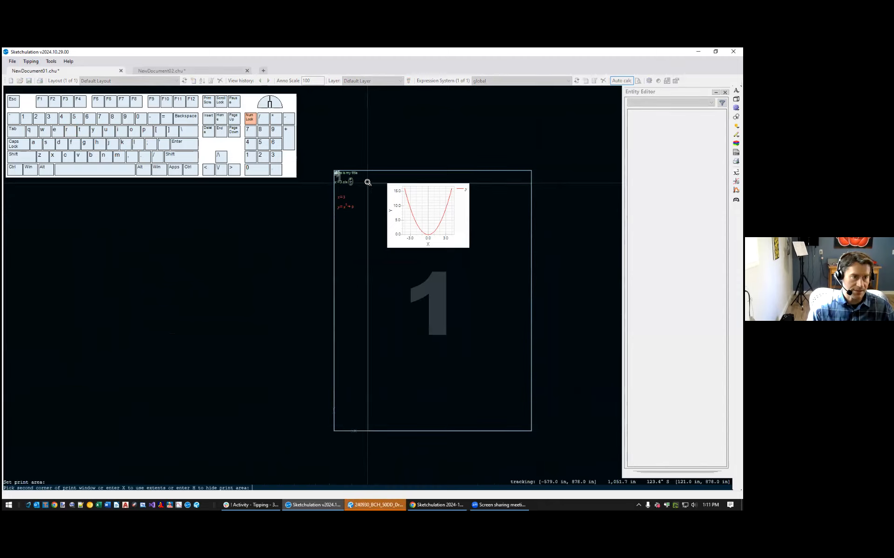
pyautogui.click(334, 169)
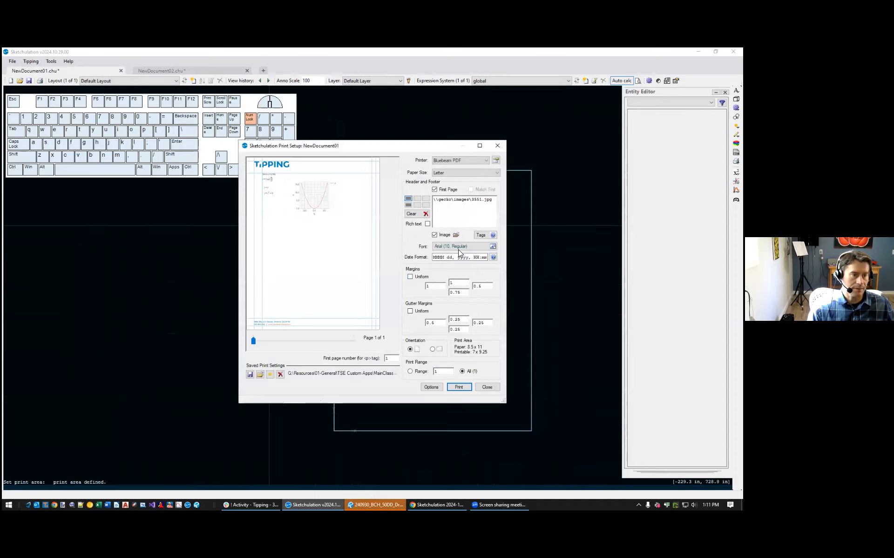
# Review the print setup preview of the page and close it without printing
pyautogui.click(487, 388)
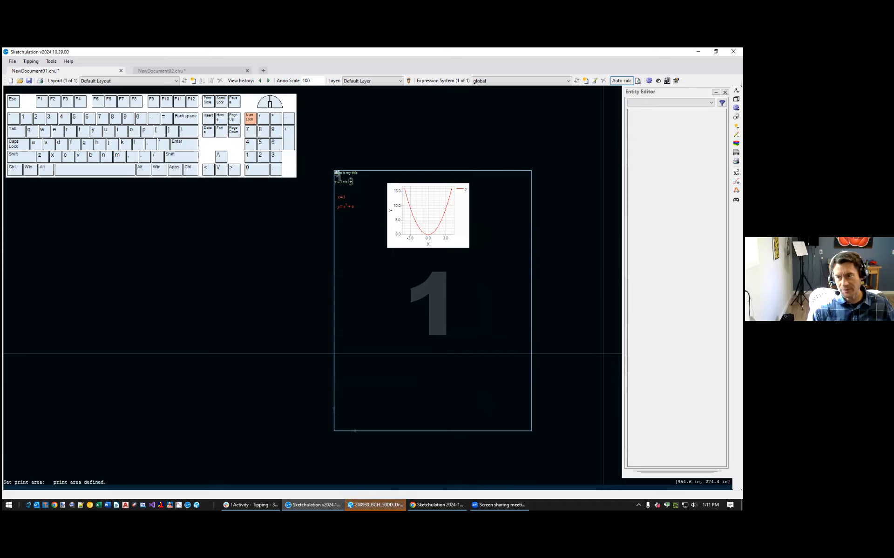
pyautogui.moveTo(425, 222); pyautogui.dragTo(409, 200, button='middle')
pyautogui.scroll(2, 376, 247)
pyautogui.moveTo(395, 235); pyautogui.dragTo(408, 248, button='middle')
pyautogui.scroll(-2, 407, 249)
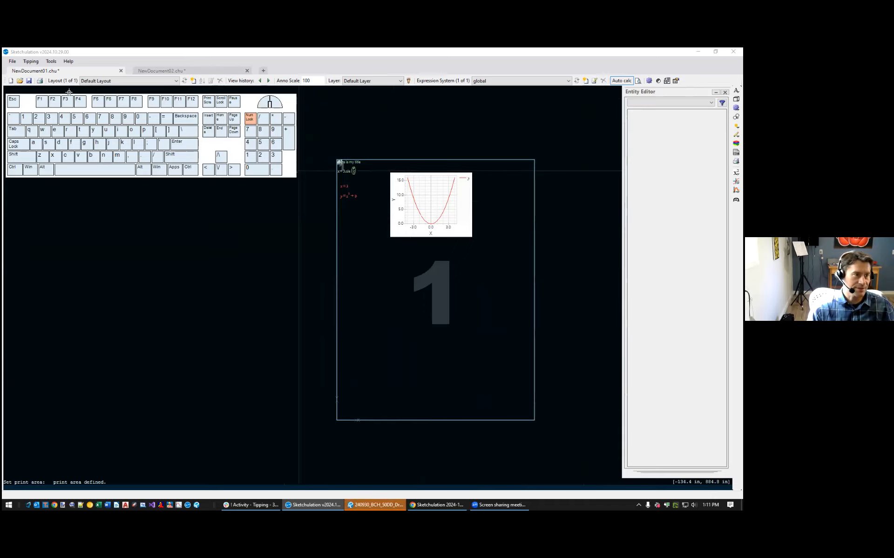
# Create another new document from the startup template while NewDocument02 is showing
pyautogui.click(200, 70)
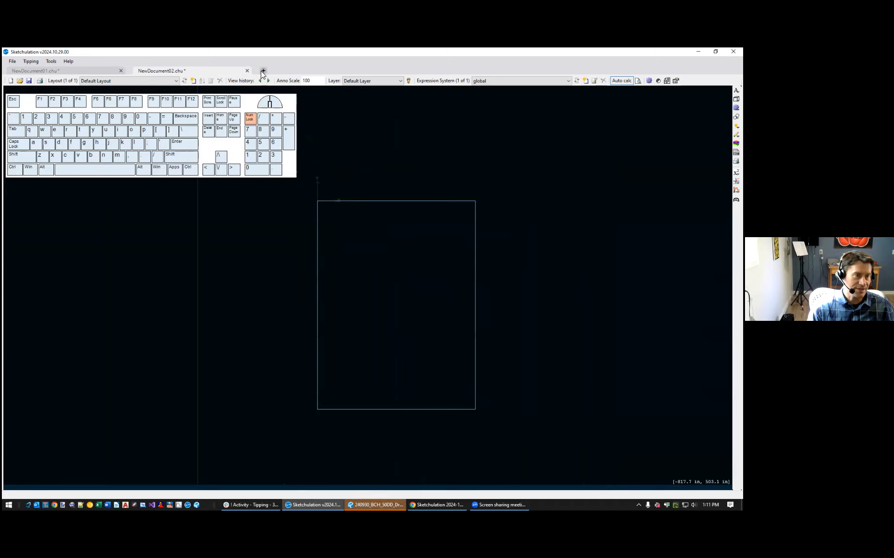
pyautogui.click(261, 71)
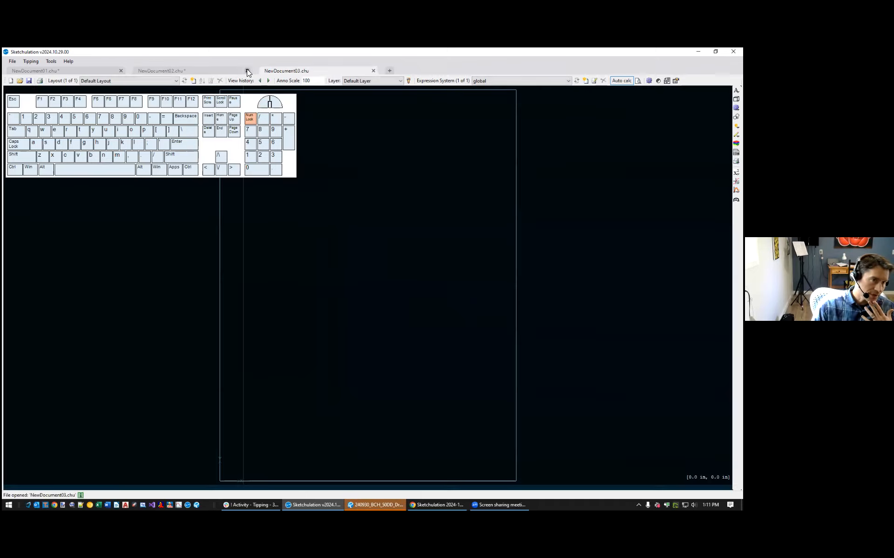
# Close NewDocument02 and NewDocument01 without saving, keeping only NewDocument03 open
pyautogui.click(247, 70)
pyautogui.click(281, 115)
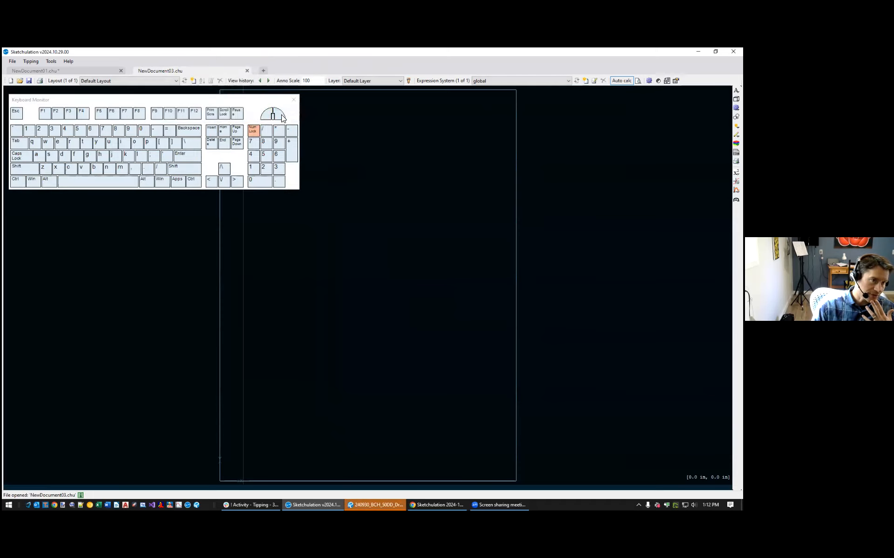
pyautogui.click(120, 71)
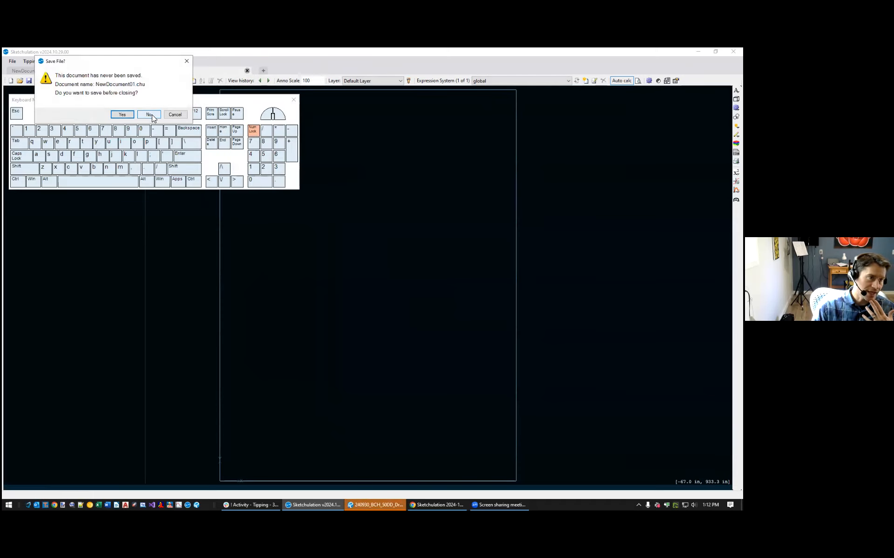
pyautogui.click(149, 114)
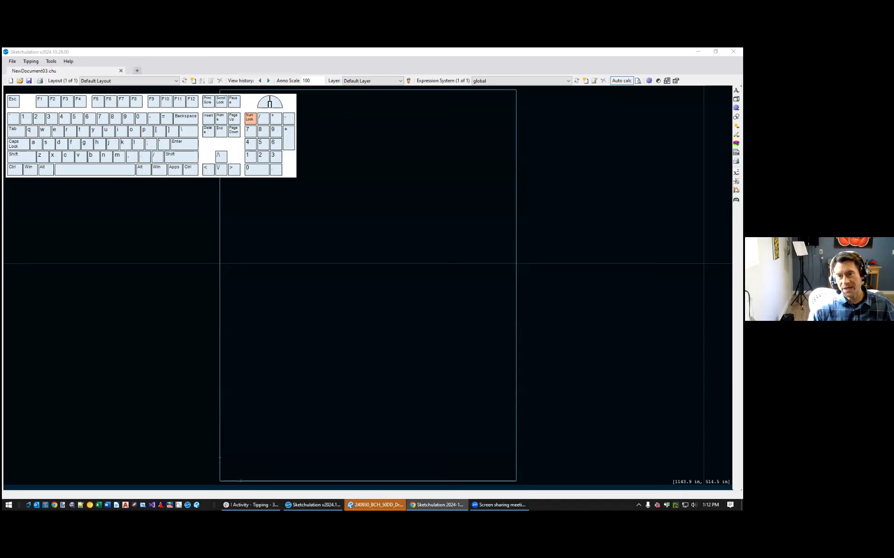
pyautogui.moveTo(473, 253); pyautogui.dragTo(574, 257, button='middle')
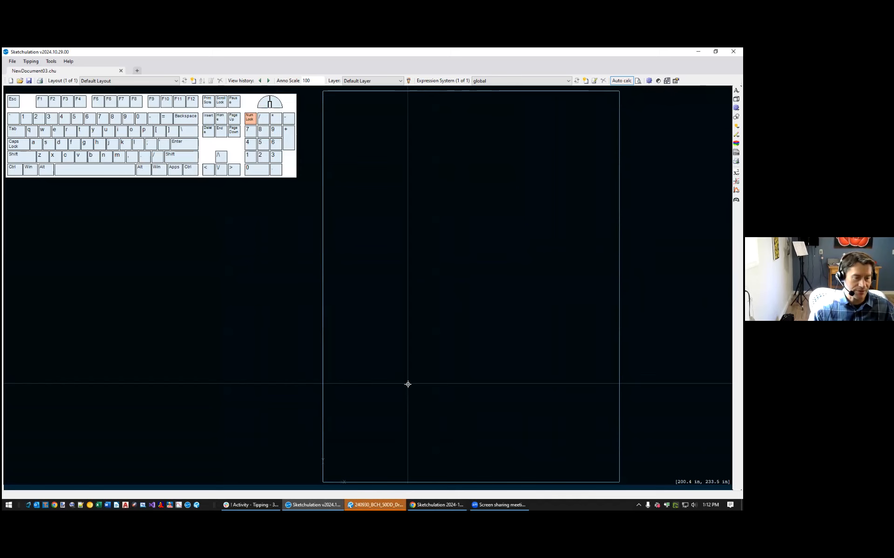
# Switch to the combined drawings PDF in Bluebeam Revu and capture a screen snip of the whole Level 04 construction plan
pyautogui.click(367, 503)
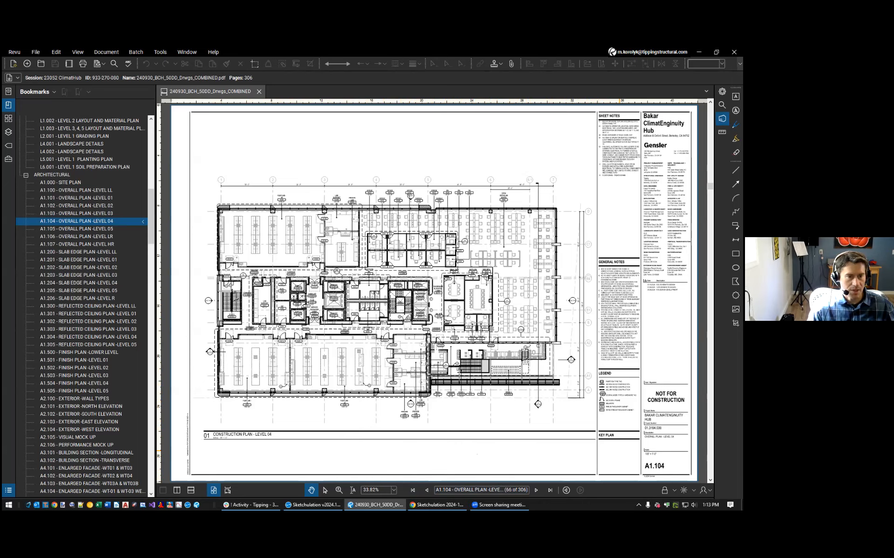
pyautogui.click(155, 327)
pyautogui.scroll(3, 531, 405)
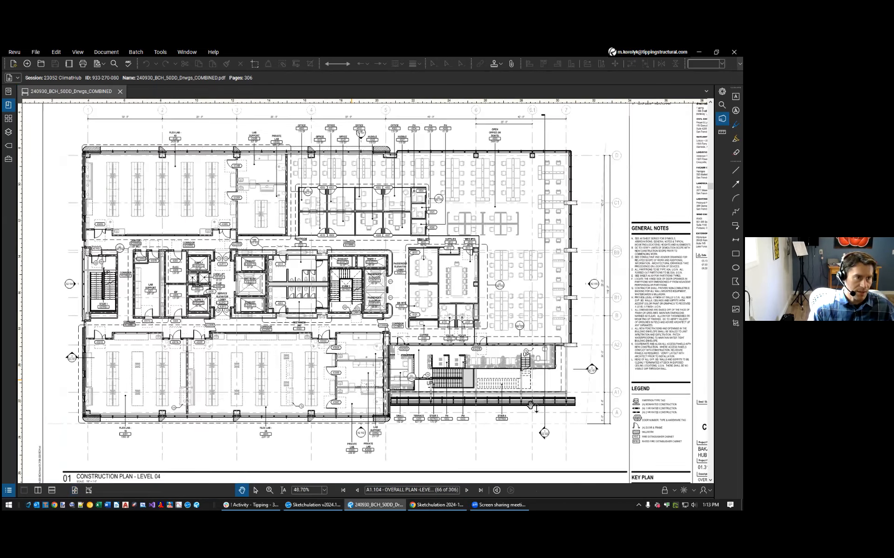
pyautogui.moveTo(530, 405); pyautogui.dragTo(529, 417)
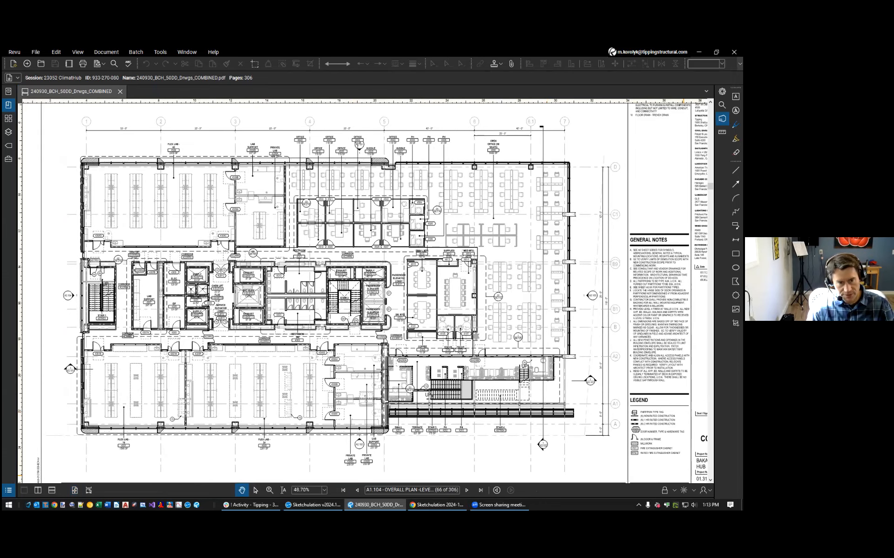
pyautogui.press('Print')
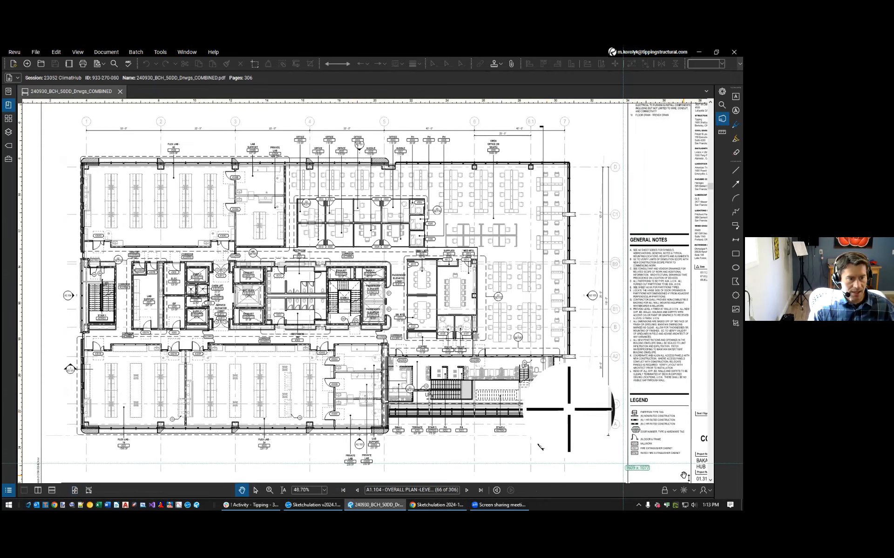
pyautogui.moveTo(623, 450); pyautogui.dragTo(556, 402)
pyautogui.moveTo(106, 128); pyautogui.dragTo(76, 115)
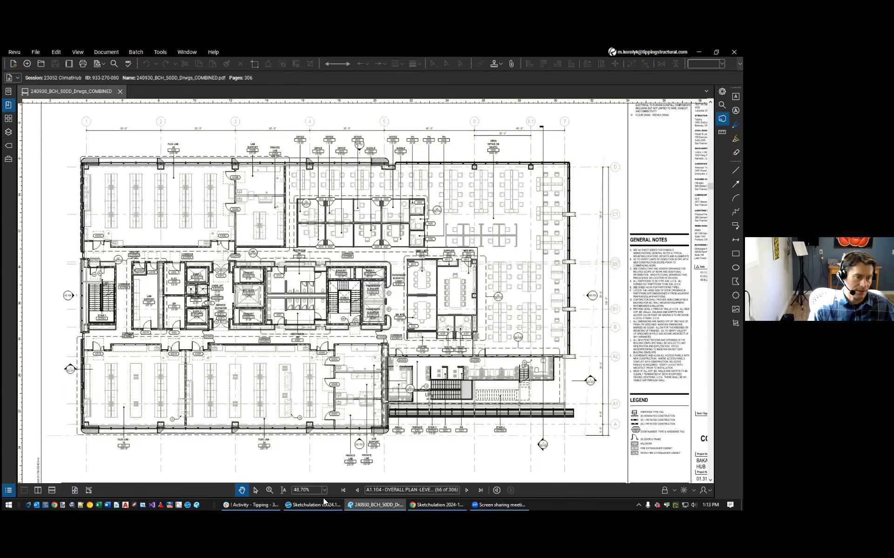
# Return to Sketchulation and paste the captured plan into NewDocument03 along the page's left edge, in its upper half
pyautogui.click(316, 505)
pyautogui.scroll(-2, 325, 397)
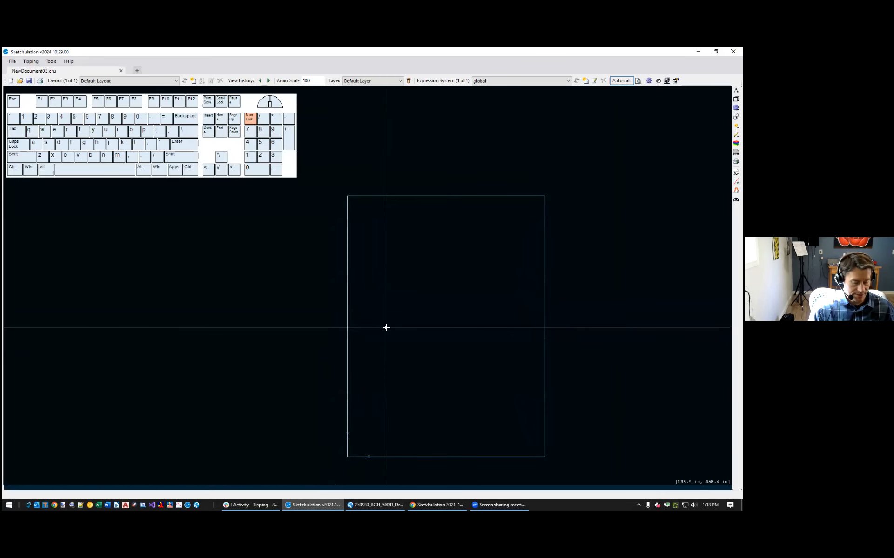
pyautogui.hotkey('ctrl', 'v')
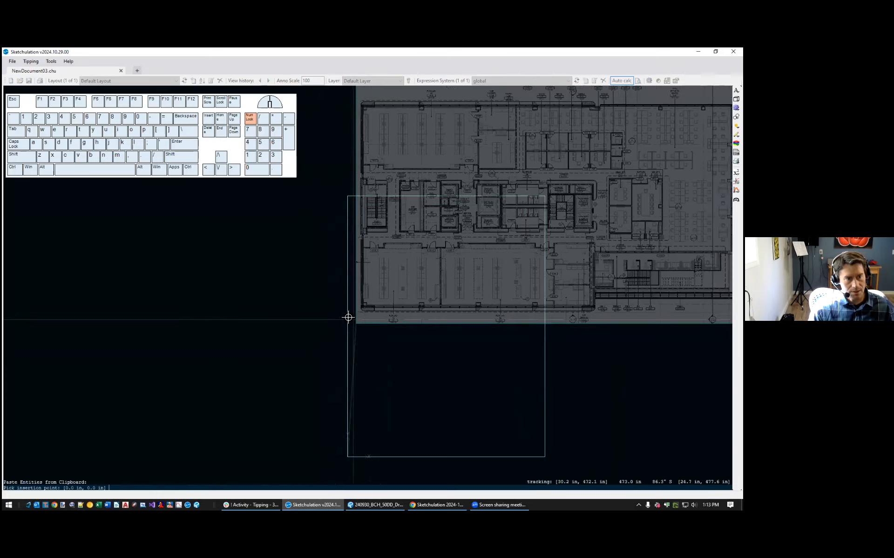
pyautogui.click(525, 275)
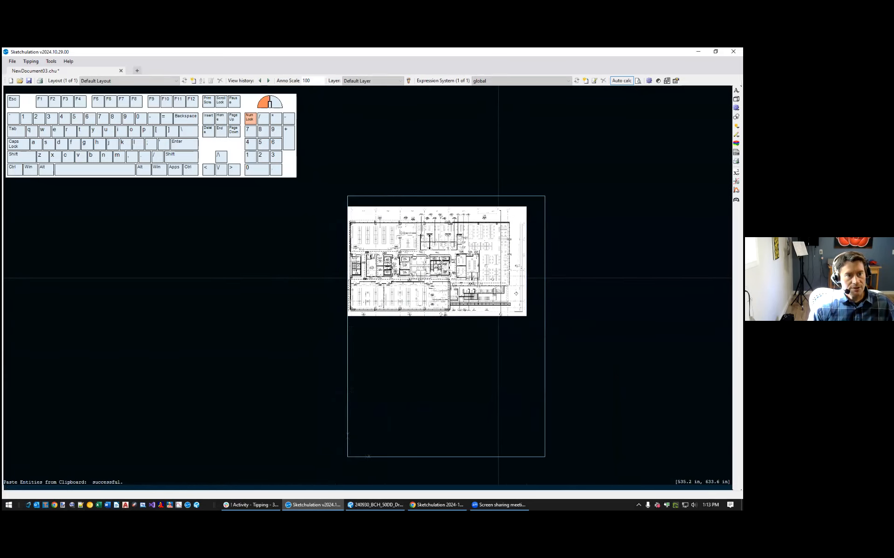
# Examine the image quality of the pasted plan along its upper gridlines, dimensions and room labels
pyautogui.scroll(3, 431, 252)
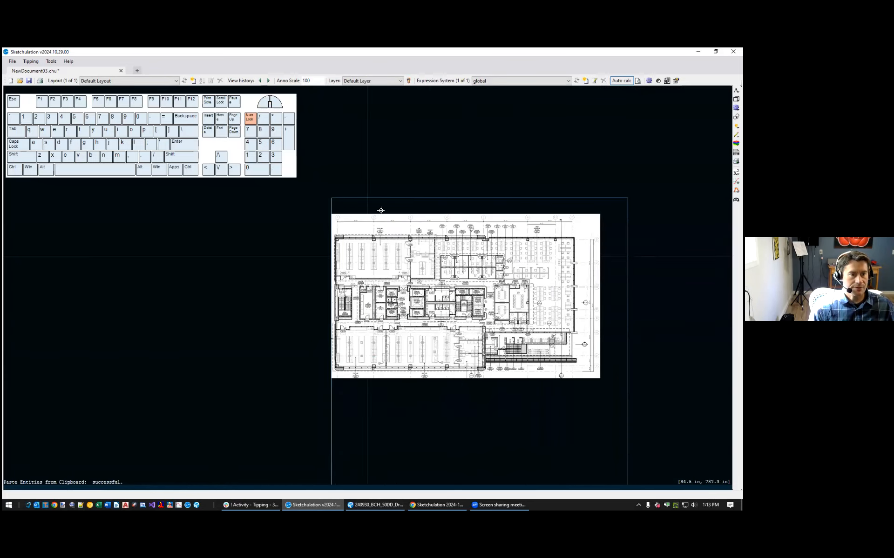
pyautogui.scroll(4, 395, 229)
pyautogui.scroll(4, 395, 230)
pyautogui.scroll(-4, 463, 250)
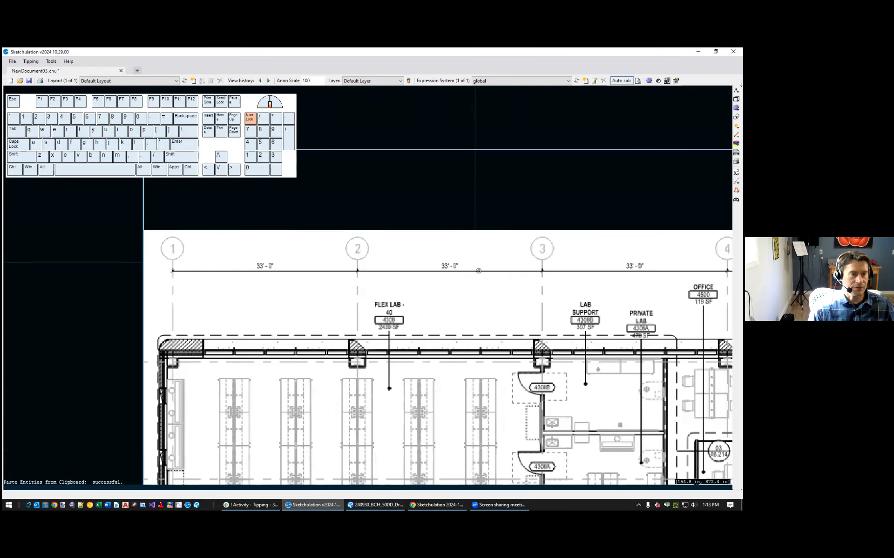
pyautogui.moveTo(371, 270); pyautogui.dragTo(237, 270, button='middle')
pyautogui.moveTo(555, 283); pyautogui.dragTo(480, 302, button='middle')
pyautogui.scroll(1, 483, 290)
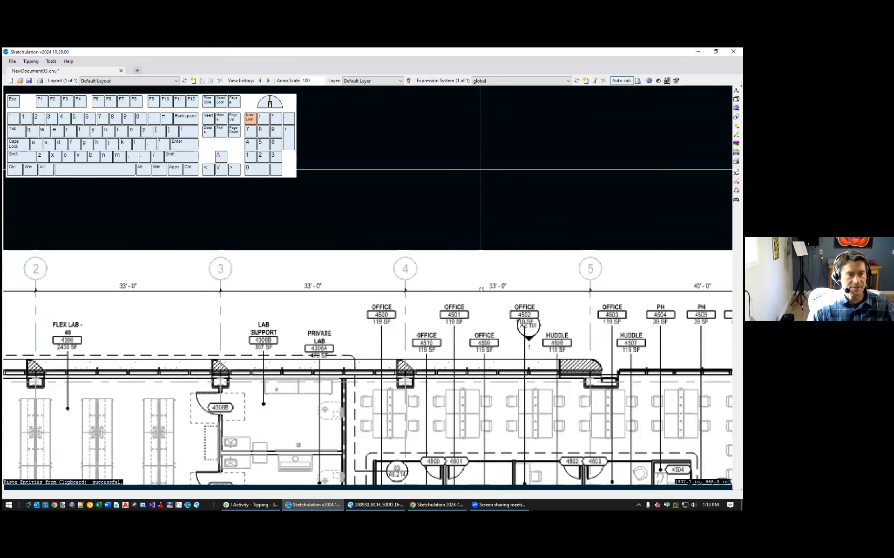
pyautogui.scroll(2, 493, 285)
pyautogui.scroll(-2, 505, 285)
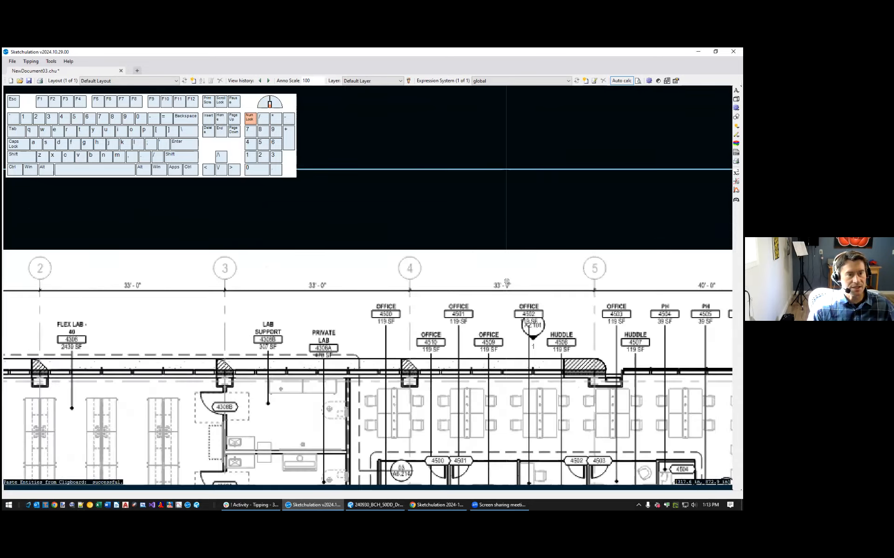
pyautogui.scroll(3, 506, 298)
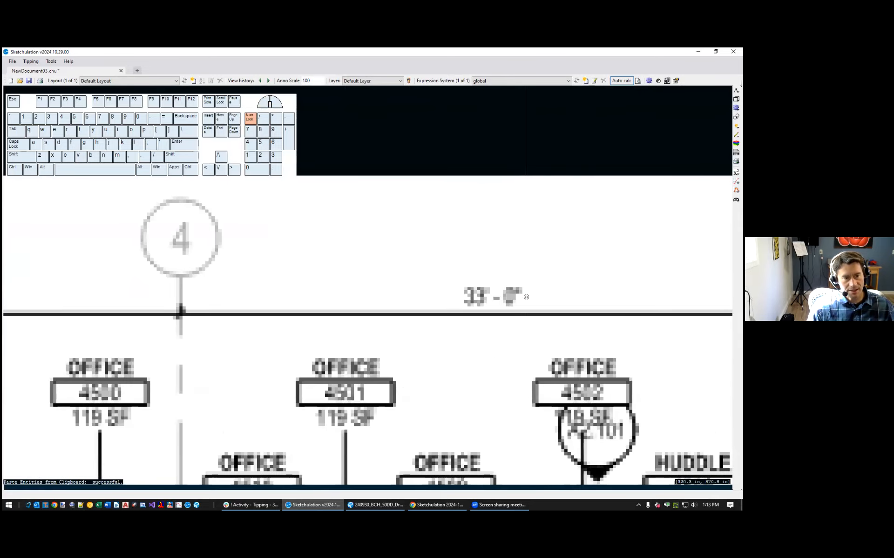
pyautogui.scroll(-1, 527, 296)
pyautogui.scroll(-2, 527, 296)
pyautogui.moveTo(543, 296); pyautogui.dragTo(214, 249, button='middle')
pyautogui.scroll(-1, 215, 249)
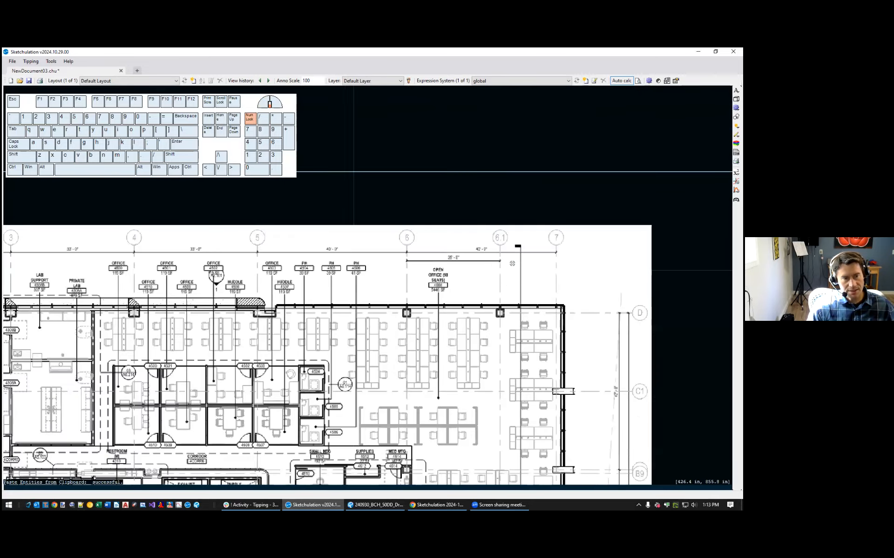
pyautogui.scroll(1, 485, 265)
pyautogui.press('Escape')
pyautogui.scroll(2, 485, 265)
pyautogui.moveTo(482, 239); pyautogui.dragTo(518, 180, button='middle')
pyautogui.scroll(-5, 469, 308)
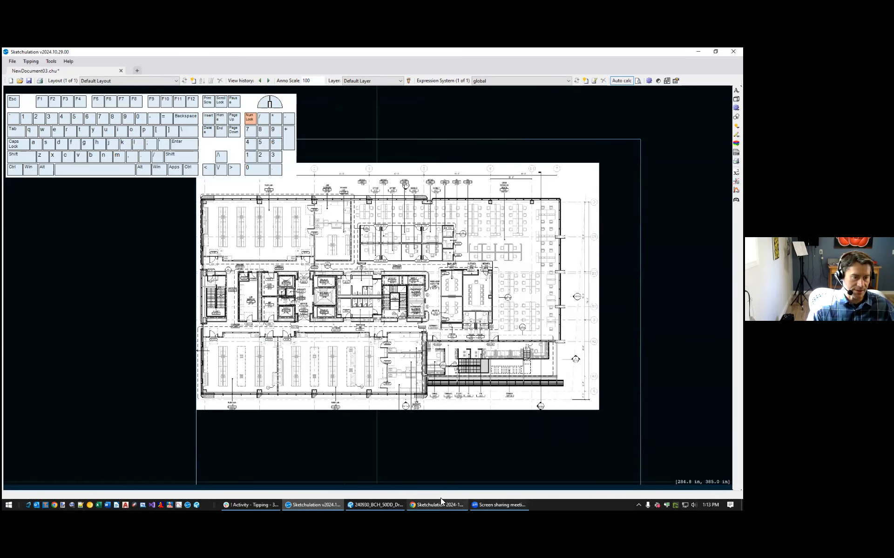
# Switch to Bluebeam Revu and extract page 66 of the combined drawings to the Desktop as x, replacing the existing PDF
pyautogui.click(398, 502)
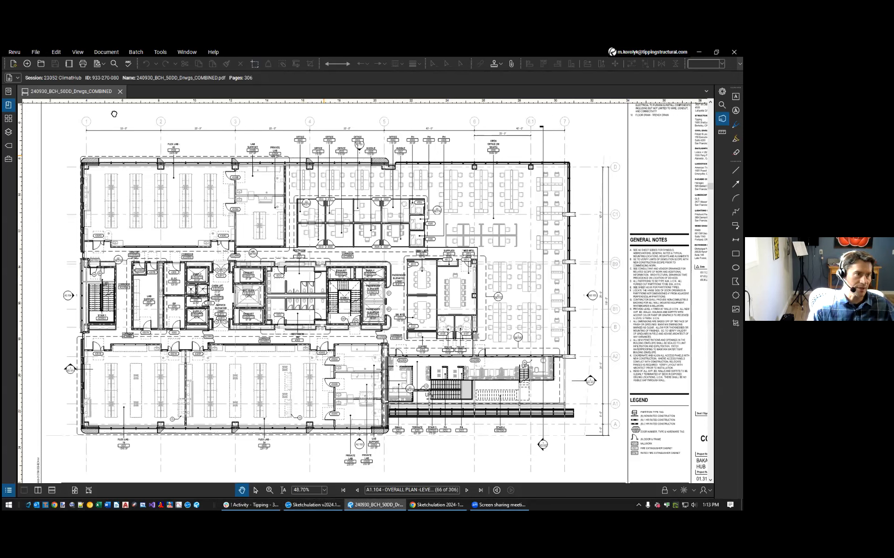
pyautogui.rightClick(81, 92)
pyautogui.click(298, 234)
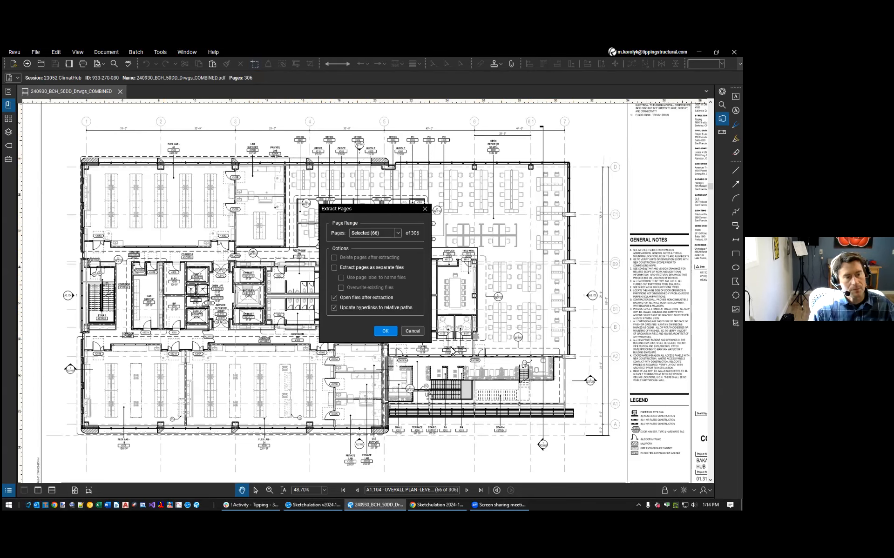
pyautogui.click(386, 331)
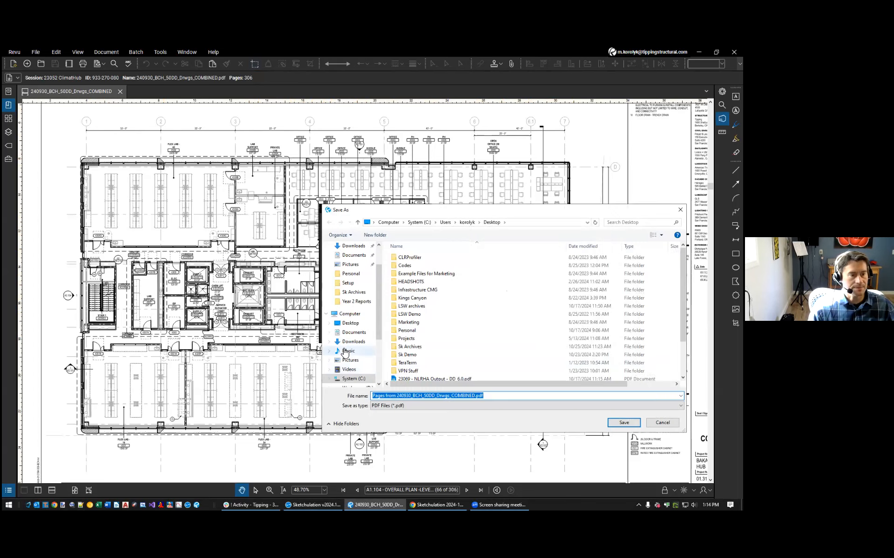
pyautogui.click(350, 324)
pyautogui.click(489, 396)
pyautogui.write('x')
pyautogui.click(624, 423)
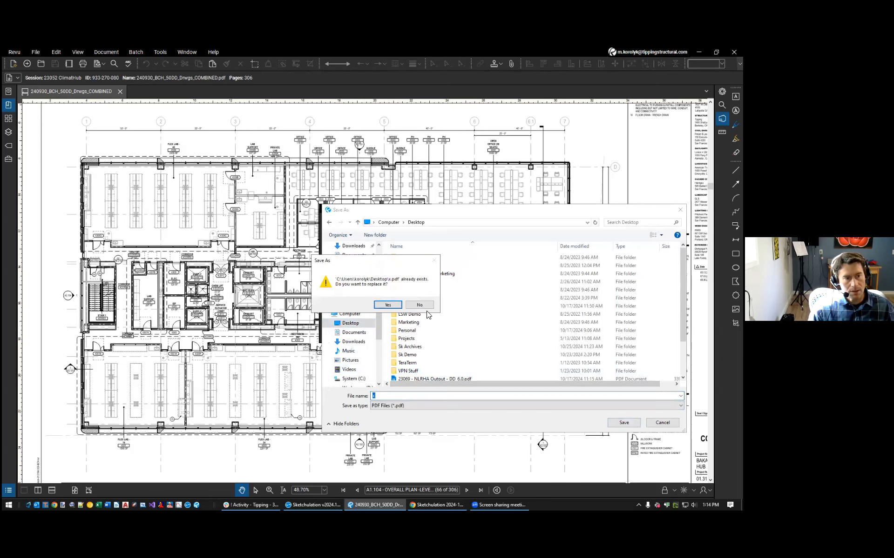
pyautogui.click(387, 306)
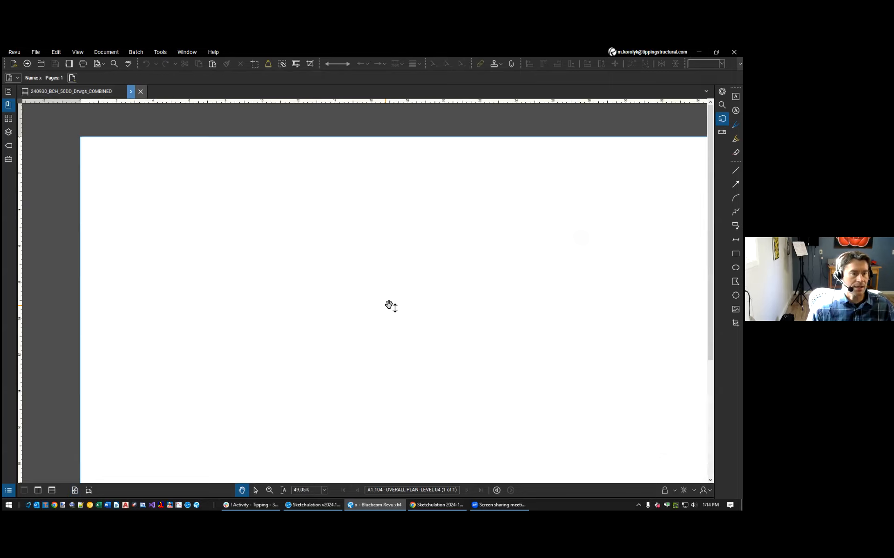
# Crop the extracted A1.104 page to the floor plan and its gridlines, excluding the notes and title block
pyautogui.click(310, 63)
pyautogui.moveTo(141, 165); pyautogui.dragTo(599, 440)
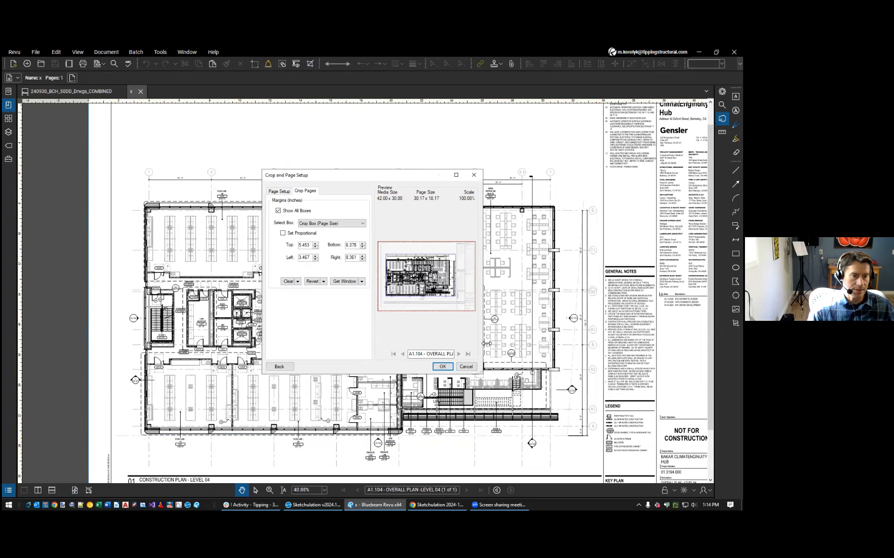
pyautogui.click(443, 369)
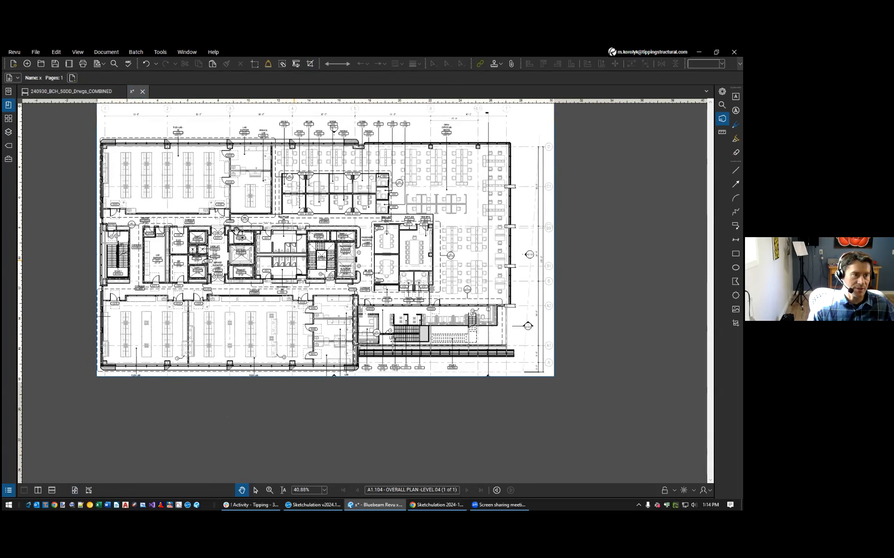
# Export the cropped plan page as an image file
pyautogui.click(36, 52)
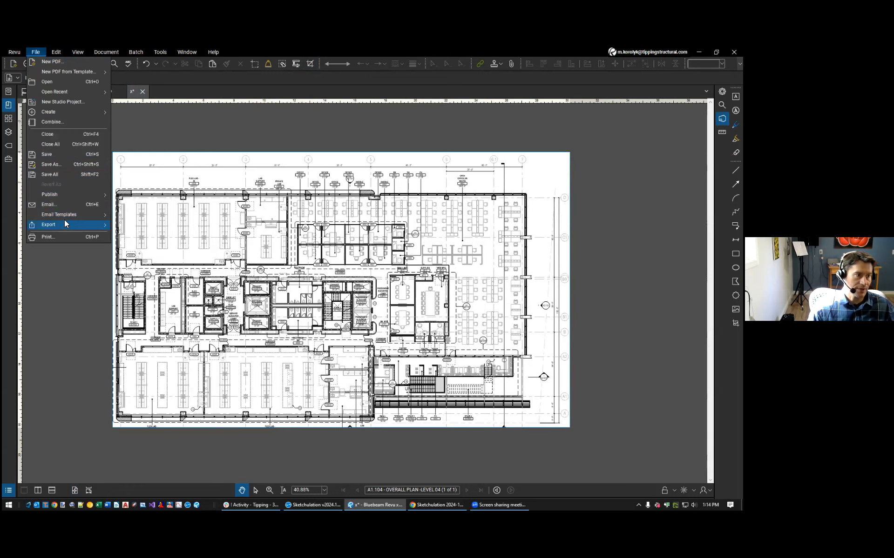
pyautogui.moveTo(66, 225)
pyautogui.click(150, 247)
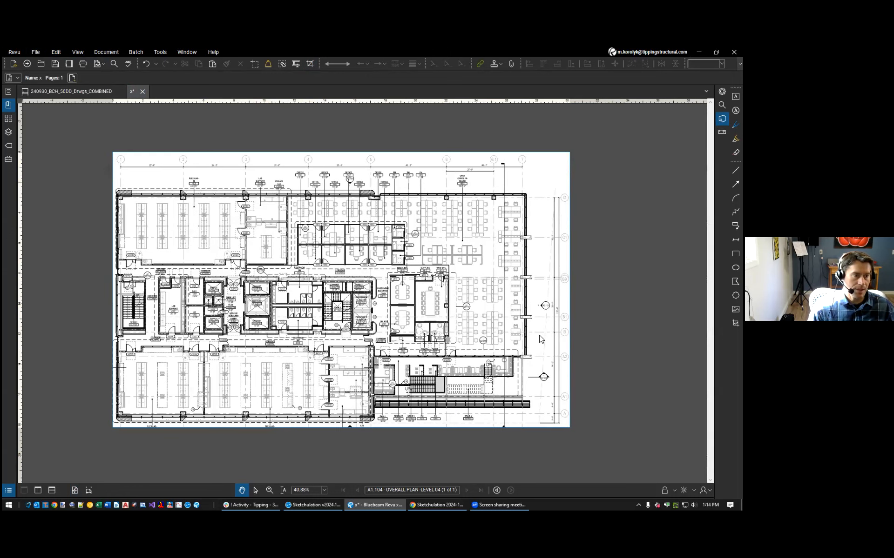
pyautogui.click(313, 268)
pyautogui.click(390, 278)
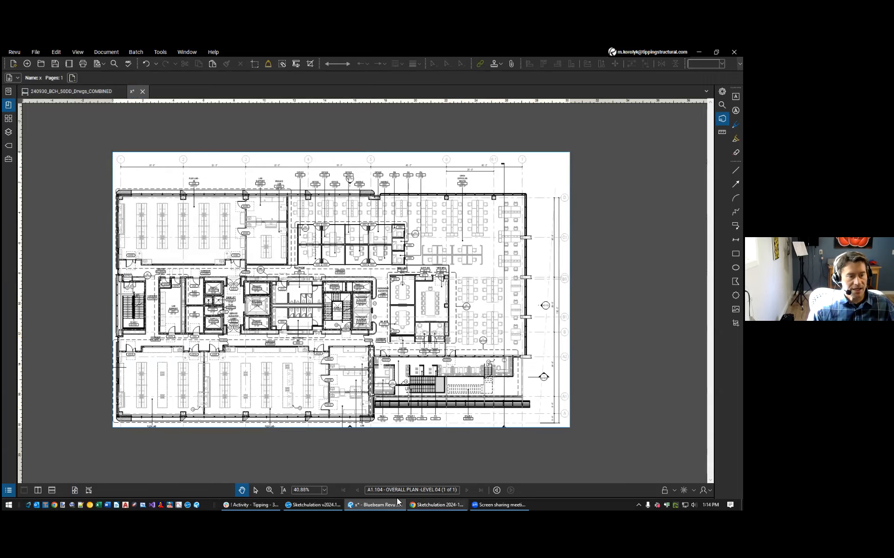
# Return to Sketchulation and insert the exported plan image from the page's lower-left corner, matching the width of the pasted plan above
pyautogui.click(312, 505)
pyautogui.moveTo(338, 399); pyautogui.dragTo(354, 313, button='middle')
pyautogui.scroll(-2, 354, 313)
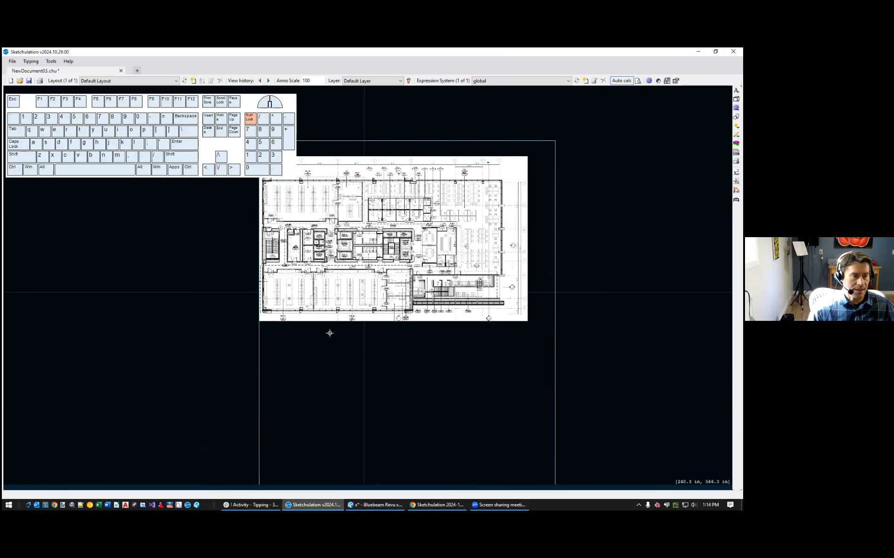
pyautogui.moveTo(305, 344); pyautogui.dragTo(341, 306, button='middle')
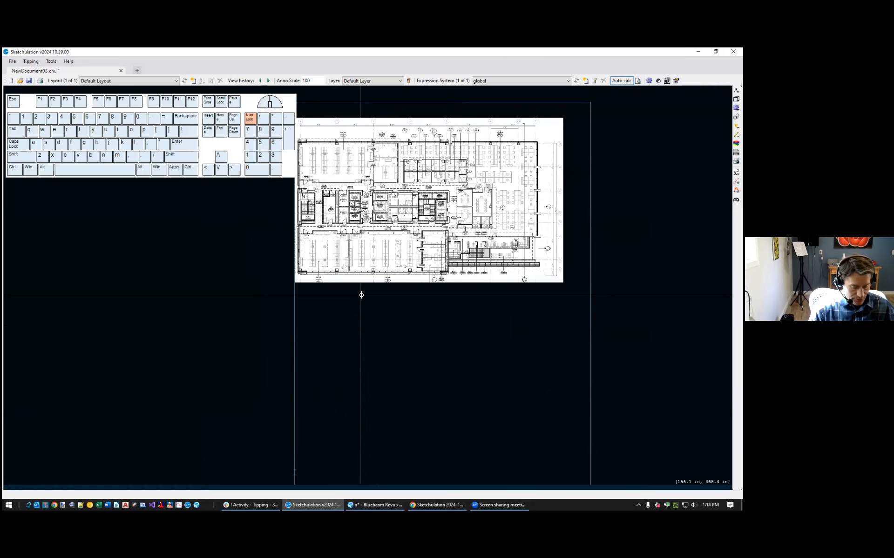
pyautogui.write('m')
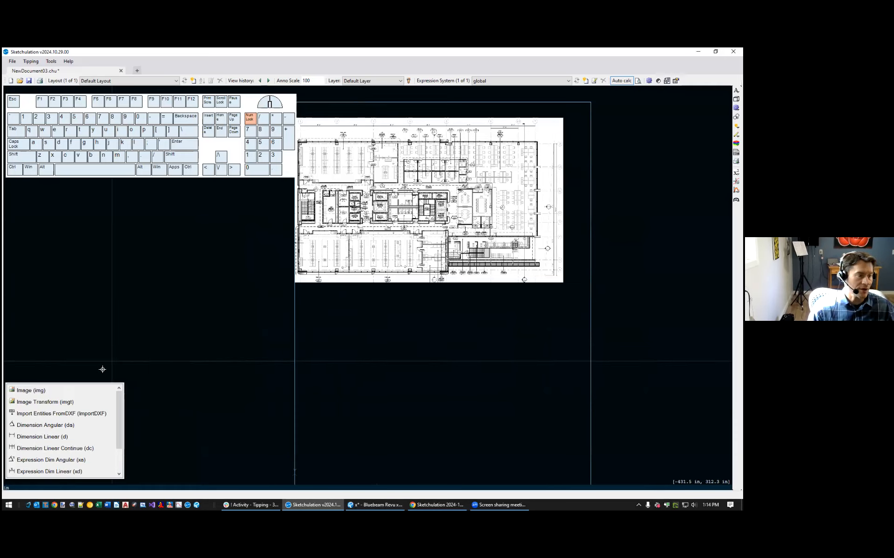
pyautogui.click(60, 390)
pyautogui.scroll(-3, 139, 205)
pyautogui.click(119, 223)
pyautogui.click(305, 252)
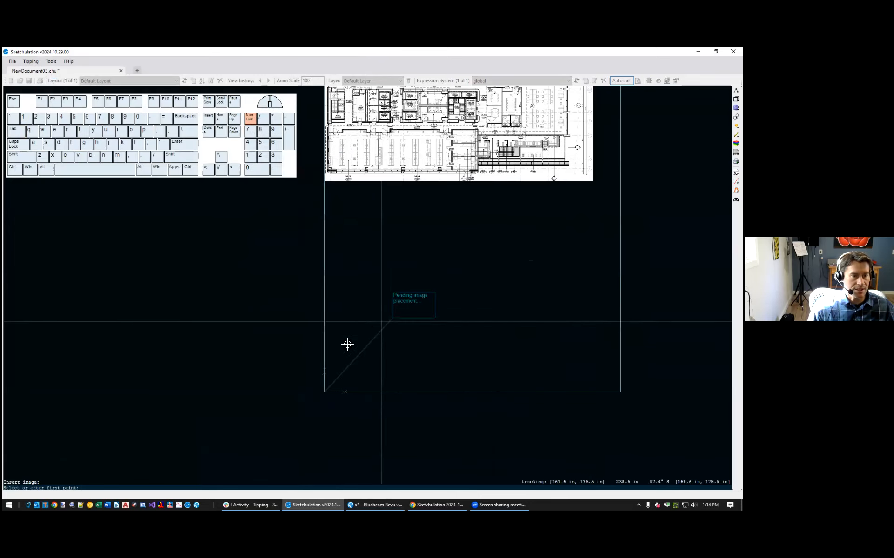
pyautogui.click(325, 392)
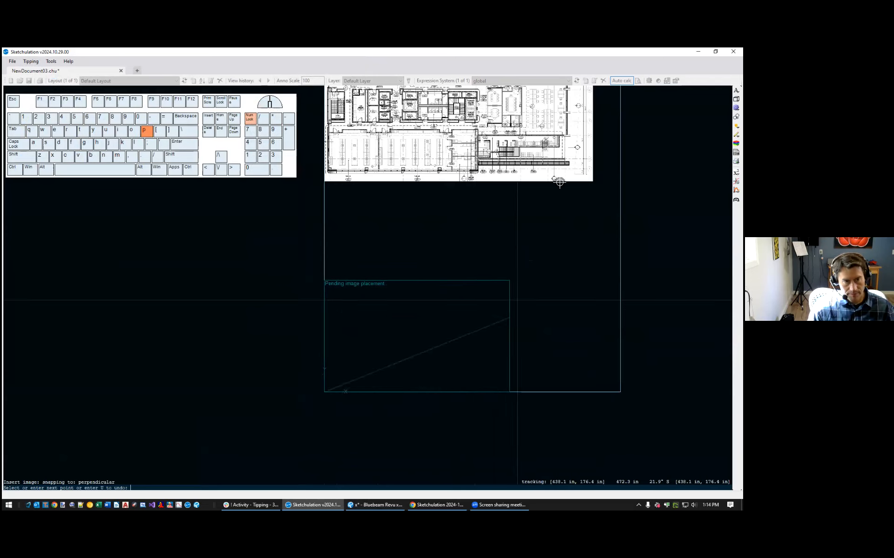
pyautogui.click(591, 175)
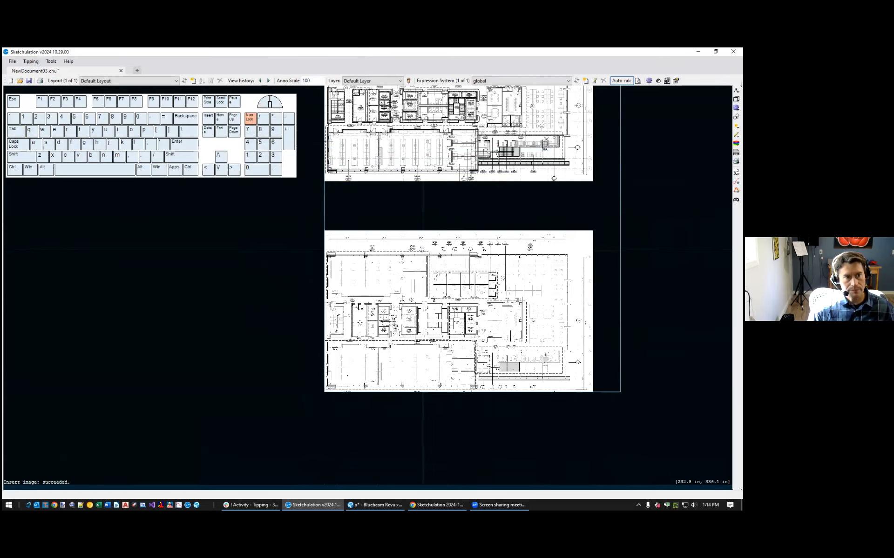
# Examine how sharp the text and gridlines are in the inserted plan image, around gridlines 2 to 5
pyautogui.scroll(4, 456, 210)
pyautogui.scroll(3, 461, 214)
pyautogui.moveTo(467, 211); pyautogui.dragTo(466, 275, button='middle')
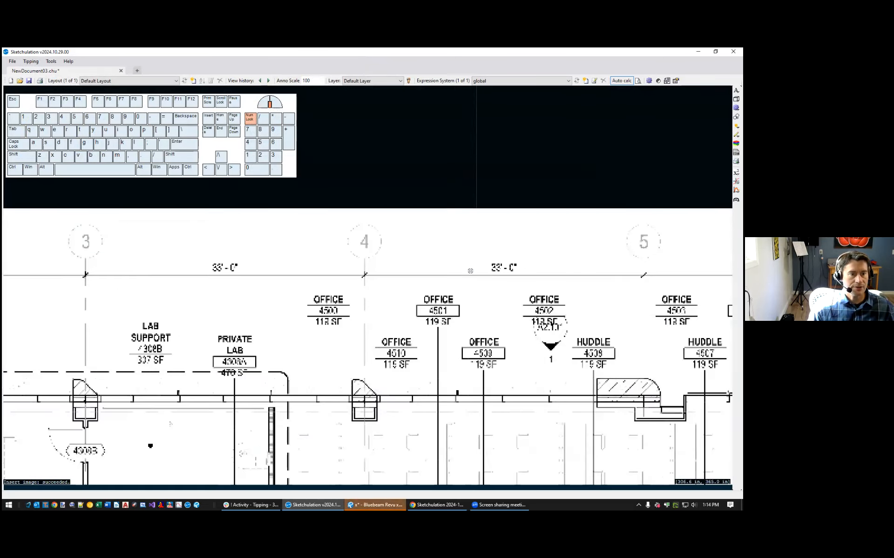
pyautogui.scroll(3, 480, 265)
pyautogui.moveTo(538, 286); pyautogui.dragTo(352, 406, button='middle')
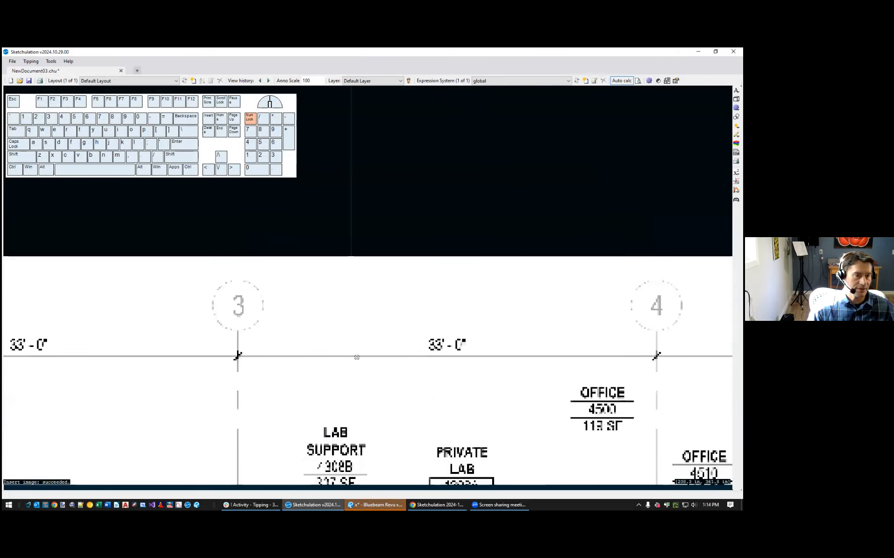
pyautogui.scroll(1, 581, 357)
pyautogui.scroll(-1, 431, 314)
pyautogui.scroll(-2, 452, 305)
pyautogui.moveTo(464, 303); pyautogui.dragTo(442, 228, button='middle')
pyautogui.scroll(-2, 449, 232)
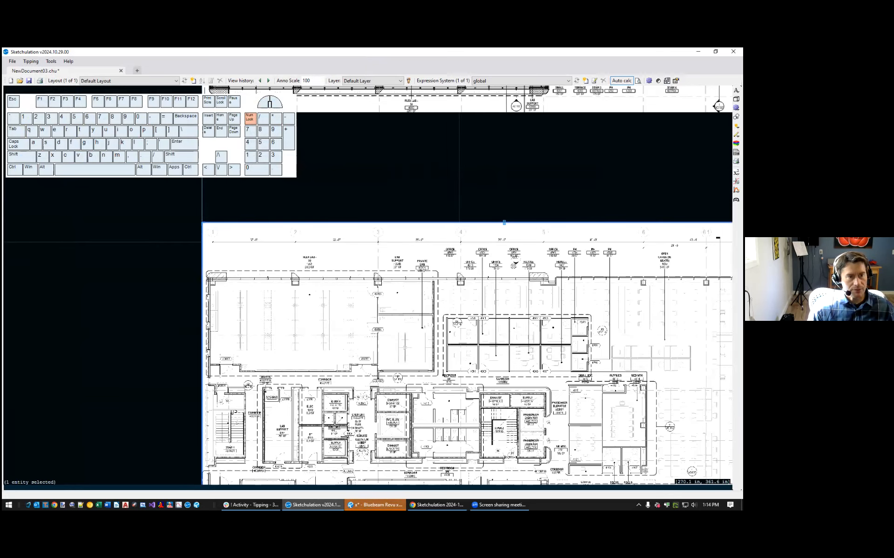
pyautogui.scroll(3, 433, 235)
pyautogui.click(424, 239)
pyautogui.scroll(3, 435, 279)
pyautogui.moveTo(378, 270); pyautogui.dragTo(295, 376, button='middle')
pyautogui.scroll(-2, 294, 374)
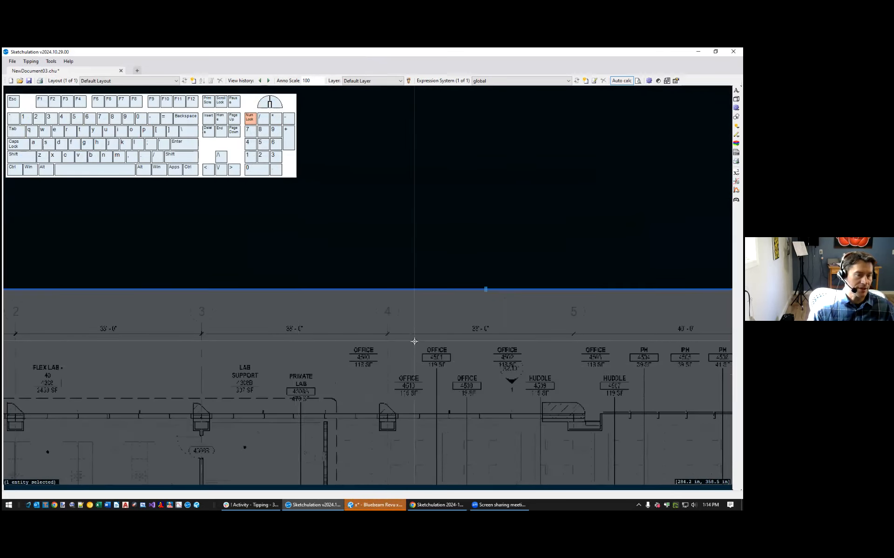
pyautogui.press('Escape')
pyautogui.scroll(-2, 344, 334)
pyautogui.moveTo(534, 368); pyautogui.dragTo(409, 333, button='middle')
pyautogui.scroll(-2, 409, 333)
pyautogui.moveTo(473, 292); pyautogui.dragTo(468, 217, button='middle')
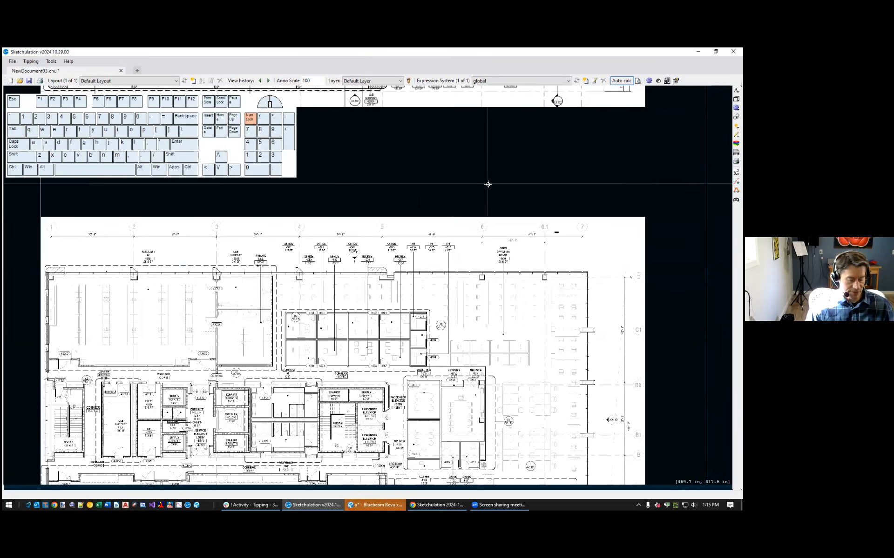
# Show the inserted lower plan image's editable properties and expand its image source settings, including the saved path
pyautogui.click(459, 239)
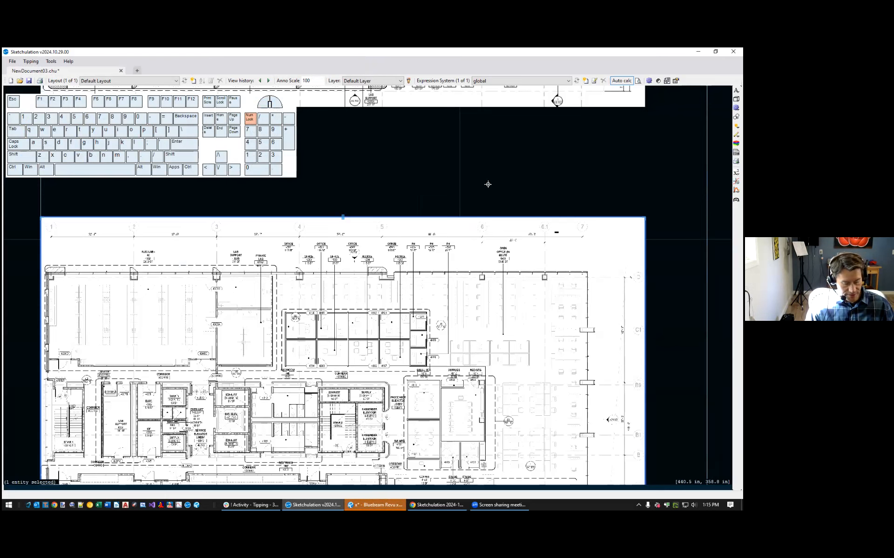
pyautogui.write('mo')
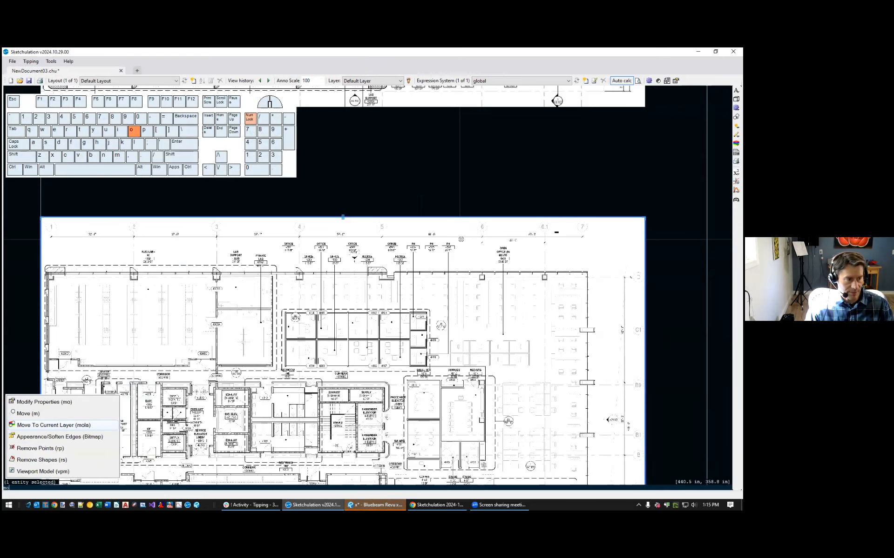
pyautogui.press('Return')
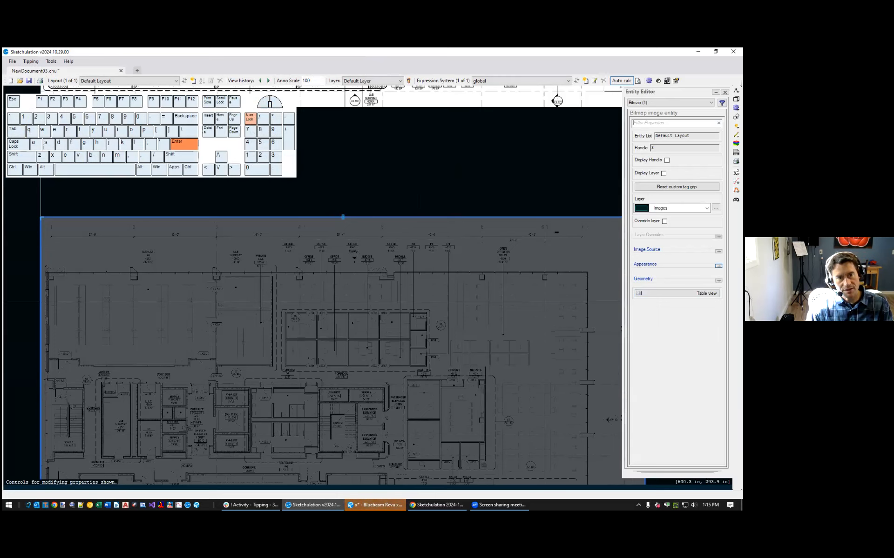
pyautogui.click(718, 251)
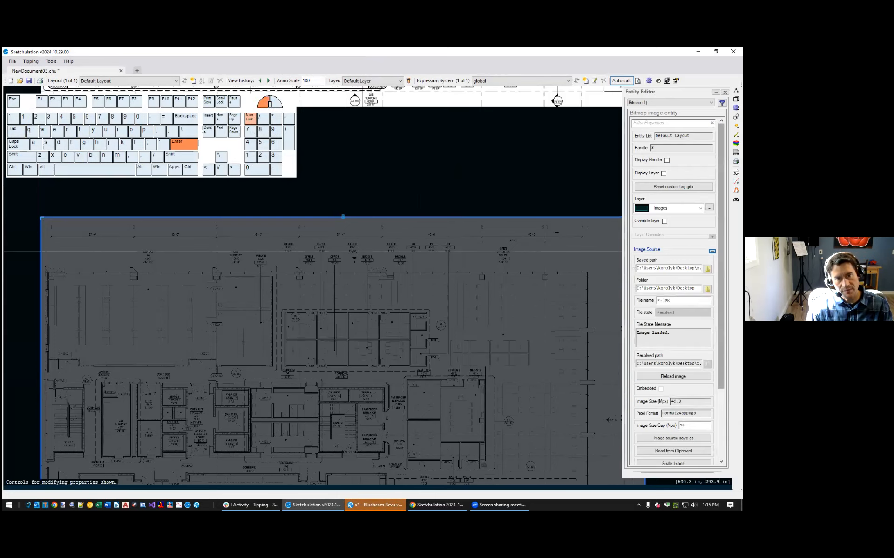
pyautogui.scroll(-1, 677, 290)
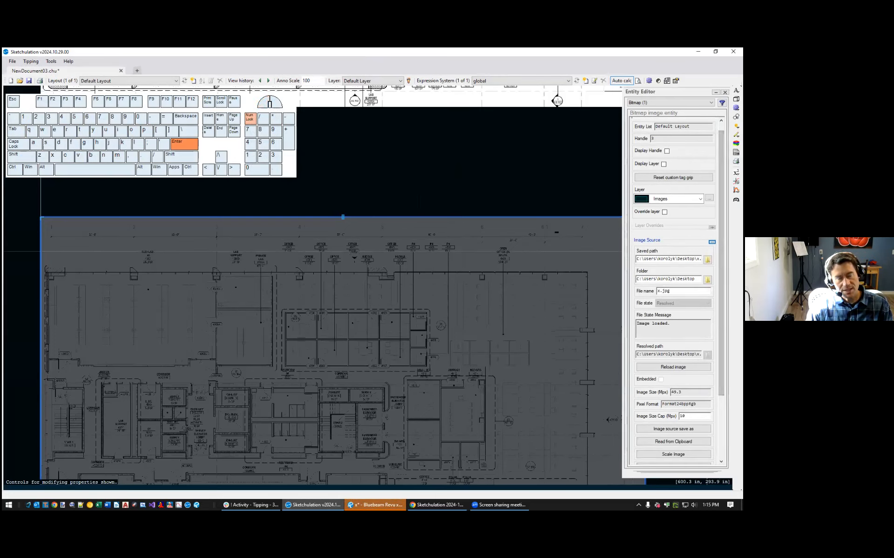
pyautogui.moveTo(663, 259); pyautogui.dragTo(707, 259)
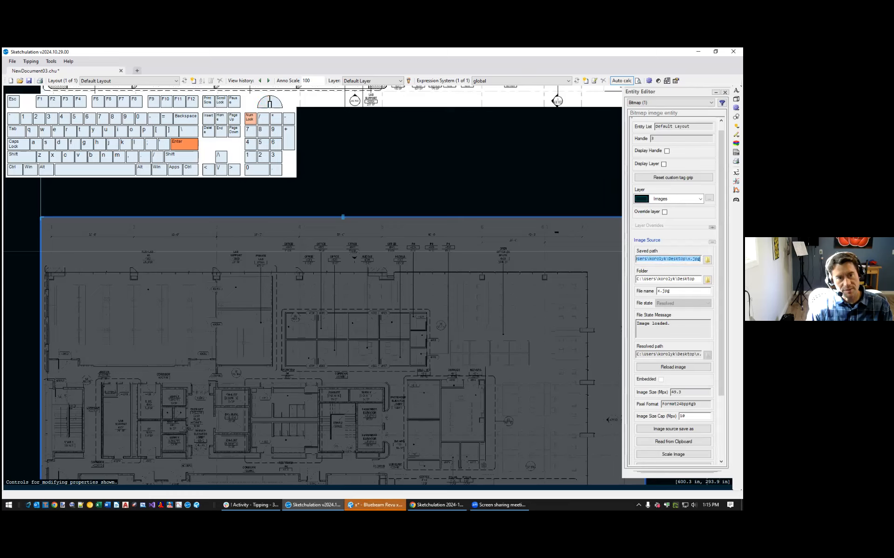
pyautogui.scroll(-4, 675, 289)
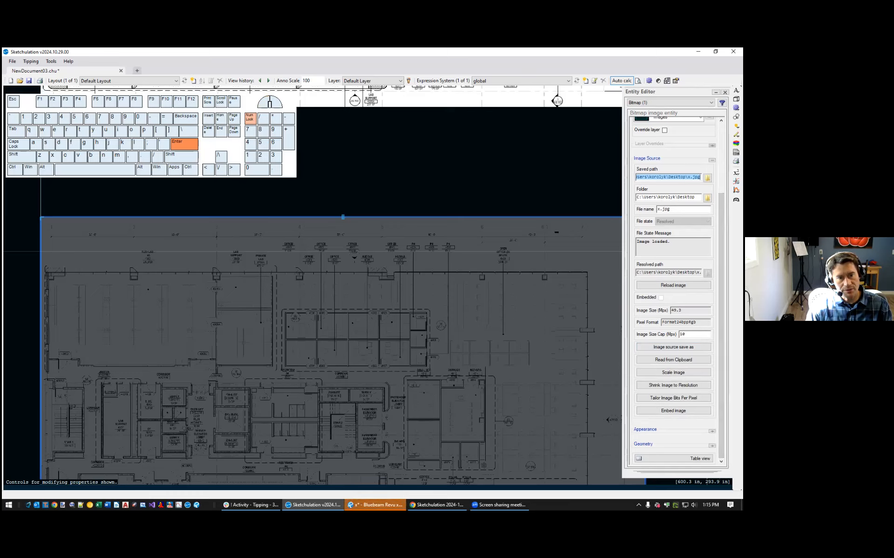
# Set the lower plan image's size cap to 20 Mpx and check the sharpness of its labels
pyautogui.click(671, 310)
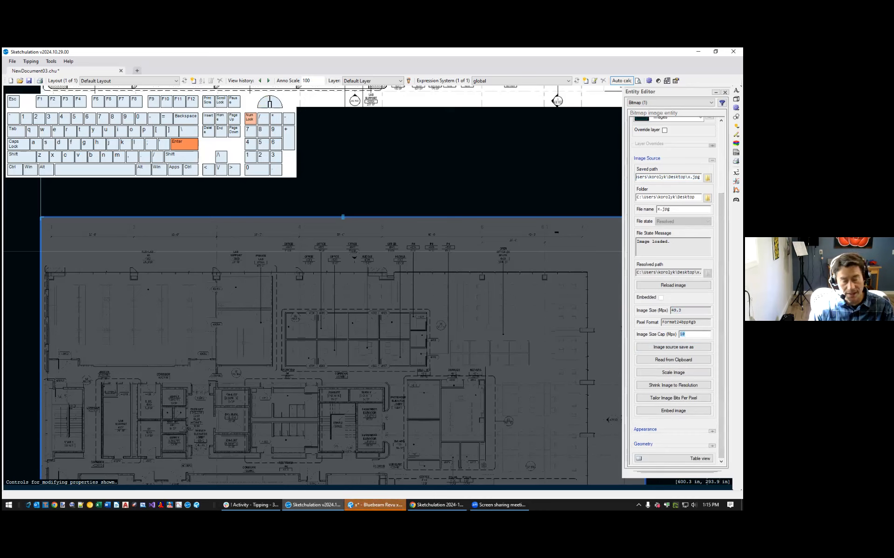
pyautogui.write('20')
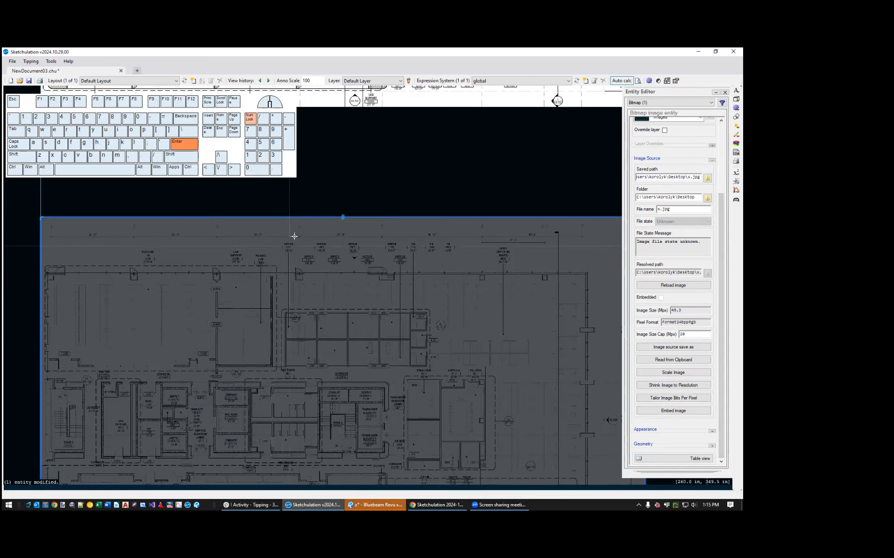
pyautogui.press('Escape')
pyautogui.scroll(5, 247, 235)
pyautogui.moveTo(345, 266); pyautogui.dragTo(345, 339, button='middle')
pyautogui.scroll(2, 344, 338)
pyautogui.scroll(-2, 306, 347)
pyautogui.scroll(-2, 306, 347)
# Set the lower plan image's size cap to 30 Mpx and review the redrawn plan
pyautogui.click(361, 283)
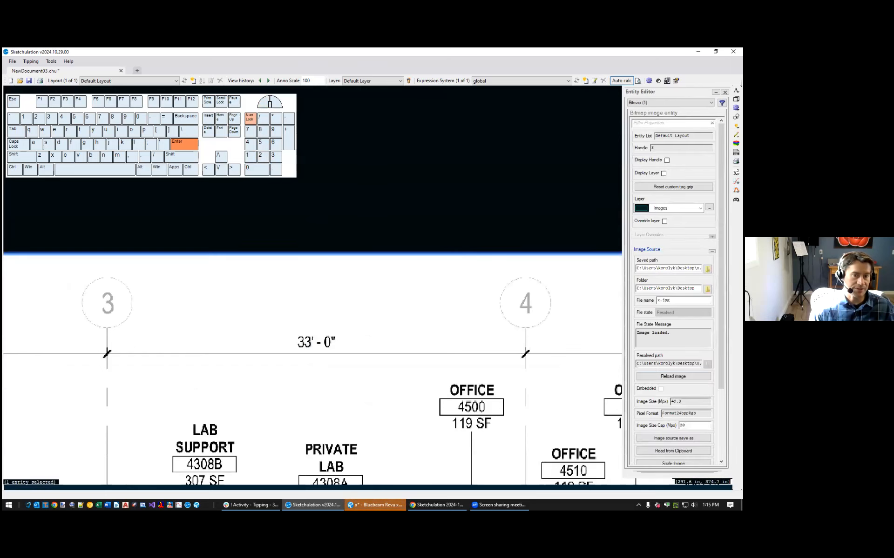
pyautogui.doubleClick(684, 425)
pyautogui.write('3')
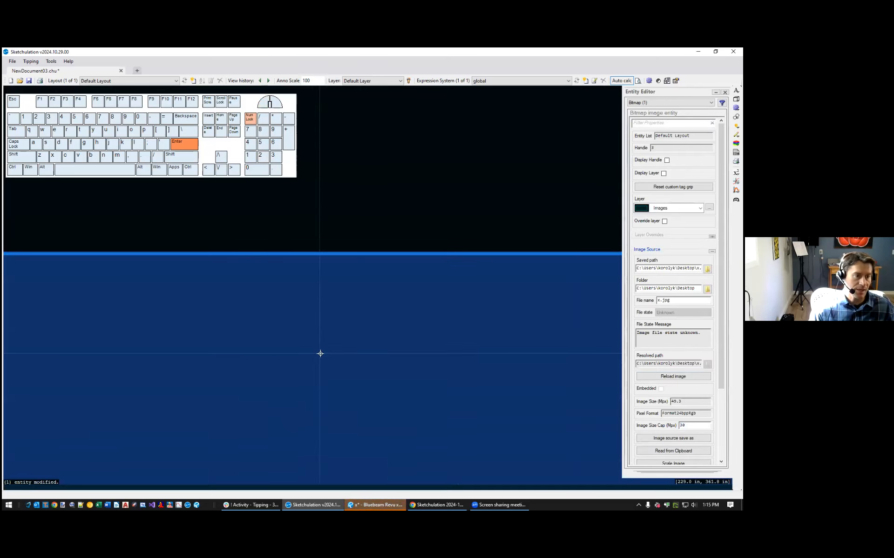
pyautogui.press('Escape')
pyautogui.scroll(3, 327, 350)
pyautogui.scroll(-5, 288, 336)
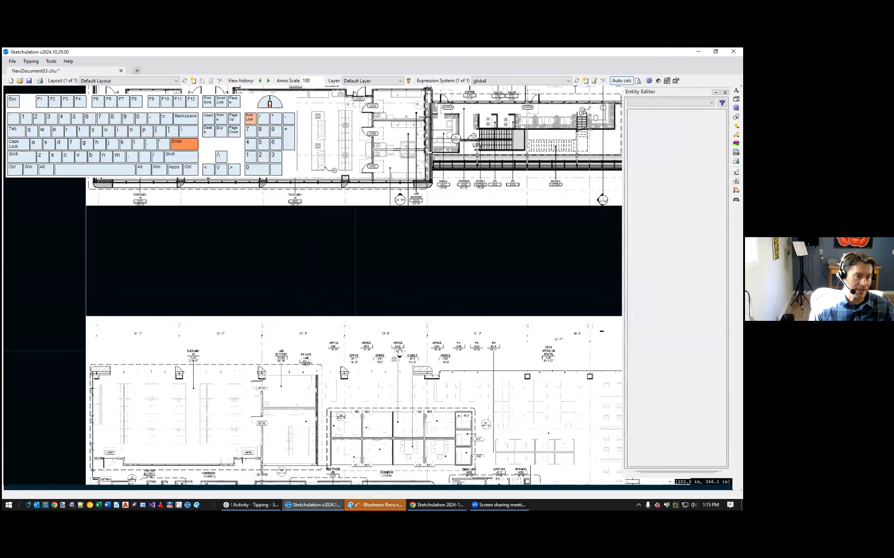
pyautogui.scroll(-2, 363, 254)
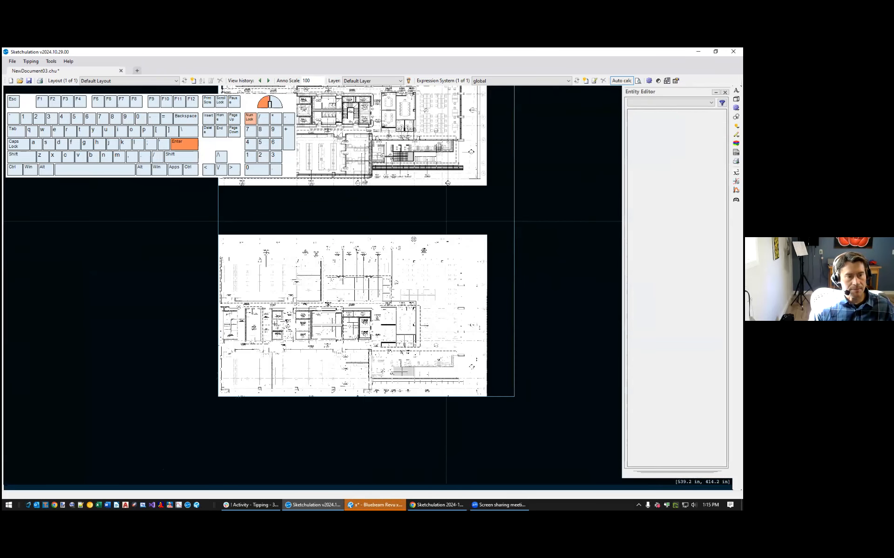
# Inspect the image source properties of the pasted upper plan
pyautogui.click(487, 264)
pyautogui.moveTo(511, 195); pyautogui.dragTo(544, 259, button='middle')
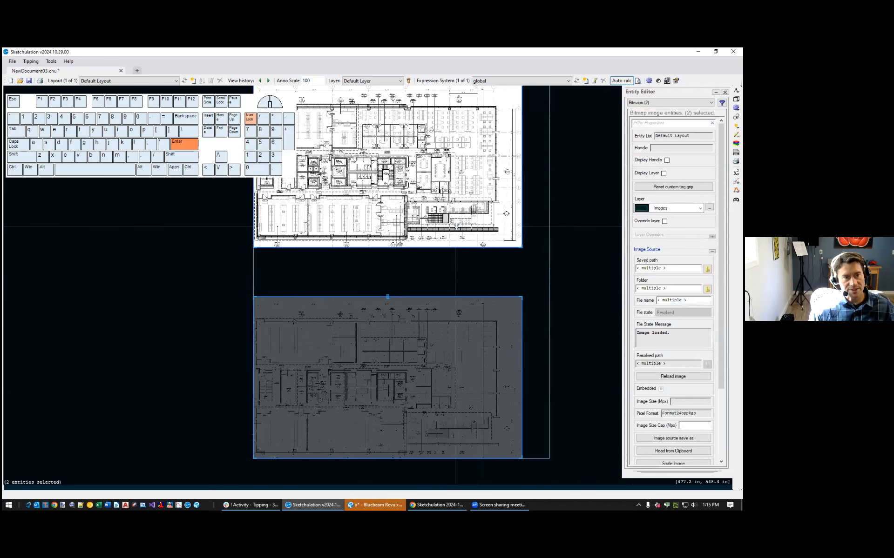
pyautogui.press('Escape')
pyautogui.moveTo(480, 271); pyautogui.dragTo(451, 229)
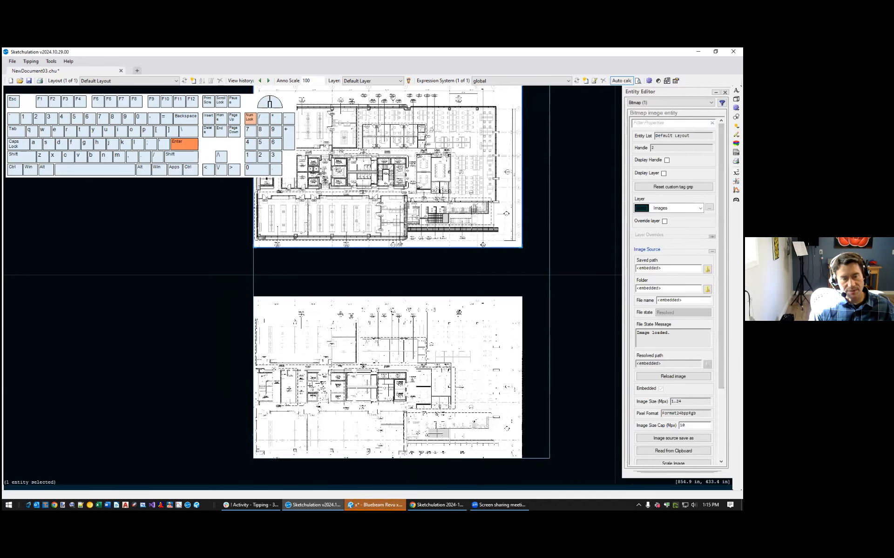
pyautogui.moveTo(400, 218); pyautogui.dragTo(412, 280, button='middle')
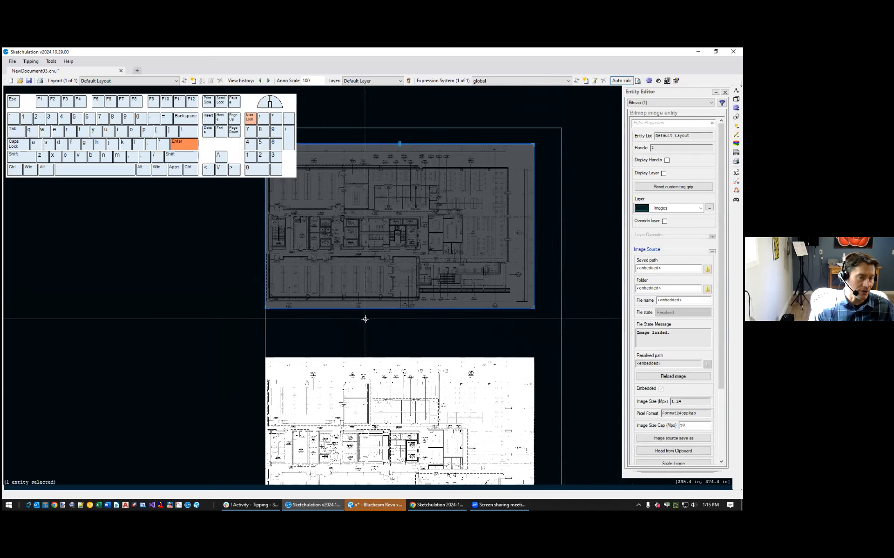
pyautogui.moveTo(385, 312); pyautogui.dragTo(421, 288, button='middle')
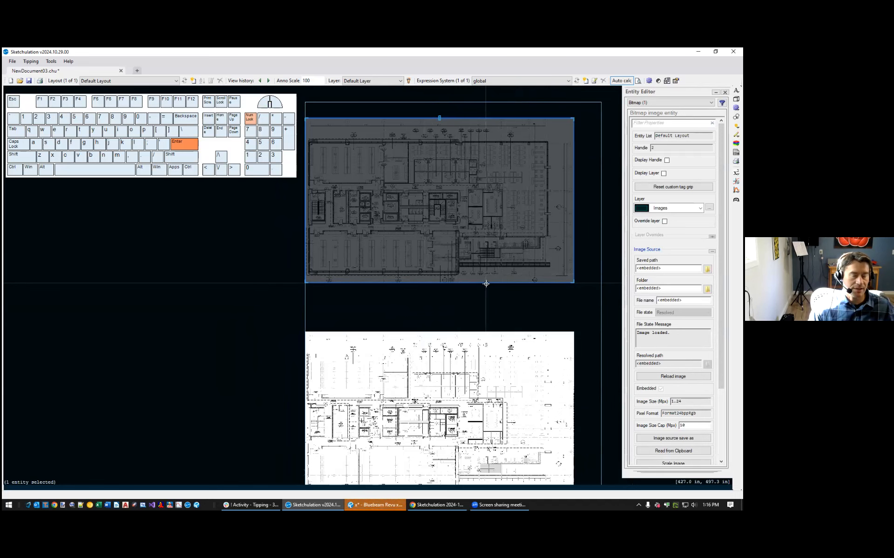
# Try to give the lower plan image a relative folder path of .\ in its image source settings
pyautogui.press('Escape')
pyautogui.click(528, 340)
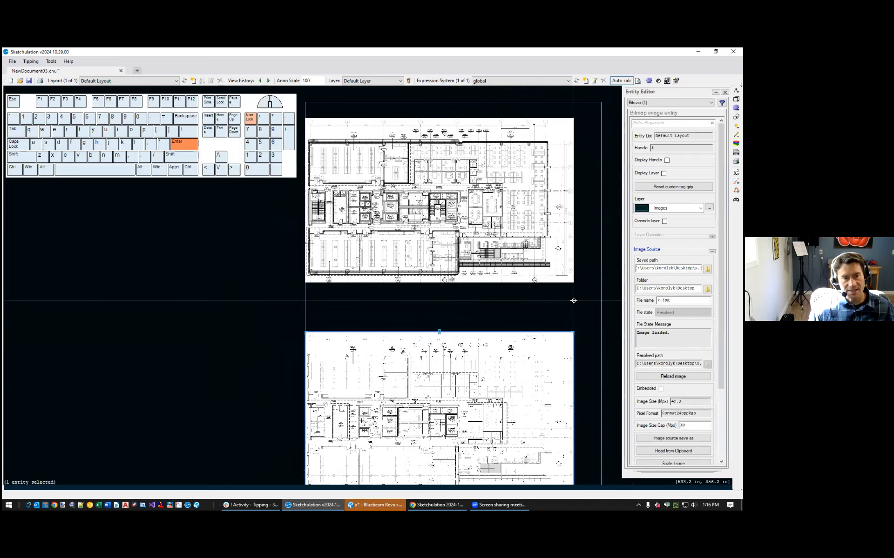
pyautogui.moveTo(569, 303); pyautogui.dragTo(569, 280, button='middle')
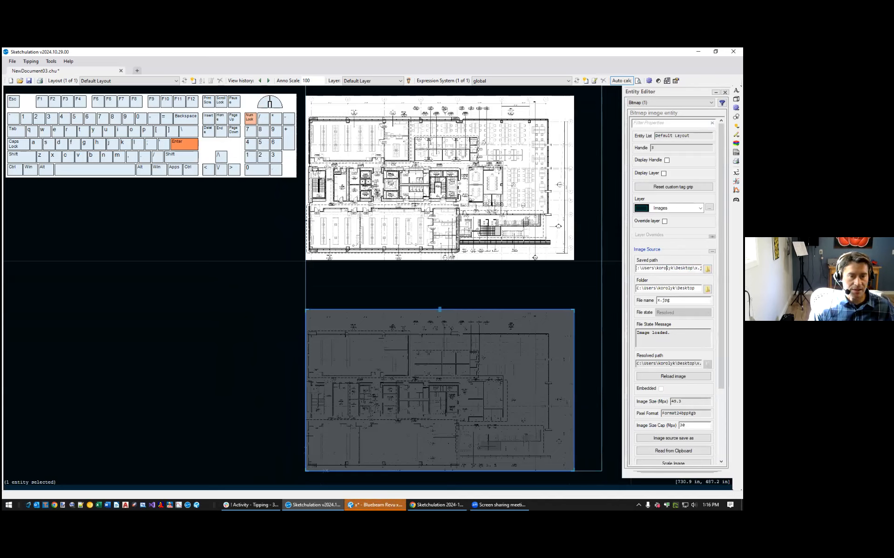
pyautogui.moveTo(505, 312)
pyautogui.mouseDown(button='middle')
pyautogui.moveTo(457, 314)
pyautogui.moveTo(509, 319)
pyautogui.mouseUp(button='middle')
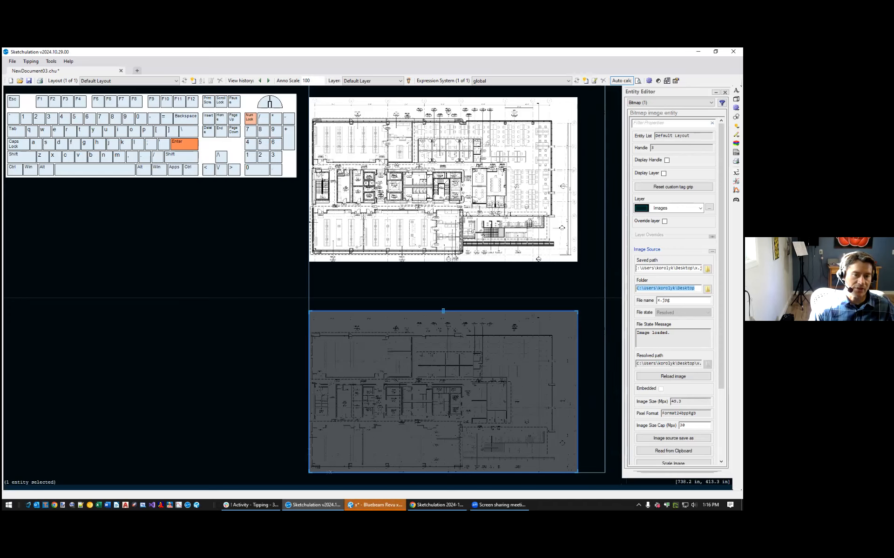
pyautogui.write('.\\')
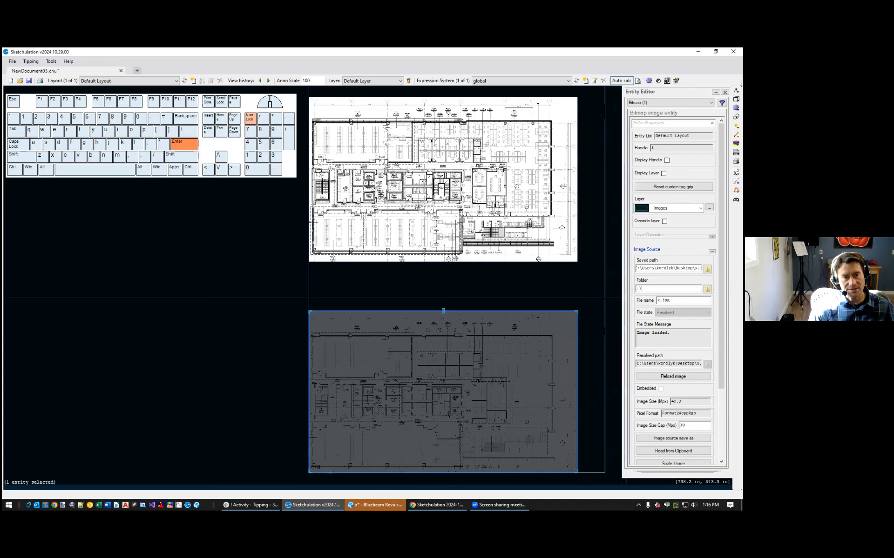
# Embed the linked lower plan image in the document and check how it displays
pyautogui.moveTo(507, 303); pyautogui.dragTo(507, 278, button='middle')
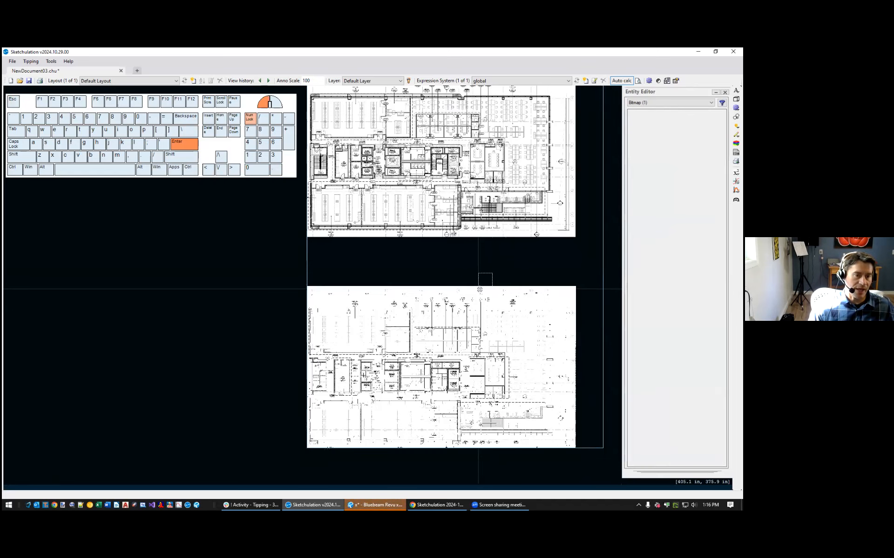
pyautogui.scroll(-3, 673, 430)
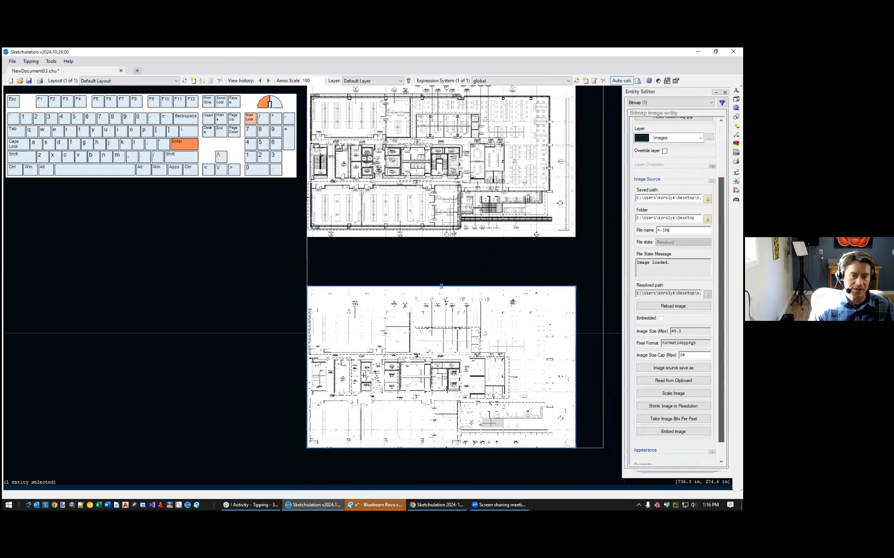
pyautogui.click(673, 430)
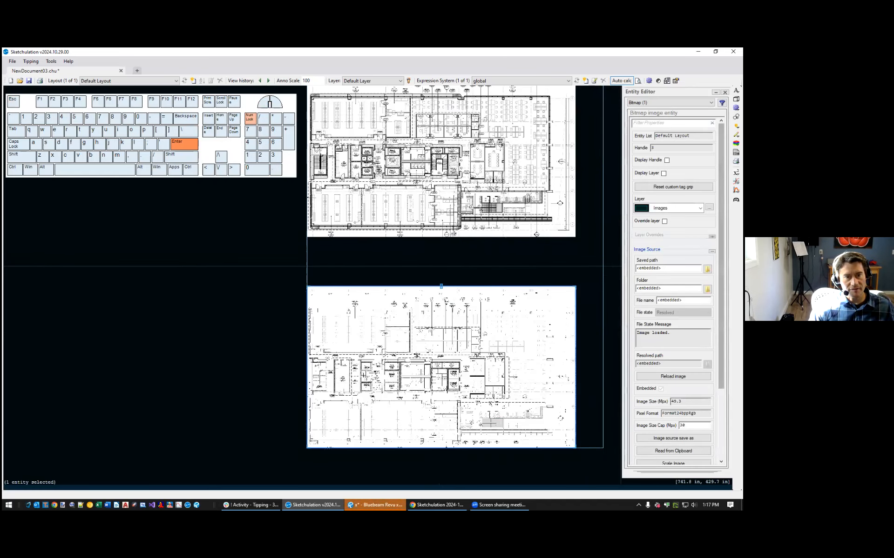
pyautogui.scroll(2, 582, 321)
pyautogui.press('Escape')
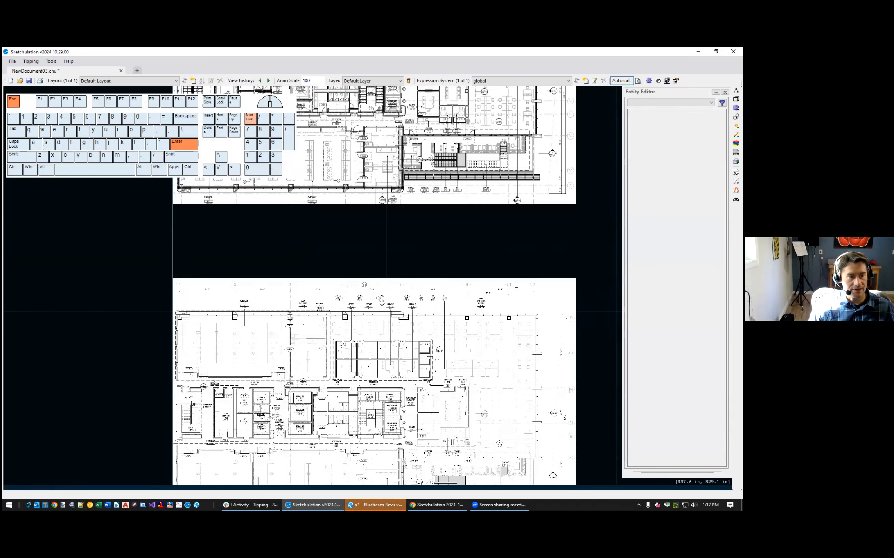
pyautogui.scroll(4, 363, 284)
pyautogui.scroll(-3, 358, 297)
pyautogui.scroll(-3, 358, 296)
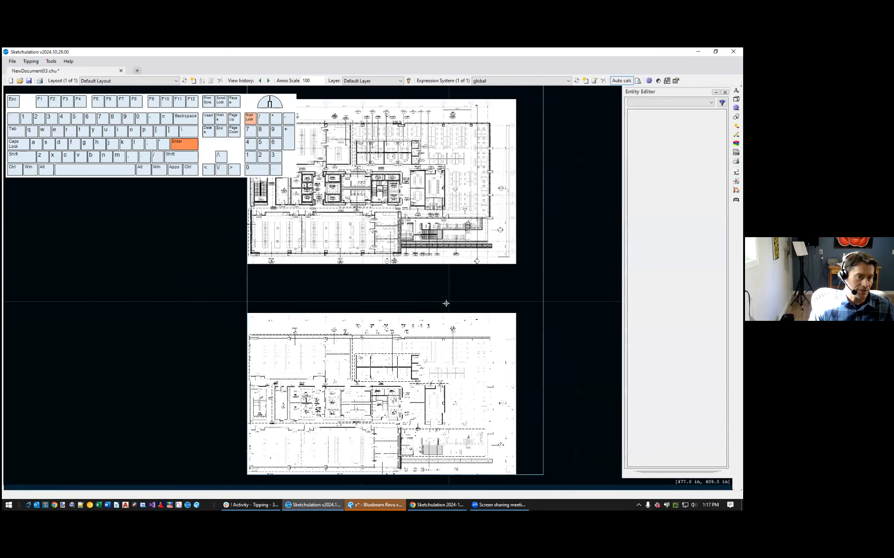
# Bring both plans and the page outline into view and switch the drawing background to white
pyautogui.moveTo(346, 348); pyautogui.dragTo(409, 348, button='middle')
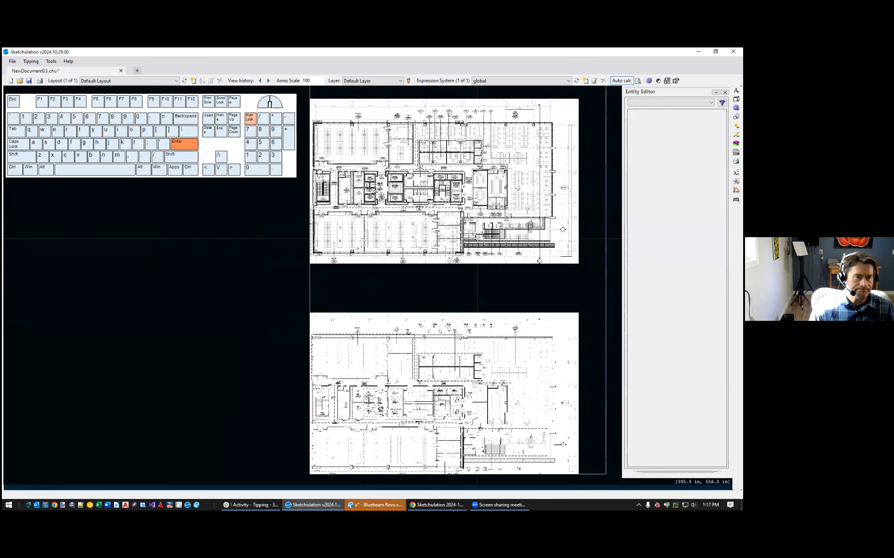
pyautogui.moveTo(467, 303); pyautogui.dragTo(470, 304, button='middle')
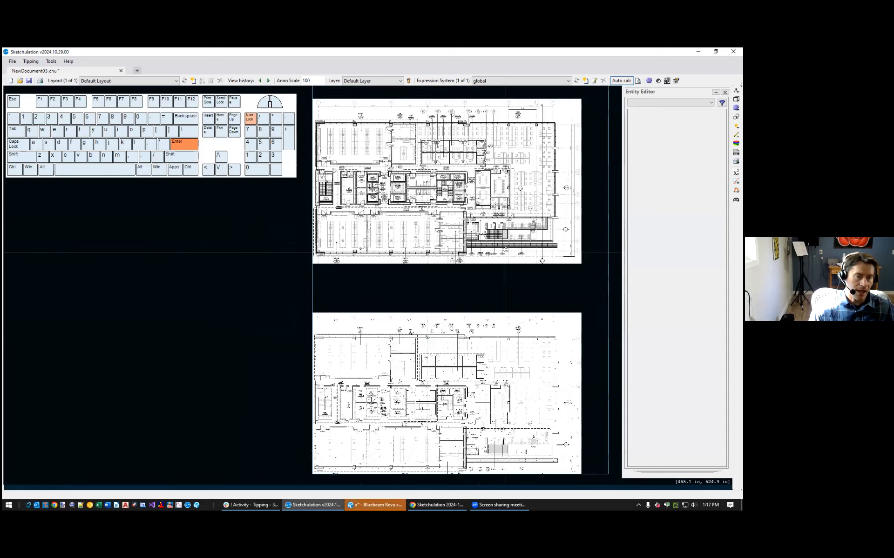
pyautogui.scroll(-2, 530, 202)
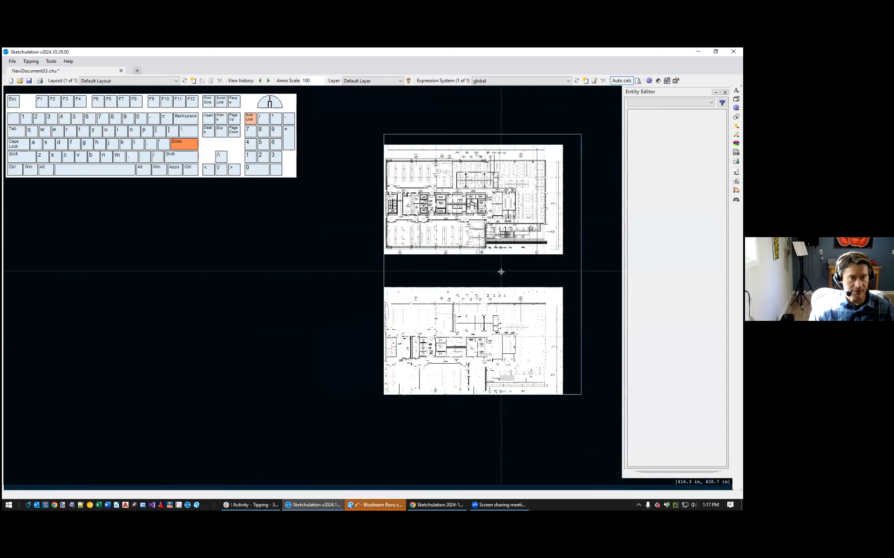
pyautogui.press('F4')
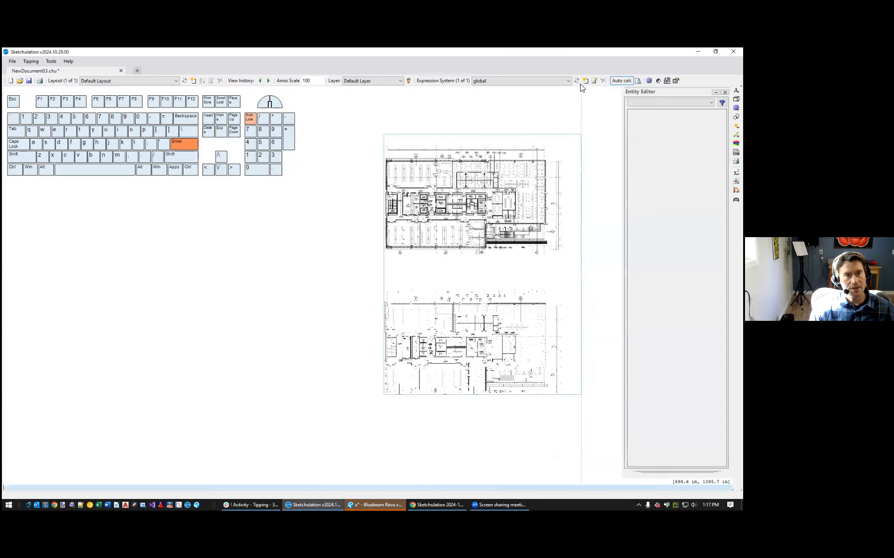
# Flip the drawing colours to a dark background and back to white, comparing how the two plans display
pyautogui.click(658, 81)
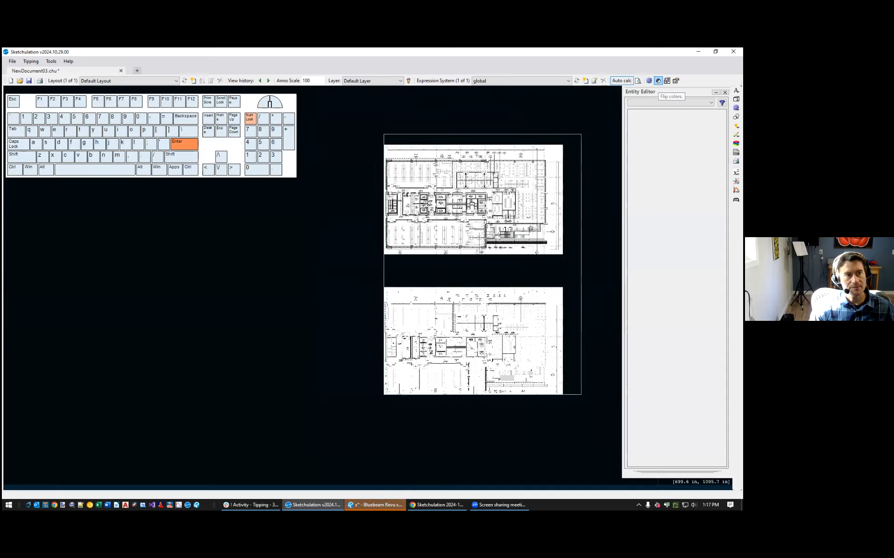
pyautogui.click(657, 80)
pyautogui.moveTo(512, 202); pyautogui.dragTo(487, 253, button='middle')
pyautogui.scroll(1, 444, 290)
pyautogui.moveTo(442, 352); pyautogui.dragTo(423, 318, button='middle')
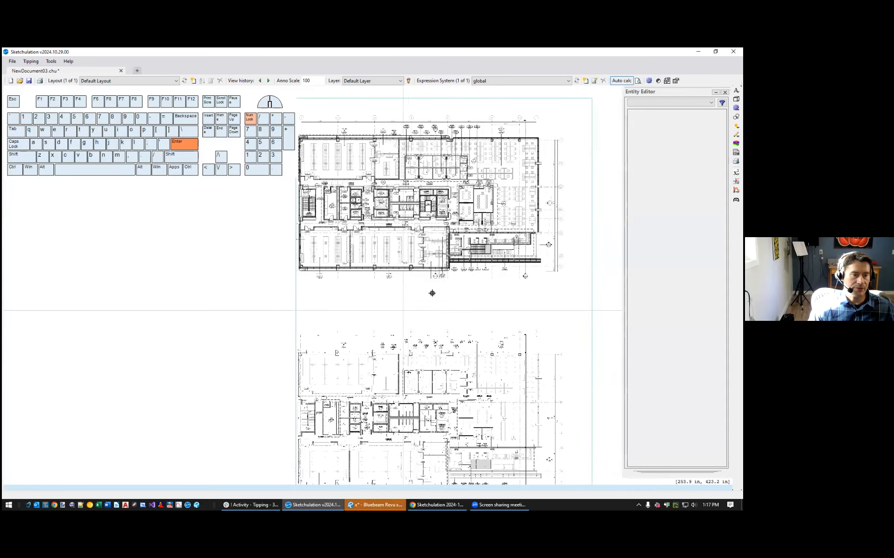
# Delete the lower plan image
pyautogui.click(365, 365)
pyautogui.scroll(-1, 417, 343)
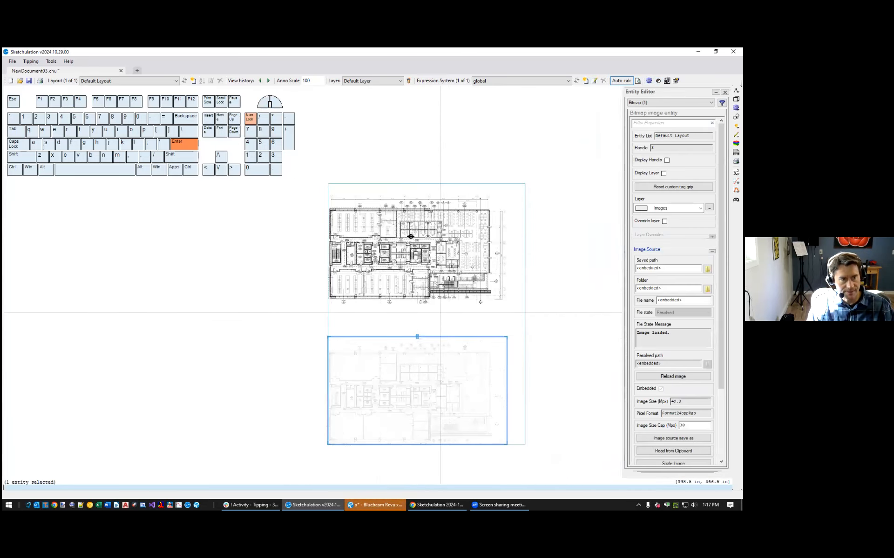
pyautogui.press('Delete')
pyautogui.scroll(2, 298, 217)
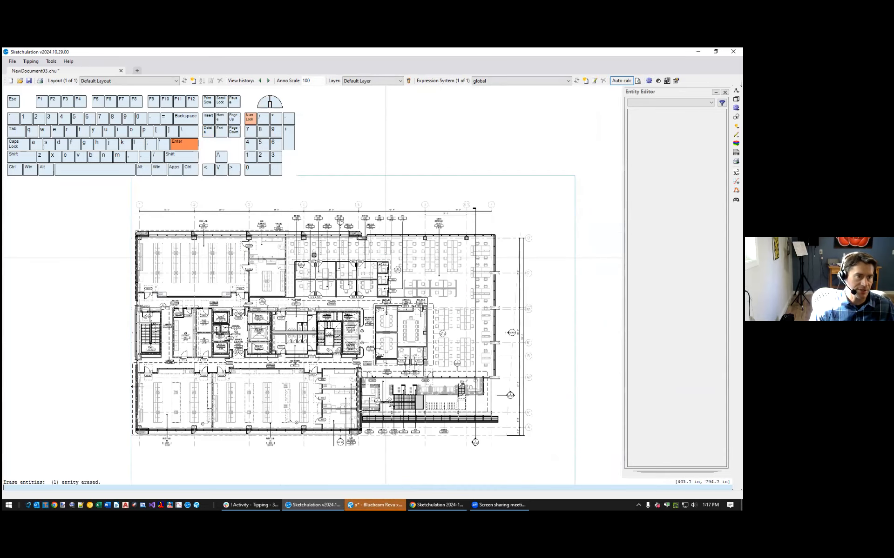
pyautogui.scroll(1, 185, 270)
pyautogui.scroll(-1, 305, 257)
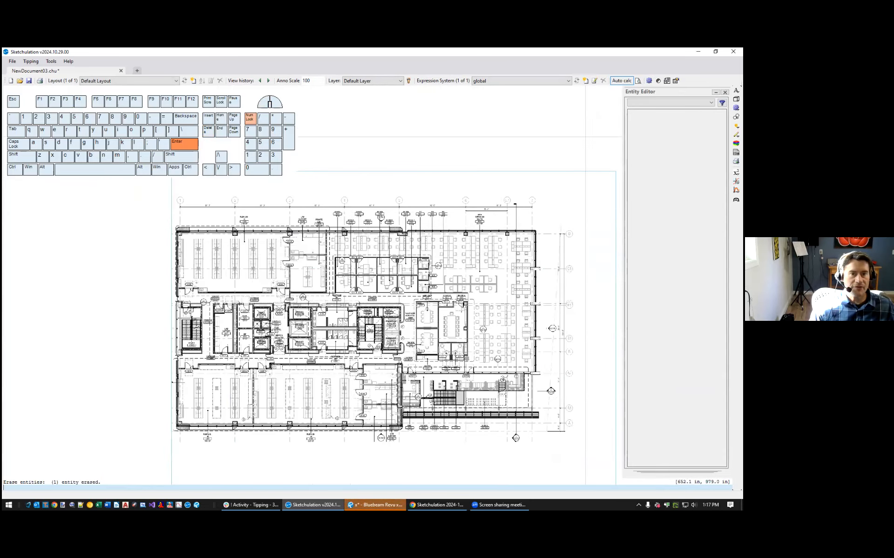
# Close the entity editor and add a linear dimension between grid lines 1 and 2 above the plan
pyautogui.click(725, 92)
pyautogui.moveTo(263, 216); pyautogui.dragTo(367, 325, button='middle')
pyautogui.scroll(1, 348, 234)
pyautogui.scroll(2, 268, 305)
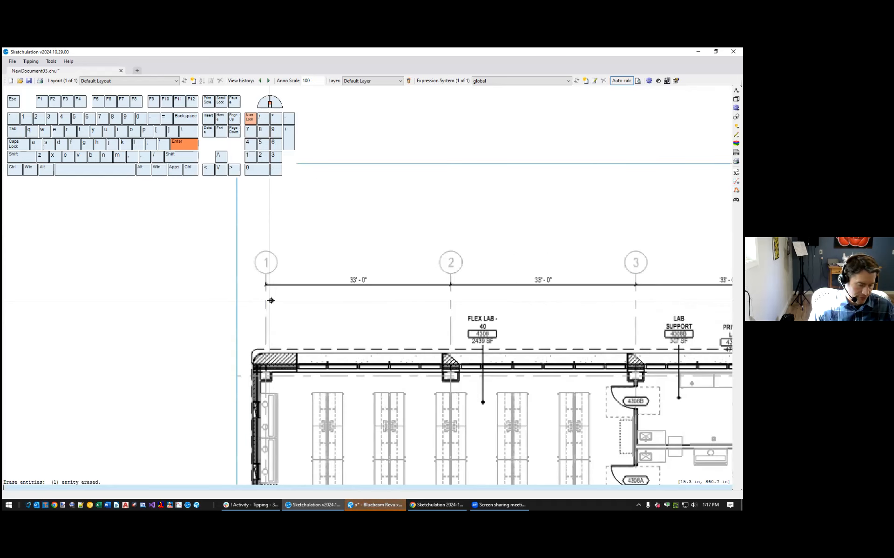
pyautogui.press('d')
pyautogui.press('Return')
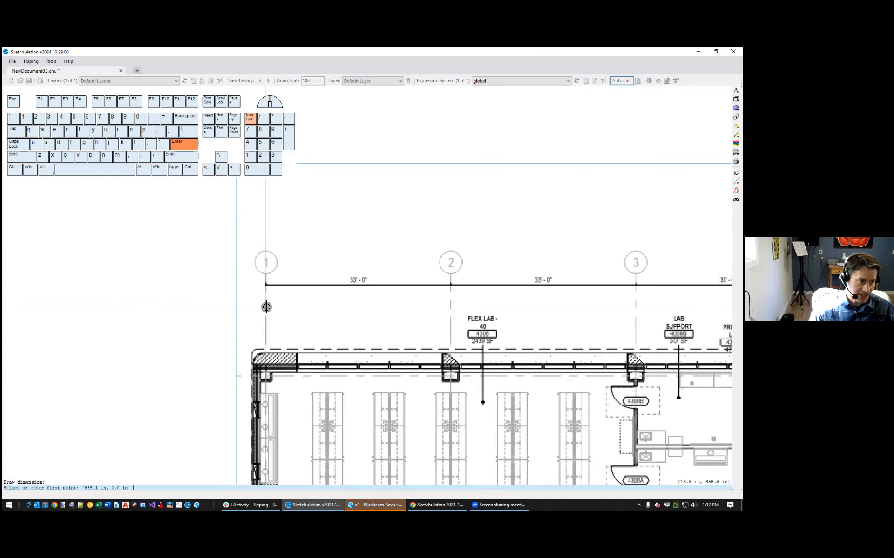
pyautogui.click(266, 307)
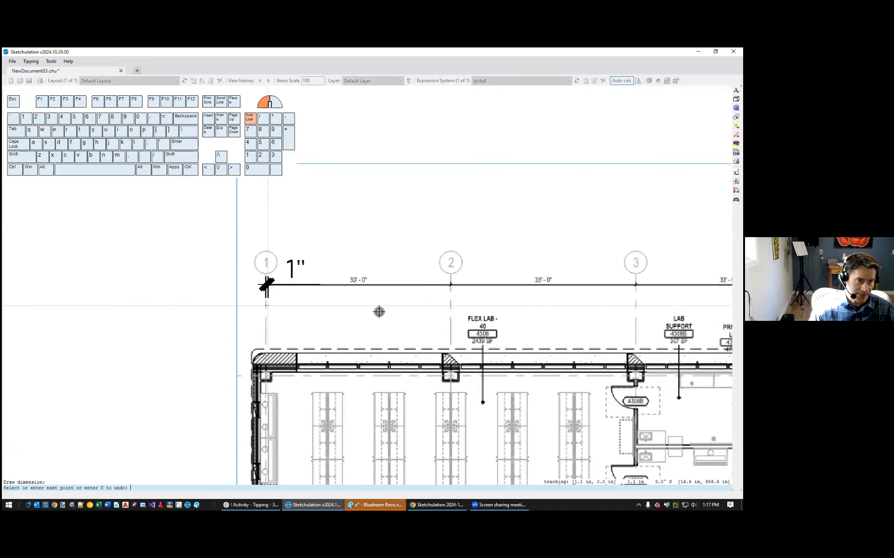
pyautogui.click(451, 304)
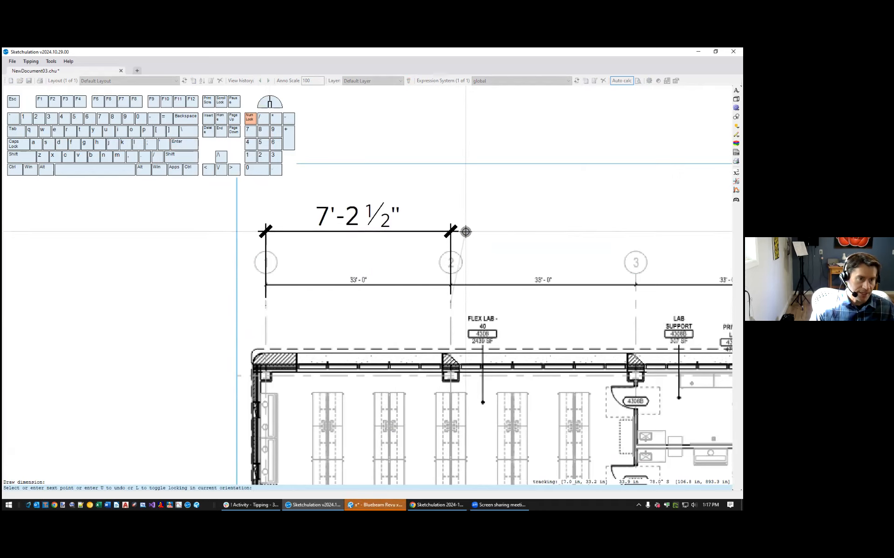
pyautogui.click(465, 232)
pyautogui.scroll(-1, 492, 246)
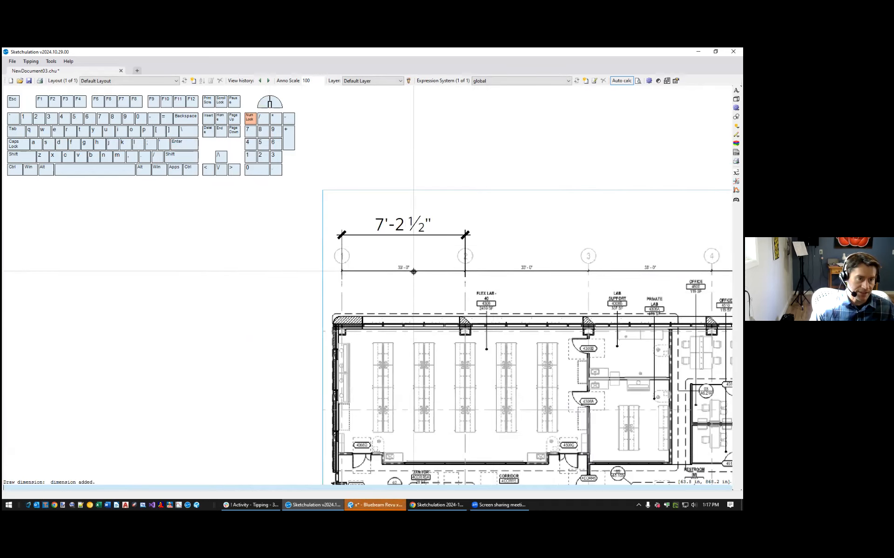
# Scale the plan image and its dimension by reference so that the bay between grid lines 1 and 2 spans 33'
pyautogui.scroll(1, 413, 271)
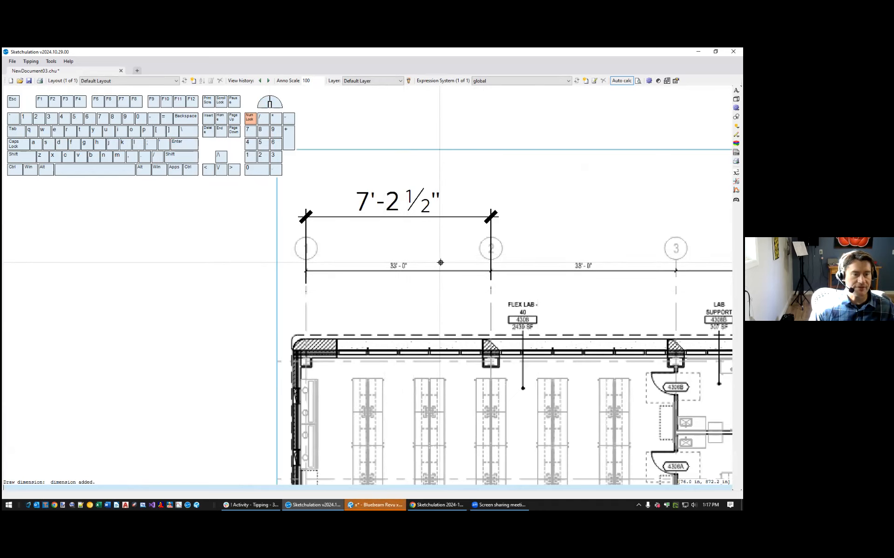
pyautogui.scroll(2, 413, 262)
pyautogui.scroll(-4, 413, 262)
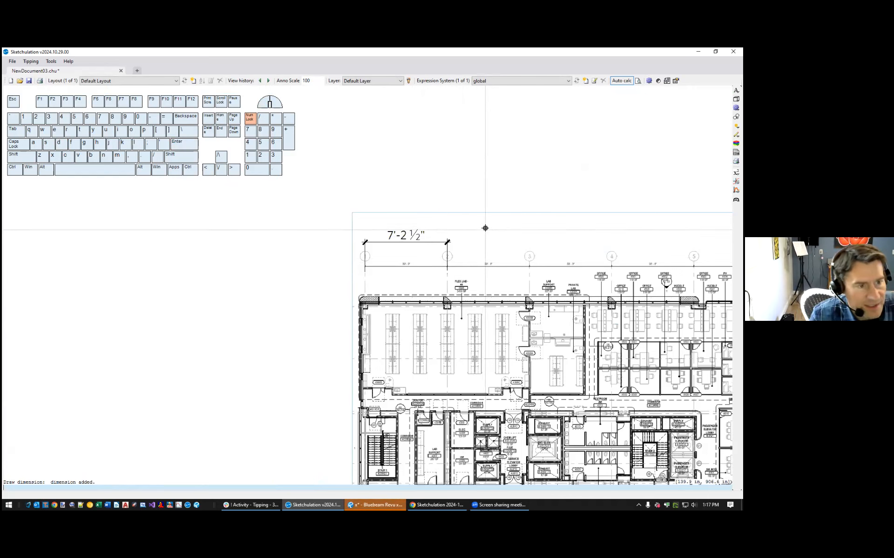
pyautogui.moveTo(485, 228); pyautogui.dragTo(463, 236, button='middle')
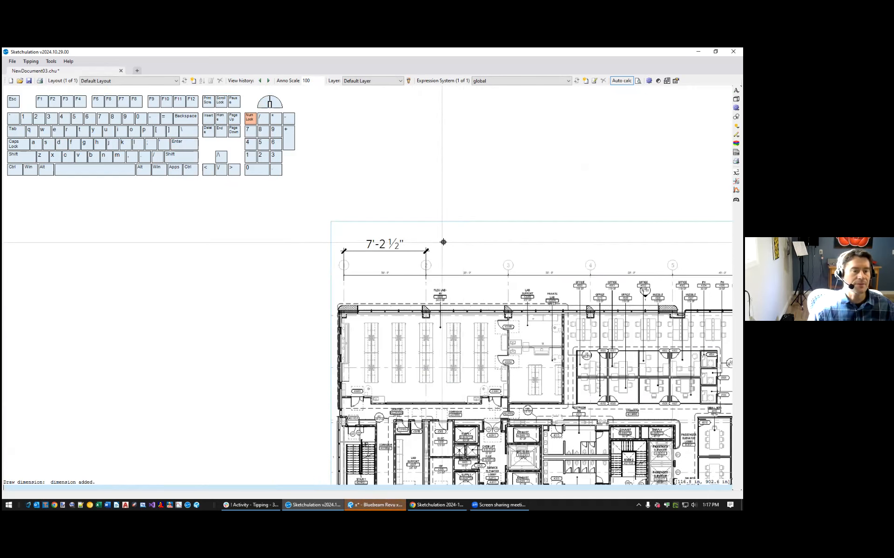
pyautogui.click(450, 234)
pyautogui.click(419, 280)
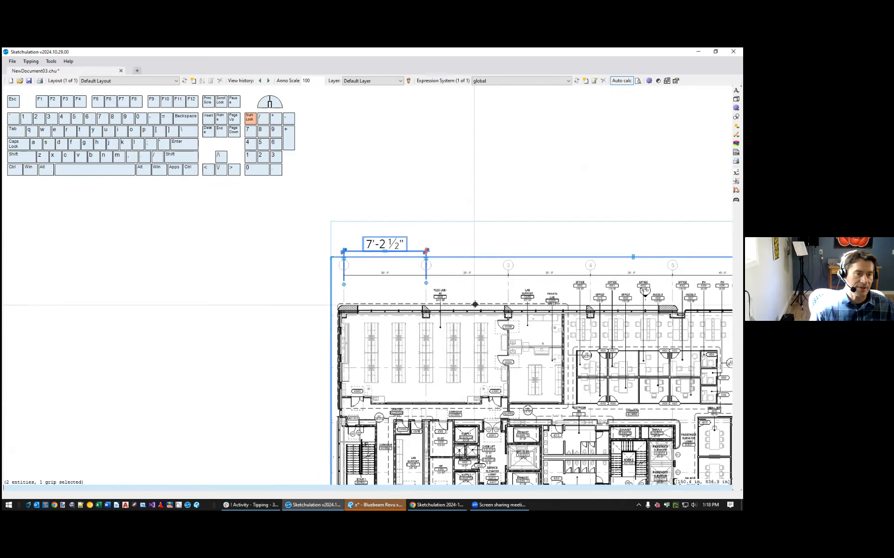
pyautogui.scroll(2, 429, 292)
pyautogui.moveTo(324, 297); pyautogui.dragTo(331, 318, button='middle')
pyautogui.write('sc')
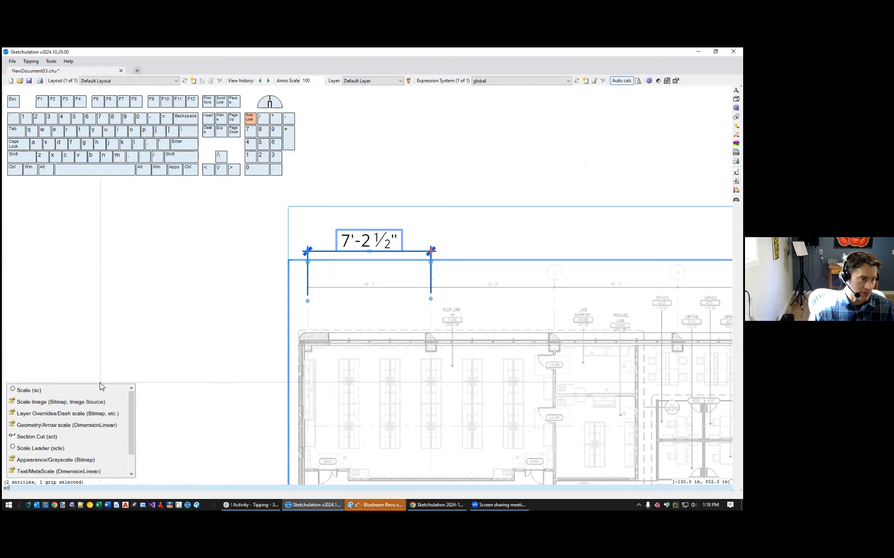
pyautogui.click(91, 392)
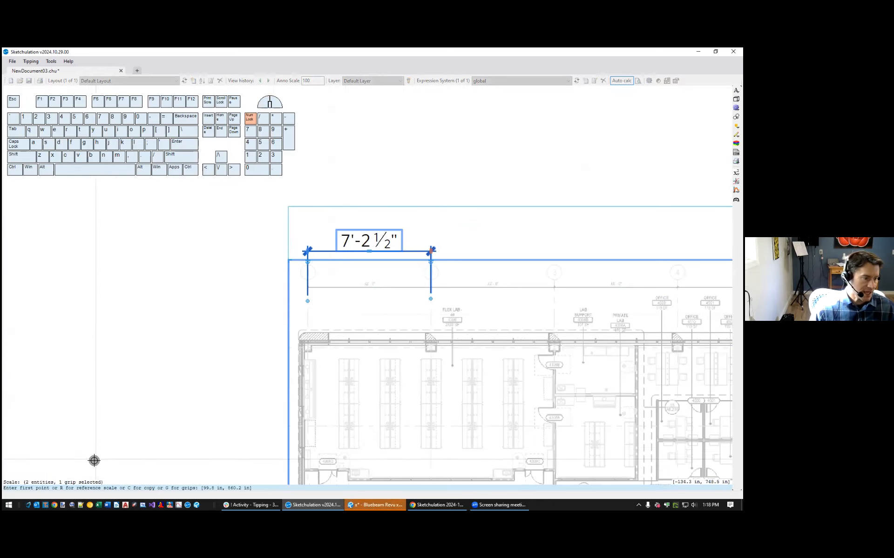
pyautogui.click(309, 303)
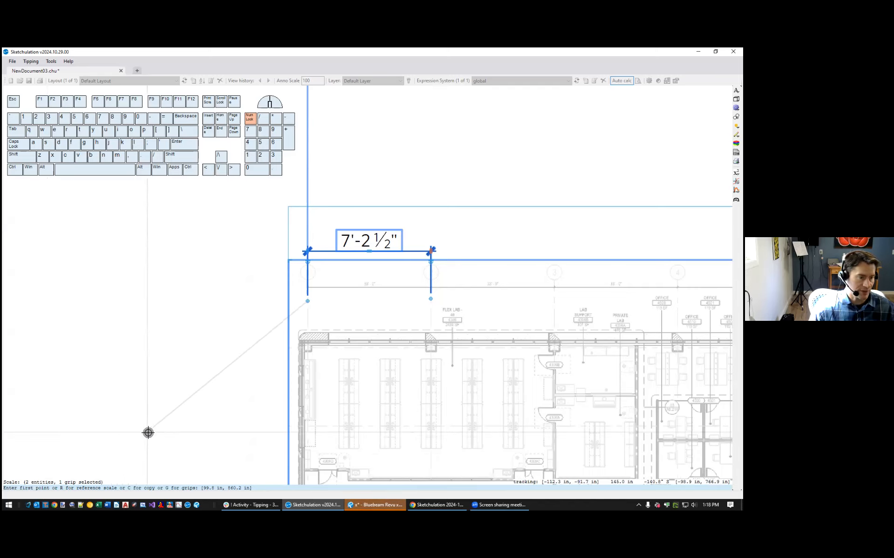
pyautogui.moveTo(148, 433); pyautogui.dragTo(142, 436, button='middle')
pyautogui.press('r')
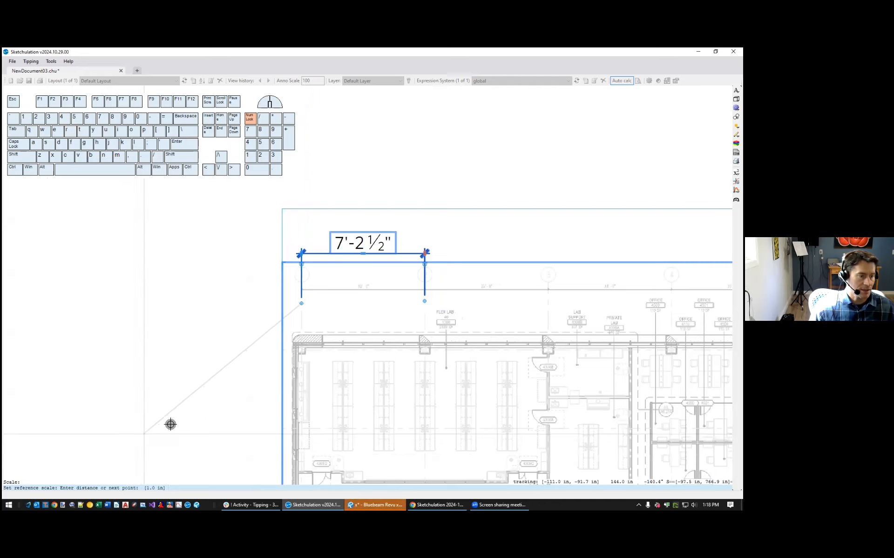
pyautogui.click(428, 283)
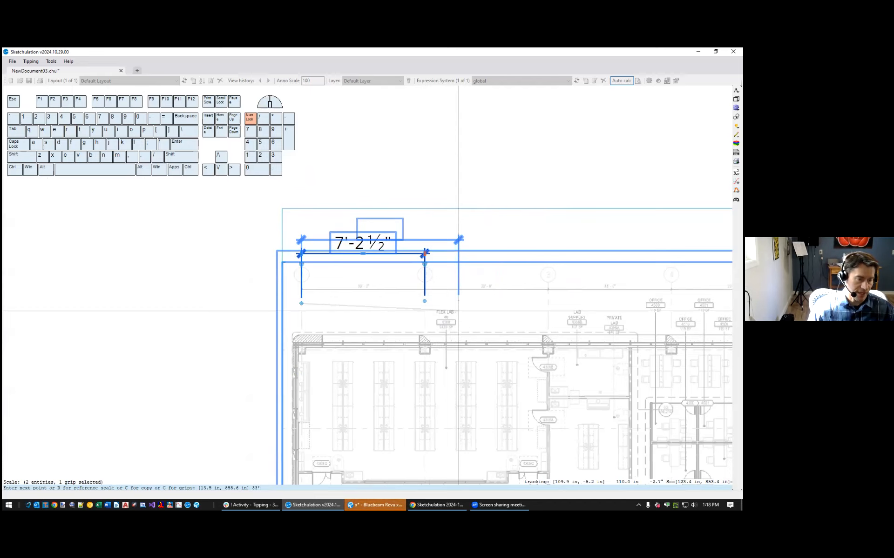
pyautogui.press('Return')
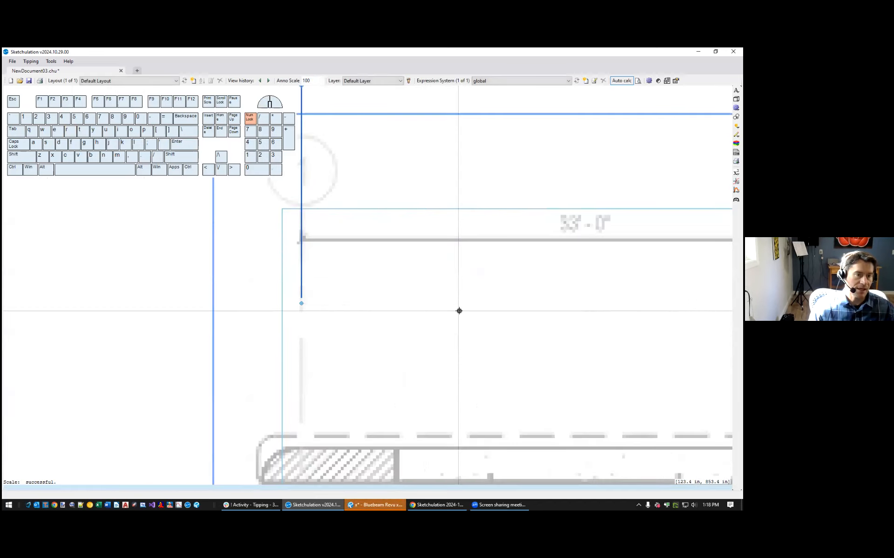
# Compare the scaled dimension with the plan's printed grid spacing and check the whole plan against the page outline
pyautogui.scroll(-4, 459, 311)
pyautogui.scroll(4, 415, 265)
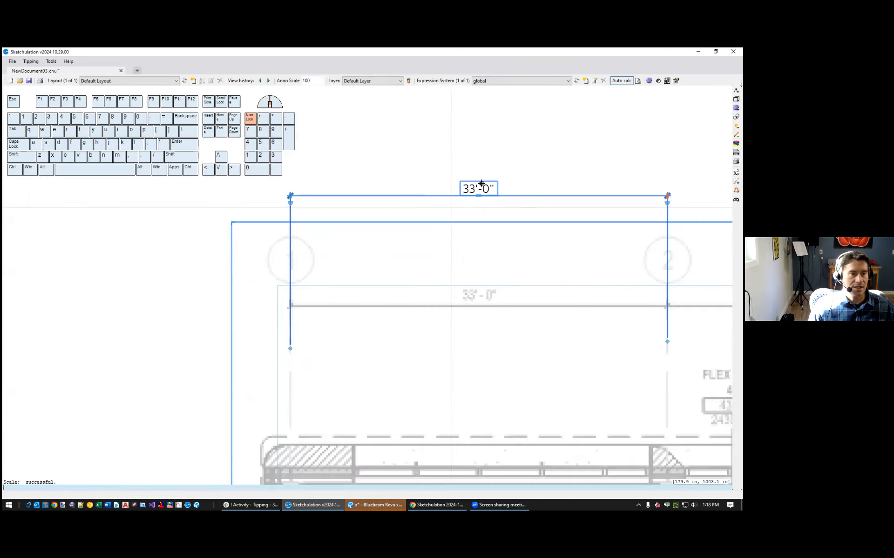
pyautogui.scroll(-1, 381, 303)
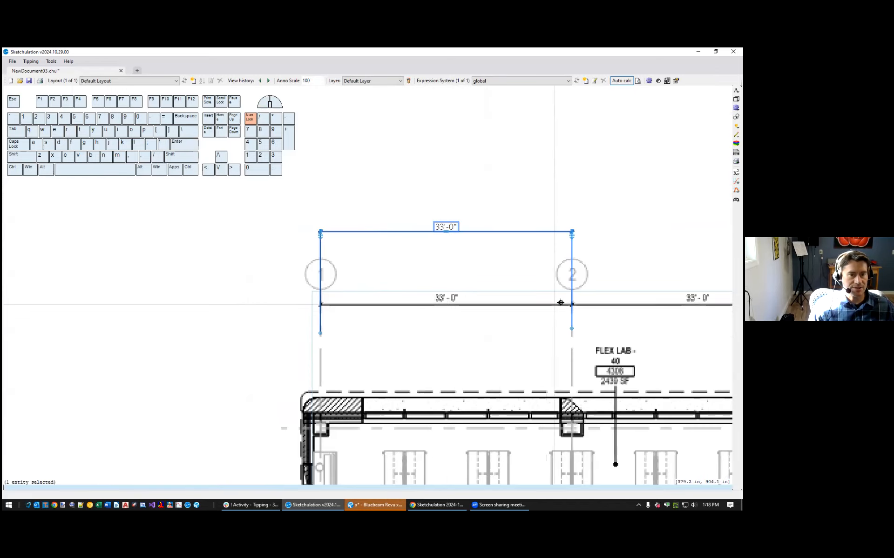
pyautogui.moveTo(560, 303); pyautogui.dragTo(472, 312, button='middle')
pyautogui.scroll(-3, 489, 317)
pyautogui.moveTo(525, 320); pyautogui.dragTo(465, 140, button='middle')
pyautogui.scroll(-1, 379, 299)
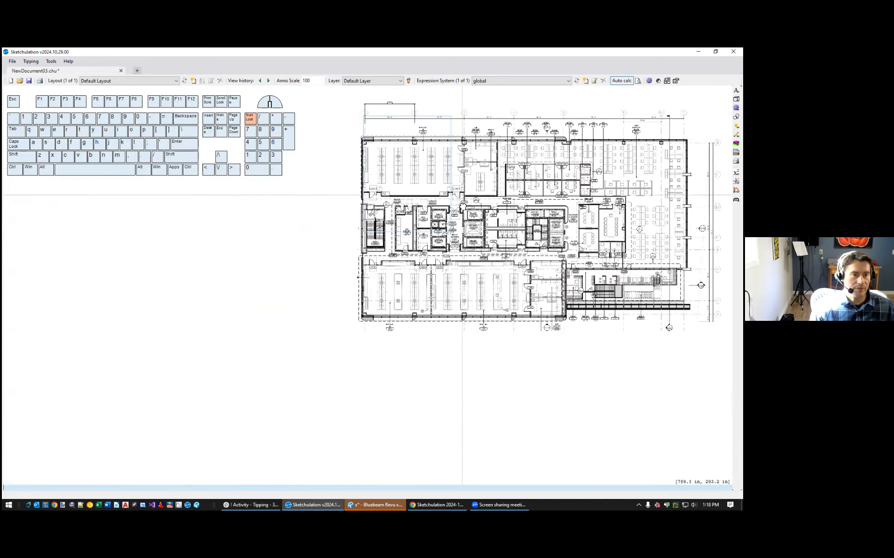
# Move the page outline and the dimension together slightly up and to the left of the plan
pyautogui.moveTo(463, 205); pyautogui.dragTo(461, 265, button='middle')
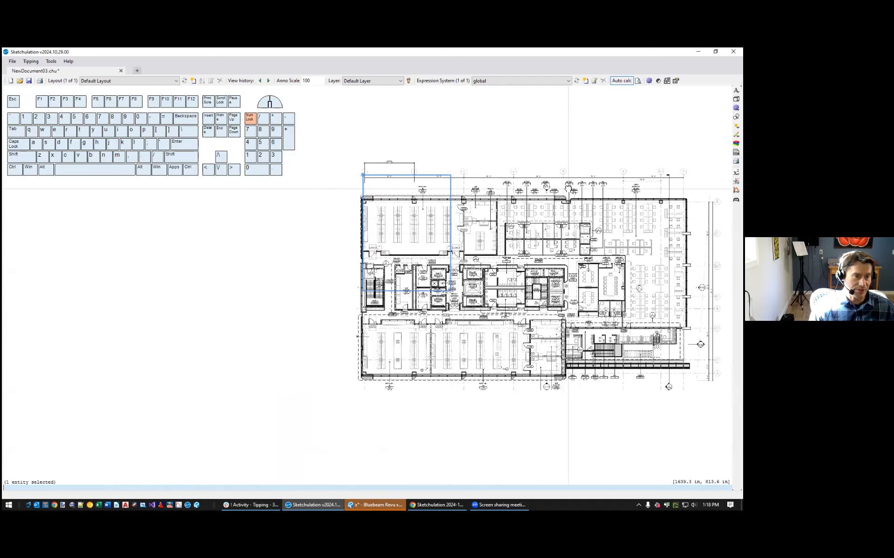
pyautogui.scroll(2, 423, 192)
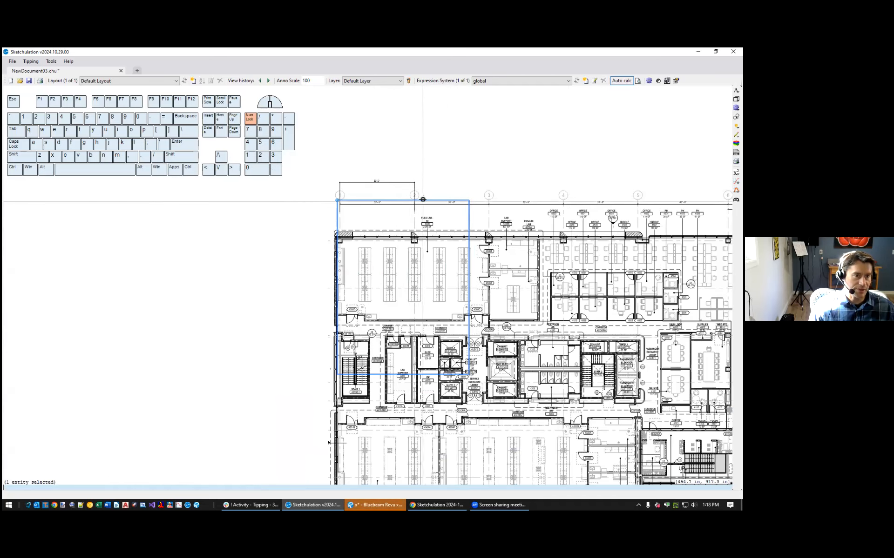
pyautogui.click(415, 185)
pyautogui.write('m')
pyautogui.press('Return')
pyautogui.click(494, 172)
pyautogui.click(479, 155)
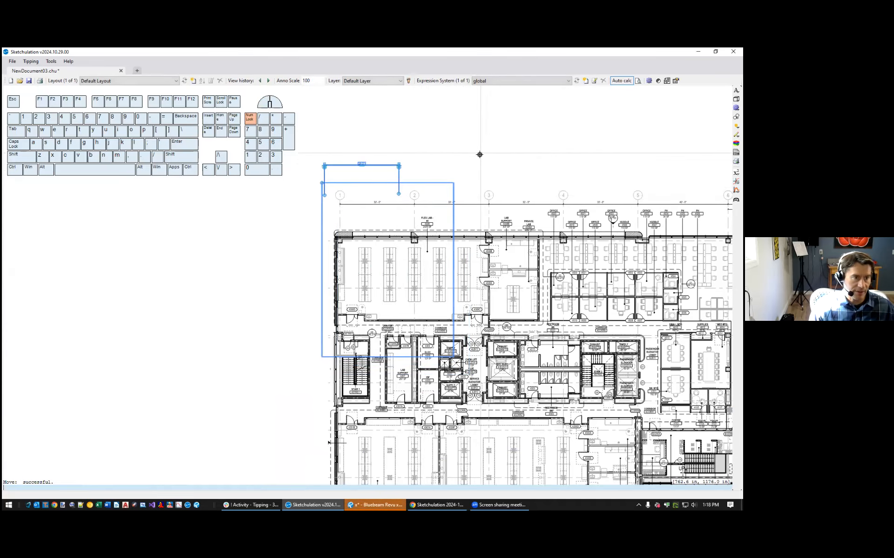
pyautogui.press('Escape')
# Set the annotation scale to 500 and check how the page outline fits the plan
pyautogui.scroll(-4, 454, 161)
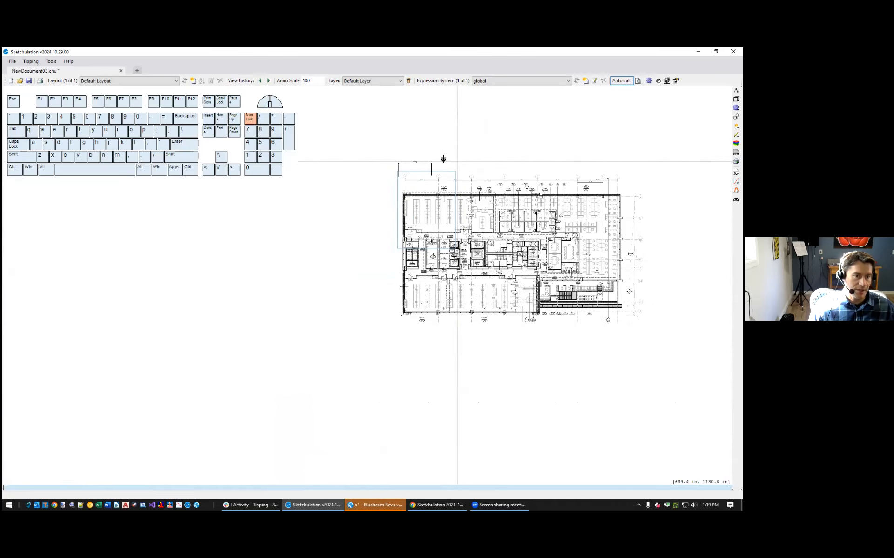
pyautogui.scroll(2, 443, 159)
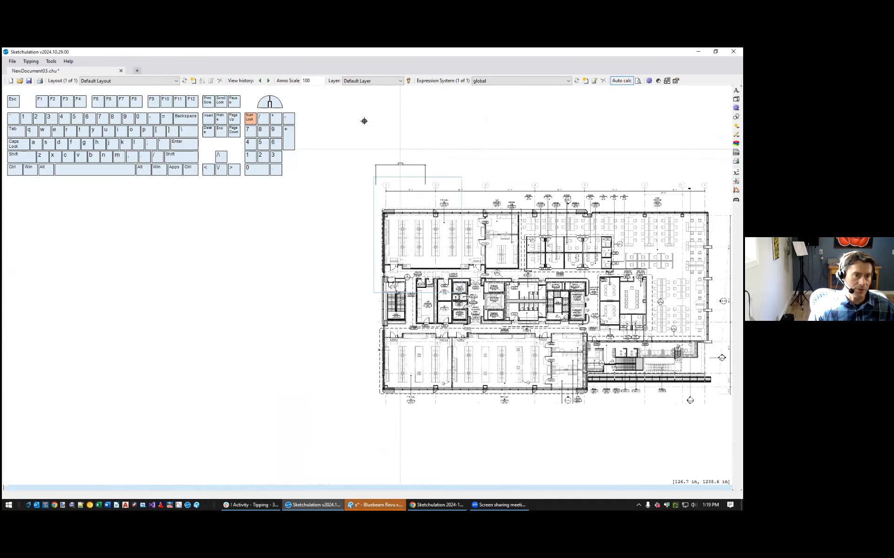
pyautogui.moveTo(477, 174); pyautogui.dragTo(452, 187, button='middle')
pyautogui.click(304, 82)
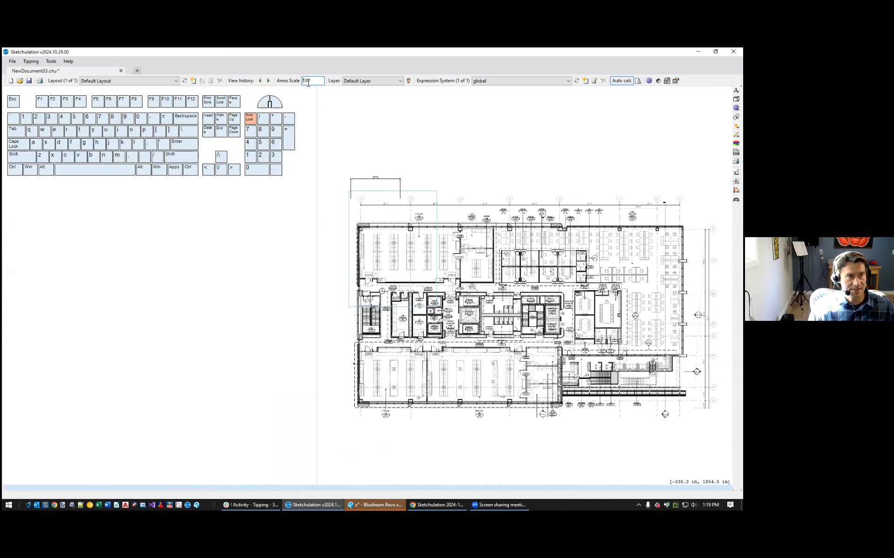
pyautogui.press('Delete')
pyautogui.press('Return')
pyautogui.scroll(-4, 391, 189)
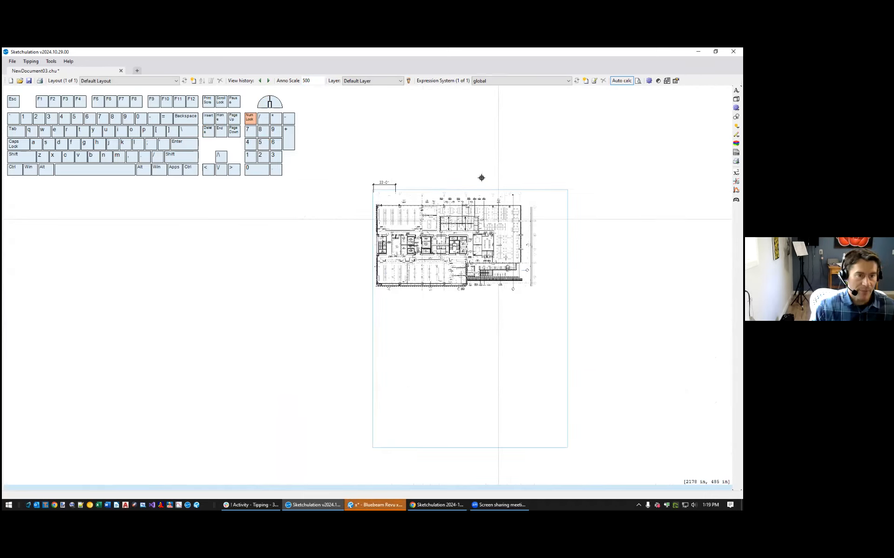
pyautogui.scroll(1, 523, 205)
pyautogui.scroll(-1, 597, 220)
pyautogui.moveTo(599, 222); pyautogui.dragTo(635, 247, button='middle')
pyautogui.scroll(1, 466, 240)
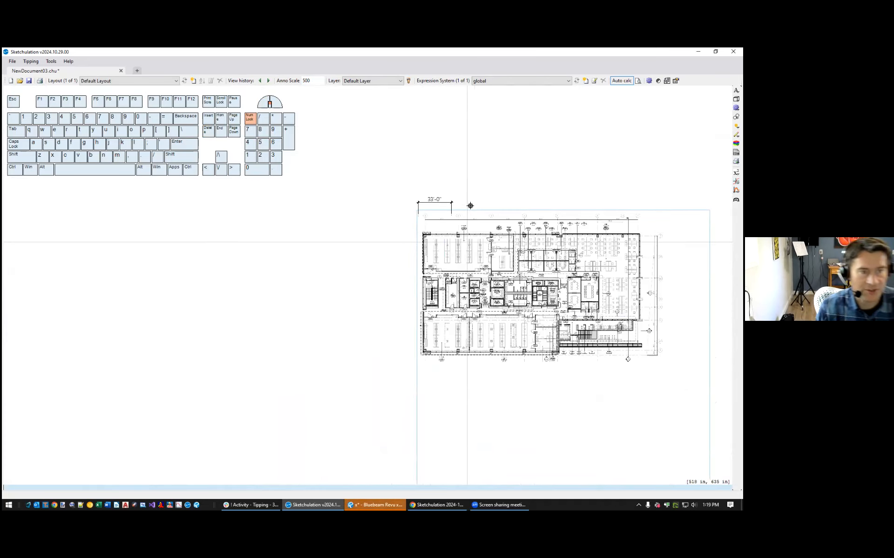
# Move the dimension by its second extension point onto grid line 2, just above the plan's upper wall
pyautogui.scroll(1, 470, 205)
pyautogui.click(421, 204)
pyautogui.scroll(2, 424, 207)
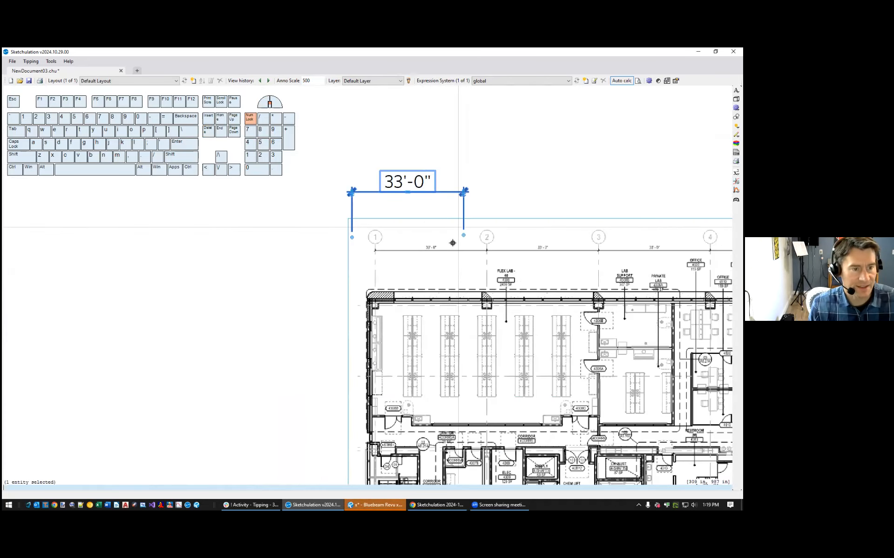
pyautogui.click(464, 235)
pyautogui.press('Return')
pyautogui.scroll(2, 487, 264)
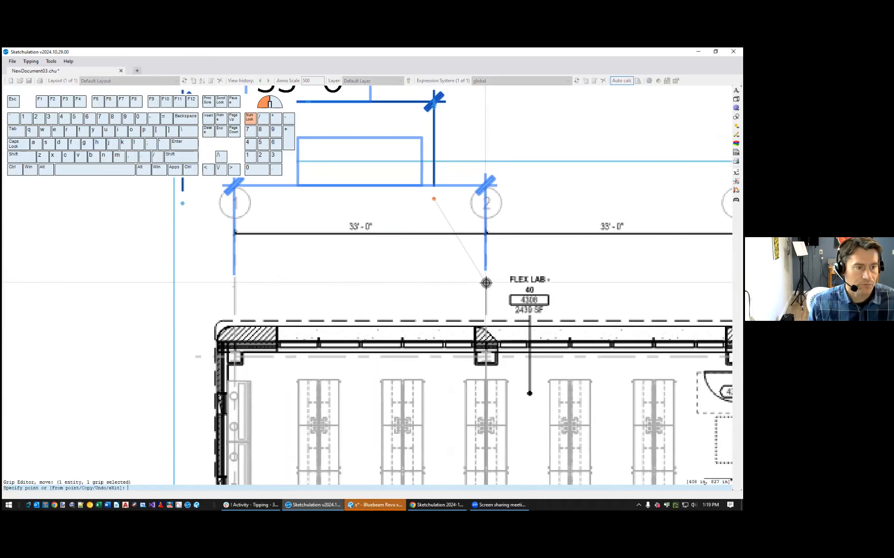
pyautogui.click(486, 283)
# Move the dimension line down to just below the plan's printed dimension between grid lines 1 and 2
pyautogui.scroll(-2, 487, 261)
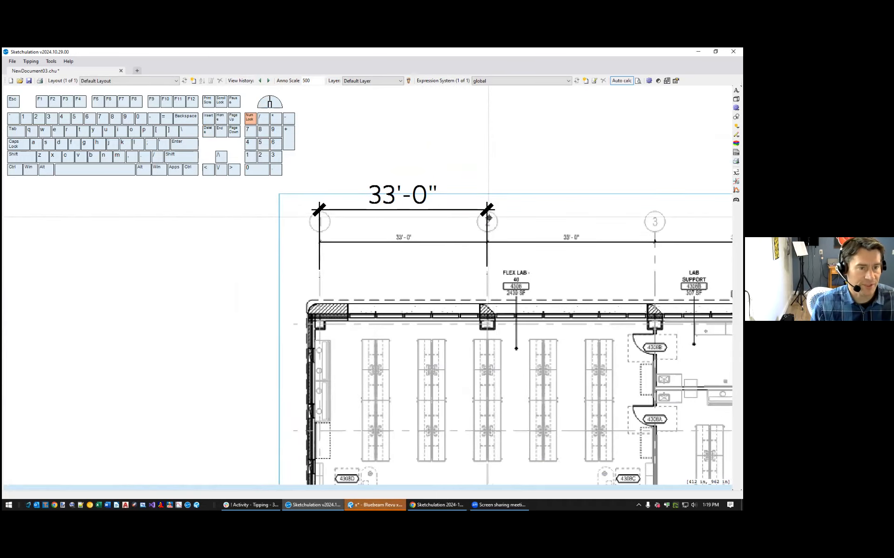
pyautogui.click(489, 216)
pyautogui.click(488, 210)
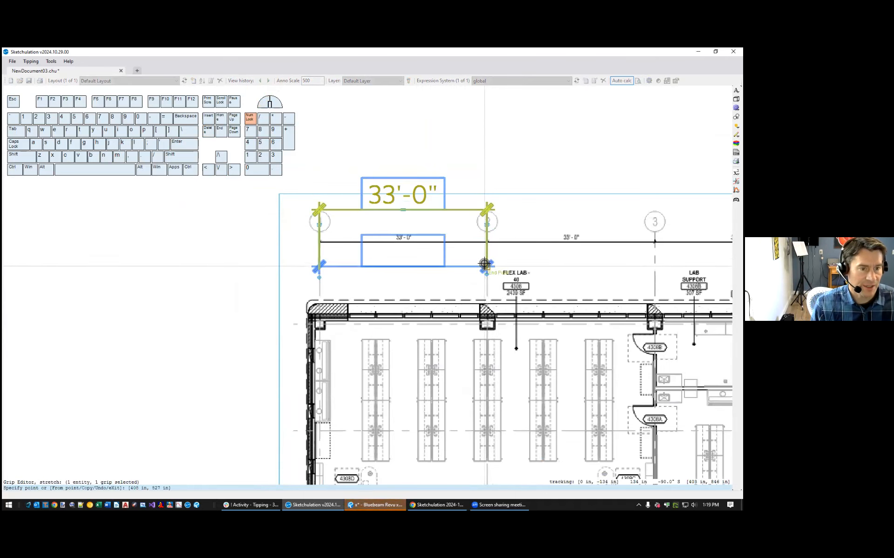
pyautogui.click(486, 257)
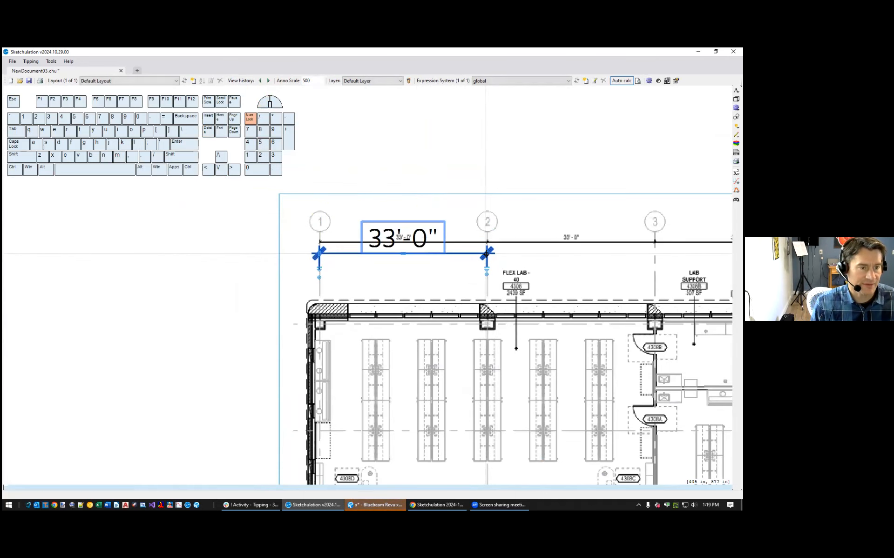
pyautogui.scroll(-2, 486, 256)
pyautogui.moveTo(529, 273); pyautogui.dragTo(492, 258, button='middle')
pyautogui.scroll(2, 432, 243)
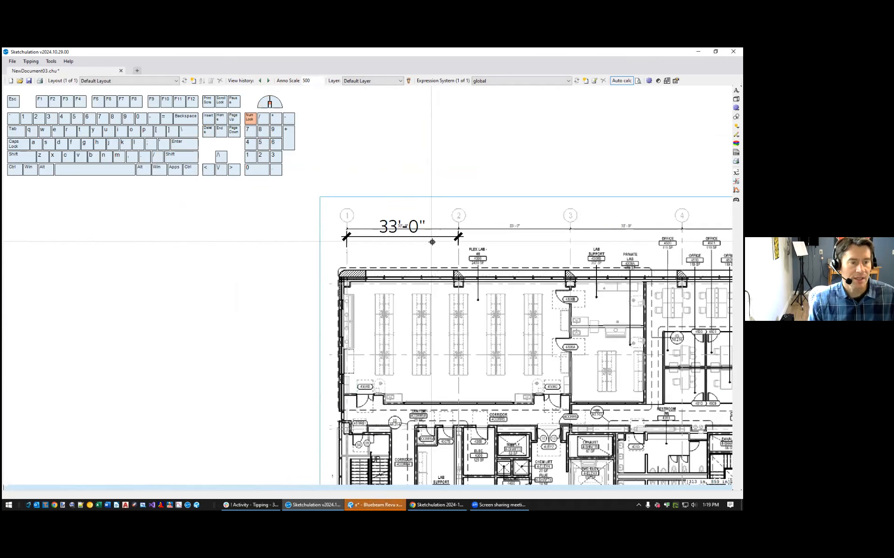
pyautogui.press('Escape')
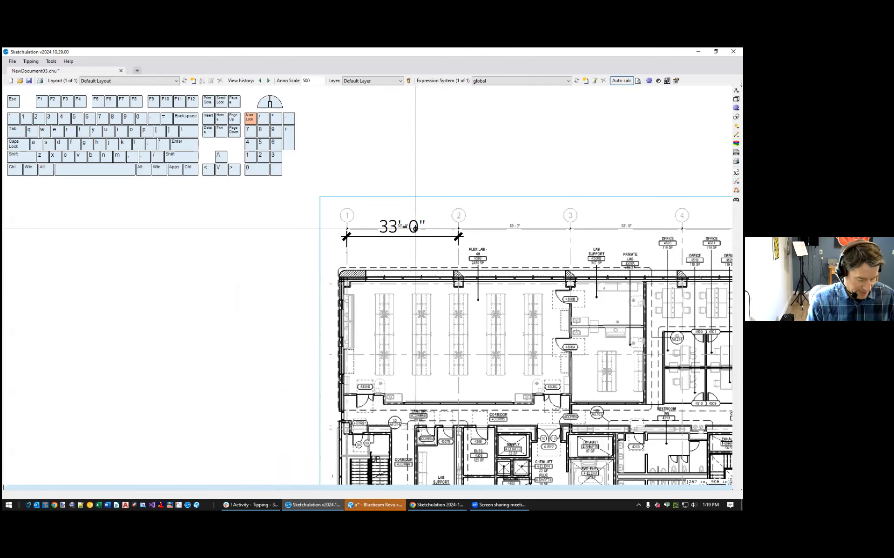
# Open the text style editor, inspect the dimension's text style and compare its text size with the whole plan
pyautogui.write('ts')
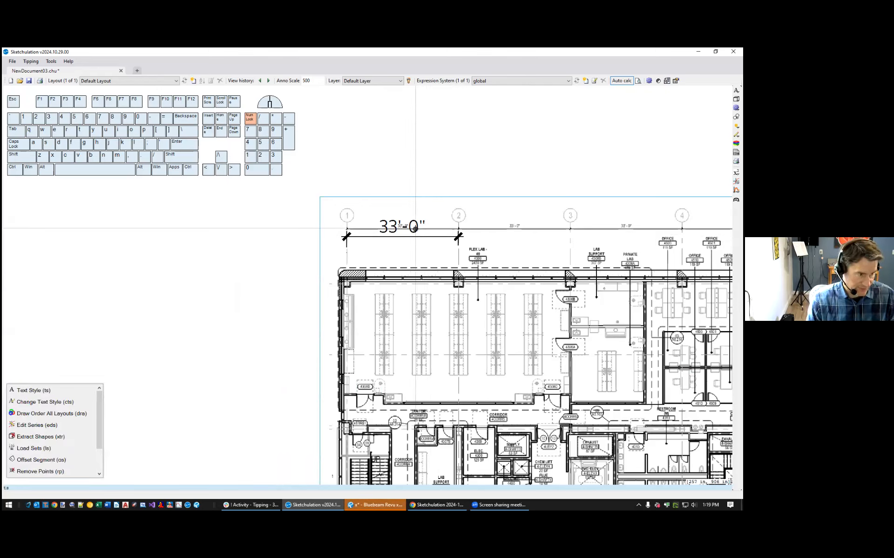
pyautogui.press('Return')
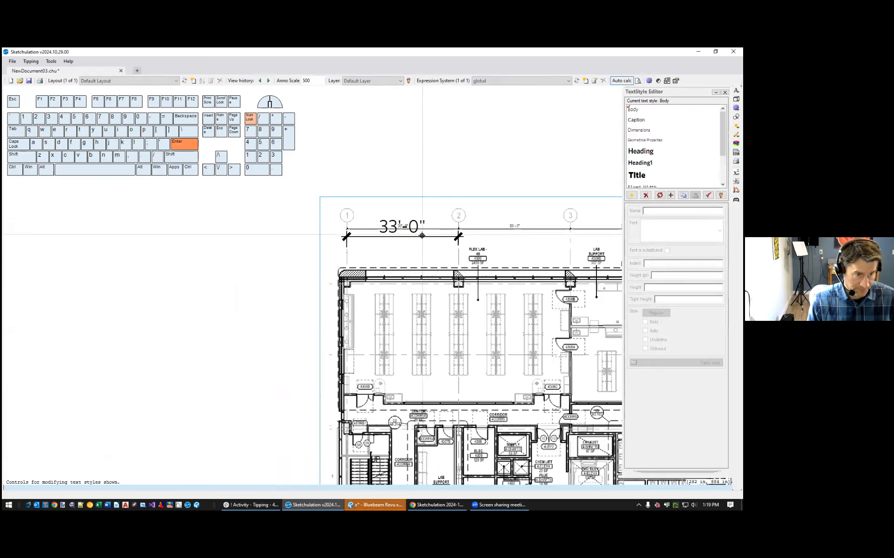
pyautogui.click(438, 236)
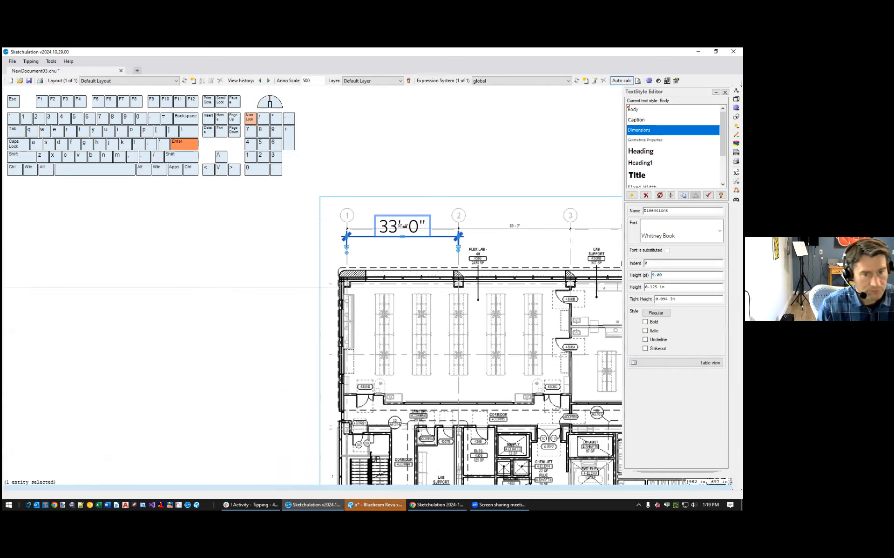
pyautogui.moveTo(398, 302); pyautogui.dragTo(217, 302, button='middle')
pyautogui.scroll(-1, 217, 301)
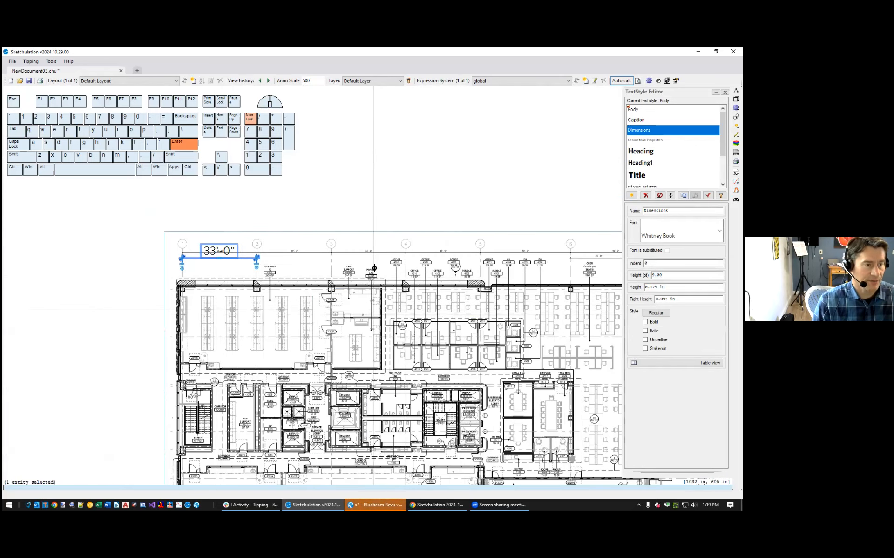
pyautogui.scroll(-2, 344, 244)
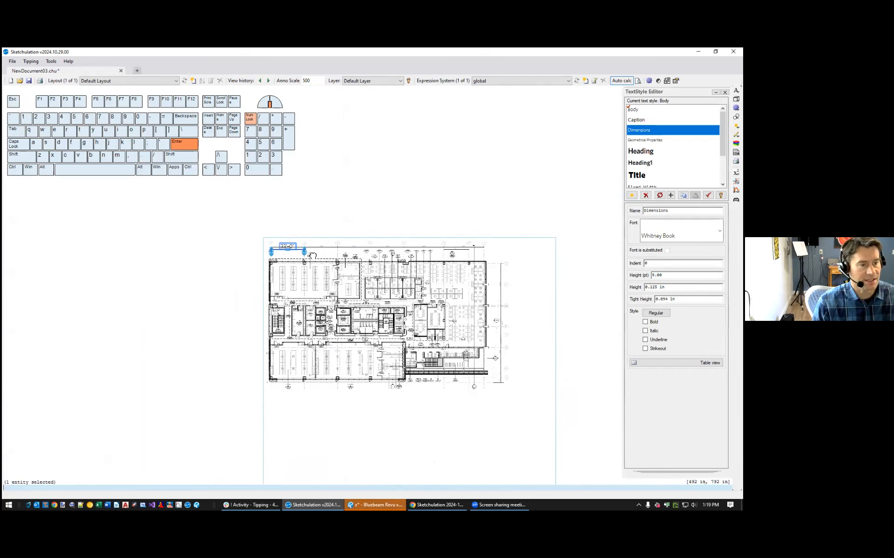
pyautogui.moveTo(313, 256); pyautogui.dragTo(315, 213, button='middle')
pyautogui.scroll(-1, 315, 212)
pyautogui.moveTo(352, 345); pyautogui.dragTo(381, 386, button='middle')
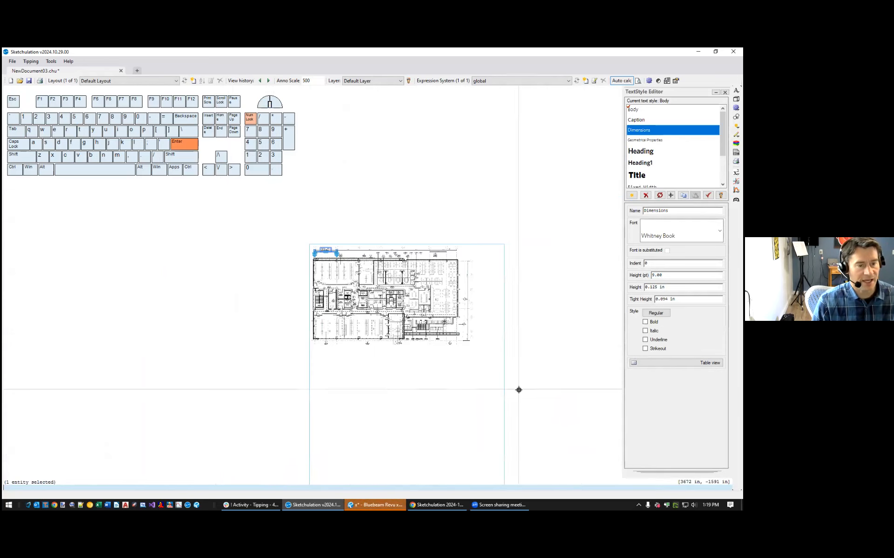
pyautogui.press('Escape')
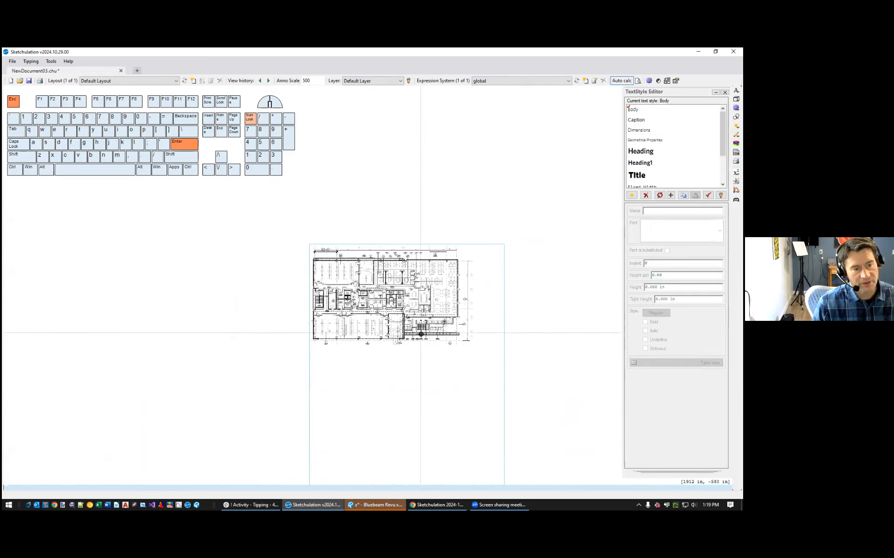
# Move the dimension line up onto the plan's printed dimension line between grid lines 1 and 2
pyautogui.scroll(1, 441, 342)
pyautogui.moveTo(347, 269); pyautogui.dragTo(475, 406, button='middle')
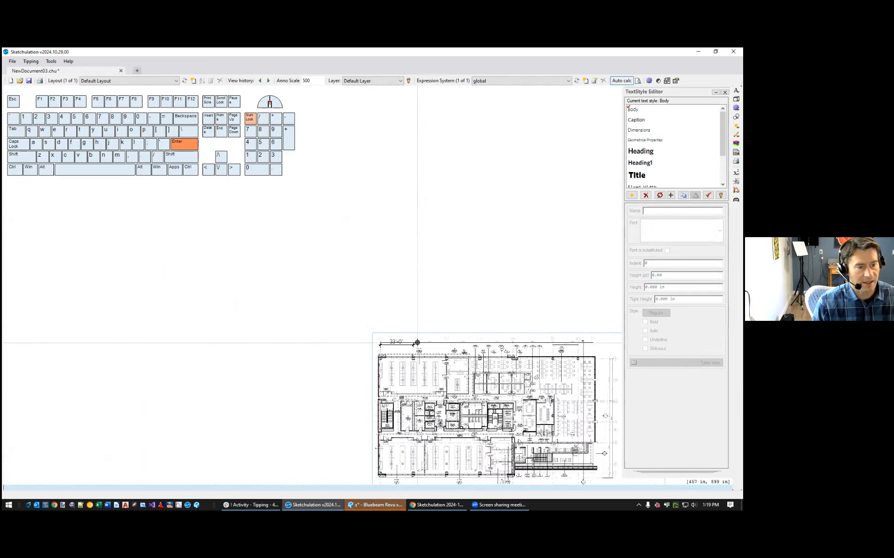
pyautogui.scroll(1, 417, 342)
pyautogui.click(407, 345)
pyautogui.scroll(1, 407, 346)
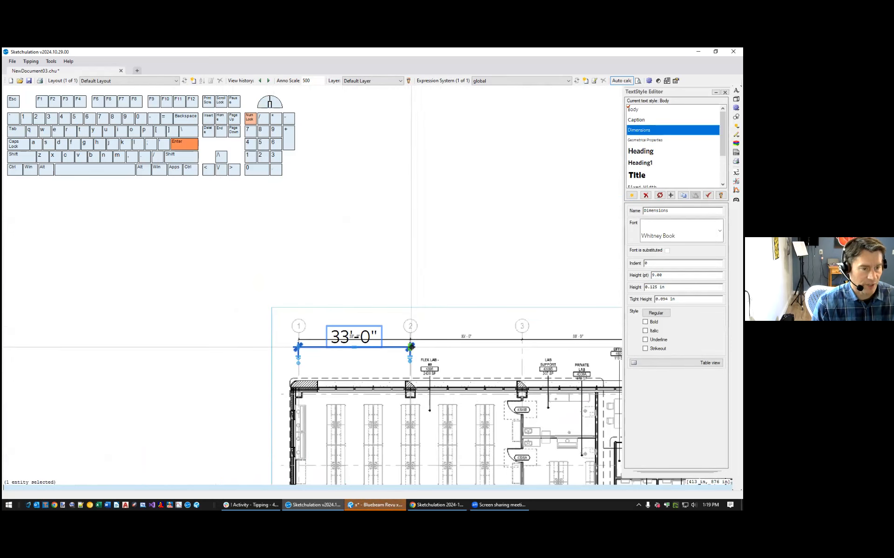
pyautogui.click(412, 347)
pyautogui.click(411, 339)
pyautogui.press('Escape')
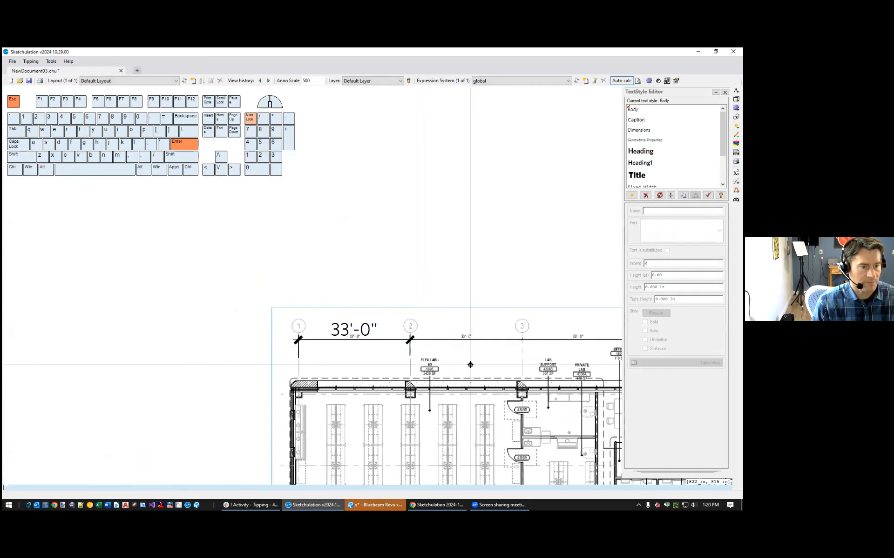
# Examine how the whole floor plan and its dimension sit within the page outline
pyautogui.scroll(-1, 470, 365)
pyautogui.moveTo(470, 365); pyautogui.dragTo(438, 293, button='middle')
pyautogui.scroll(-1, 438, 293)
pyautogui.moveTo(451, 373); pyautogui.dragTo(369, 360, button='middle')
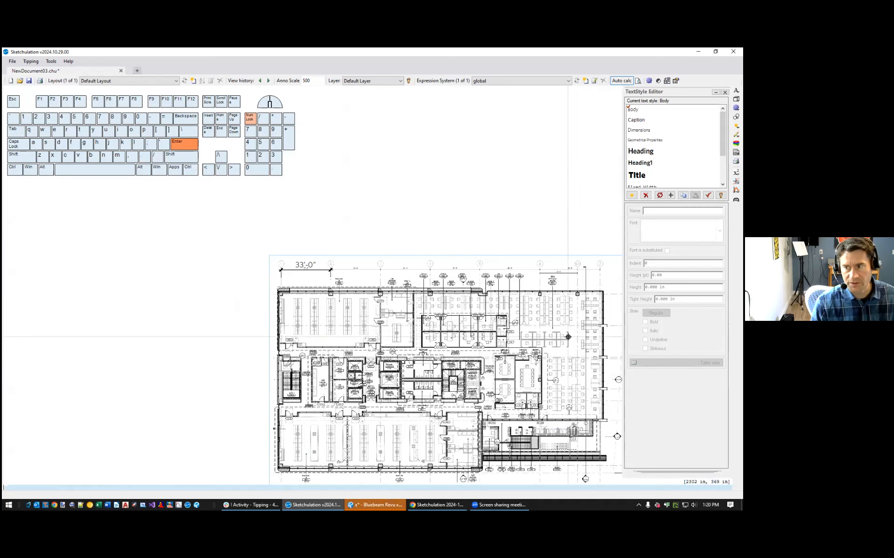
pyautogui.moveTo(568, 337); pyautogui.dragTo(472, 294, button='middle')
pyautogui.scroll(-2, 487, 297)
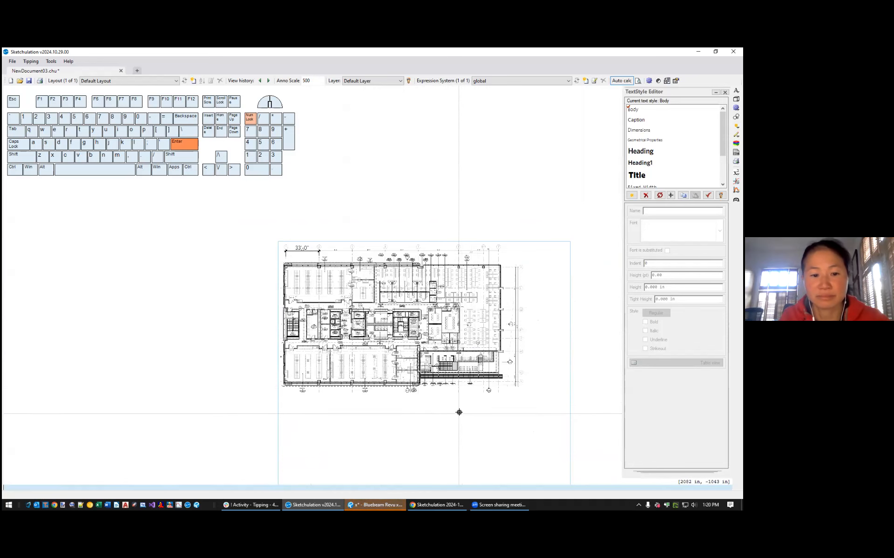
pyautogui.scroll(2, 461, 413)
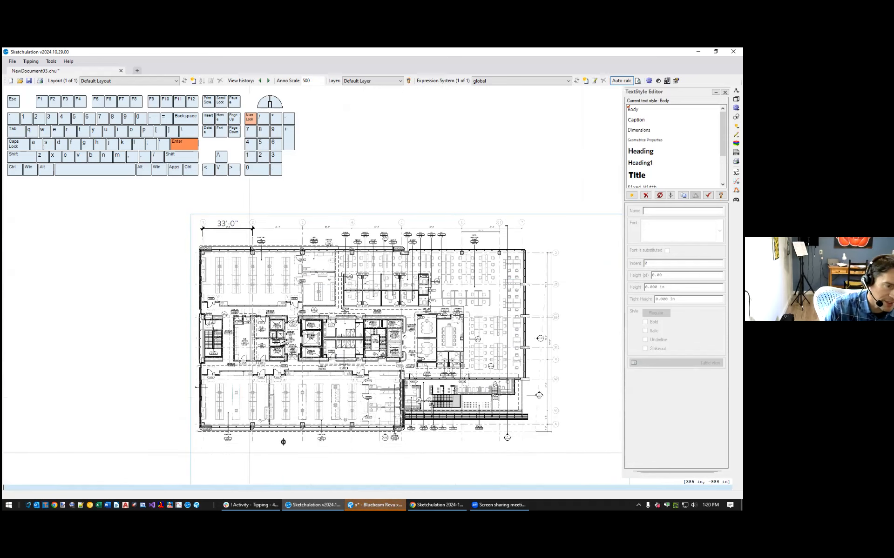
# Open the floor plan image's properties and fade the image to light grey in its appearance settings
pyautogui.moveTo(365, 426); pyautogui.dragTo(408, 408, button='middle')
pyautogui.click(410, 360)
pyautogui.write('mo')
pyautogui.press('Return')
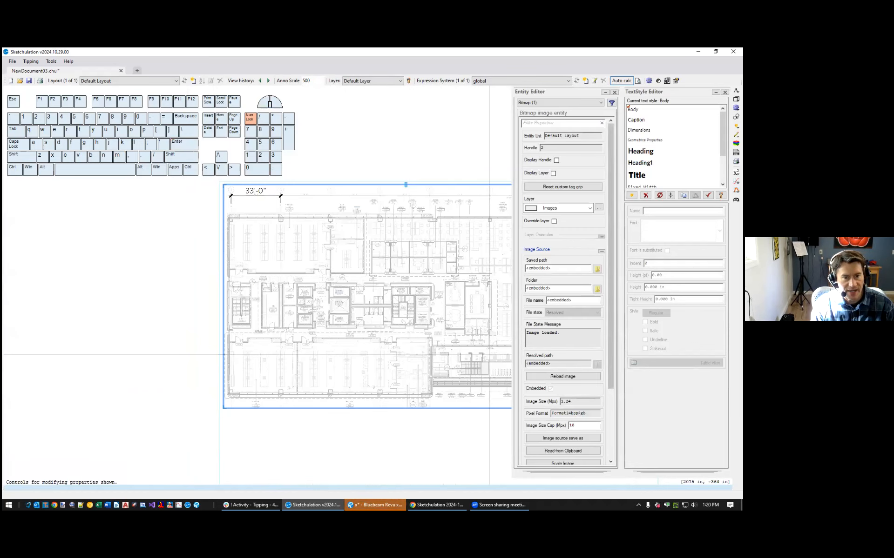
pyautogui.scroll(-3, 572, 358)
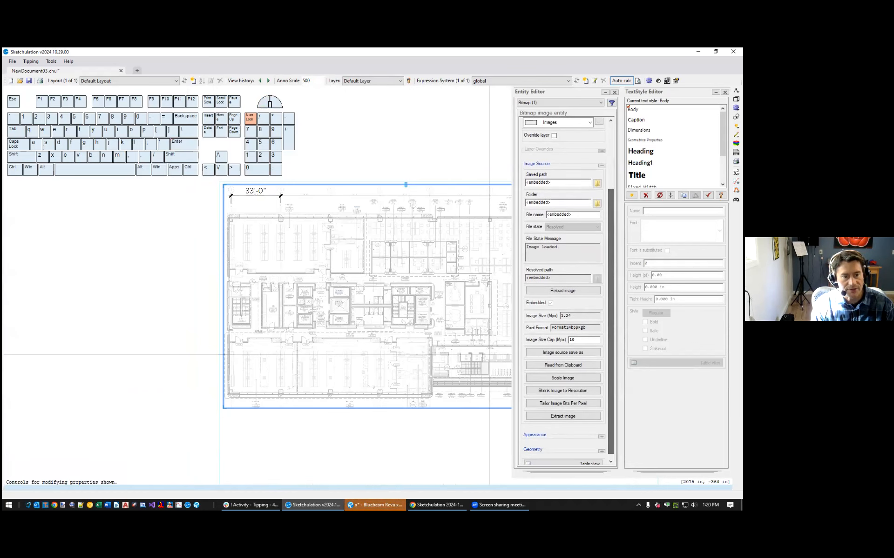
pyautogui.click(601, 436)
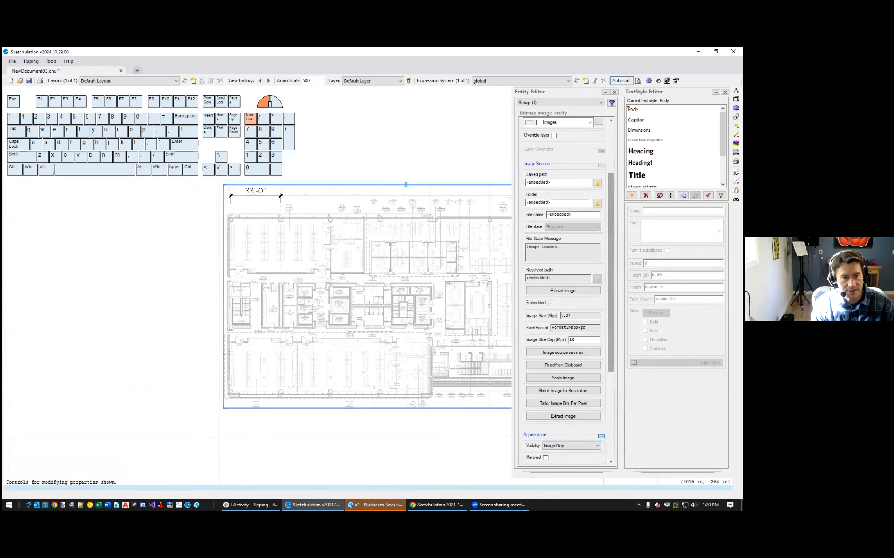
pyautogui.scroll(-5, 563, 365)
pyautogui.moveTo(563, 366); pyautogui.dragTo(546, 365)
pyautogui.moveTo(307, 426); pyautogui.dragTo(241, 438, button='middle')
pyautogui.press('Escape')
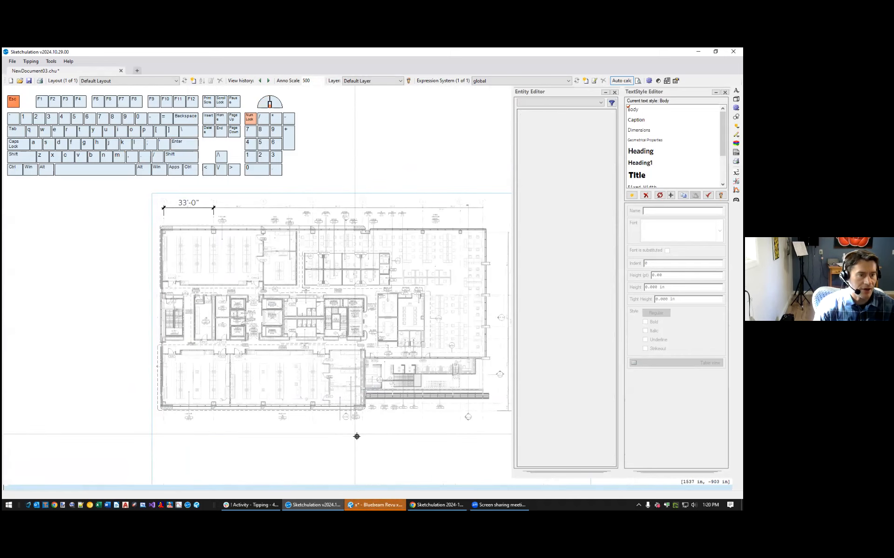
# Close the entity and text style editors and review the faded plan at several zoom levels
pyautogui.scroll(-2, 361, 385)
pyautogui.scroll(2, 311, 380)
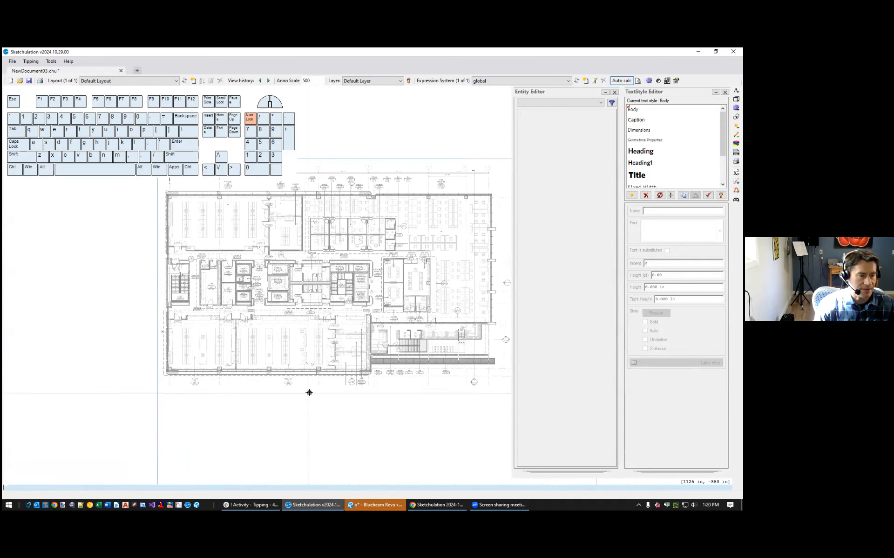
pyautogui.keyDown('ctrl'); pyautogui.click(614, 92); pyautogui.keyUp('ctrl')
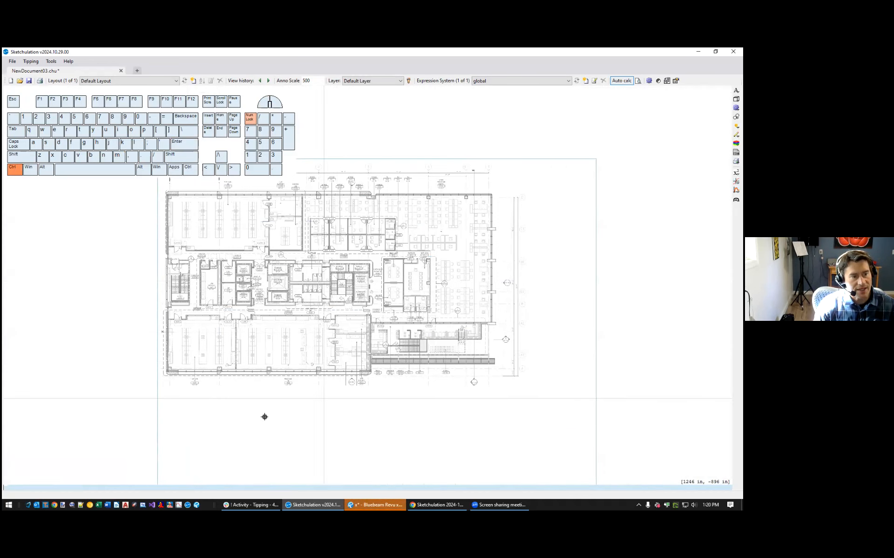
pyautogui.scroll(2, 214, 410)
pyautogui.moveTo(212, 366); pyautogui.dragTo(253, 423, button='middle')
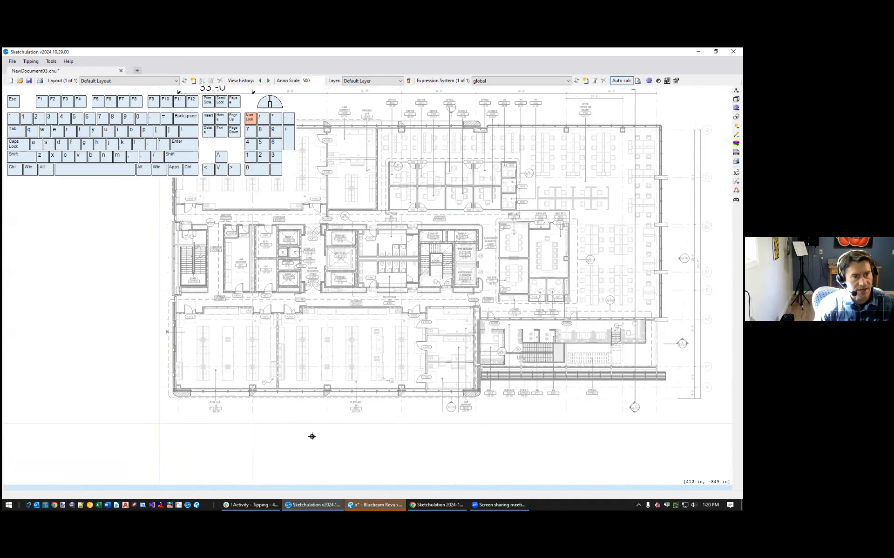
pyautogui.scroll(-2, 311, 435)
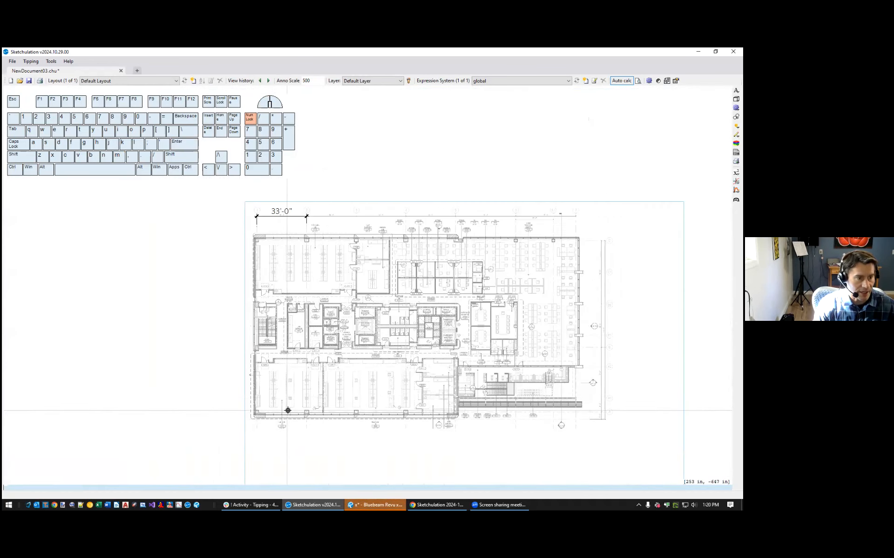
# Start a shape at the building's lower-left corner and trace the lower wall and the step up beside the terrace, with the angle constraint on
pyautogui.scroll(4, 232, 417)
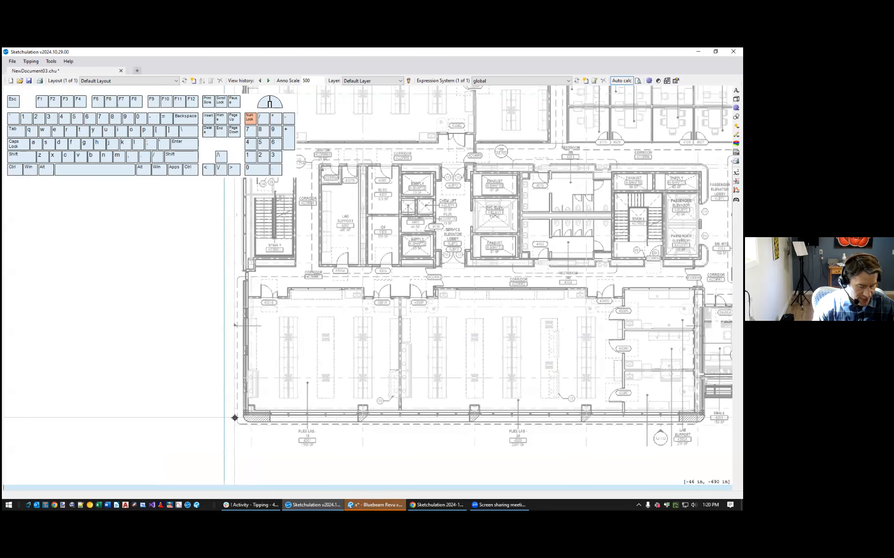
pyautogui.write('sh')
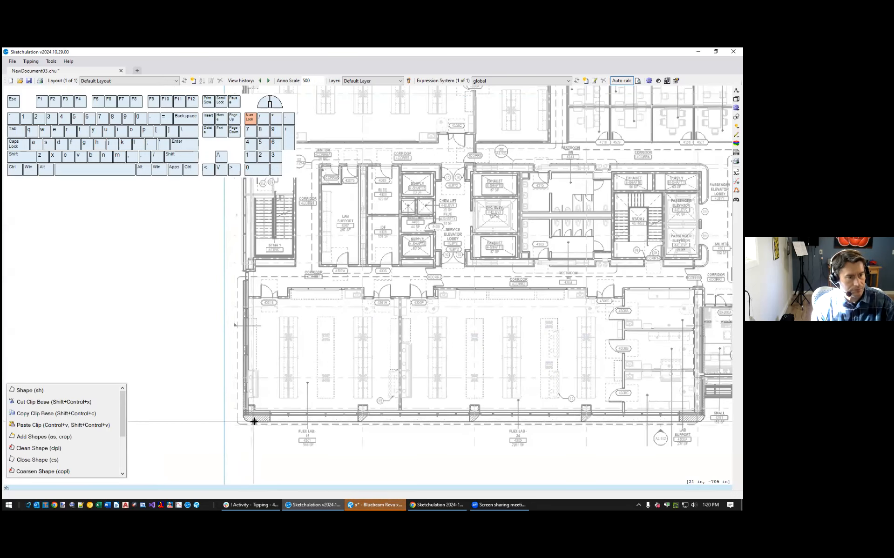
pyautogui.press('Return')
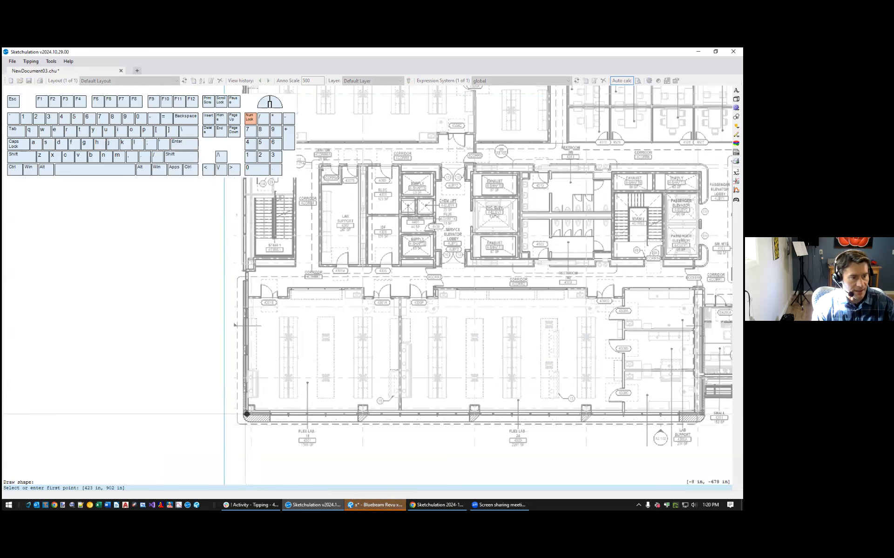
pyautogui.click(246, 414)
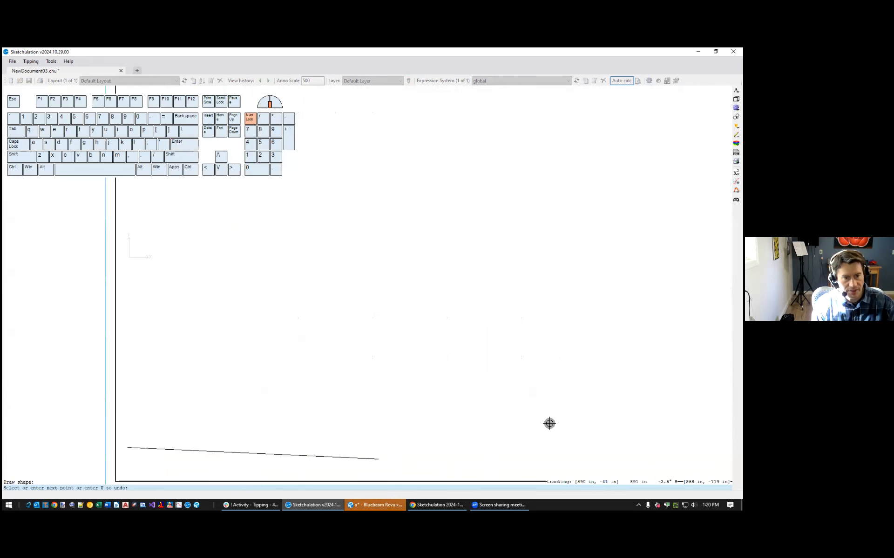
pyautogui.scroll(4, 568, 449)
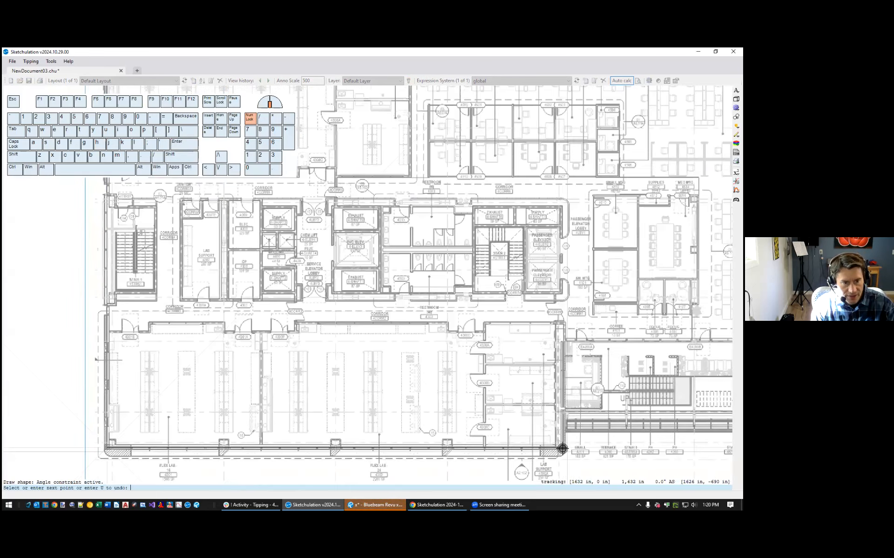
pyautogui.click(559, 446)
pyautogui.click(584, 284)
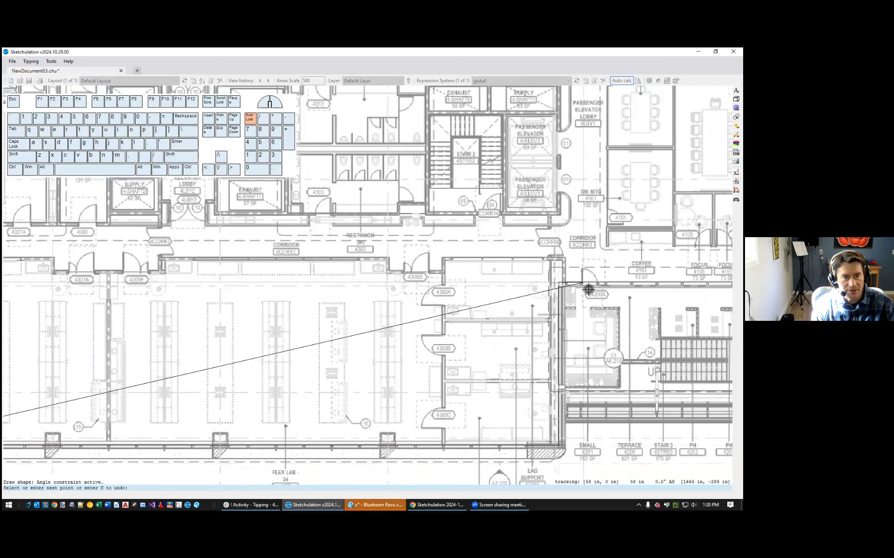
# Trace the wall above the terrace to its outer corner and the right wall up to the building's upper-right corner
pyautogui.moveTo(598, 301); pyautogui.dragTo(192, 370, button='middle')
pyautogui.click(558, 340)
pyautogui.moveTo(562, 173); pyautogui.dragTo(564, 331, button='middle')
pyautogui.moveTo(575, 112); pyautogui.dragTo(607, 301, button='middle')
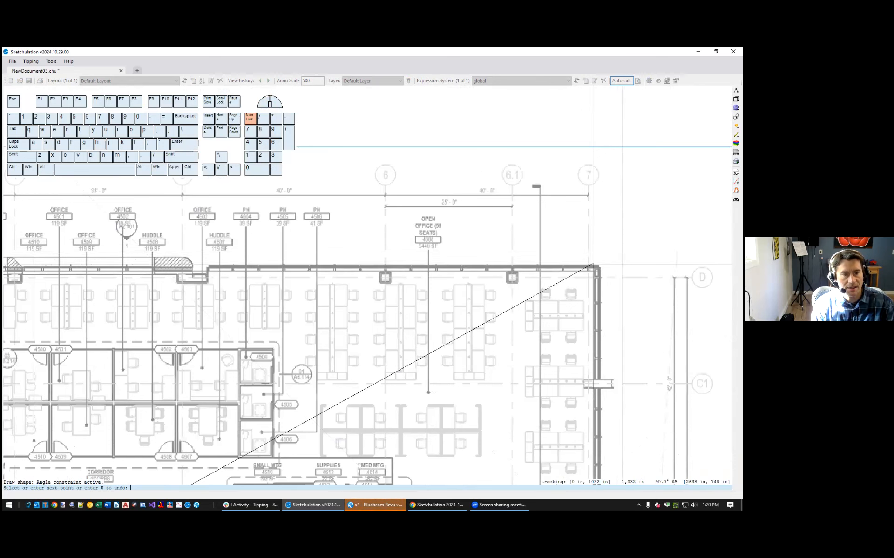
pyautogui.click(593, 271)
pyautogui.scroll(-6, 467, 303)
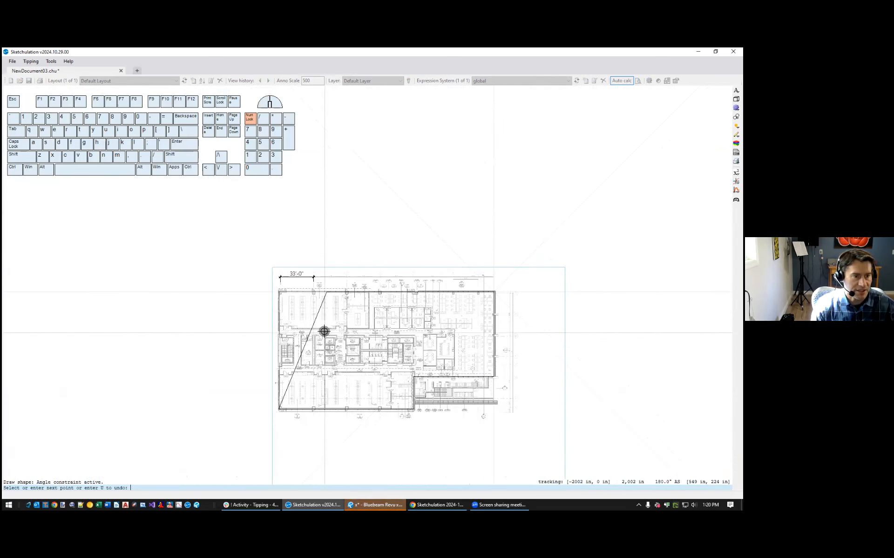
# Place the upper-left corner with a Double Base Point through the start corner and upper-right corner, and finish the shape
pyautogui.press('F8')
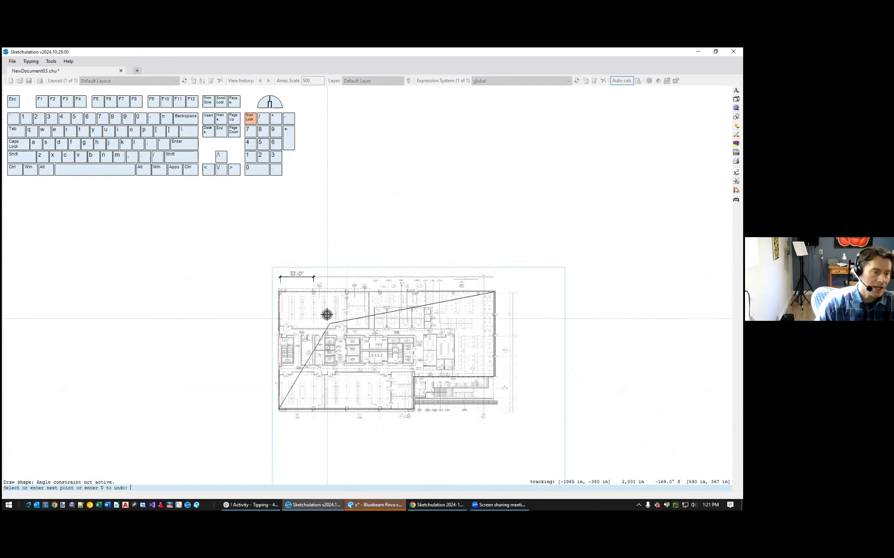
pyautogui.scroll(2, 333, 324)
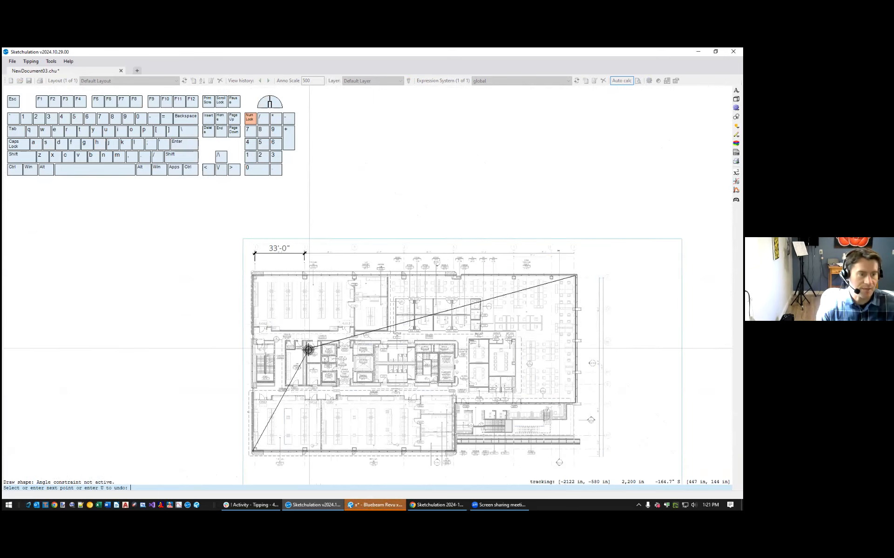
pyautogui.moveTo(308, 348); pyautogui.dragTo(308, 332, button='middle')
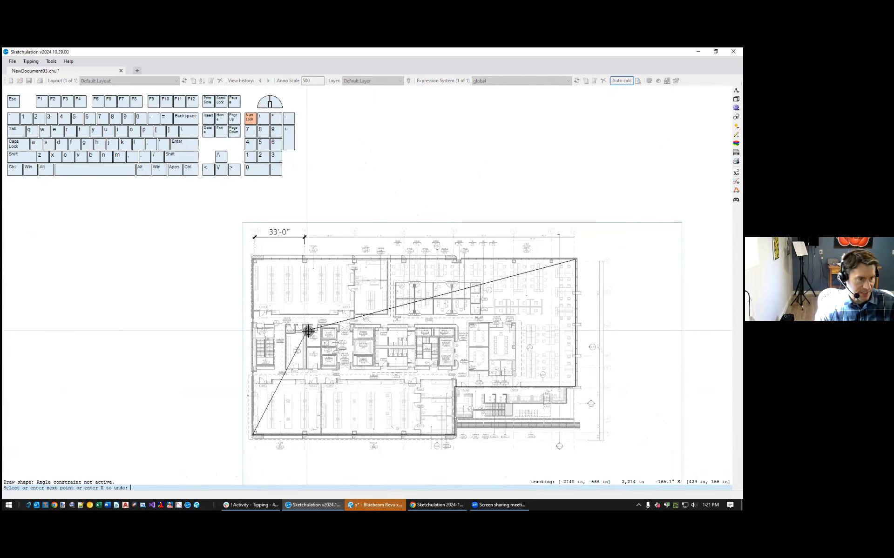
pyautogui.keyDown('shift'); pyautogui.rightClick(308, 332); pyautogui.keyUp('shift')
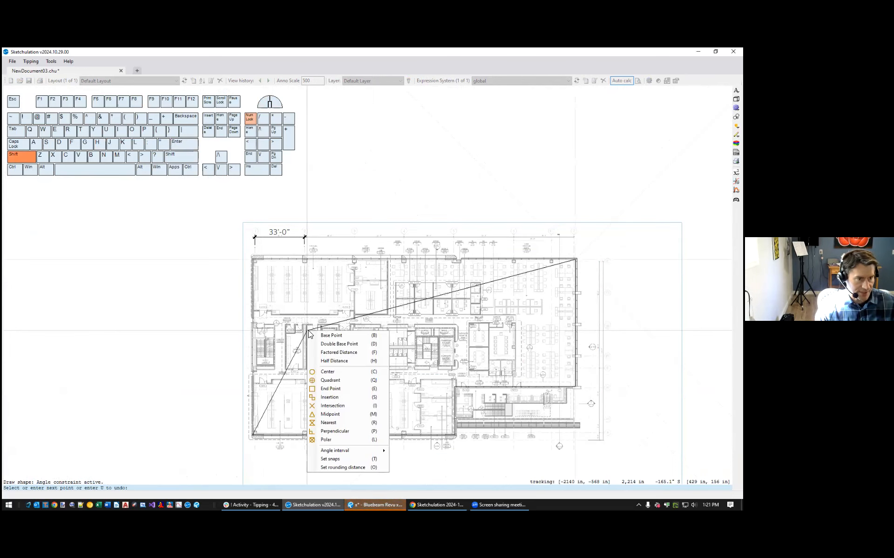
pyautogui.click(361, 344)
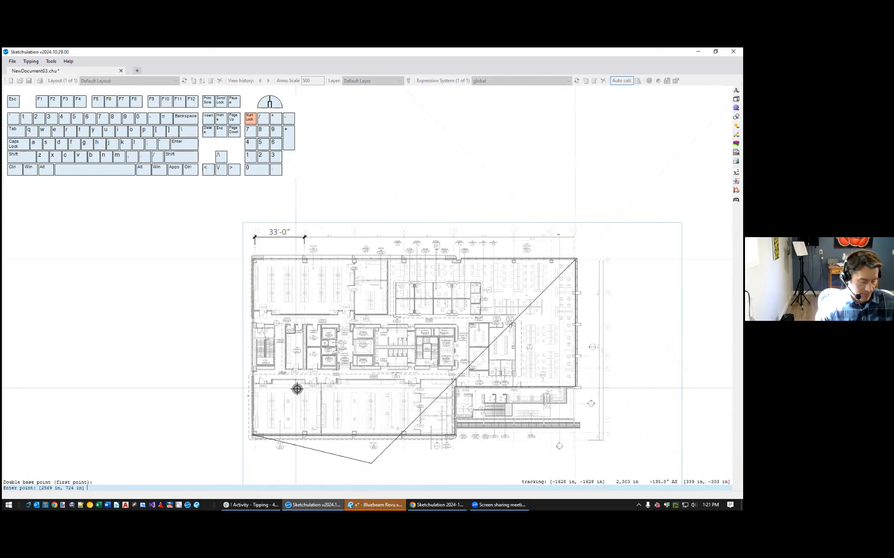
pyautogui.click(260, 437)
pyautogui.click(578, 257)
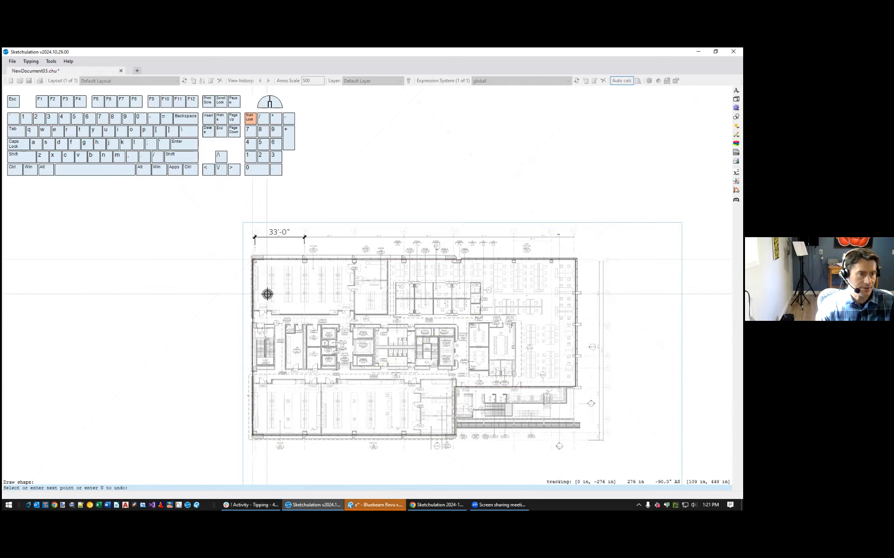
pyautogui.press('Return')
# Select the building outline and assign the Solid hatch pattern to it
pyautogui.click(277, 274)
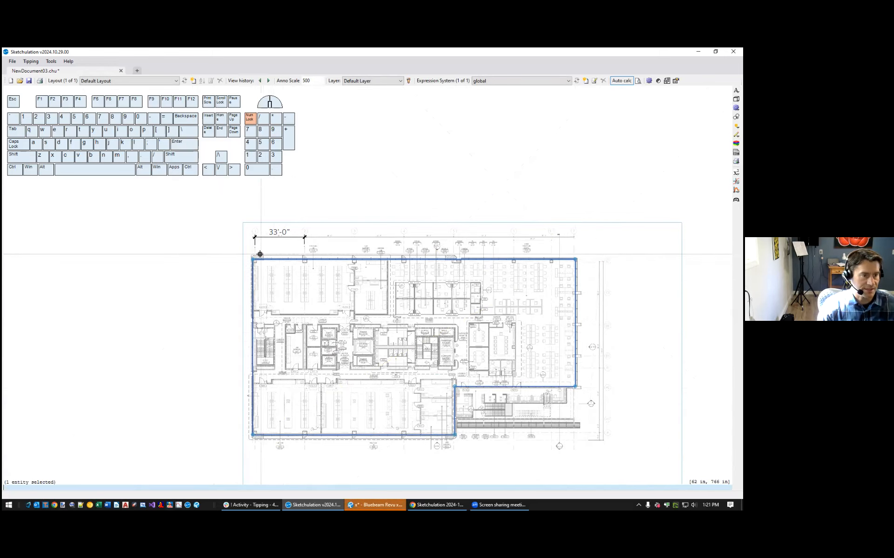
pyautogui.scroll(2, 254, 259)
pyautogui.scroll(1, 253, 273)
pyautogui.scroll(-2, 254, 272)
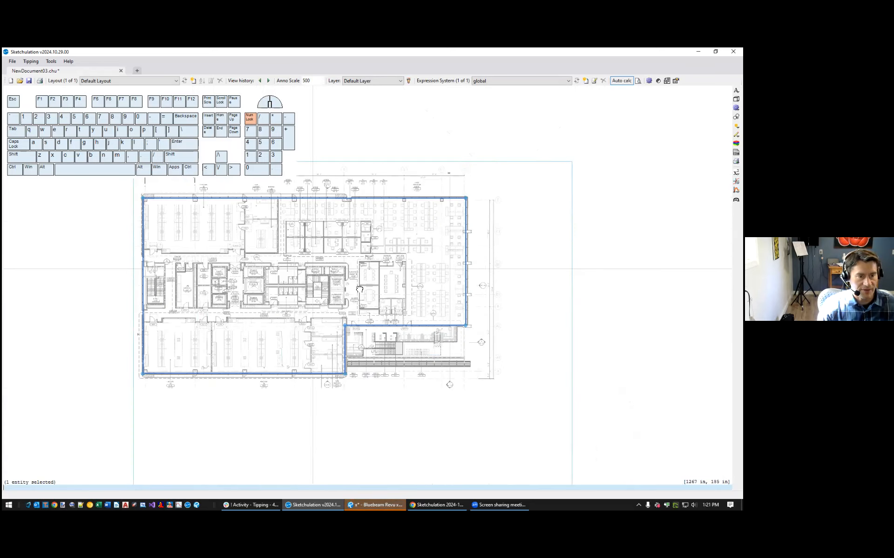
pyautogui.moveTo(408, 309); pyautogui.dragTo(505, 360, button='middle')
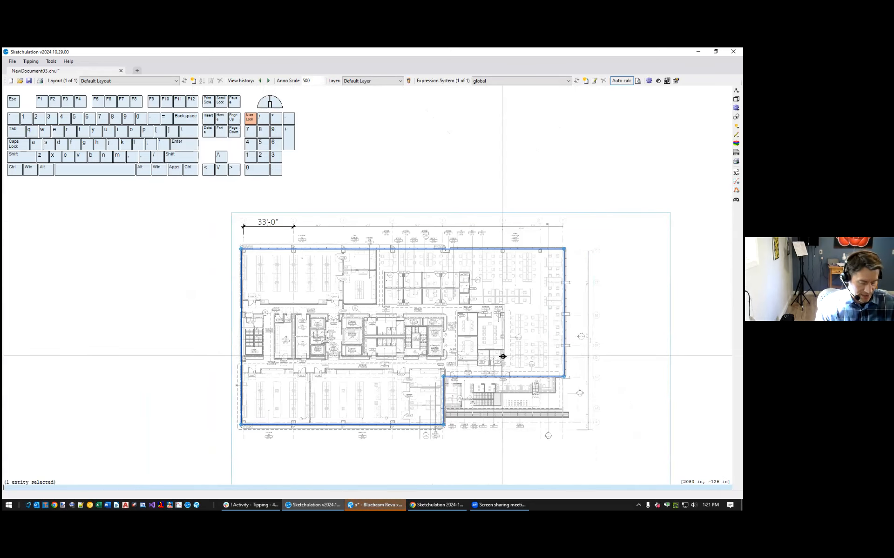
pyautogui.write('hp')
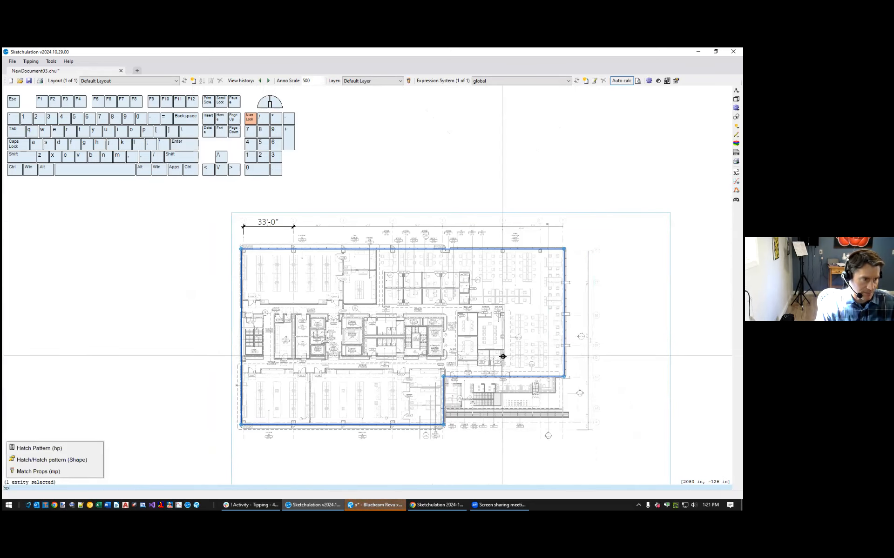
pyautogui.press('Return')
pyautogui.write('sol')
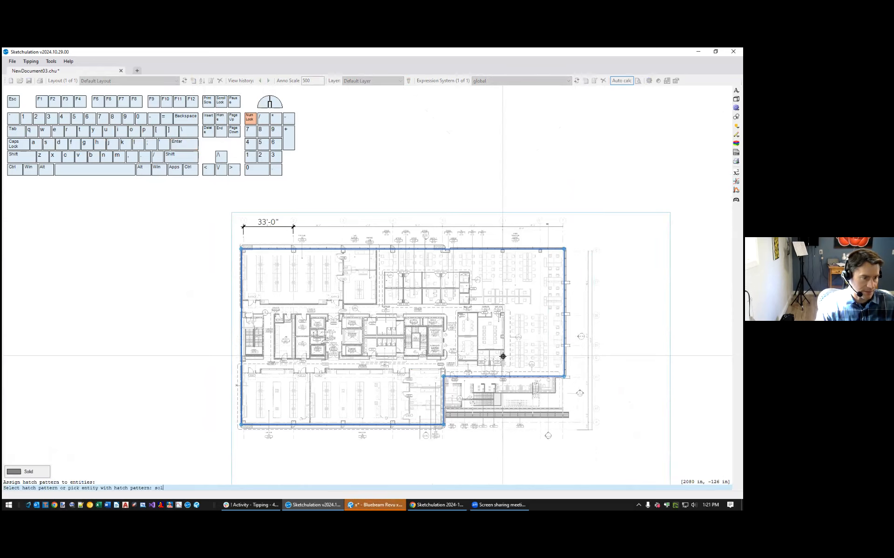
pyautogui.press('Return')
pyautogui.press('Escape')
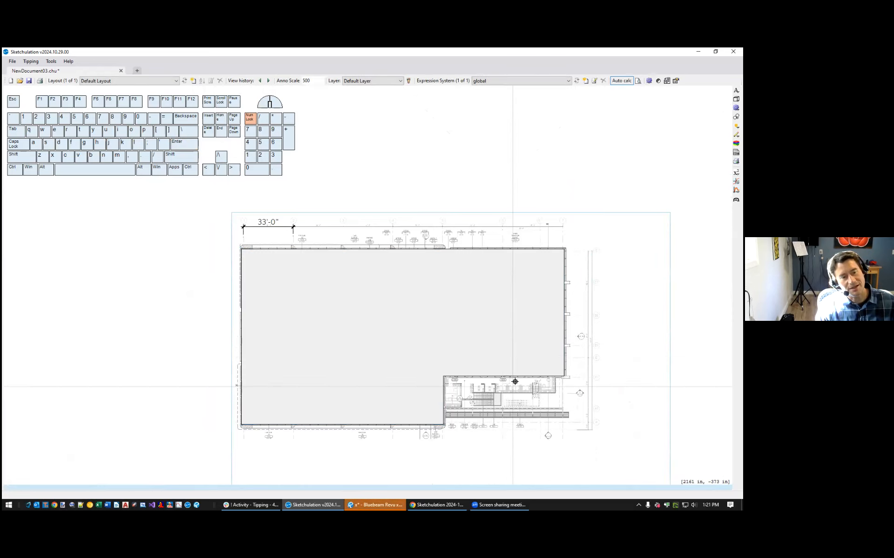
# Select and deselect the filled building shape to examine how it covers the plan
pyautogui.click(493, 390)
pyautogui.scroll(-2, 394, 371)
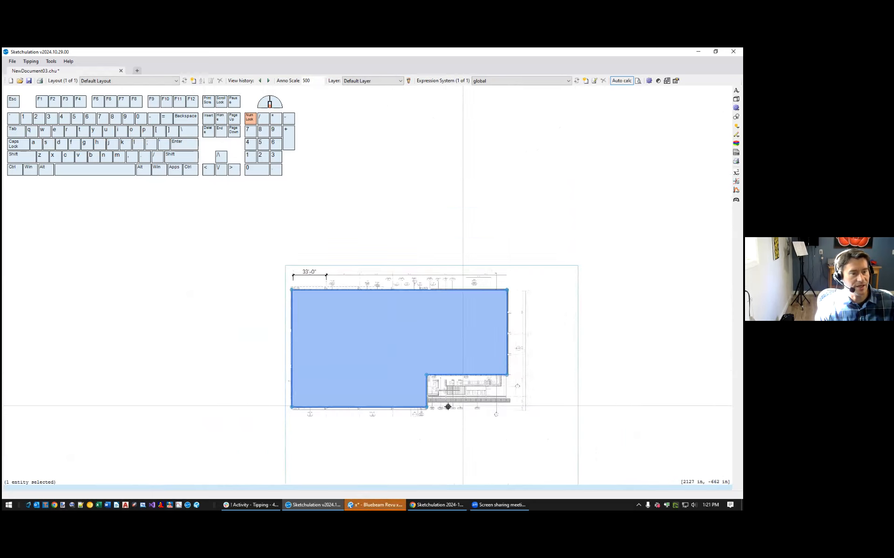
pyautogui.scroll(2, 447, 407)
pyautogui.press('Escape')
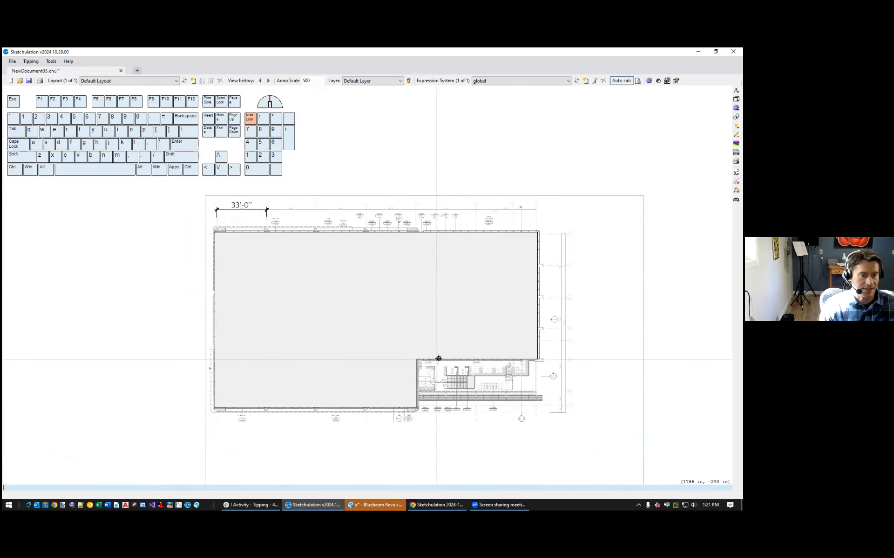
pyautogui.click(462, 359)
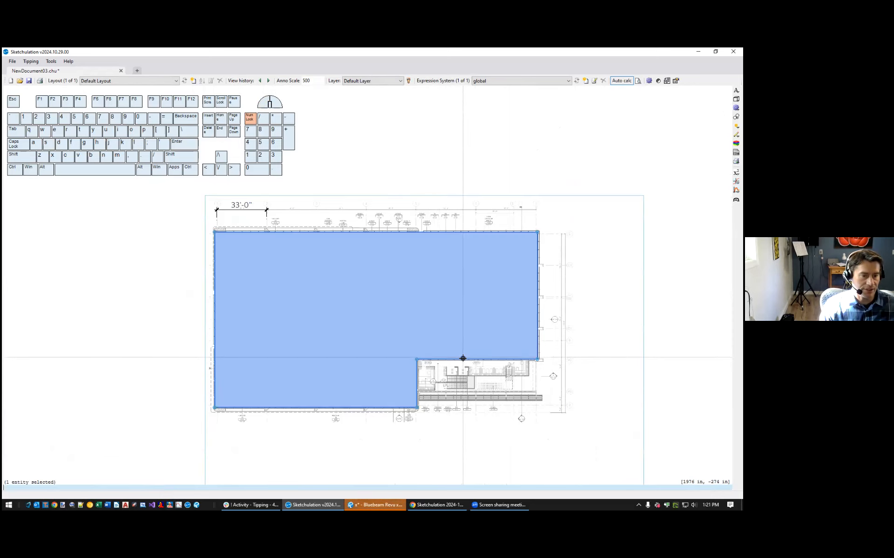
pyautogui.moveTo(462, 358); pyautogui.dragTo(456, 358, button='middle')
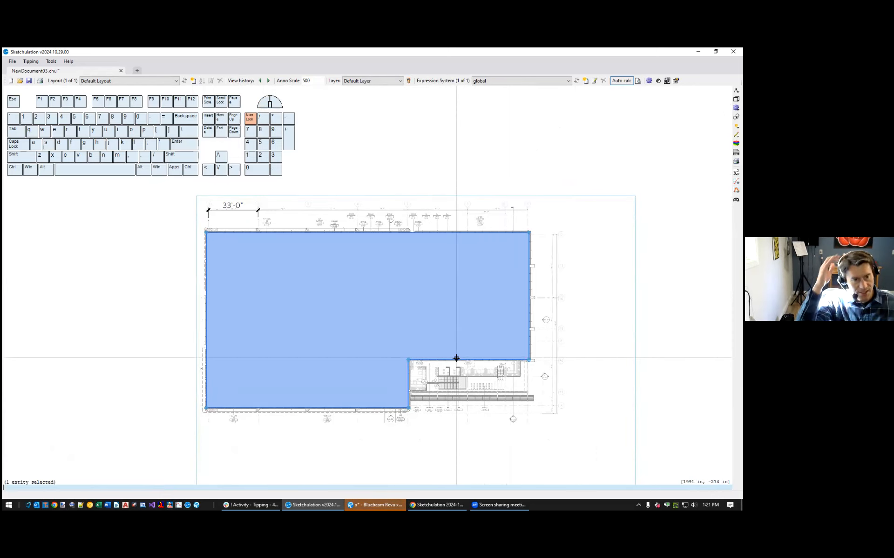
pyautogui.press('Escape')
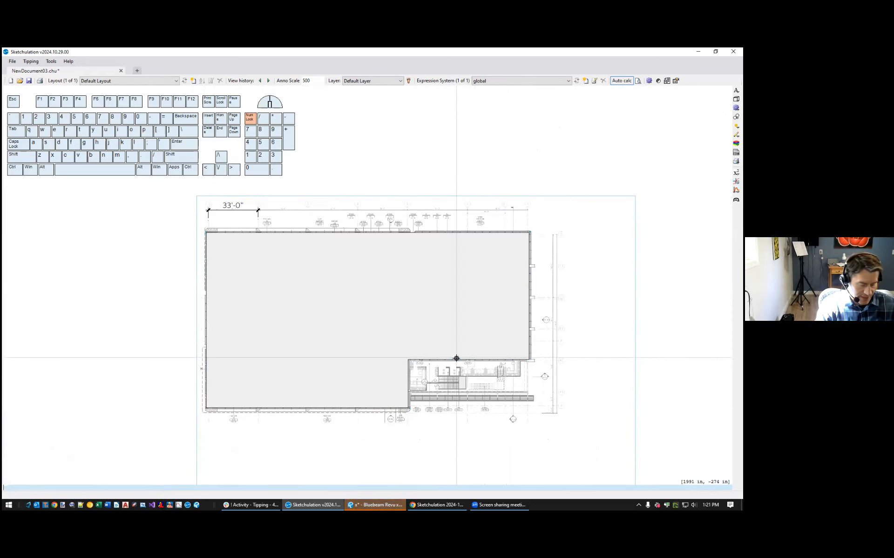
# Open the layer editor, select the building shape and create a new layer named wu-area
pyautogui.write('la')
pyautogui.press('Return')
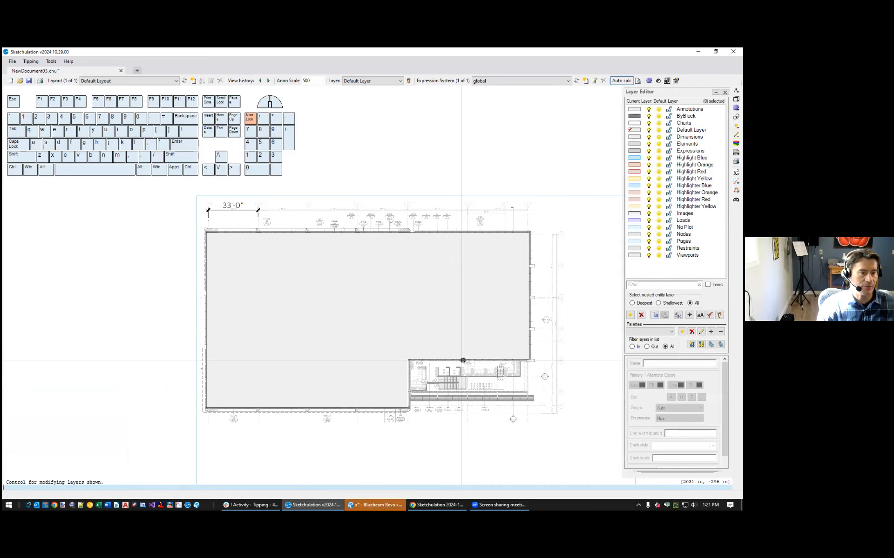
pyautogui.click(463, 361)
pyautogui.moveTo(379, 390); pyautogui.dragTo(304, 391, button='middle')
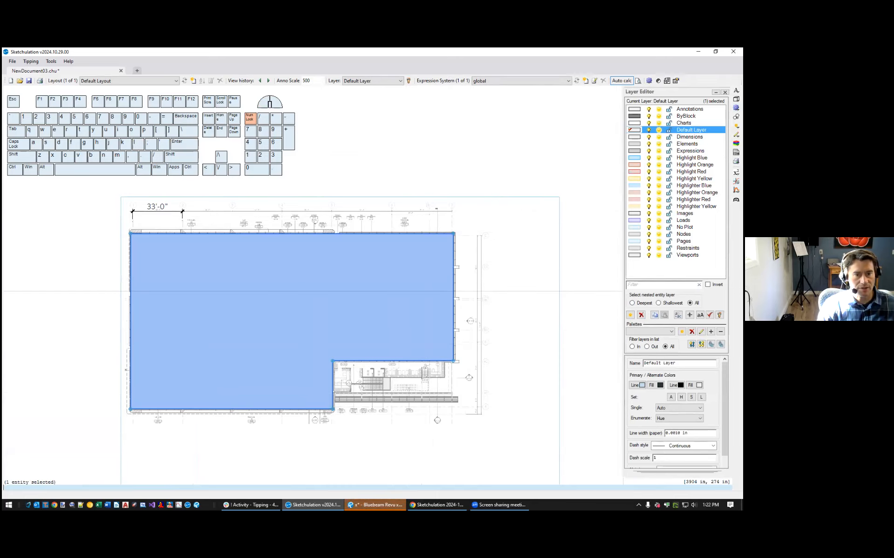
pyautogui.click(630, 315)
pyautogui.write('wu-area')
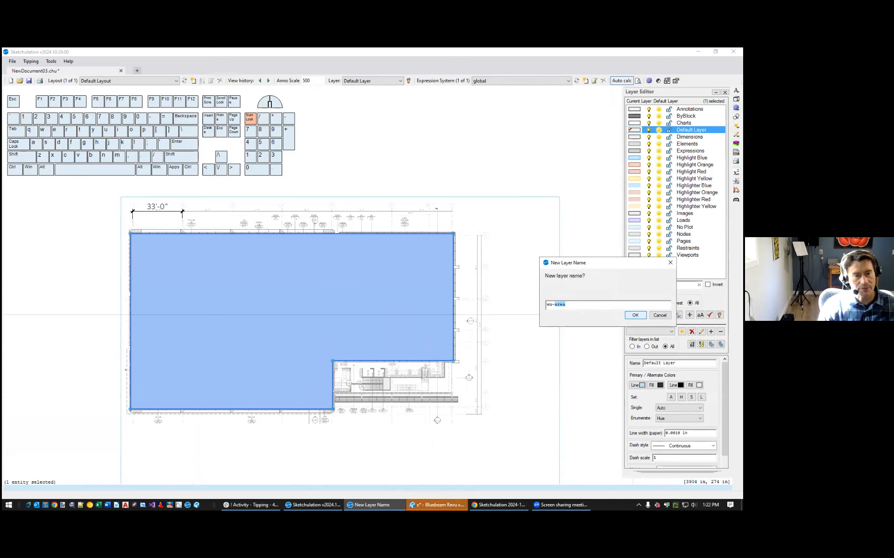
pyautogui.press('Return')
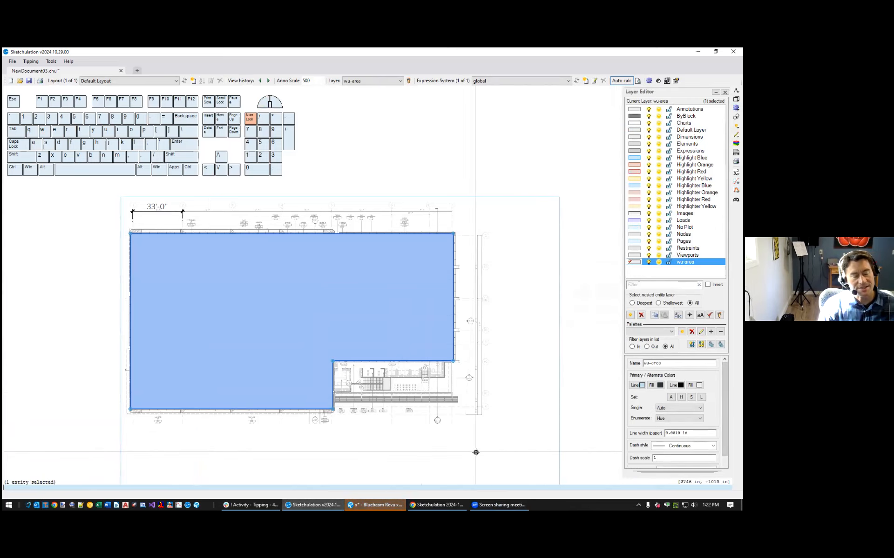
pyautogui.moveTo(492, 423); pyautogui.dragTo(496, 397, button='middle')
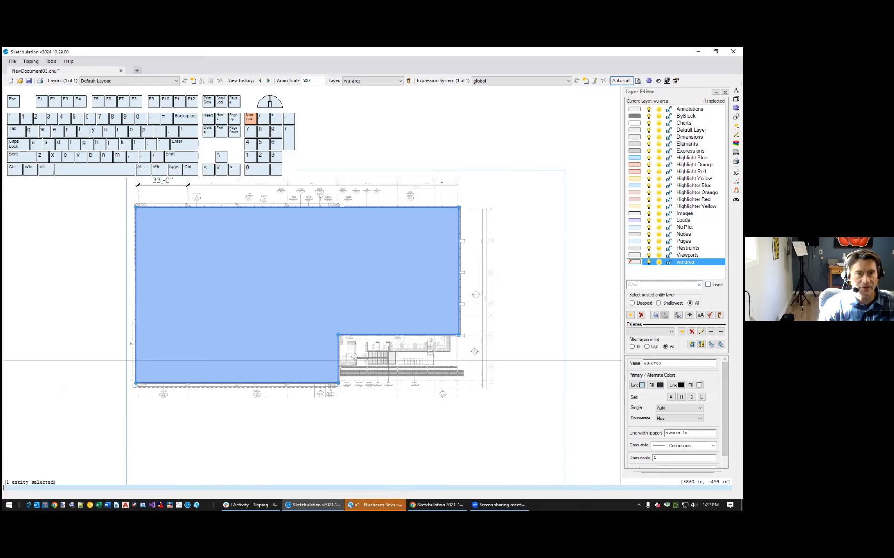
# Toggle the Default Layer and Images layer off and on to check their contents, and check the Dimensions layer
pyautogui.click(659, 130)
pyautogui.click(658, 130)
pyautogui.click(659, 130)
pyautogui.click(659, 129)
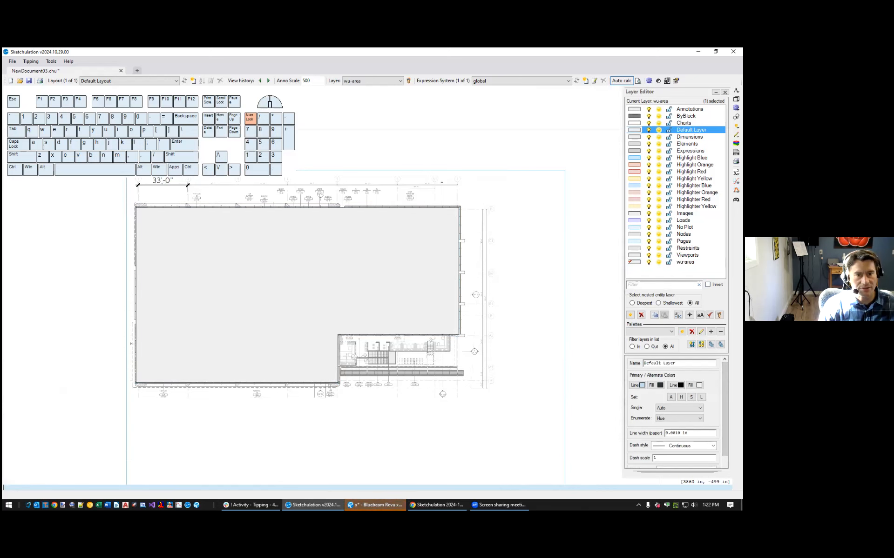
pyautogui.click(658, 213)
pyautogui.click(658, 213)
pyautogui.click(659, 214)
pyautogui.click(658, 213)
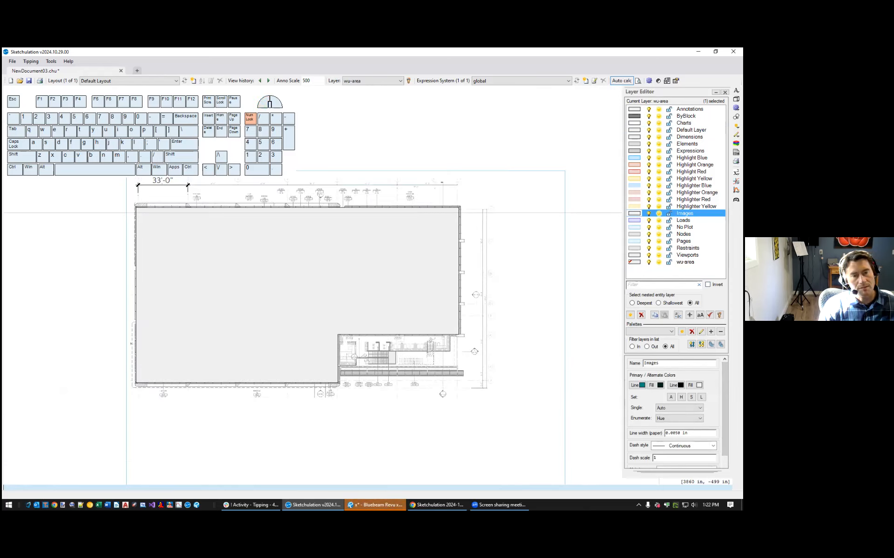
pyautogui.click(658, 137)
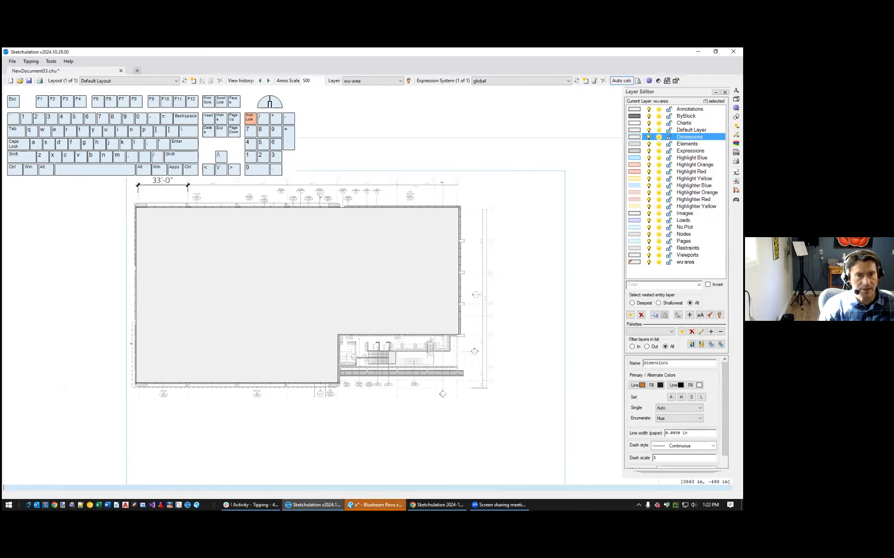
# Select the building shape and apply the wu-area layer to it
pyautogui.click(459, 289)
pyautogui.press('Escape')
pyautogui.click(460, 288)
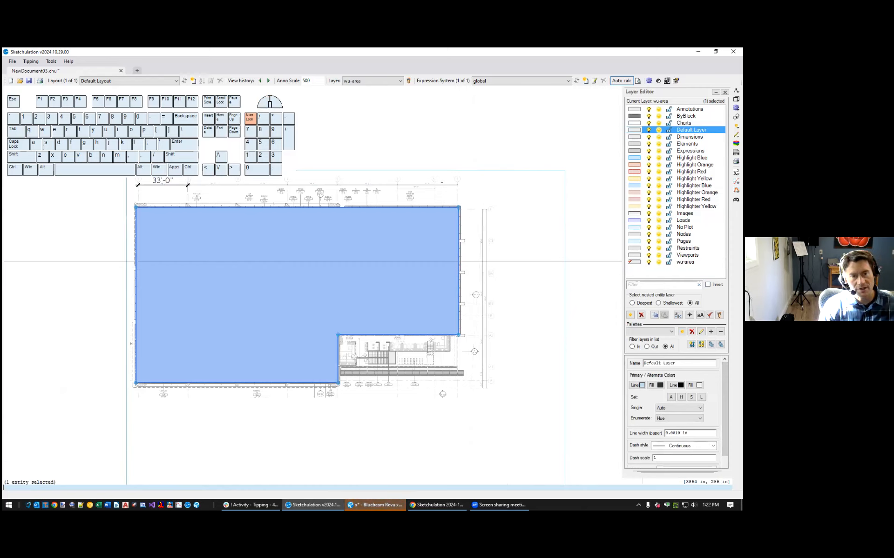
pyautogui.click(719, 315)
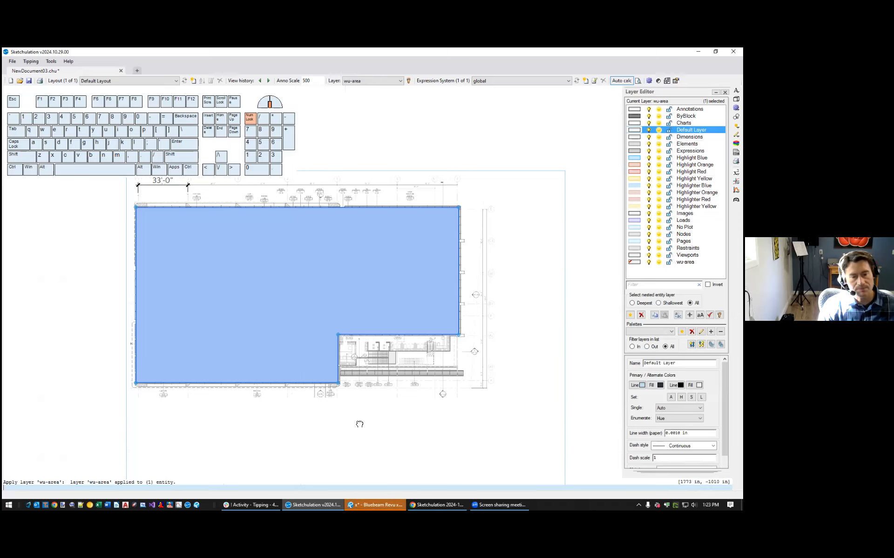
# Set the hue of the wu-area layer's line and fill colours to 183
pyautogui.click(685, 262)
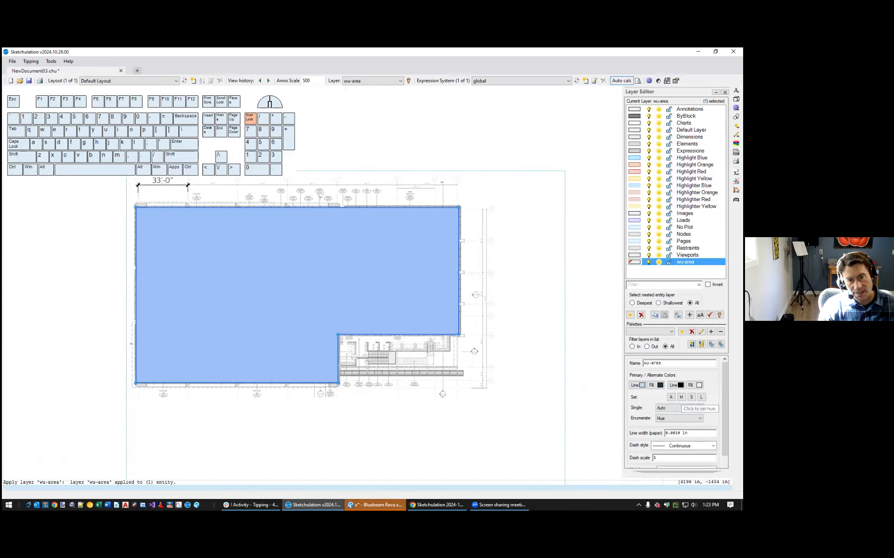
pyautogui.click(681, 397)
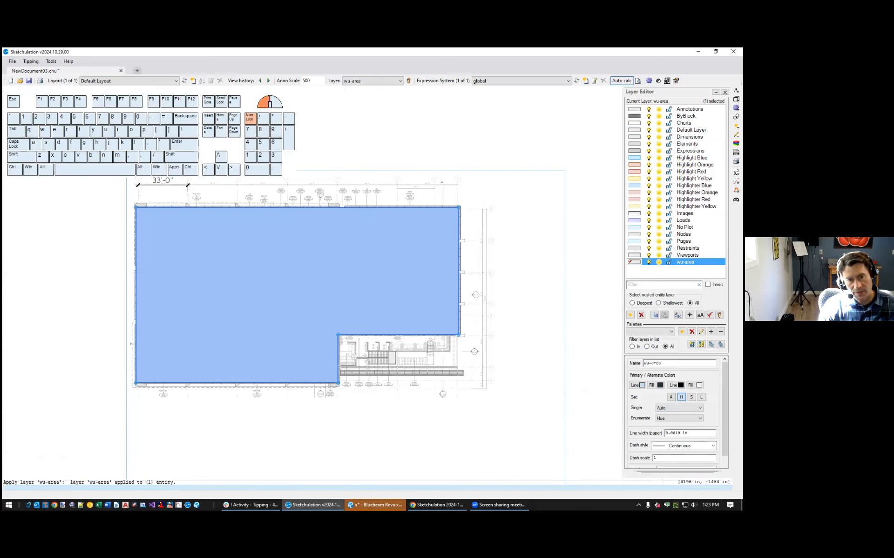
pyautogui.click(663, 310)
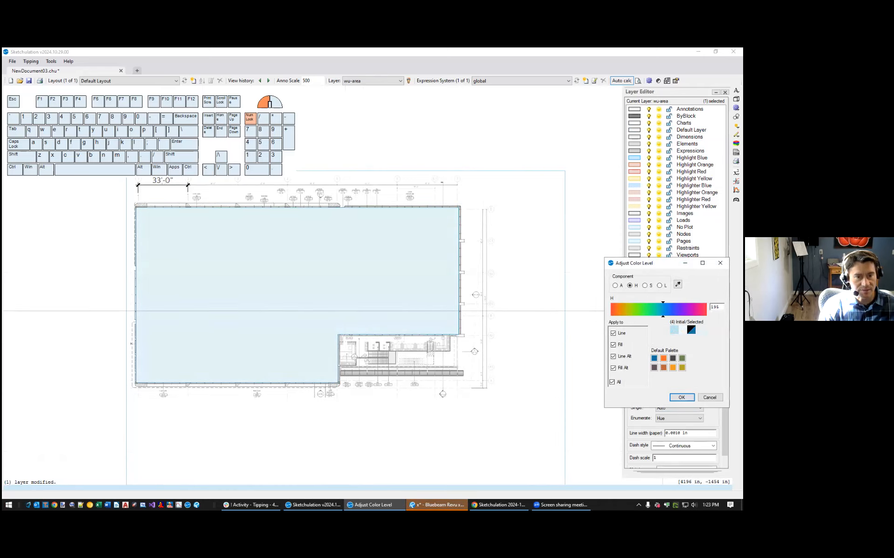
pyautogui.moveTo(663, 309)
pyautogui.mouseDown()
pyautogui.moveTo(681, 309)
pyautogui.moveTo(658, 315)
pyautogui.mouseUp()
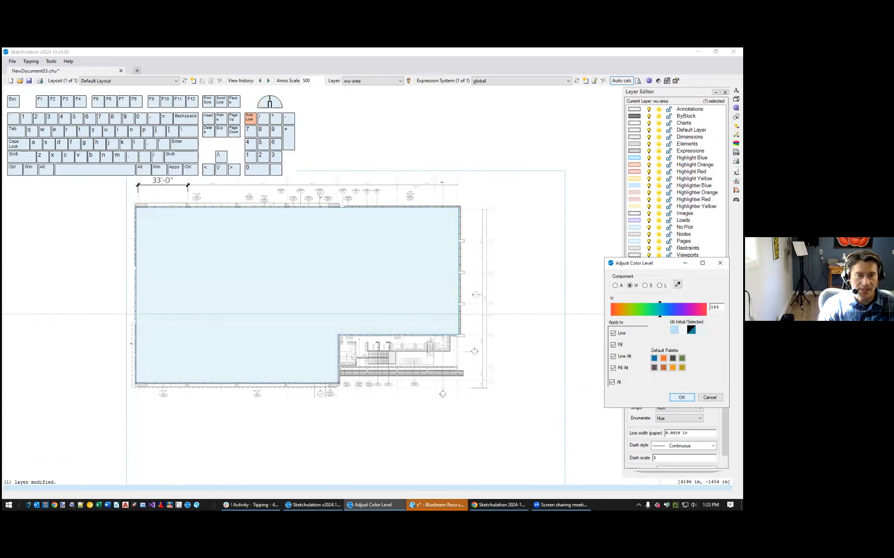
pyautogui.click(681, 397)
pyautogui.press('Escape')
# Select the building shape and set the wu-area layer's paper line width to 0.02 in
pyautogui.scroll(4, 405, 345)
pyautogui.click(416, 365)
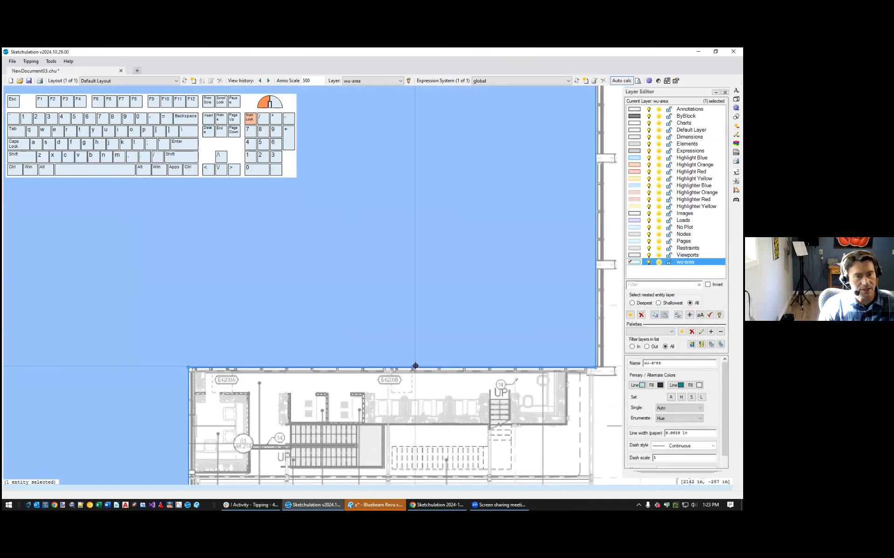
pyautogui.scroll(-2, 416, 366)
pyautogui.moveTo(672, 433); pyautogui.dragTo(688, 433)
pyautogui.write('2')
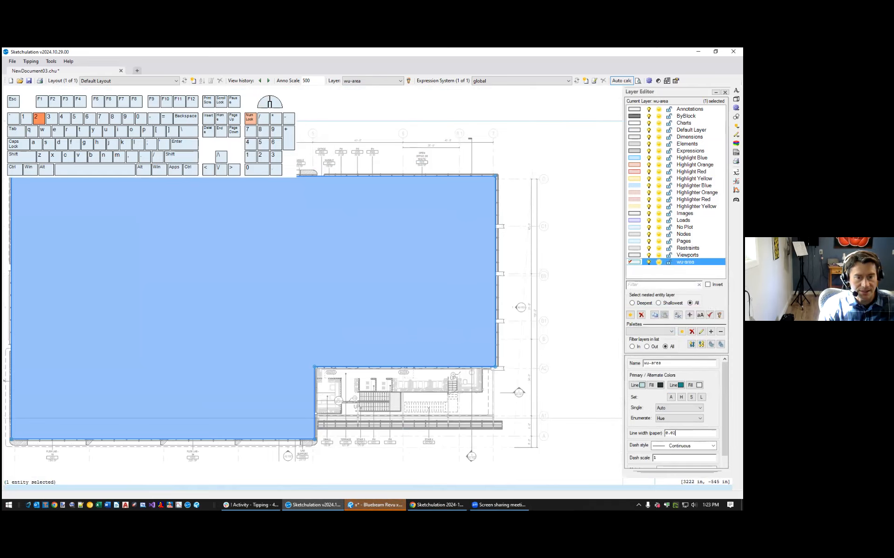
pyautogui.press('Escape')
pyautogui.scroll(3, 484, 357)
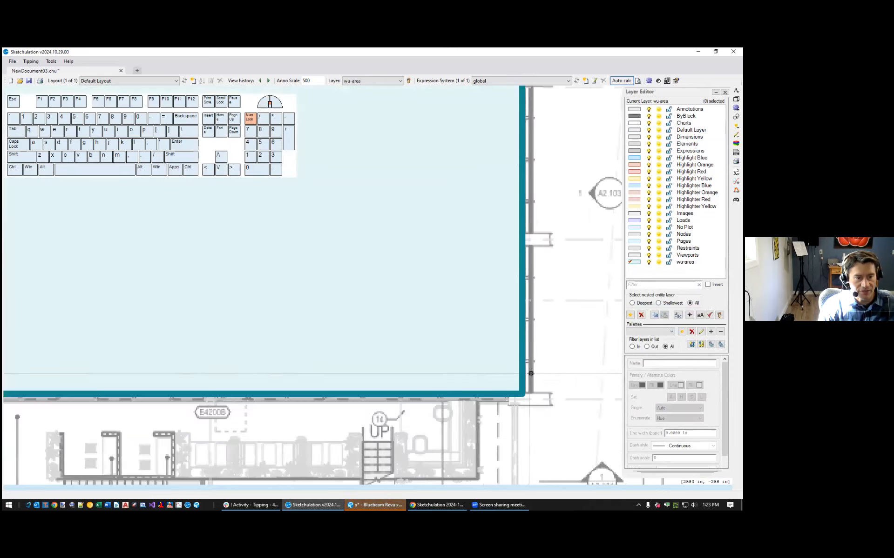
# Select the building shape again and set the alpha of the wu-area layer's line and fill colours to 39
pyautogui.scroll(-2, 530, 372)
pyautogui.click(525, 369)
pyautogui.scroll(-2, 528, 371)
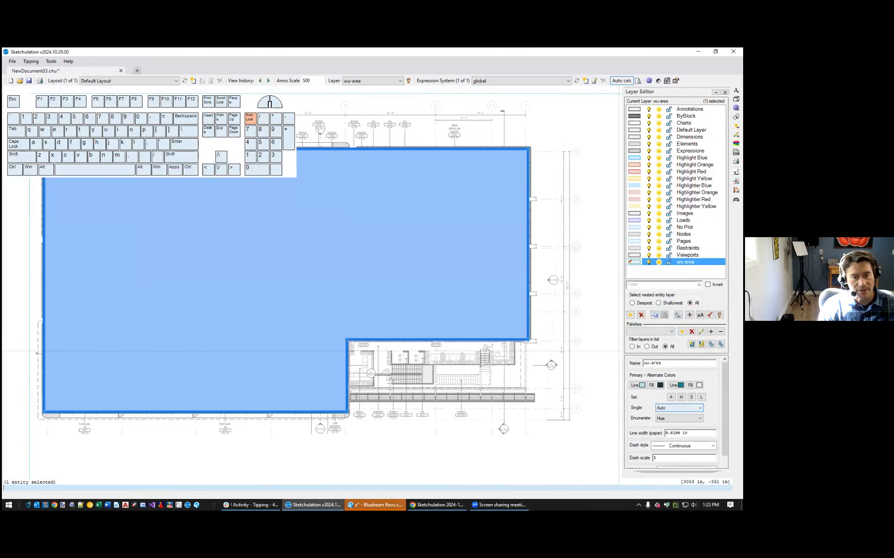
pyautogui.moveTo(497, 344); pyautogui.dragTo(529, 371, button='middle')
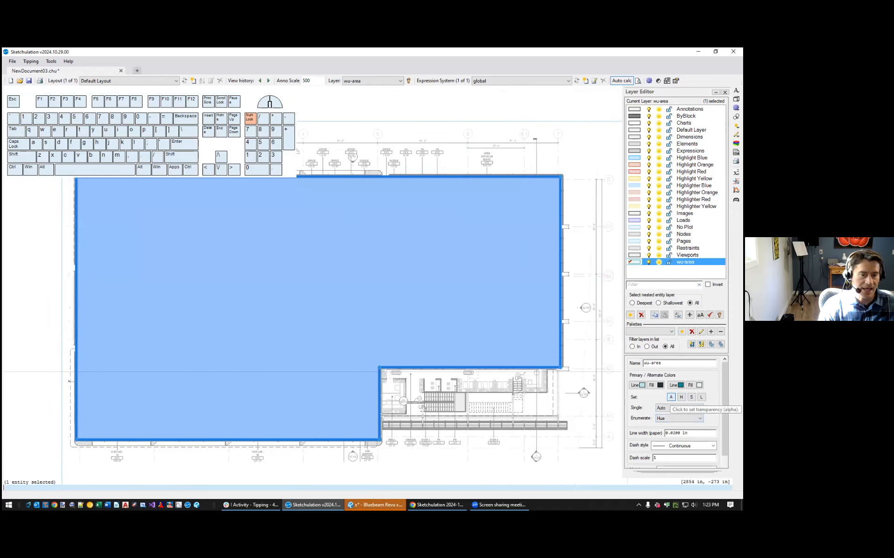
pyautogui.click(671, 397)
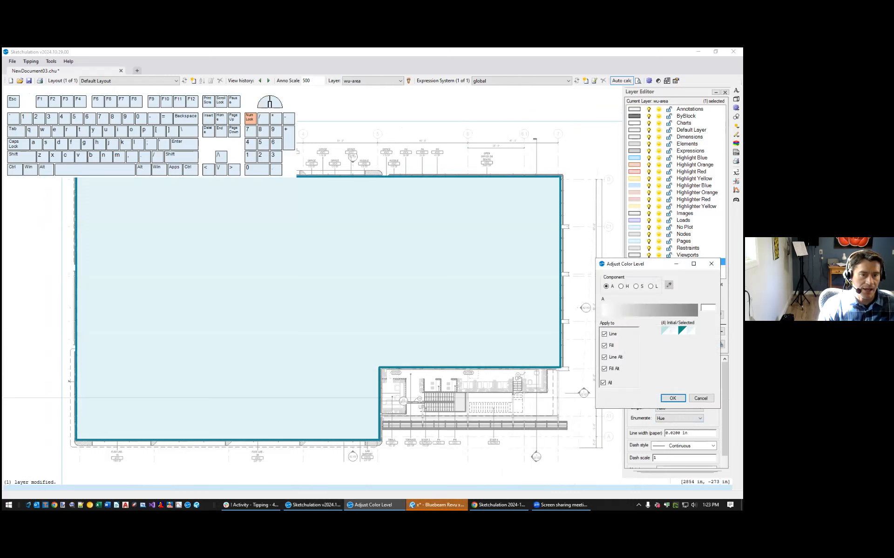
pyautogui.moveTo(639, 312); pyautogui.dragTo(639, 311)
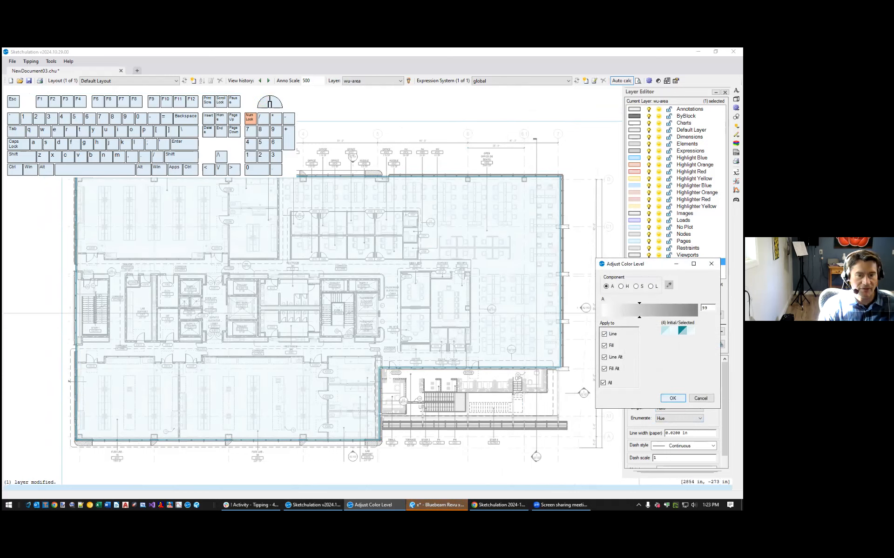
pyautogui.click(673, 398)
# Select the building shape to check its transparent fill over the floor plan, and close the layer editor
pyautogui.scroll(-2, 569, 376)
pyautogui.moveTo(570, 376)
pyautogui.mouseDown(button='middle')
pyautogui.moveTo(567, 324)
pyautogui.moveTo(563, 330)
pyautogui.mouseUp(button='middle')
pyautogui.click(470, 327)
pyautogui.click(477, 320)
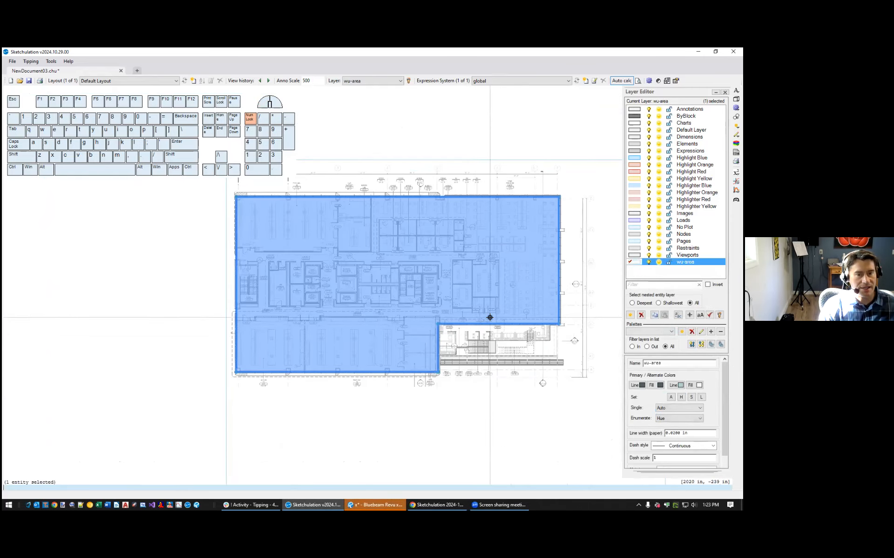
pyautogui.scroll(1, 414, 359)
pyautogui.scroll(-1, 412, 358)
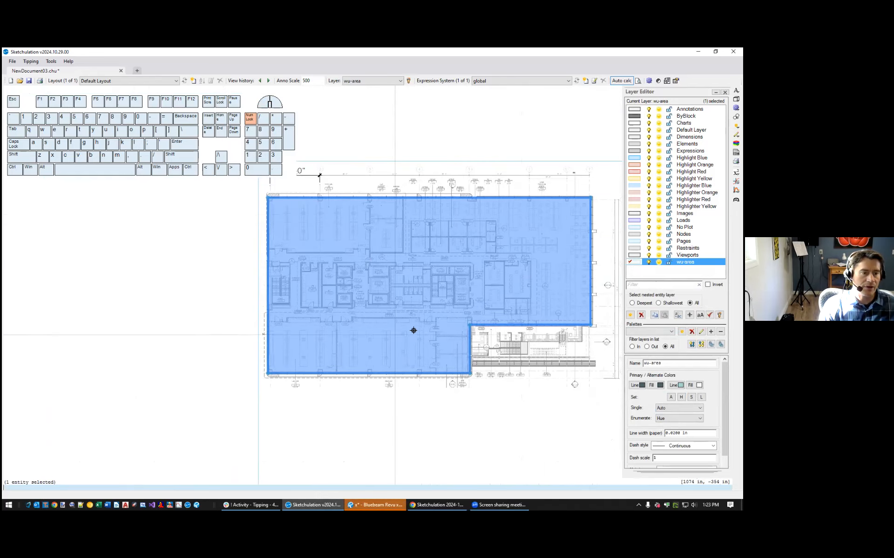
pyautogui.scroll(1, 359, 355)
pyautogui.moveTo(371, 344); pyautogui.dragTo(309, 403, button='middle')
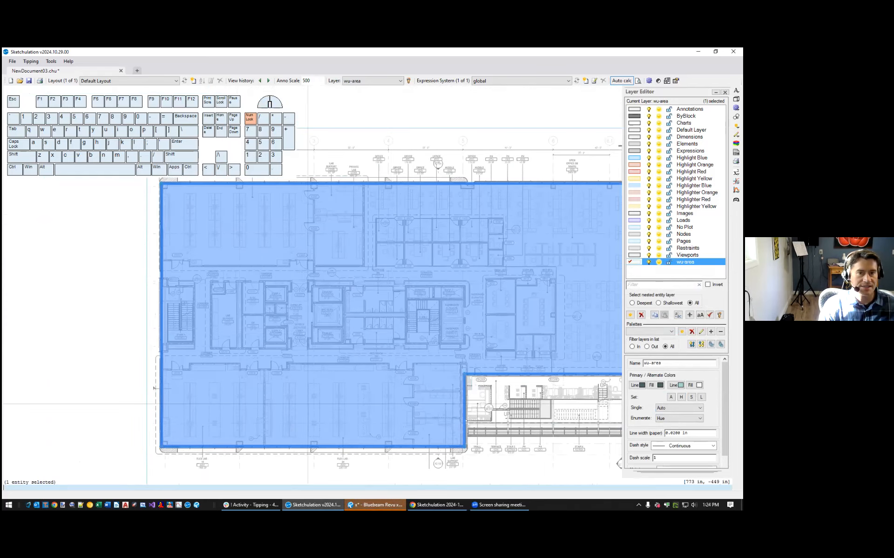
pyautogui.click(725, 92)
pyautogui.moveTo(384, 361); pyautogui.dragTo(368, 355, button='middle')
pyautogui.scroll(-1, 396, 341)
pyautogui.moveTo(365, 391); pyautogui.dragTo(375, 397, button='middle')
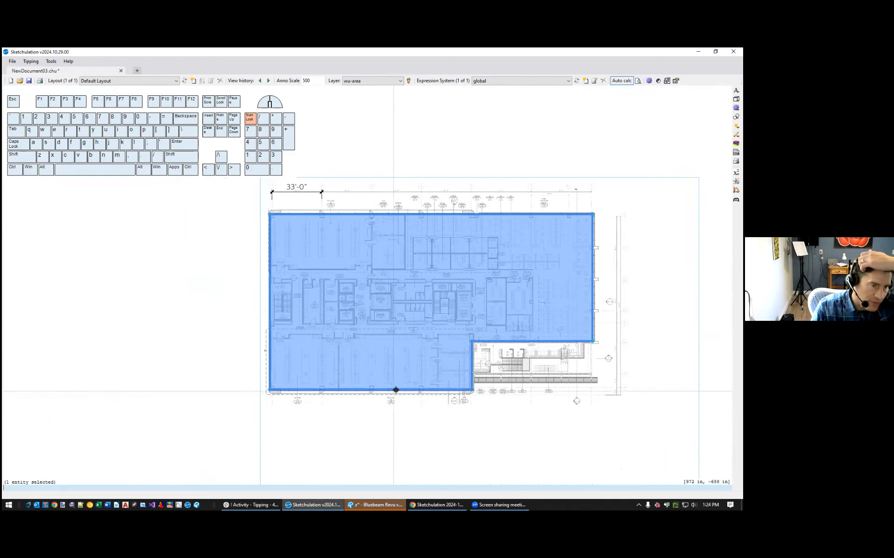
# Insert a new table in the empty area just below the building's lower-left corner
pyautogui.moveTo(425, 404); pyautogui.dragTo(427, 398, button='middle')
pyautogui.moveTo(327, 444); pyautogui.dragTo(324, 390, button='middle')
pyautogui.scroll(1, 325, 390)
pyautogui.write('tbl')
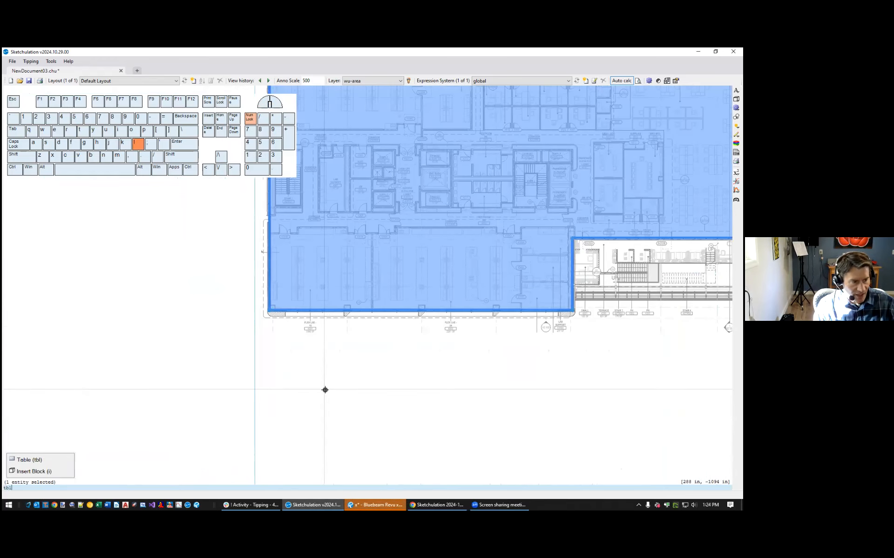
pyautogui.press('Return')
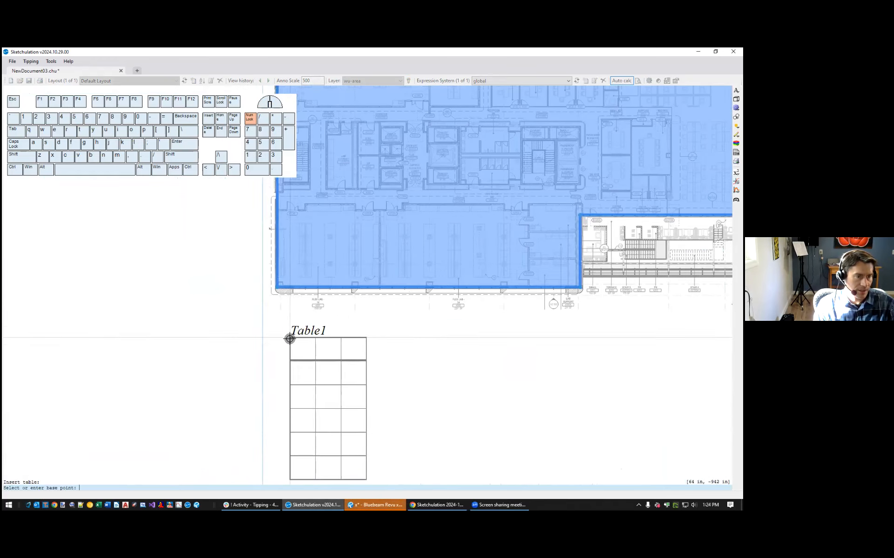
pyautogui.click(295, 340)
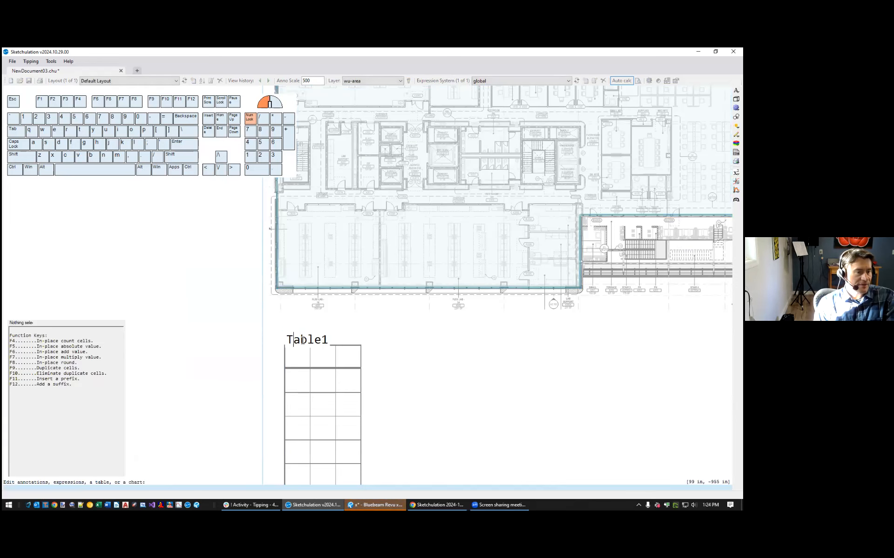
# Rename the new table as tblTypFloorAssembly
pyautogui.click(302, 340)
pyautogui.doubleClick(303, 340)
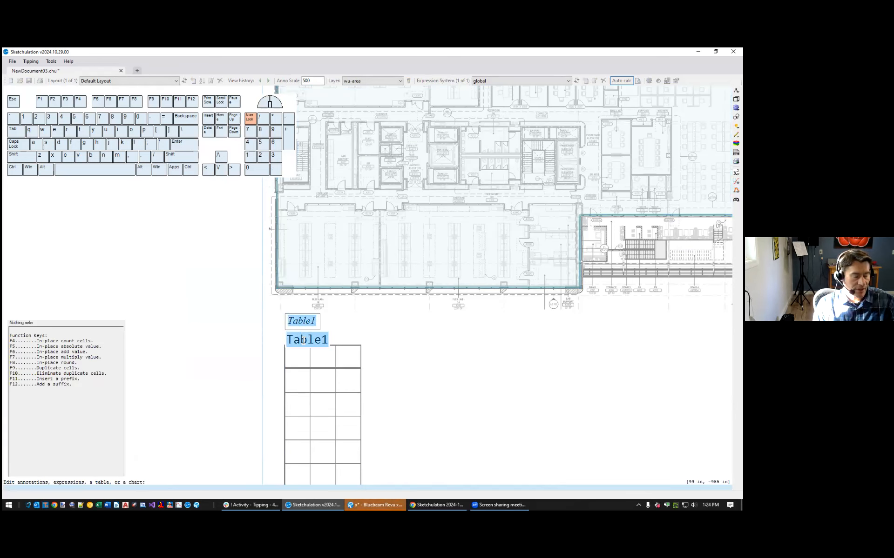
pyautogui.hotkey('ctrl', 'p')
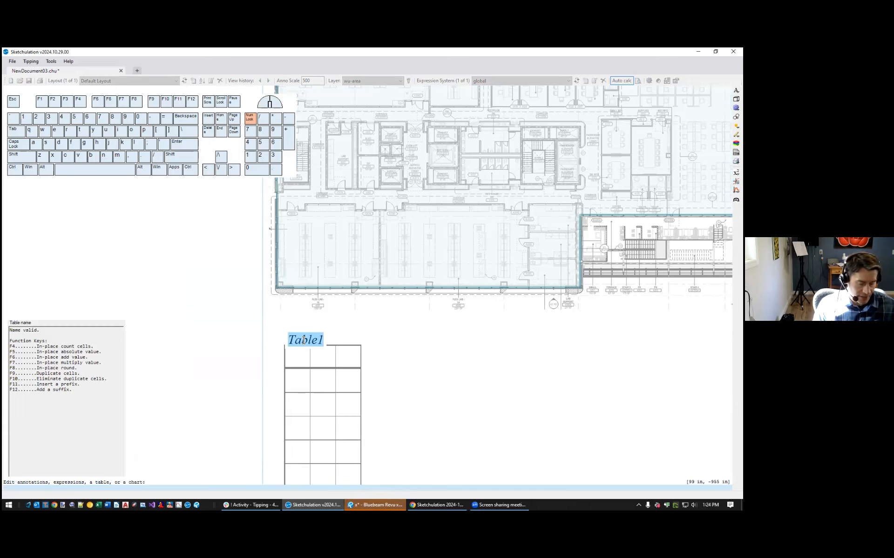
pyautogui.write('tbl')
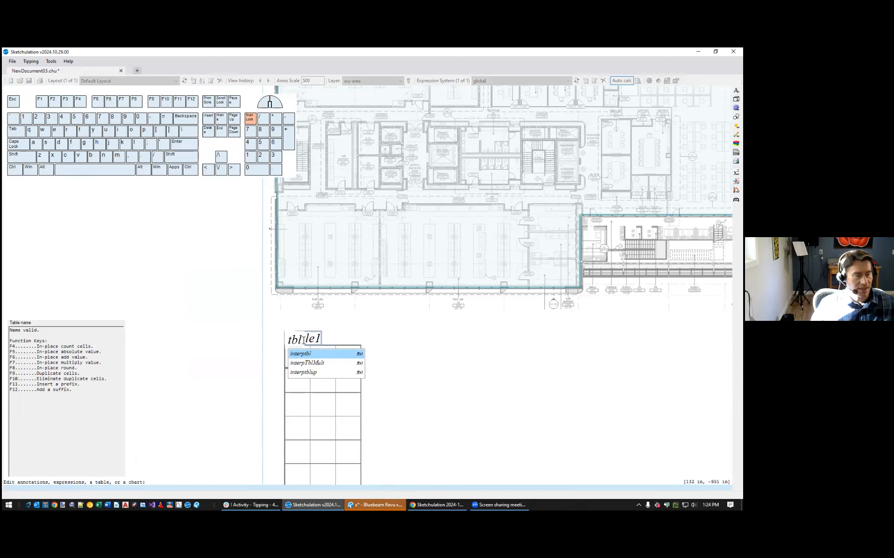
pyautogui.write('Typ')
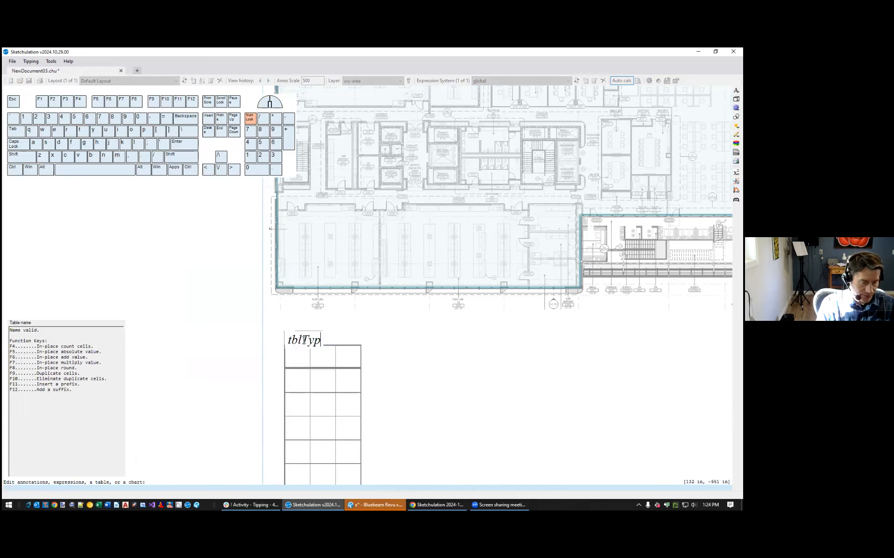
pyautogui.write('FloorAs')
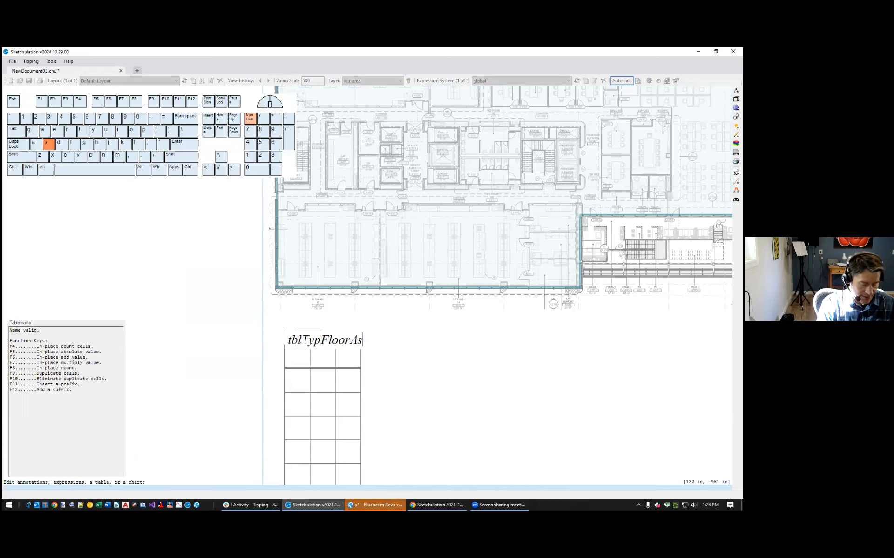
pyautogui.write('sembly')
pyautogui.press('Return')
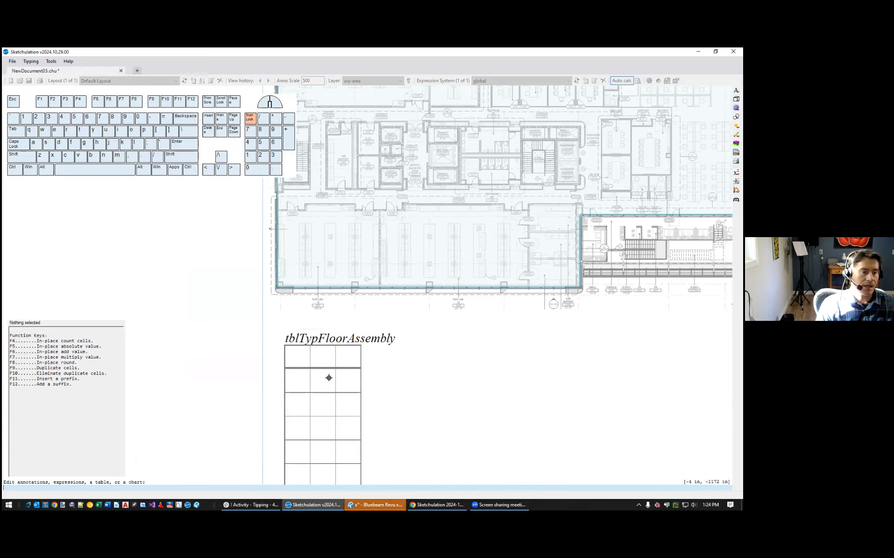
# Name the table's first column item and make it a text column
pyautogui.click(309, 352)
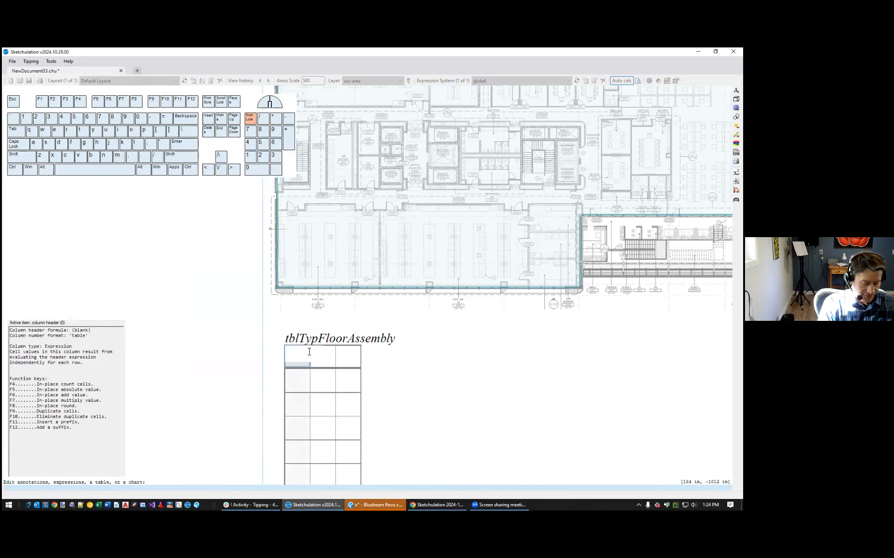
pyautogui.write('item')
pyautogui.press('Return')
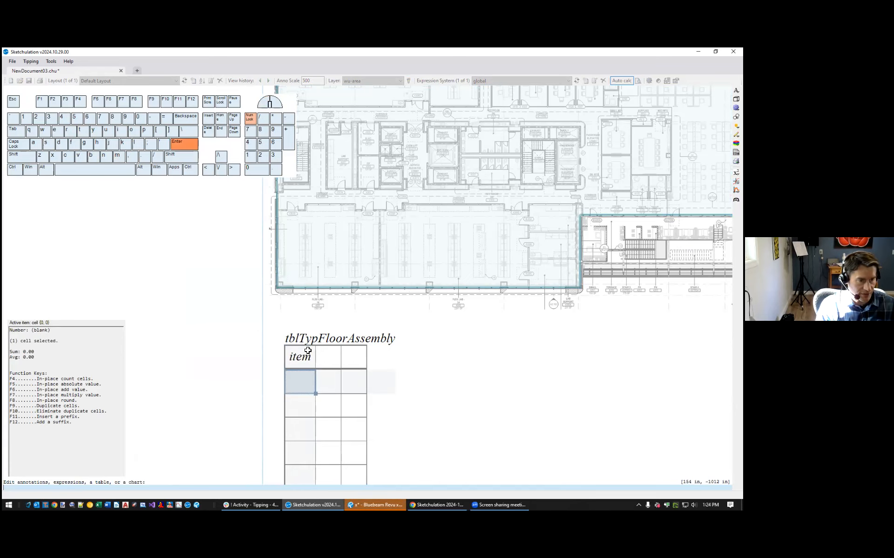
pyautogui.rightClick(302, 385)
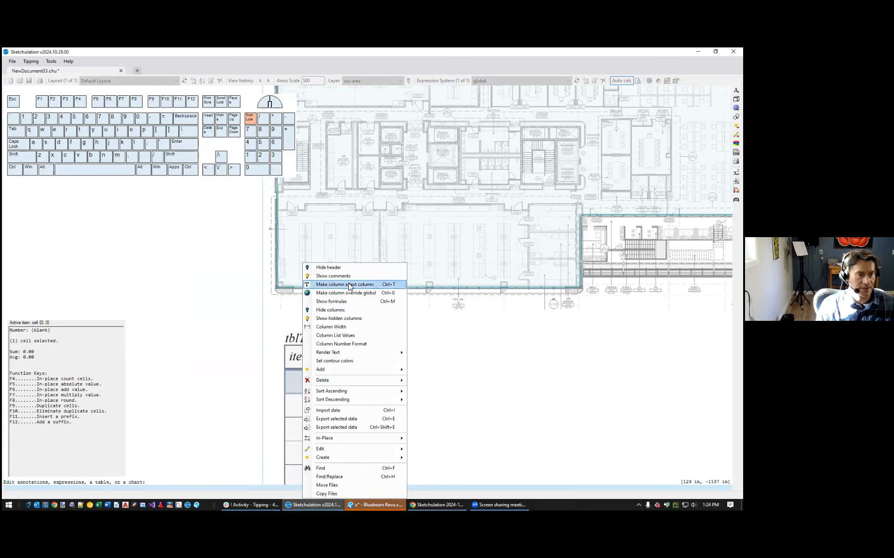
pyautogui.click(378, 285)
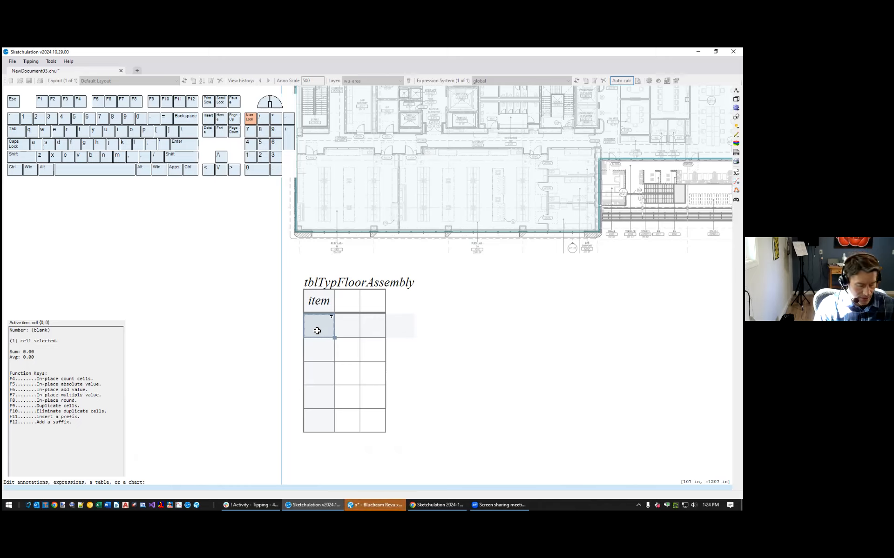
# Fill the first two rows of the item column with Flooring and 3" LWC over 3" Deck
pyautogui.write('Flooring')
pyautogui.press('Return')
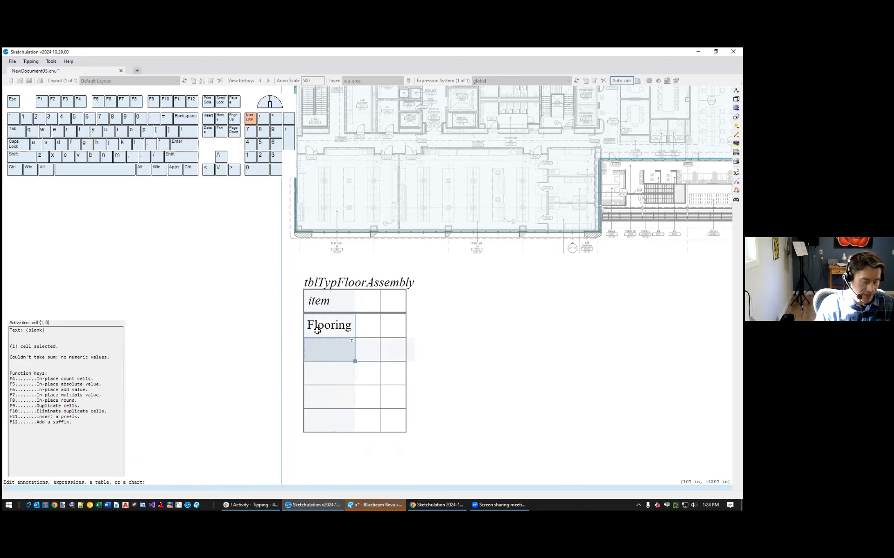
pyautogui.write('Deck')
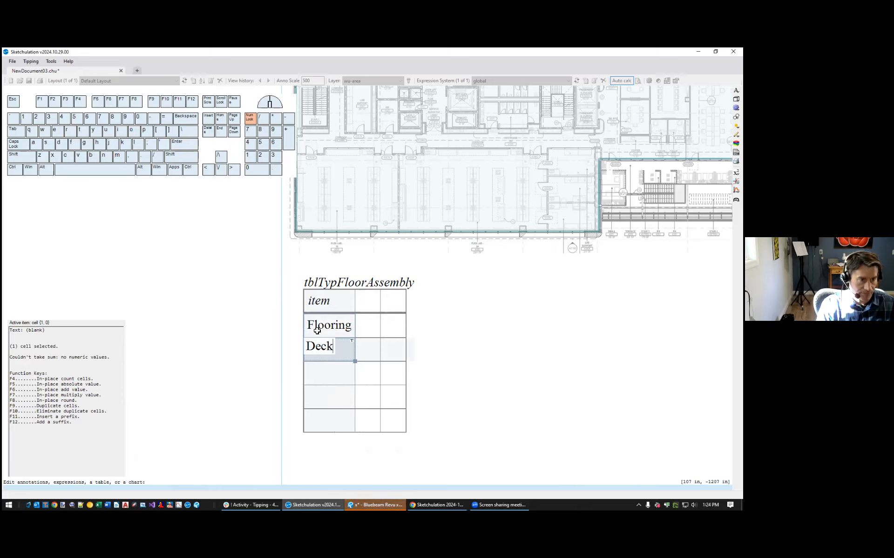
pyautogui.press('Home')
pyautogui.write('LWC')
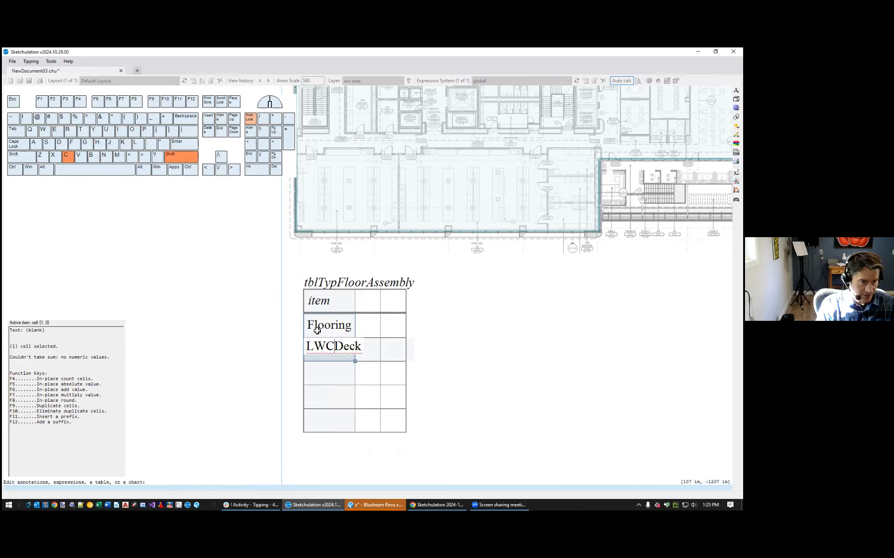
pyautogui.press('Home')
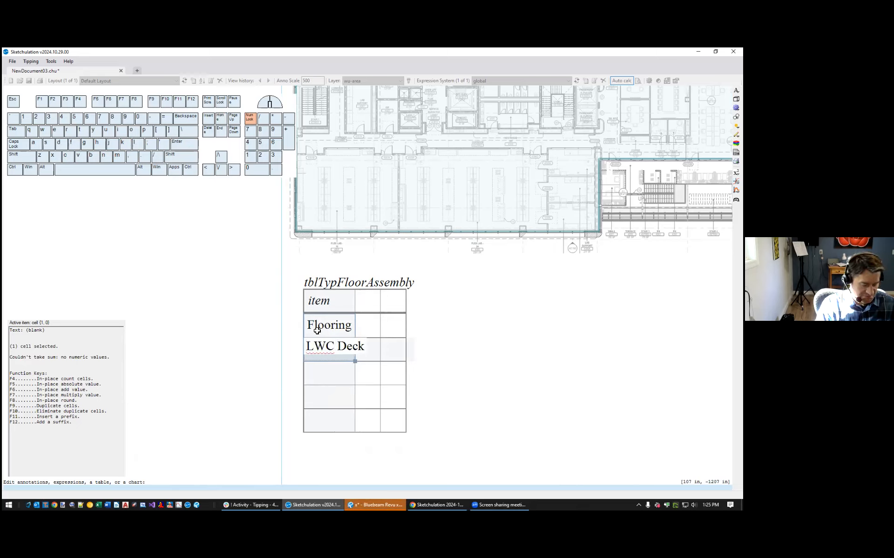
pyautogui.write('3"')
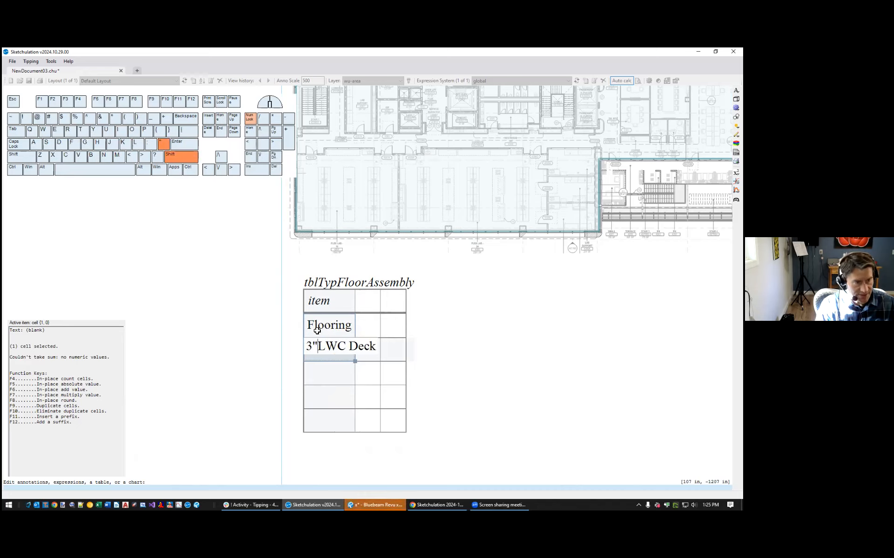
pyautogui.press('End')
pyautogui.hotkey('ctrl', 'Left')
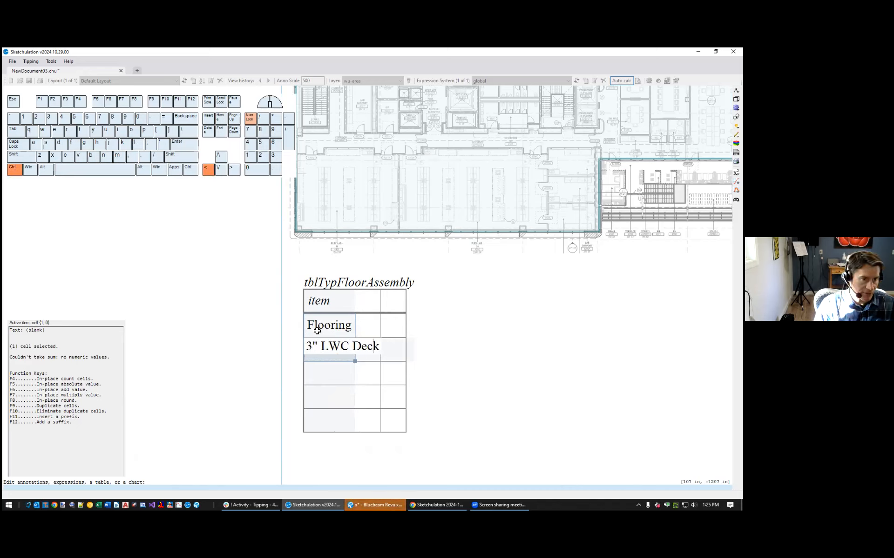
pyautogui.write('over 3"')
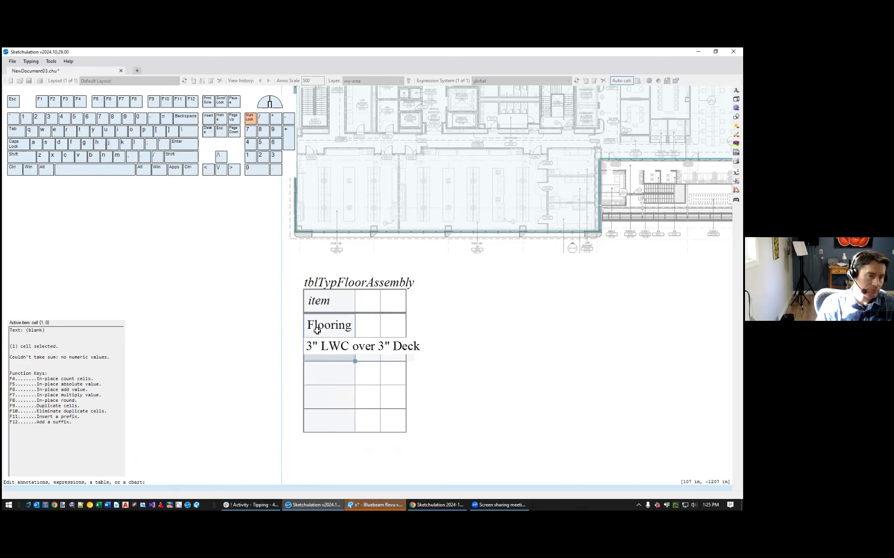
pyautogui.press('Return')
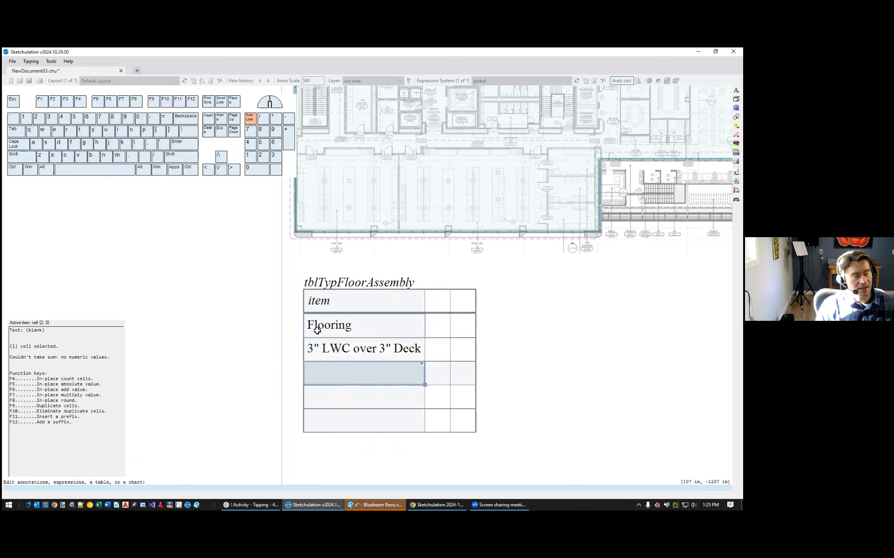
# Fill the remaining three rows of the item column with Beams, MEP and Misc
pyautogui.write('Beams')
pyautogui.press('Return')
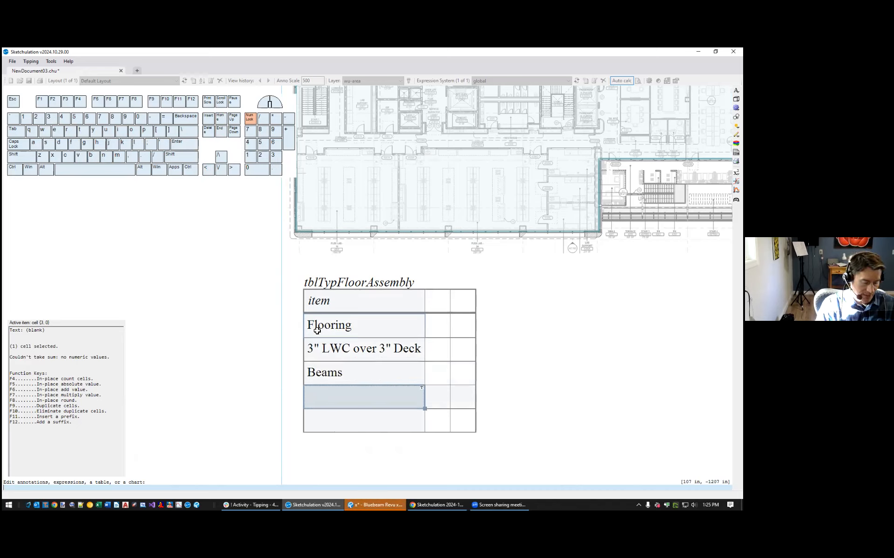
pyautogui.press('shift')
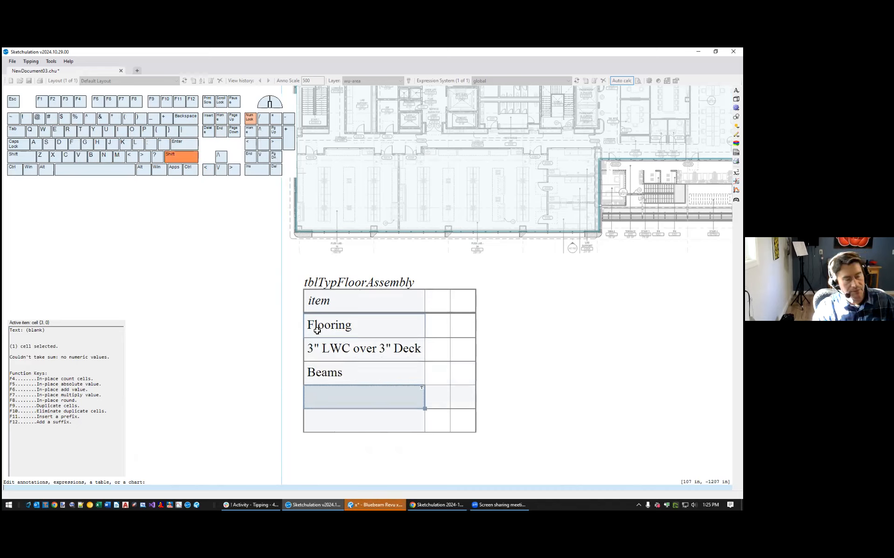
pyautogui.write('MEP')
pyautogui.press('Return')
pyautogui.press('BackSpace')
pyautogui.write('Misc')
pyautogui.press('Return')
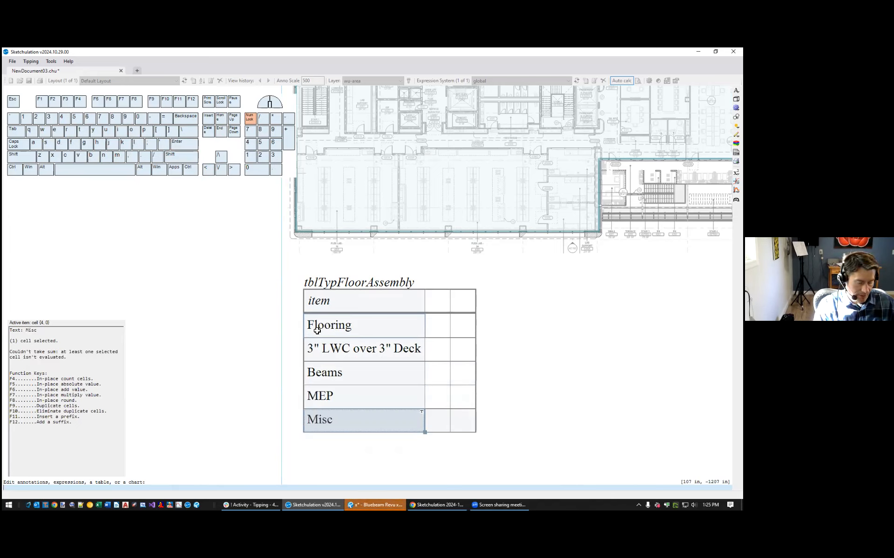
# Add Partitions as the last row of the table's item column
pyautogui.write('Pa')
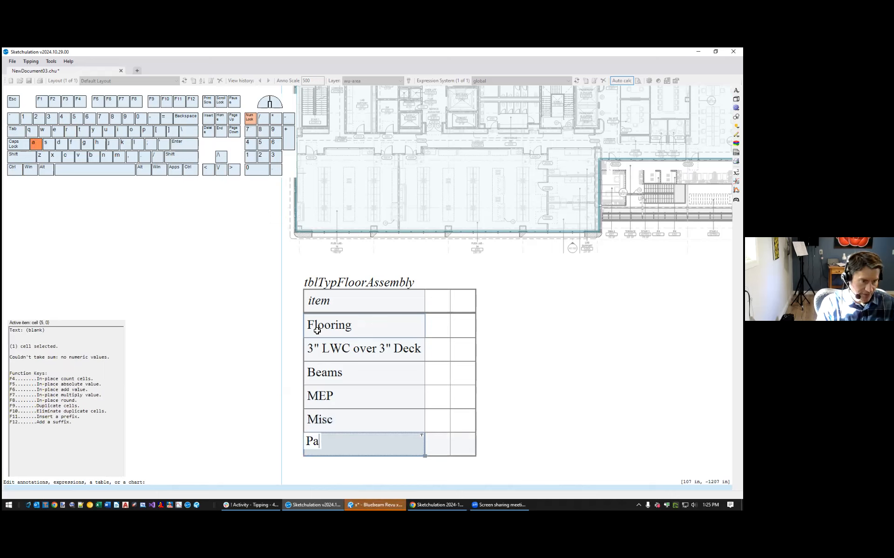
pyautogui.write('rtitions')
pyautogui.press('Return')
# Define the table's second column as w with values in psf
pyautogui.click(441, 329)
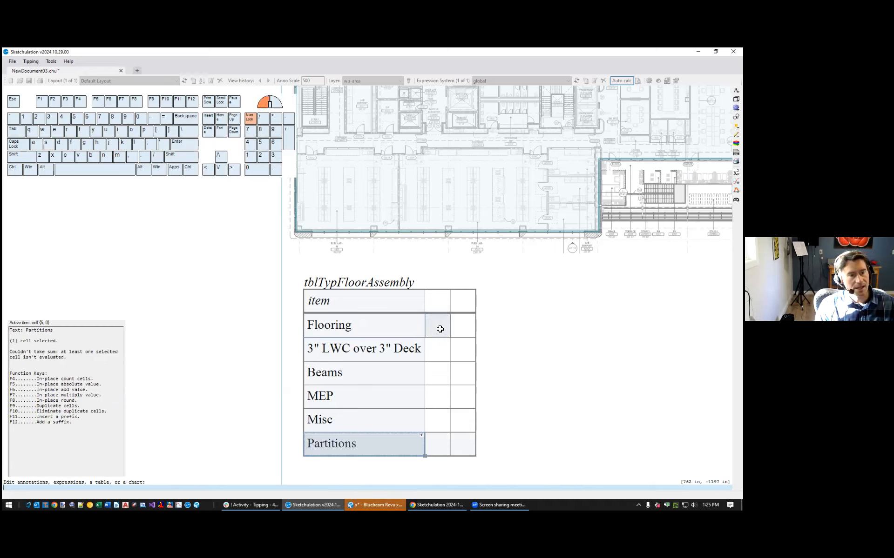
pyautogui.click(437, 304)
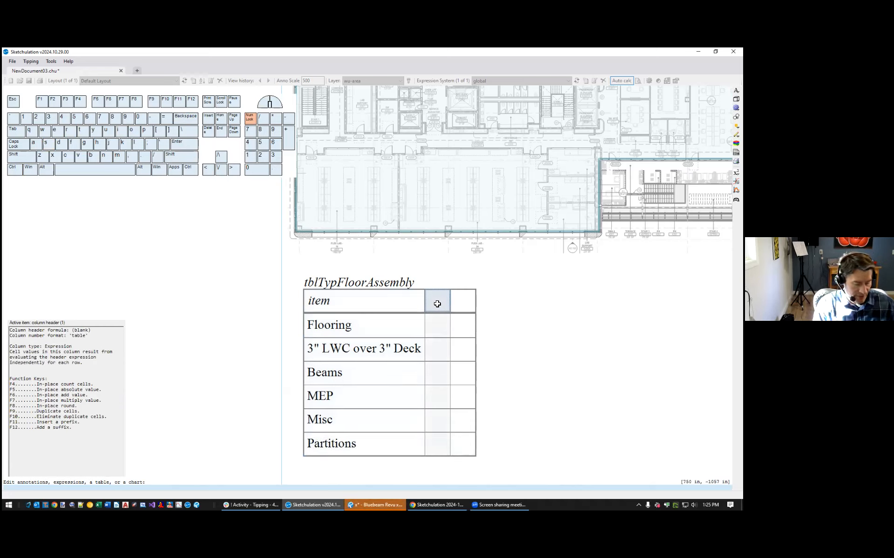
pyautogui.write('w')
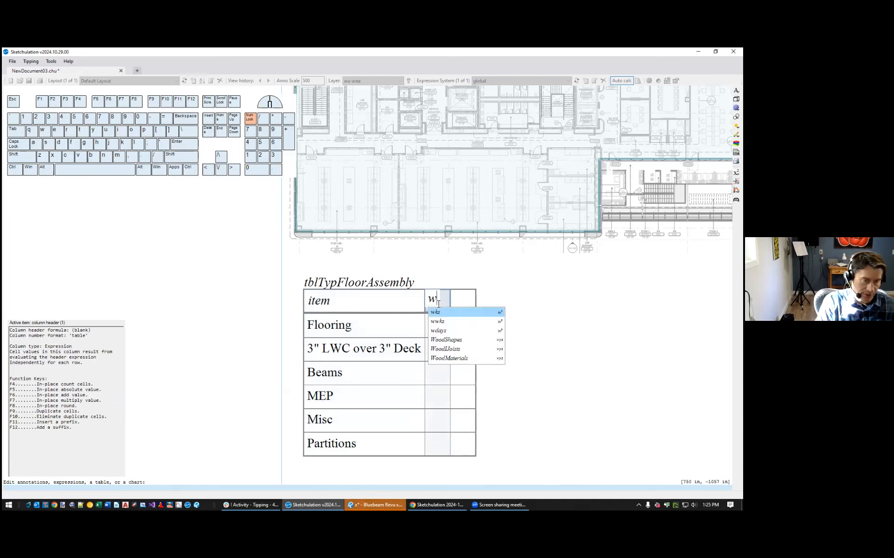
pyautogui.write('-')
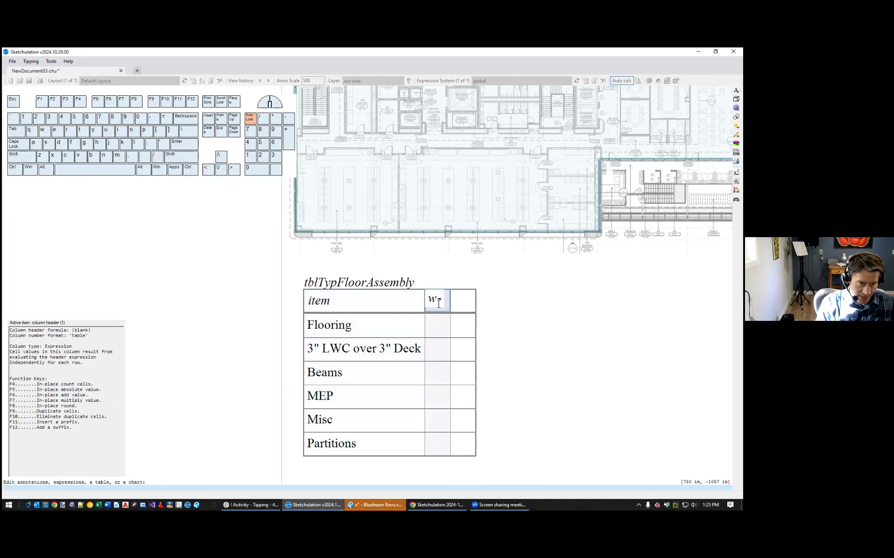
pyautogui.write('>')
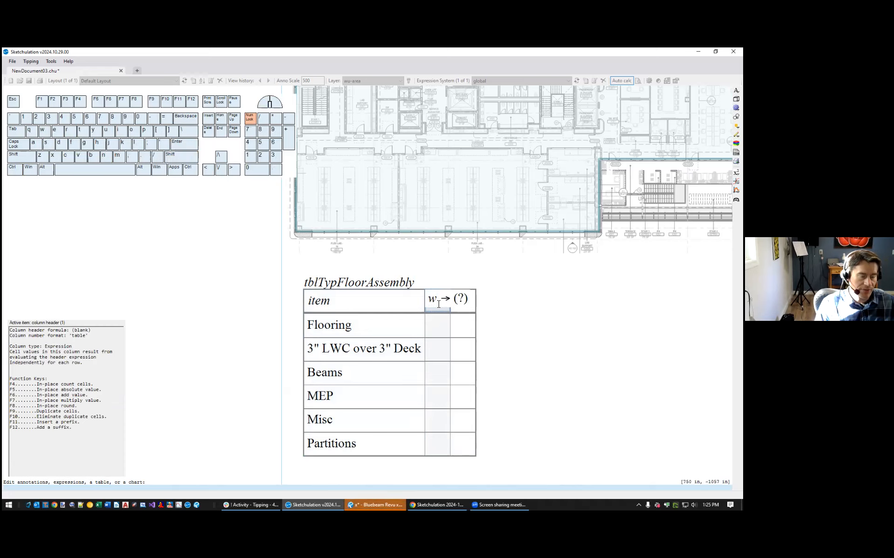
pyautogui.write('psf')
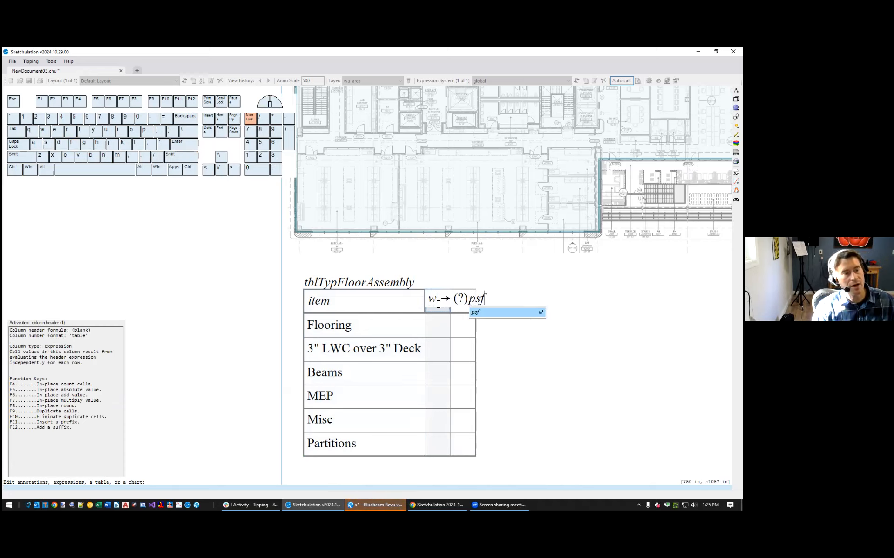
pyautogui.press('Return')
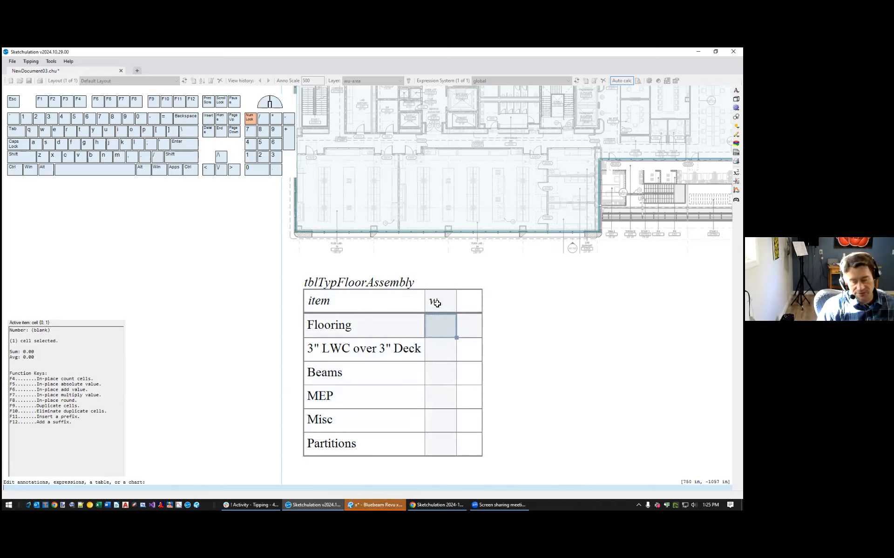
# Enter the w values 1 for Flooring and 4.5 in * 125 pcf for 3" LWC over 3" Deck
pyautogui.write('1')
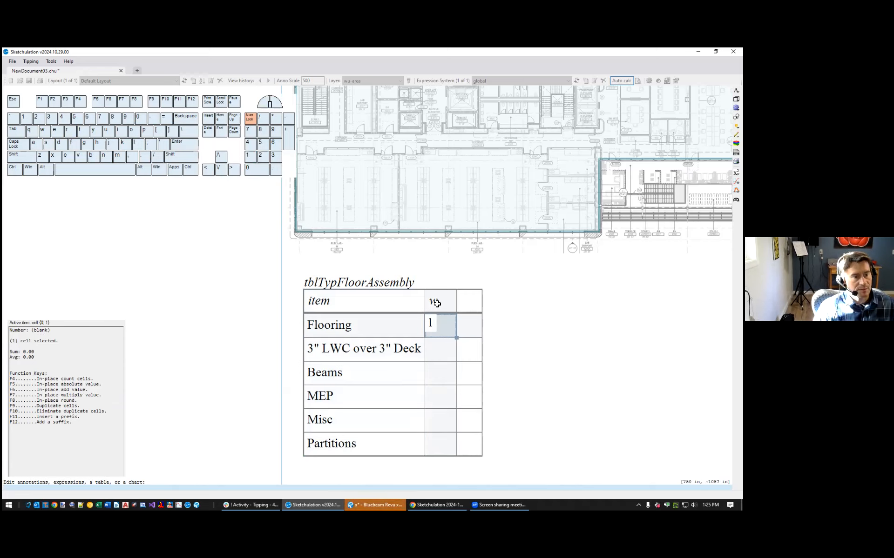
pyautogui.press('Return')
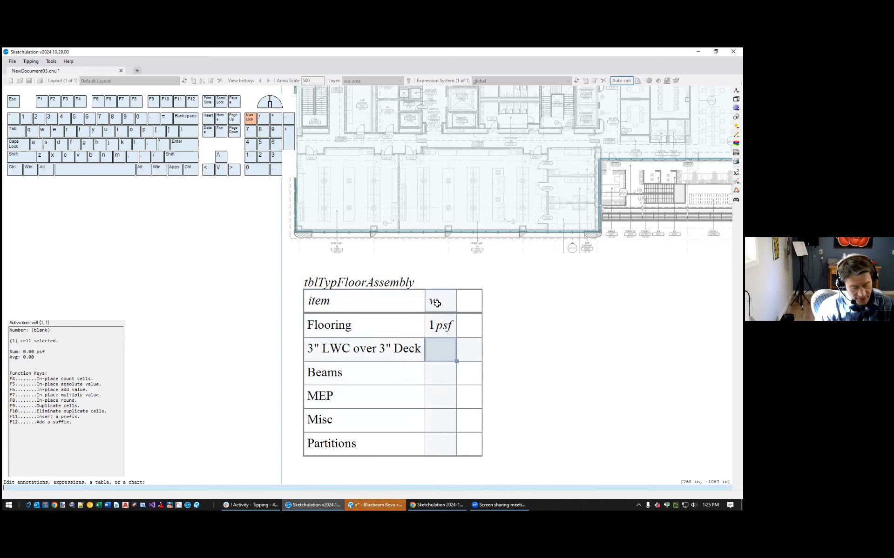
pyautogui.write('4.5')
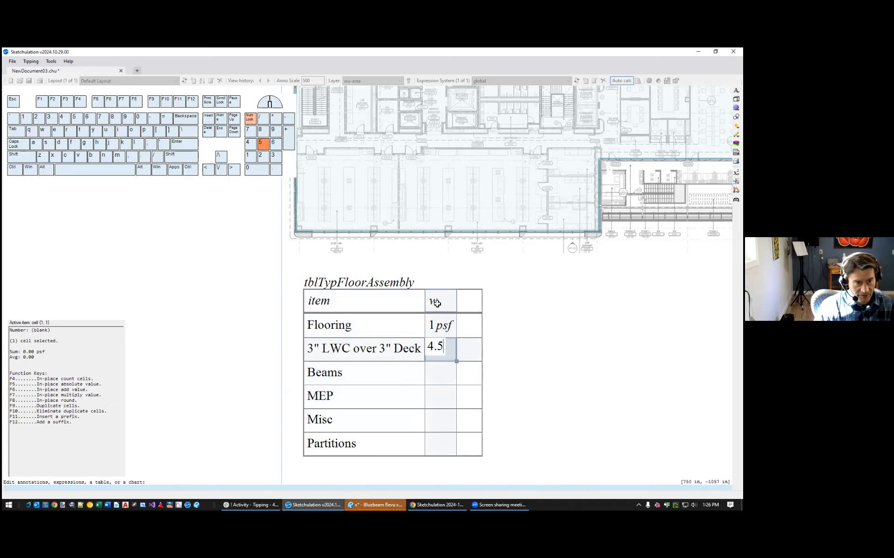
pyautogui.write(' in*1')
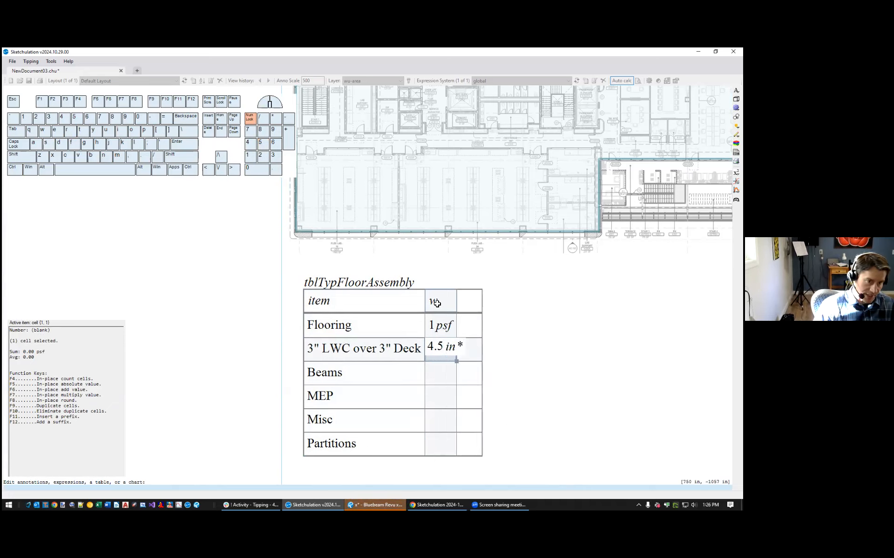
pyautogui.write('25')
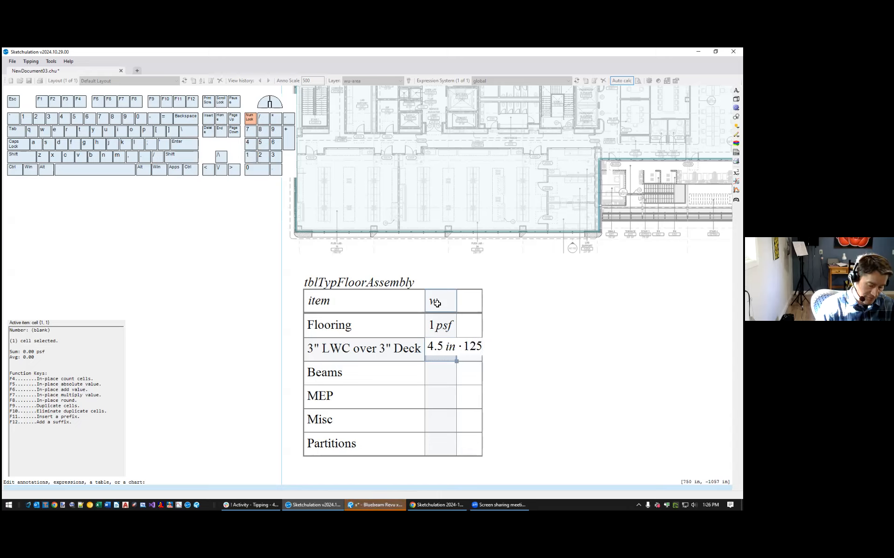
pyautogui.write(' pcf')
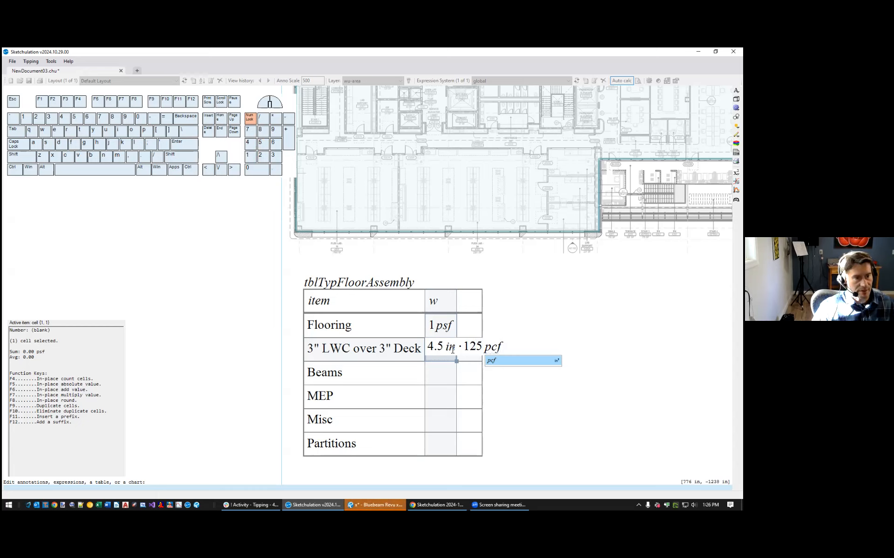
pyautogui.press('Return')
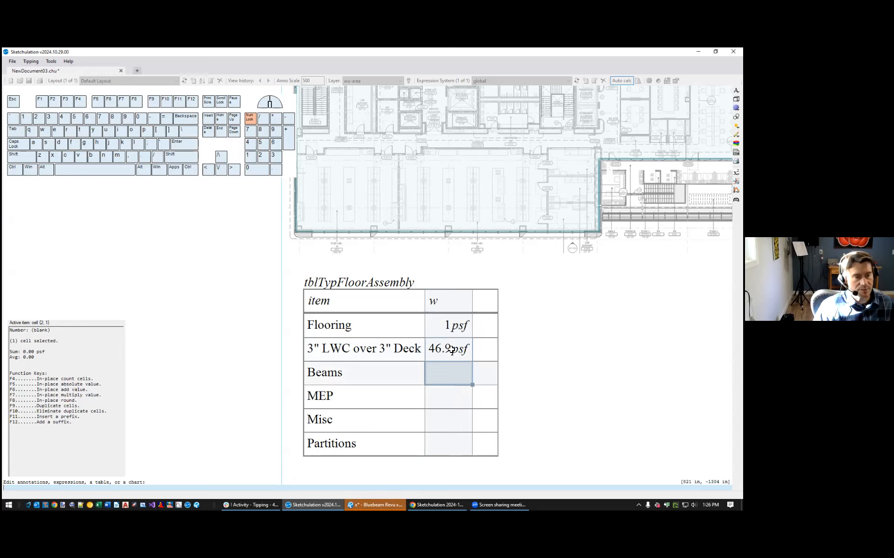
# Enter the w values 5 psf for Beams, 5 for MEP, 2 for Misc and 15 for Partitions
pyautogui.moveTo(548, 435); pyautogui.dragTo(551, 405, button='middle')
pyautogui.write('5psf')
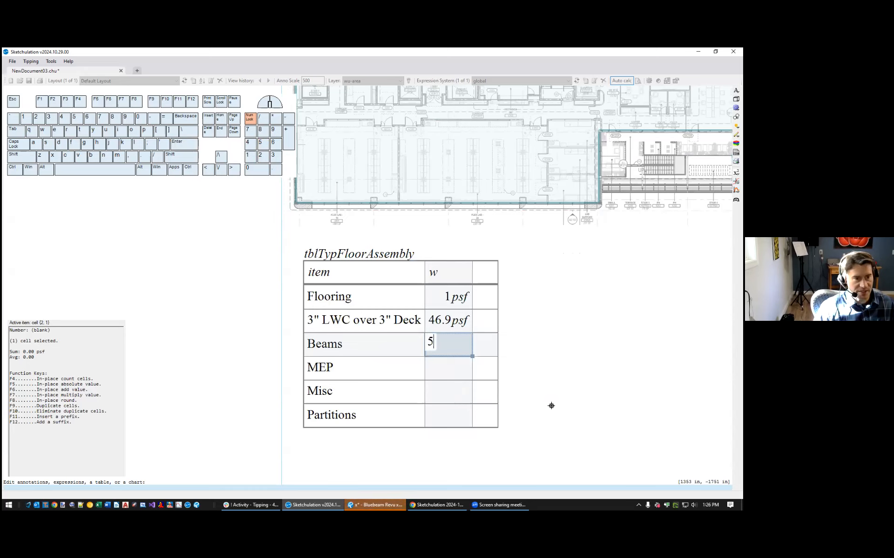
pyautogui.press('Return')
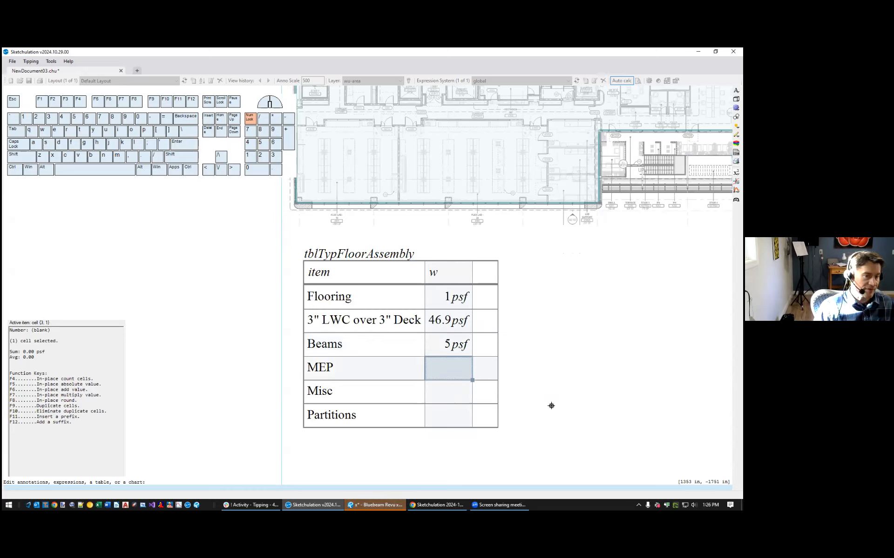
pyautogui.write('5')
pyautogui.press('Return')
pyautogui.write('2')
pyautogui.press('Return')
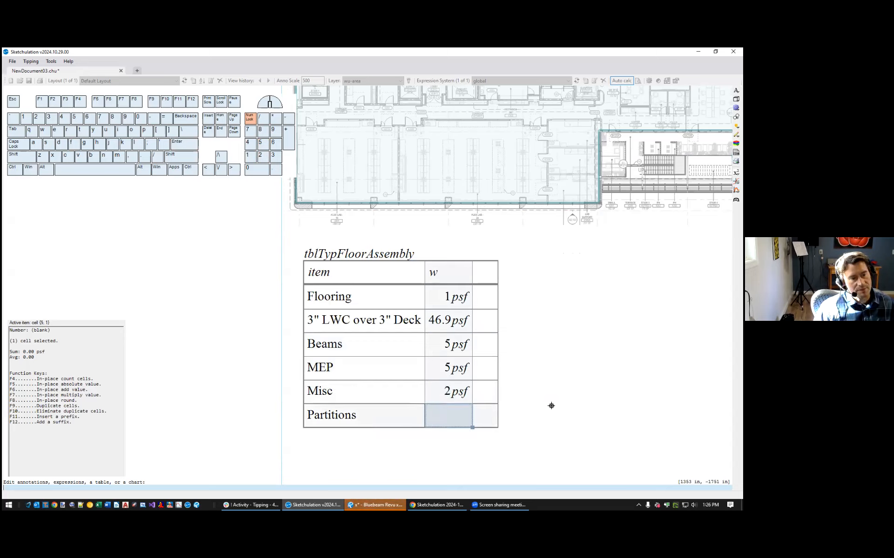
pyautogui.write('15')
pyautogui.press('Tab')
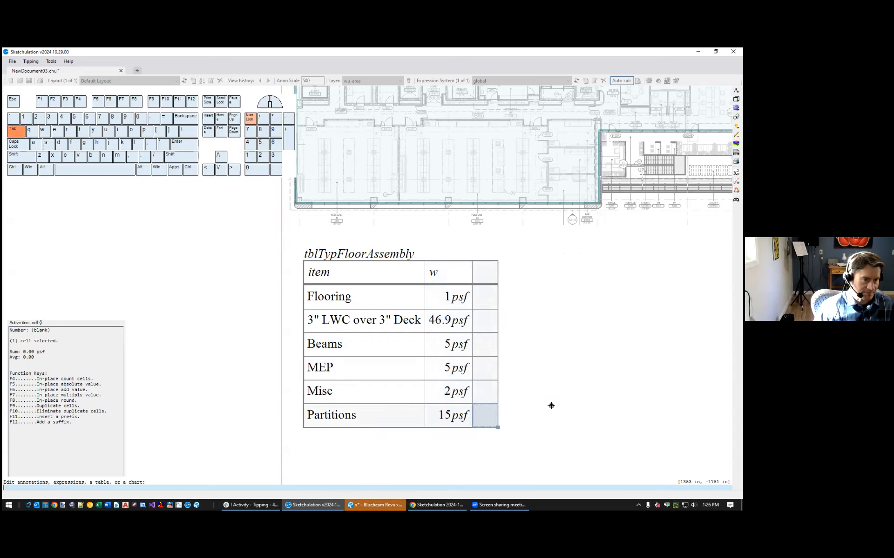
# Change the w value of Partitions to 10 psf
pyautogui.rightClick(566, 397)
pyautogui.scroll(-1, 567, 394)
pyautogui.moveTo(578, 393); pyautogui.dragTo(515, 351, button='middle')
pyautogui.doubleClick(424, 366)
pyautogui.write('10')
pyautogui.click(477, 352)
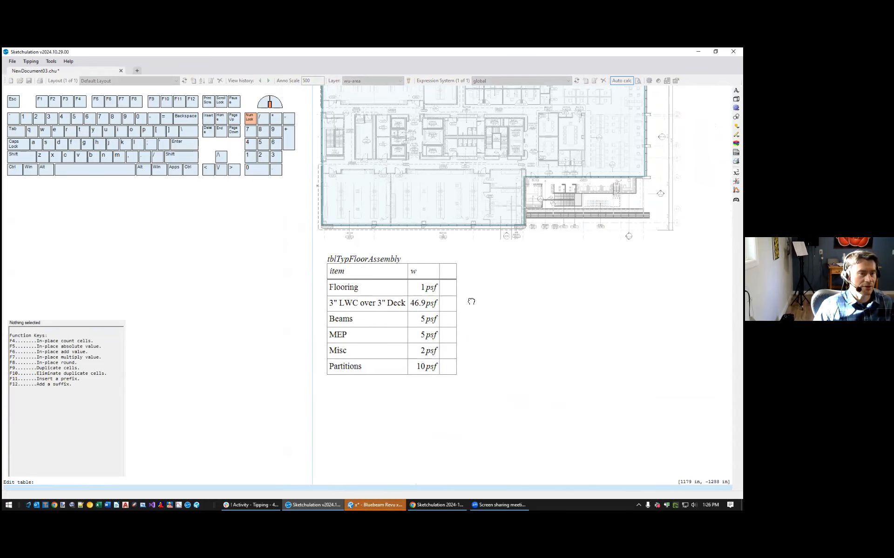
# Finish editing the table and place a new math expression just below it, aligned with its first column
pyautogui.moveTo(471, 302); pyautogui.dragTo(424, 340, button='middle')
pyautogui.moveTo(355, 345); pyautogui.dragTo(346, 376, button='middle')
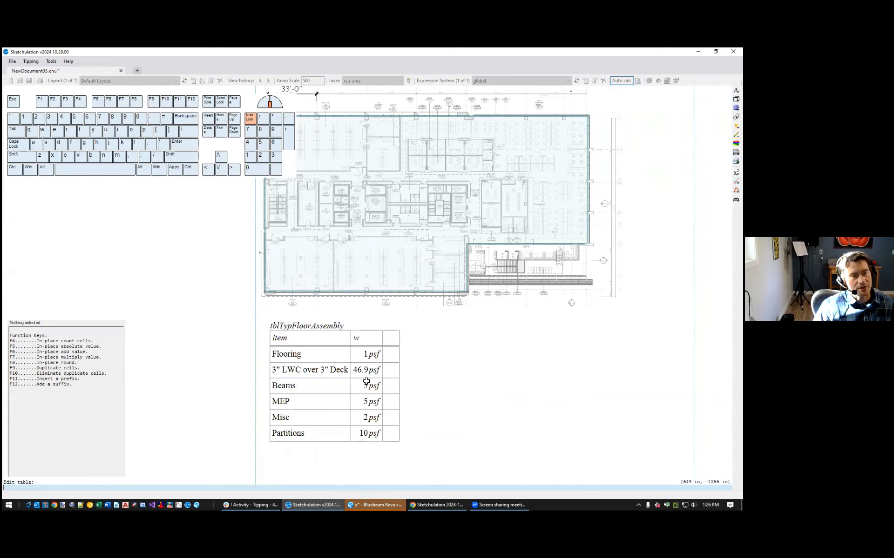
pyautogui.moveTo(400, 385); pyautogui.dragTo(423, 335, button='middle')
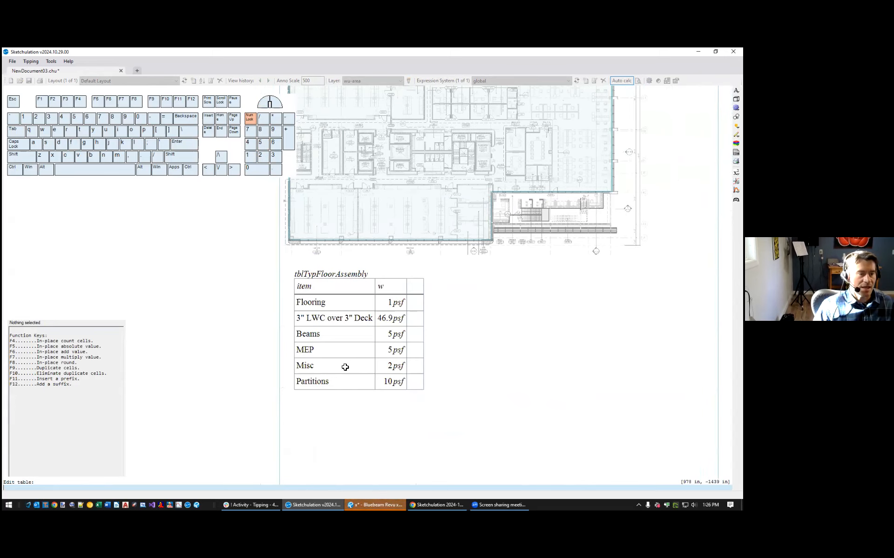
pyautogui.scroll(2, 311, 403)
pyautogui.moveTo(457, 284); pyautogui.dragTo(481, 289, button='middle')
pyautogui.click(356, 411)
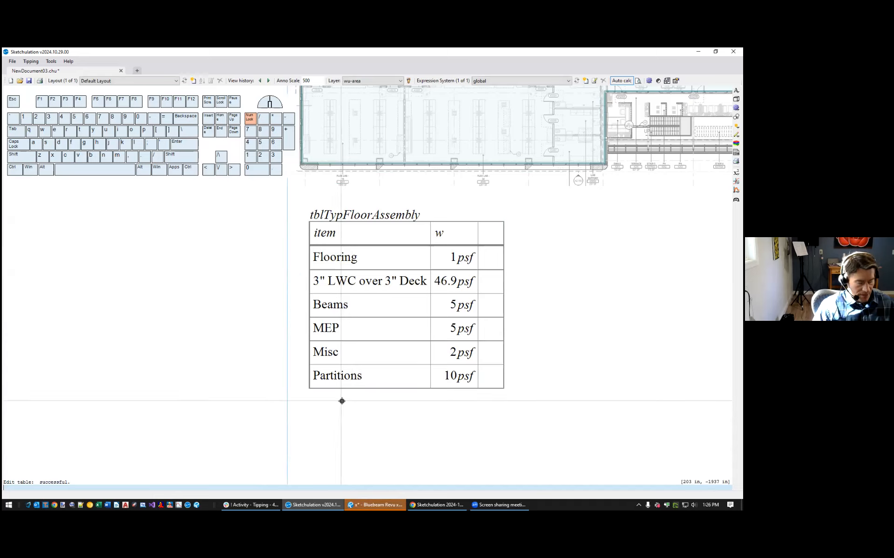
pyautogui.write('xt')
pyautogui.press('Return')
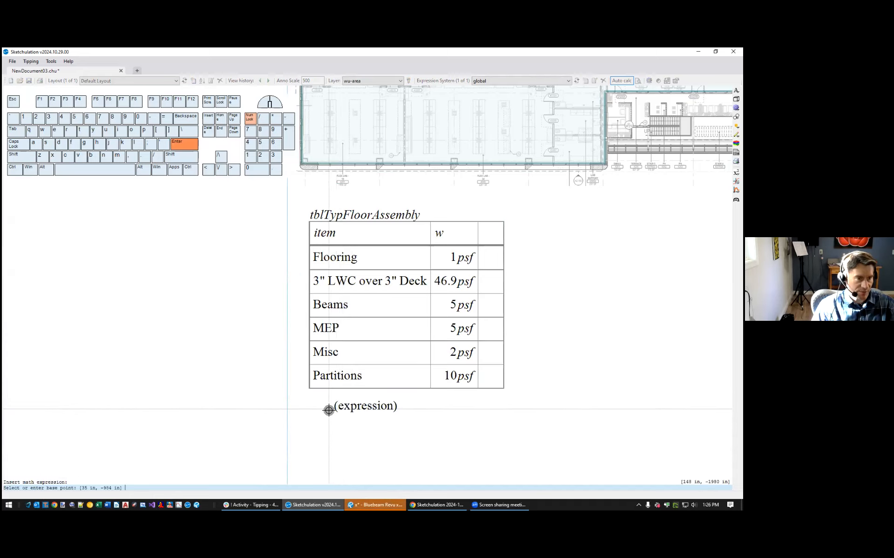
pyautogui.click(311, 412)
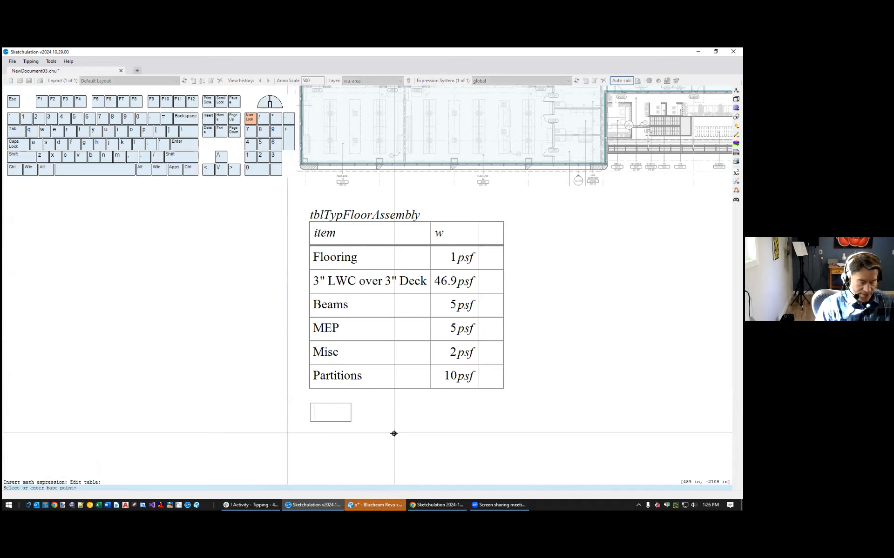
# Start the expression below the table as w_typ_floor = sum(), inserting the suggested sum function
pyautogui.write('w_')
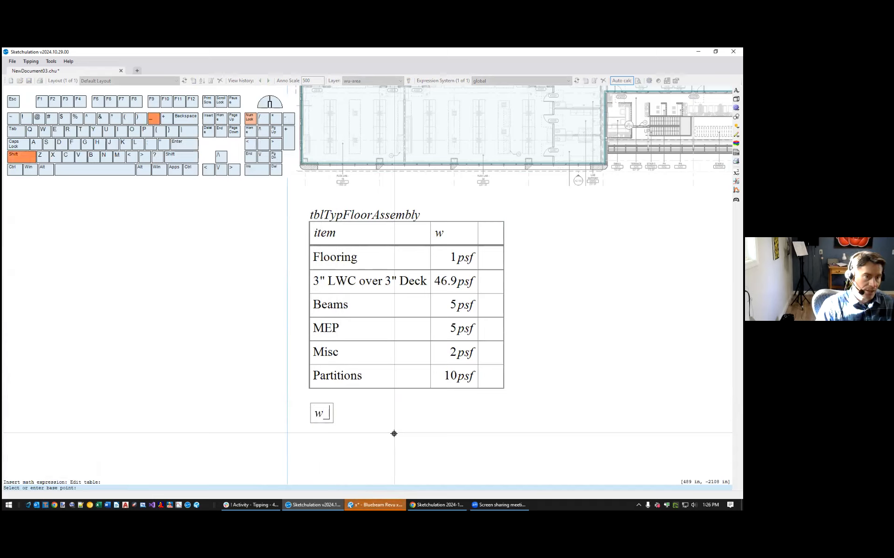
pyautogui.write('typ_floor')
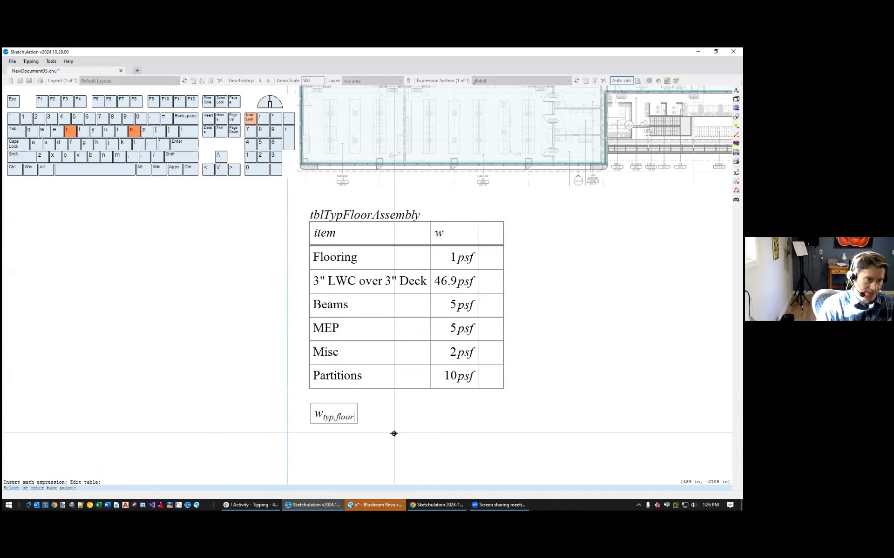
pyautogui.write('=')
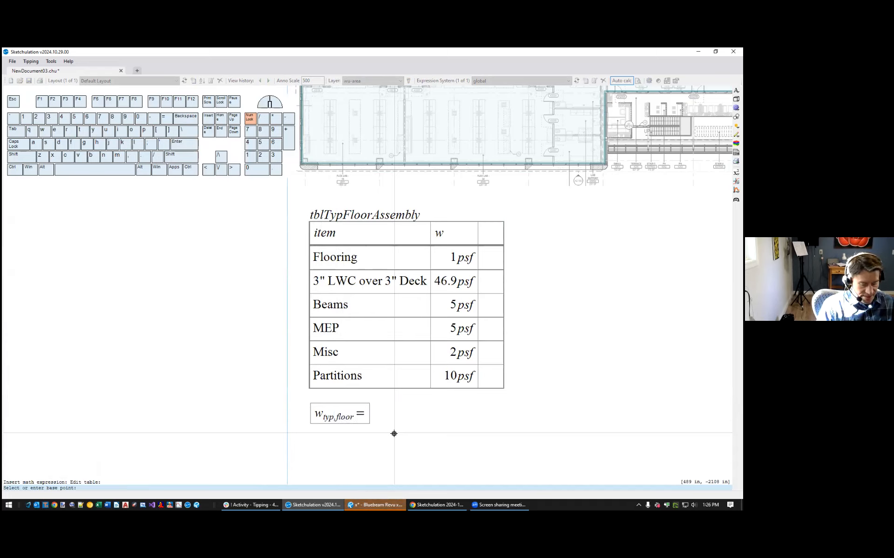
pyautogui.write('sum')
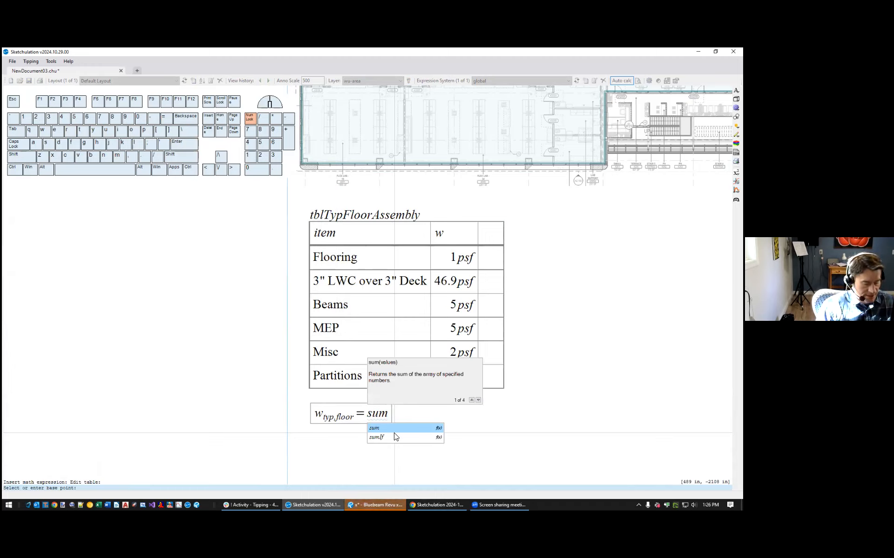
pyautogui.press('Tab')
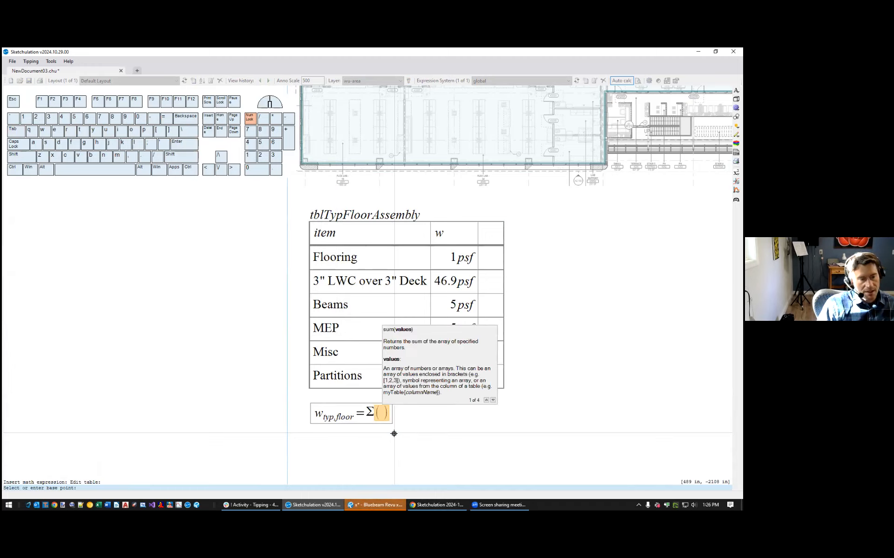
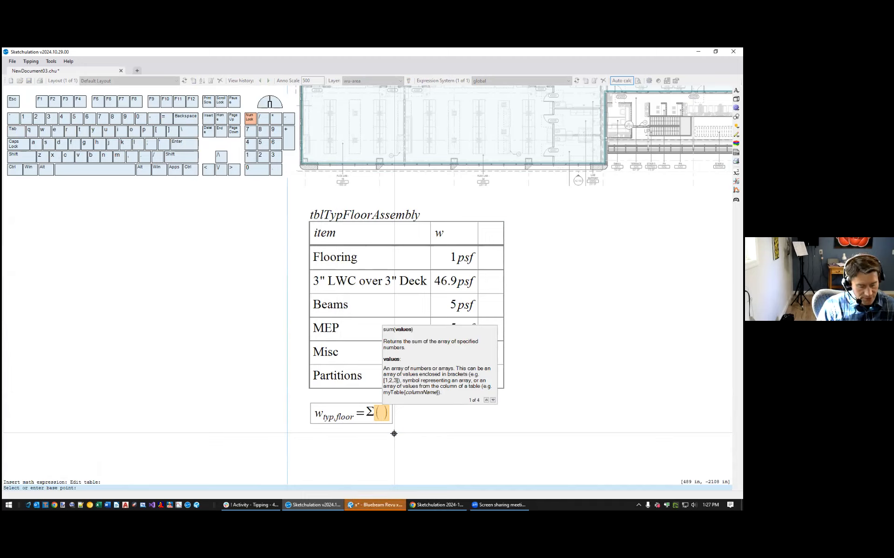
# Complete the sum with tblTypFloorAssembly{w} as its argument, switching to plain-text editing, and append -> to show the evaluated result
pyautogui.write('tbl')
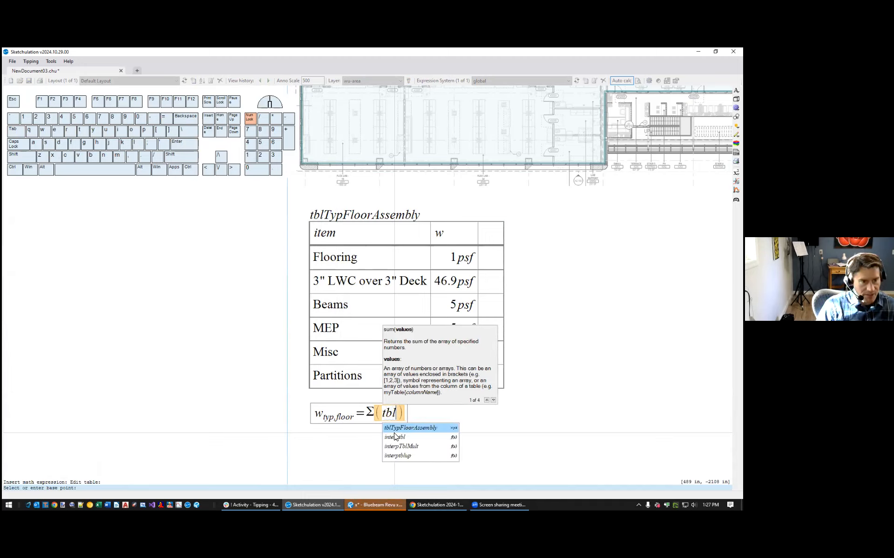
pyautogui.press('Tab')
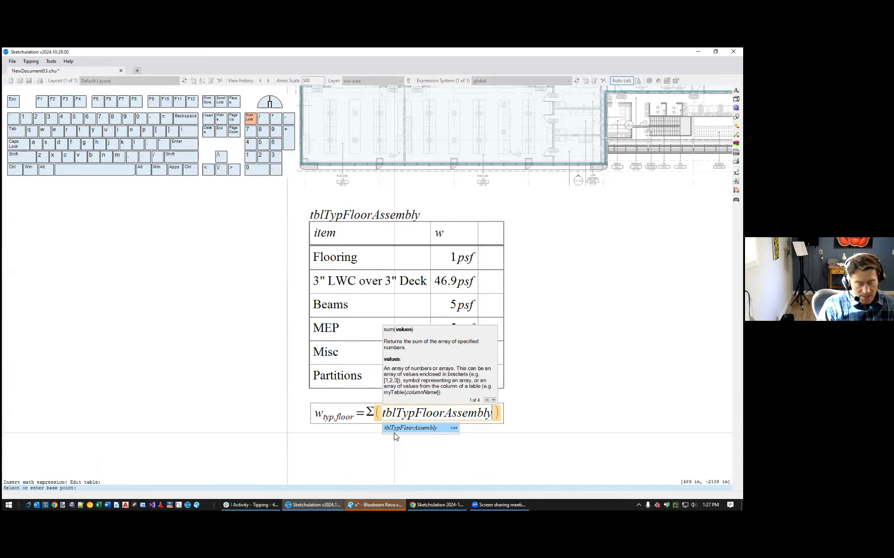
pyautogui.write('{')
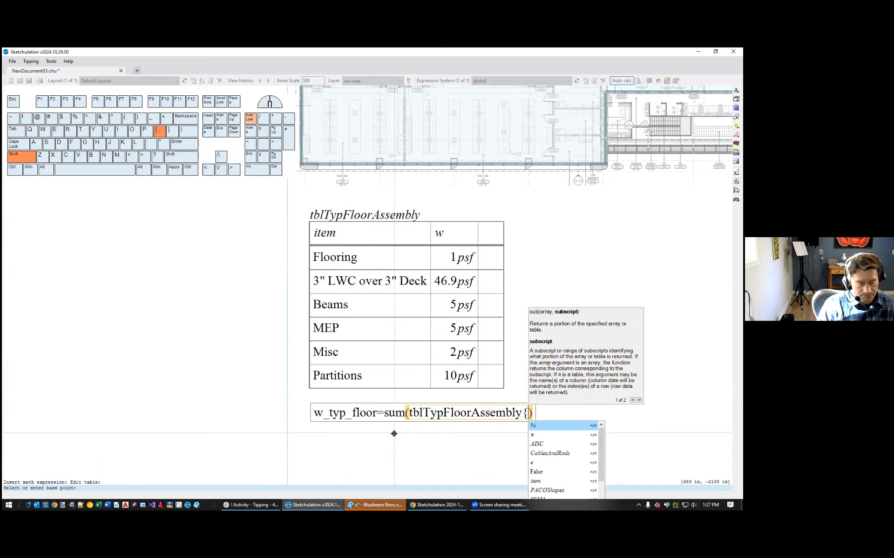
pyautogui.hotkey('ctrl', 'p')
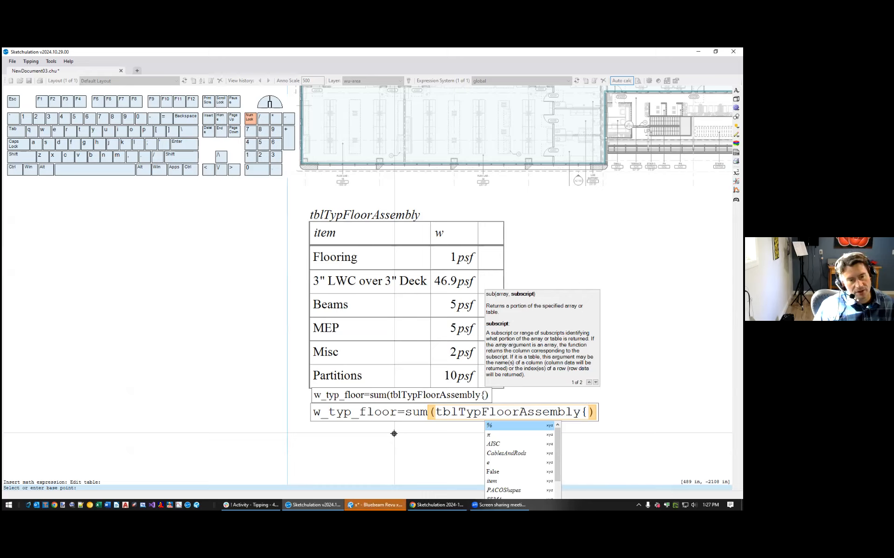
pyautogui.write('w')
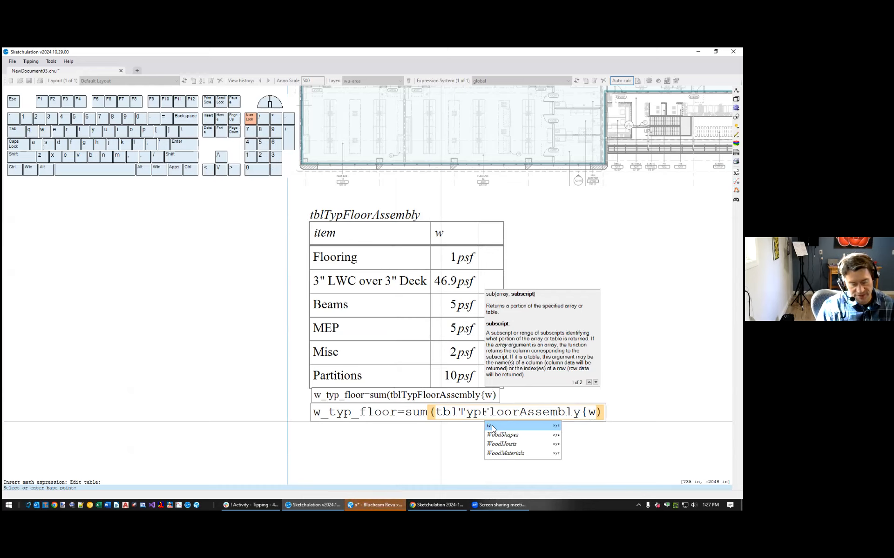
pyautogui.write('}')
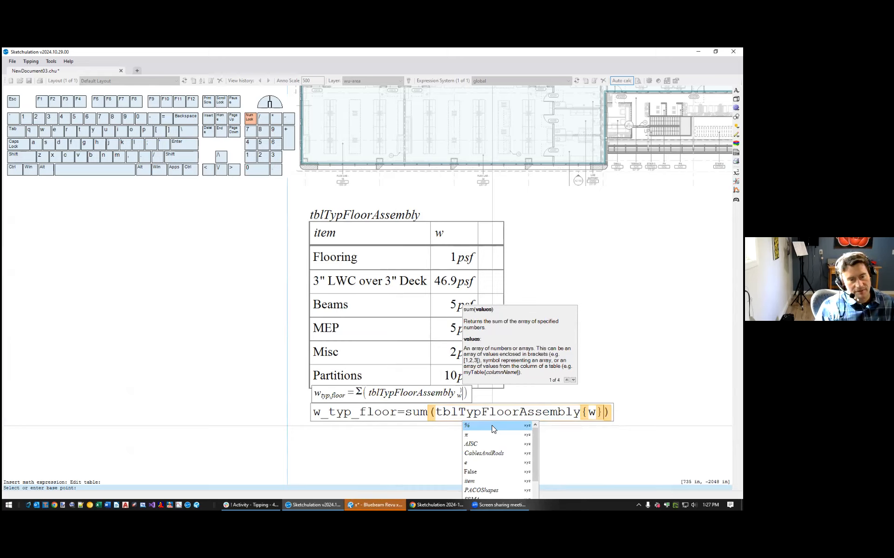
pyautogui.press('Right')
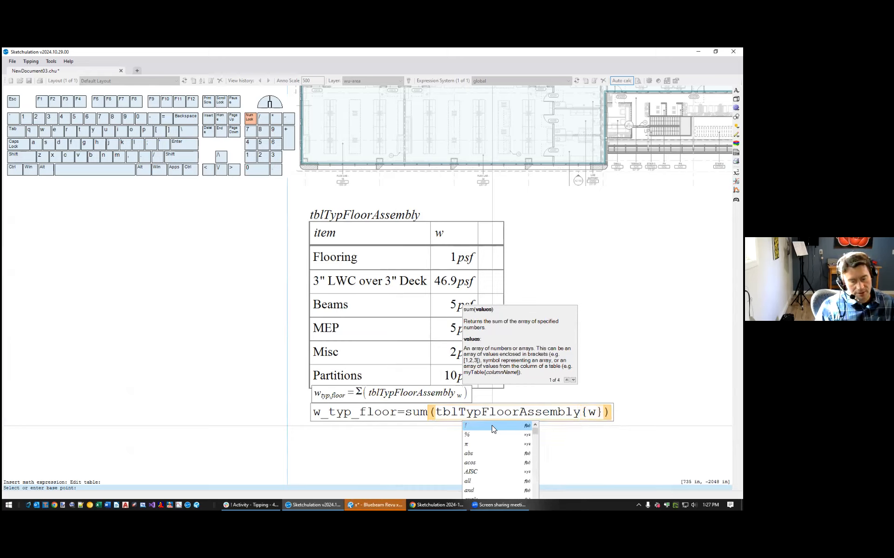
pyautogui.write('->')
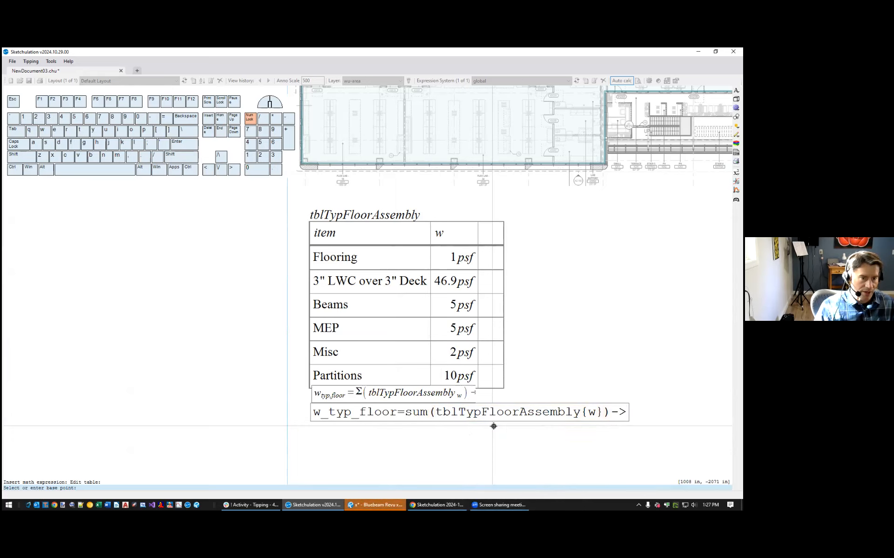
pyautogui.press('Return')
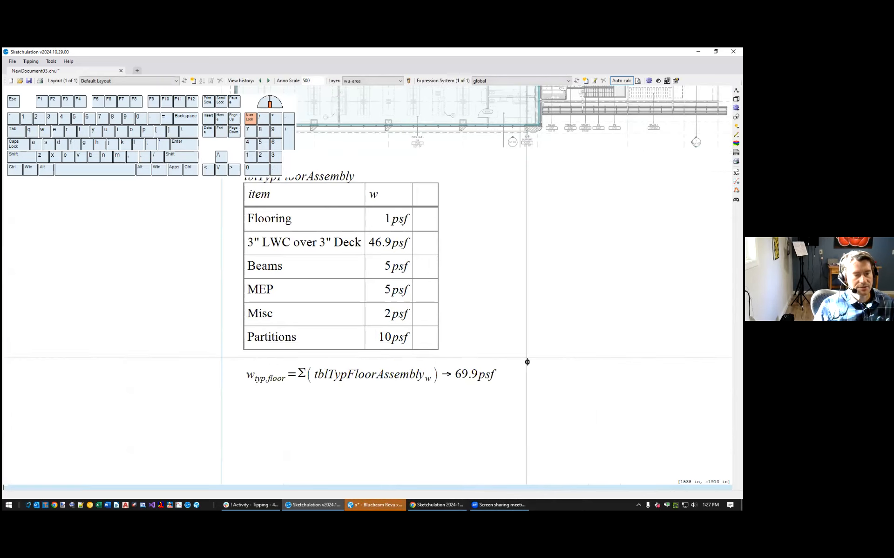
# Select the traced building outline on the floor plan and show its editable properties
pyautogui.scroll(-2, 594, 378)
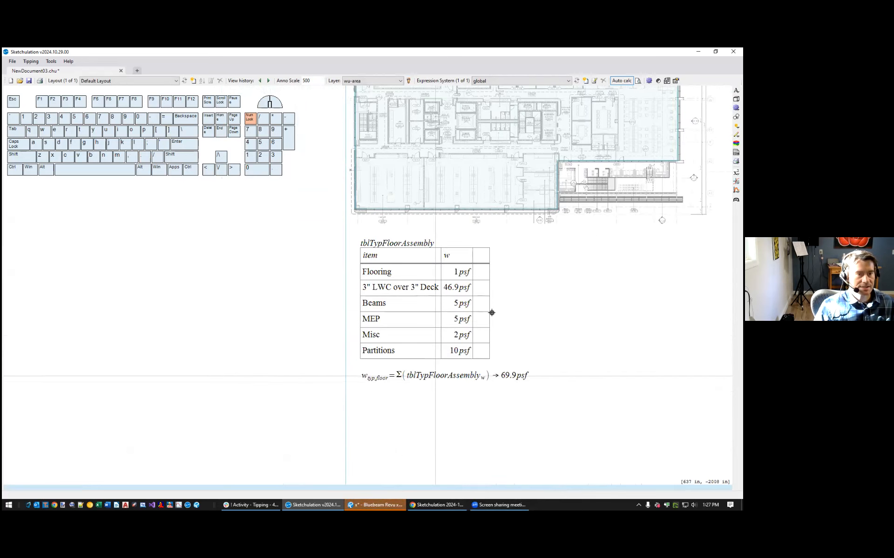
pyautogui.moveTo(517, 387); pyautogui.dragTo(465, 419, button='middle')
pyautogui.moveTo(488, 233); pyautogui.dragTo(489, 240, button='middle')
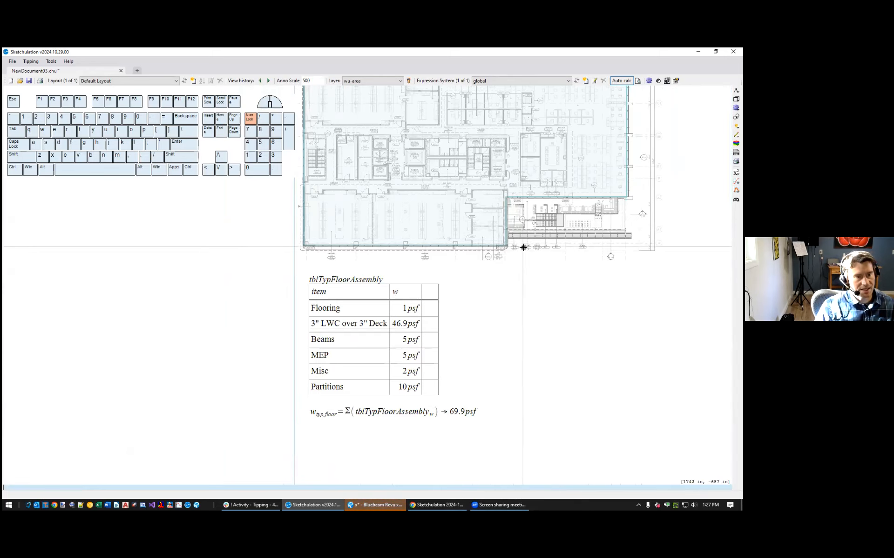
pyautogui.click(523, 247)
pyautogui.moveTo(524, 250); pyautogui.dragTo(589, 332, button='middle')
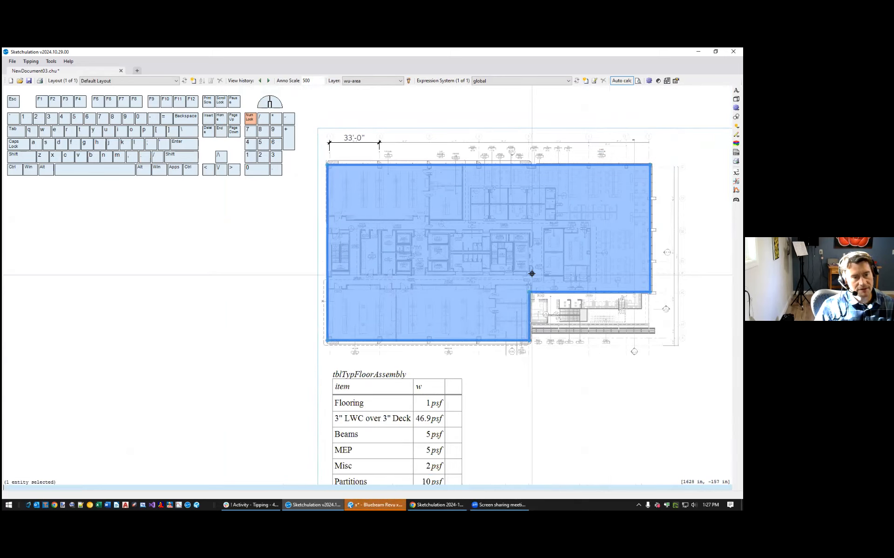
pyautogui.moveTo(535, 292); pyautogui.dragTo(540, 316, button='middle')
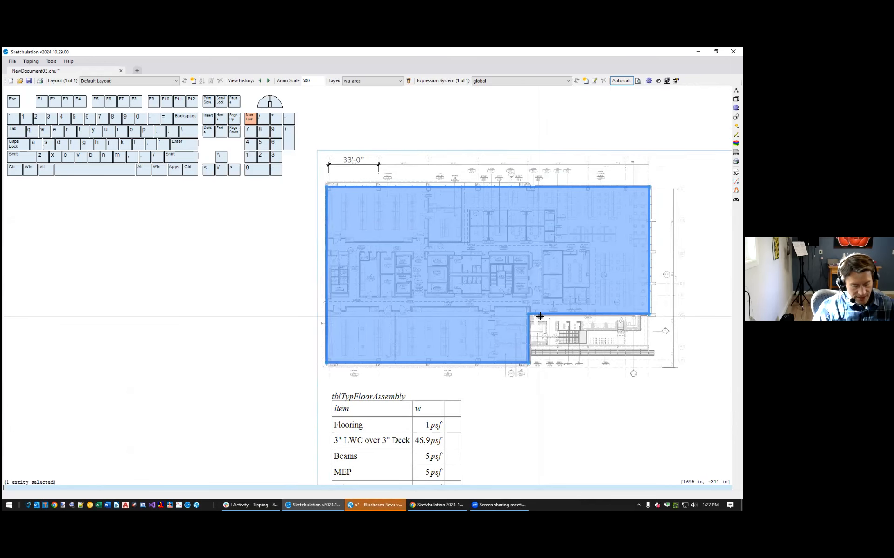
pyautogui.press('m')
pyautogui.press('o')
pyautogui.press('Return')
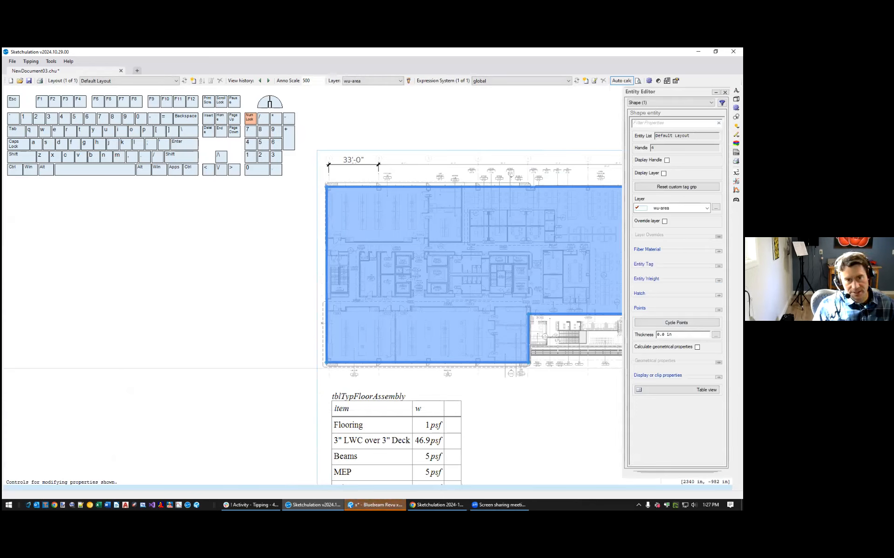
# In the outline's entity weight settings, set the element type to Area and the weight expression to w_typ_floor
pyautogui.click(719, 281)
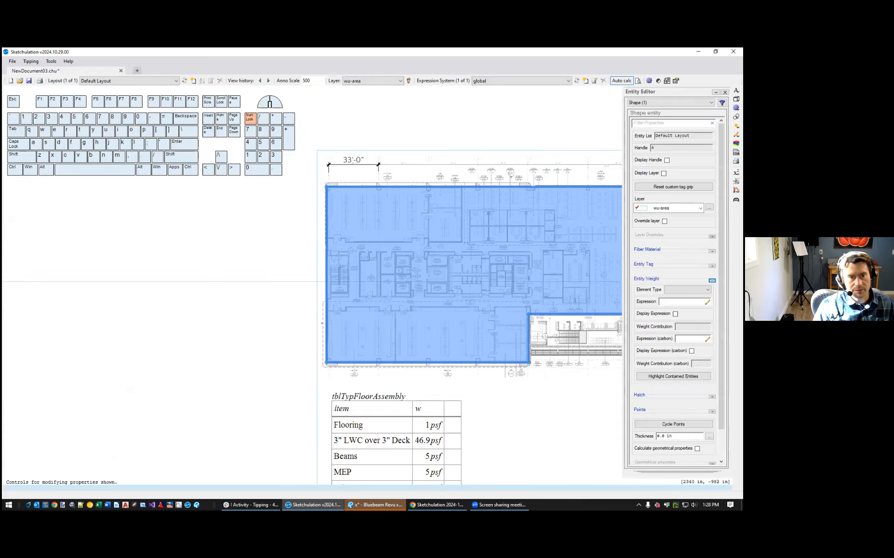
pyautogui.click(687, 290)
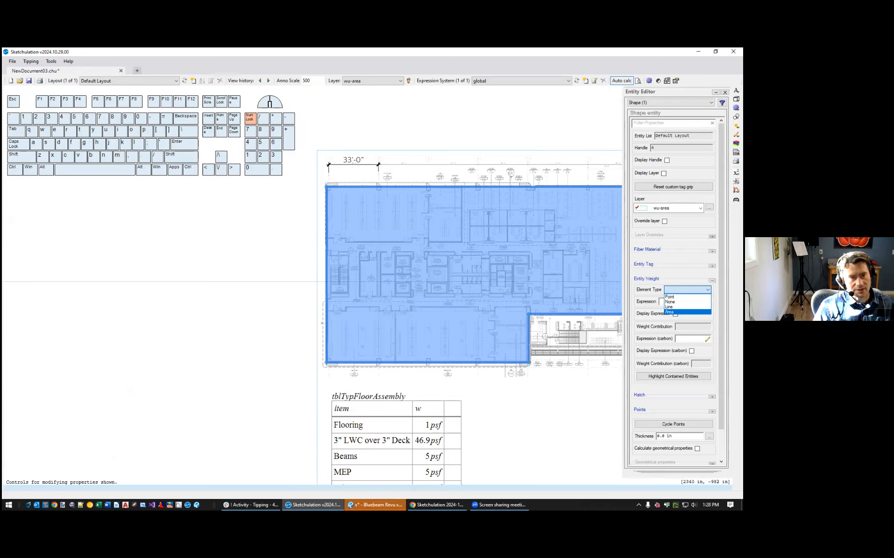
pyautogui.click(670, 312)
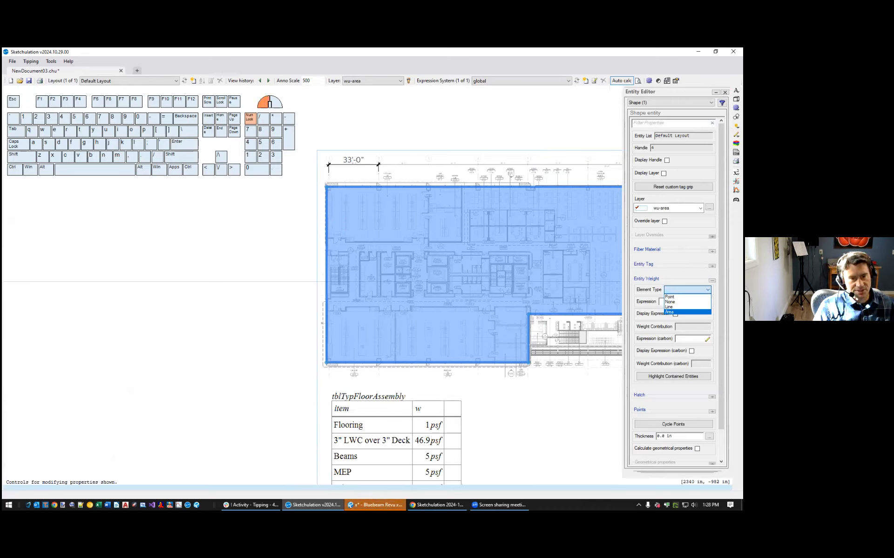
pyautogui.click(660, 302)
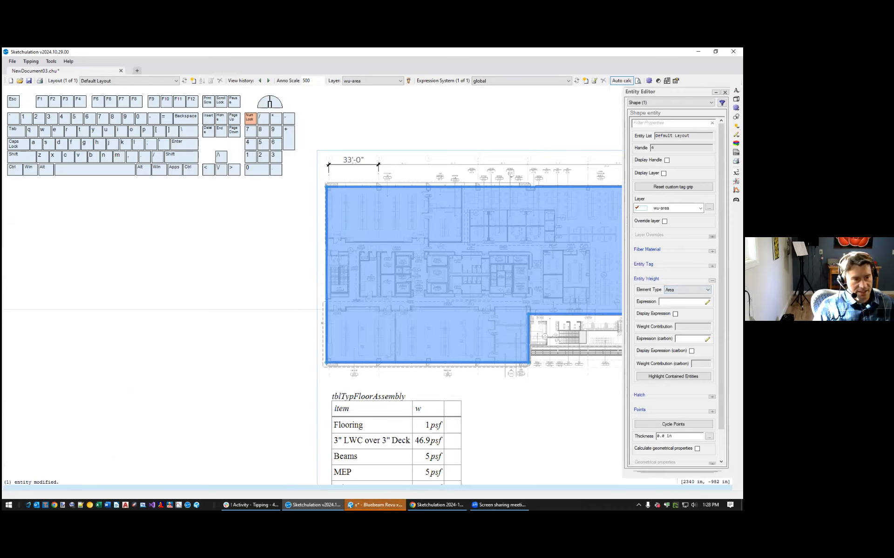
pyautogui.write('w')
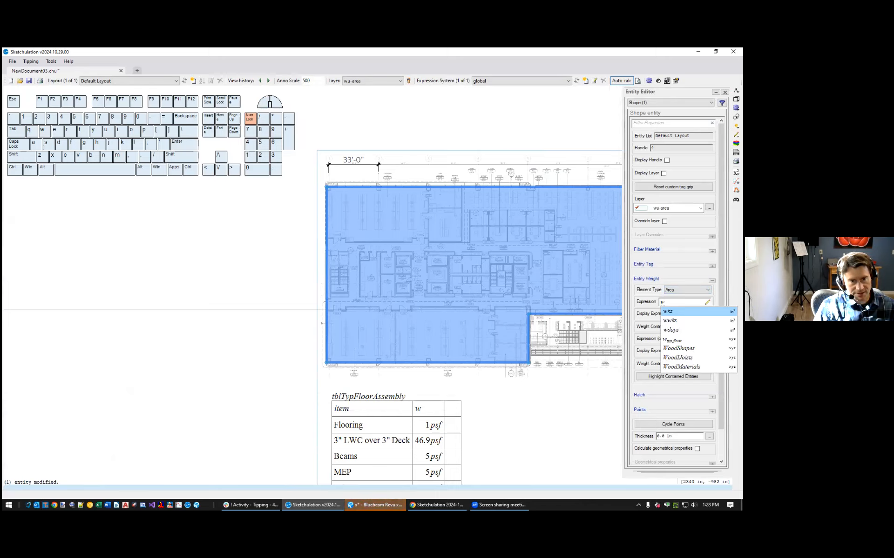
pyautogui.click(673, 340)
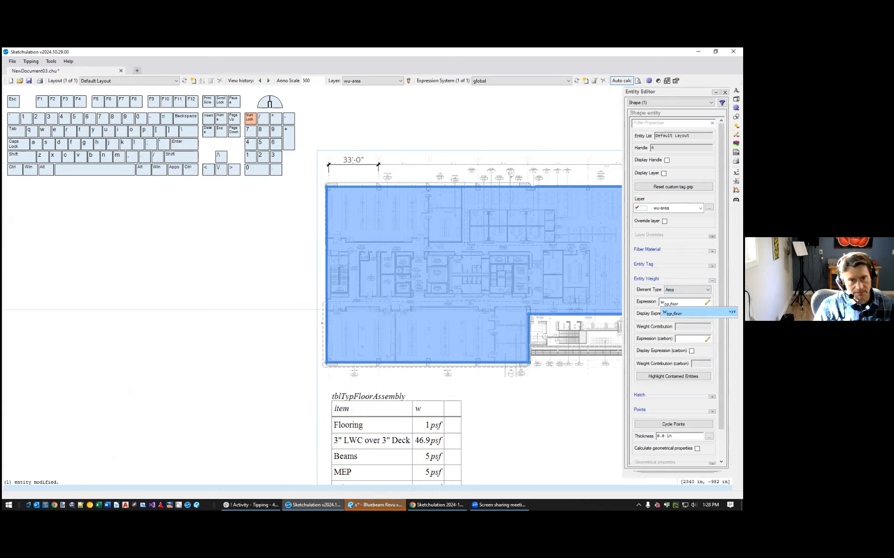
pyautogui.press('Escape')
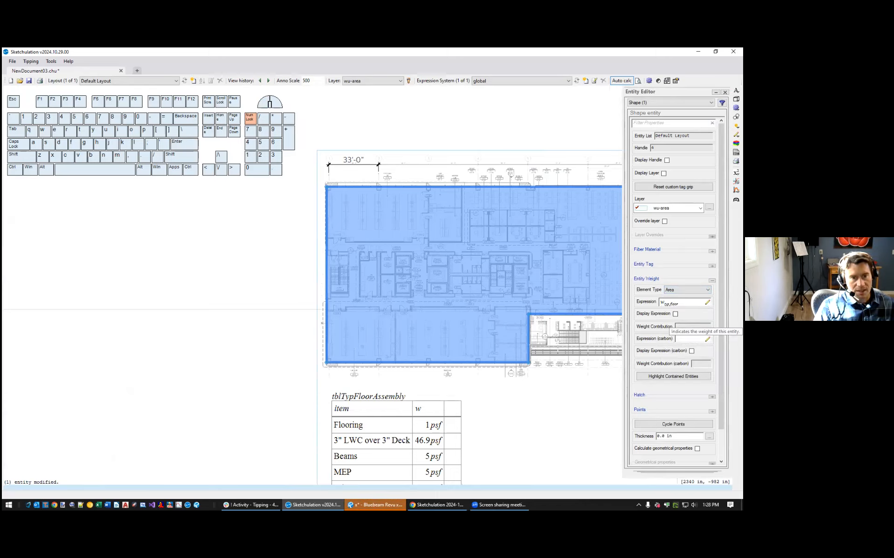
# Display the weight expression on the drawing and move its label slightly down and left, clear of the outline's bottom edge
pyautogui.click(675, 313)
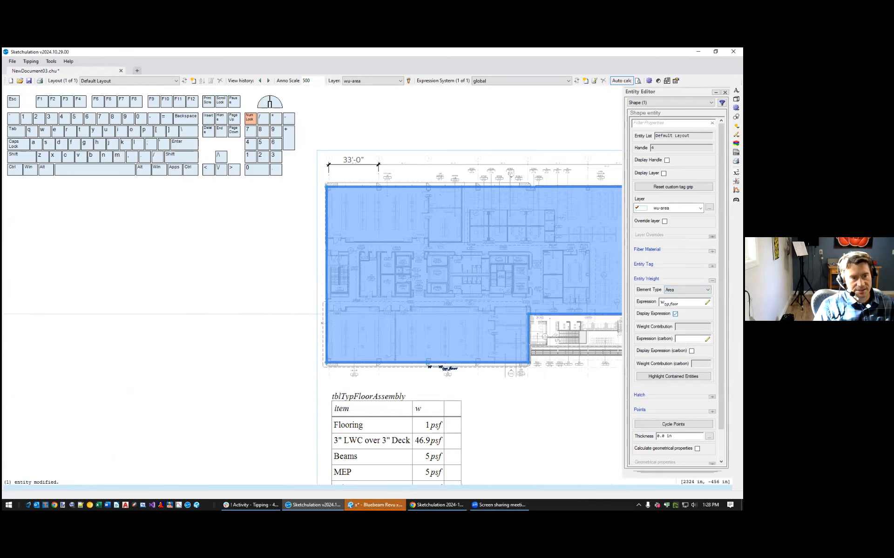
pyautogui.scroll(4, 508, 386)
pyautogui.press('Escape')
pyautogui.click(402, 335)
pyautogui.scroll(3, 334, 350)
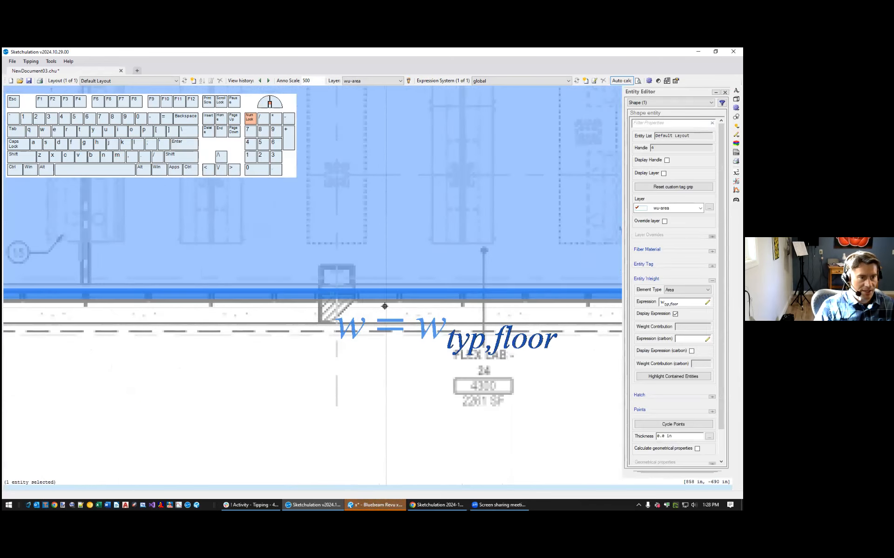
pyautogui.click(331, 308)
pyautogui.click(301, 344)
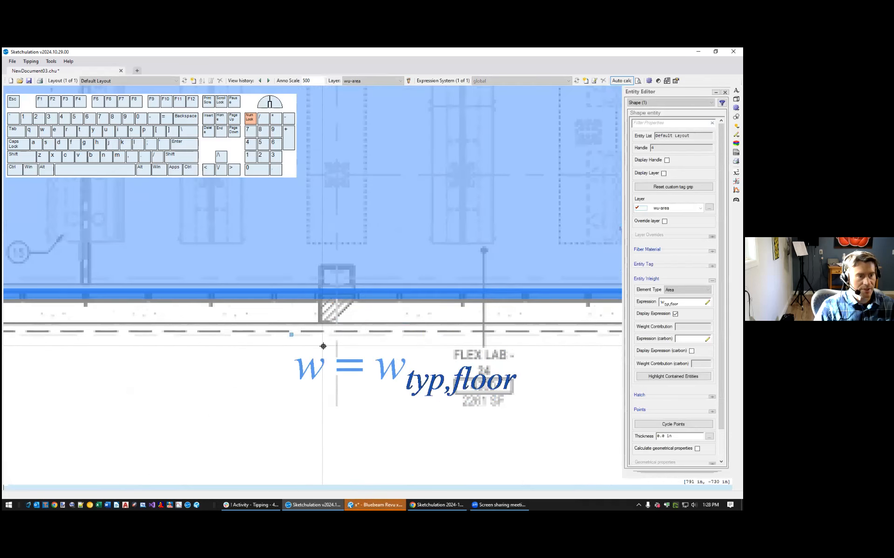
pyautogui.scroll(-4, 459, 391)
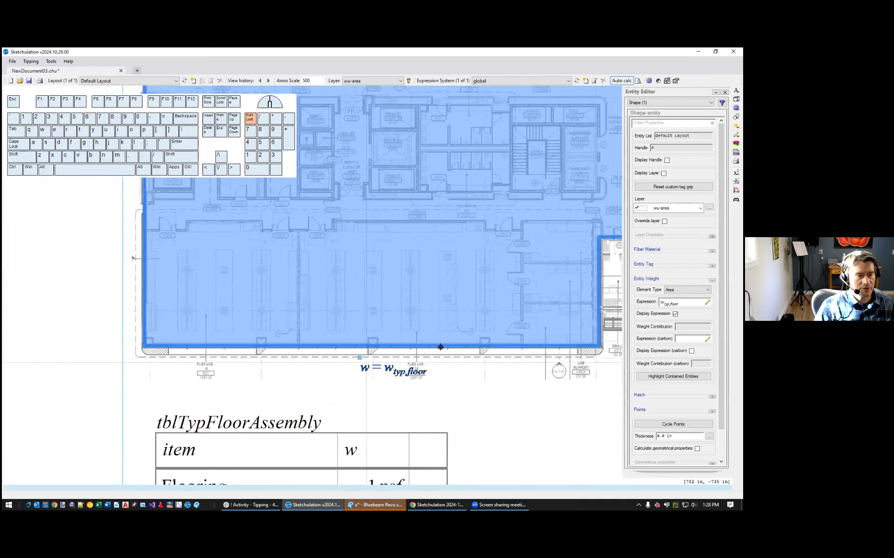
# Tag the floor plan's area shape as shpFloor and reselect it to check the tag label
pyautogui.press('Escape')
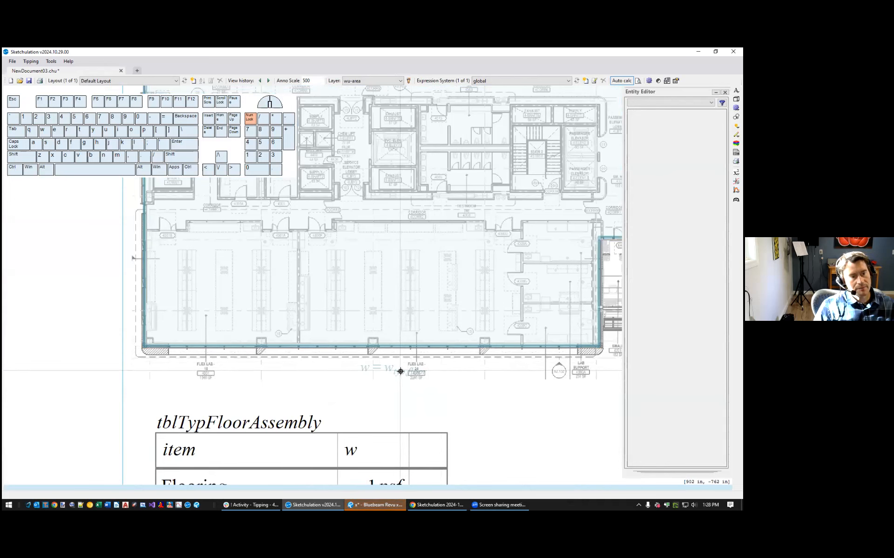
pyautogui.click(397, 347)
pyautogui.scroll(-2, 398, 347)
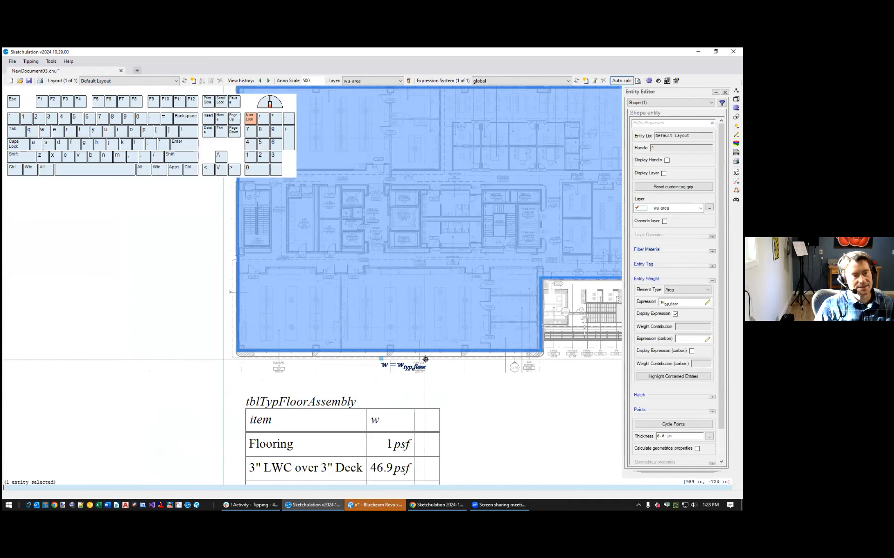
pyautogui.scroll(1, 469, 440)
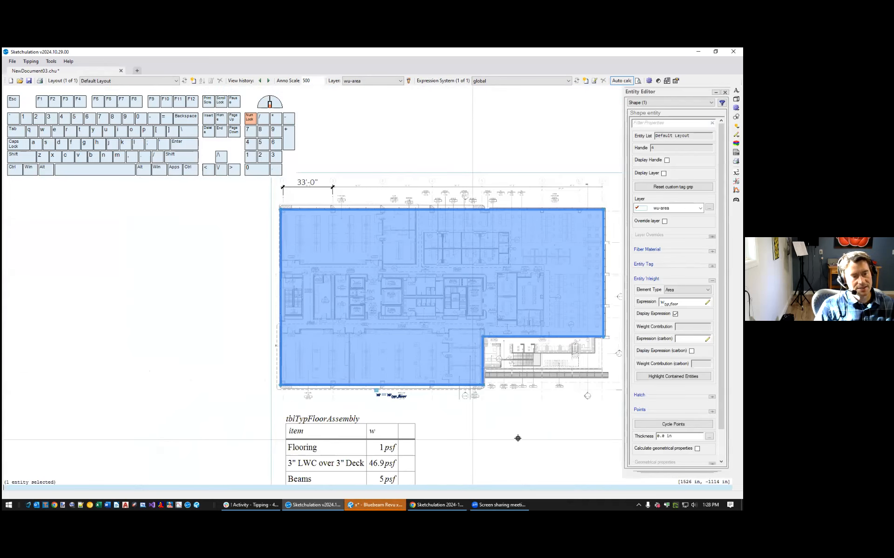
pyautogui.scroll(1, 489, 414)
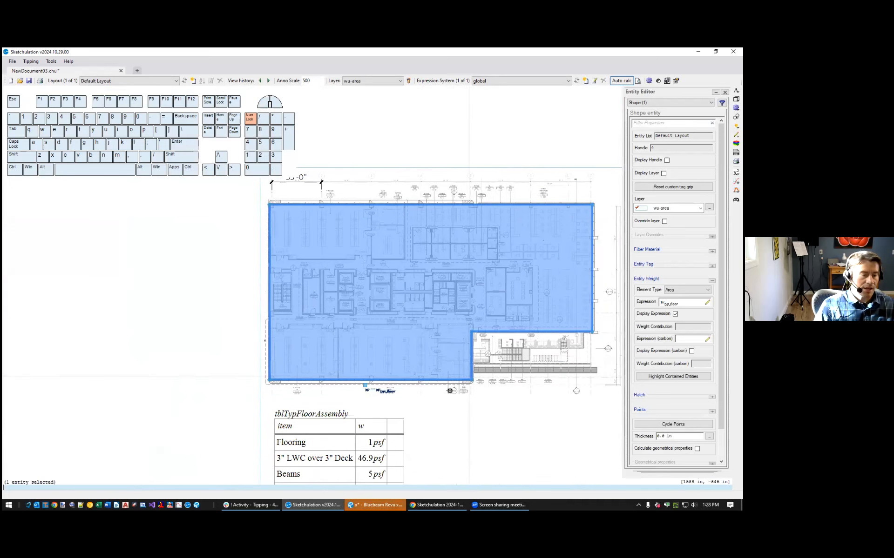
pyautogui.moveTo(449, 394); pyautogui.dragTo(442, 331, button='middle')
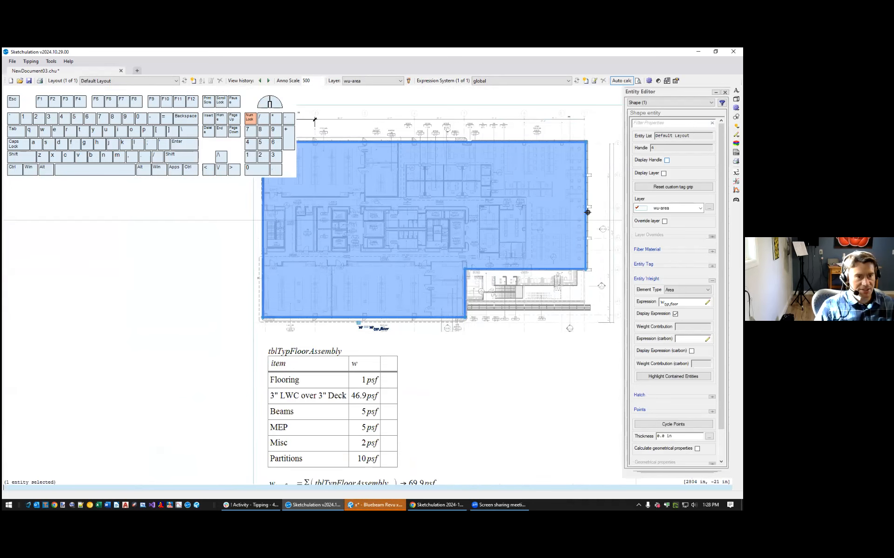
pyautogui.moveTo(477, 275); pyautogui.dragTo(480, 305, button='middle')
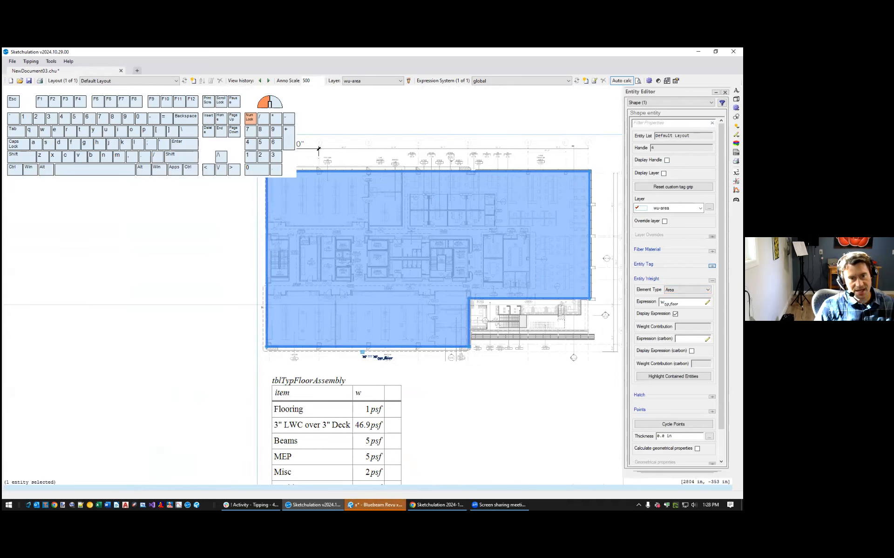
pyautogui.click(711, 266)
pyautogui.click(673, 297)
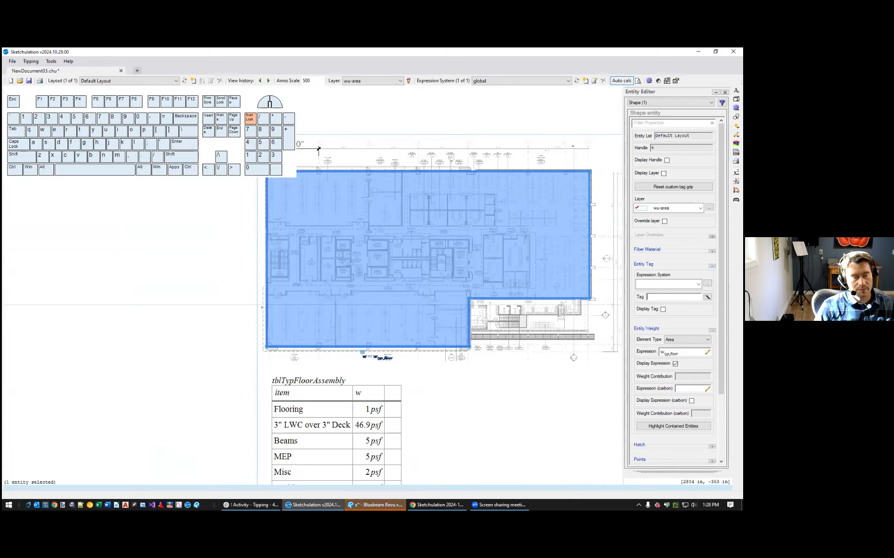
pyautogui.write('shp')
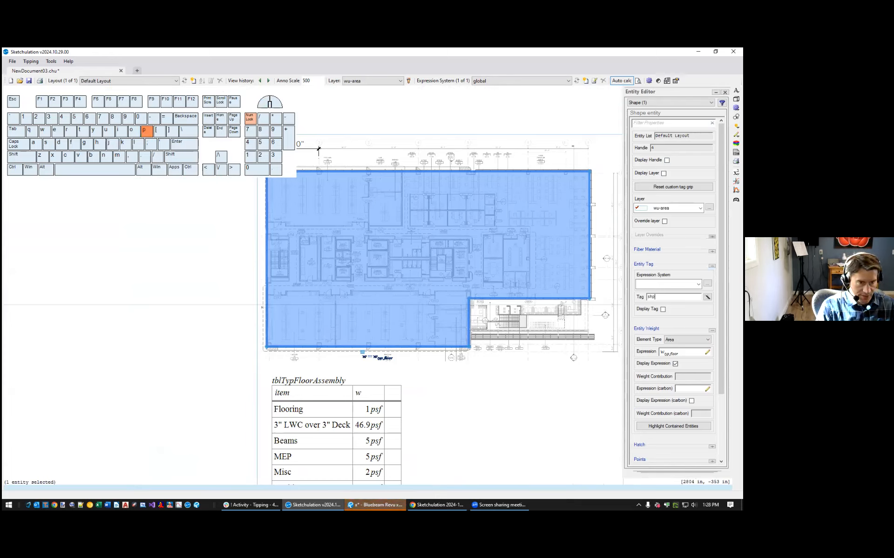
pyautogui.write('Floor')
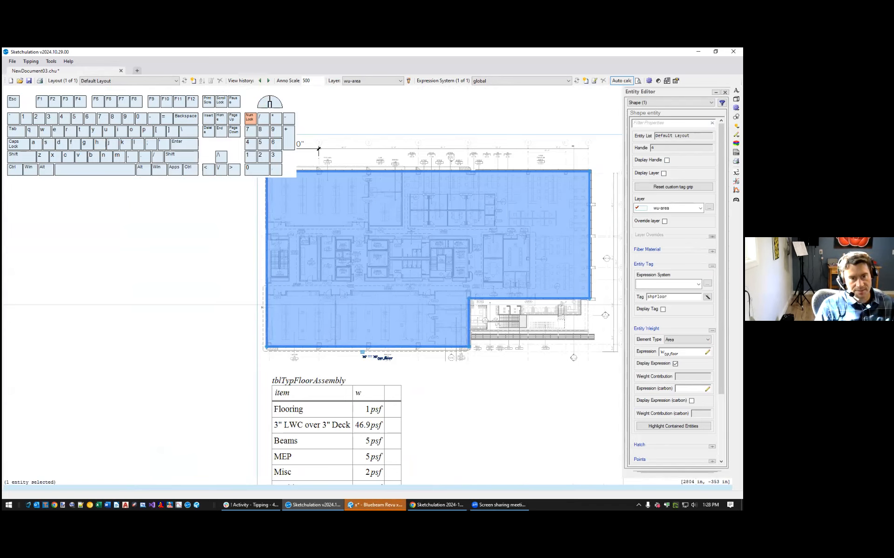
pyautogui.press('Escape')
pyautogui.scroll(2, 407, 335)
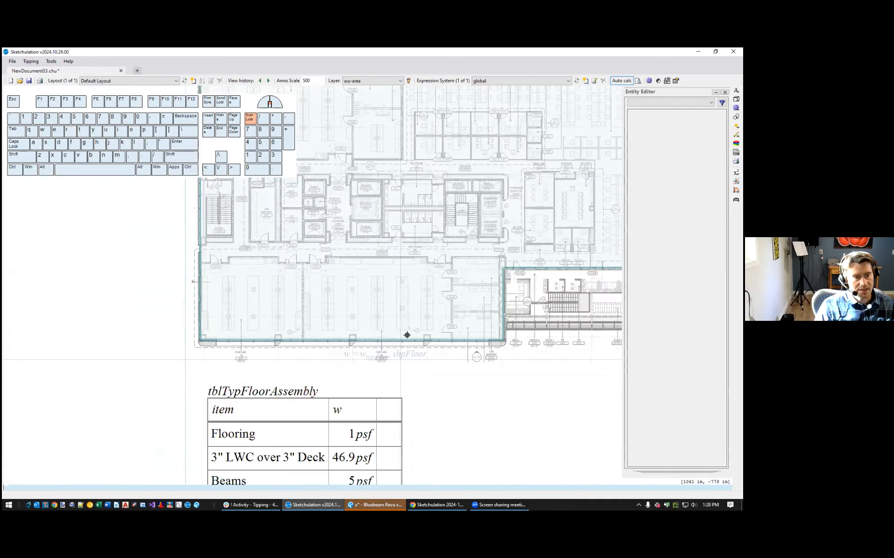
pyautogui.scroll(2, 403, 359)
pyautogui.click(409, 331)
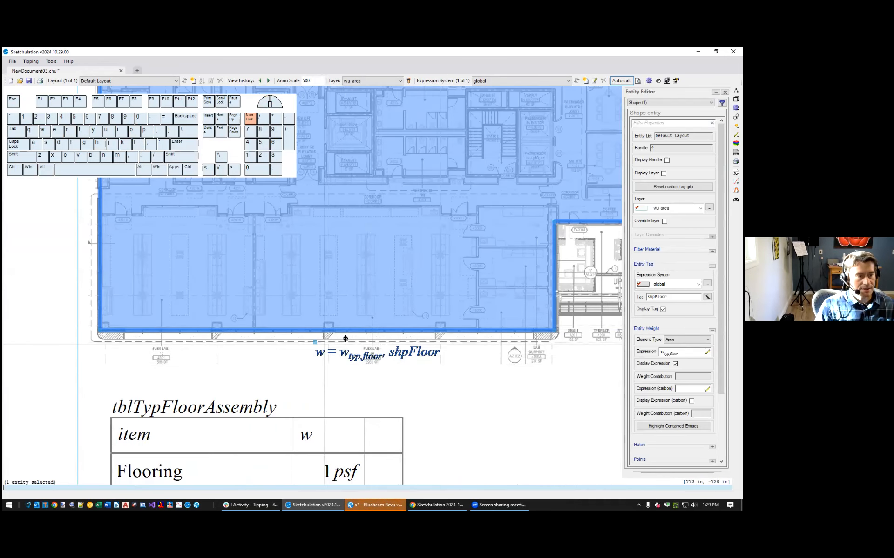
# Start an expression text below the floor plan, beside the tblTypFloorAssembly table, defining w_area
pyautogui.scroll(-2, 363, 358)
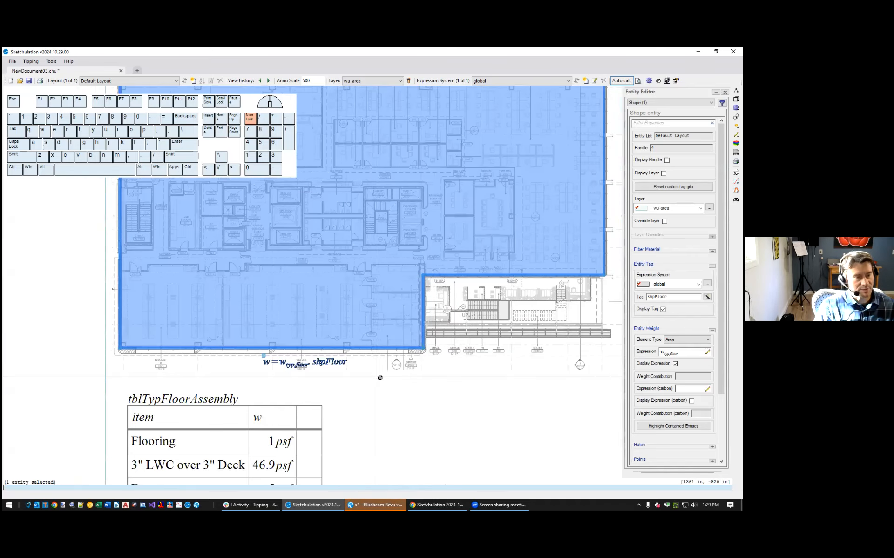
pyautogui.moveTo(392, 410); pyautogui.dragTo(335, 353, button='middle')
pyautogui.press('Escape')
pyautogui.write('xt')
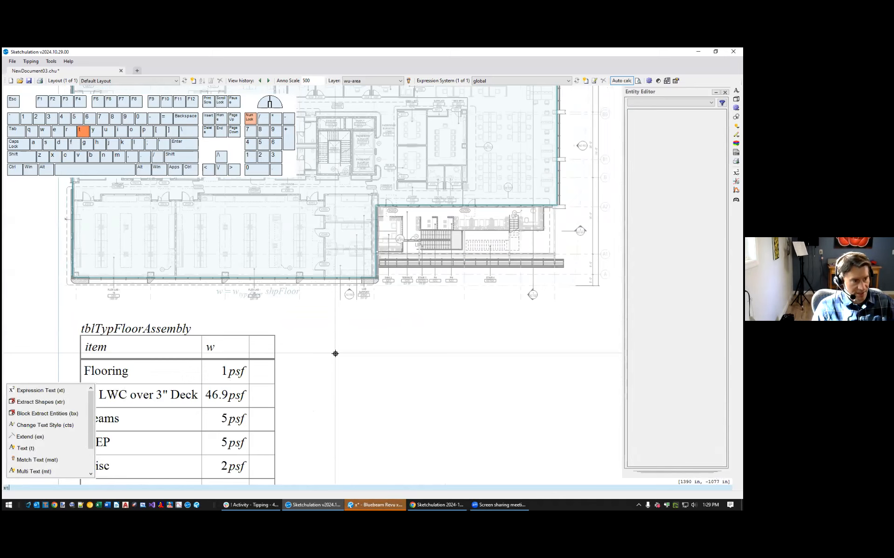
pyautogui.press('Return')
pyautogui.click(320, 347)
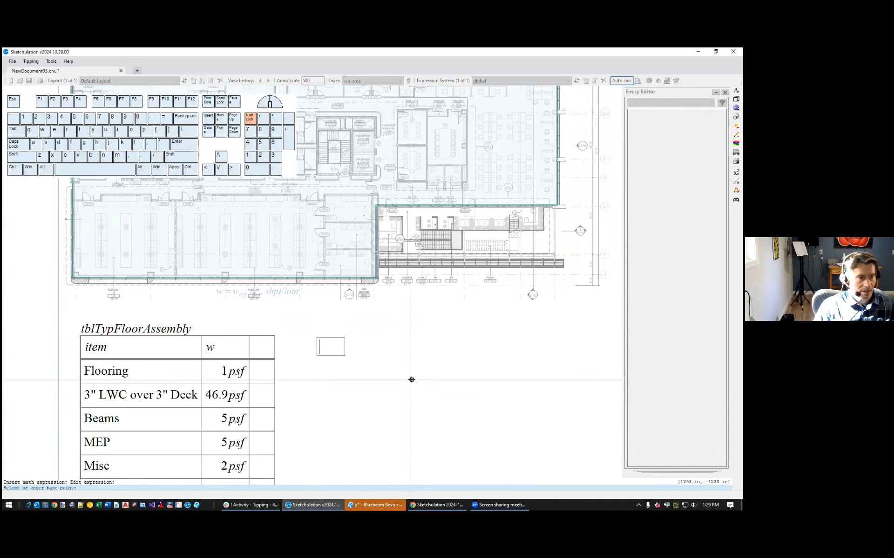
pyautogui.write('w_')
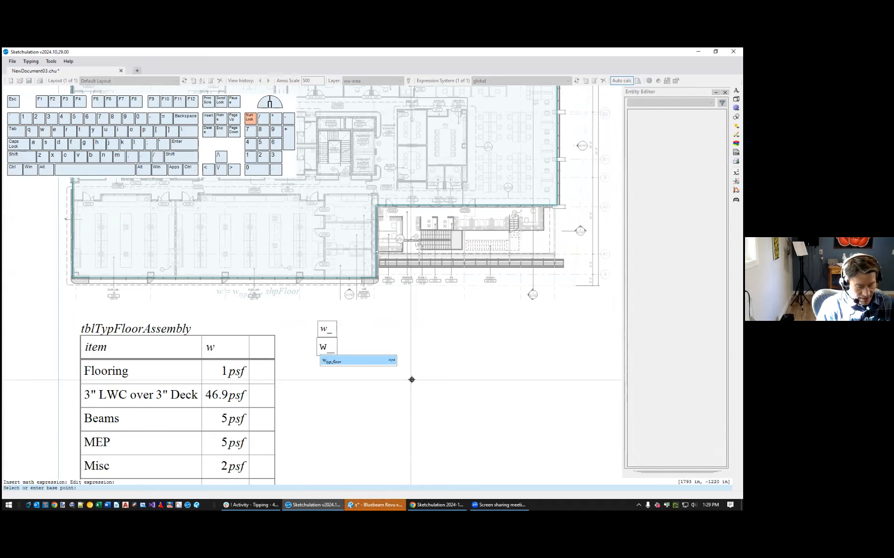
pyautogui.write('area=')
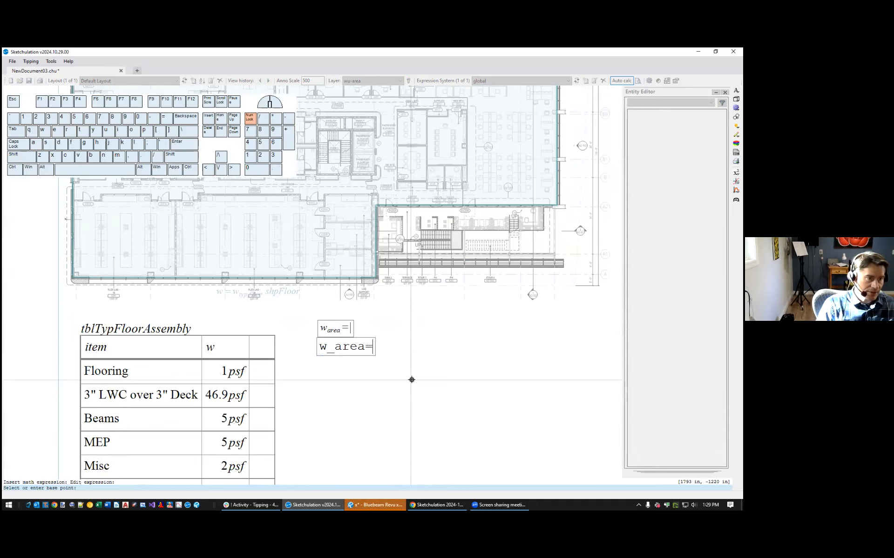
# Complete the w_area expression with entWeight(shpFloor) and the -> operator to evaluate the floor's total weight
pyautogui.write('ent')
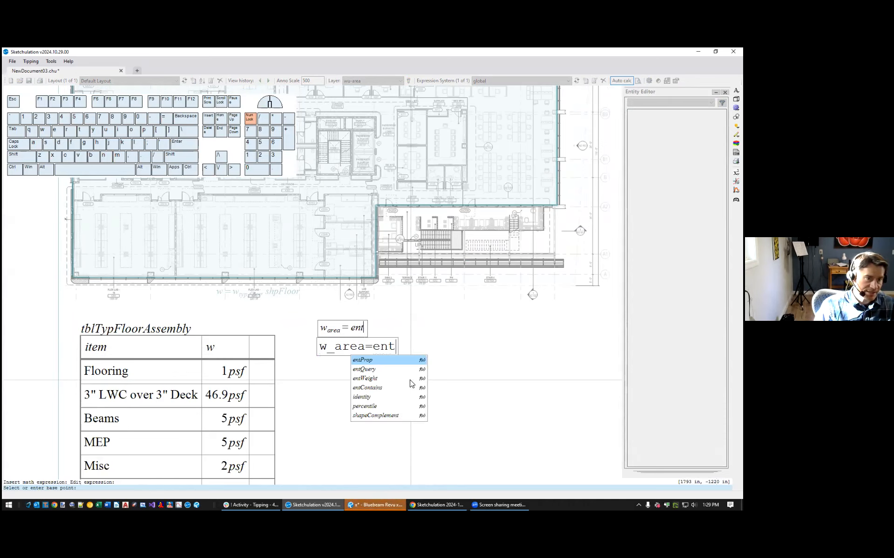
pyautogui.press('Down')
pyautogui.press('Tab')
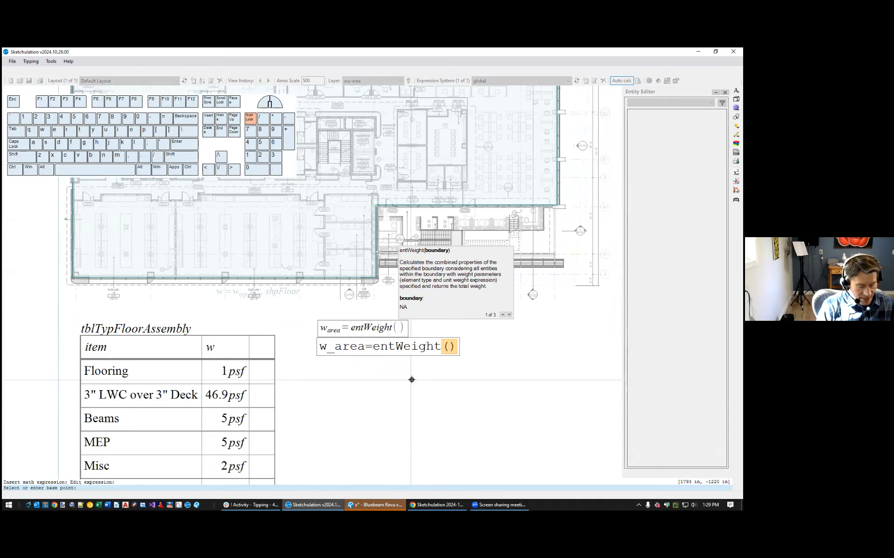
pyautogui.write('sh')
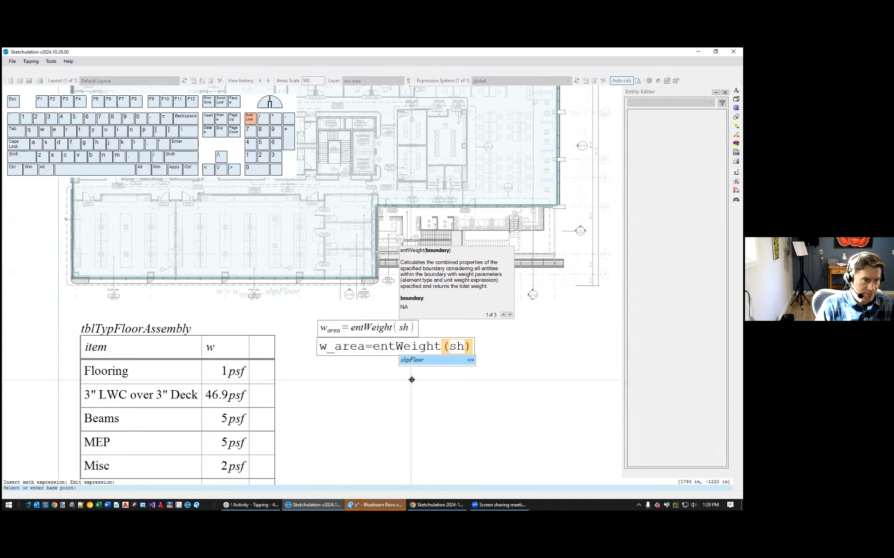
pyautogui.press('Tab')
pyautogui.press('End')
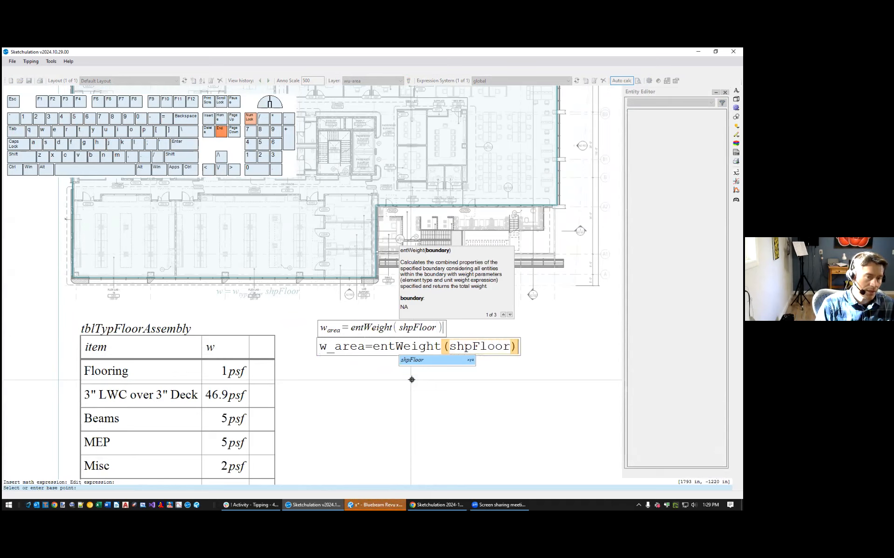
pyautogui.write('->')
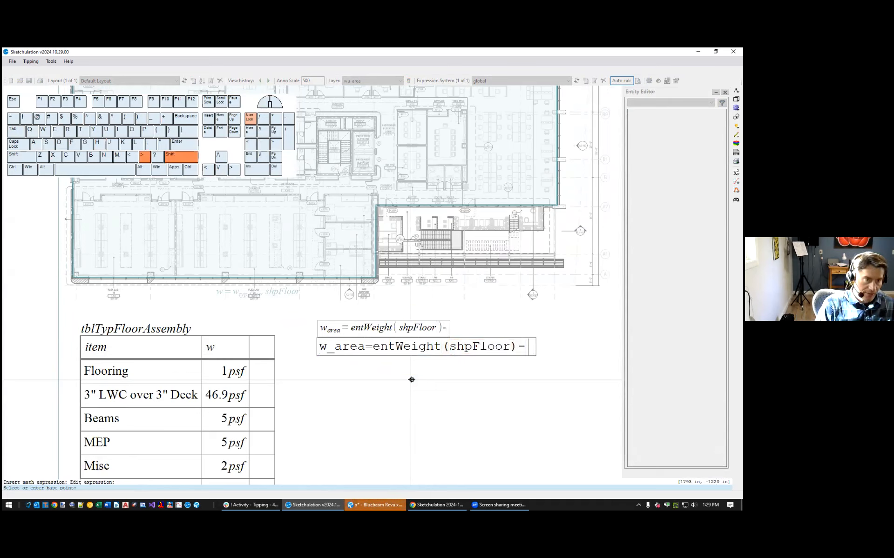
pyautogui.click(522, 380)
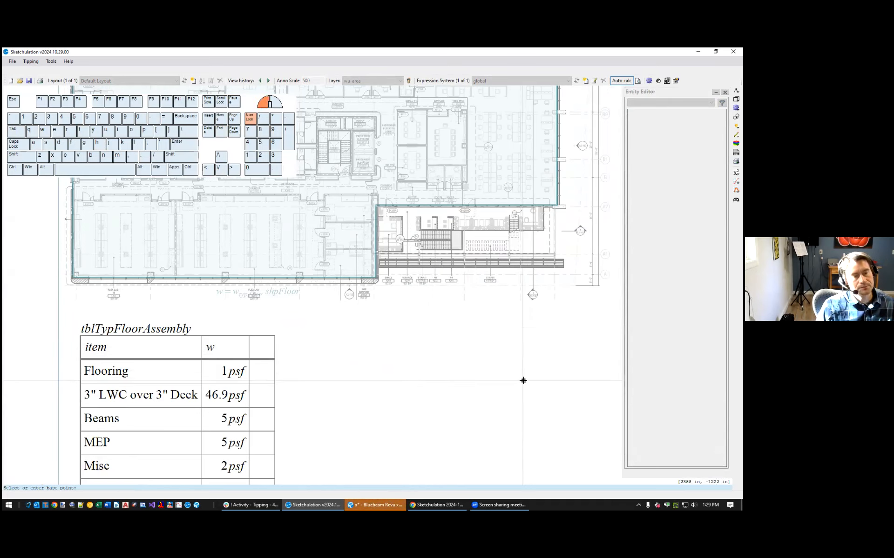
# Select the floor area shape to check its weight contribution against the w_area expression, then clear the selection
pyautogui.moveTo(464, 282); pyautogui.dragTo(368, 309, button='middle')
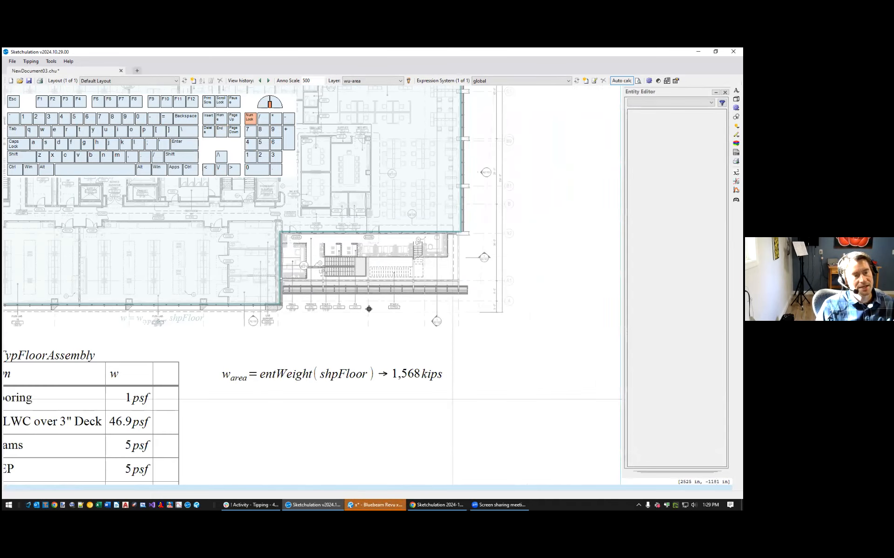
pyautogui.click(383, 233)
pyautogui.scroll(-4, 430, 269)
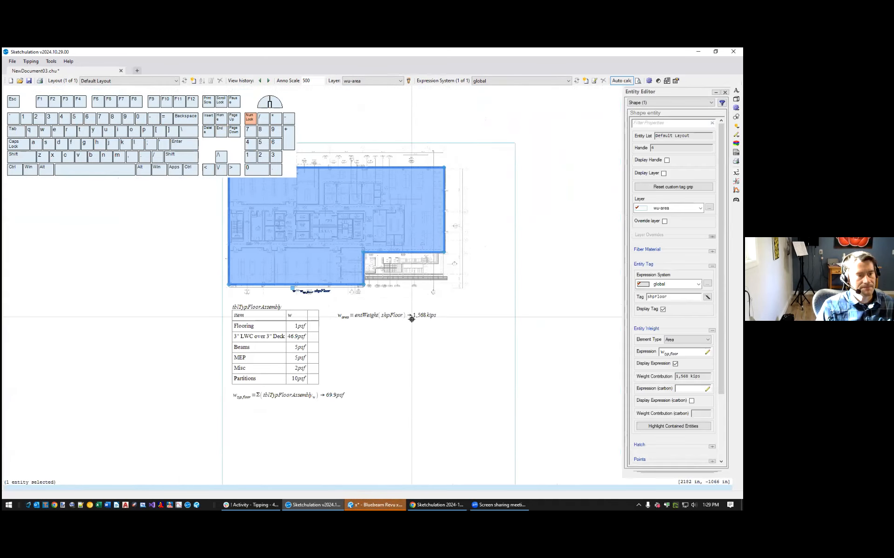
pyautogui.press('Escape')
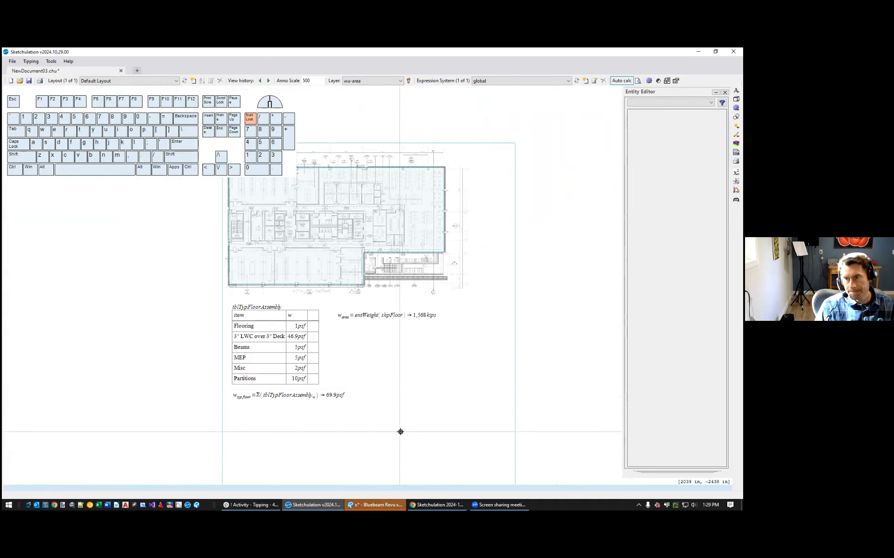
pyautogui.click(565, 390)
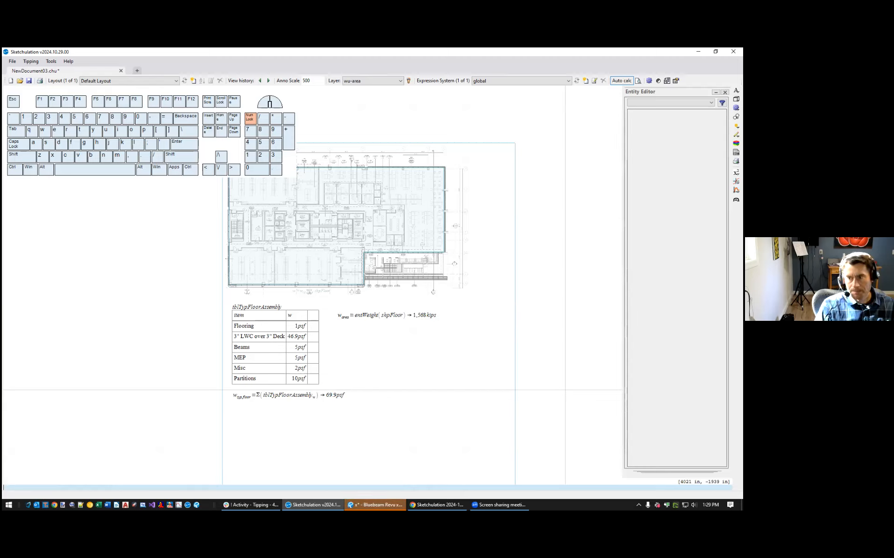
pyautogui.click(565, 390)
# Examine the floor plan, its shape outline and the w_area expression's properties
pyautogui.moveTo(366, 314); pyautogui.dragTo(389, 339, button='middle')
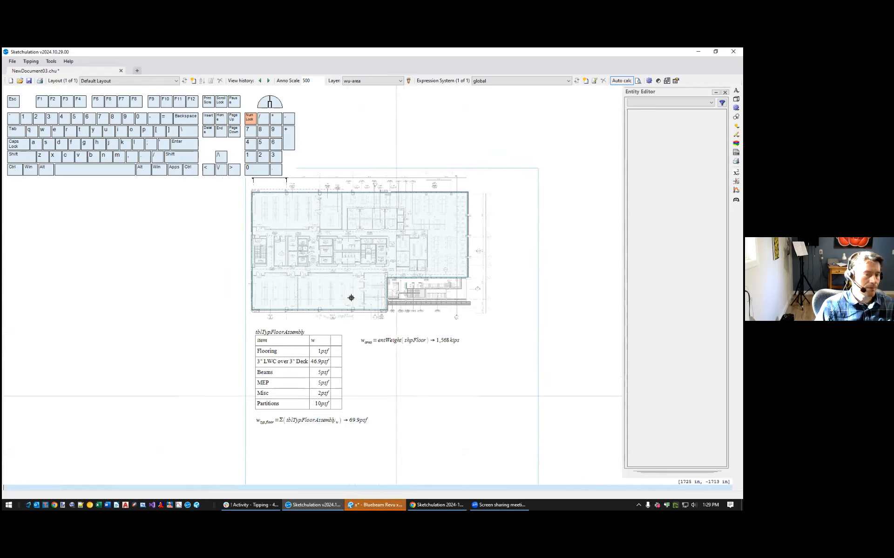
pyautogui.scroll(3, 414, 355)
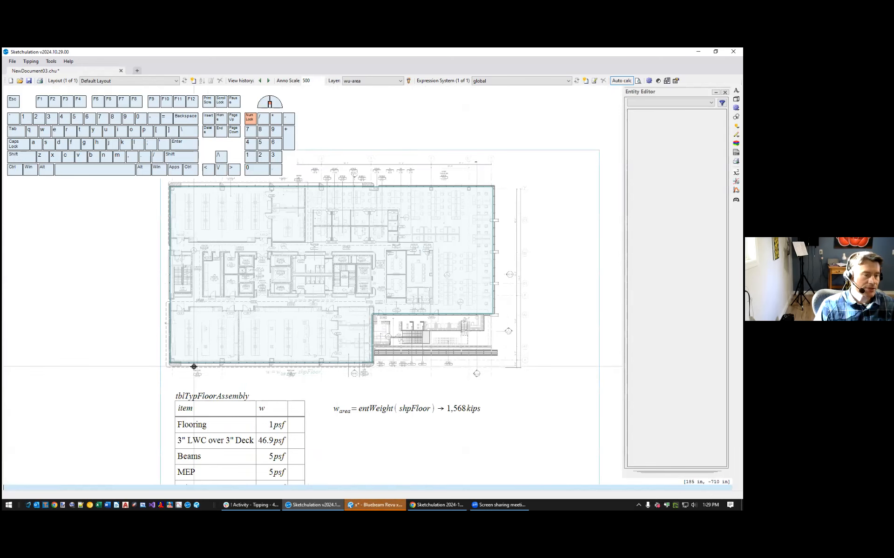
pyautogui.scroll(3, 193, 365)
pyautogui.scroll(-3, 488, 354)
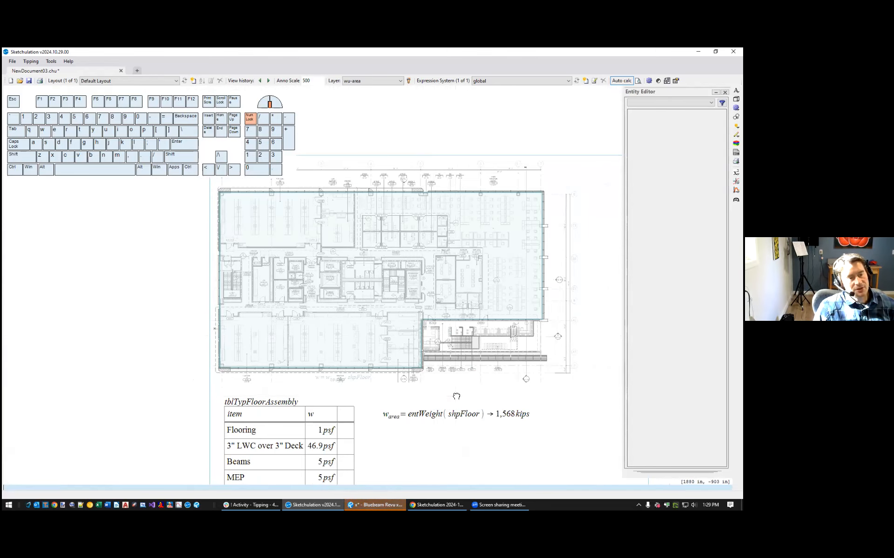
pyautogui.moveTo(456, 396); pyautogui.dragTo(456, 388, button='middle')
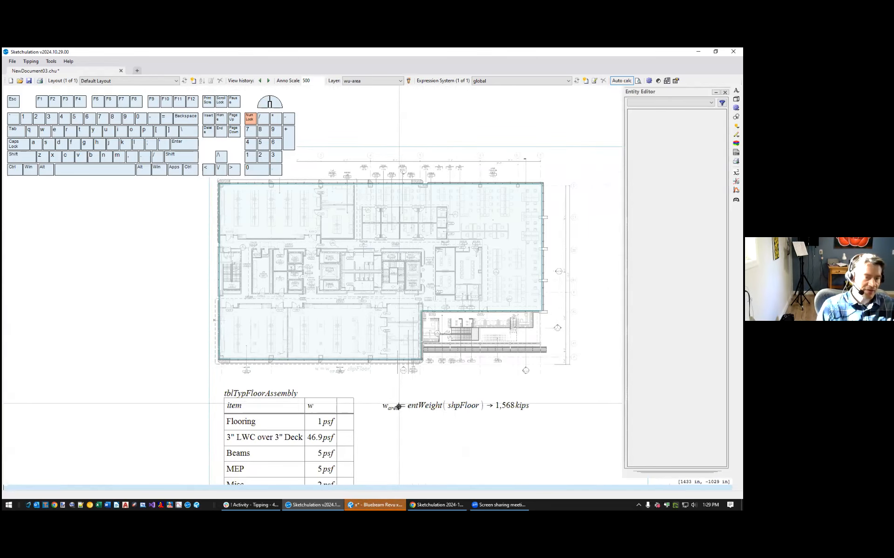
pyautogui.click(480, 408)
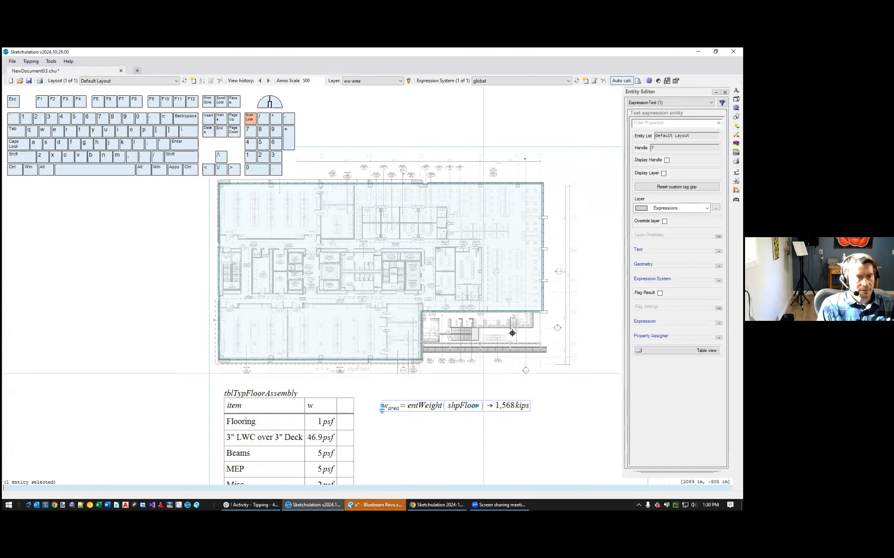
pyautogui.moveTo(373, 466); pyautogui.dragTo(370, 365, button='middle')
pyautogui.moveTo(502, 274); pyautogui.dragTo(493, 354, button='middle')
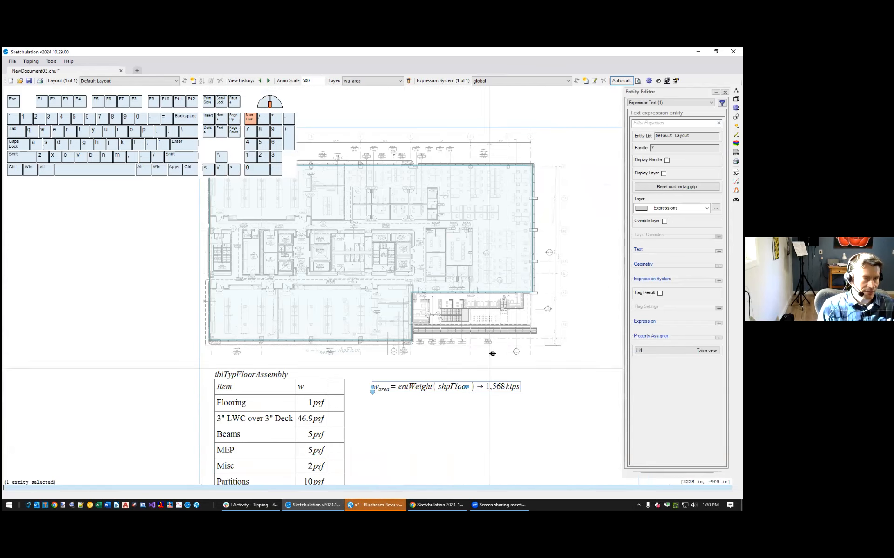
pyautogui.scroll(3, 359, 335)
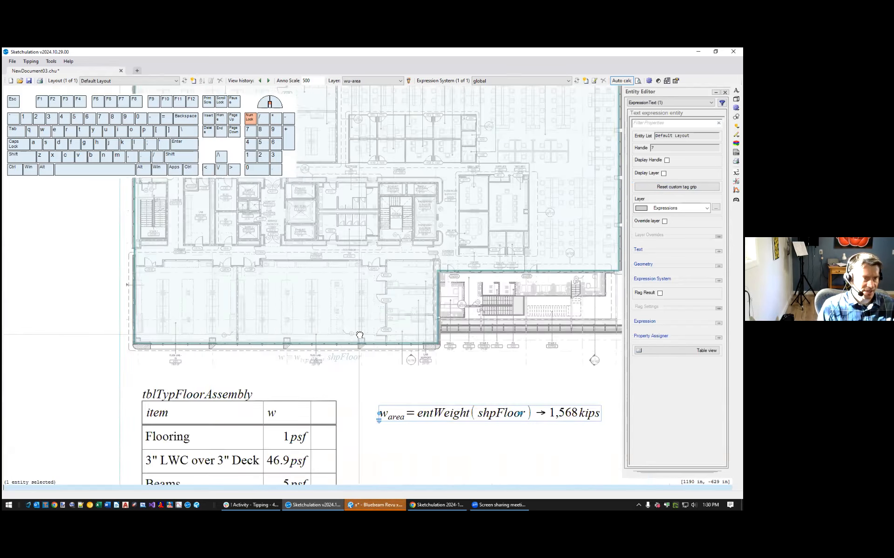
pyautogui.press('Escape')
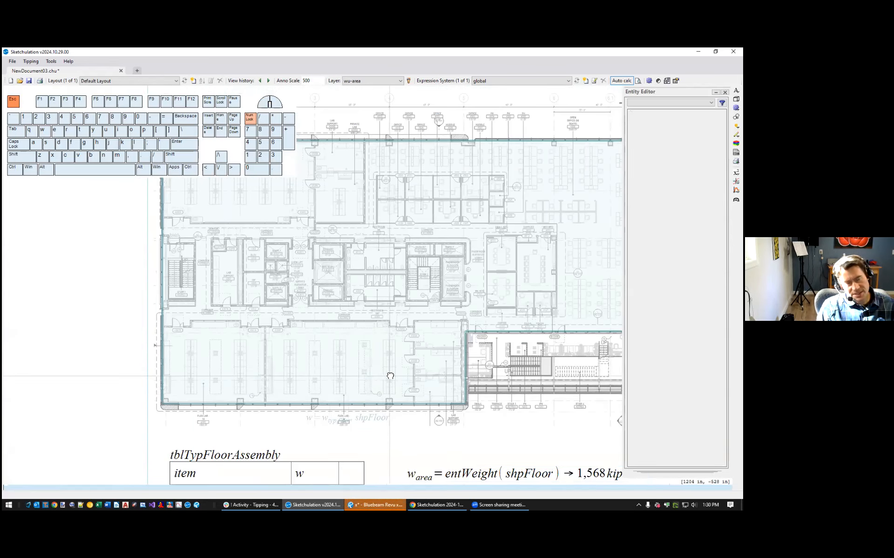
pyautogui.moveTo(389, 378); pyautogui.dragTo(348, 358, button='middle')
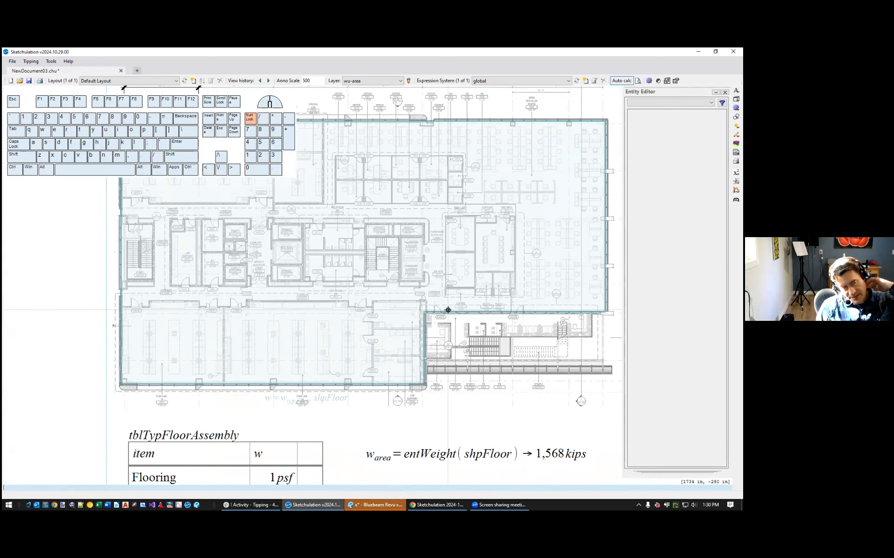
# Close the Entity Editor beside the floor plan
pyautogui.moveTo(464, 297); pyautogui.dragTo(454, 364, button='middle')
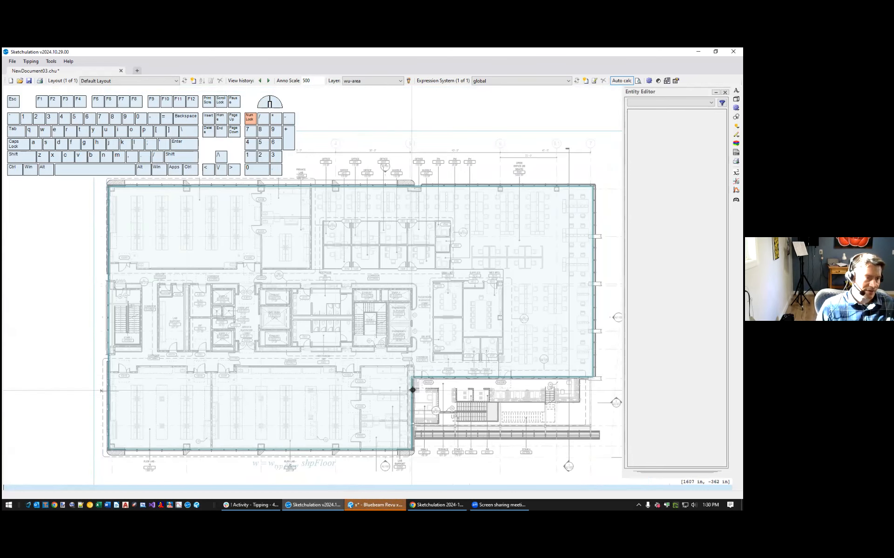
pyautogui.moveTo(502, 387)
pyautogui.mouseDown(button='middle')
pyautogui.moveTo(463, 382)
pyautogui.moveTo(510, 381)
pyautogui.mouseUp(button='middle')
pyautogui.click(724, 92)
pyautogui.moveTo(409, 410); pyautogui.dragTo(487, 400, button='middle')
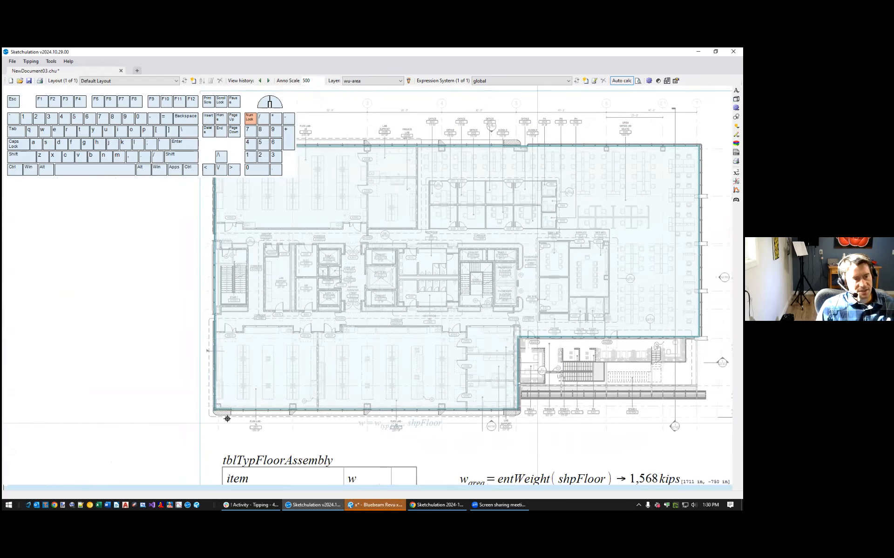
# Offset the floor area shape slightly outward to create a second outline around the building perimeter
pyautogui.click(404, 409)
pyautogui.moveTo(537, 423); pyautogui.dragTo(551, 441, button='middle')
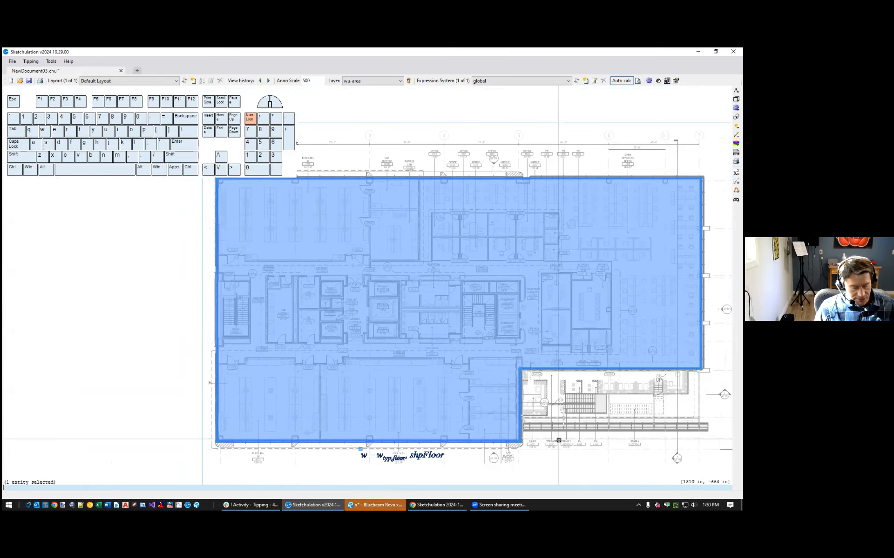
pyautogui.press('Escape')
pyautogui.write('off')
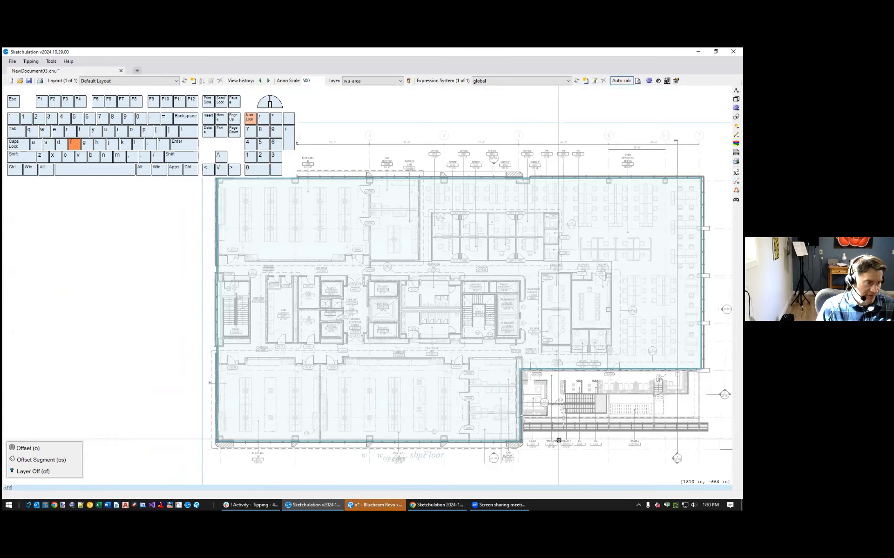
pyautogui.click(33, 446)
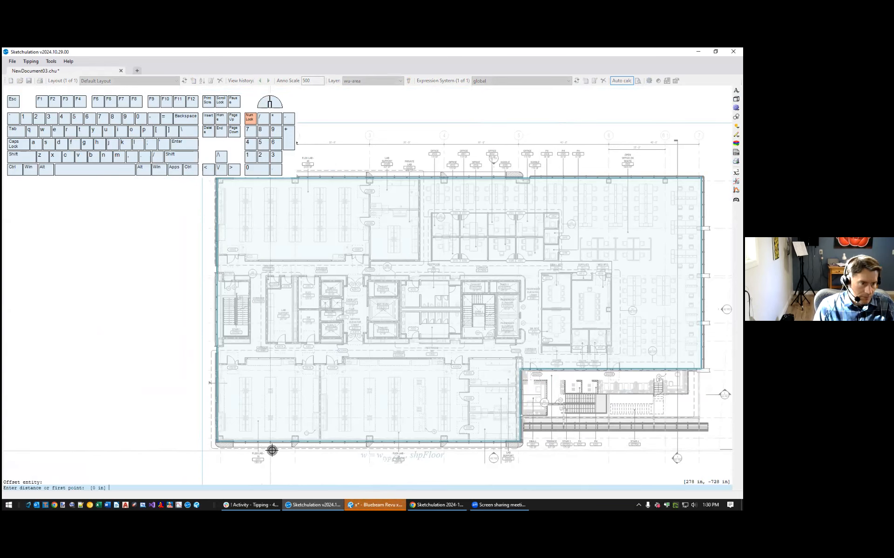
pyautogui.click(272, 450)
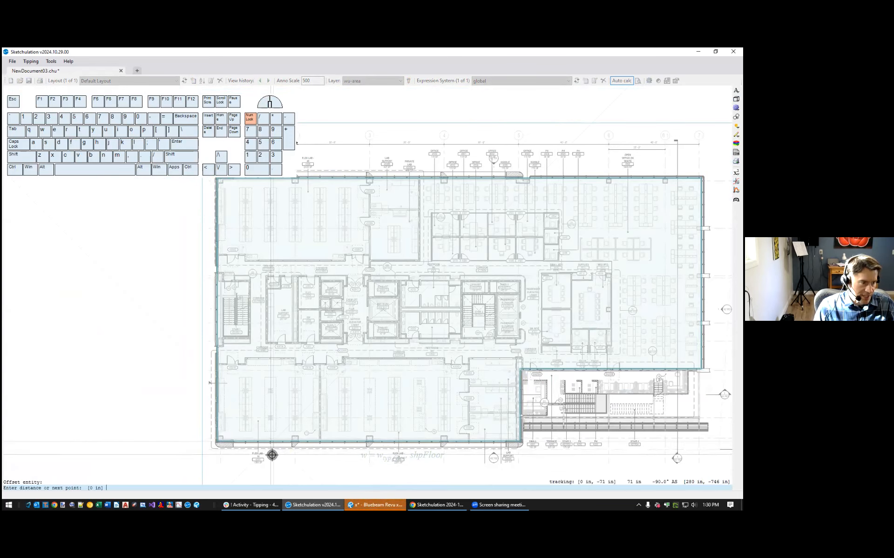
pyautogui.click(273, 450)
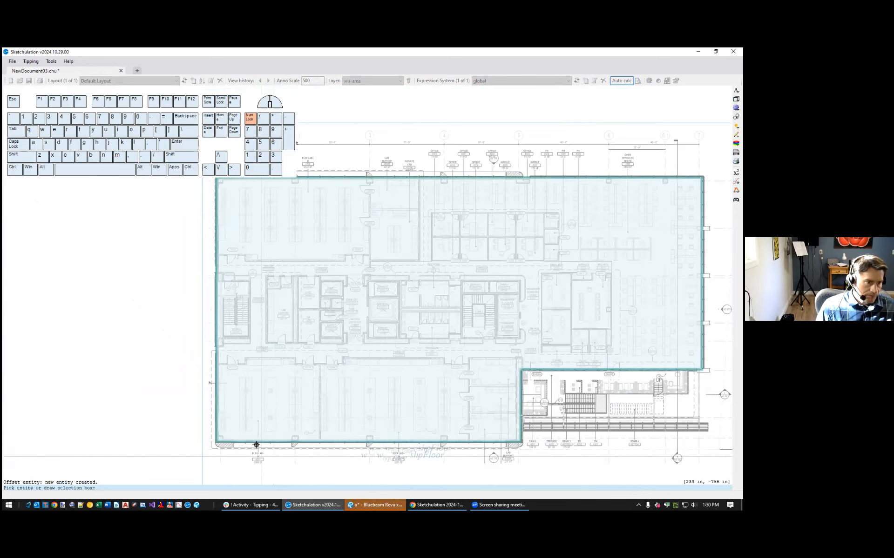
pyautogui.scroll(5, 256, 445)
pyautogui.press('Escape')
# Select only the new outer offset shape and clear its duplicate shpFloor tag in its entity properties
pyautogui.click(257, 419)
pyautogui.scroll(2, 259, 416)
pyautogui.press('Escape')
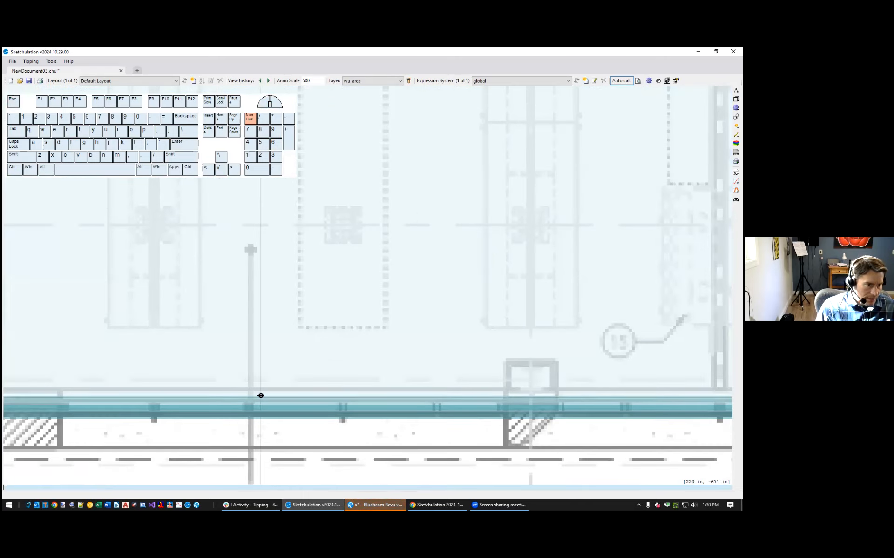
pyautogui.click(254, 416)
pyautogui.scroll(-3, 255, 424)
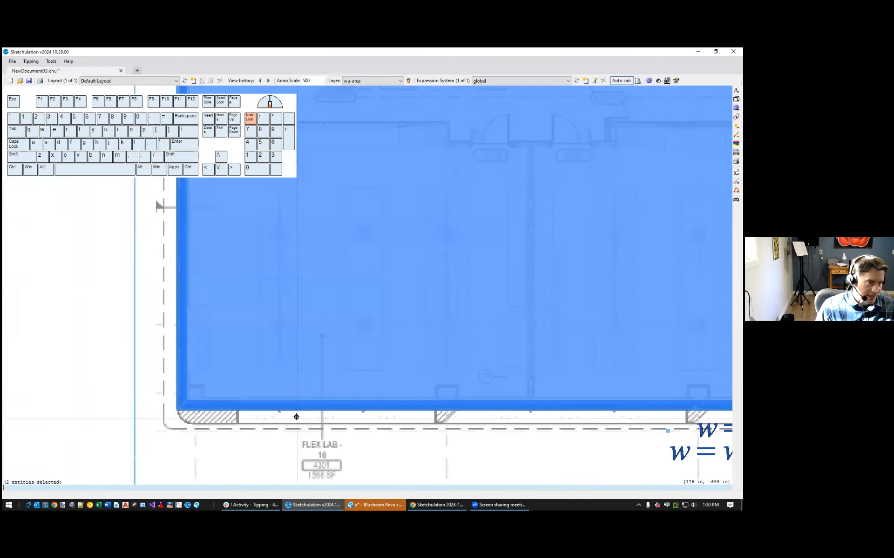
pyautogui.click(256, 407)
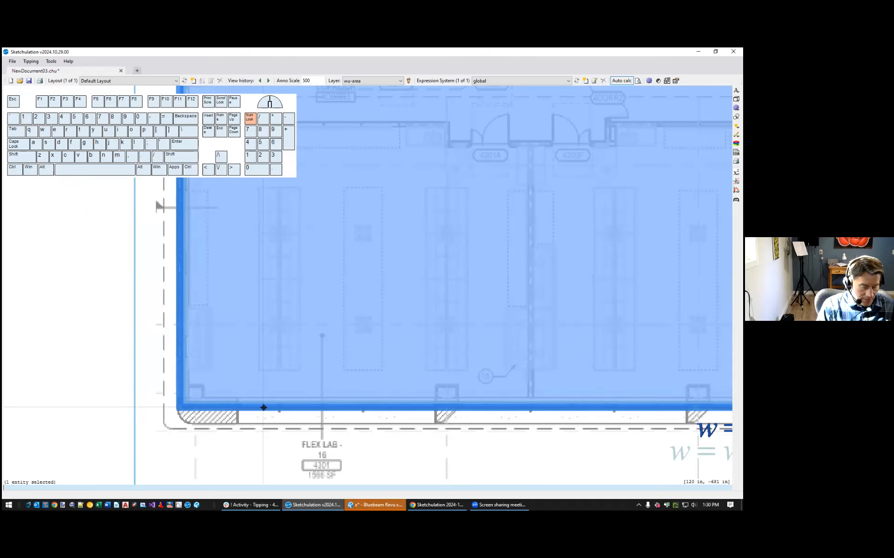
pyautogui.scroll(-3, 311, 365)
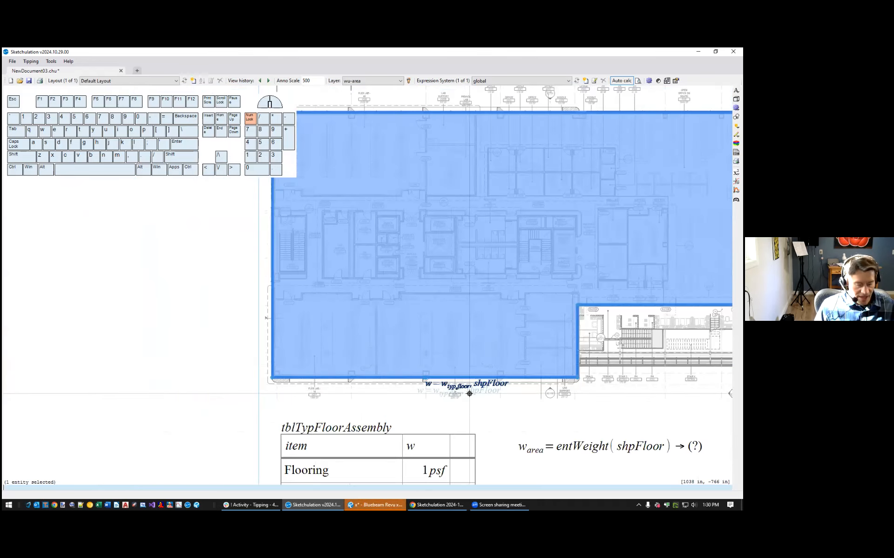
pyautogui.write('mo')
pyautogui.press('Return')
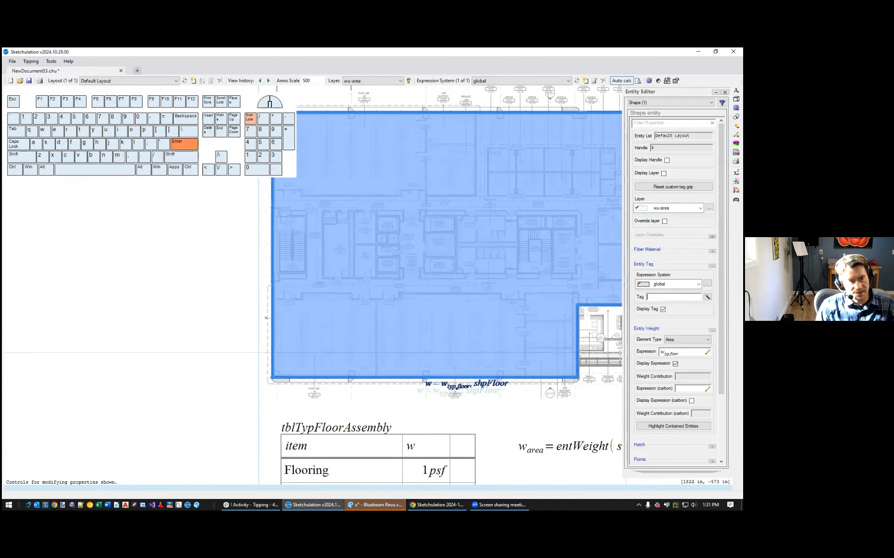
pyautogui.moveTo(504, 386); pyautogui.dragTo(308, 421, button='middle')
# Create a layer named wu-lines, make it current and vary its line colour by hue
pyautogui.write('l')
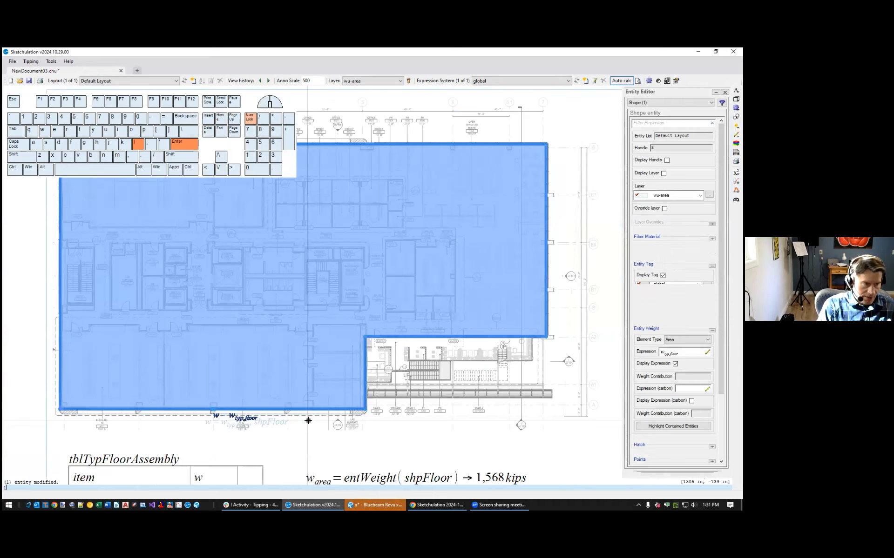
pyautogui.press('Return')
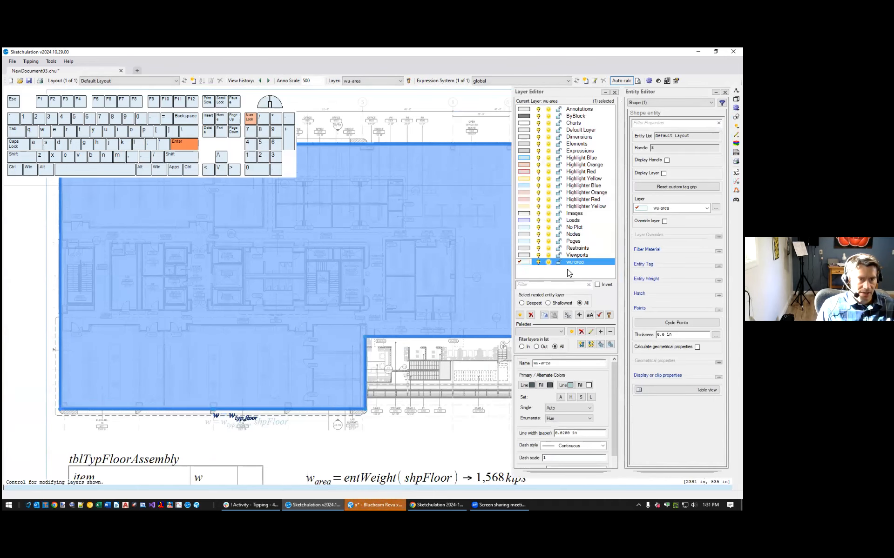
pyautogui.click(520, 316)
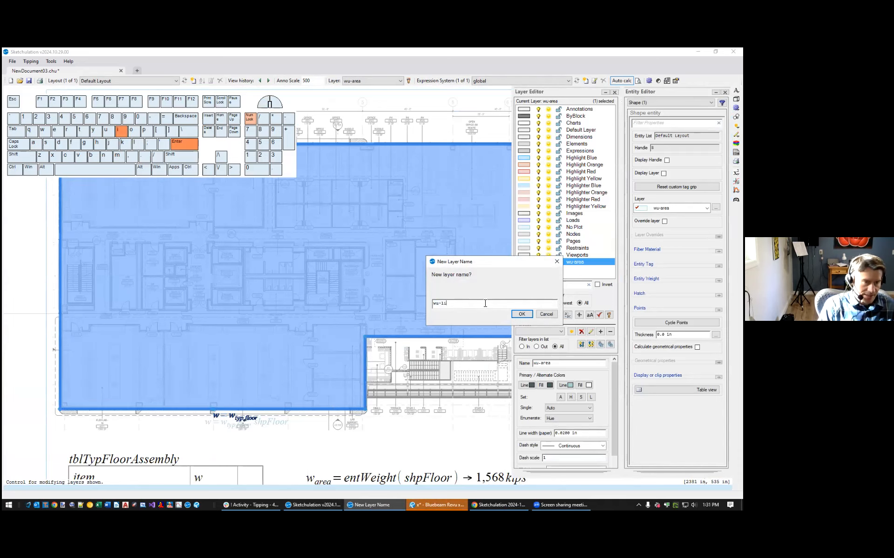
pyautogui.click(528, 316)
pyautogui.click(572, 397)
pyautogui.moveTo(571, 315); pyautogui.dragTo(582, 314)
pyautogui.click(575, 397)
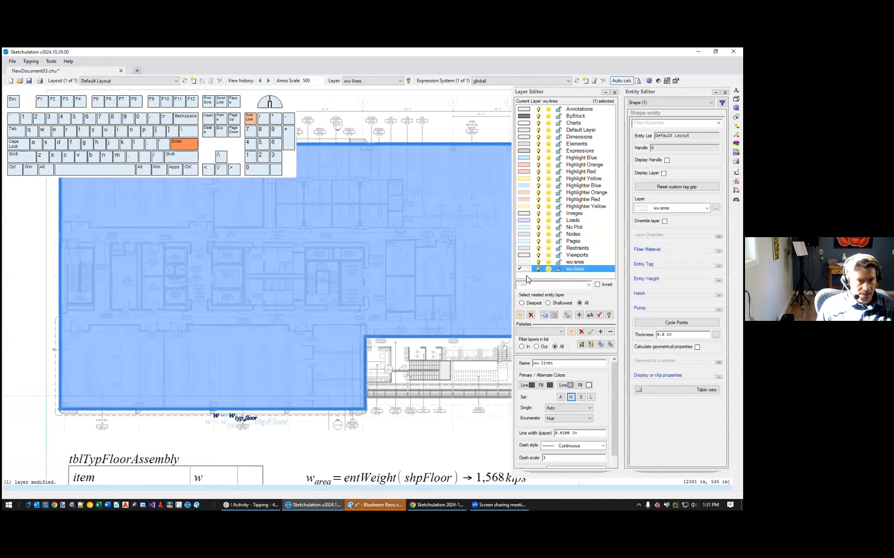
# Assign the outer offset shape to the wu-lines layer and set its hatch pattern to None
pyautogui.click(527, 270)
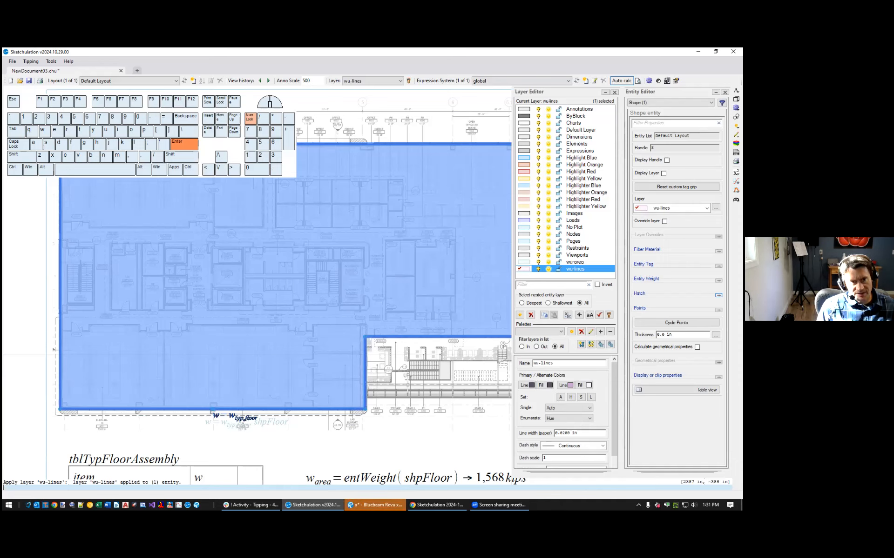
pyautogui.click(718, 295)
pyautogui.click(691, 306)
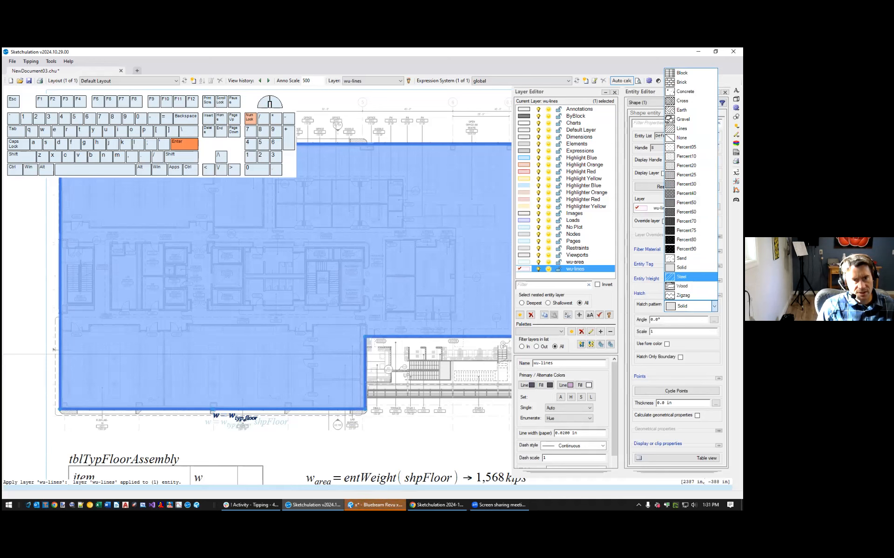
pyautogui.click(682, 138)
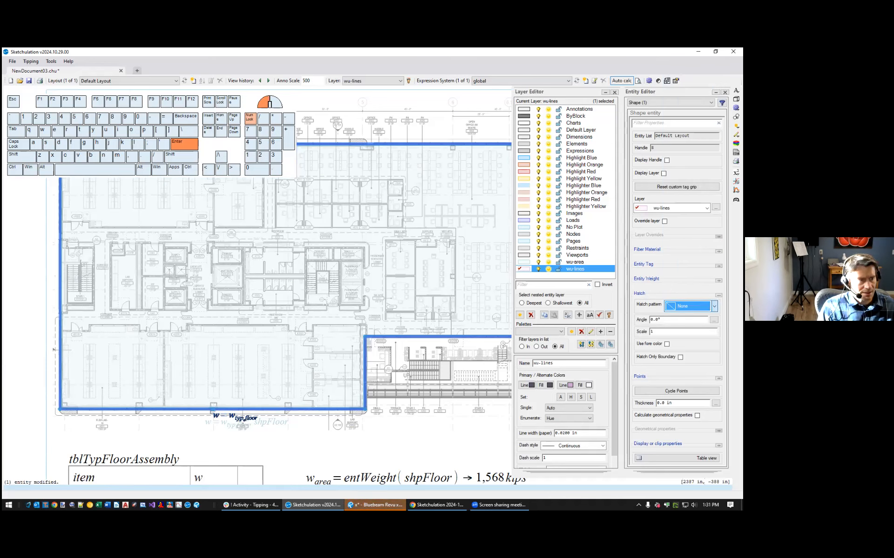
pyautogui.press('Escape')
# Set the dash style of the outer outline's wu-lines layer to Short Dash
pyautogui.scroll(7, 56, 415)
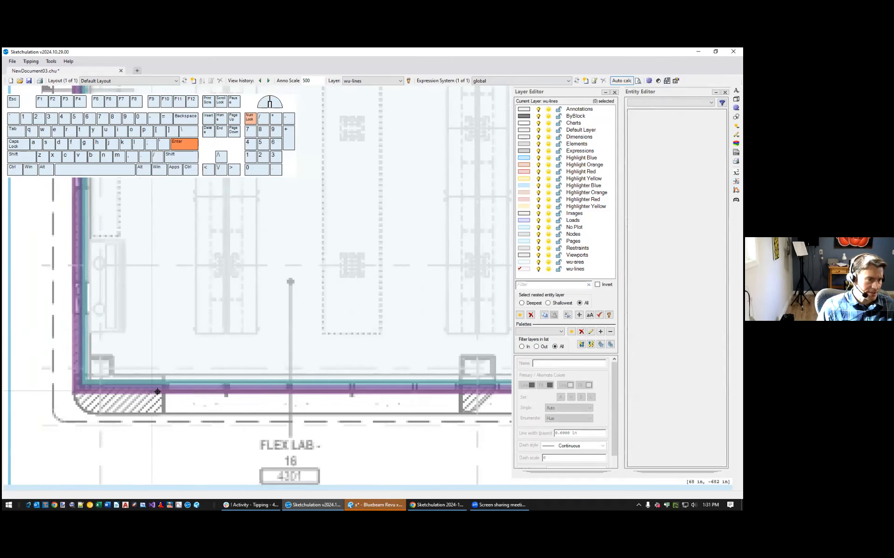
pyautogui.click(157, 392)
pyautogui.press('Escape')
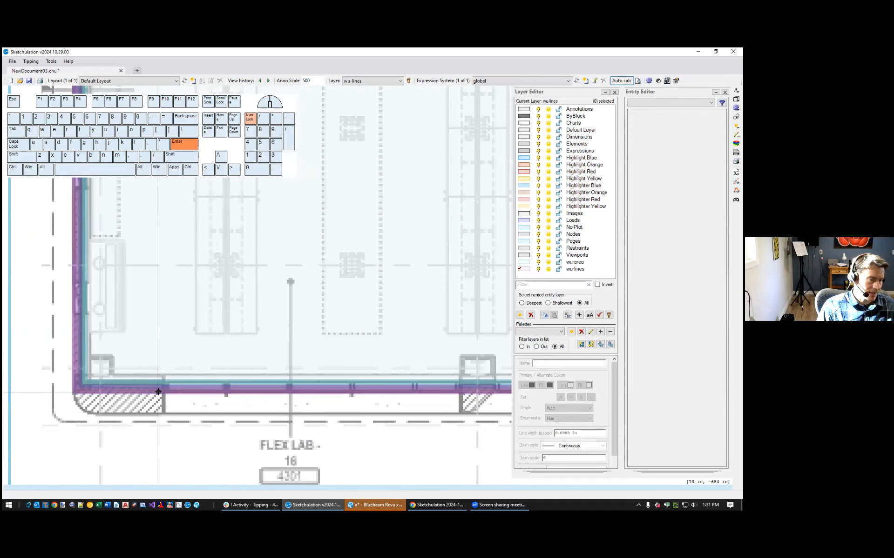
pyautogui.click(158, 392)
pyautogui.scroll(-4, 158, 392)
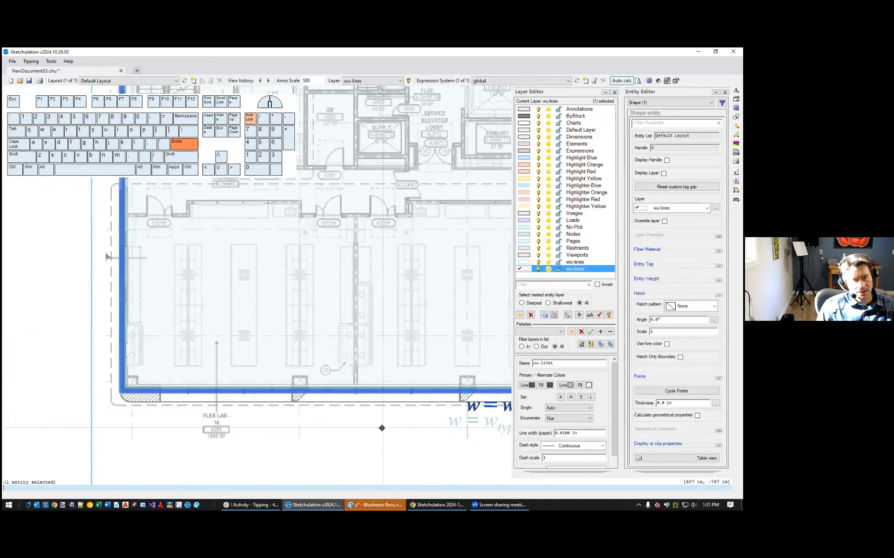
pyautogui.click(563, 446)
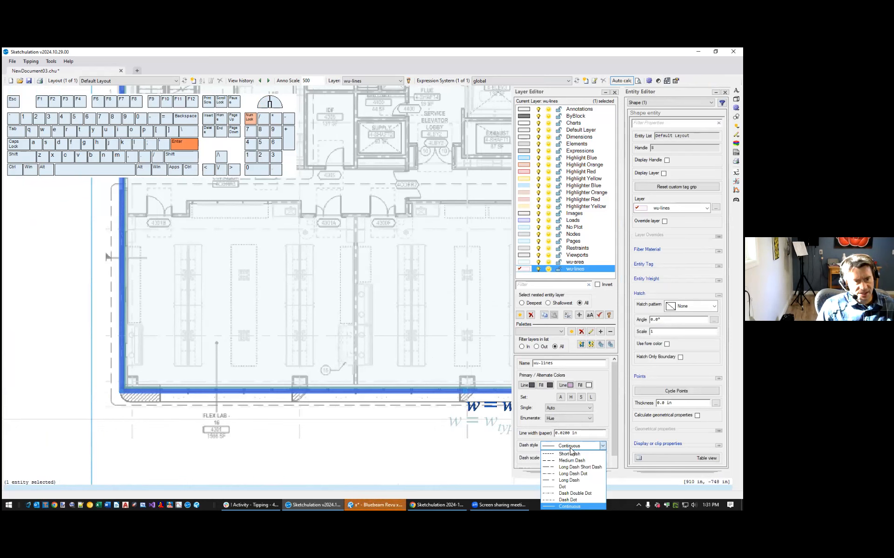
pyautogui.click(573, 453)
pyautogui.press('Escape')
pyautogui.scroll(-5, 163, 419)
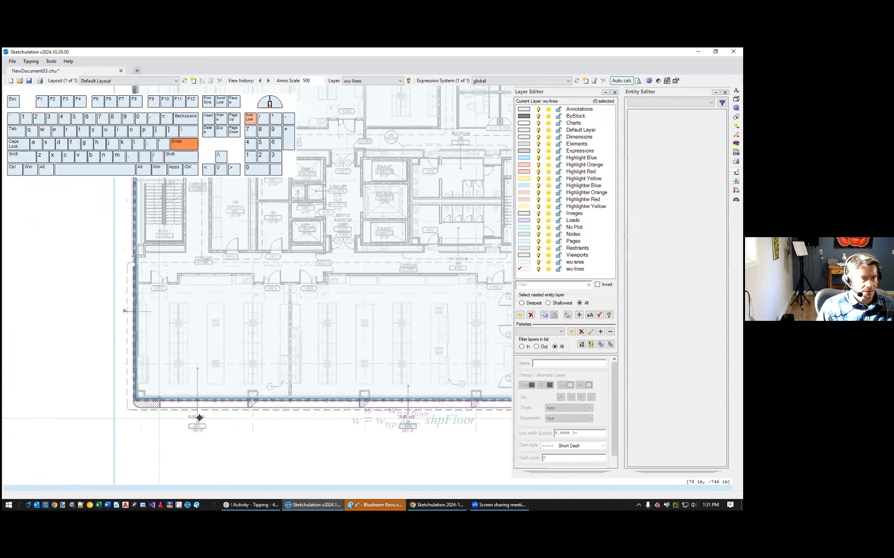
# Examine the Entity Weight properties of the dashed perimeter outline, then clear the selection
pyautogui.moveTo(449, 424); pyautogui.dragTo(350, 453, button='middle')
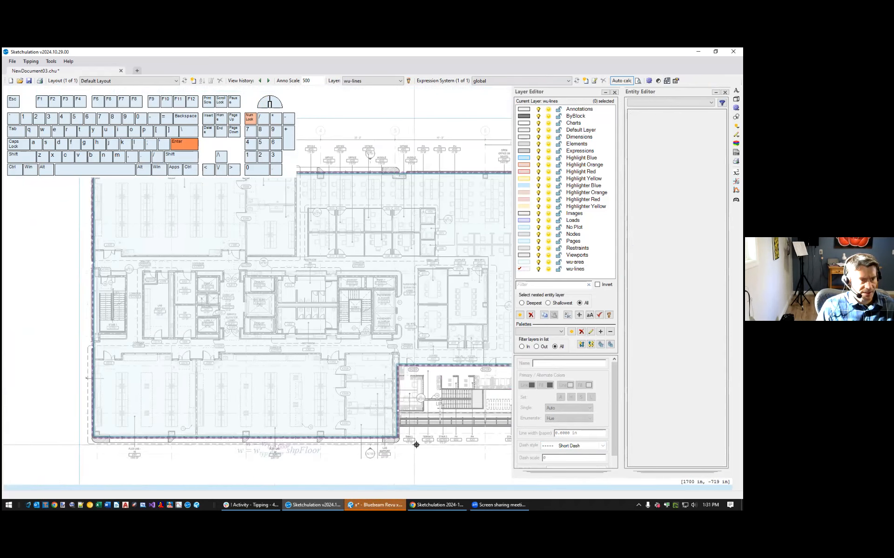
pyautogui.scroll(2, 273, 438)
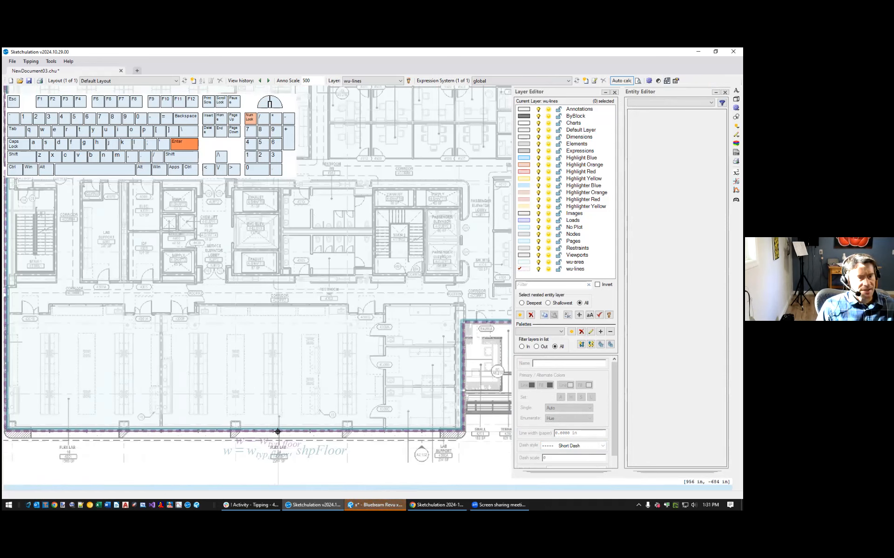
pyautogui.click(275, 429)
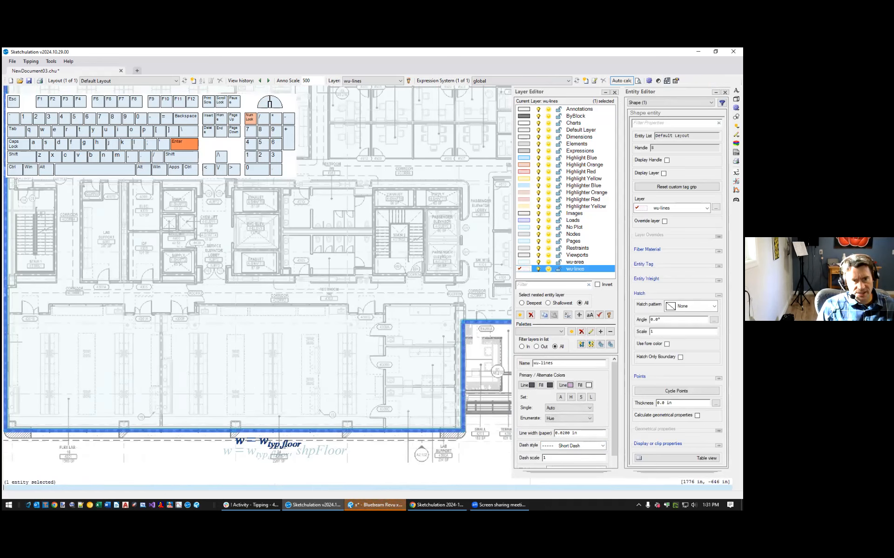
pyautogui.click(718, 281)
pyautogui.scroll(-2, 675, 280)
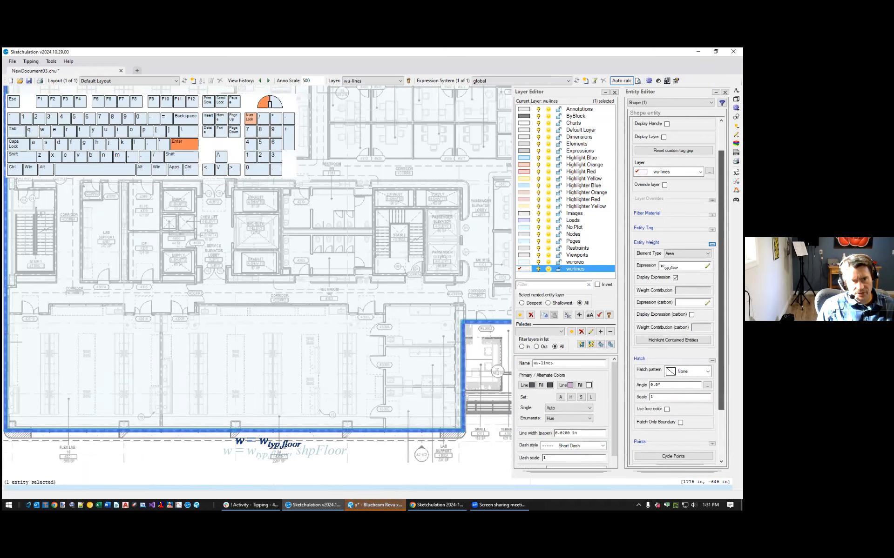
pyautogui.moveTo(331, 458); pyautogui.dragTo(391, 306, button='middle')
pyautogui.scroll(-2, 354, 354)
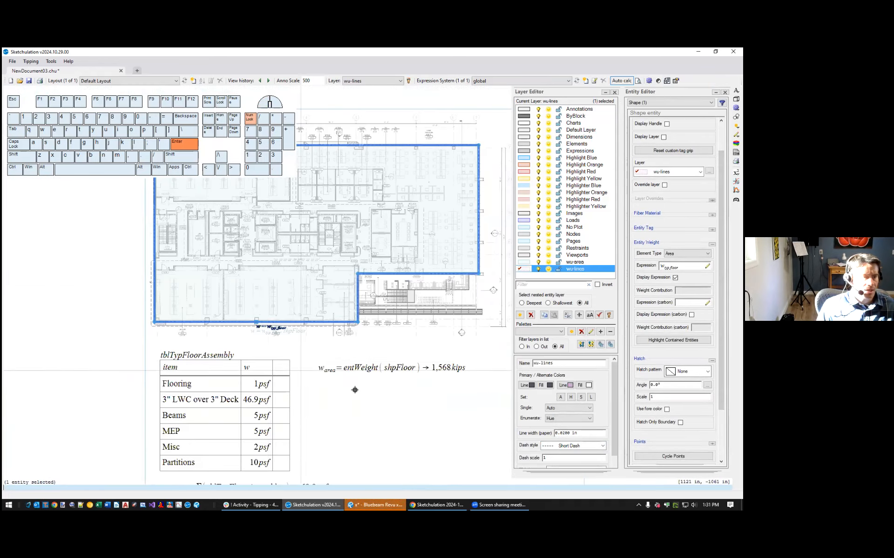
pyautogui.press('Escape')
# Add the expression w_facade=20psf*15ft-> below the typical floor weight expression
pyautogui.moveTo(355, 391); pyautogui.dragTo(355, 285, button='middle')
pyautogui.click(194, 384)
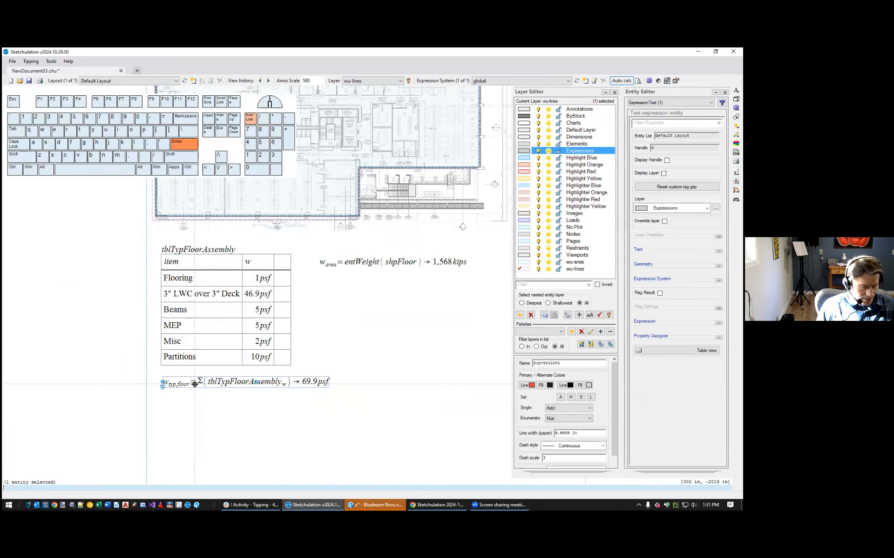
pyautogui.write('cx')
pyautogui.press('Return')
pyautogui.write('w_')
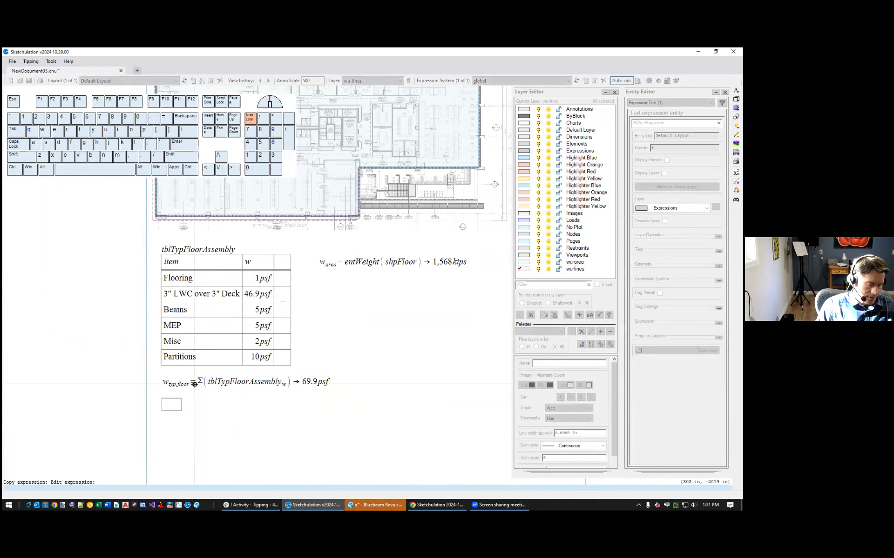
pyautogui.write('facade')
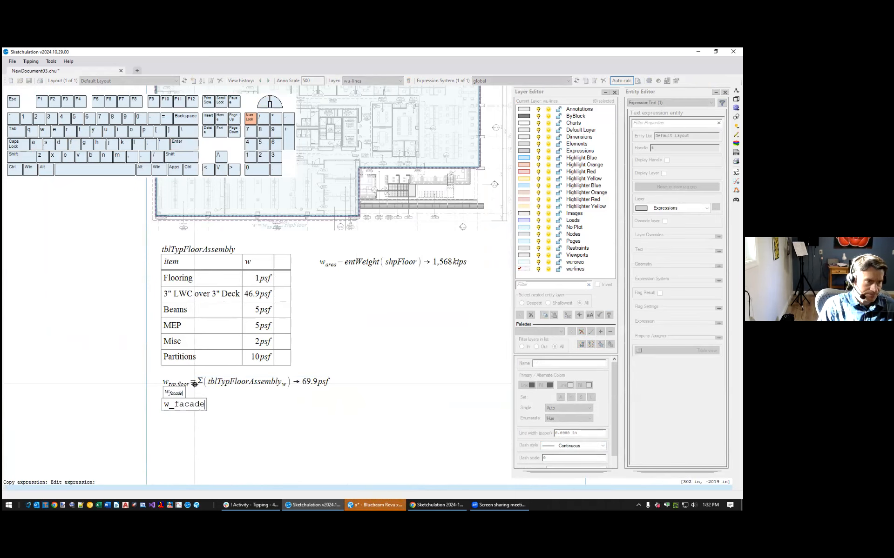
pyautogui.write('=20')
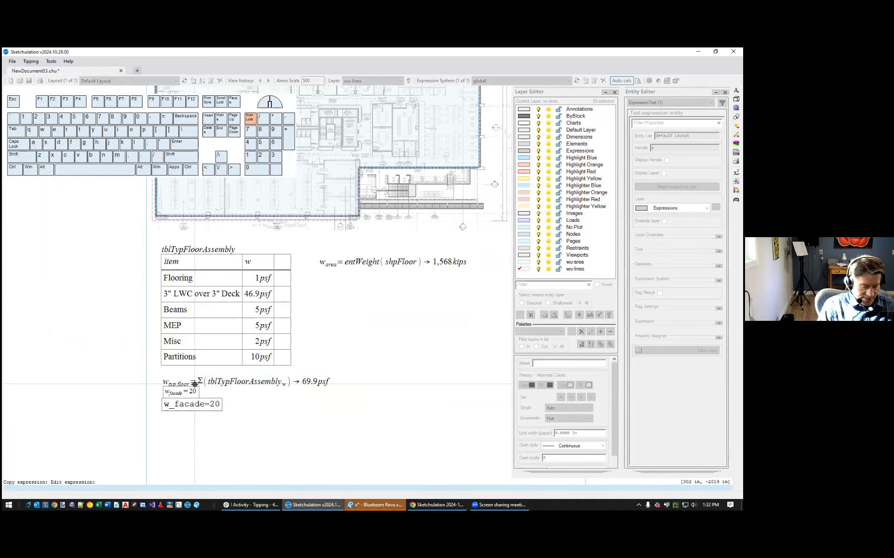
pyautogui.write('psf*')
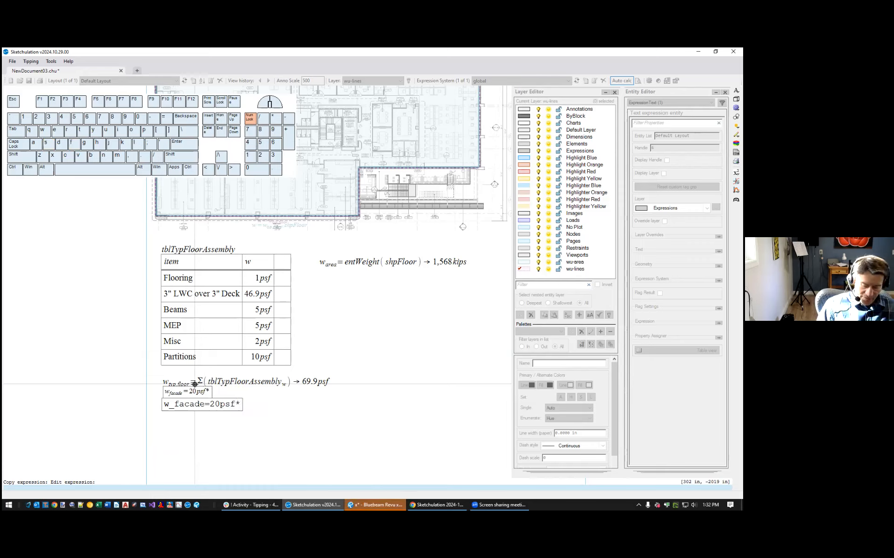
pyautogui.write('15ft->')
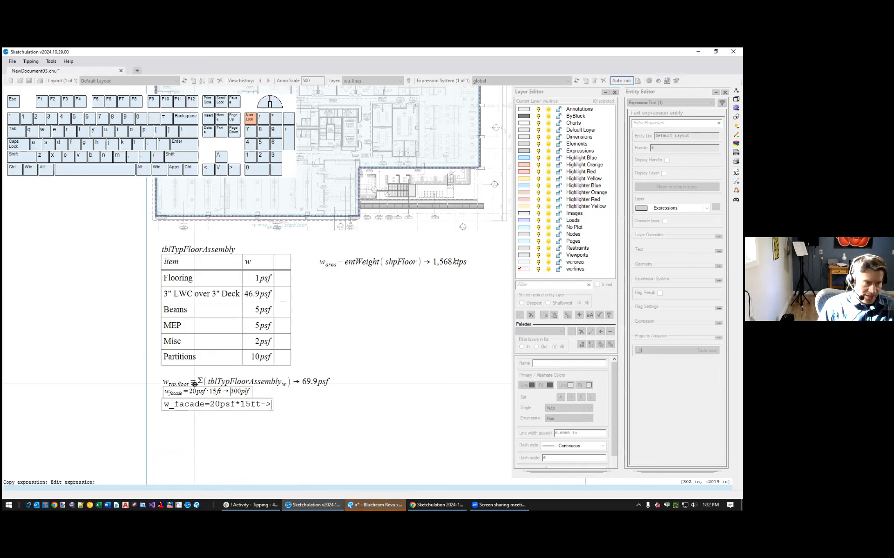
pyautogui.scroll(2, 247, 421)
pyautogui.press('Return')
# Set the weight expression of the dashed perimeter outline to w_facade and clear the selection
pyautogui.scroll(-2, 254, 421)
pyautogui.moveTo(359, 249); pyautogui.dragTo(351, 357, button='middle')
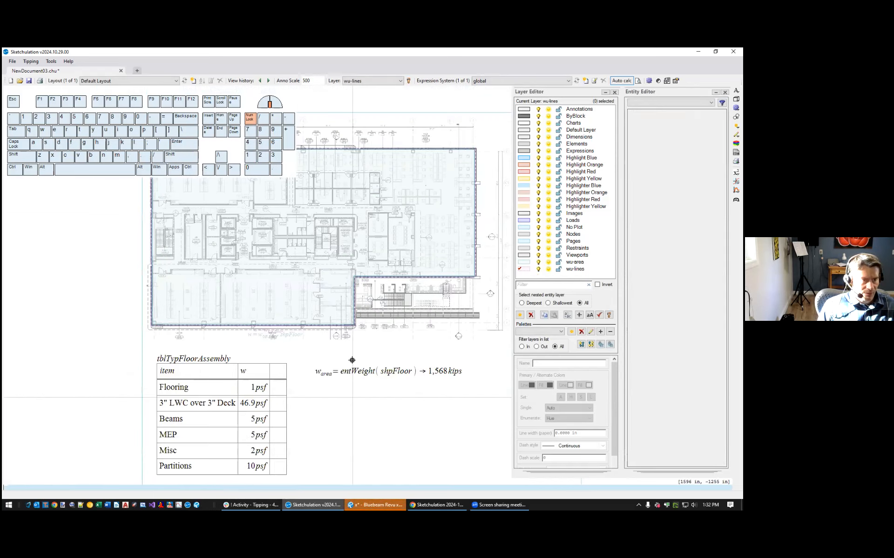
pyautogui.scroll(2, 352, 358)
pyautogui.click(355, 309)
pyautogui.click(678, 303)
pyautogui.doubleClick(679, 303)
pyautogui.write('w')
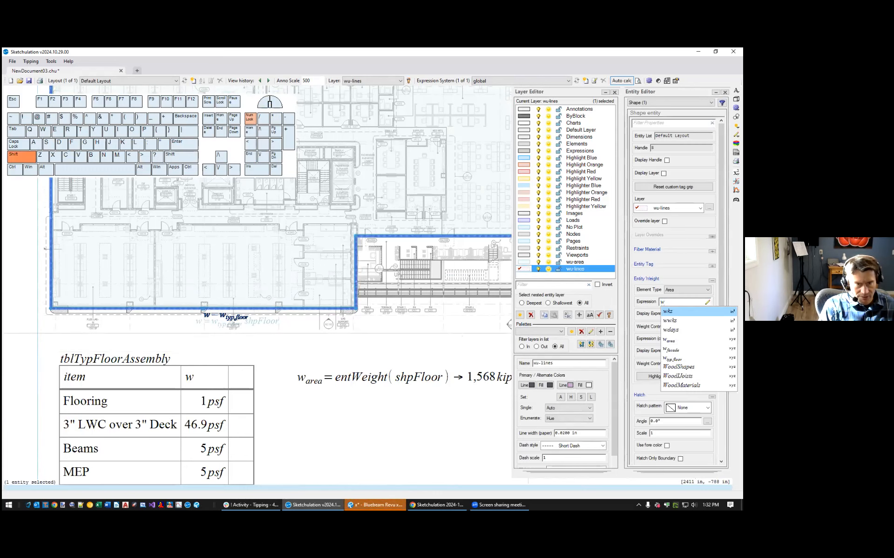
pyautogui.write('_f')
pyautogui.press('Tab')
pyautogui.click(407, 440)
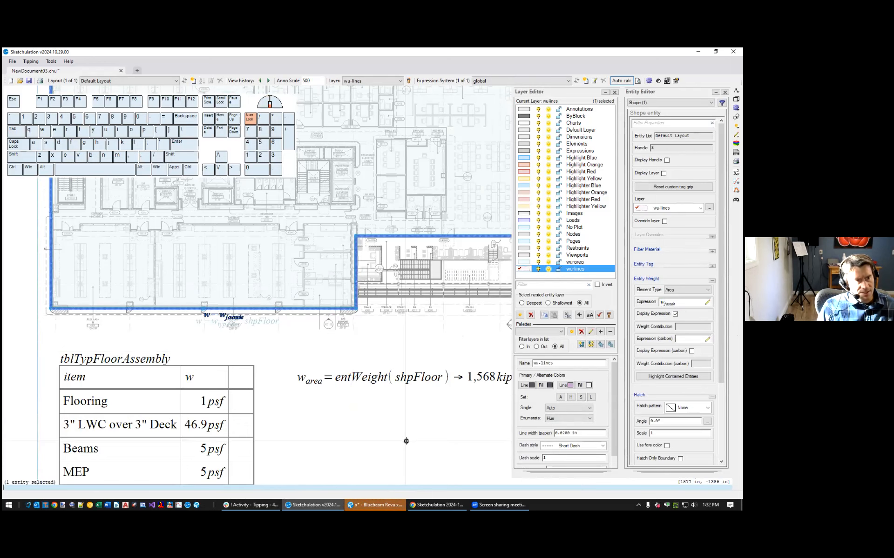
pyautogui.scroll(-3, 405, 441)
pyautogui.press('Escape')
# Draw a rectangle over the lab rooms in the floor plan's lower-left corner, ending at the bottom perimeter edge
pyautogui.scroll(4, 412, 419)
pyautogui.moveTo(404, 420); pyautogui.dragTo(405, 423, button='middle')
pyautogui.scroll(-2, 405, 423)
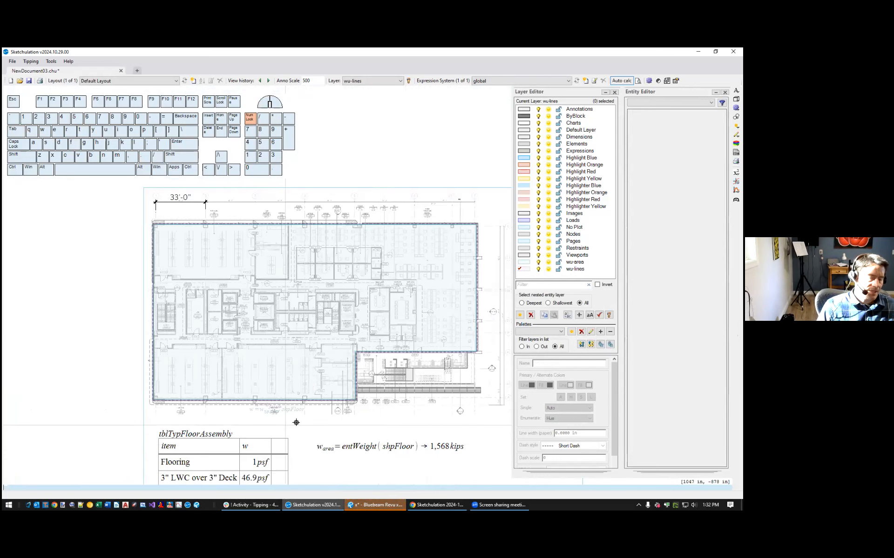
pyautogui.moveTo(230, 381); pyautogui.dragTo(213, 368, button='middle')
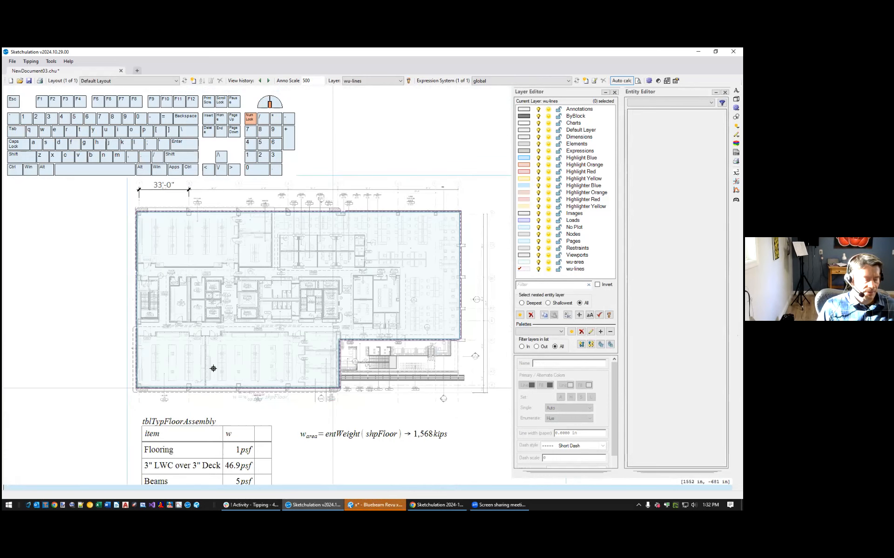
pyautogui.scroll(2, 380, 364)
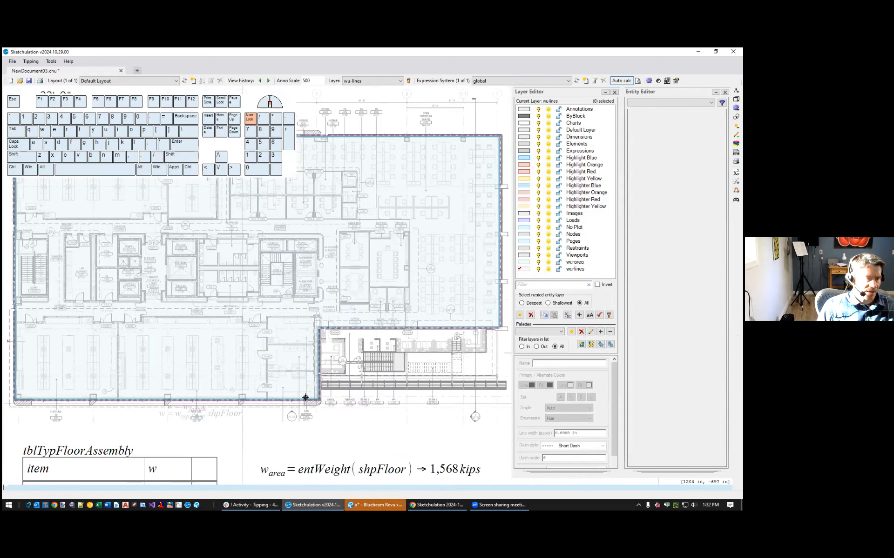
pyautogui.moveTo(345, 359); pyautogui.dragTo(295, 393, button='middle')
pyautogui.scroll(2, 303, 379)
pyautogui.scroll(-1, 296, 394)
pyautogui.moveTo(212, 396); pyautogui.dragTo(356, 410, button='middle')
pyautogui.moveTo(272, 404); pyautogui.dragTo(338, 398, button='middle')
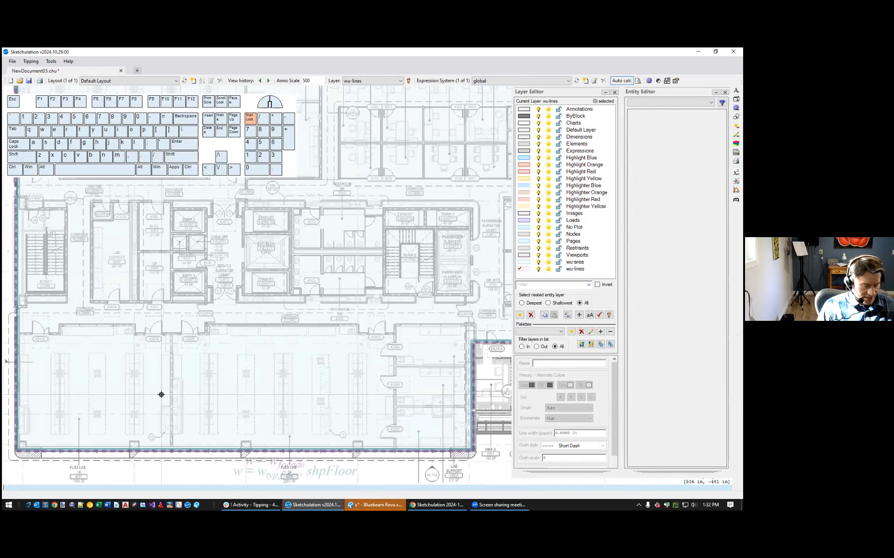
pyautogui.write('rec')
pyautogui.moveTo(81, 343); pyautogui.dragTo(124, 327, button='middle')
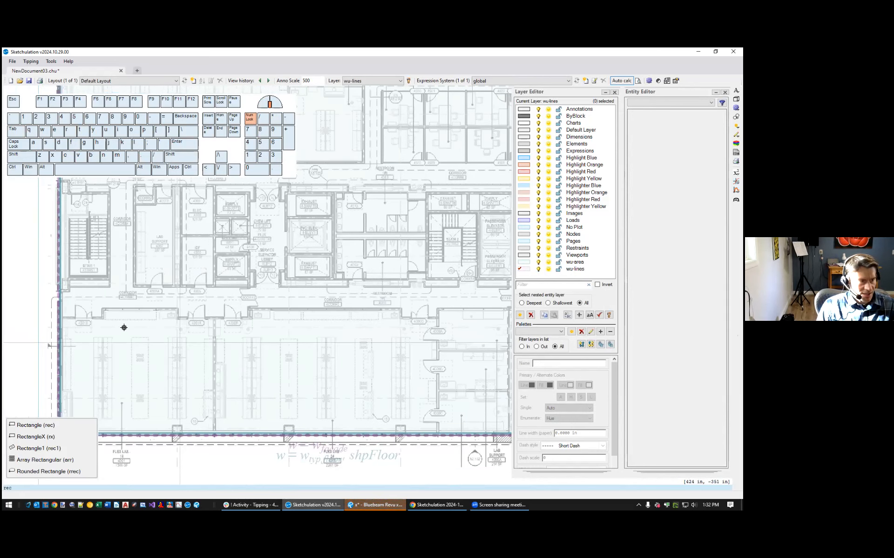
pyautogui.press('Return')
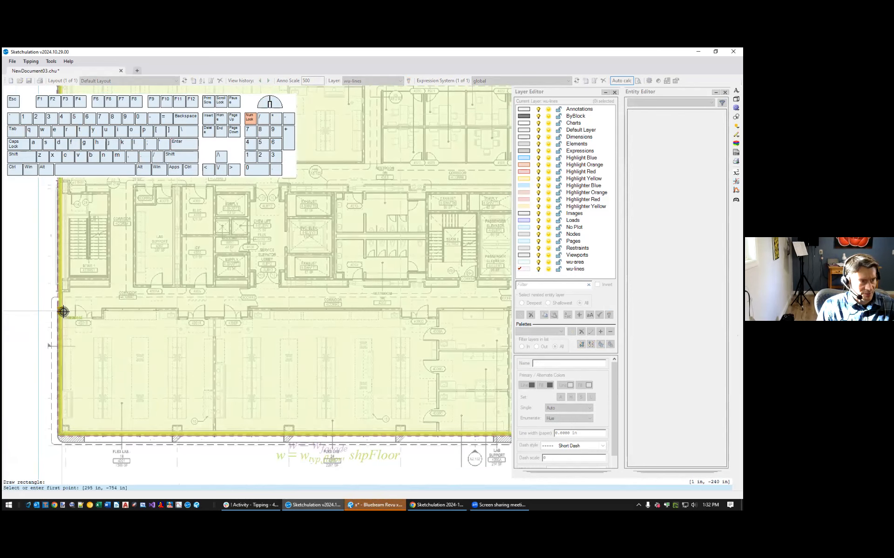
pyautogui.click(63, 312)
pyautogui.scroll(3, 253, 386)
pyautogui.scroll(-3, 317, 421)
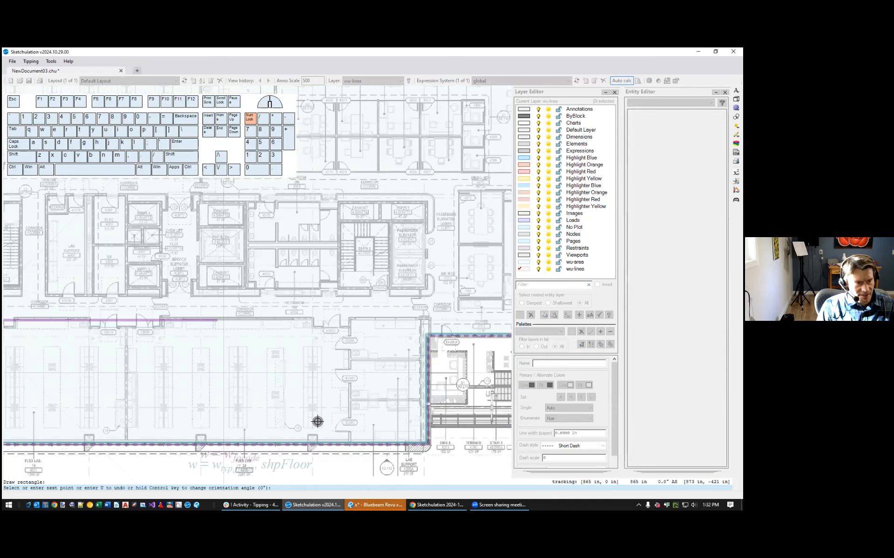
pyautogui.click(349, 443)
pyautogui.scroll(3, 376, 403)
pyautogui.scroll(-5, 411, 369)
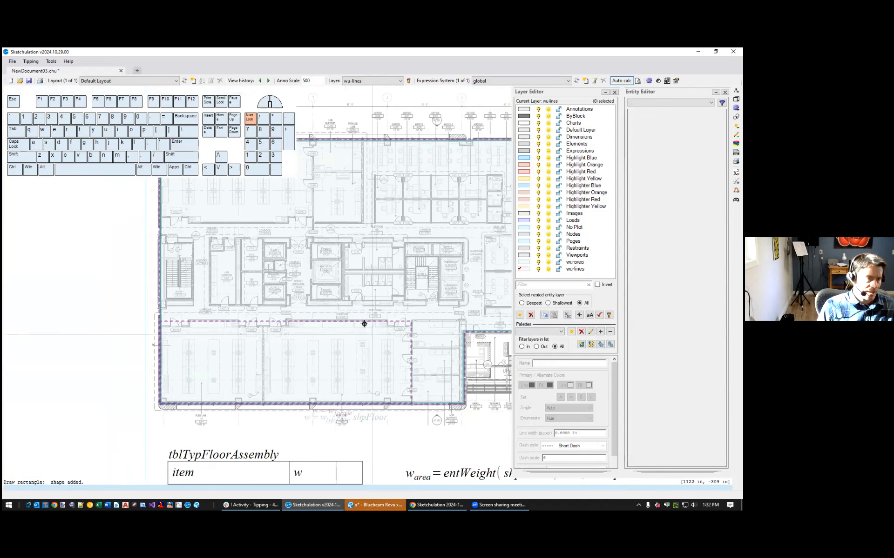
# Create a layer named wu-area-tile based on wu-area and assign the lab-room rectangle to it
pyautogui.click(352, 322)
pyautogui.click(575, 263)
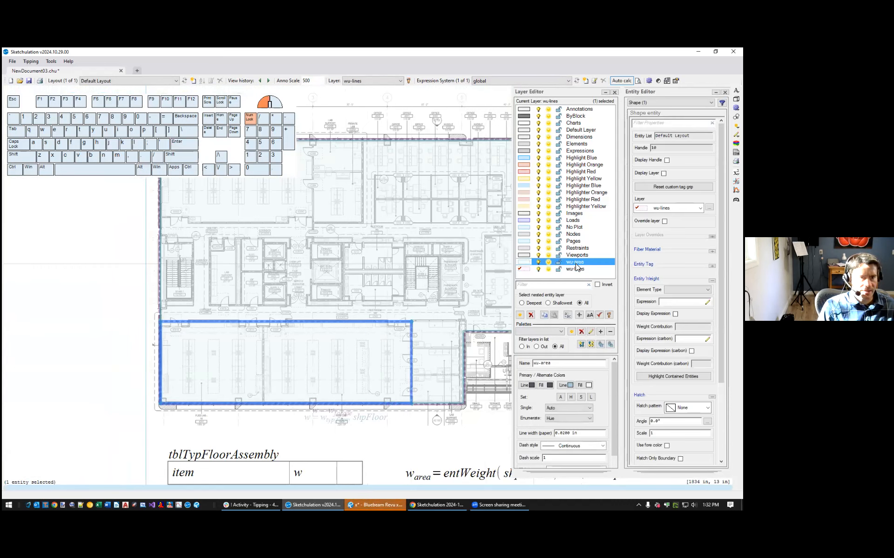
pyautogui.click(520, 315)
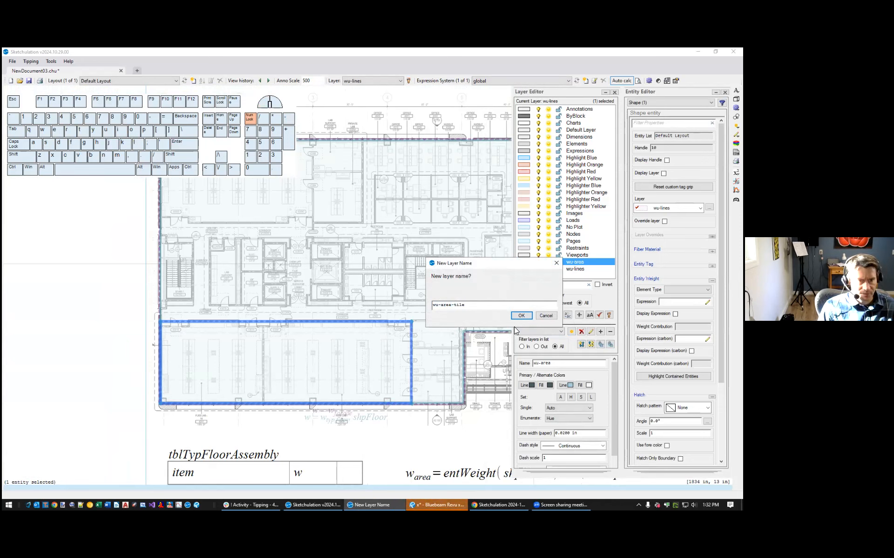
pyautogui.click(521, 316)
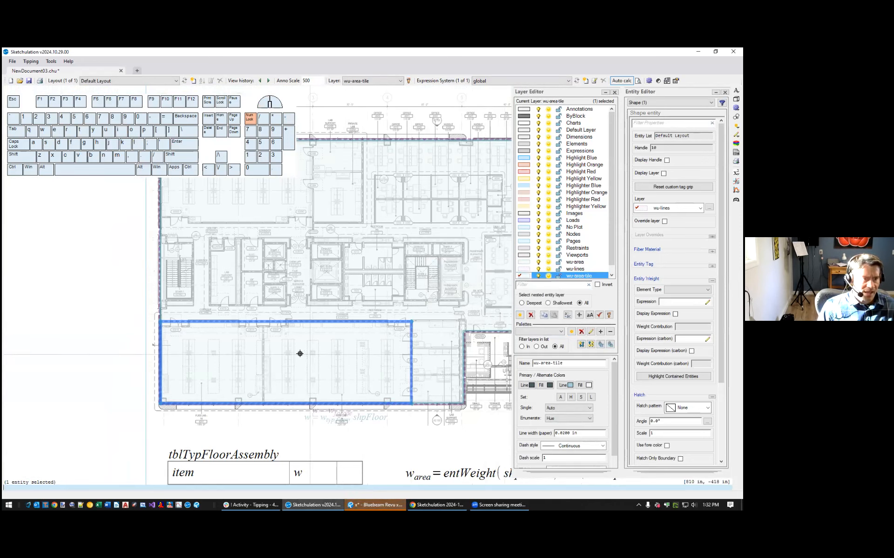
pyautogui.click(527, 277)
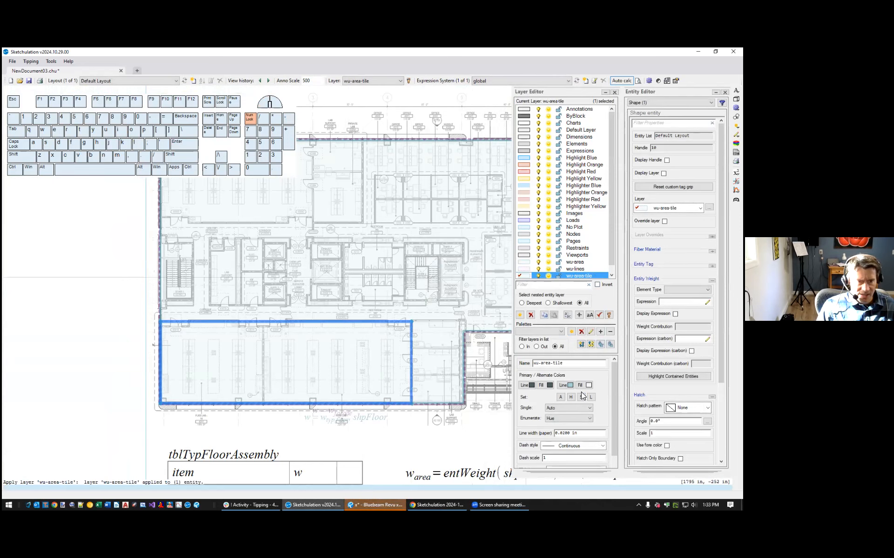
# Apply a solid hatch to the lab-room rectangle
pyautogui.moveTo(342, 386); pyautogui.dragTo(339, 351, button='middle')
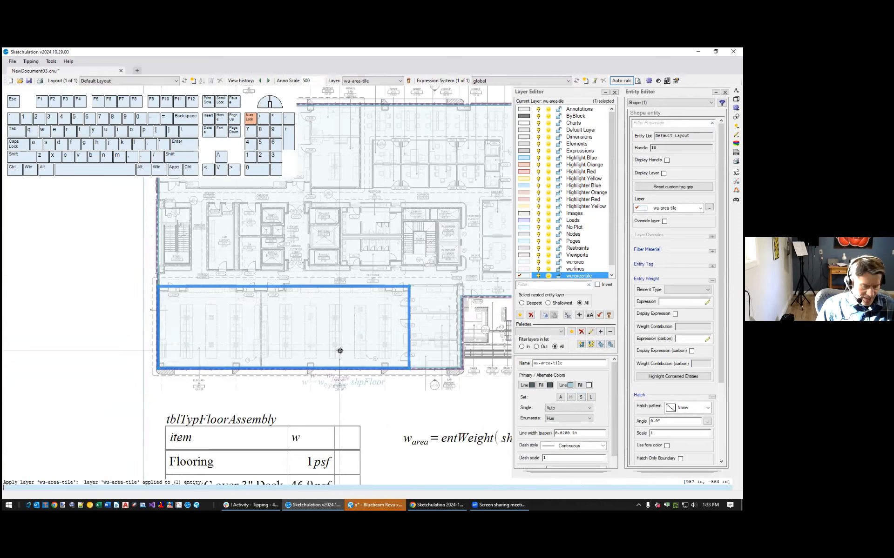
pyautogui.write('h')
pyautogui.write('sol')
pyautogui.press('Return')
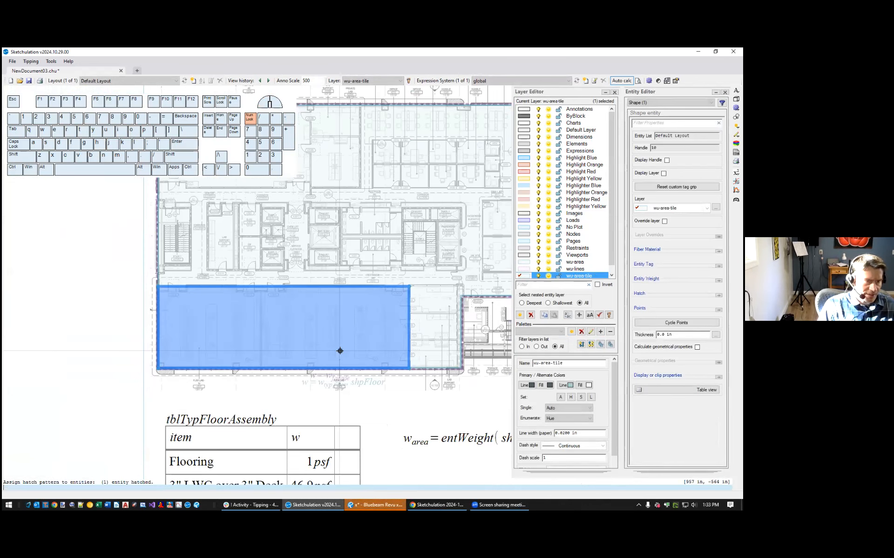
# Shift the hue of the wu-area-tile layer's colour and clear the selection
pyautogui.click(570, 397)
pyautogui.moveTo(557, 314); pyautogui.dragTo(563, 313)
pyautogui.click(575, 399)
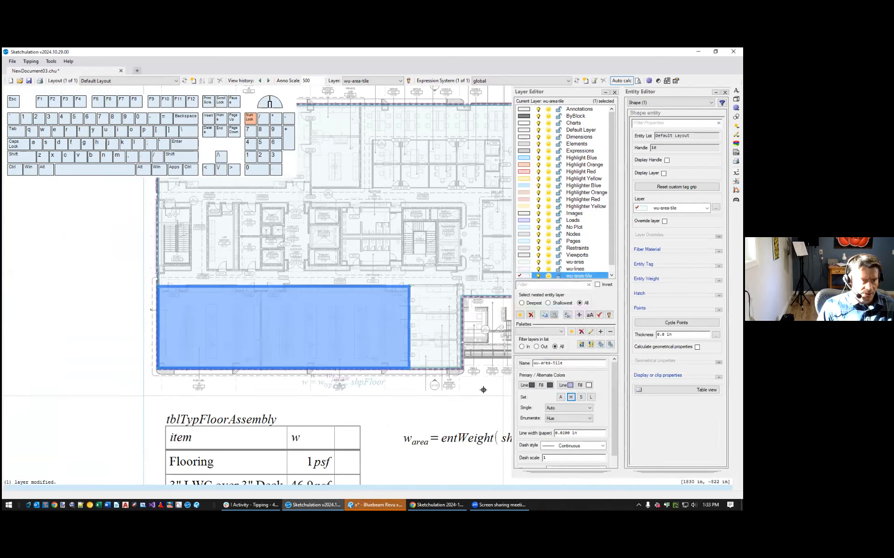
pyautogui.press('Escape')
# Add the expression w_tile=15psf below the facade weight expression
pyautogui.scroll(-2, 401, 369)
pyautogui.moveTo(359, 370); pyautogui.dragTo(295, 368, button='middle')
pyautogui.scroll(1, 296, 366)
pyautogui.scroll(1, 350, 327)
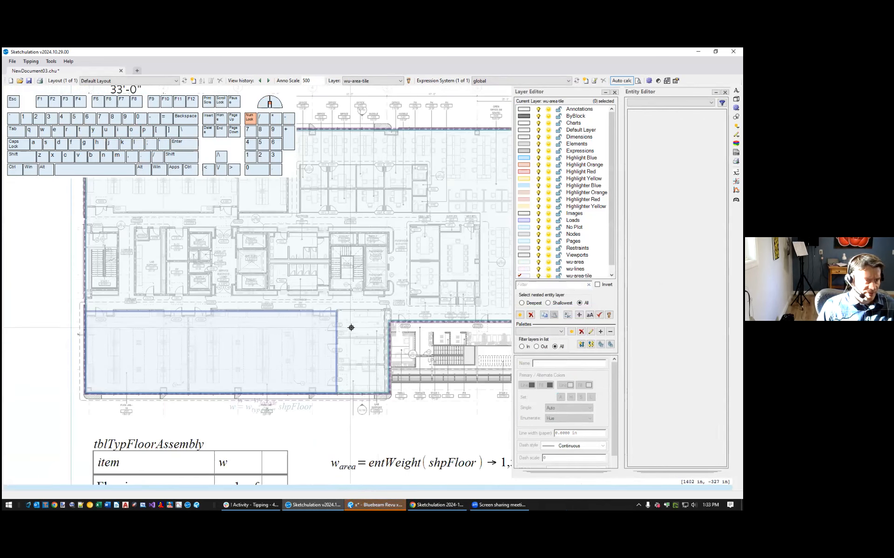
pyautogui.moveTo(367, 355); pyautogui.dragTo(343, 273, button='middle')
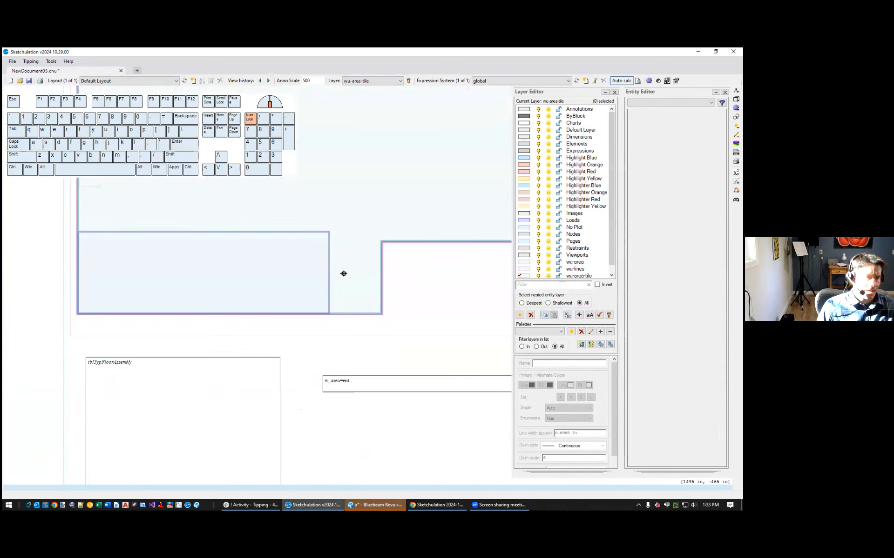
pyautogui.click(330, 286)
pyautogui.scroll(-1, 347, 337)
pyautogui.moveTo(345, 332); pyautogui.dragTo(351, 284, button='middle')
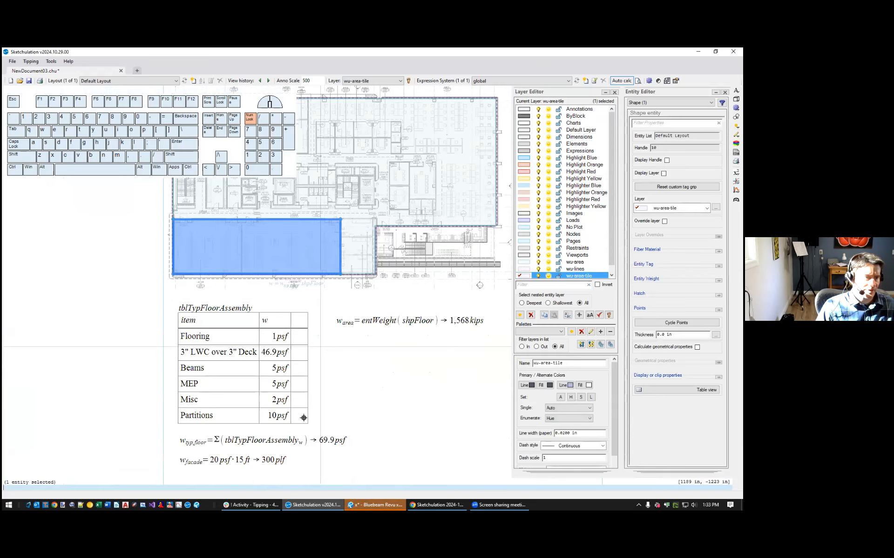
pyautogui.moveTo(300, 430); pyautogui.dragTo(314, 368, button='middle')
pyautogui.click(255, 401)
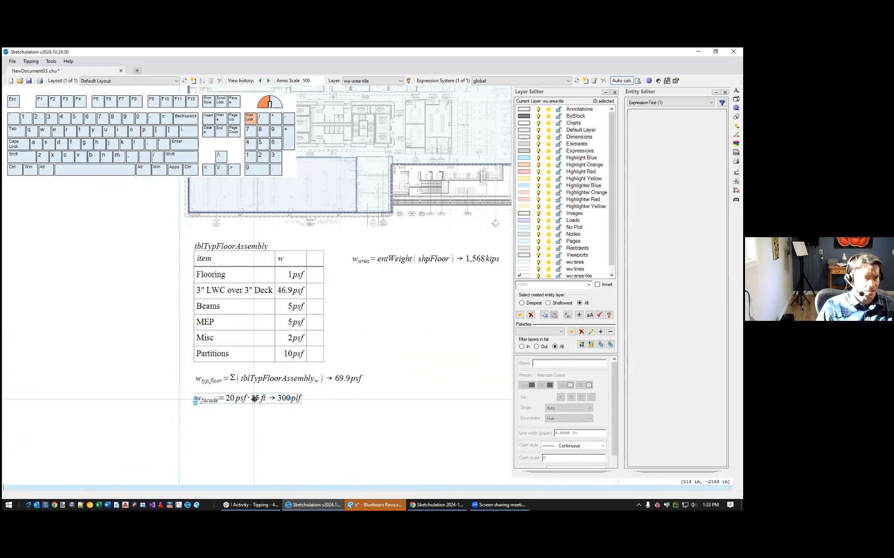
pyautogui.write('c')
pyautogui.press('Return')
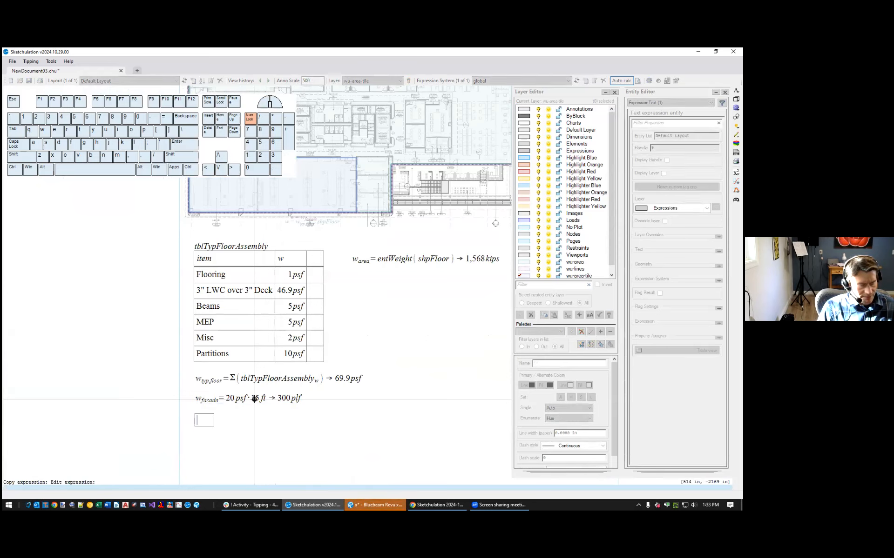
pyautogui.write('w_tile')
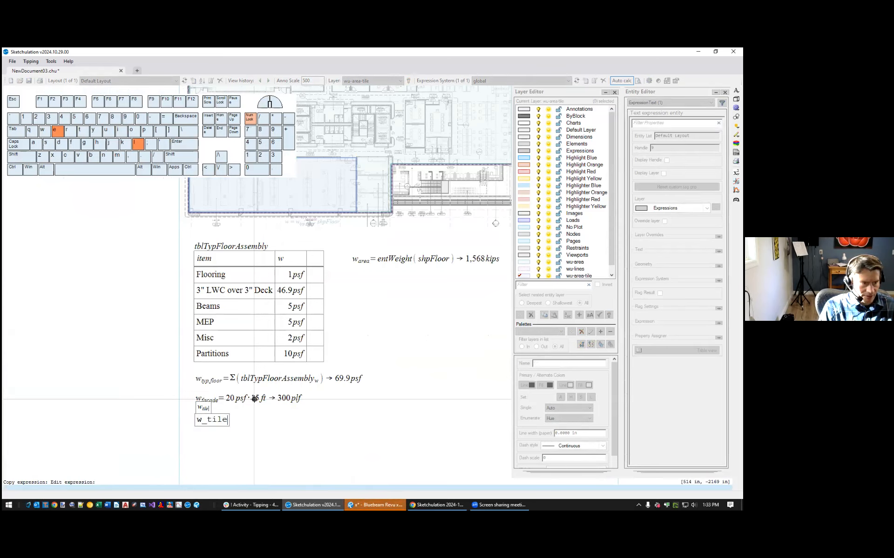
pyautogui.write('=15p')
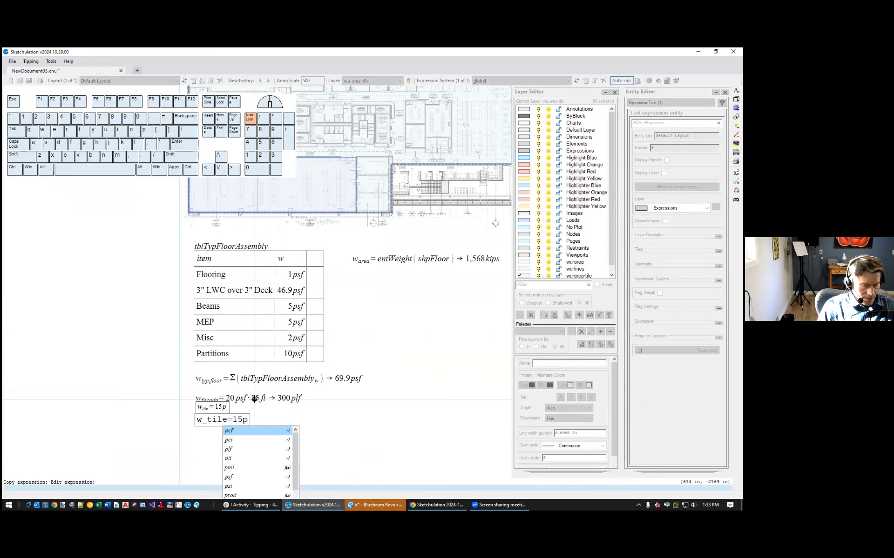
pyautogui.write('sf')
pyautogui.press('Return')
# Set the lab-room rectangle's entity weight to element type Area with the expression w_tile, and clear the selection
pyautogui.scroll(3, 363, 325)
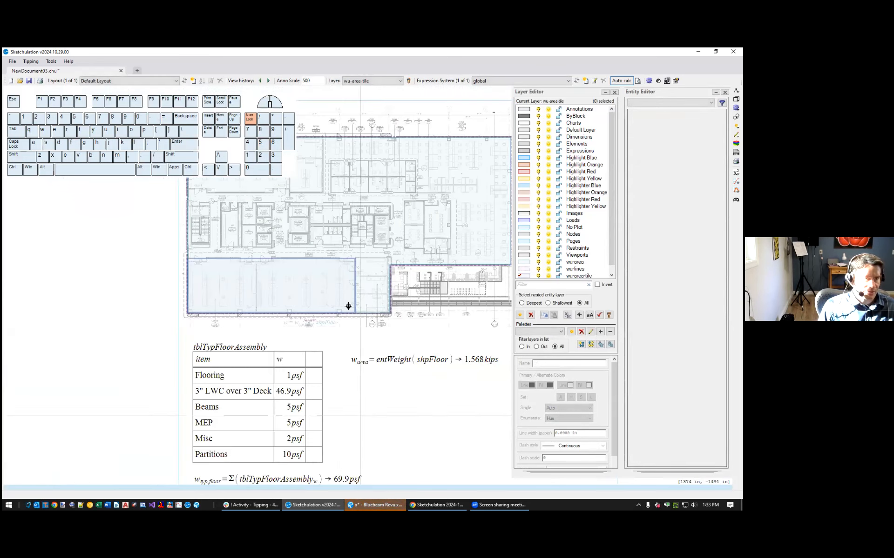
pyautogui.click(355, 298)
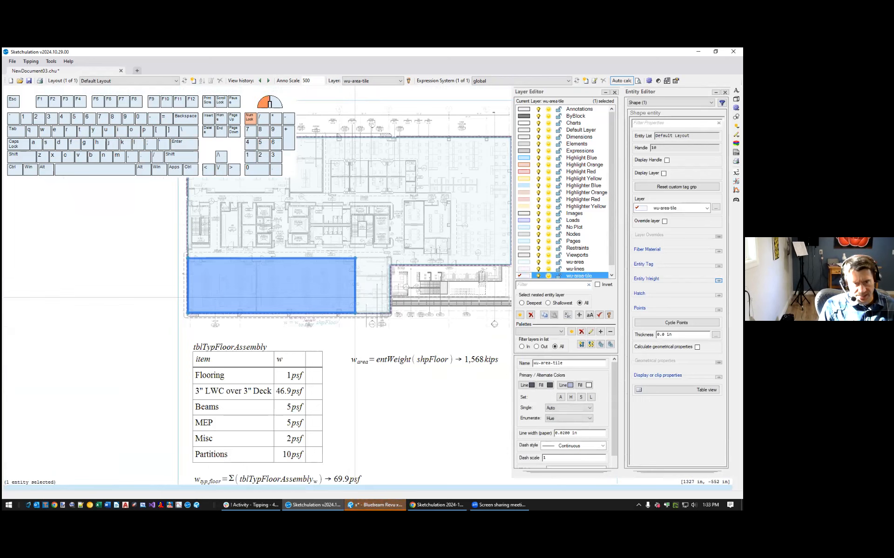
pyautogui.click(719, 281)
pyautogui.click(687, 289)
pyautogui.click(670, 313)
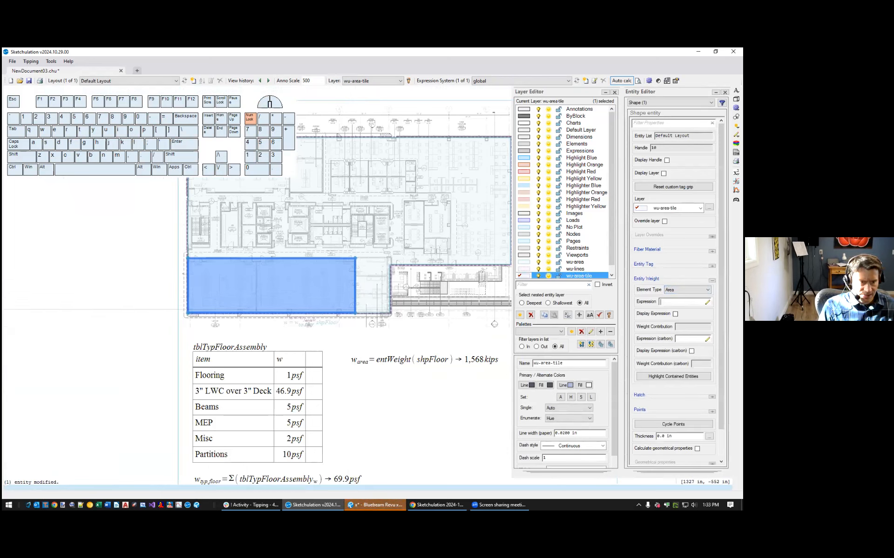
pyautogui.write('w_ti')
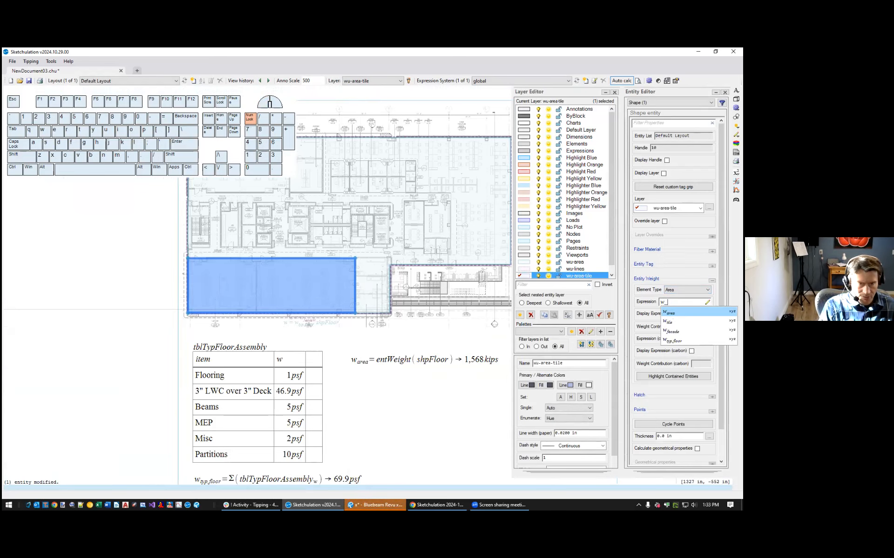
pyautogui.press('Tab')
pyautogui.moveTo(466, 396)
pyautogui.mouseDown()
pyautogui.moveTo(437, 329)
pyautogui.moveTo(446, 418)
pyautogui.mouseUp()
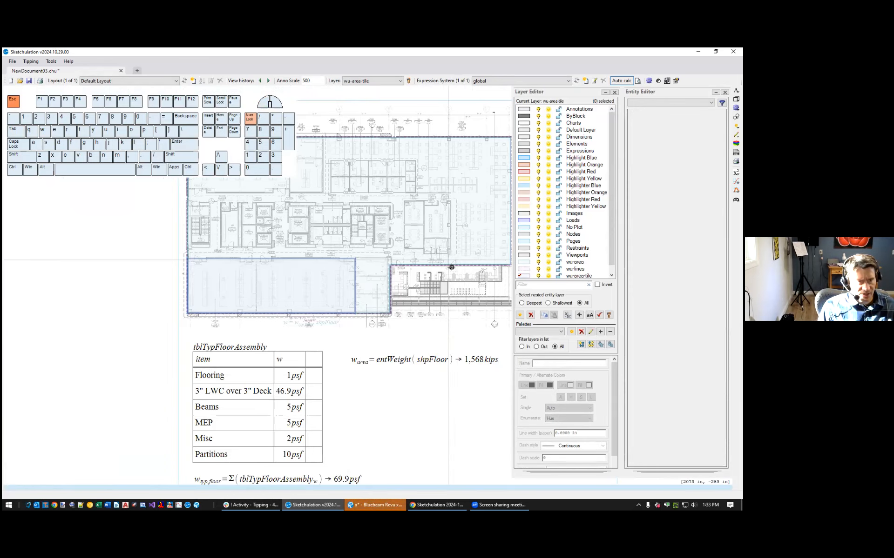
# Change the facade perimeter shape's entity weight element type to Line and clear the selection
pyautogui.scroll(5, 463, 270)
pyautogui.click(463, 269)
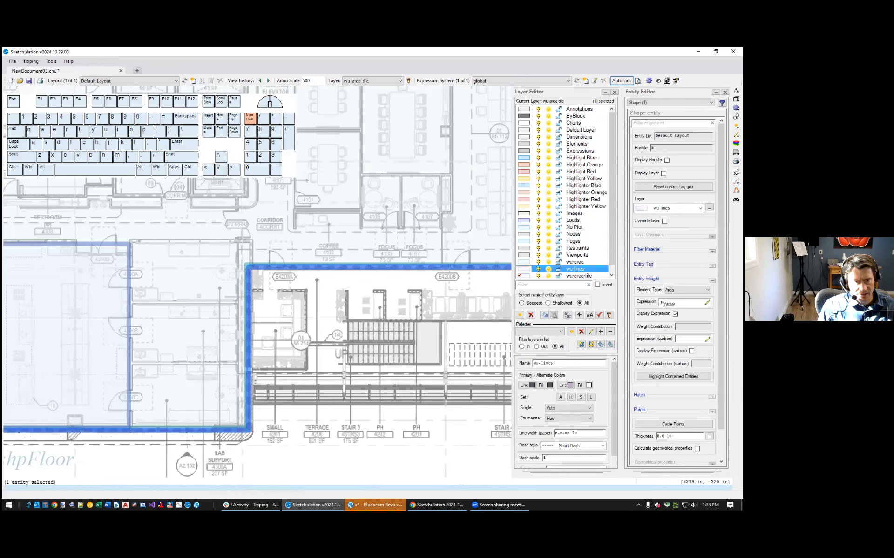
pyautogui.click(687, 290)
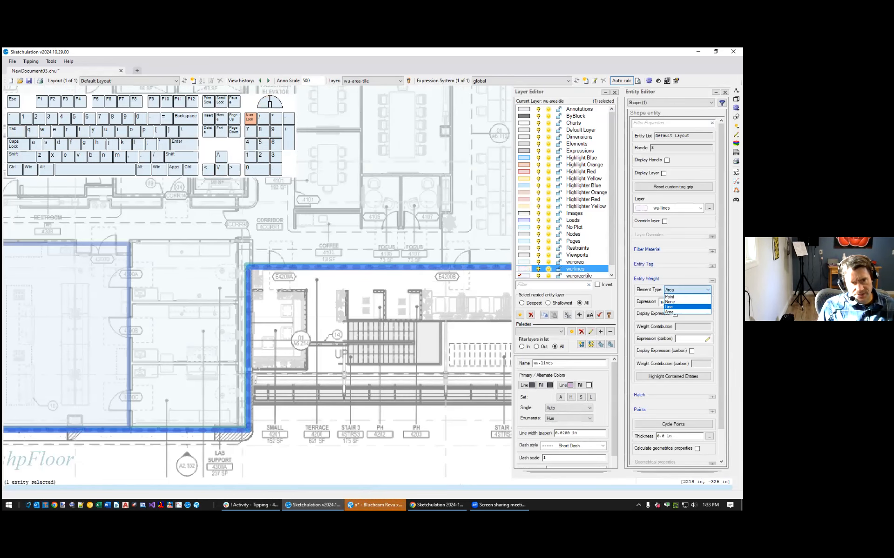
pyautogui.click(673, 307)
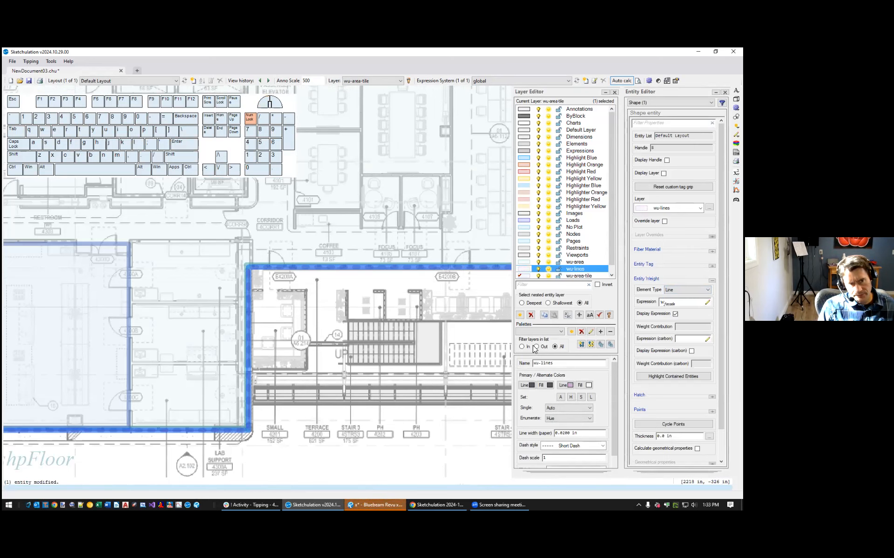
pyautogui.scroll(-3, 371, 363)
pyautogui.press('Escape')
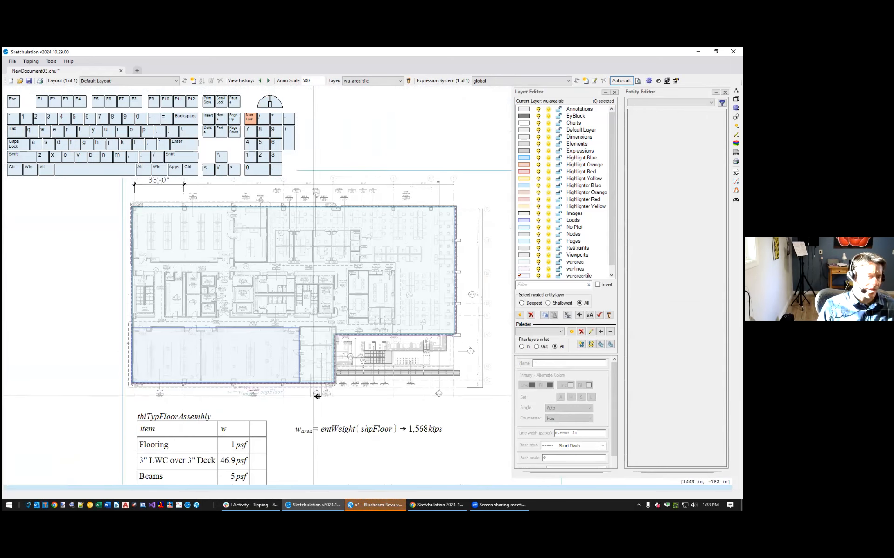
# Close the Layer Editor and Entity Editor to free space around the floor plan
pyautogui.scroll(-2, 295, 391)
pyautogui.scroll(3, 298, 390)
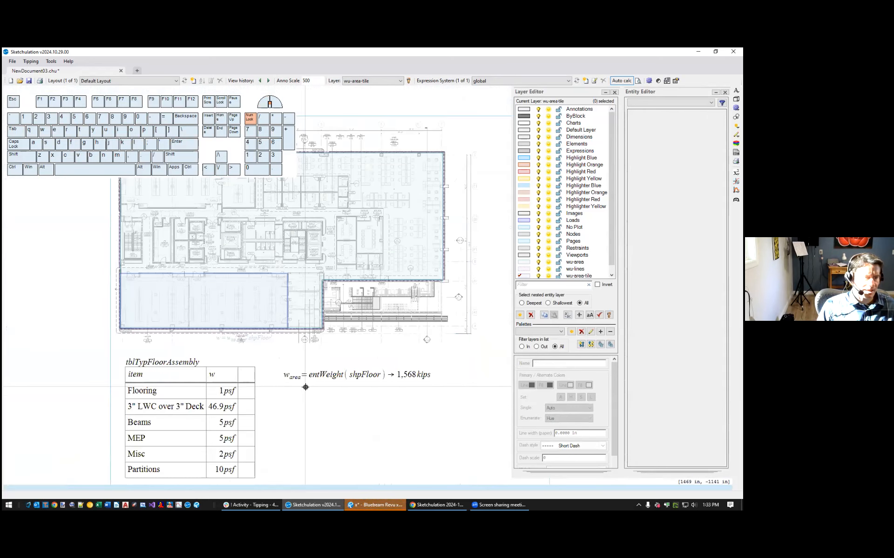
pyautogui.scroll(-2, 419, 396)
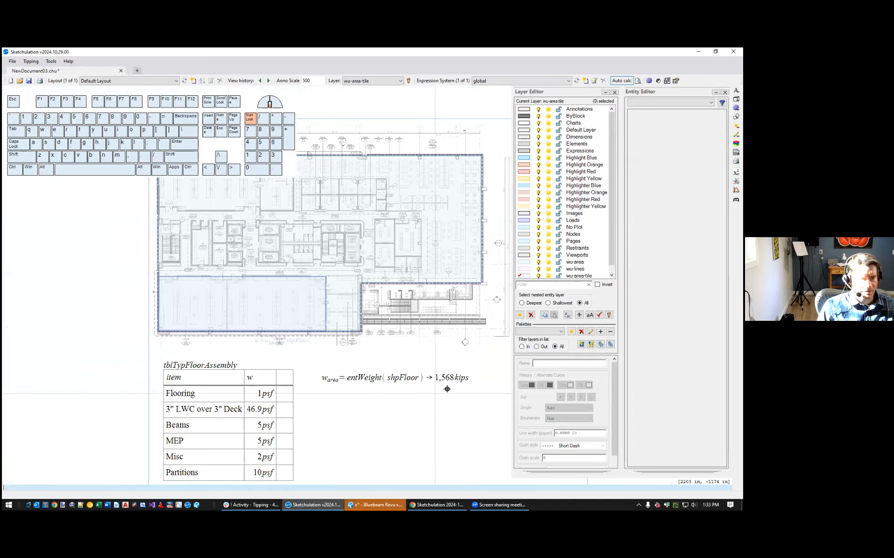
pyautogui.keyDown('ctrl'); pyautogui.click(614, 92); pyautogui.keyUp('ctrl')
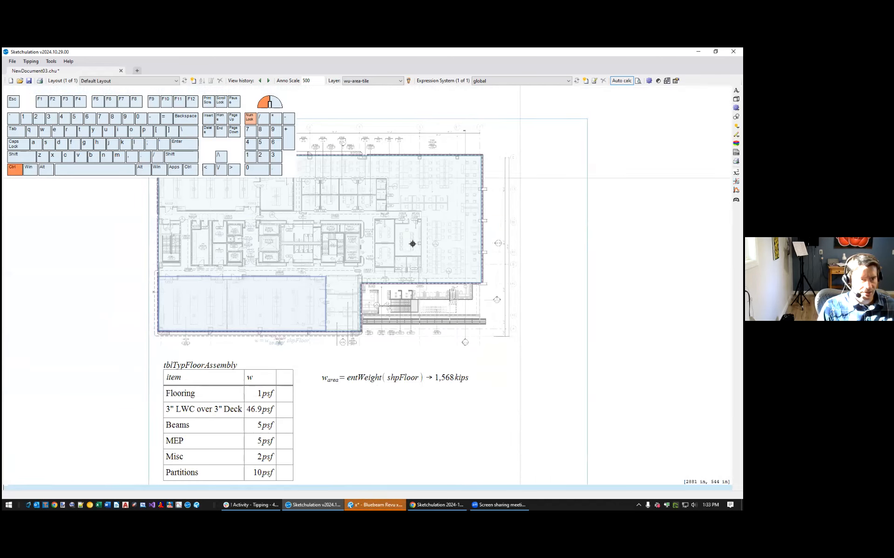
pyautogui.moveTo(409, 247); pyautogui.dragTo(455, 275, button='middle')
pyautogui.moveTo(253, 373); pyautogui.dragTo(281, 379, button='middle')
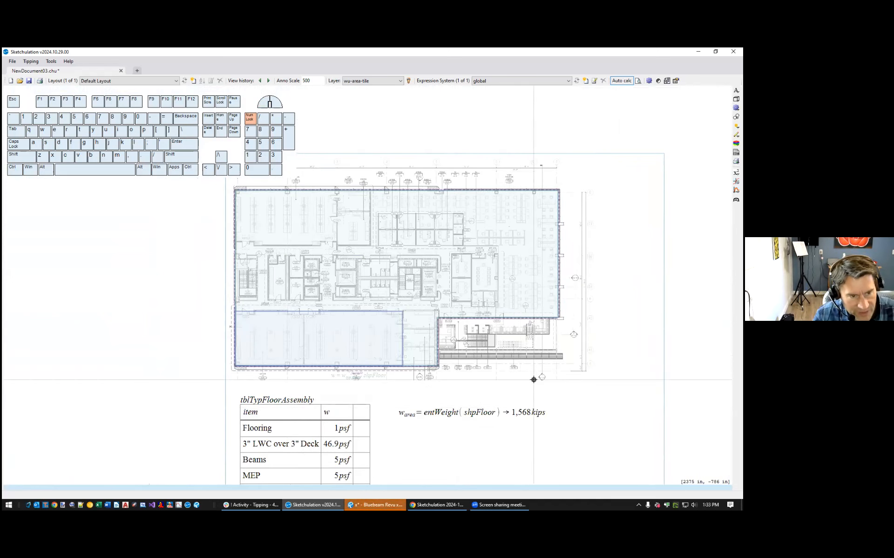
pyautogui.scroll(1, 532, 375)
pyautogui.scroll(-1, 499, 380)
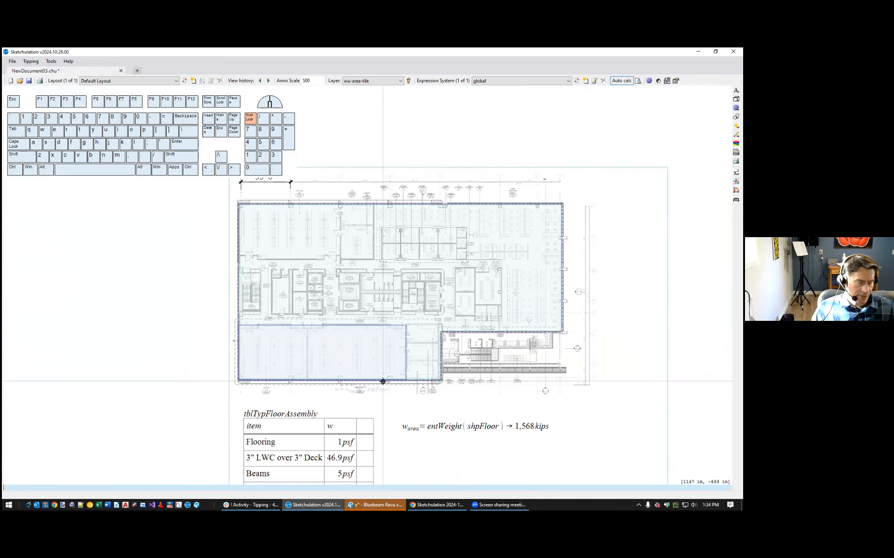
# Draw a rectangle enclosing the whole floor plan, slightly outside the facade perimeter on all sides
pyautogui.write('rec')
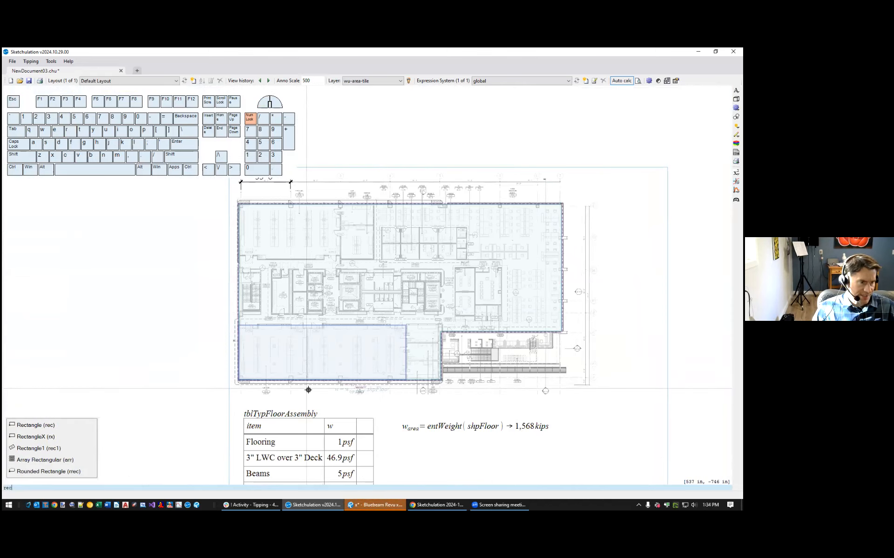
pyautogui.press('Return')
pyautogui.scroll(3, 239, 389)
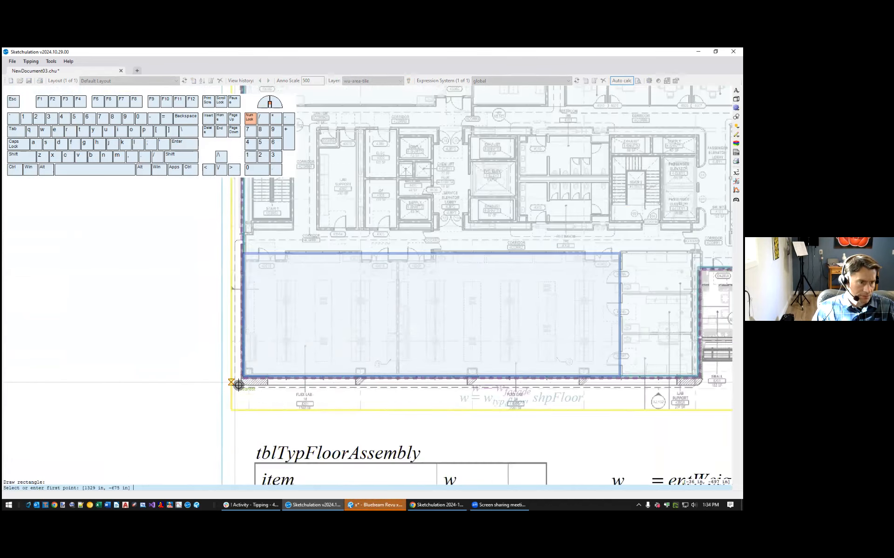
pyautogui.click(224, 393)
pyautogui.scroll(-3, 363, 333)
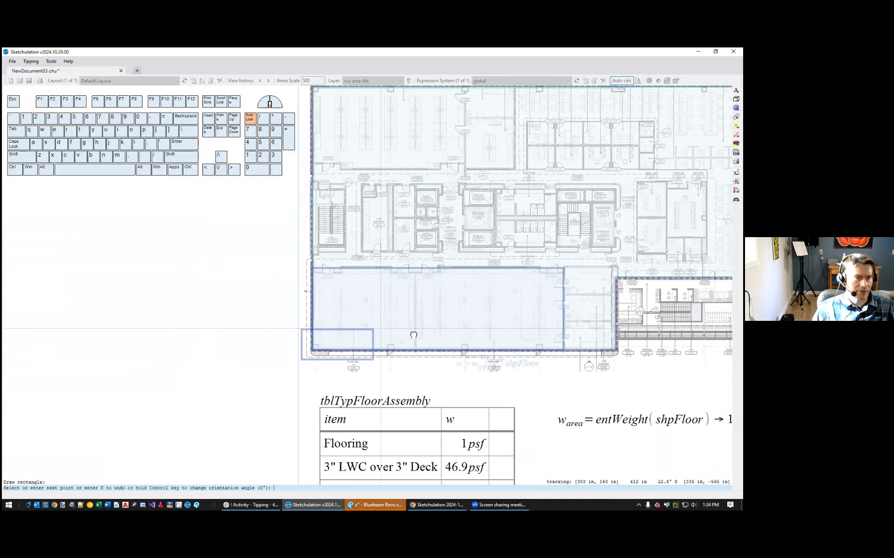
pyautogui.moveTo(414, 328); pyautogui.dragTo(310, 447, button='middle')
pyautogui.moveTo(691, 205); pyautogui.dragTo(651, 222, button='middle')
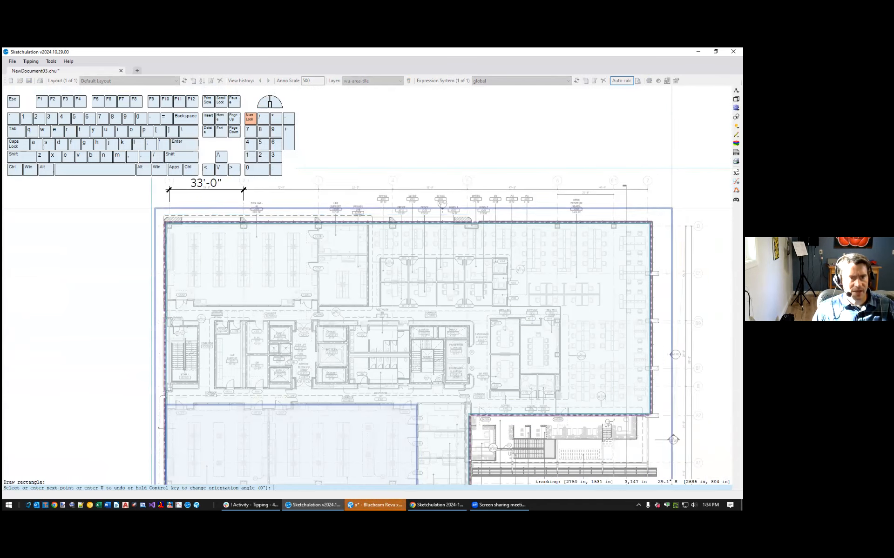
pyautogui.scroll(-2, 672, 208)
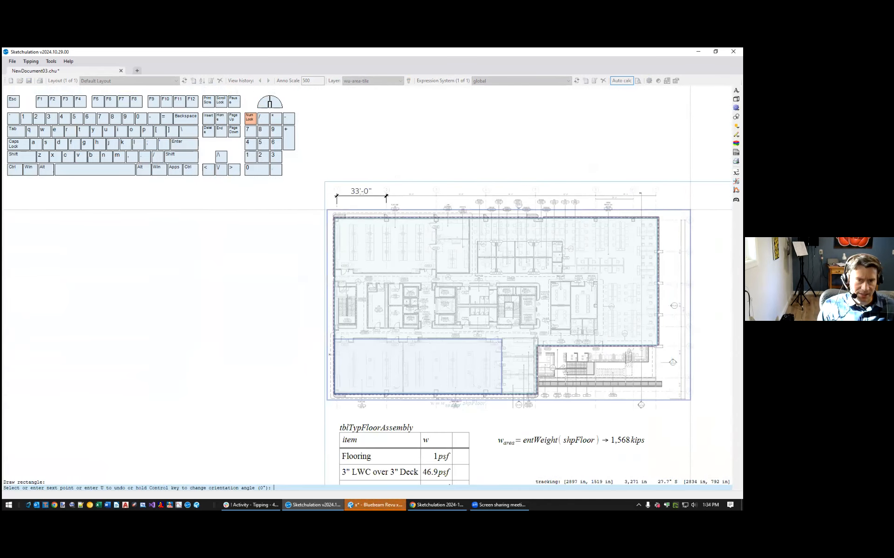
pyautogui.click(680, 209)
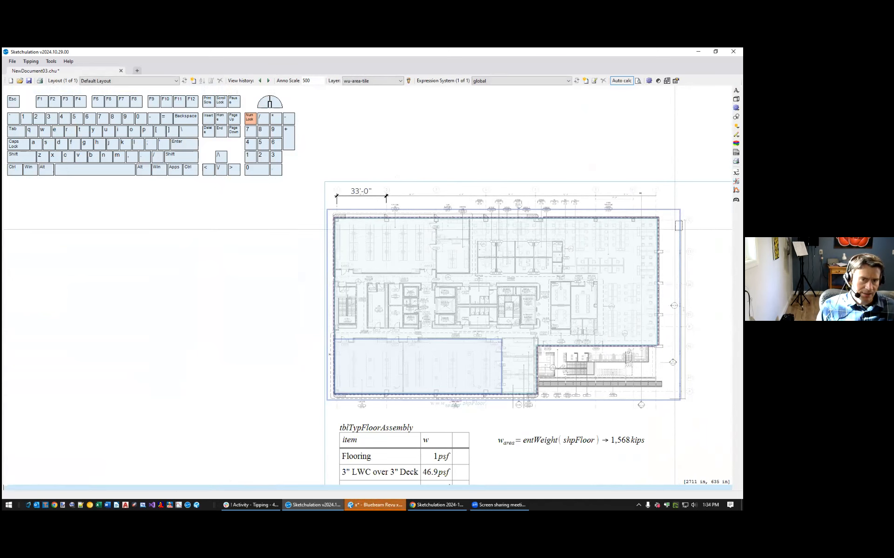
# Assign the enclosing rectangle to a new layer named wu-bdy
pyautogui.moveTo(633, 238); pyautogui.dragTo(585, 217, button='middle')
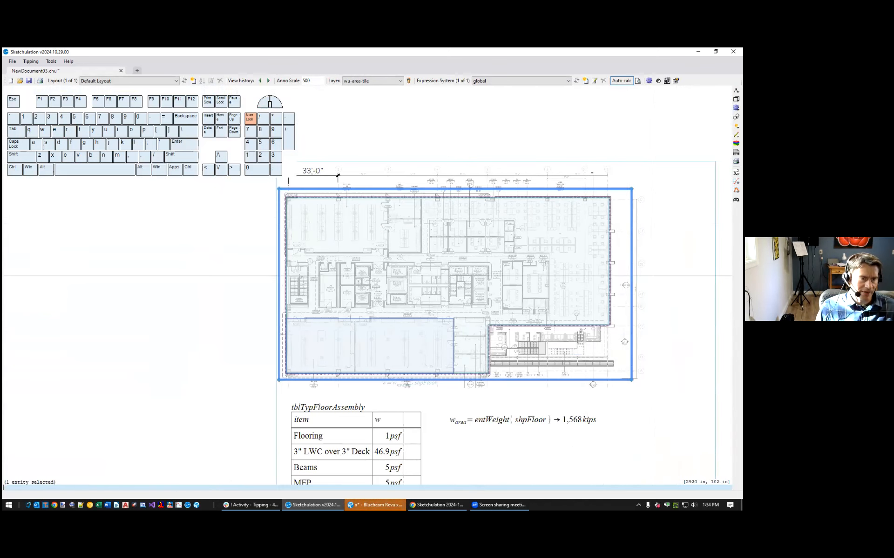
pyautogui.moveTo(649, 272); pyautogui.dragTo(624, 278, button='middle')
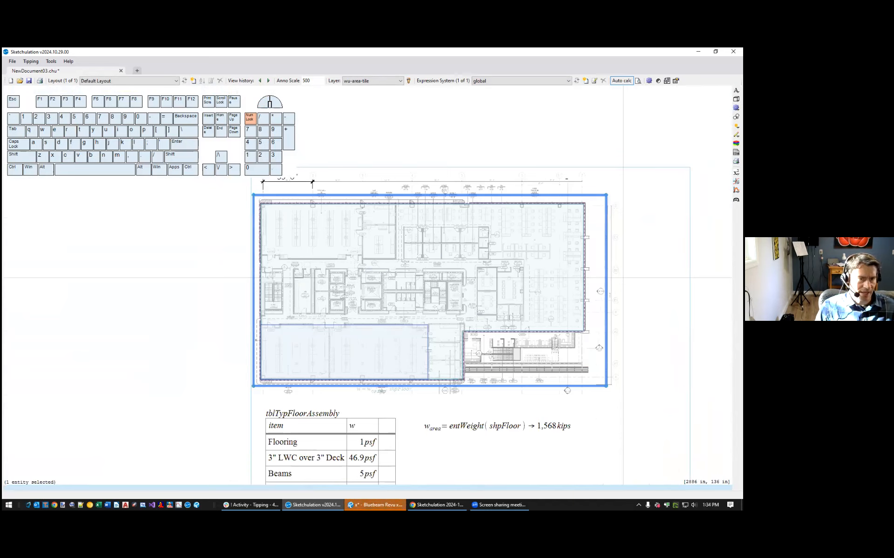
pyautogui.write('cla')
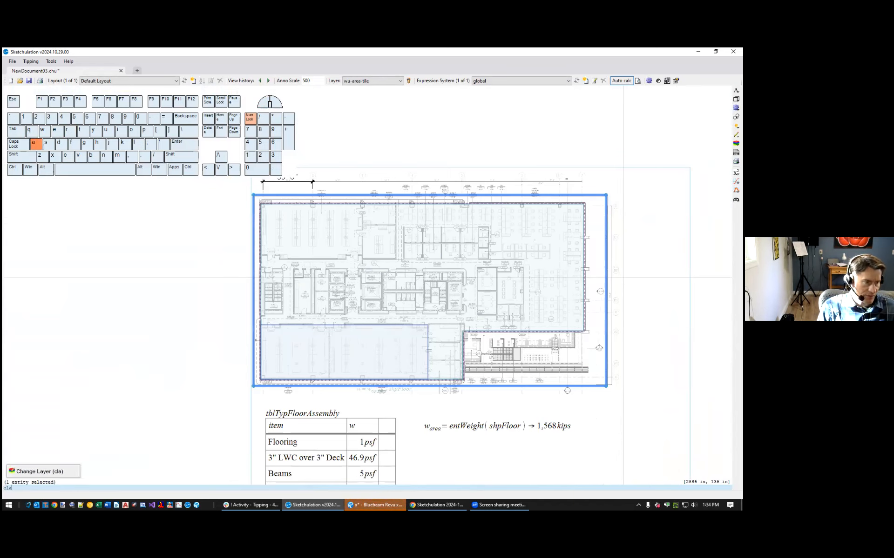
pyautogui.press('Return')
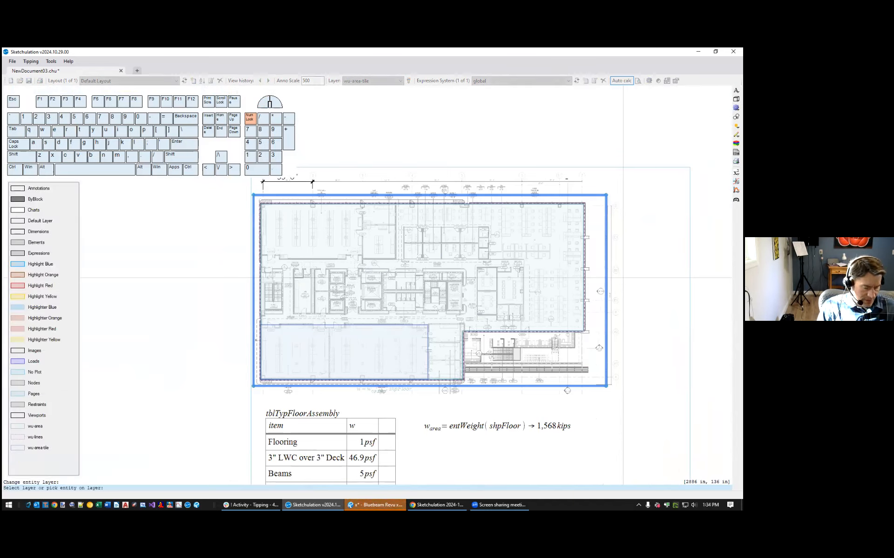
pyautogui.write('wu')
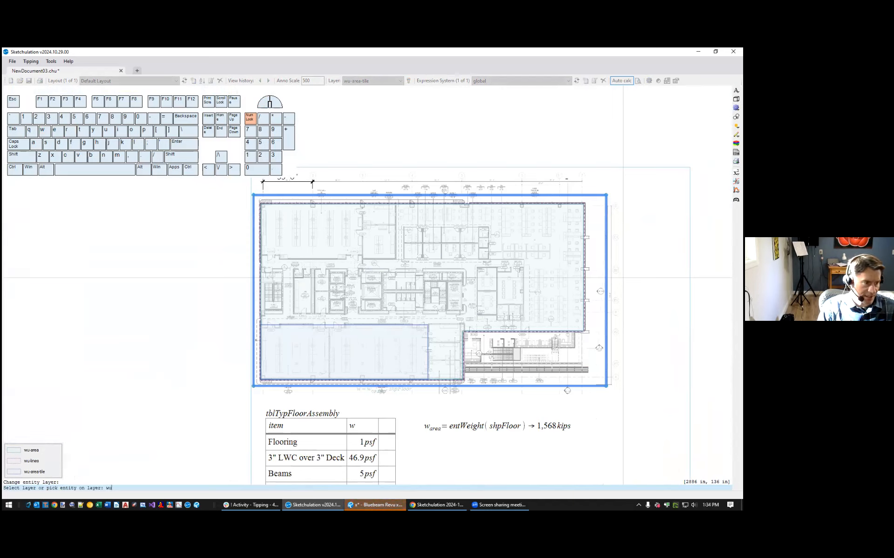
pyautogui.write('-bdy')
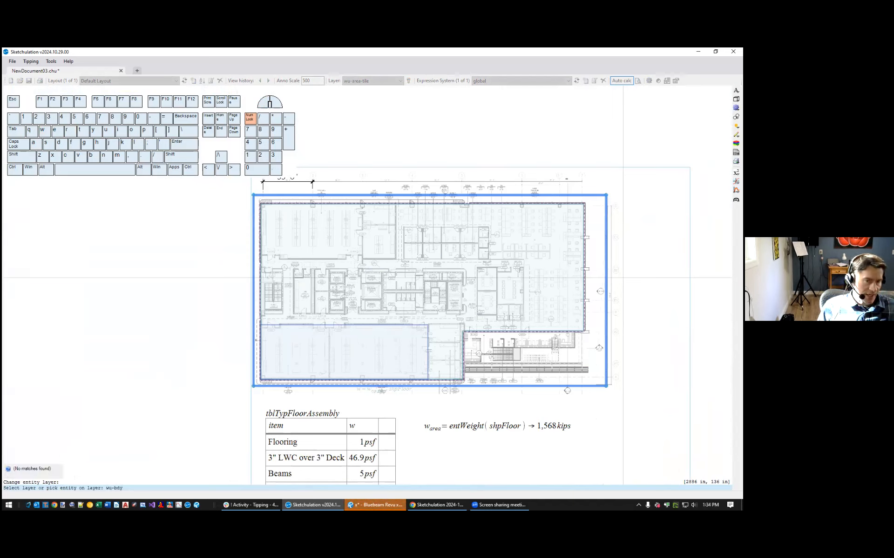
pyautogui.press('Return')
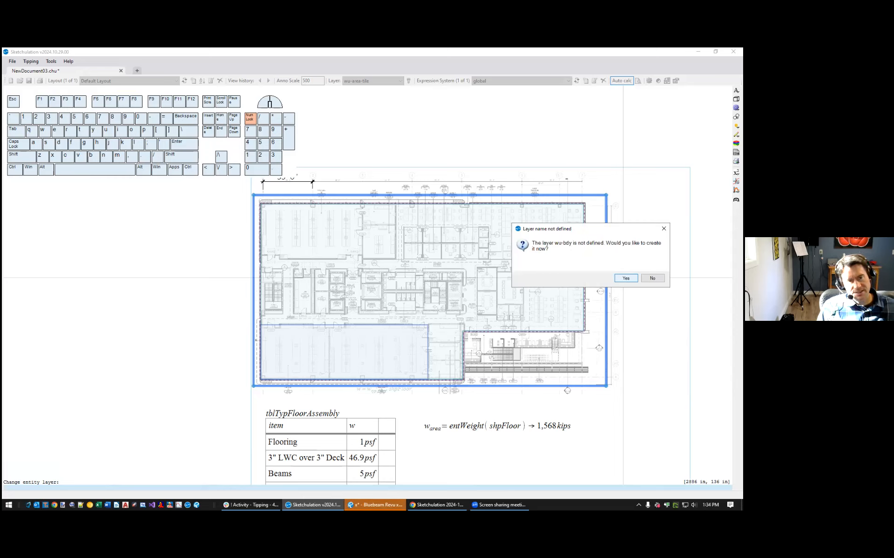
pyautogui.click(624, 278)
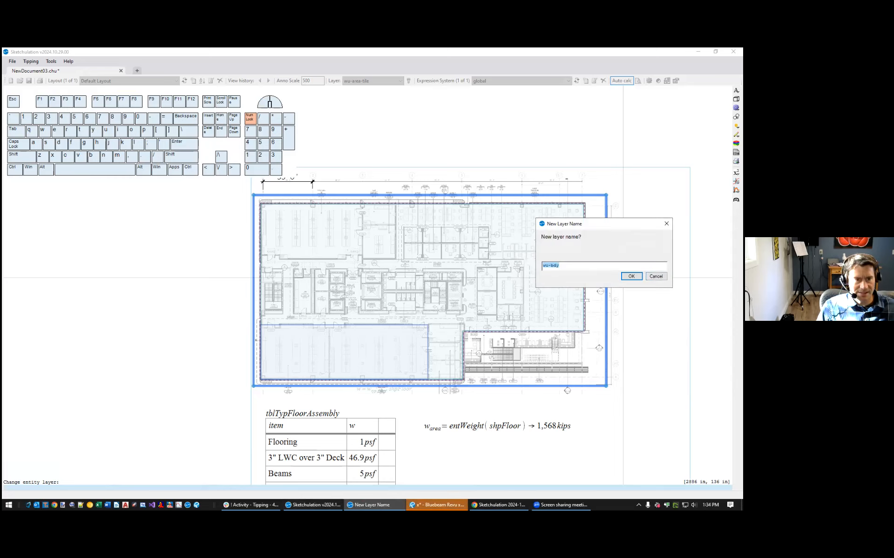
pyautogui.click(630, 277)
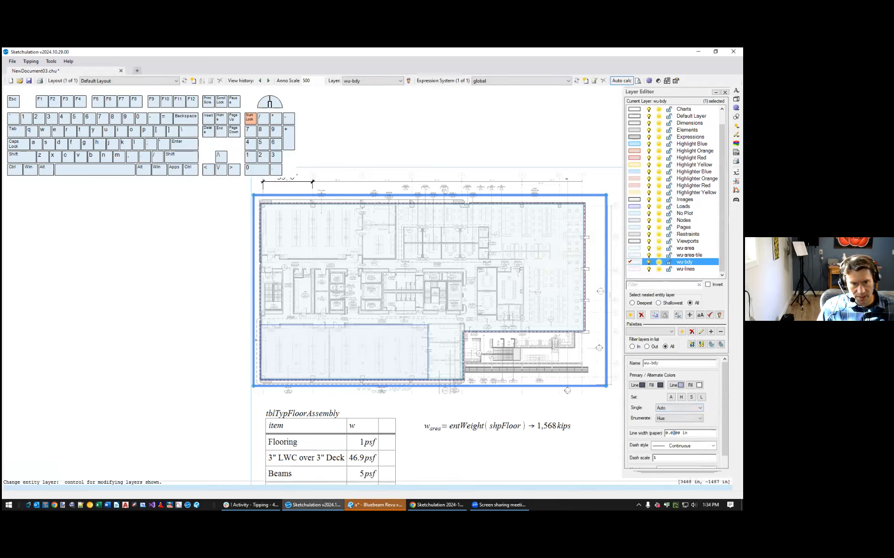
# Give the wu-bdy layer the Dot dash style and a hue of 0, and clear the selection
pyautogui.click(712, 446)
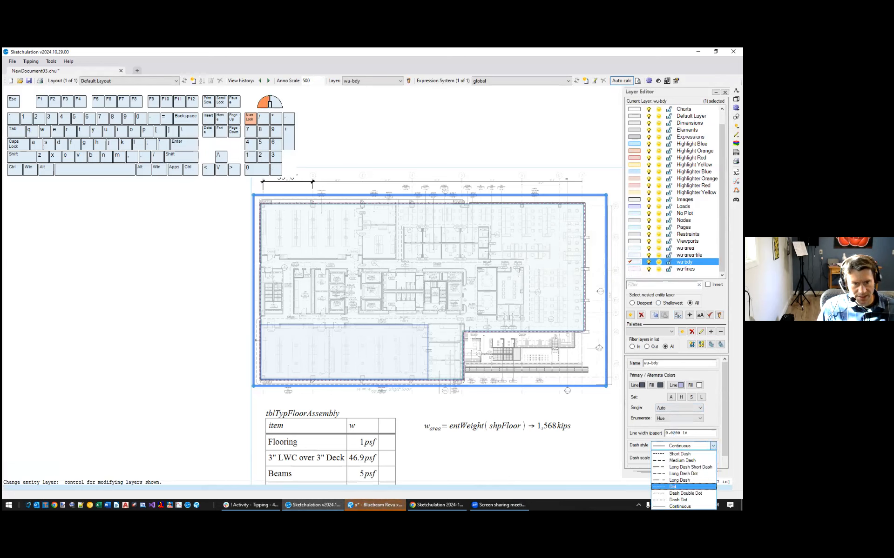
pyautogui.click(683, 487)
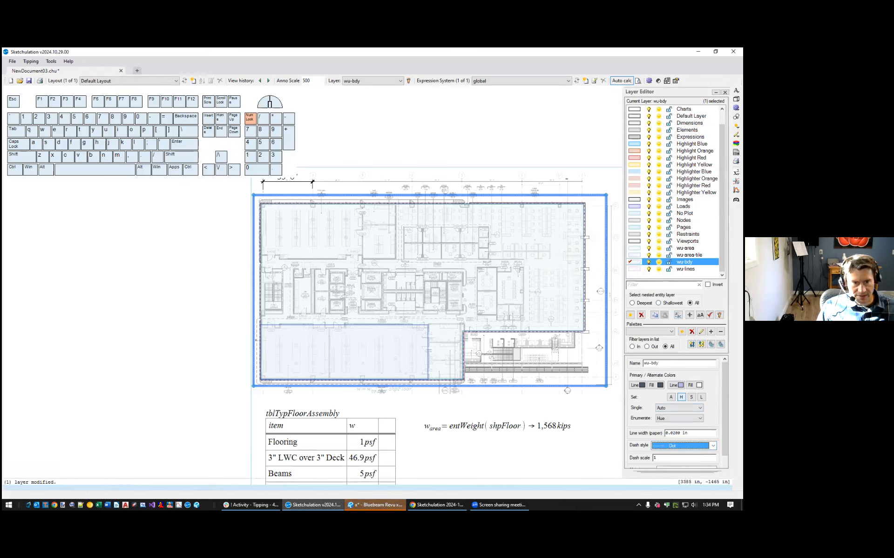
pyautogui.click(681, 397)
pyautogui.moveTo(672, 309); pyautogui.dragTo(592, 314)
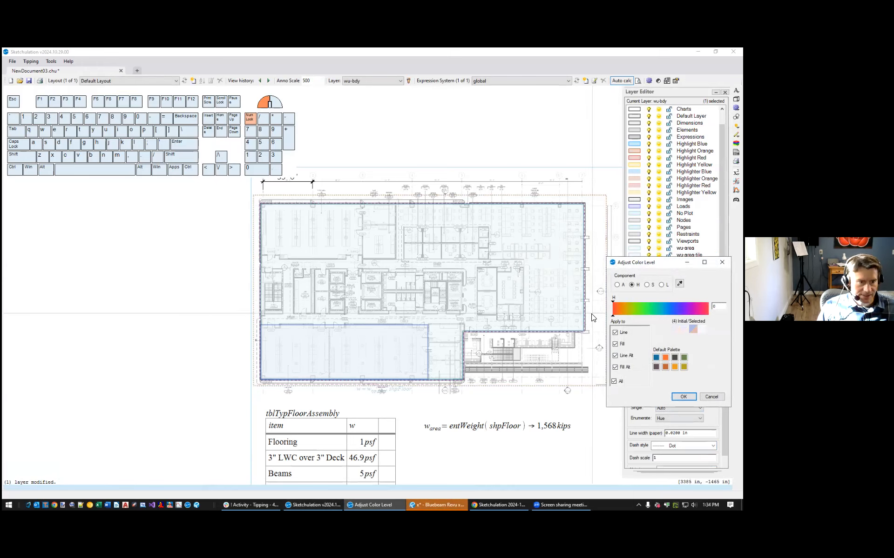
pyautogui.click(683, 396)
pyautogui.press('Escape')
# Show the entity properties of the dotted boundary rectangle around the floor plan, and close the Entity Editor and Layer Editor
pyautogui.scroll(2, 410, 398)
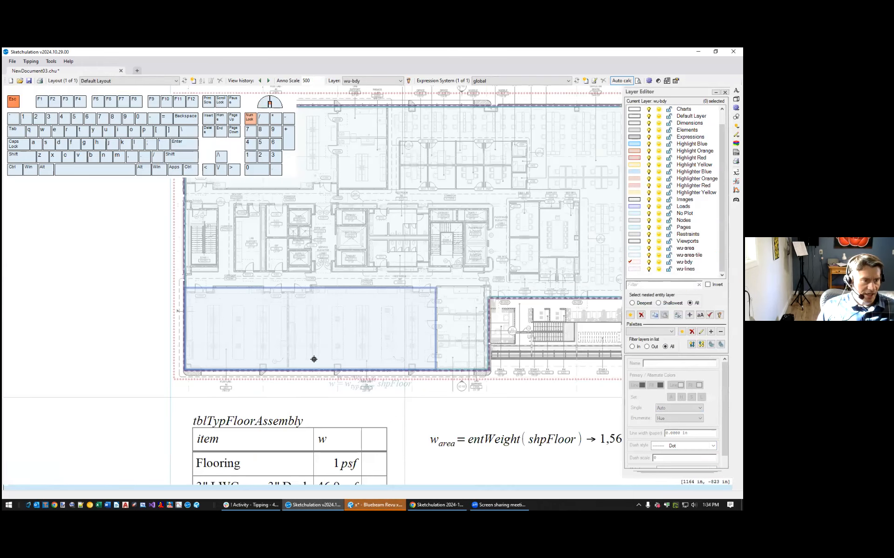
pyautogui.scroll(4, 314, 359)
pyautogui.scroll(-3, 373, 401)
pyautogui.click(325, 382)
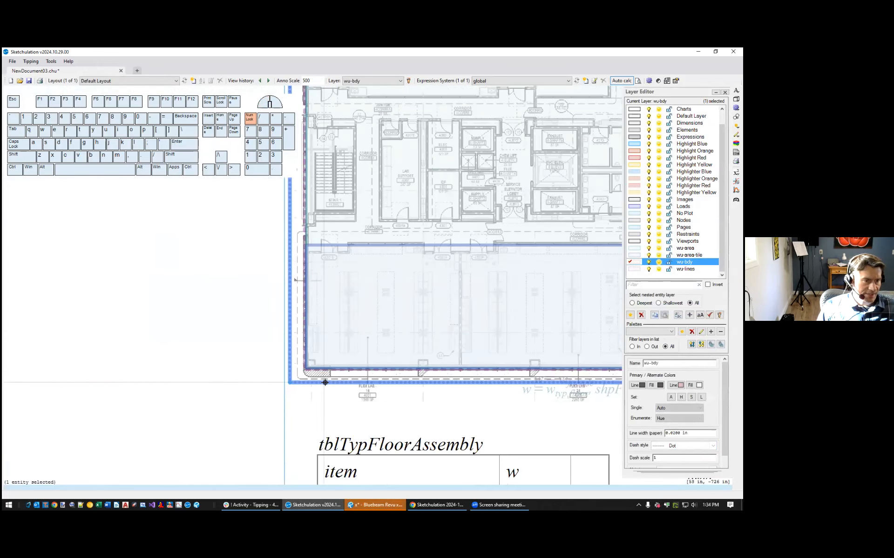
pyautogui.scroll(-5, 325, 382)
pyautogui.moveTo(359, 389); pyautogui.dragTo(277, 377, button='middle')
pyautogui.moveTo(450, 382); pyautogui.dragTo(458, 367, button='middle')
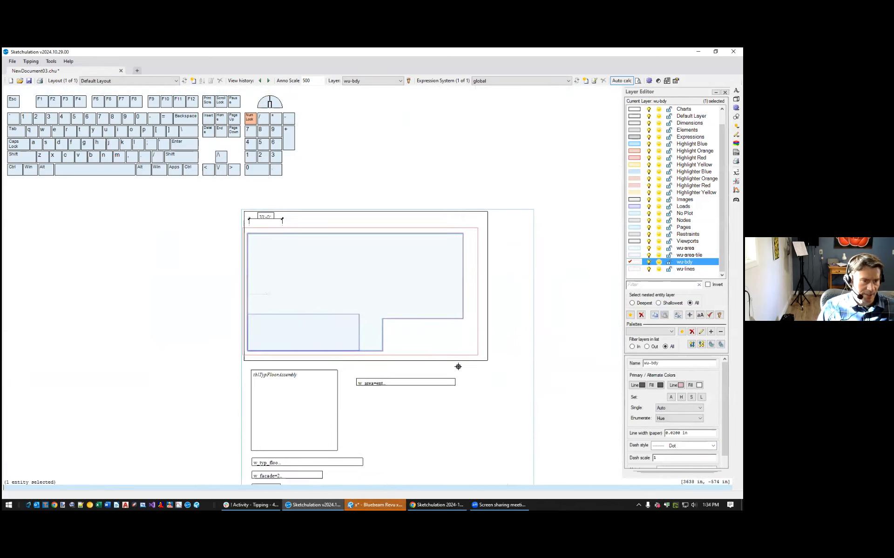
pyautogui.scroll(2, 429, 373)
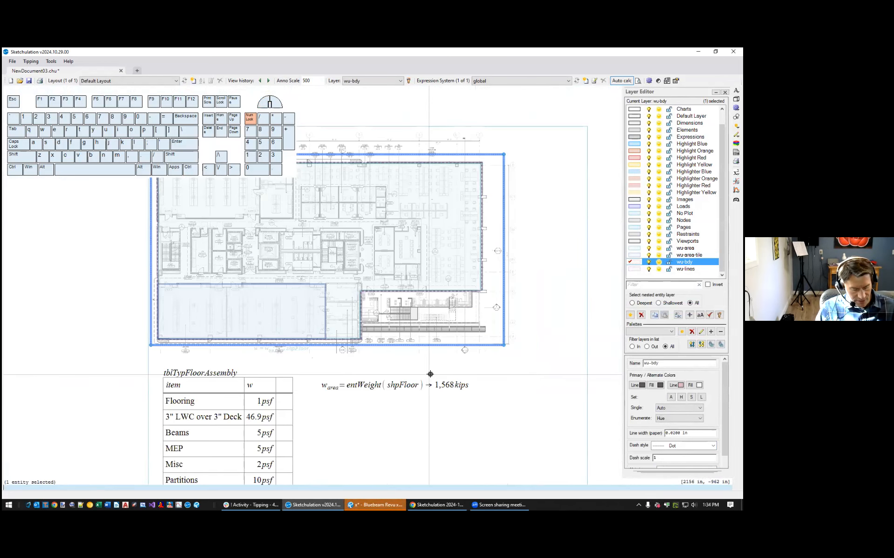
pyautogui.write('mo')
pyautogui.press('Return')
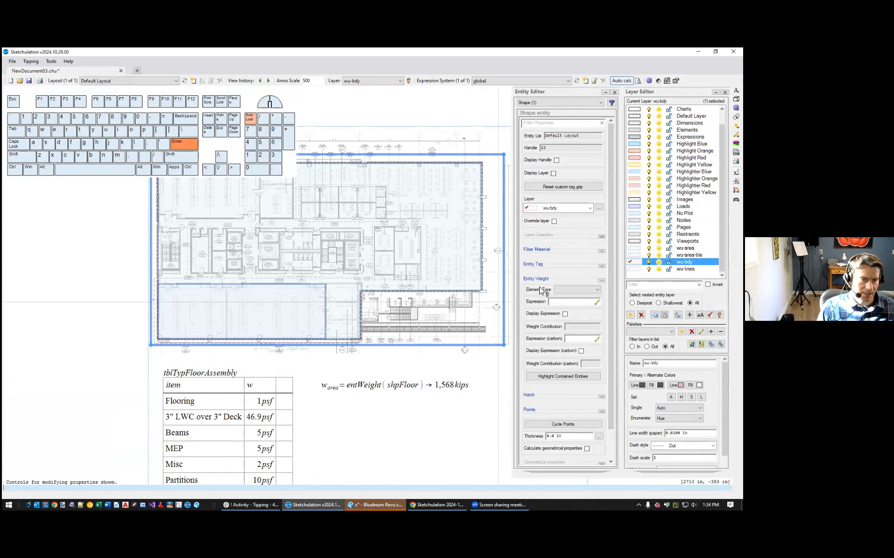
pyautogui.moveTo(469, 358); pyautogui.dragTo(557, 365, button='middle')
pyautogui.keyDown('ctrl'); pyautogui.click(613, 92); pyautogui.keyUp('ctrl')
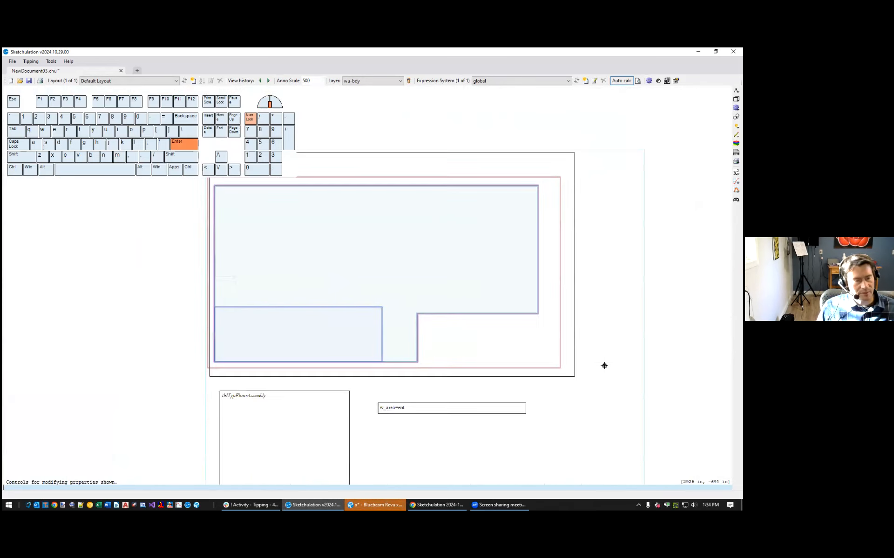
pyautogui.scroll(2, 548, 370)
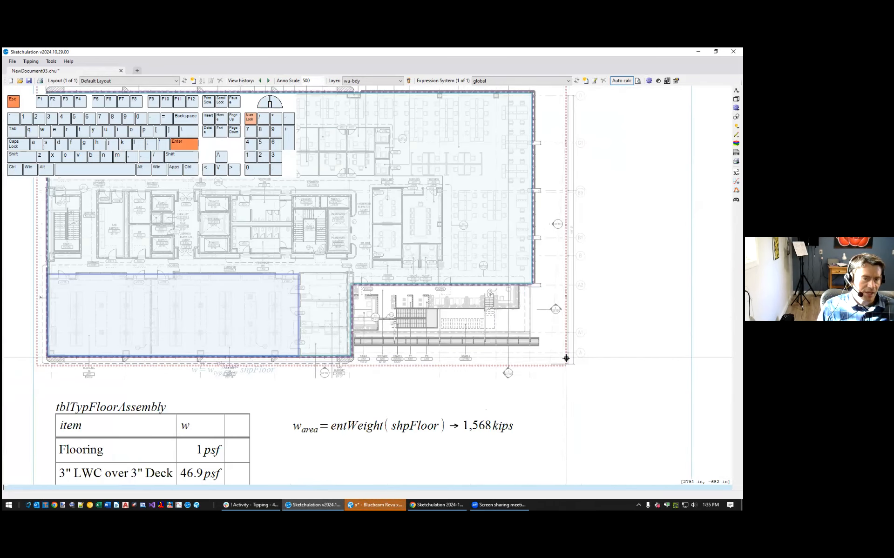
pyautogui.write('tag')
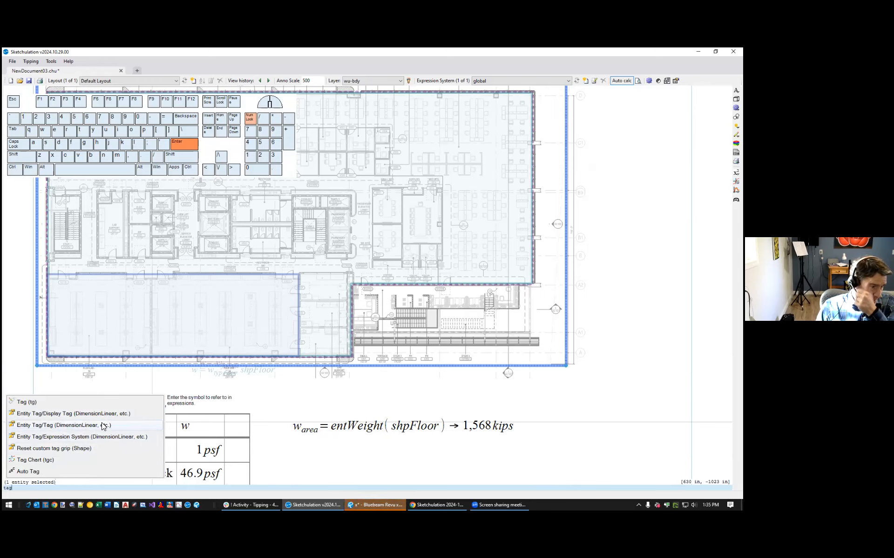
pyautogui.press('Escape')
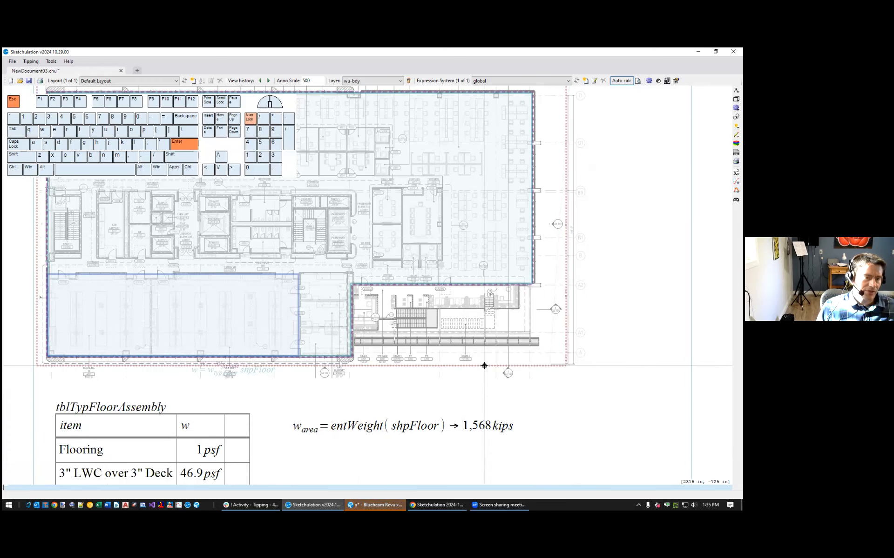
# Examine how the custom shortcut tg assigns the Tag property, including the available property names, and close the Custom Command Editor
pyautogui.write('cuc')
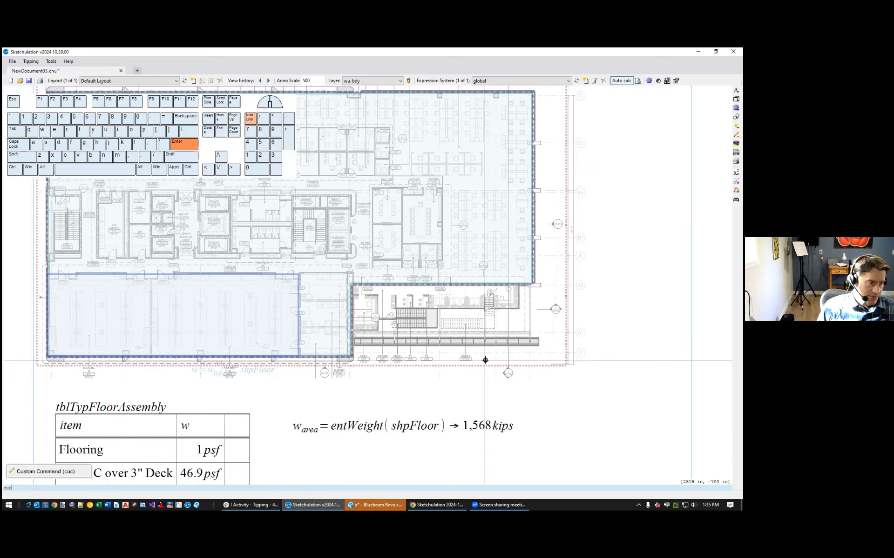
pyautogui.press('Return')
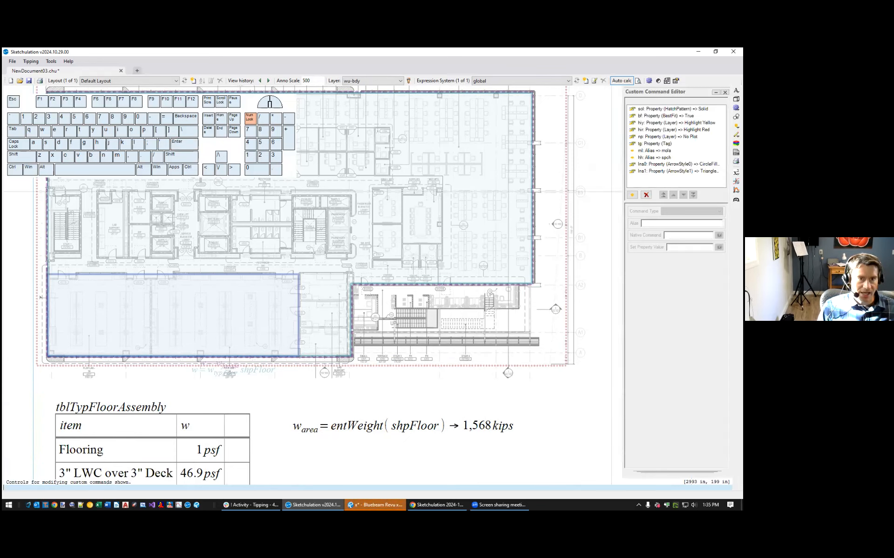
pyautogui.moveTo(661, 109); pyautogui.dragTo(661, 171)
pyautogui.click(661, 144)
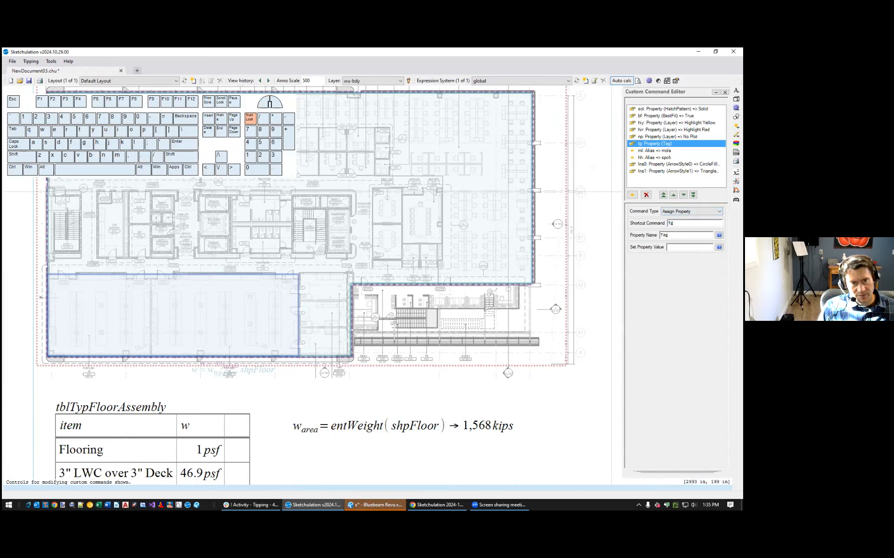
pyautogui.doubleClick(664, 235)
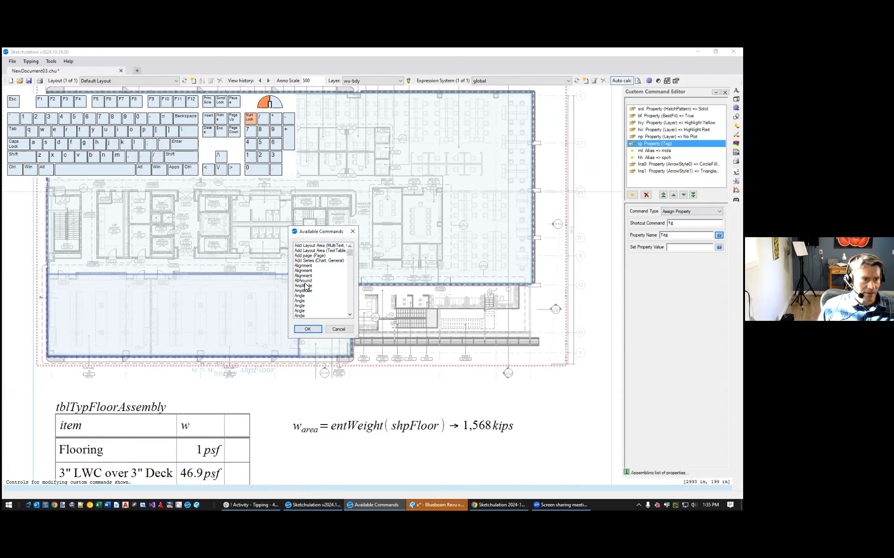
pyautogui.scroll(-5, 305, 286)
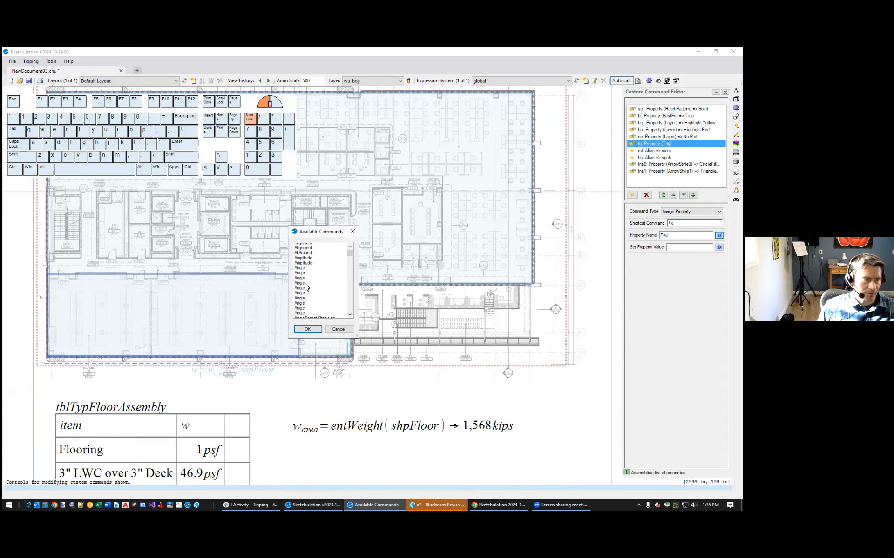
pyautogui.click(337, 330)
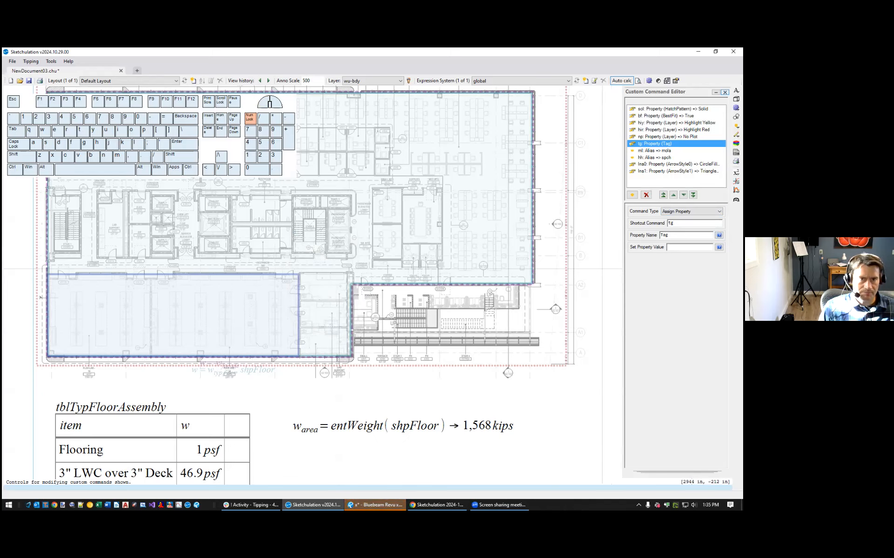
pyautogui.click(725, 93)
# Tag the boundary rectangle as shpBdy using the custom tg command
pyautogui.click(543, 365)
pyautogui.write('tg')
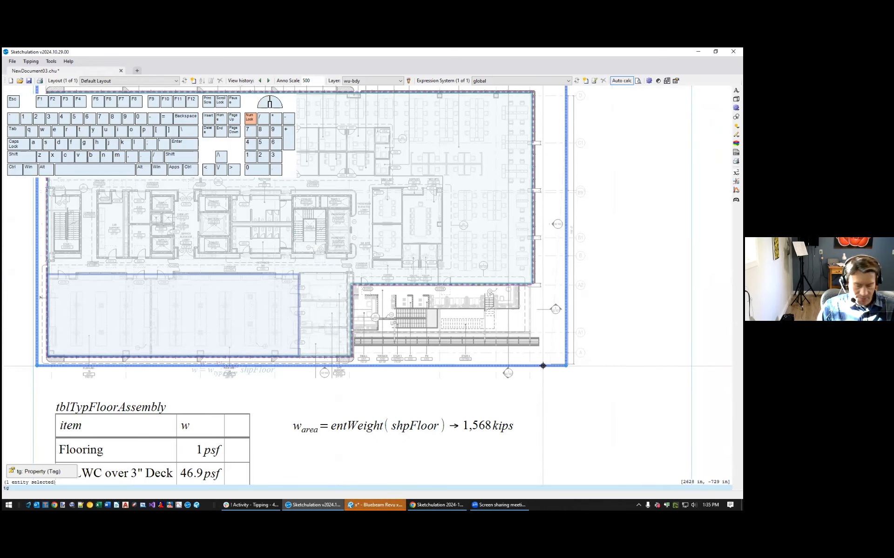
pyautogui.press('Return')
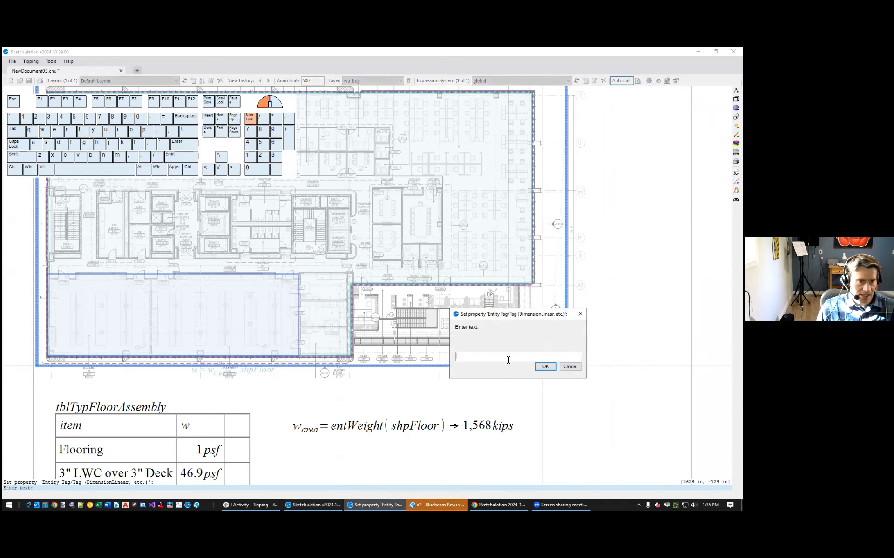
pyautogui.write('shpBdy')
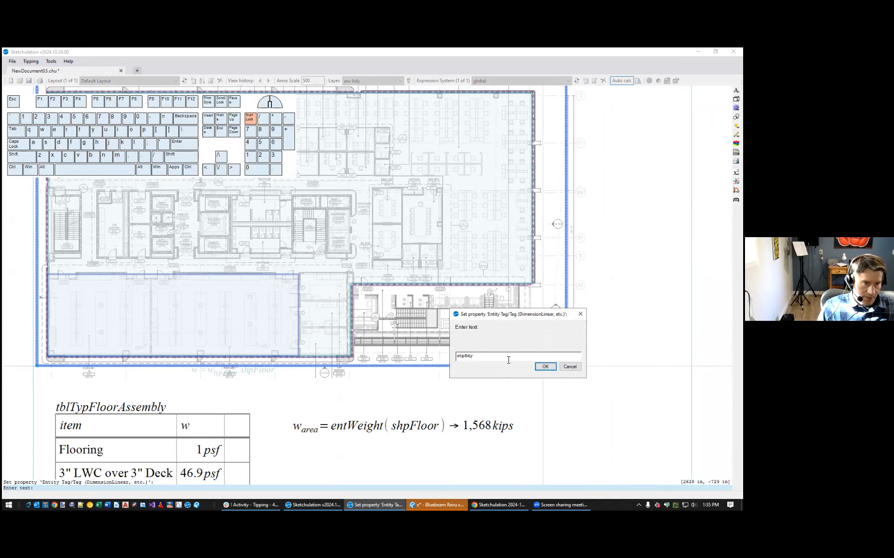
pyautogui.click(543, 367)
# Rename the result variable of the entWeight expression beside the floor assembly table to w_fl
pyautogui.scroll(2, 348, 372)
pyautogui.scroll(-1, 348, 372)
pyautogui.moveTo(324, 429); pyautogui.dragTo(276, 411, button='middle')
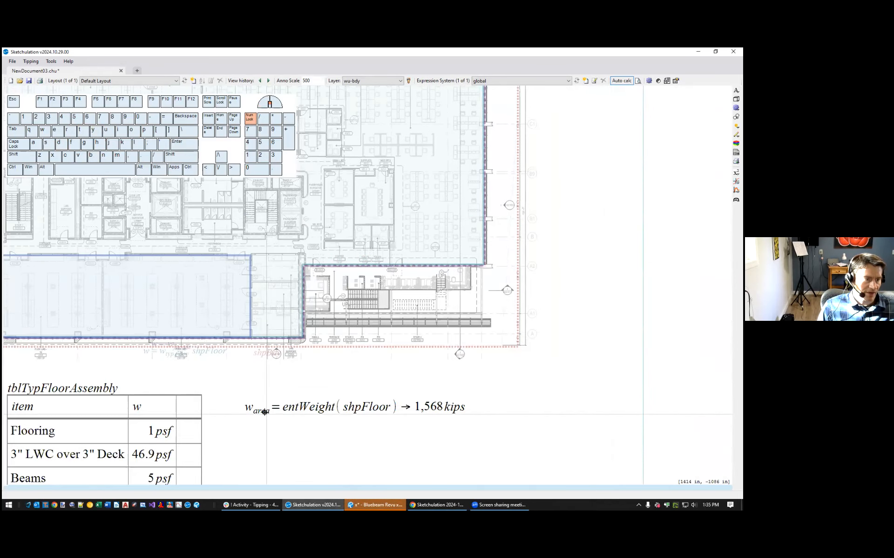
pyautogui.scroll(1, 263, 412)
pyautogui.doubleClick(259, 409)
pyautogui.hotkey('shift', 'Right')
pyautogui.hotkey('shift', 'Right')
pyautogui.hotkey('shift', 'Right')
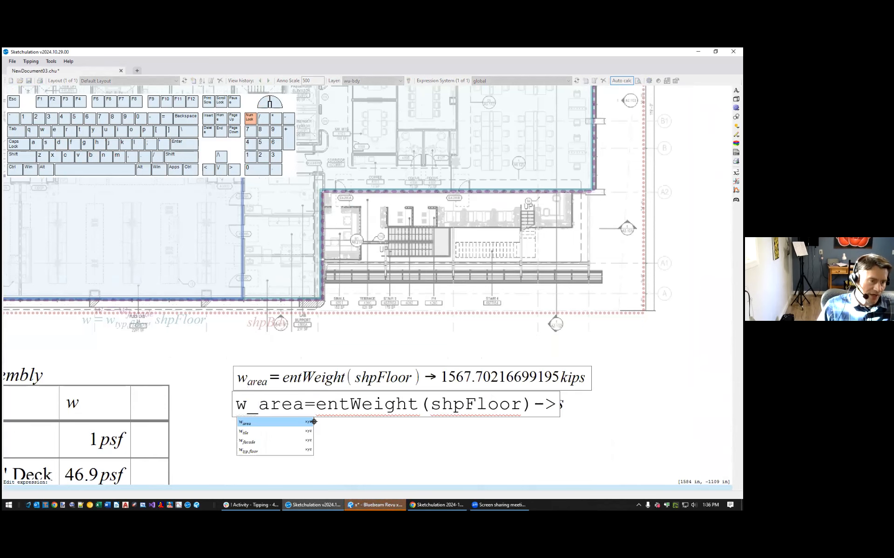
pyautogui.write('fl')
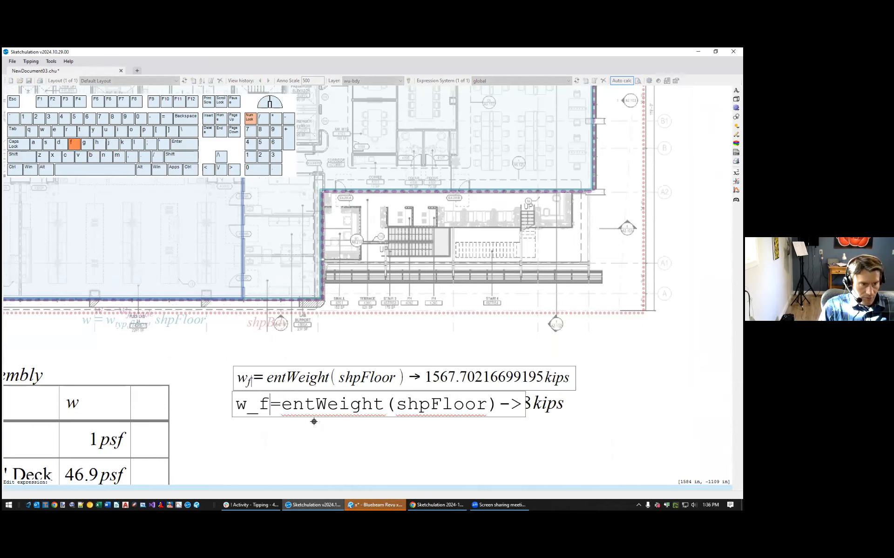
# Make the entWeight expression evaluate shpBdy instead of shpFloor
pyautogui.click(433, 404)
pyautogui.doubleClick(433, 404)
pyautogui.write('shp')
pyautogui.press('Tab')
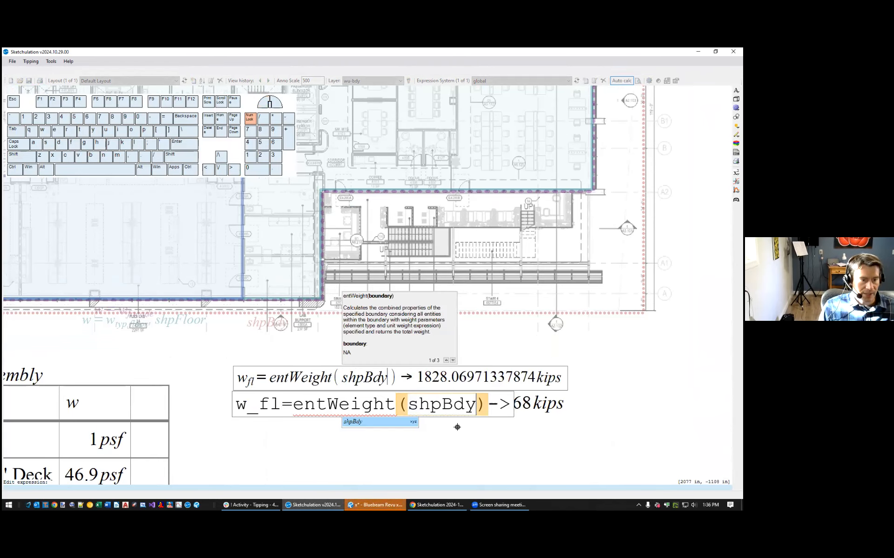
pyautogui.press('Return')
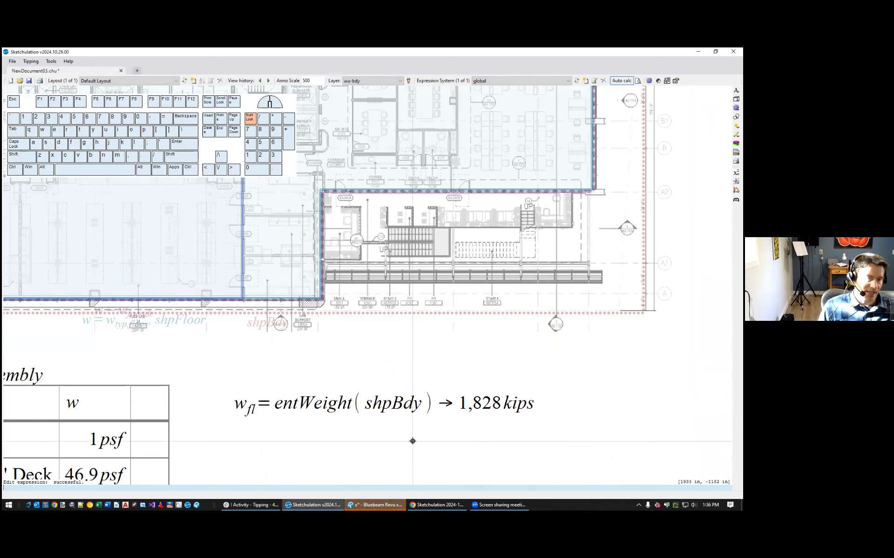
# Highlight the entities contained in the shpBdy rectangle and place the Entity Weight Details dialog beside the floor plan
pyautogui.scroll(-5, 419, 435)
pyautogui.moveTo(414, 344); pyautogui.dragTo(541, 410, button='middle')
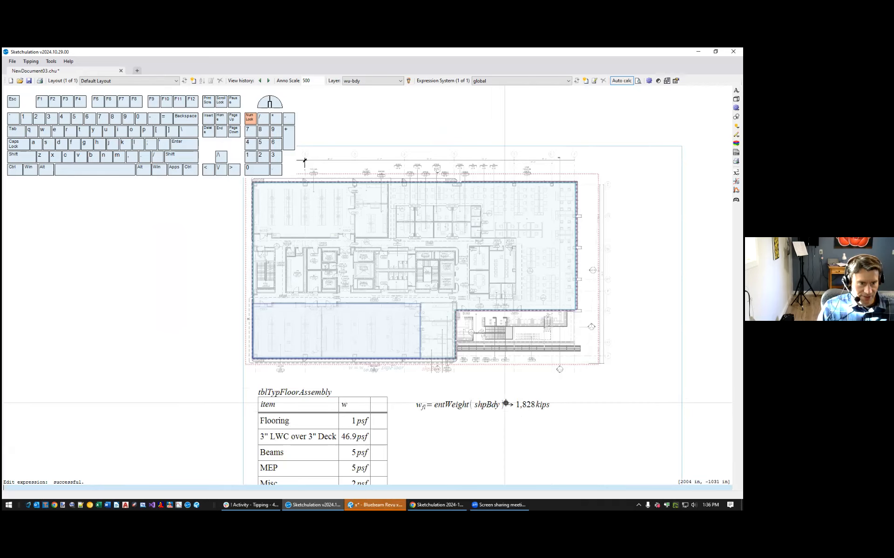
pyautogui.click(572, 365)
pyautogui.write('mo')
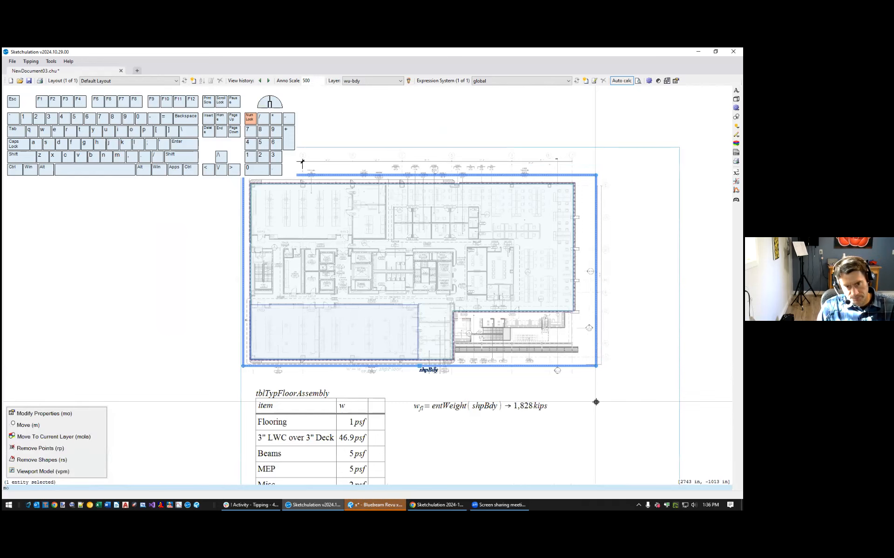
pyautogui.press('Return')
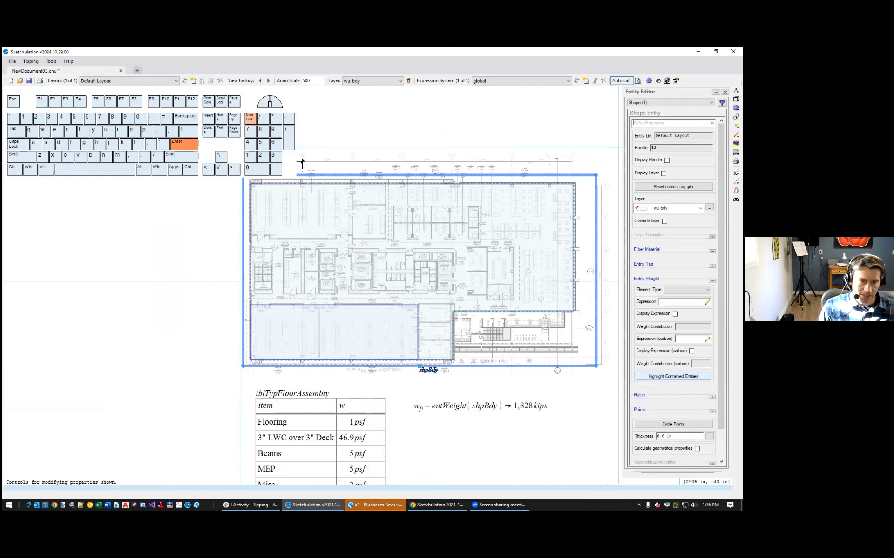
pyautogui.click(672, 376)
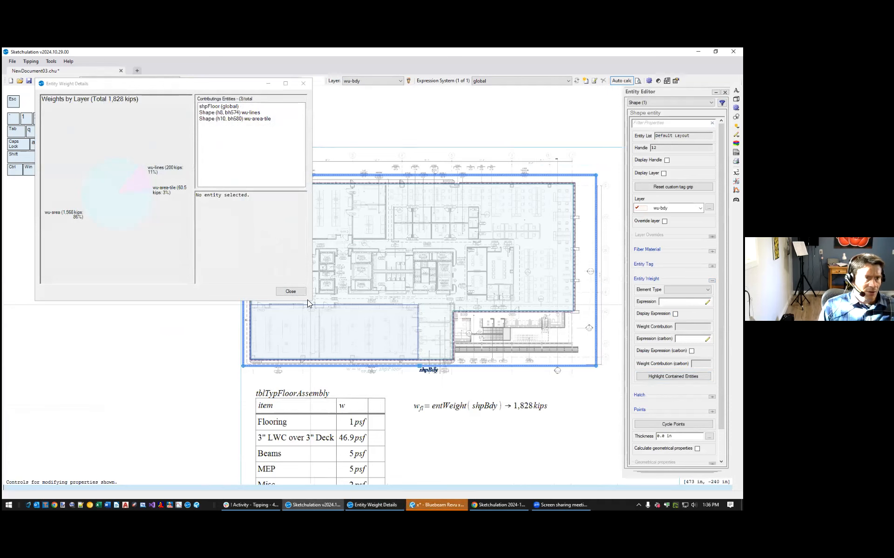
pyautogui.click(225, 85)
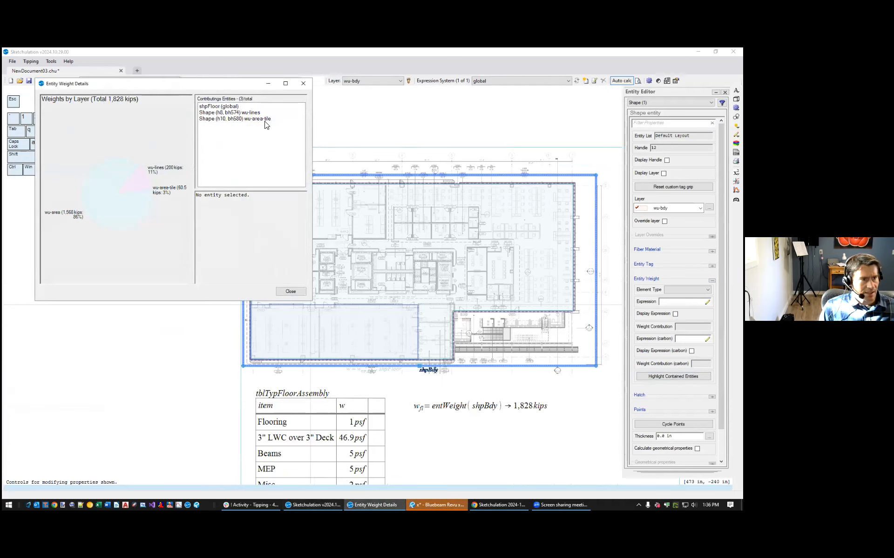
pyautogui.moveTo(434, 202); pyautogui.dragTo(433, 202)
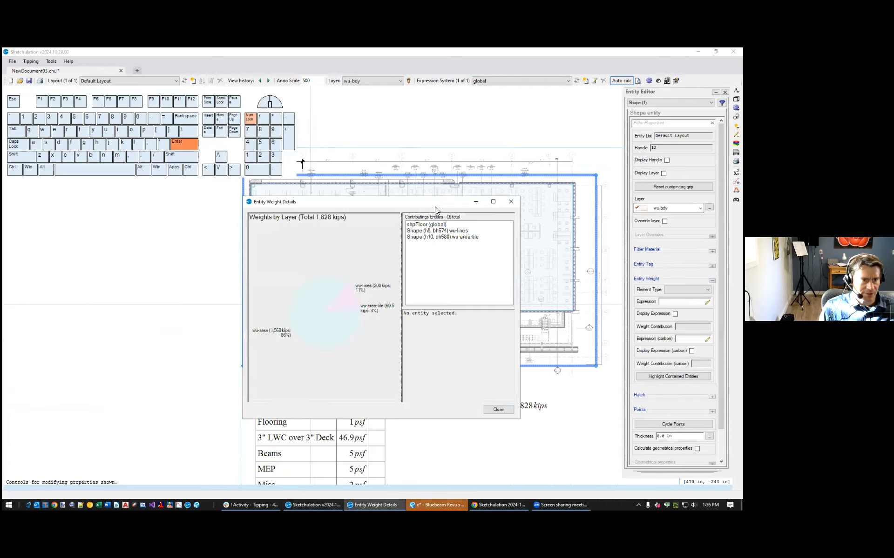
pyautogui.moveTo(368, 214); pyautogui.dragTo(223, 202)
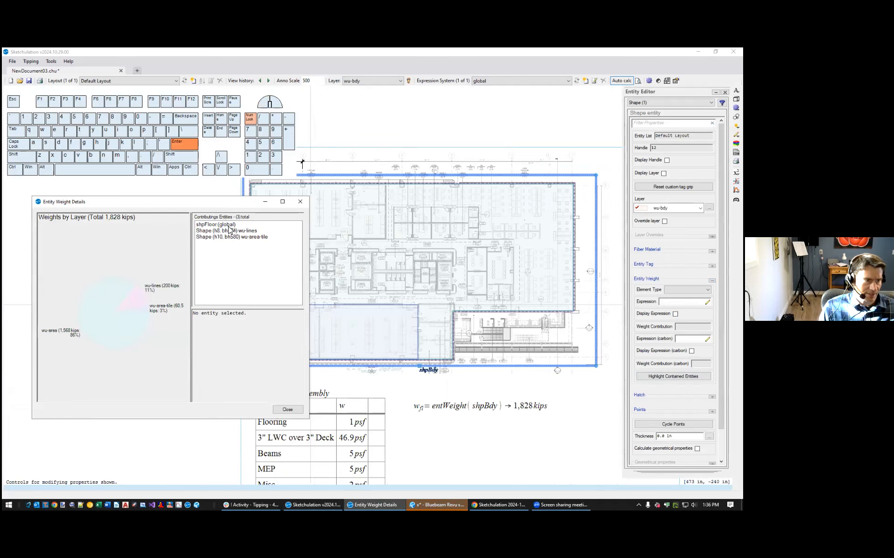
# Review the weight details of all contributing entities together, of shpFloor and the wu-lines shape individually, and enlarge the details dialog
pyautogui.moveTo(228, 225); pyautogui.dragTo(235, 234)
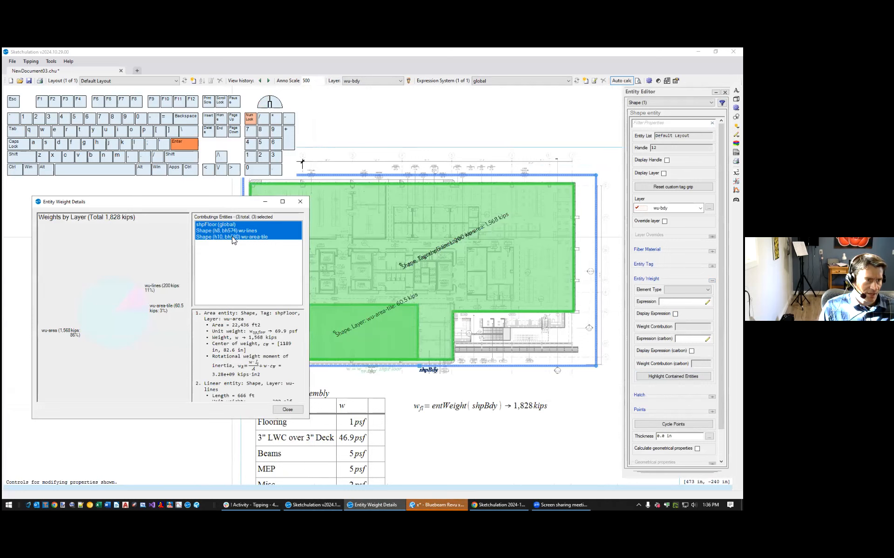
pyautogui.click(236, 226)
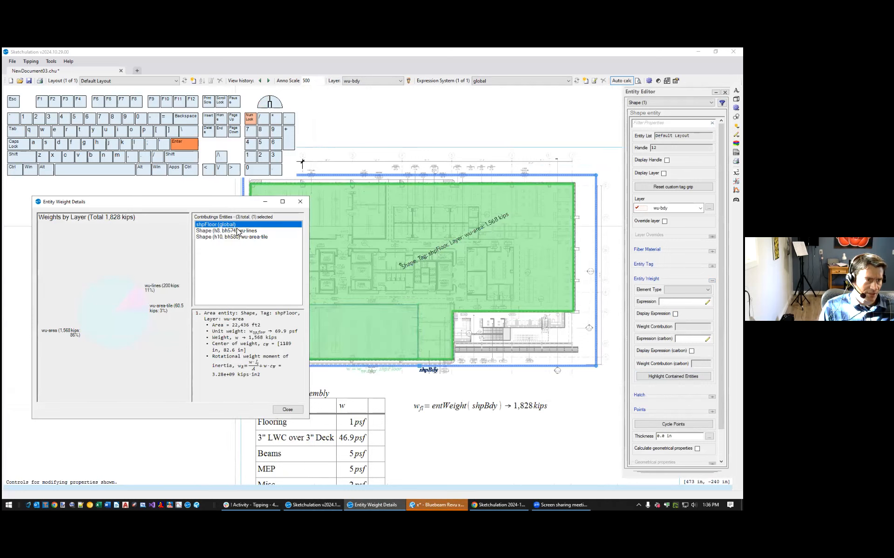
pyautogui.click(237, 231)
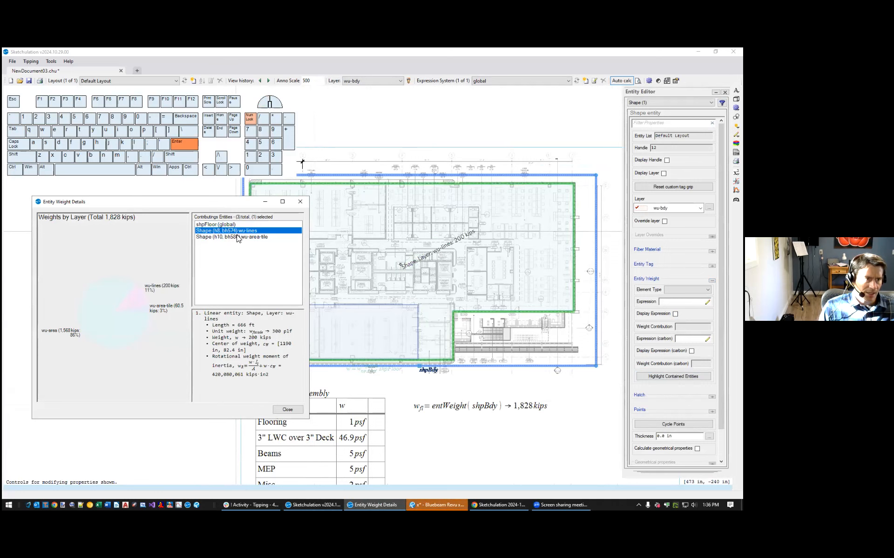
pyautogui.click(235, 225)
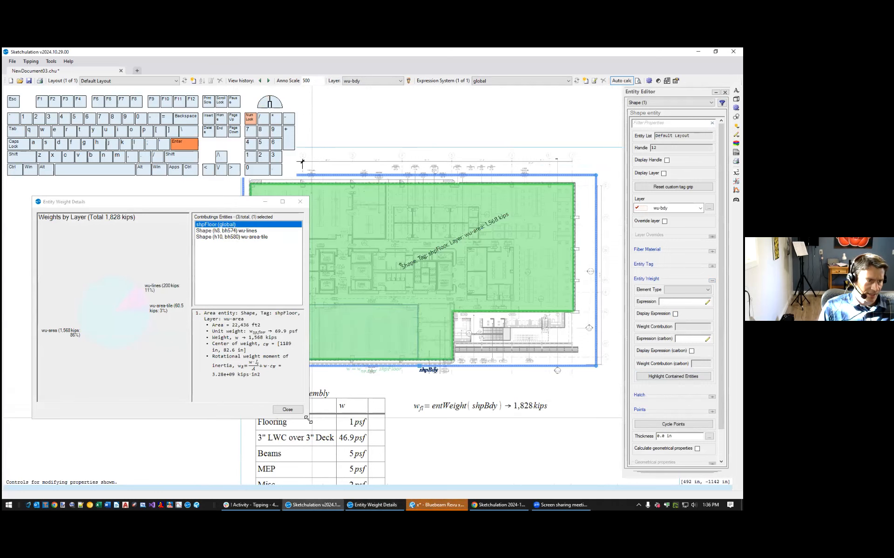
pyautogui.moveTo(308, 420); pyautogui.dragTo(473, 475)
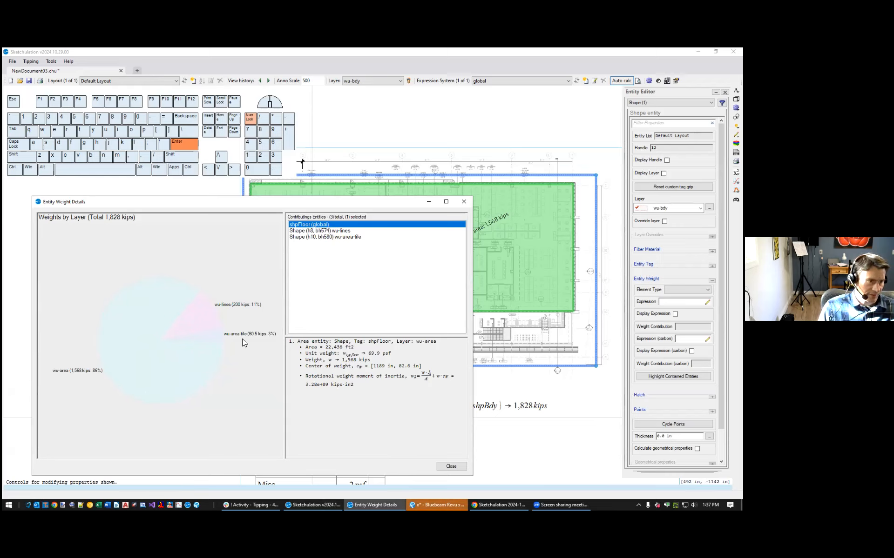
# Review the weight details of the wu-area-tile and wu-lines shapes individually and of all contributing entities together, closing the details when done
pyautogui.click(359, 238)
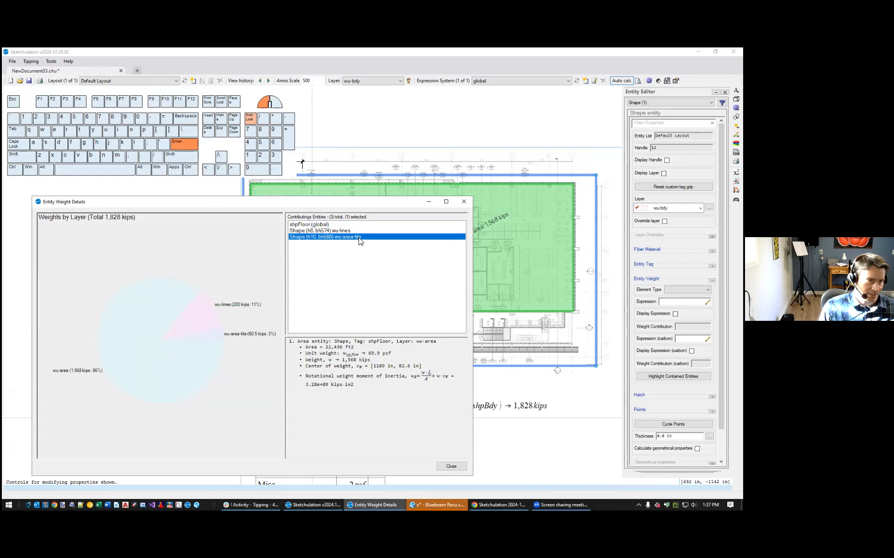
pyautogui.click(352, 230)
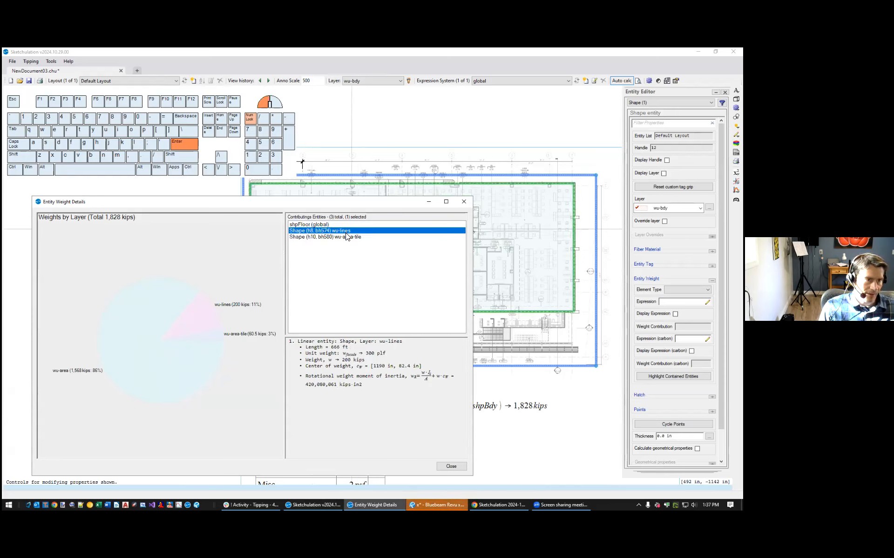
pyautogui.moveTo(336, 225); pyautogui.dragTo(347, 238)
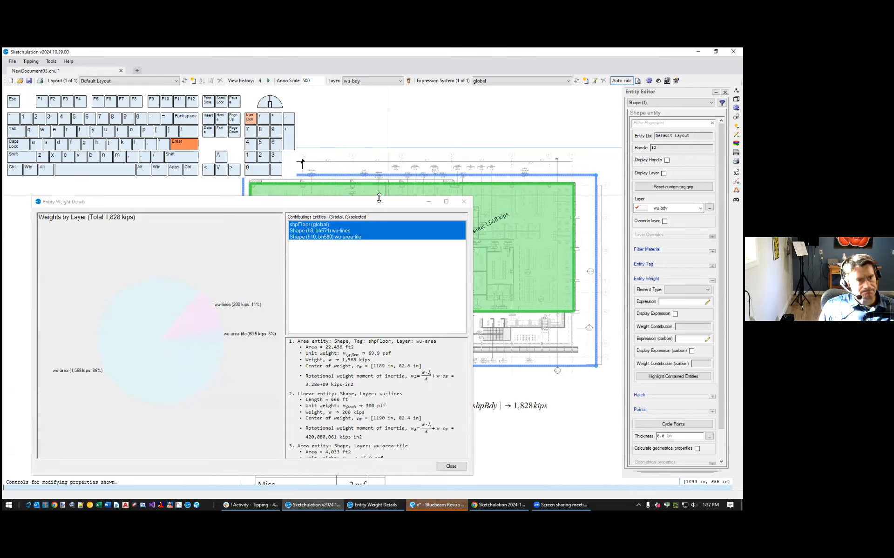
pyautogui.moveTo(378, 199); pyautogui.dragTo(379, 108)
pyautogui.click(450, 467)
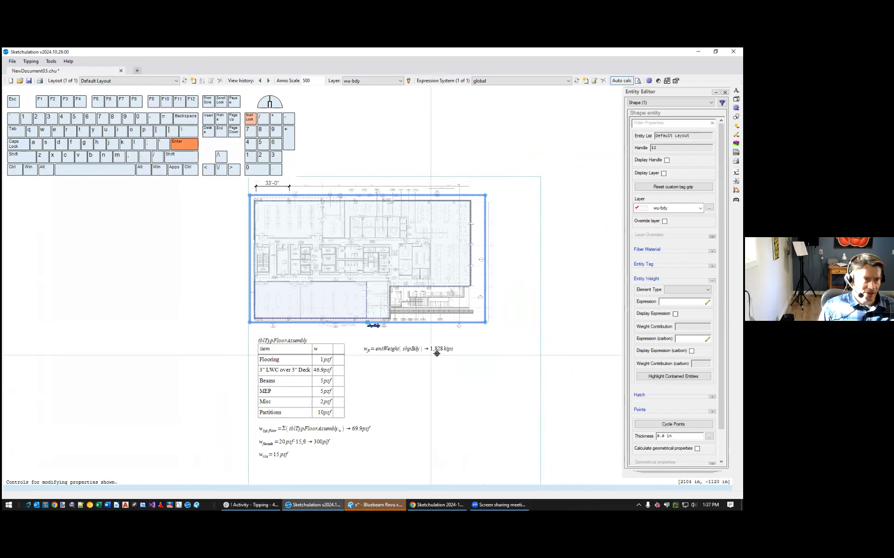
pyautogui.press('Escape')
pyautogui.moveTo(469, 382); pyautogui.dragTo(468, 411, button='middle')
pyautogui.scroll(2, 410, 347)
pyautogui.moveTo(410, 353); pyautogui.dragTo(430, 392, button='middle')
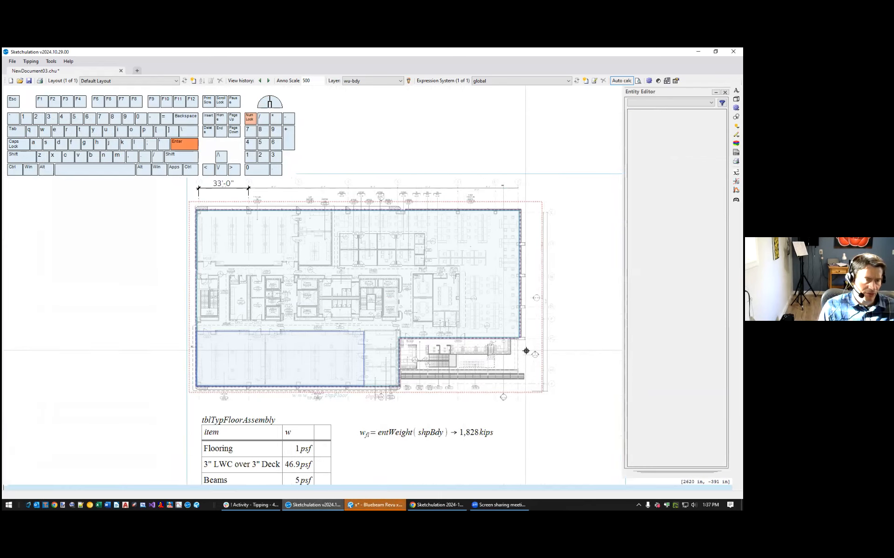
pyautogui.scroll(-2, 431, 395)
pyautogui.moveTo(431, 395); pyautogui.dragTo(422, 255, button='middle')
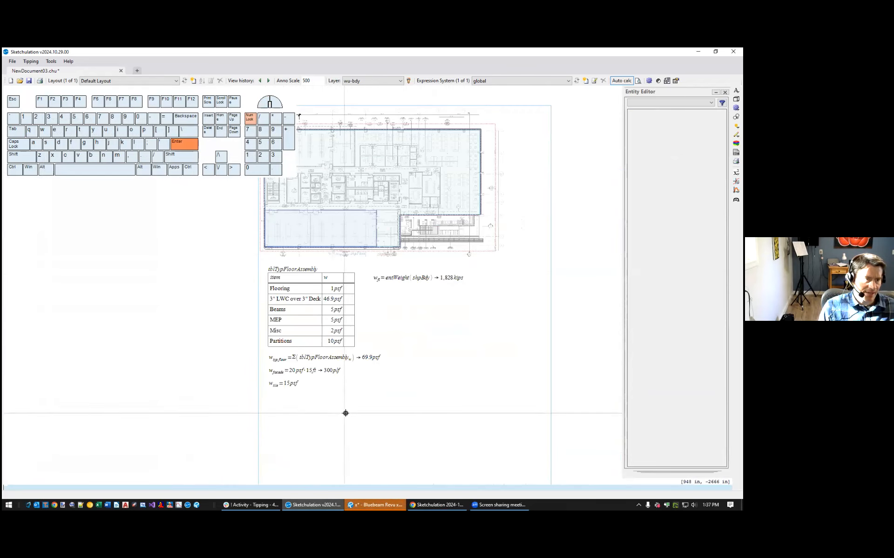
pyautogui.moveTo(345, 413); pyautogui.dragTo(328, 412, button='middle')
pyautogui.scroll(2, 369, 255)
pyautogui.scroll(2, 369, 256)
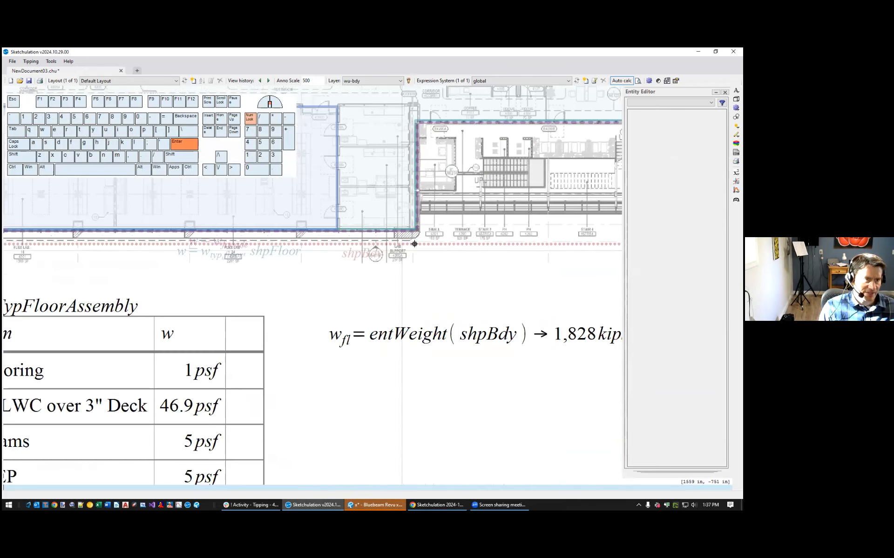
pyautogui.scroll(-2, 325, 344)
pyautogui.click(333, 354)
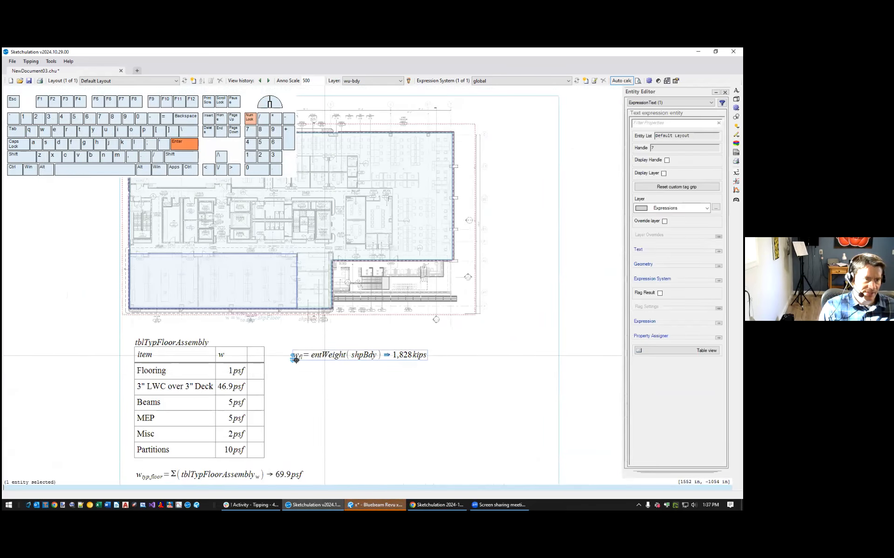
pyautogui.moveTo(356, 378)
pyautogui.mouseDown(button='middle')
pyautogui.moveTo(296, 382)
pyautogui.moveTo(413, 383)
pyautogui.mouseUp(button='middle')
pyautogui.scroll(-1, 296, 382)
pyautogui.press('Escape')
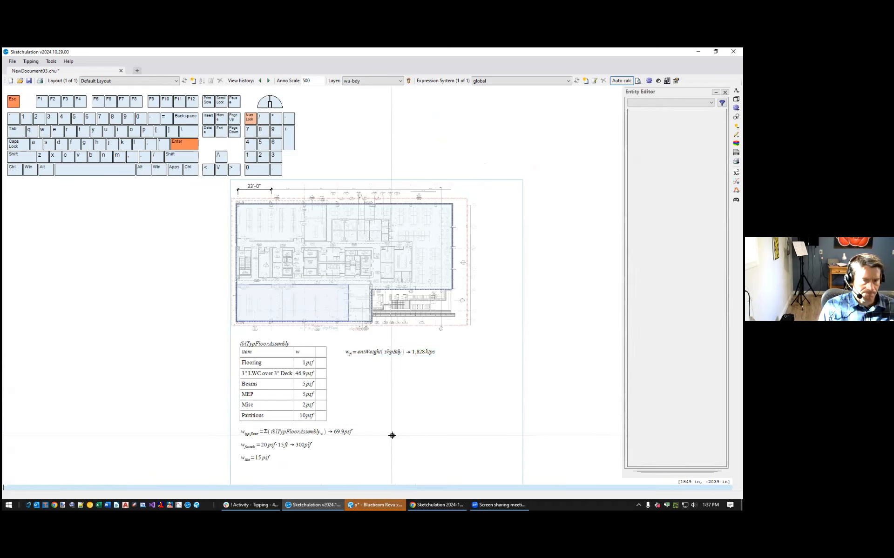
pyautogui.moveTo(422, 412); pyautogui.dragTo(509, 329, button='middle')
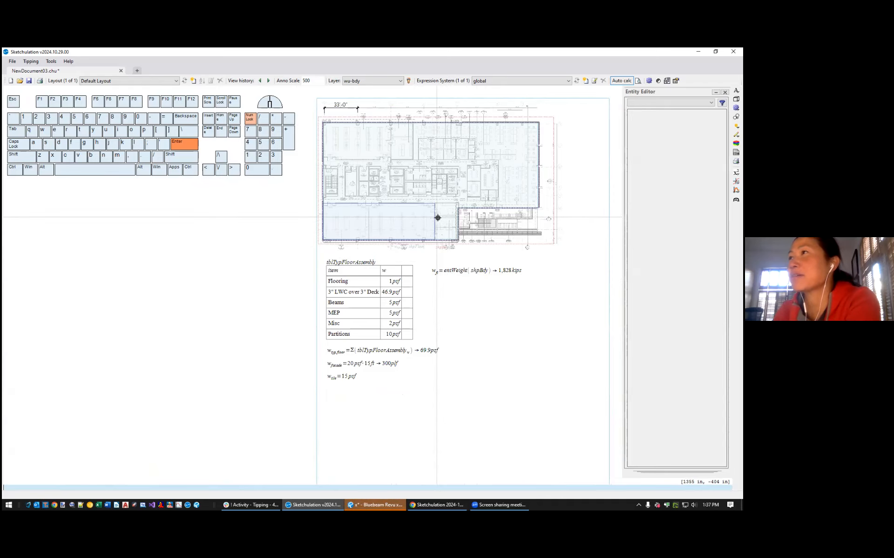
pyautogui.moveTo(437, 218); pyautogui.dragTo(447, 242, button='middle')
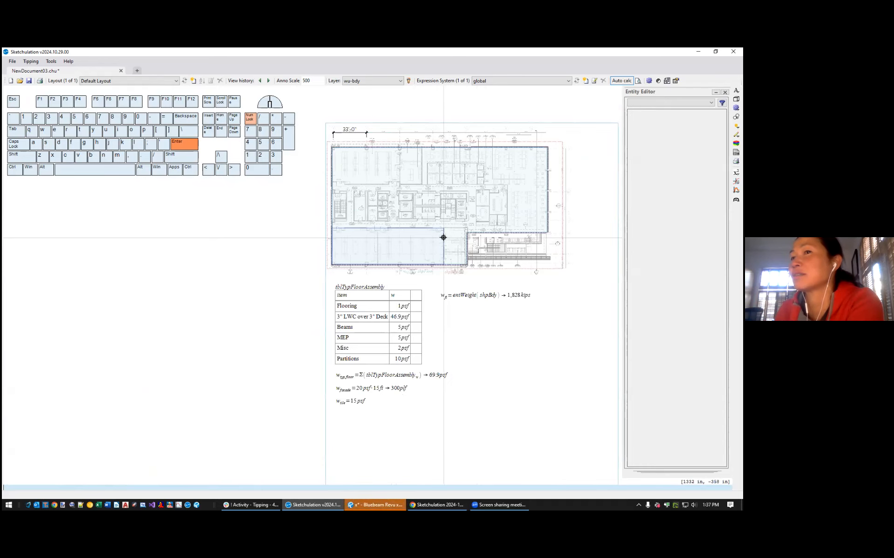
# Set the entity weight element type of both the wu-area-tile shape and the wu-lines facade shape to None
pyautogui.click(443, 237)
pyautogui.scroll(4, 465, 249)
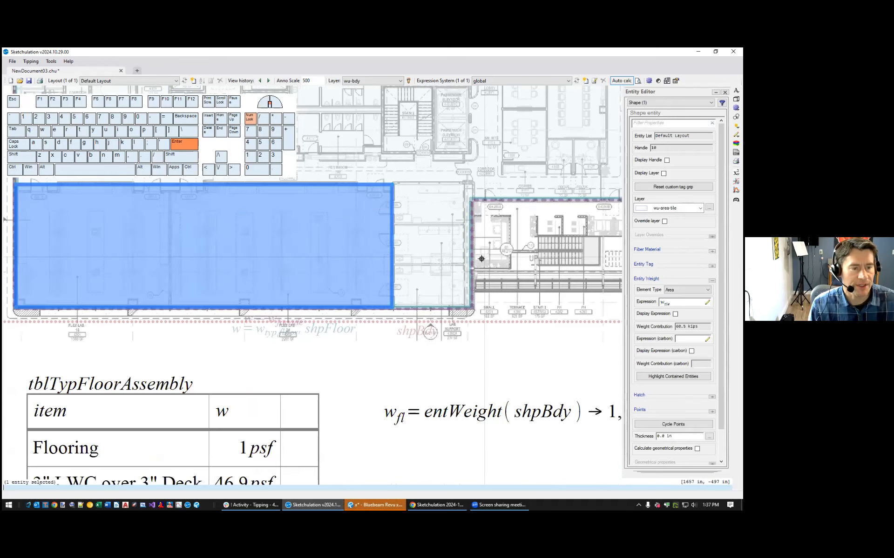
pyautogui.keyDown('shift'); pyautogui.click(430, 312); pyautogui.keyUp('shift')
pyautogui.click(687, 289)
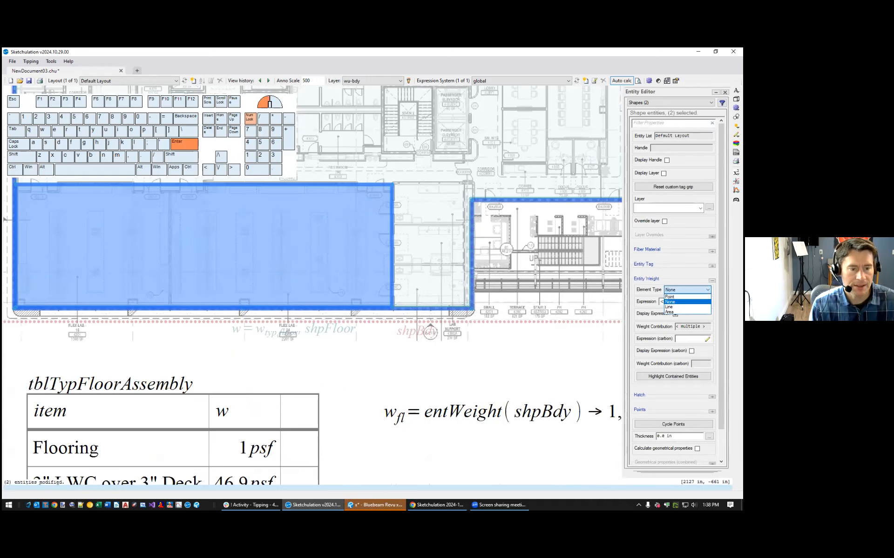
pyautogui.click(671, 301)
pyautogui.scroll(-2, 462, 353)
pyautogui.press('Escape')
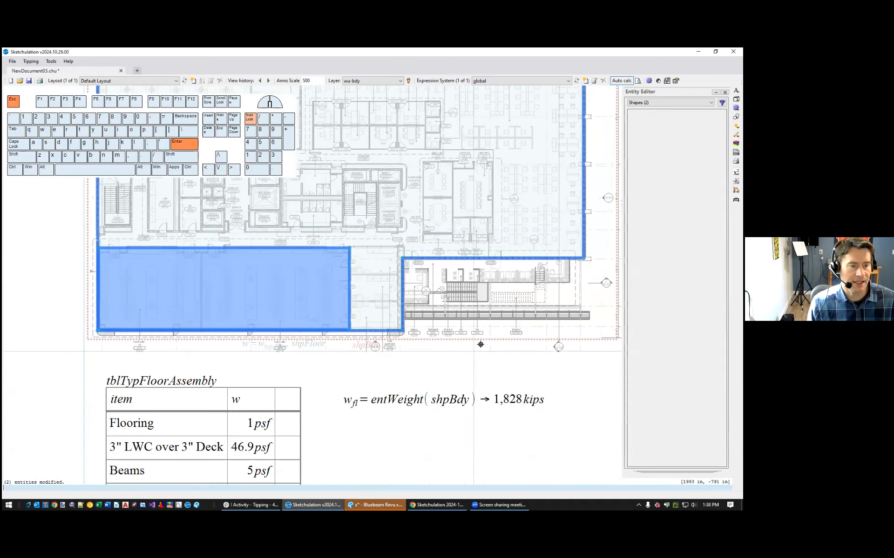
# Check the entity weight properties of the shpBdy rectangle, the wu-area-tile shape and the wu-lines facade shape
pyautogui.click(476, 340)
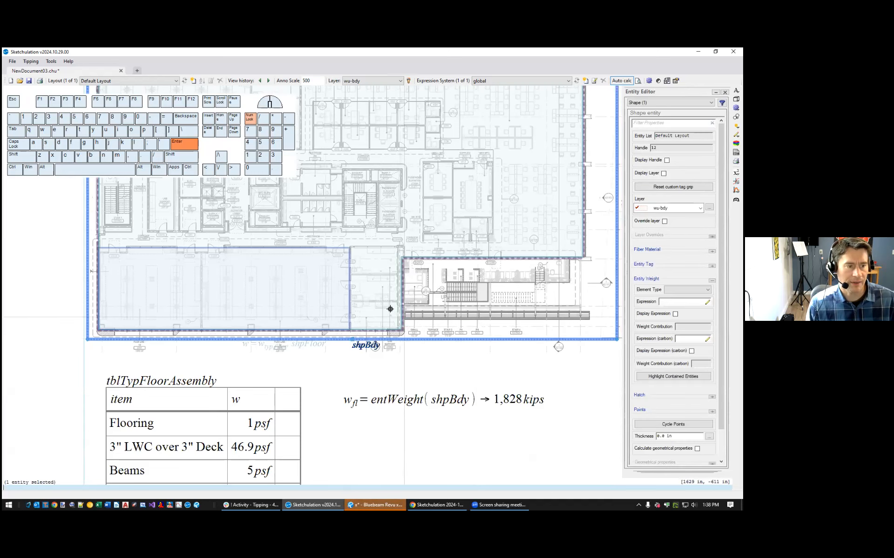
pyautogui.press('Escape')
pyautogui.click(337, 295)
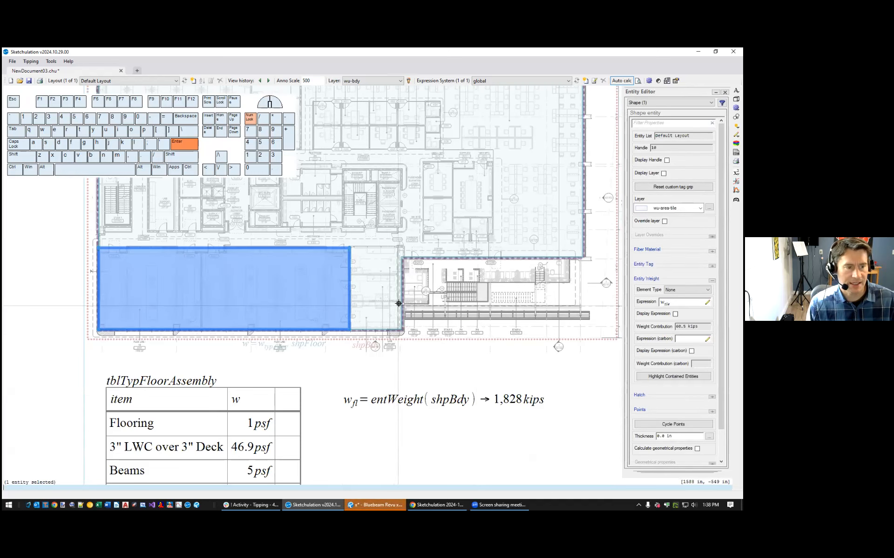
pyautogui.press('Escape')
pyautogui.click(403, 303)
pyautogui.press('Escape')
# Try to recalculate the w_fl entWeight expression by re-entering it unchanged
pyautogui.click(483, 400)
pyautogui.click(482, 401)
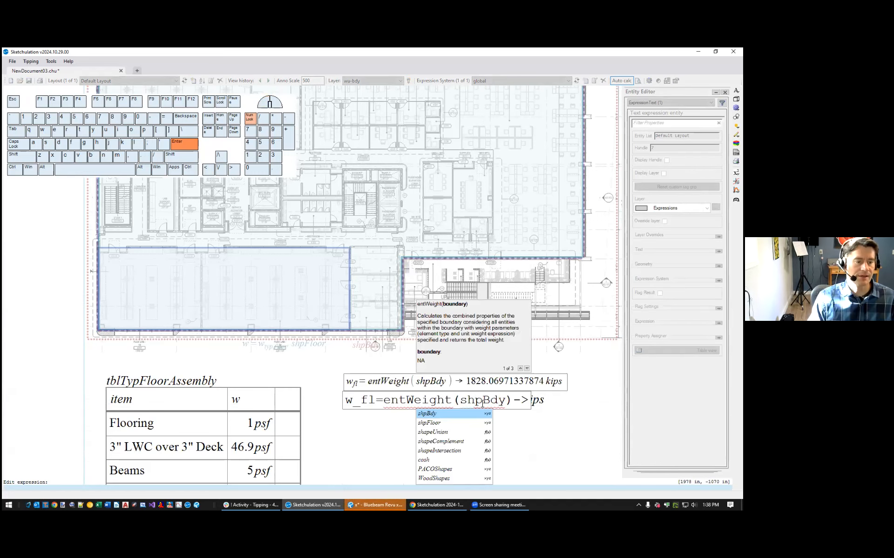
pyautogui.press('Home')
pyautogui.press('Return')
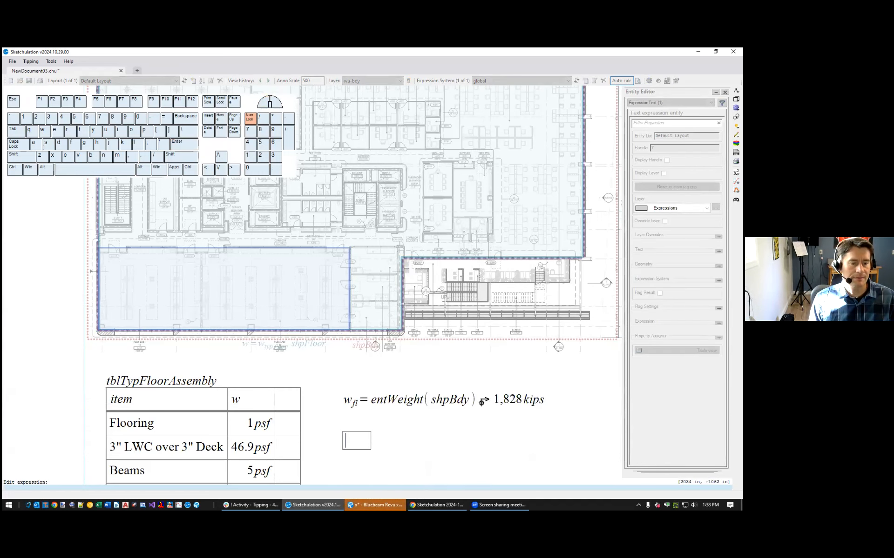
pyautogui.click(405, 397)
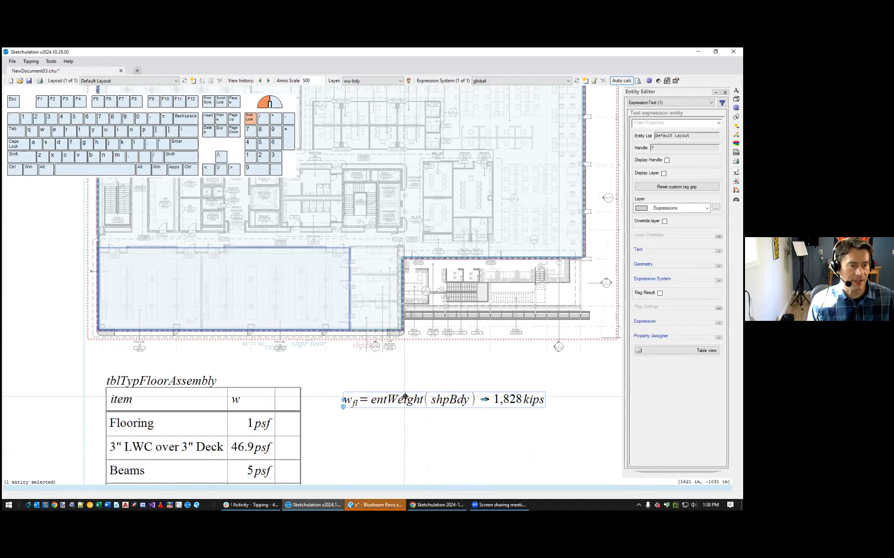
pyautogui.press('Escape')
# Check the weight element type and contribution of the wu-area-tile shape and the wu-lines facade shape again
pyautogui.click(351, 320)
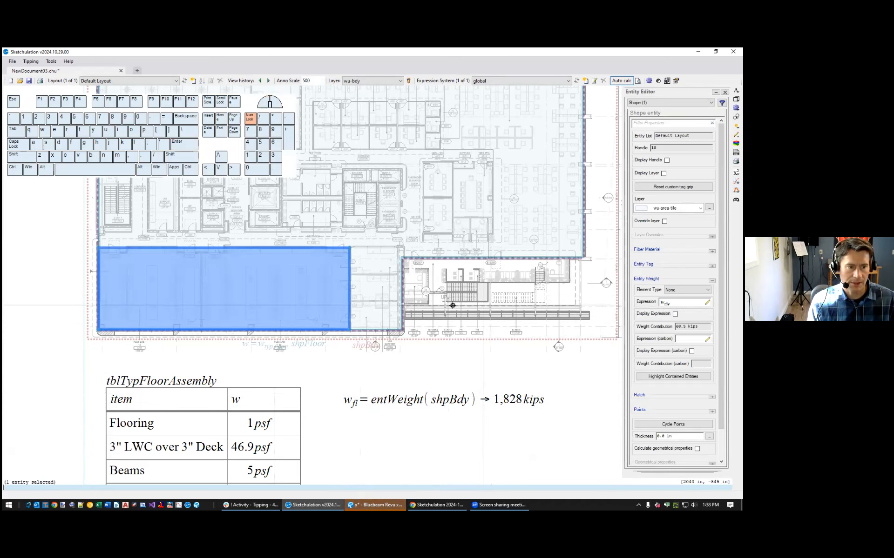
pyautogui.press('Escape')
pyautogui.click(403, 314)
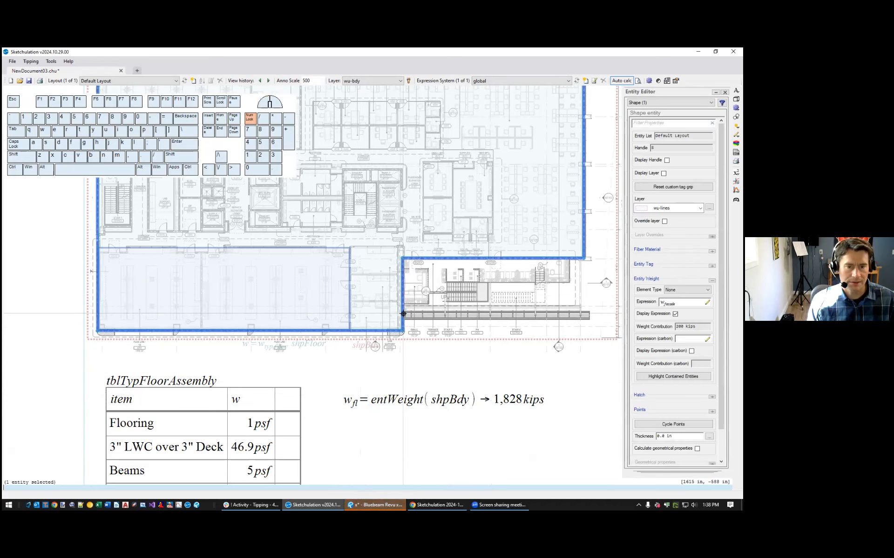
pyautogui.press('Escape')
# Try to force the w_fl expression to re-evaluate by reopening its text and committing it with the formula unchanged
pyautogui.click(413, 394)
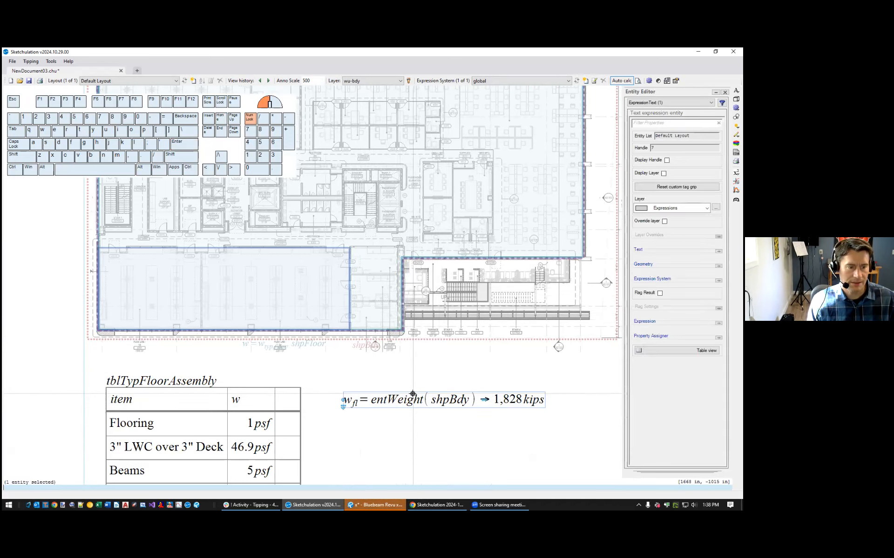
pyautogui.doubleClick(413, 394)
pyautogui.press('Home')
pyautogui.press('Delete')
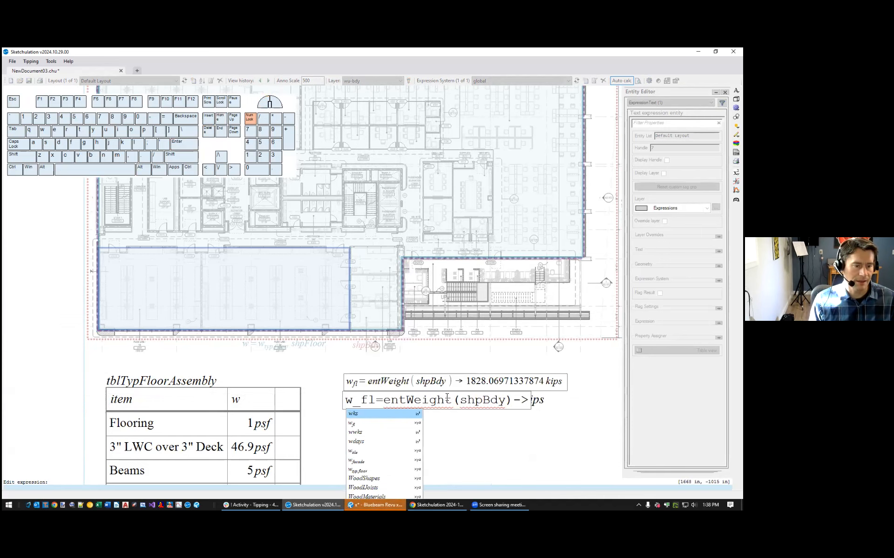
pyautogui.click(551, 445)
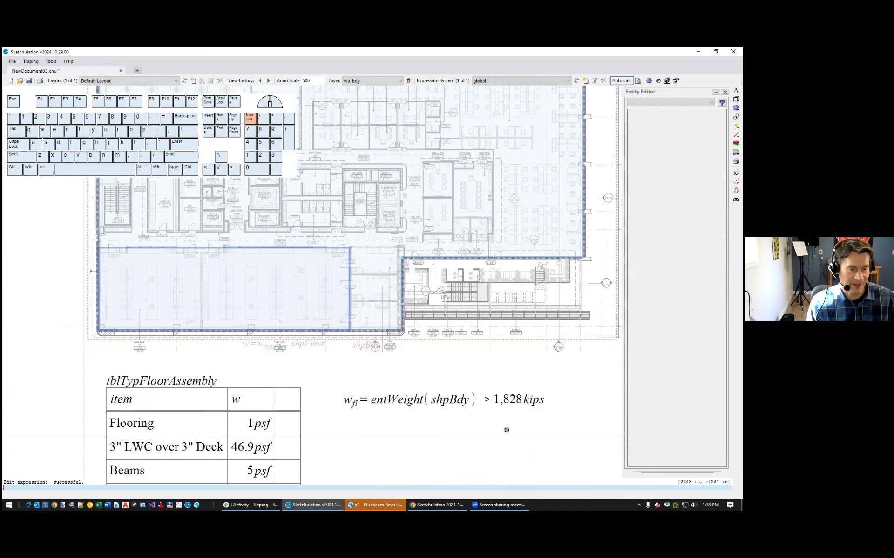
# Inspect the wu-lines facade shape's weight properties and list the entities contributing weight inside the shpBdy rectangle
pyautogui.click(400, 324)
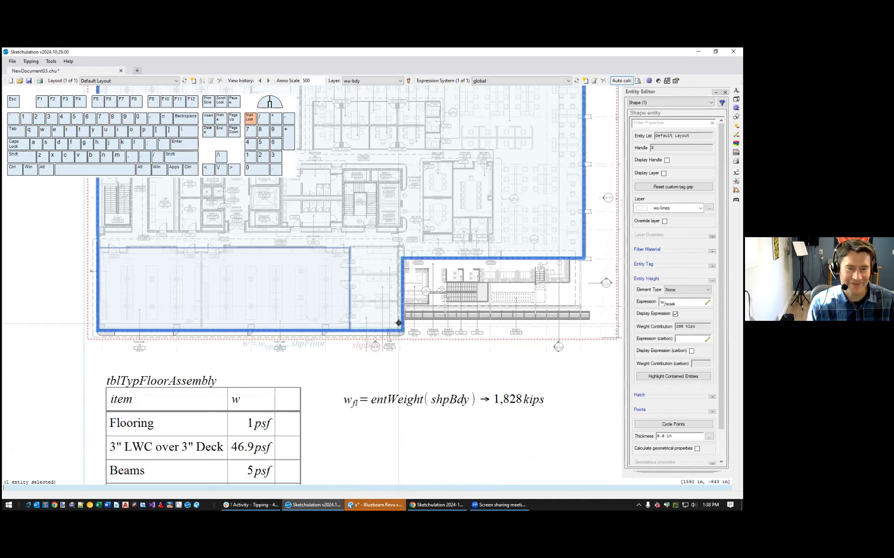
pyautogui.press('Escape')
pyautogui.click(472, 340)
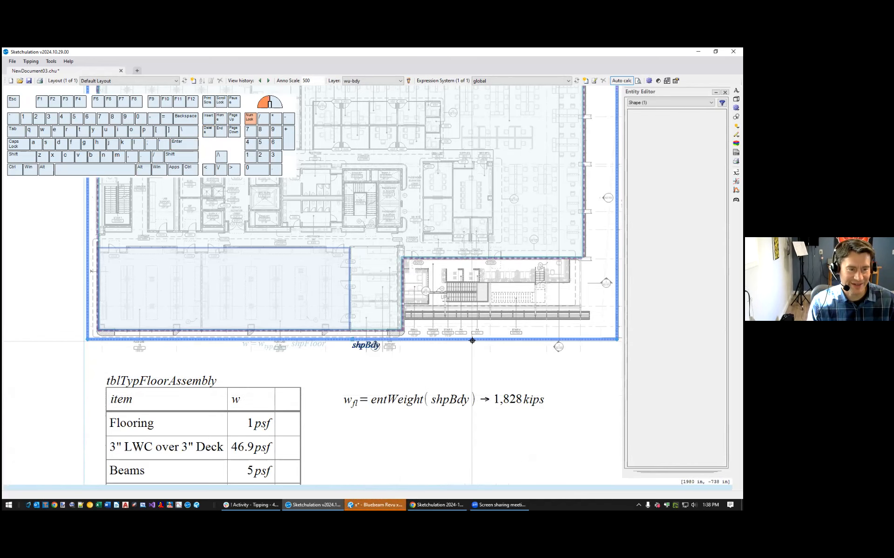
pyautogui.click(673, 376)
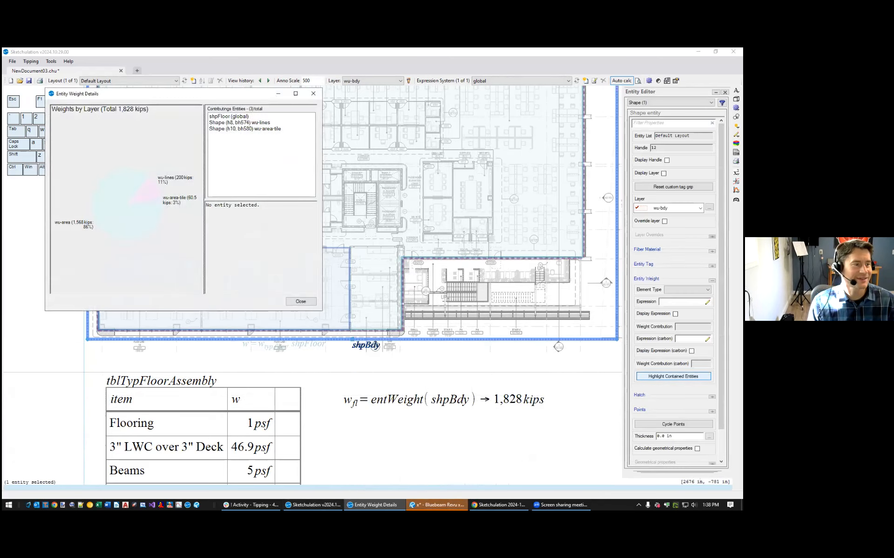
pyautogui.click(300, 302)
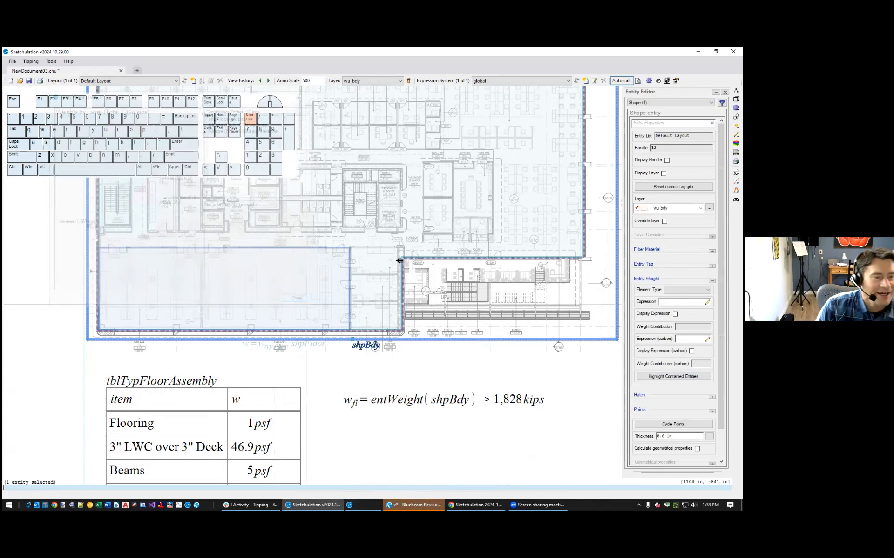
pyautogui.press('Escape')
# Move the wu-area-tile and wu-lines shapes together about 2,950 in horizontally to the left of the floor plan, outside shpBdy
pyautogui.click(349, 266)
pyautogui.click(404, 287)
pyautogui.scroll(-2, 410, 290)
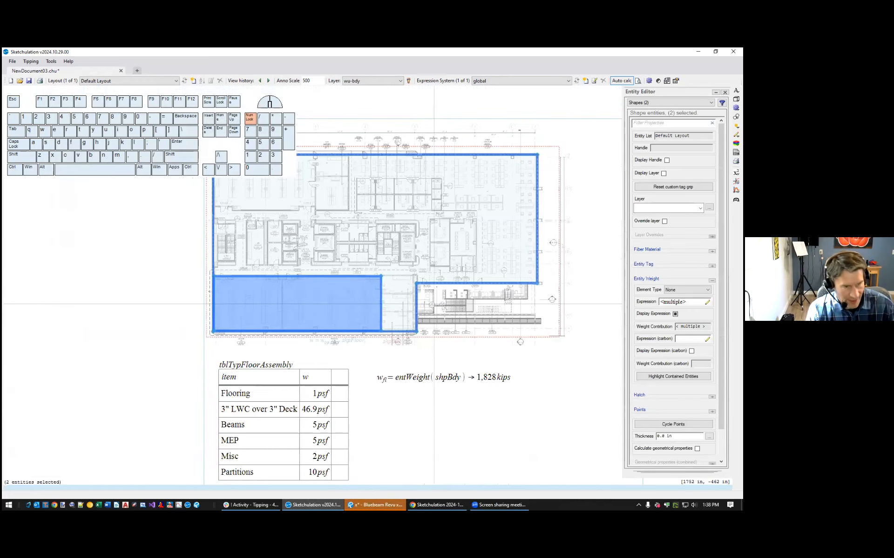
pyautogui.write('m')
pyautogui.press('space')
pyautogui.click(441, 305)
pyautogui.press('F8')
pyautogui.click(72, 312)
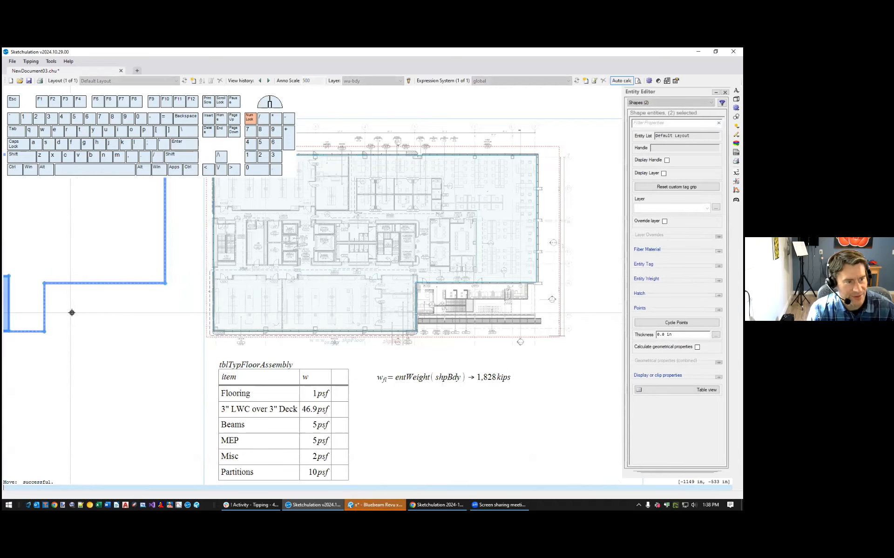
pyautogui.press('Escape')
# Try to recalculate w_fl by adding a leading space to its entWeight expression and removing that space again
pyautogui.click(442, 376)
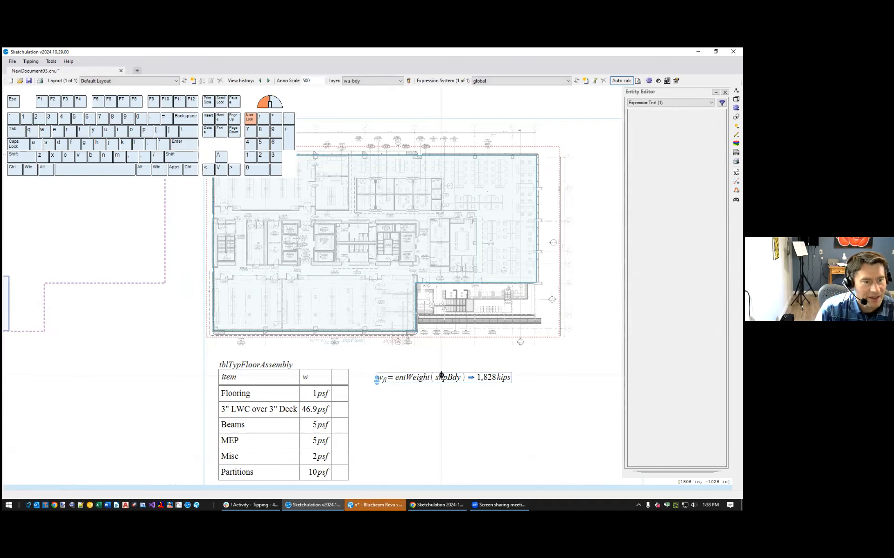
pyautogui.doubleClick(441, 376)
pyautogui.press('Home')
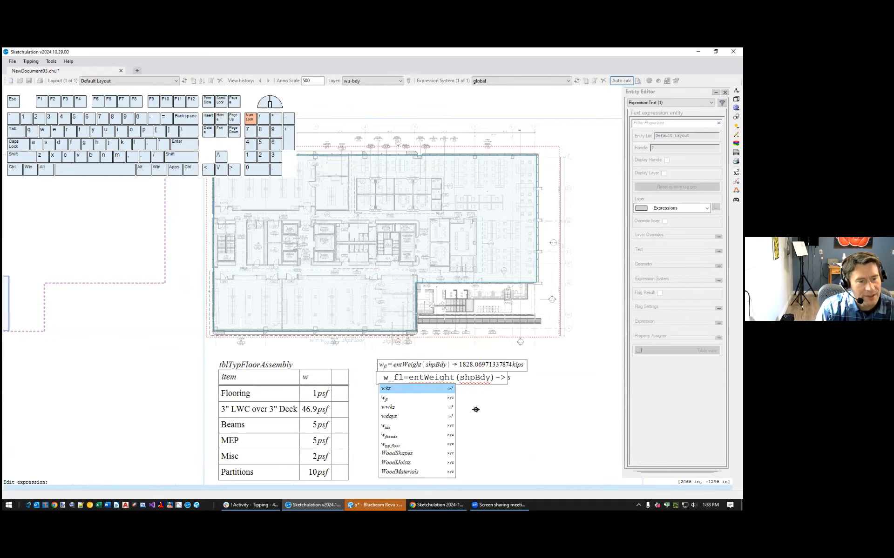
pyautogui.click(530, 411)
pyautogui.scroll(2, 416, 376)
pyautogui.doubleClick(416, 378)
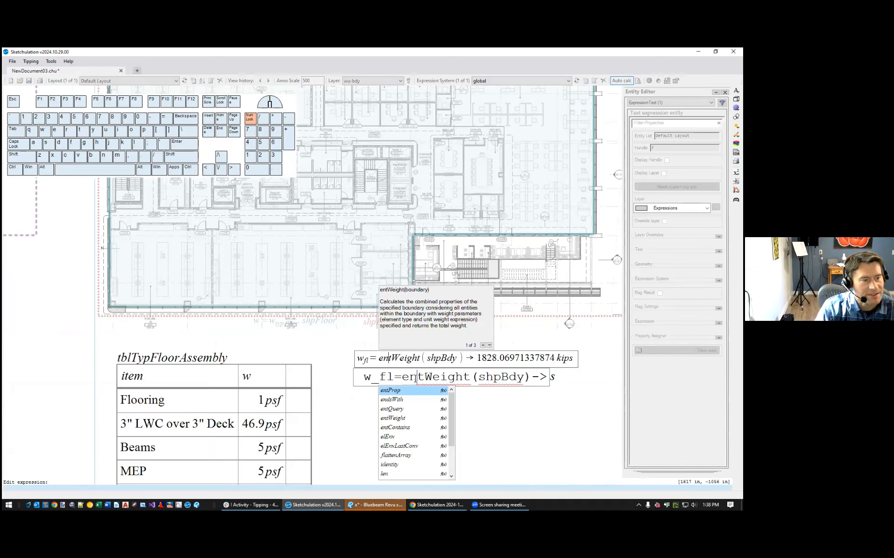
pyautogui.press('Home')
pyautogui.press('Delete')
pyautogui.click(468, 417)
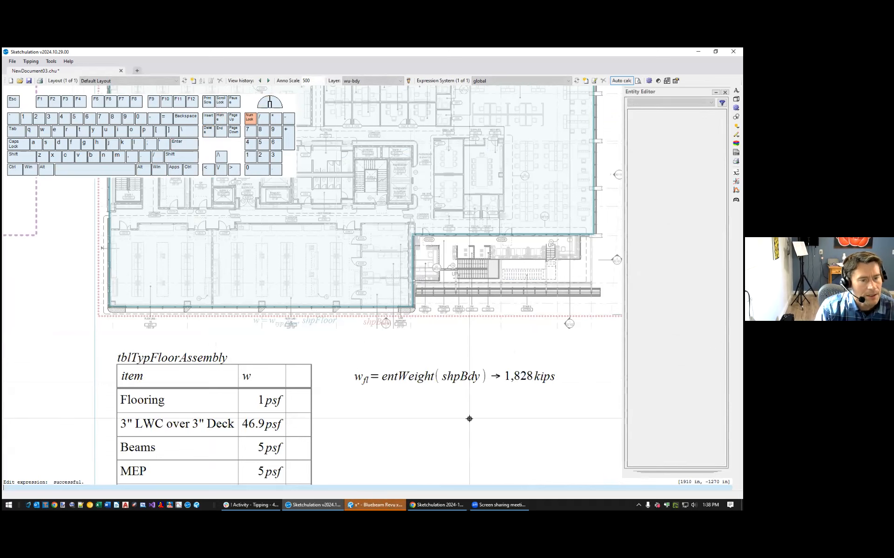
pyautogui.scroll(-3, 469, 419)
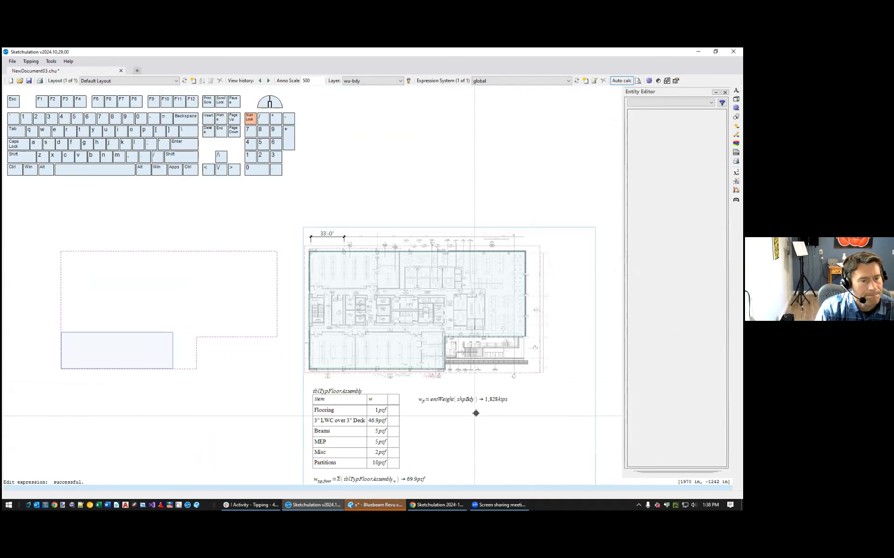
# List the entities contributing weight inside the shpBdy rectangle using its entity weight details
pyautogui.click(478, 399)
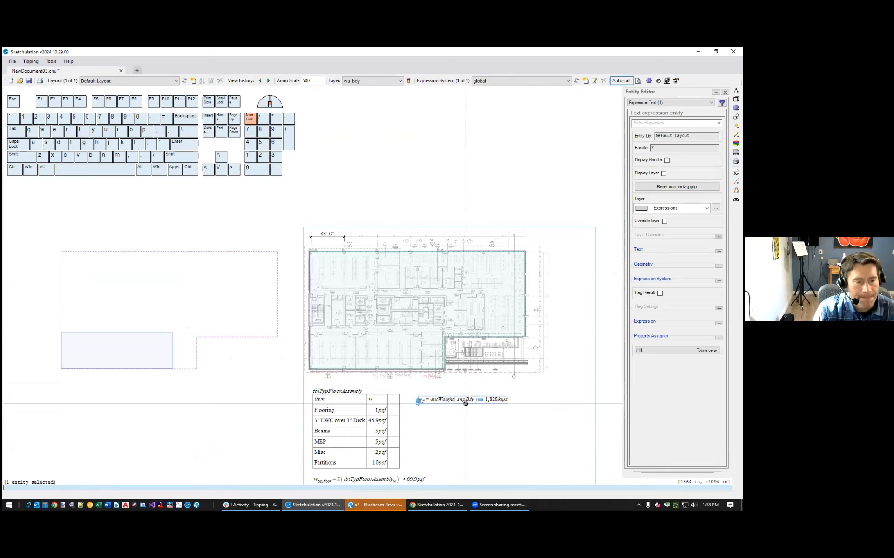
pyautogui.scroll(2, 465, 404)
pyautogui.press('Escape')
pyautogui.click(448, 359)
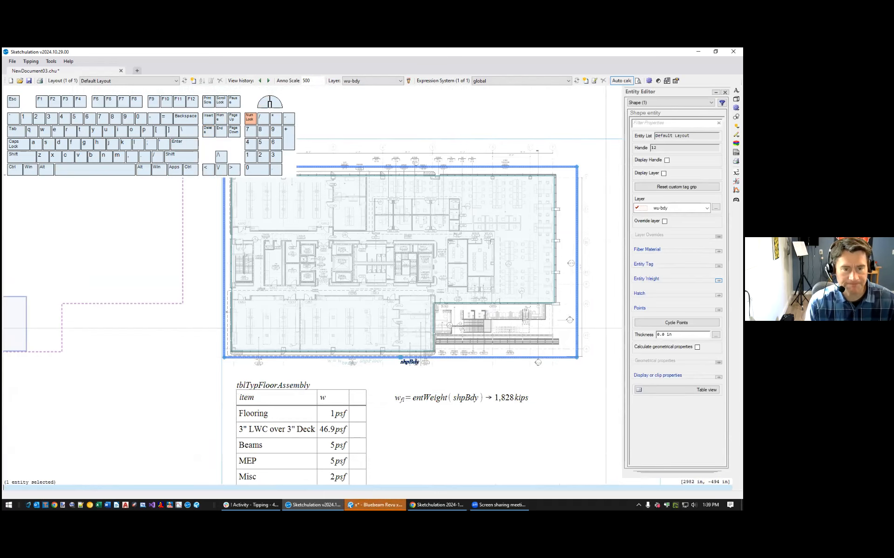
pyautogui.click(719, 281)
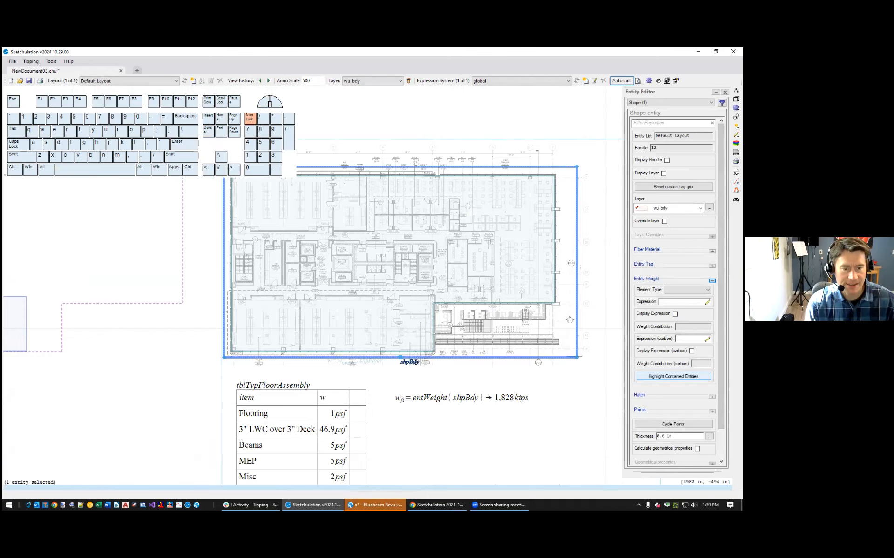
pyautogui.click(673, 377)
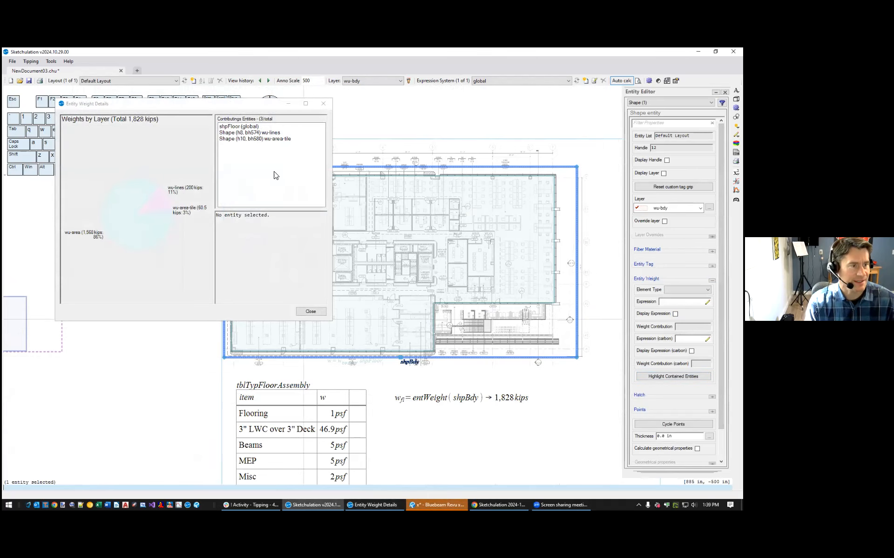
pyautogui.click(311, 311)
pyautogui.press('Escape')
# Move the wu-area-tile and wu-lines shapes together about 2,967 in horizontally back onto the floor plan, aligned with its outline
pyautogui.moveTo(242, 343); pyautogui.dragTo(376, 325, button='middle')
pyautogui.moveTo(180, 369); pyautogui.dragTo(112, 308)
pyautogui.moveTo(296, 255); pyautogui.dragTo(296, 303, button='middle')
pyautogui.scroll(-2, 295, 302)
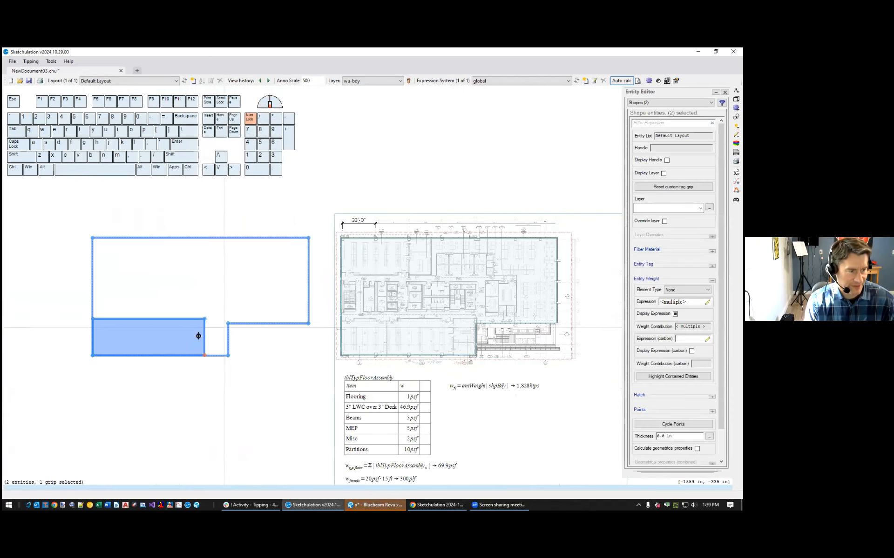
pyautogui.click(204, 319)
pyautogui.press('space')
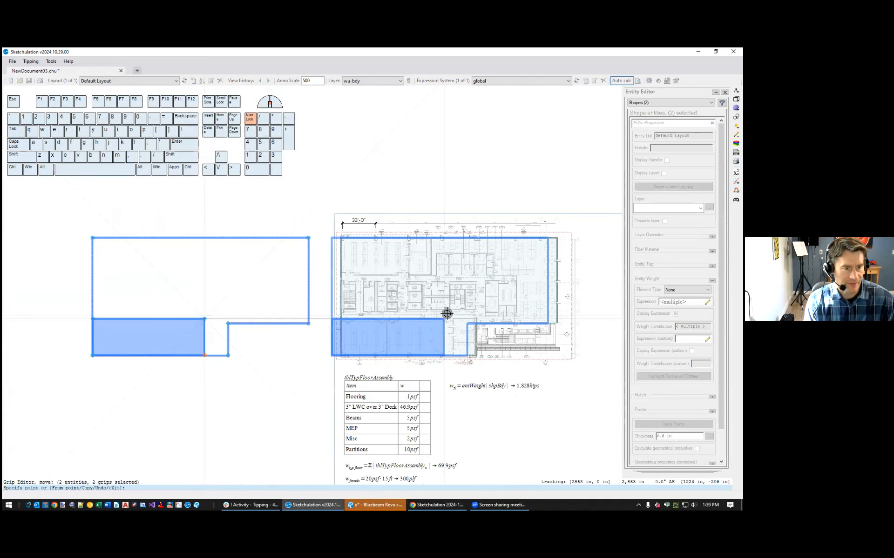
pyautogui.scroll(5, 473, 315)
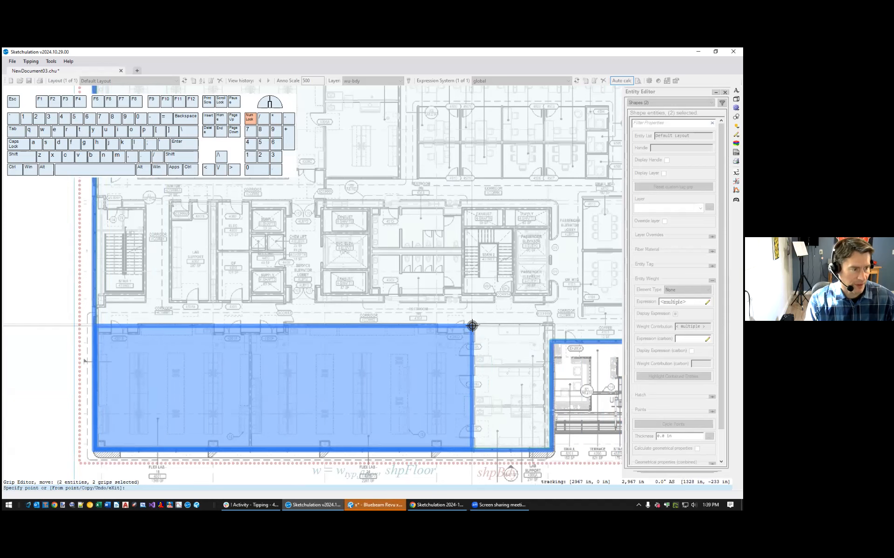
pyautogui.click(472, 326)
pyautogui.scroll(-5, 487, 321)
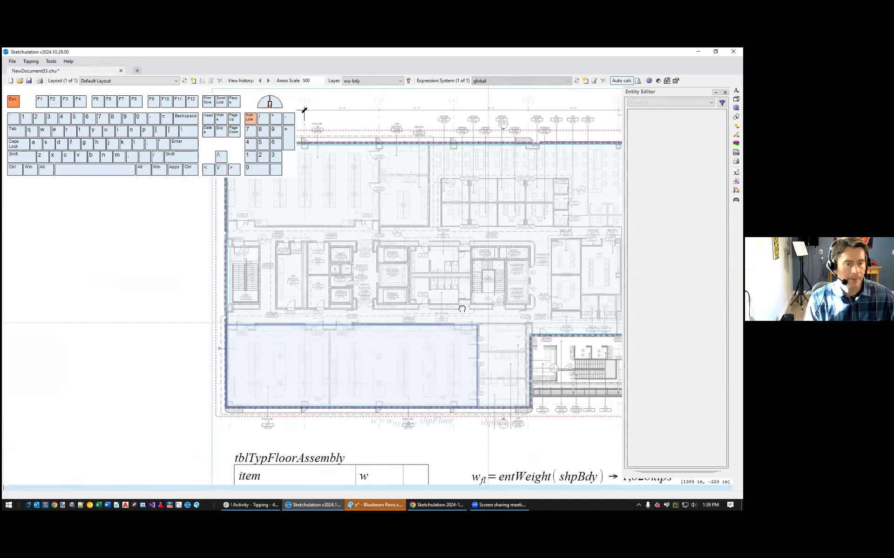
# Start a new expression directly below w_fl that sets C equal to entWeight with shpBdy as the boundary
pyautogui.click(467, 389)
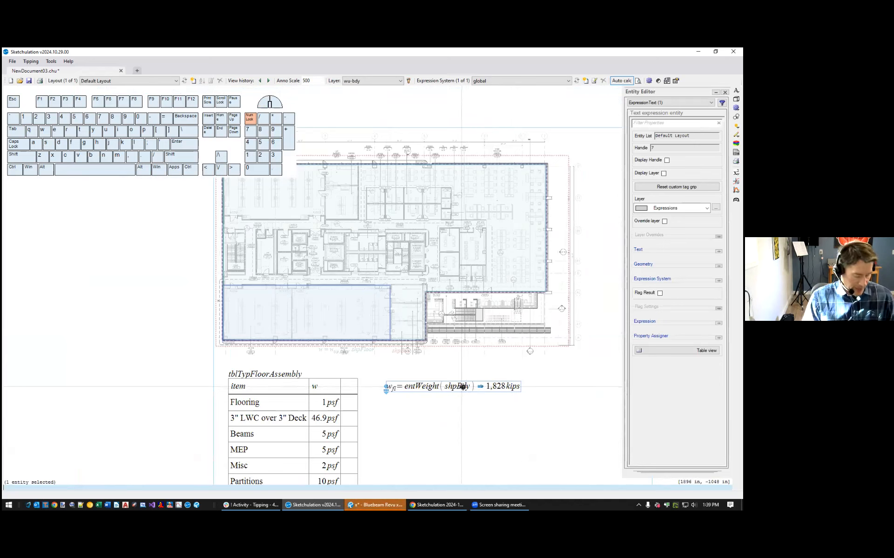
pyautogui.write('ce')
pyautogui.press('Return')
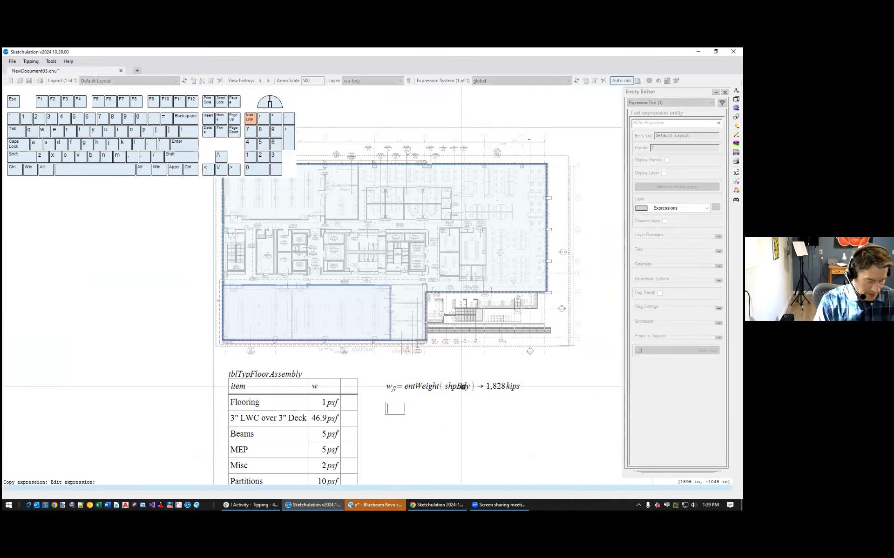
pyautogui.write('C')
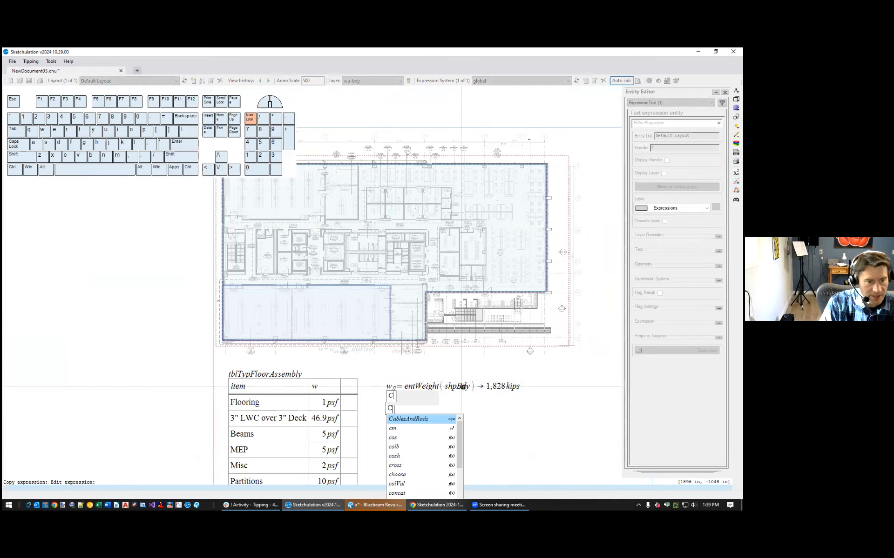
pyautogui.write('=ent')
pyautogui.press('Down')
pyautogui.press('Tab')
pyautogui.write('sh')
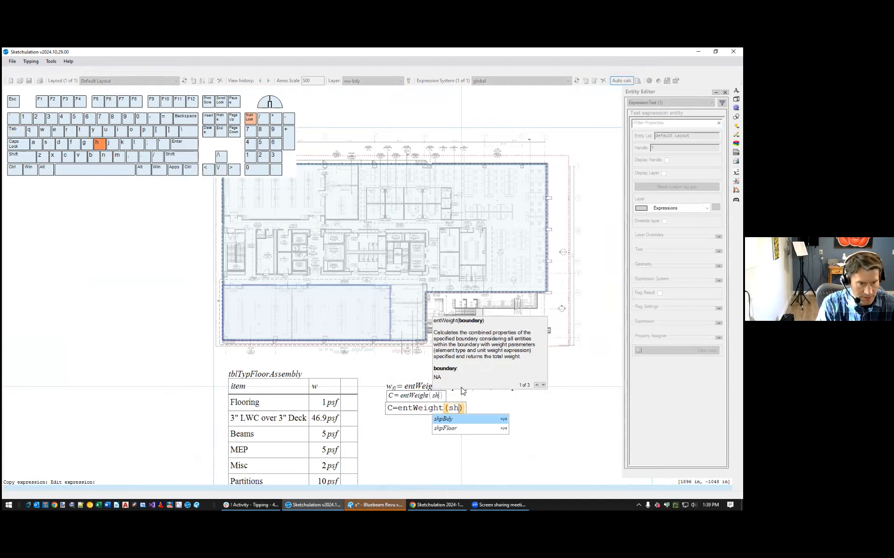
pyautogui.press('Tab')
pyautogui.write(',')
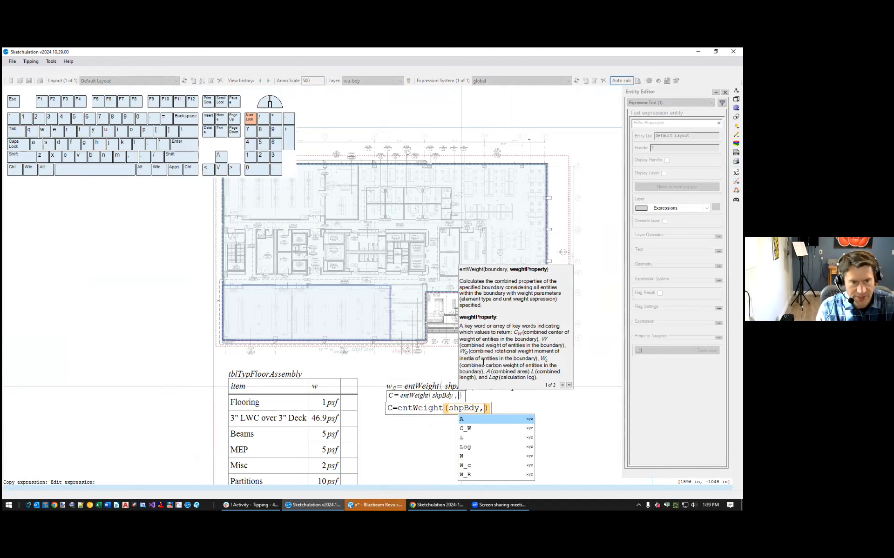
# Review the entWeight function's signatures and argument help, including boundary, weightProperty and layerFilter
pyautogui.press('BackSpace')
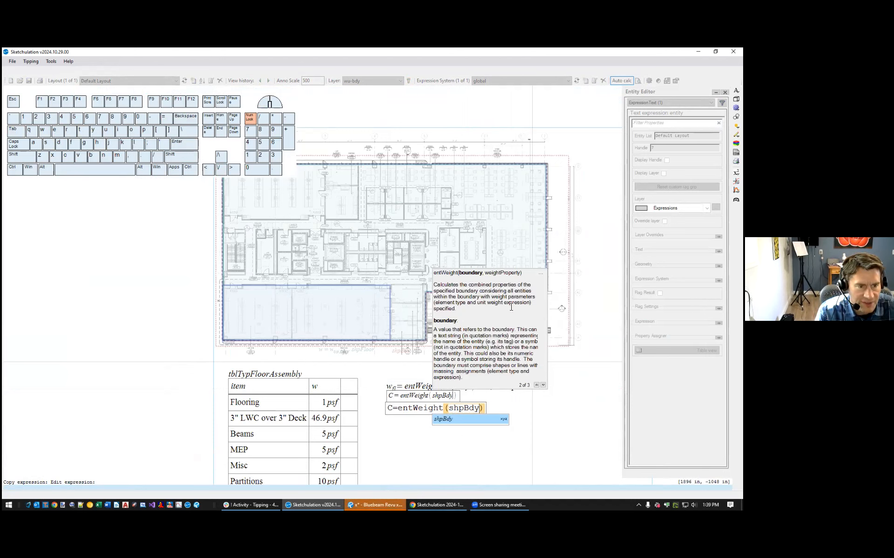
pyautogui.moveTo(449, 292); pyautogui.dragTo(517, 357)
pyautogui.click(536, 386)
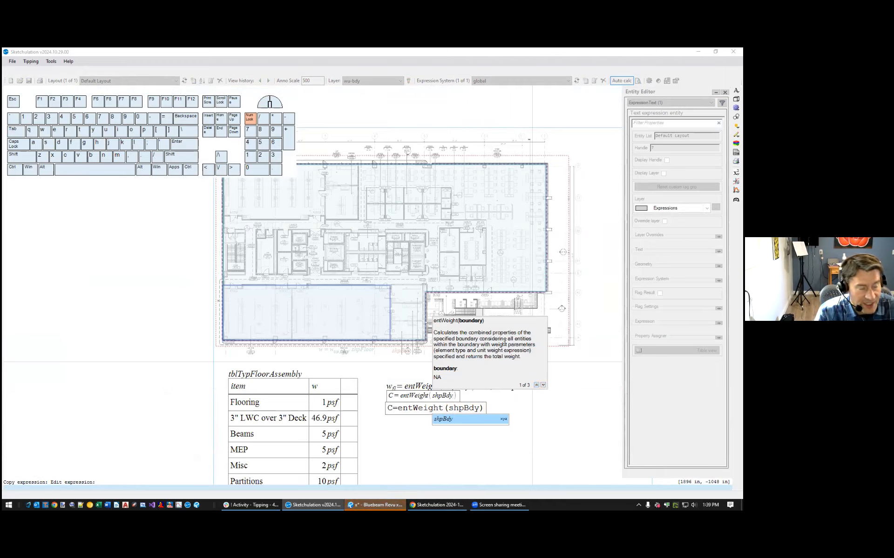
pyautogui.click(543, 385)
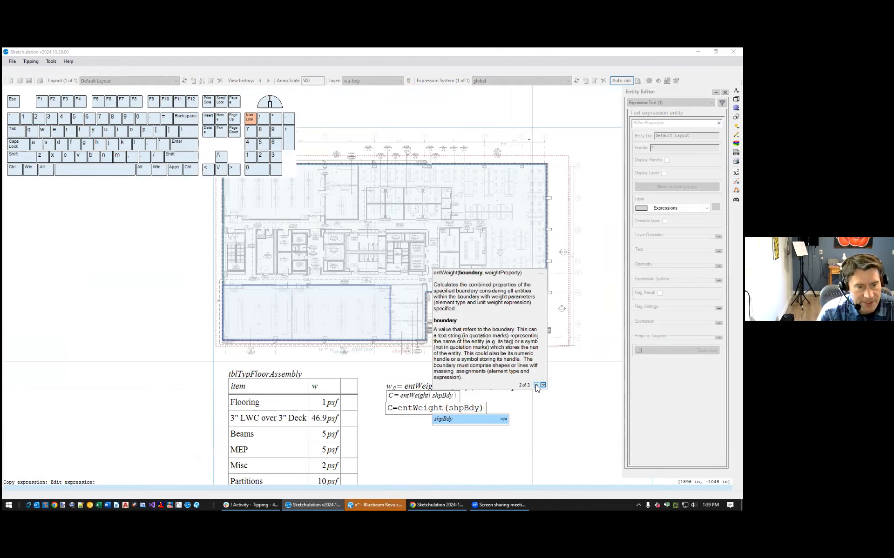
pyautogui.click(537, 386)
pyautogui.click(543, 385)
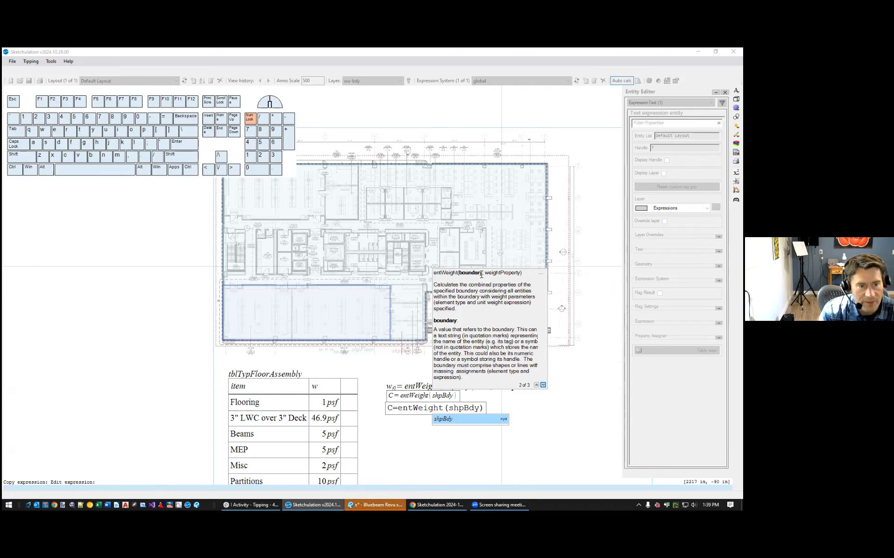
pyautogui.click(543, 386)
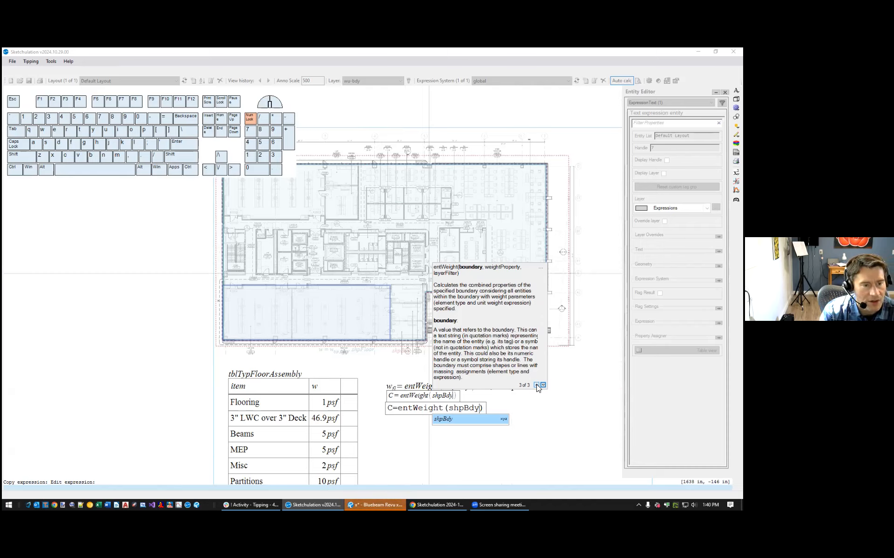
pyautogui.click(536, 386)
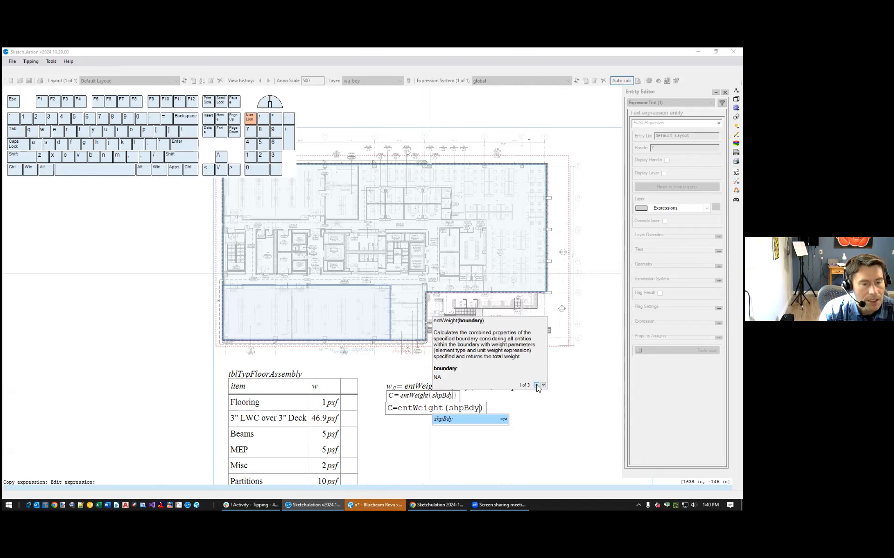
pyautogui.click(543, 386)
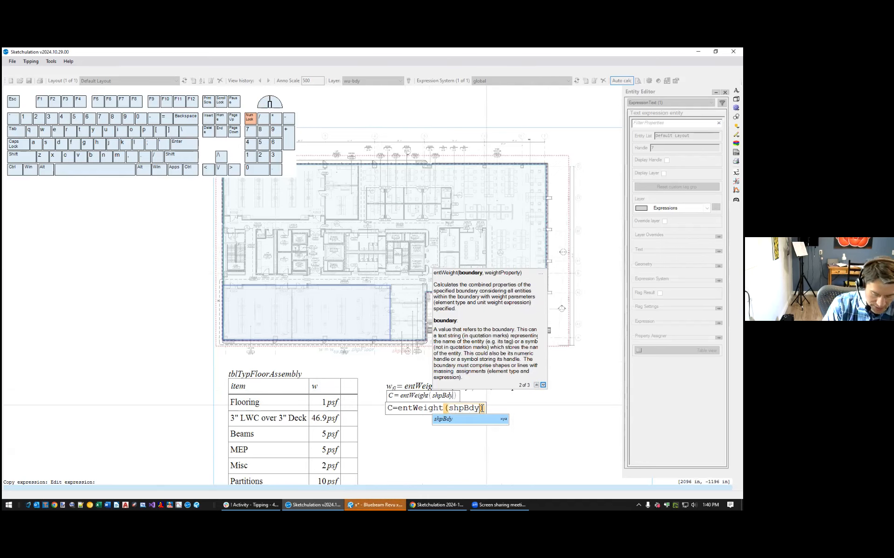
# Complete the expression as C=entWeight(shpBdy,"C_W")-> so it returns the combined center of weight
pyautogui.write(',')
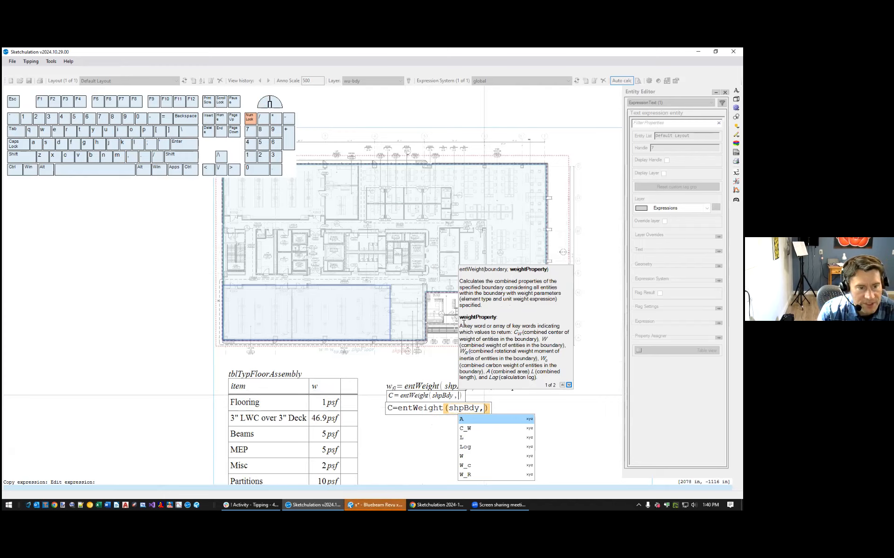
pyautogui.moveTo(505, 341); pyautogui.dragTo(523, 334)
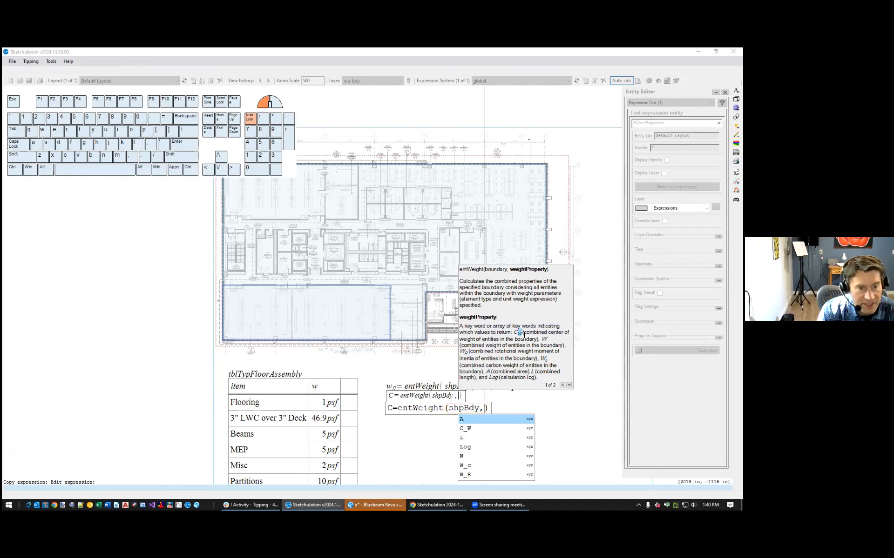
pyautogui.click(467, 429)
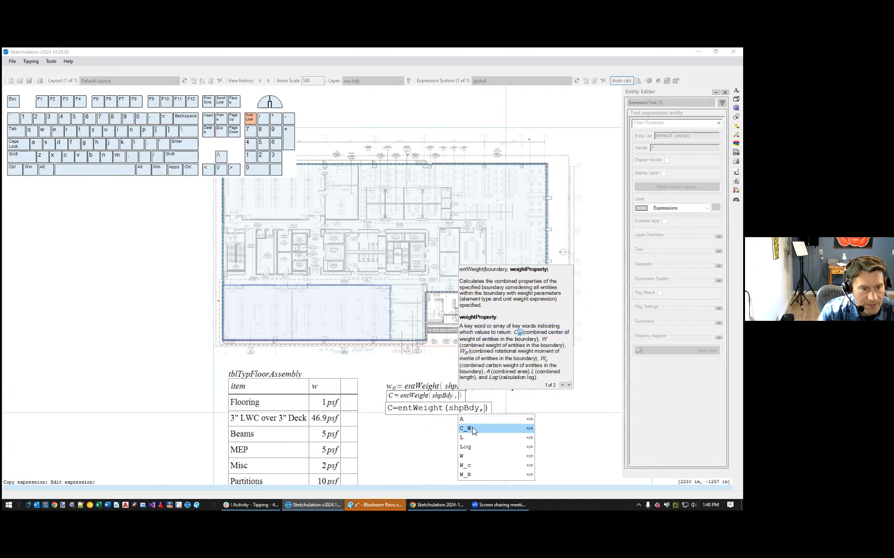
pyautogui.click(472, 428)
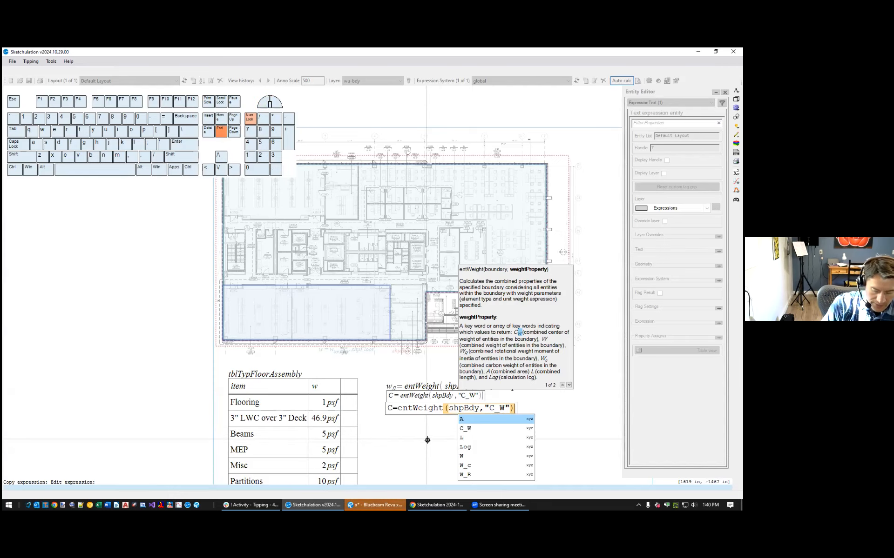
pyautogui.write('->')
pyautogui.click(448, 435)
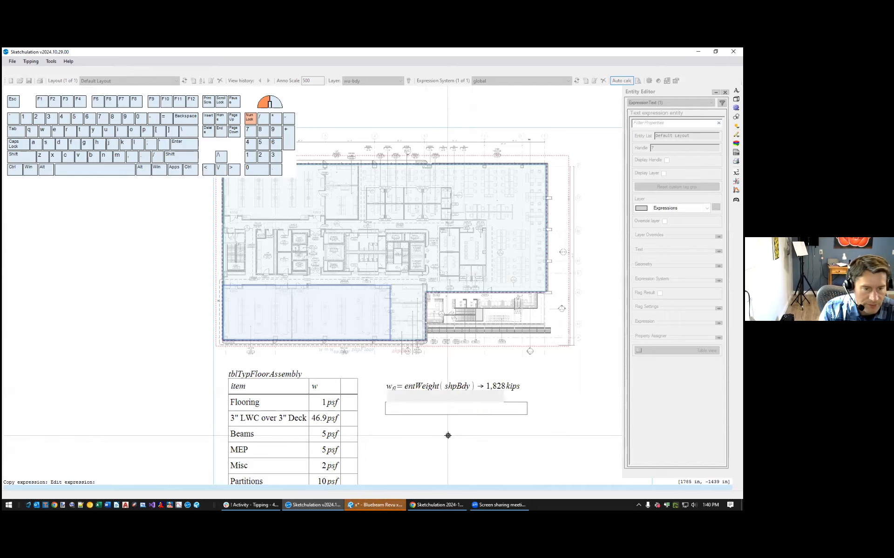
pyautogui.moveTo(571, 409); pyautogui.dragTo(519, 394, button='middle')
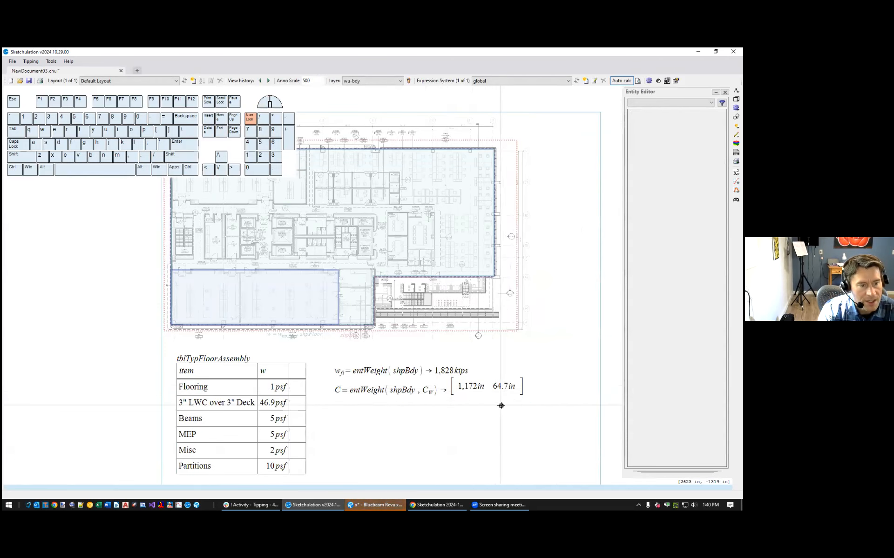
# Place a point entity in the blank area just to the right of the C expression's result
pyautogui.click(486, 391)
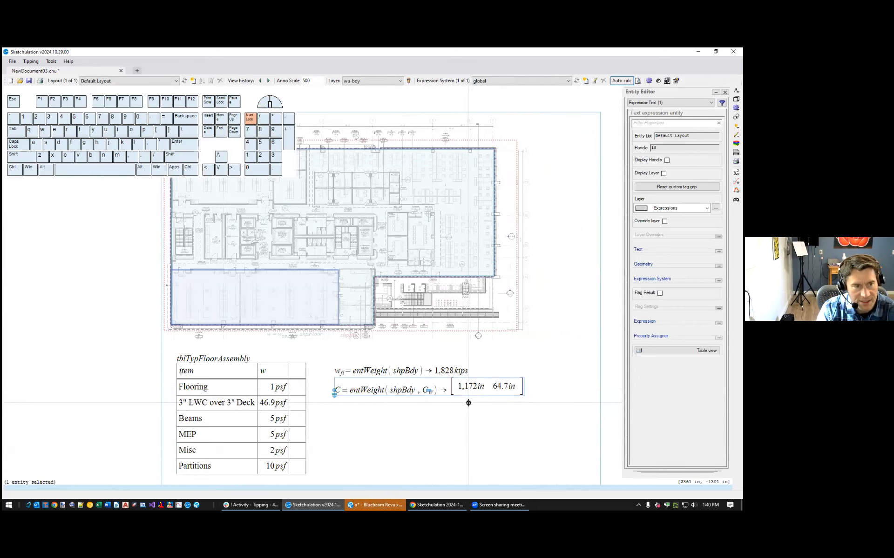
pyautogui.scroll(-1, 468, 403)
pyautogui.scroll(2, 357, 269)
pyautogui.scroll(-1, 403, 302)
pyautogui.moveTo(453, 331); pyautogui.dragTo(414, 298, button='middle')
pyautogui.moveTo(505, 379); pyautogui.dragTo(445, 355, button='middle')
pyautogui.moveTo(485, 407); pyautogui.dragTo(412, 366, button='middle')
pyautogui.press('Escape')
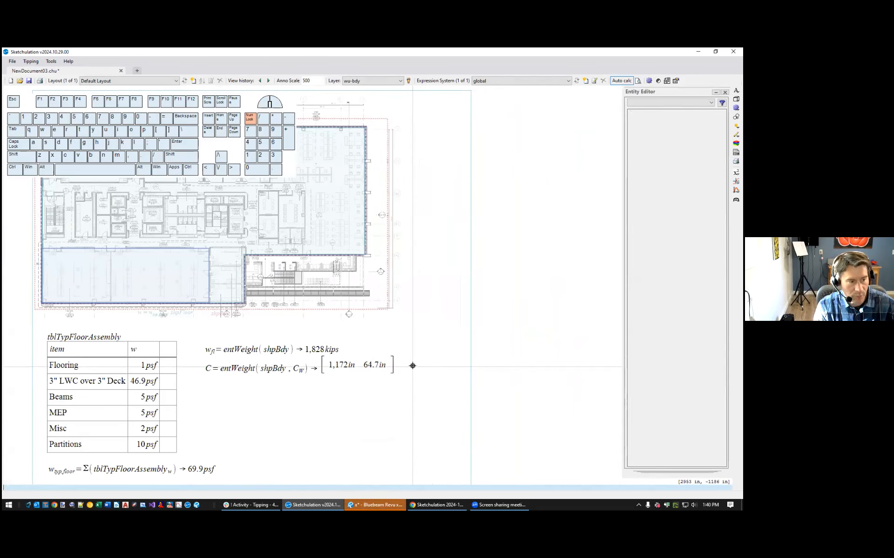
pyautogui.write('po')
pyautogui.press('Return')
pyautogui.click(425, 362)
pyautogui.scroll(3, 431, 371)
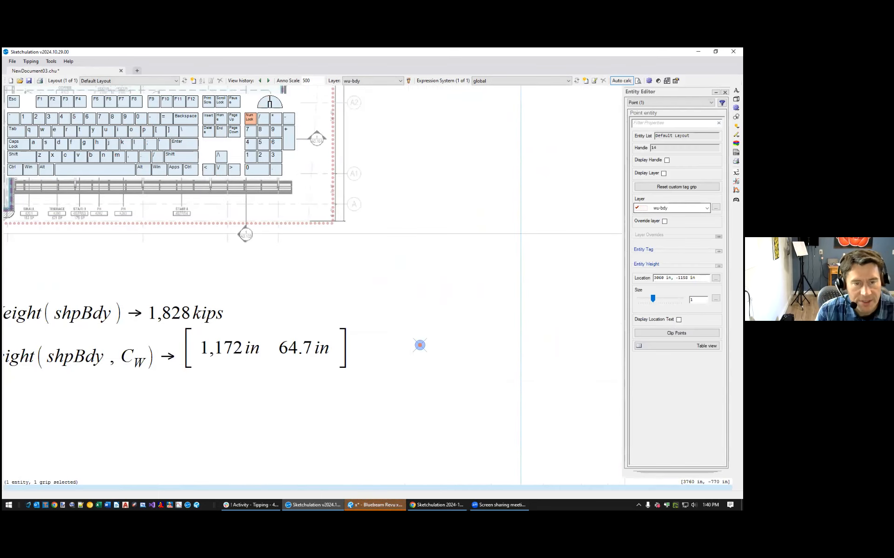
# Assign the new point to the Annotations layer and deselect it
pyautogui.click(707, 208)
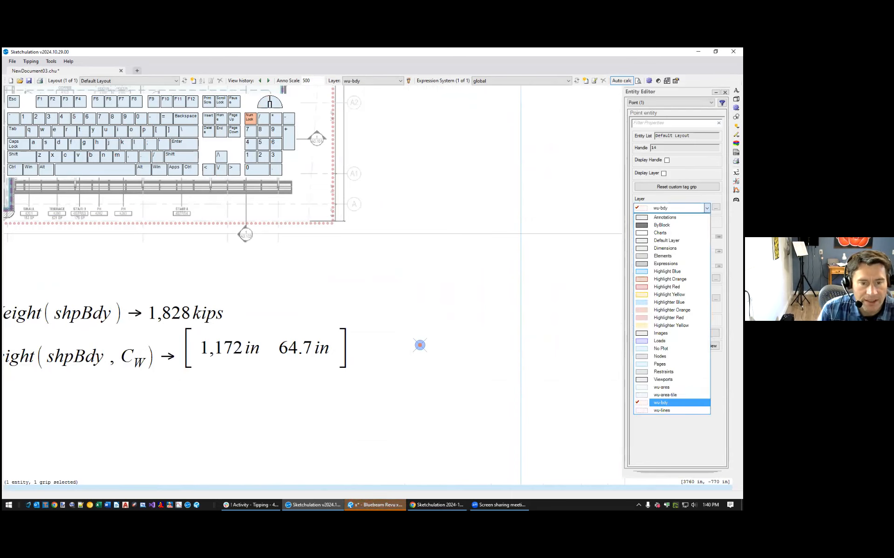
pyautogui.press('Down')
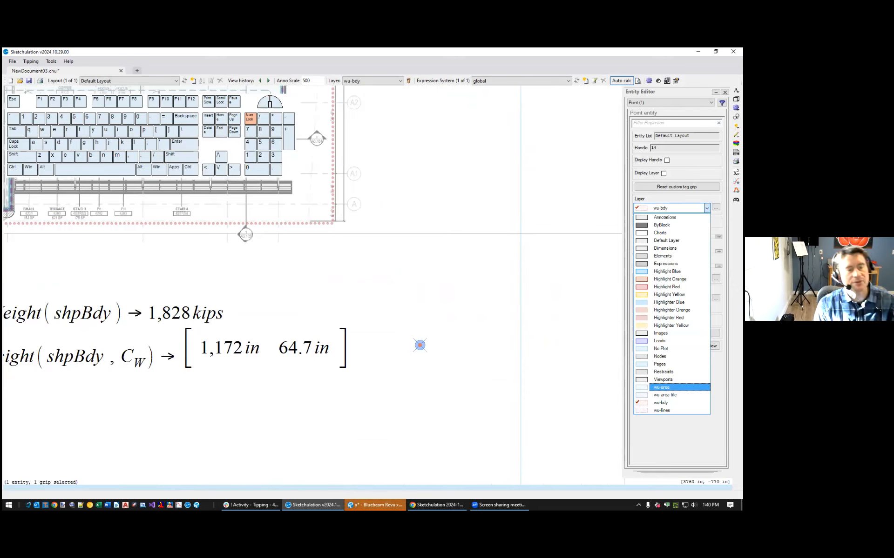
pyautogui.press('Up')
pyautogui.press('Down')
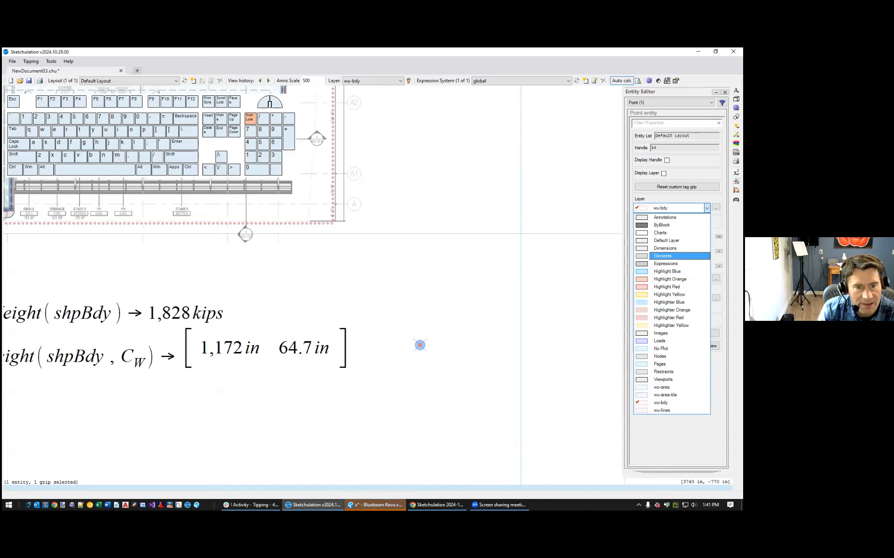
pyautogui.scroll(1, 679, 224)
pyautogui.click(679, 217)
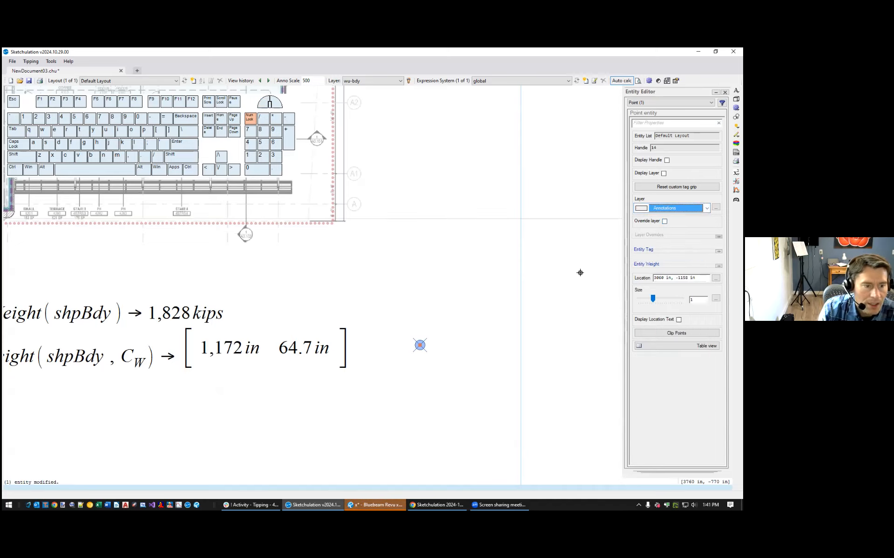
pyautogui.moveTo(451, 352); pyautogui.dragTo(467, 360, button='middle')
pyautogui.scroll(3, 455, 360)
pyautogui.press('Escape')
# Add the point entity to the C expression's property assigner and set its assigned property to Location
pyautogui.scroll(-5, 396, 391)
pyautogui.moveTo(423, 385); pyautogui.dragTo(481, 370, button='middle')
pyautogui.click(367, 376)
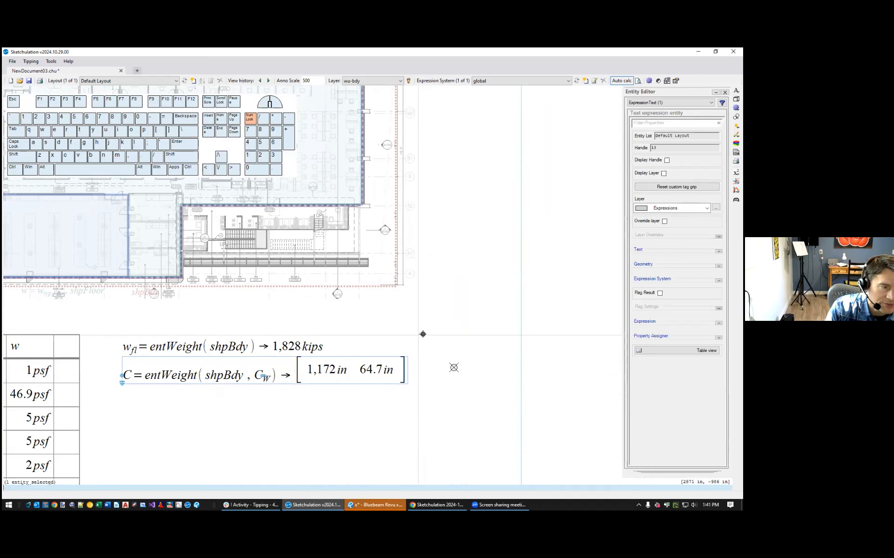
pyautogui.scroll(-4, 361, 343)
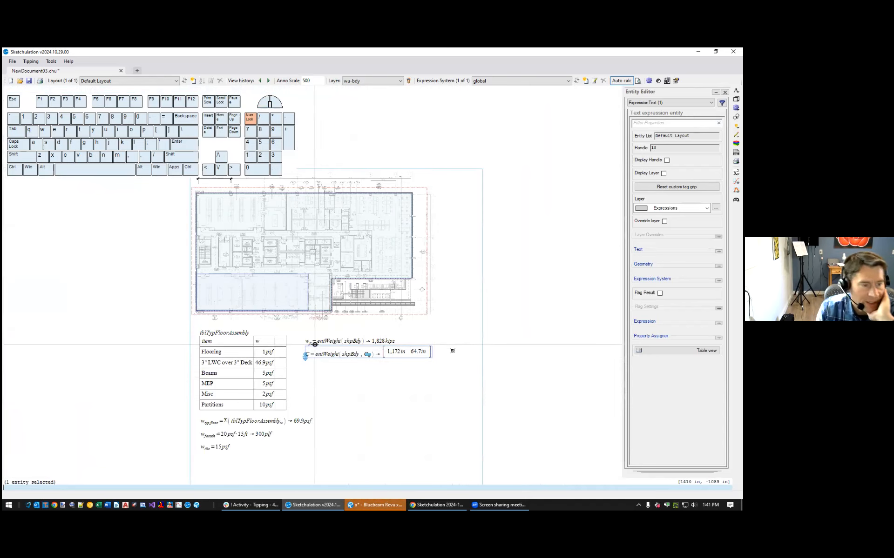
pyautogui.scroll(3, 611, 350)
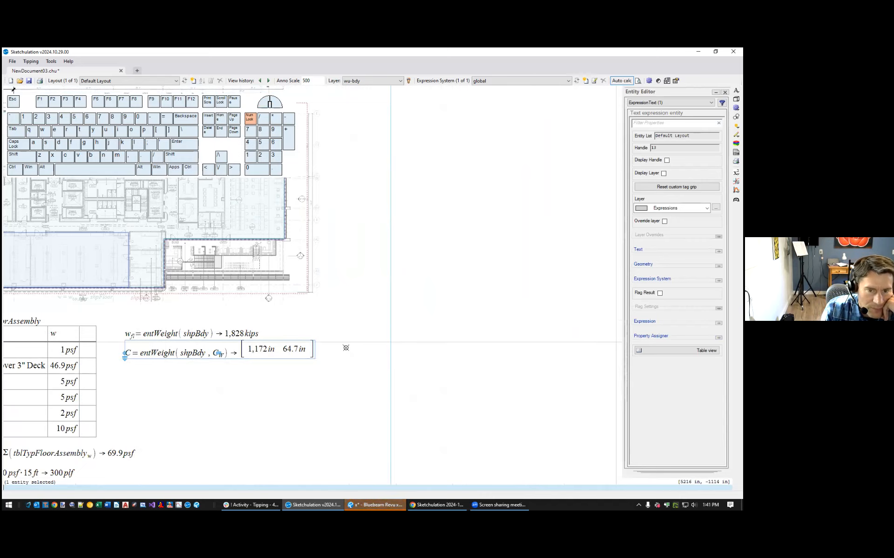
pyautogui.click(718, 338)
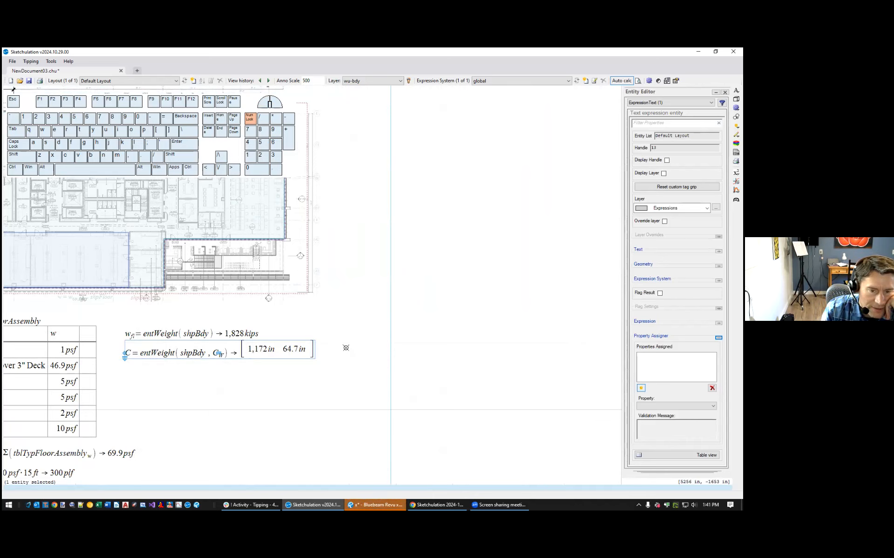
pyautogui.click(641, 388)
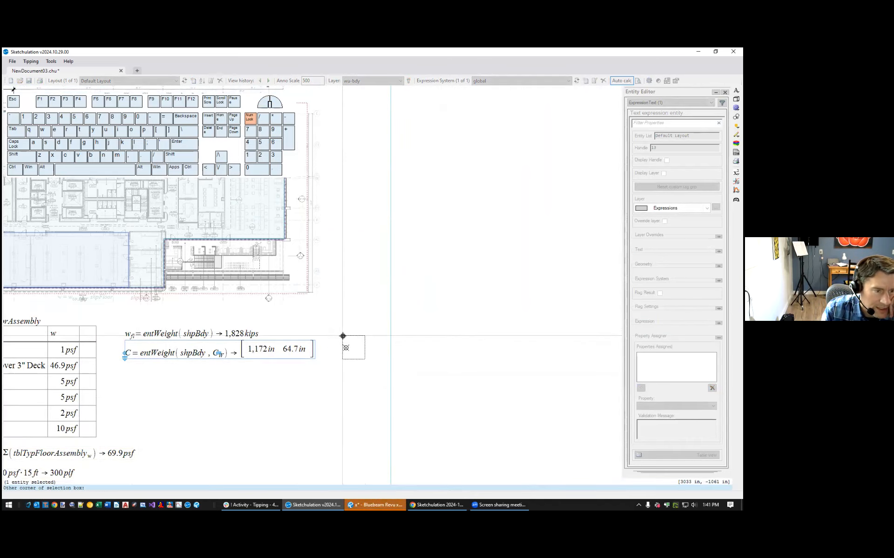
pyautogui.click(342, 337)
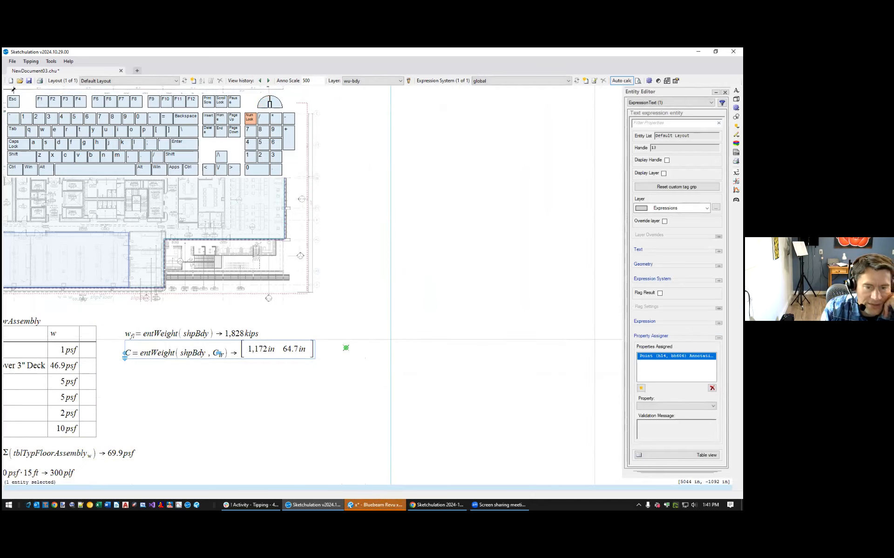
pyautogui.click(675, 406)
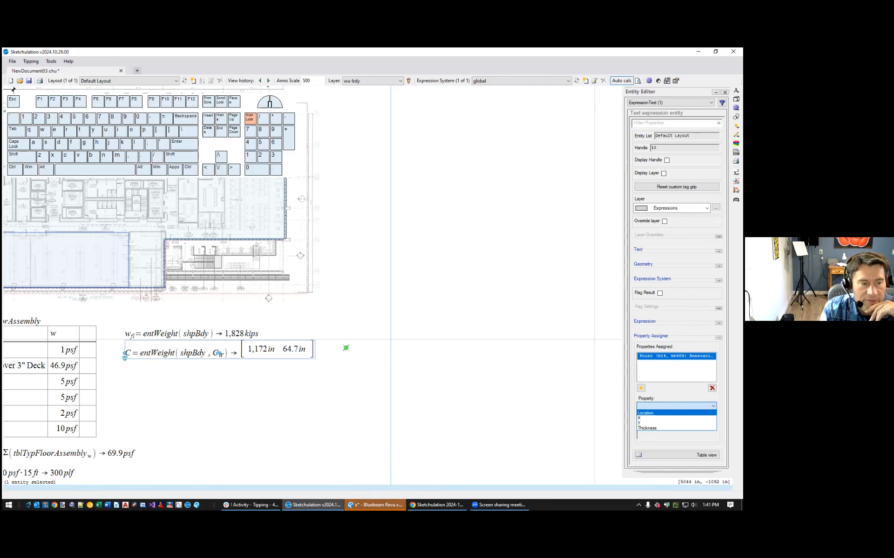
pyautogui.click(652, 413)
# Check the point's position on the floor plan against the coordinates in the C expression and the existing tile area
pyautogui.moveTo(273, 305); pyautogui.dragTo(421, 352, button='middle')
pyautogui.press('Escape')
pyautogui.scroll(6, 259, 250)
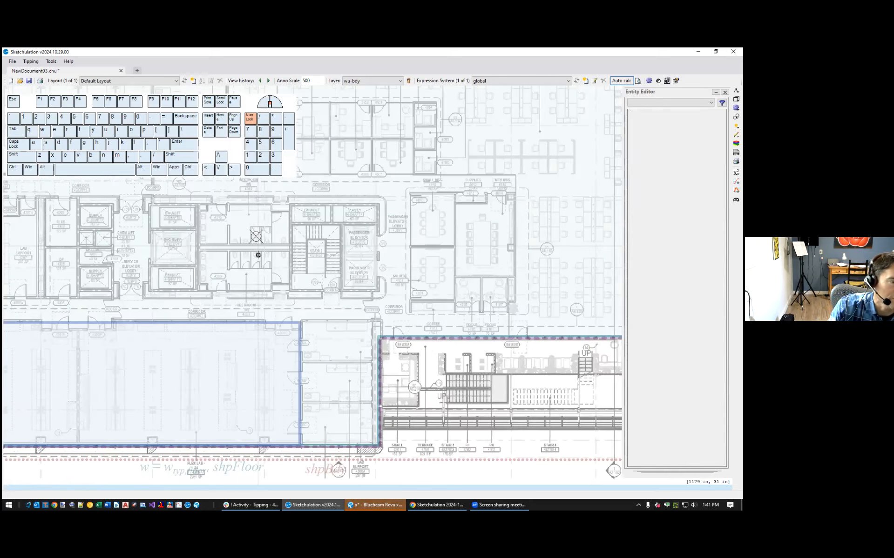
pyautogui.scroll(-3, 256, 271)
pyautogui.scroll(-5, 260, 272)
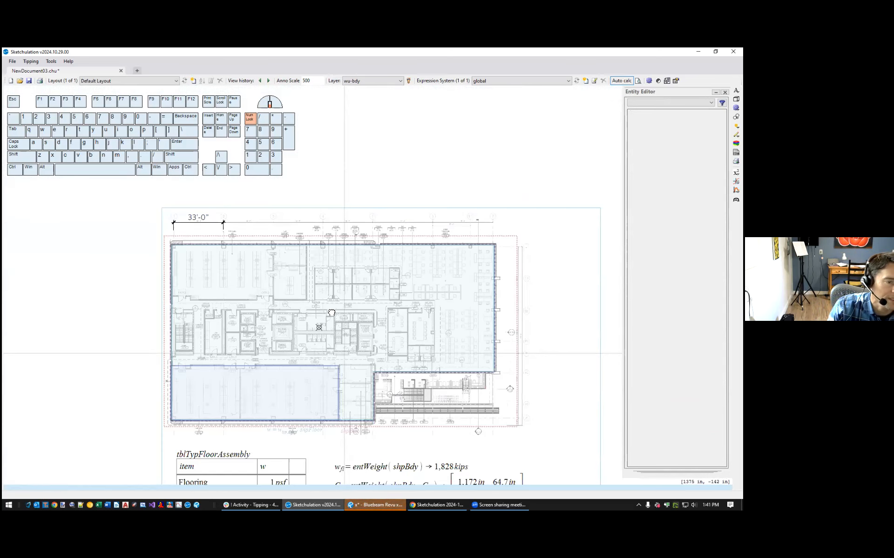
pyautogui.click(310, 318)
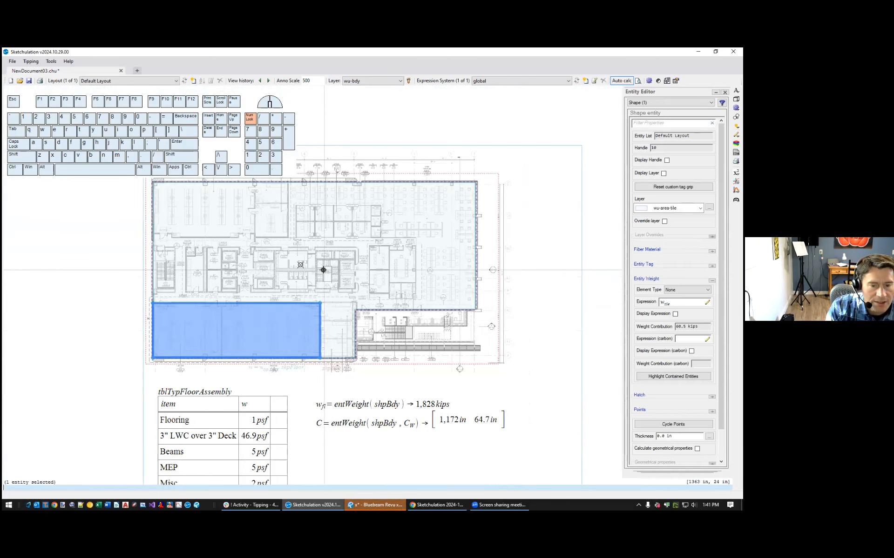
pyautogui.scroll(4, 293, 278)
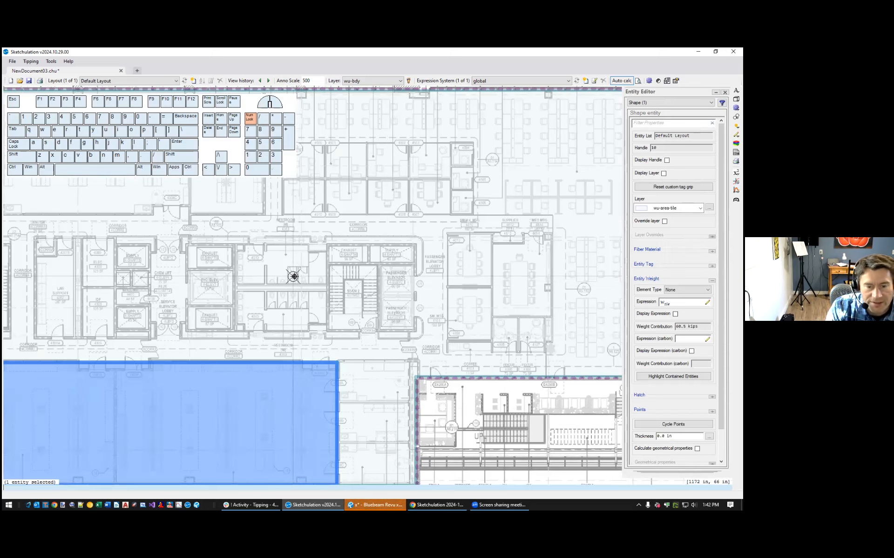
pyautogui.scroll(-3, 294, 277)
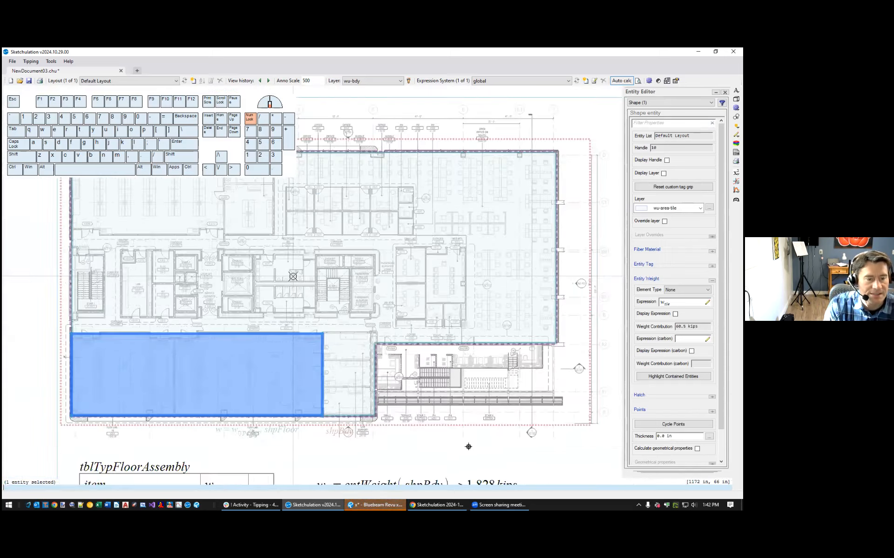
pyautogui.press('Escape')
pyautogui.click(449, 435)
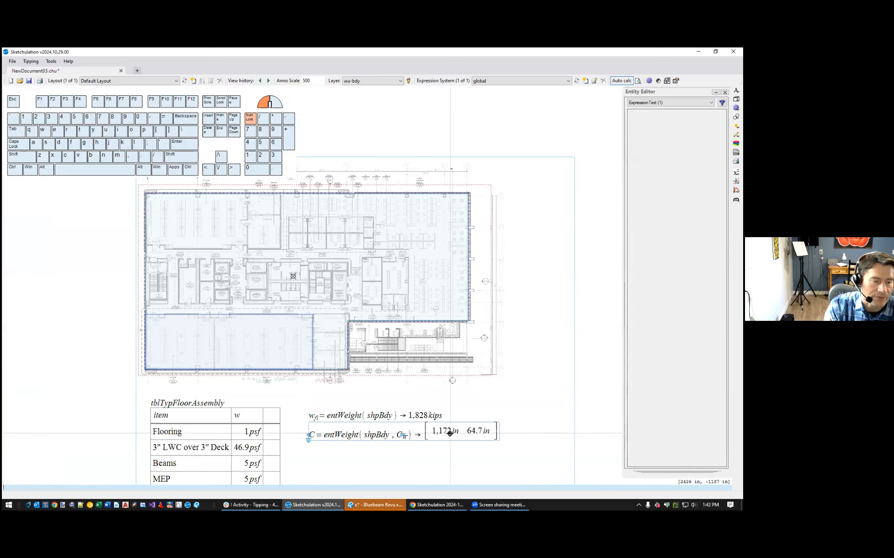
pyautogui.press('Escape')
pyautogui.click(316, 335)
pyautogui.moveTo(317, 335); pyautogui.dragTo(176, 309)
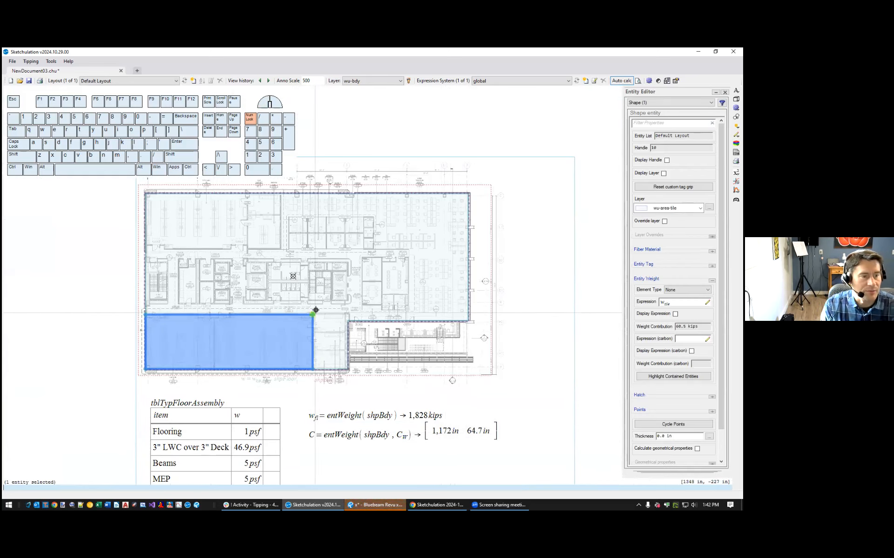
pyautogui.press('Escape')
# Draw a rectangle over the floor's right-hand bay, from its lower edge beside the meeting rooms to the upper-right corner
pyautogui.moveTo(301, 229); pyautogui.dragTo(343, 261, button='middle')
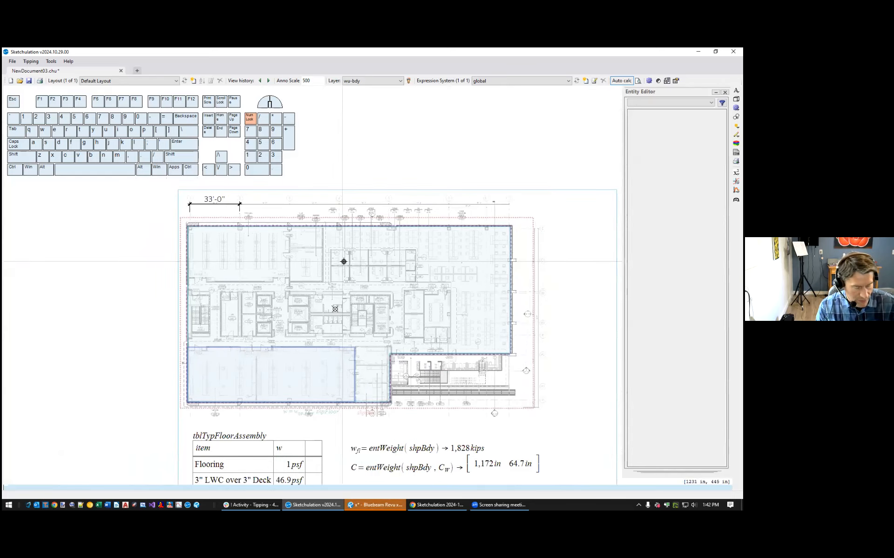
pyautogui.write('rec')
pyautogui.scroll(2, 429, 333)
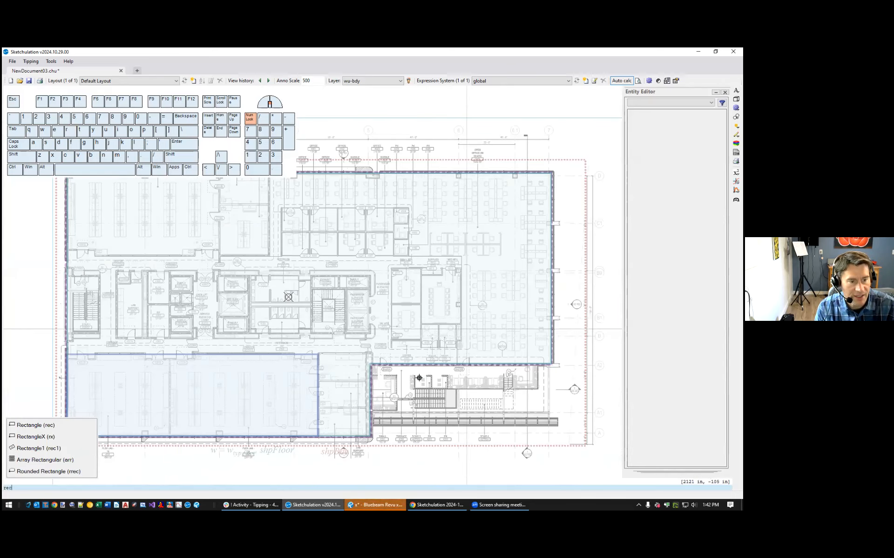
pyautogui.press('Return')
pyautogui.scroll(4, 421, 390)
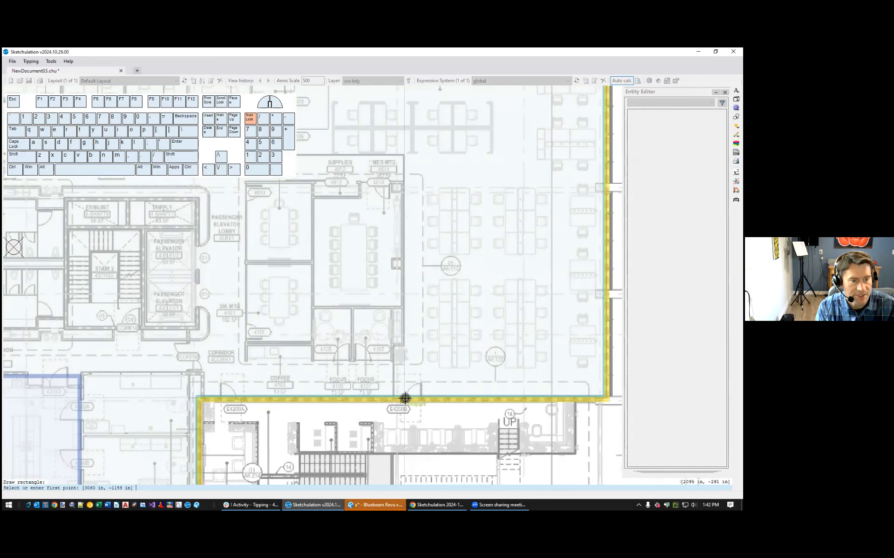
pyautogui.click(403, 397)
pyautogui.scroll(-3, 519, 229)
pyautogui.scroll(3, 558, 176)
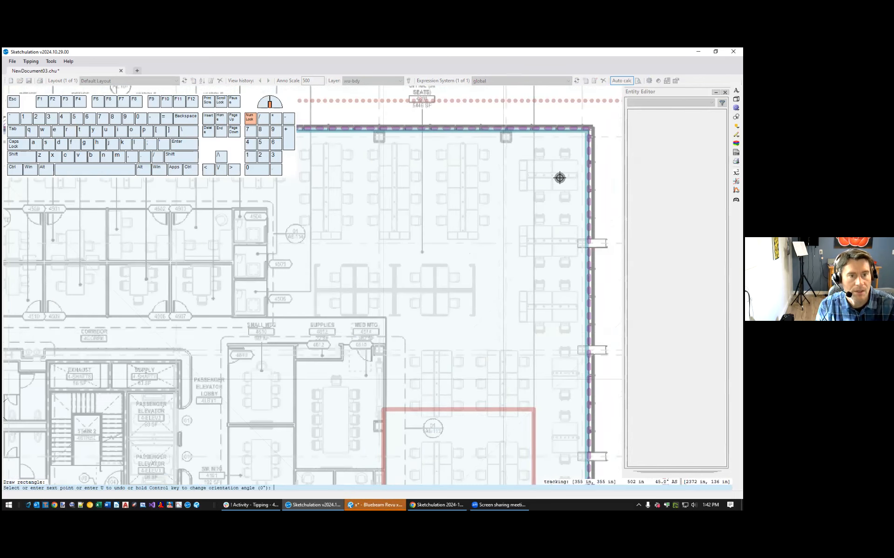
pyautogui.click(581, 133)
pyautogui.scroll(-4, 471, 228)
pyautogui.press('Escape')
# Match the properties of the lower-left tile rectangle onto the new rectangle in the right-hand bay
pyautogui.click(329, 371)
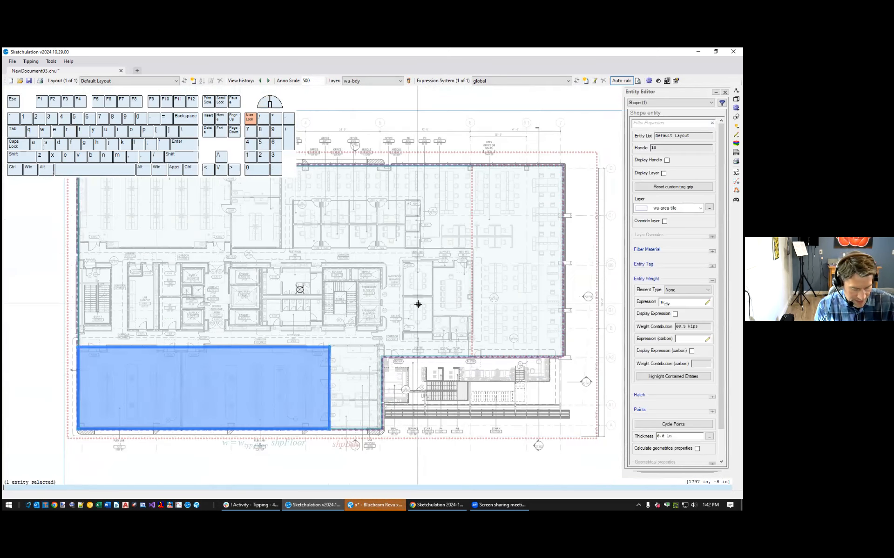
pyautogui.write('m')
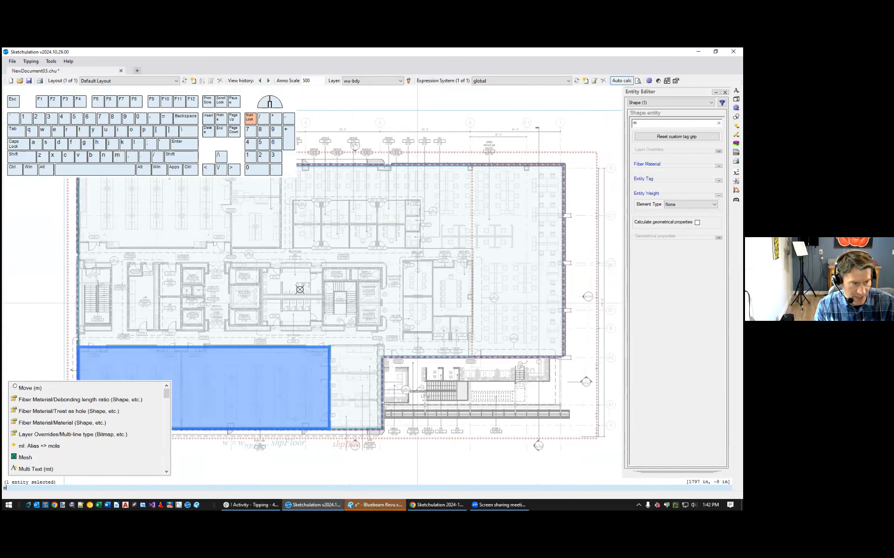
pyautogui.write('a')
pyautogui.press('Return')
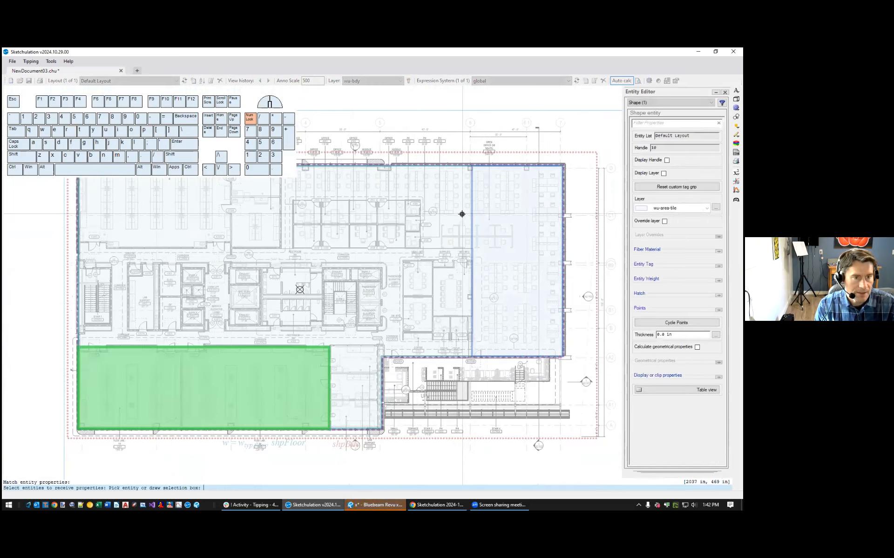
pyautogui.click(474, 214)
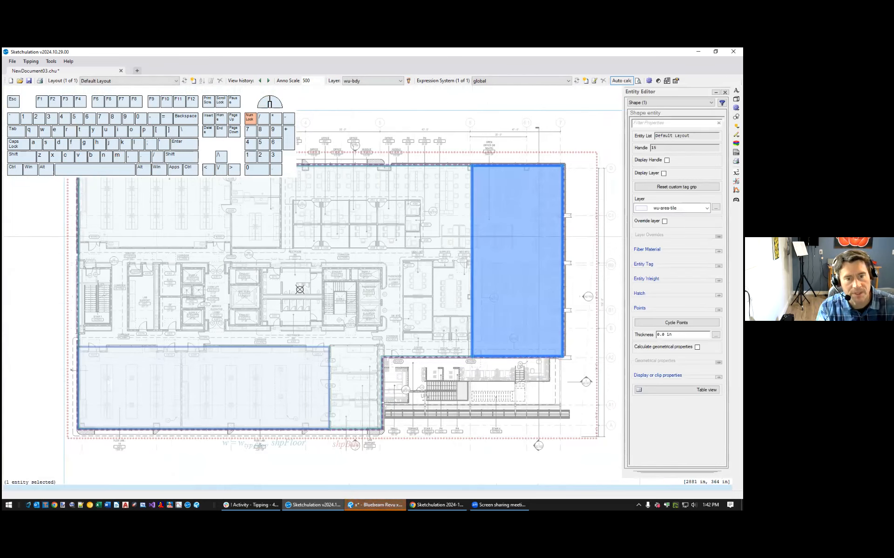
# Set the new right-hand rectangle's entity weight element type to Area and deselect it
pyautogui.click(719, 281)
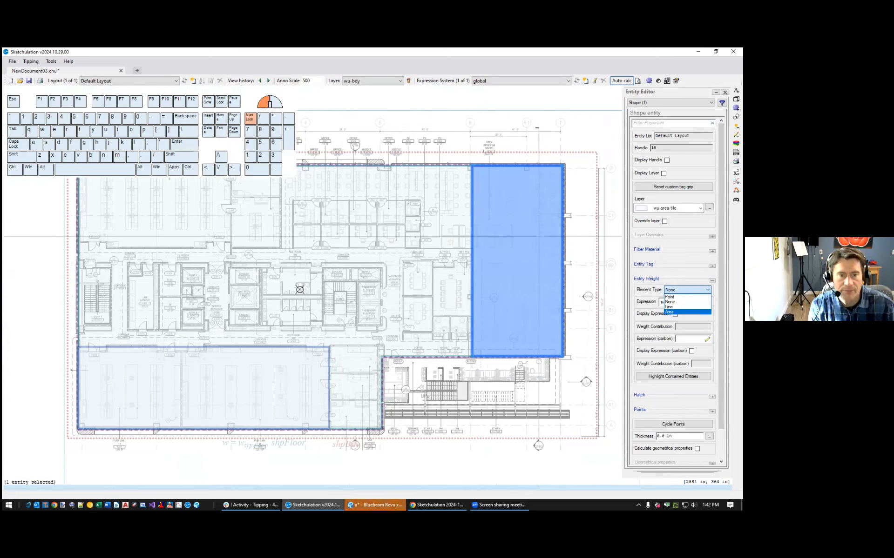
pyautogui.click(684, 312)
pyautogui.doubleClick(667, 302)
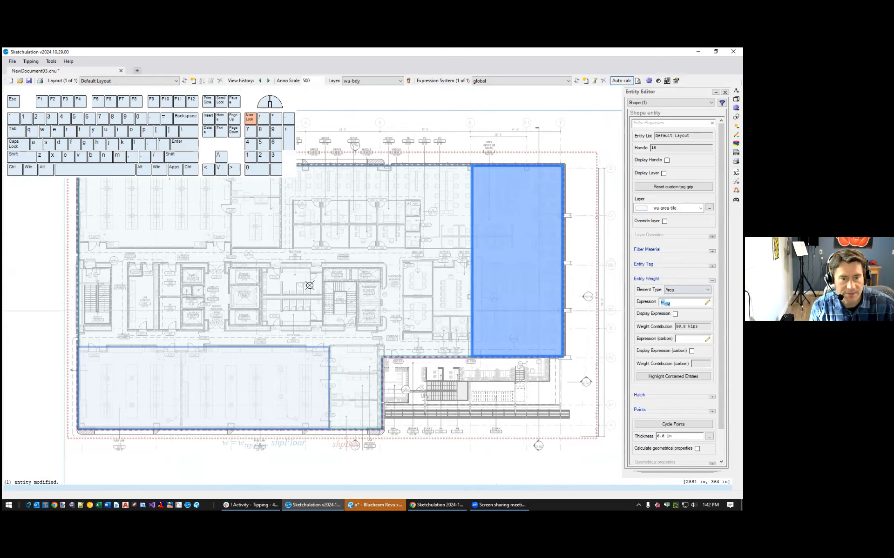
pyautogui.click(685, 326)
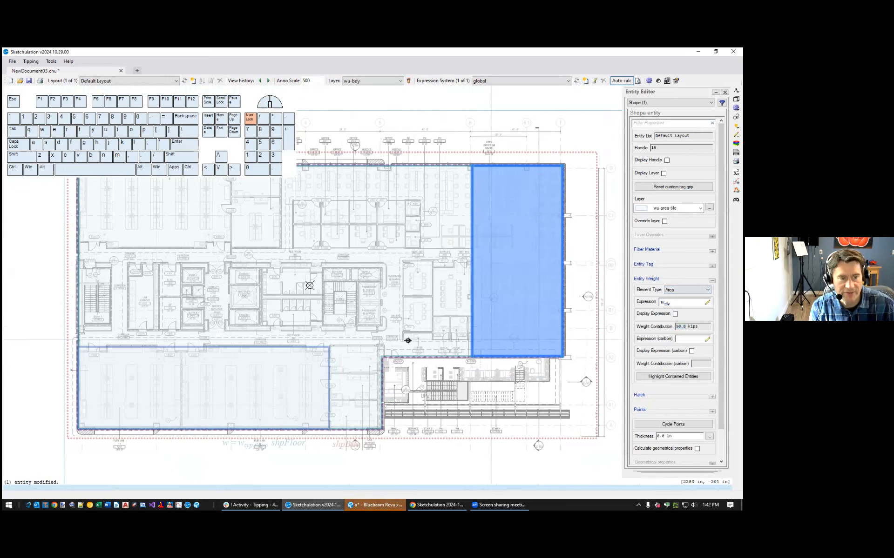
pyautogui.press('Escape')
# Set the lower-left tile rectangle's entity weight element type to Area and deselect it
pyautogui.click(327, 358)
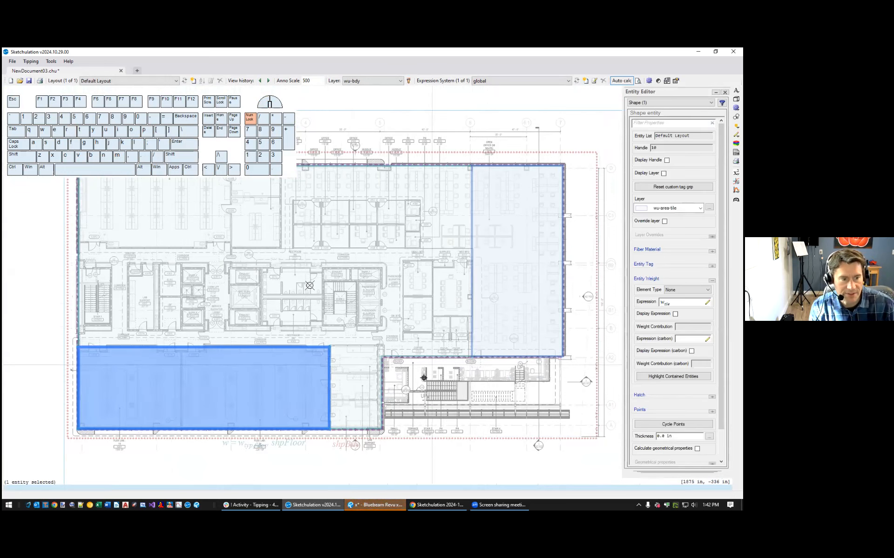
pyautogui.scroll(-3, 399, 323)
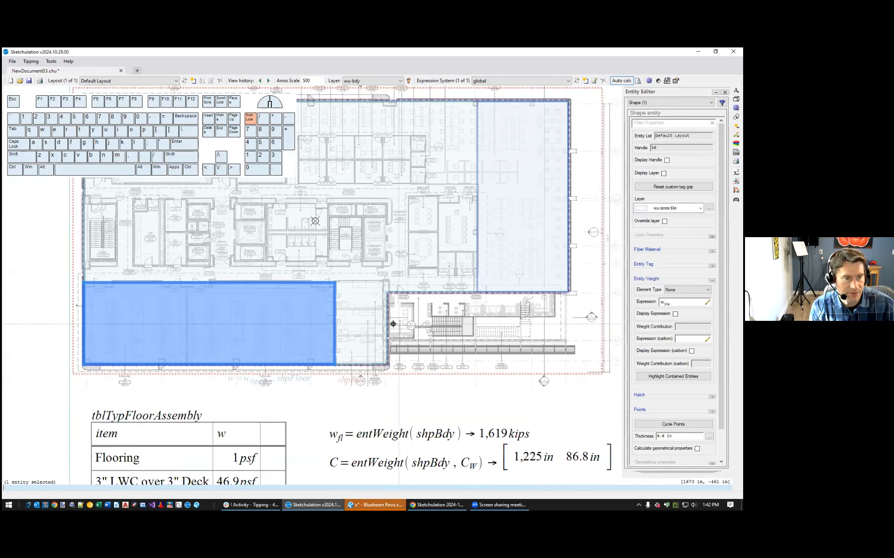
pyautogui.scroll(4, 389, 335)
pyautogui.click(389, 335)
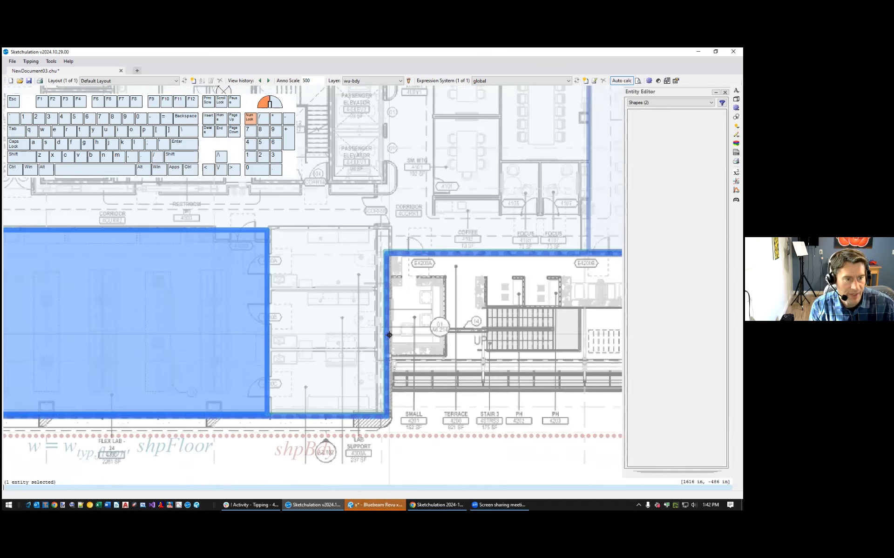
pyautogui.press('Escape')
pyautogui.click(253, 288)
pyautogui.click(687, 290)
pyautogui.click(673, 312)
pyautogui.press('Escape')
# Set the facade outline's entity weight element type to Line and deselect it
pyautogui.click(389, 303)
pyautogui.click(687, 290)
pyautogui.click(668, 307)
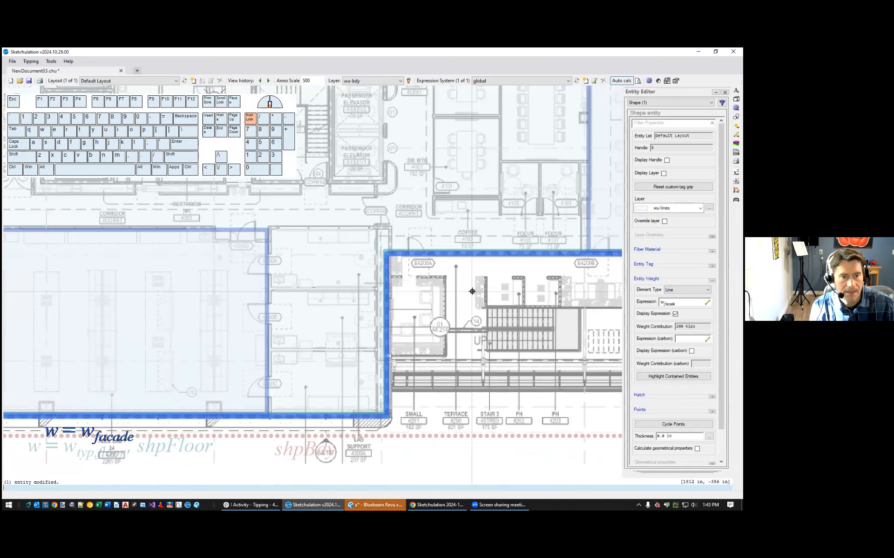
pyautogui.scroll(-5, 393, 229)
pyautogui.press('Escape')
# Check the recalculated C expression and compare it with the point entity's location on the floor plan
pyautogui.scroll(2, 393, 229)
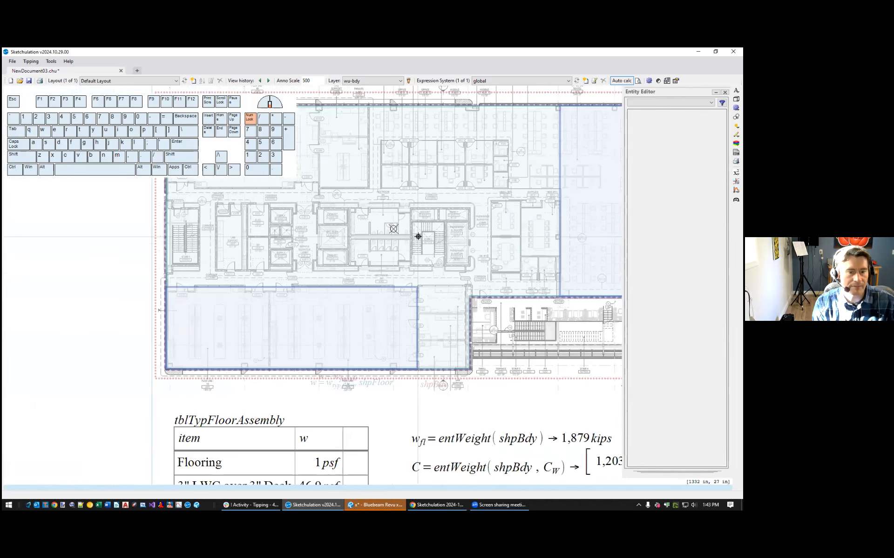
pyautogui.scroll(-2, 419, 233)
pyautogui.click(562, 398)
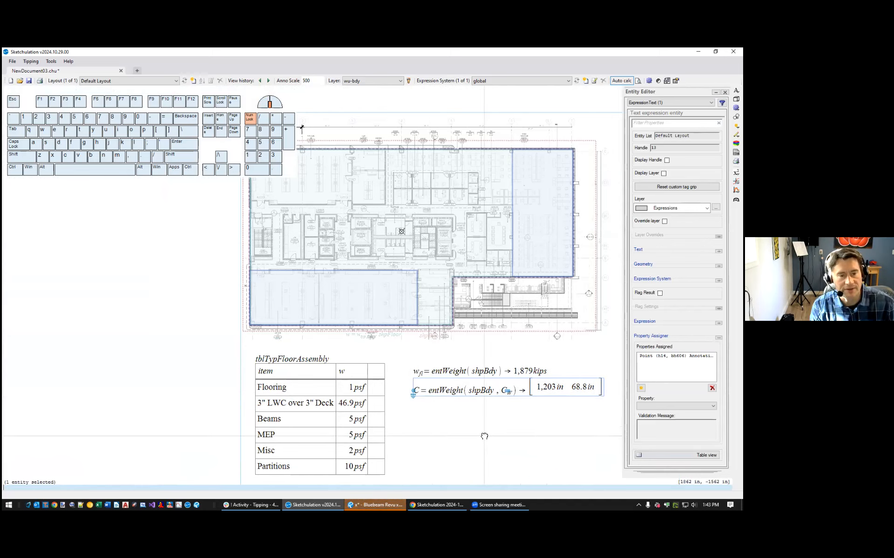
pyautogui.moveTo(483, 435); pyautogui.dragTo(368, 454, button='middle')
pyautogui.press('Escape')
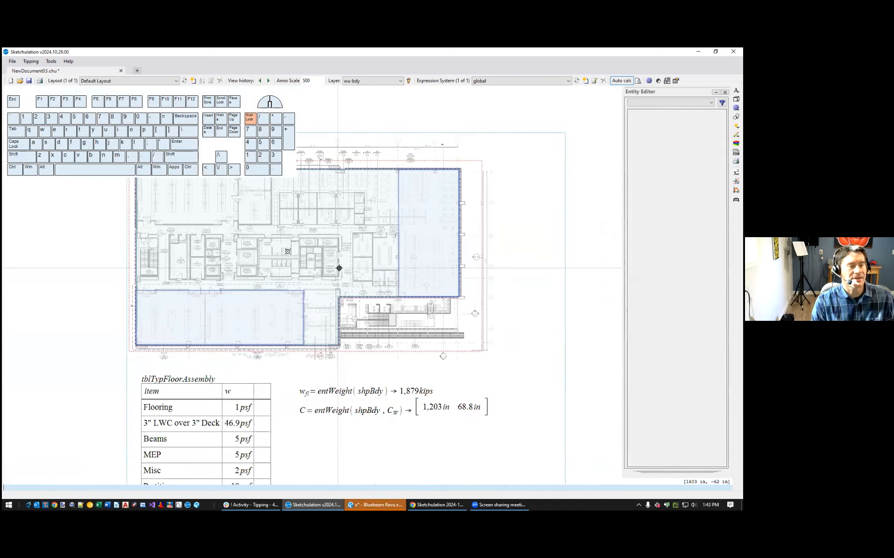
pyautogui.moveTo(321, 273); pyautogui.dragTo(357, 293, button='middle')
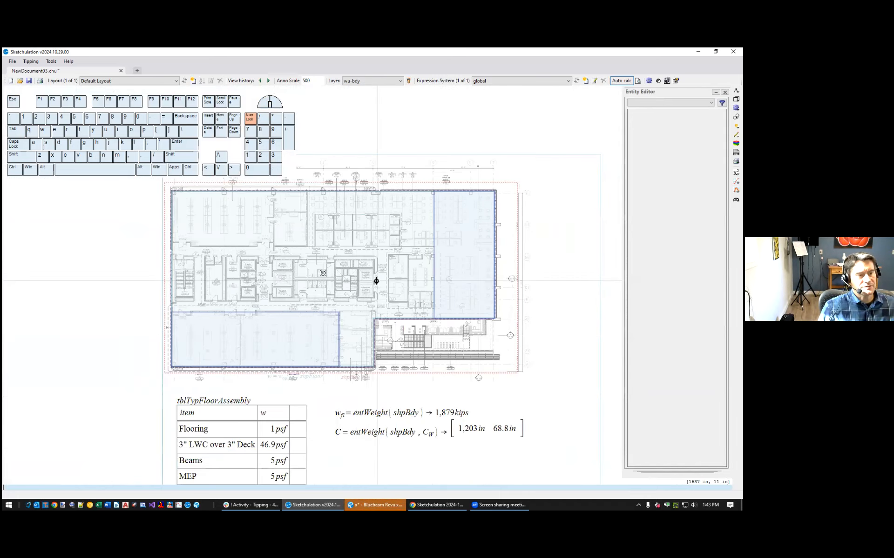
pyautogui.scroll(2, 273, 271)
pyautogui.moveTo(272, 290); pyautogui.dragTo(286, 327, button='middle')
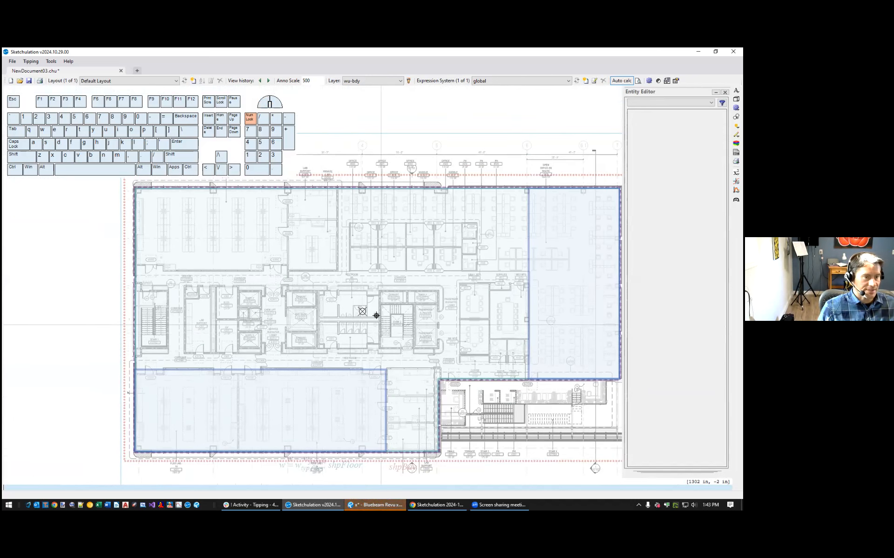
pyautogui.scroll(2, 362, 291)
pyautogui.click(353, 305)
pyautogui.scroll(-4, 338, 316)
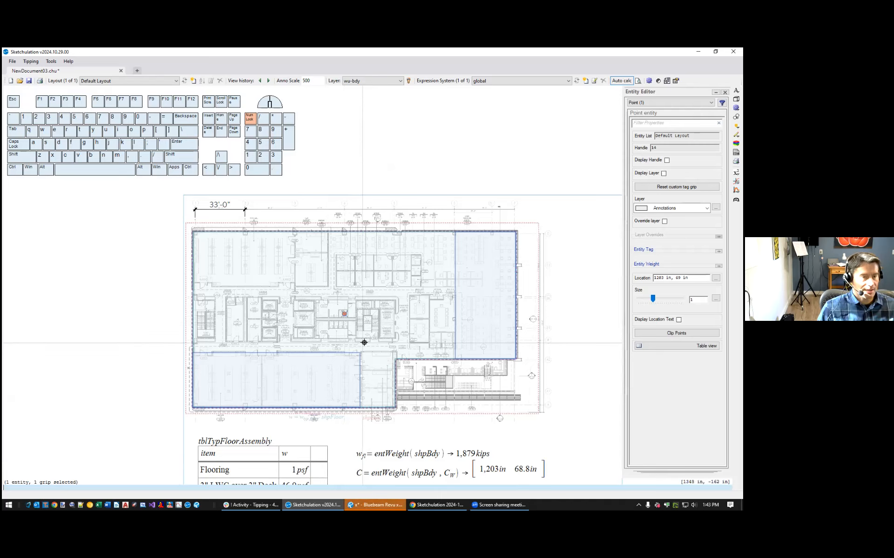
# Deselect the point entity, select the shpBdy boundary shape and highlight its contained entities to get the entity weight details
pyautogui.moveTo(409, 365); pyautogui.dragTo(384, 318, button='middle')
pyautogui.scroll(-2, 388, 342)
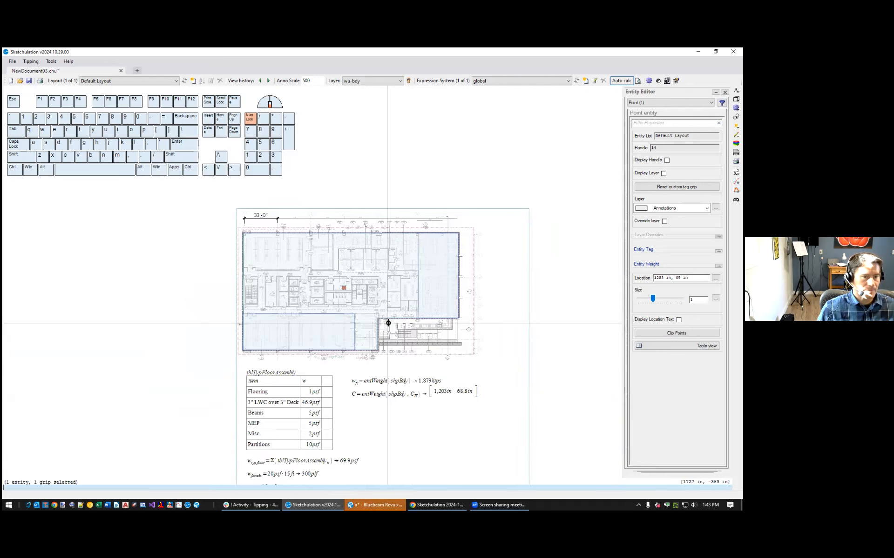
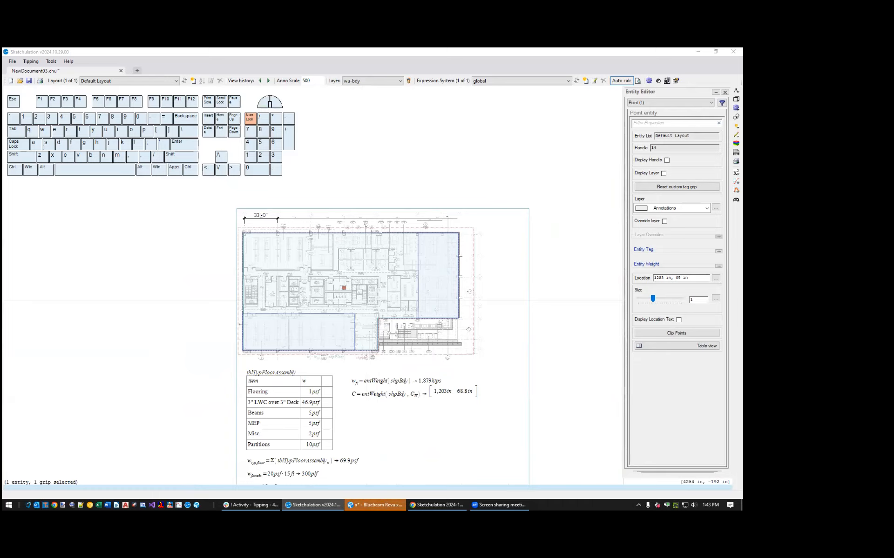
pyautogui.moveTo(454, 365); pyautogui.dragTo(463, 313, button='middle')
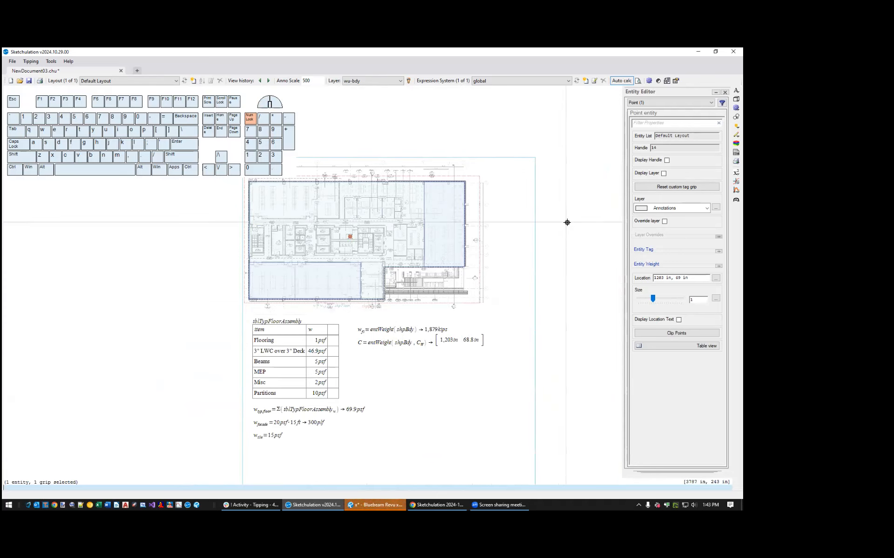
pyautogui.press('Escape')
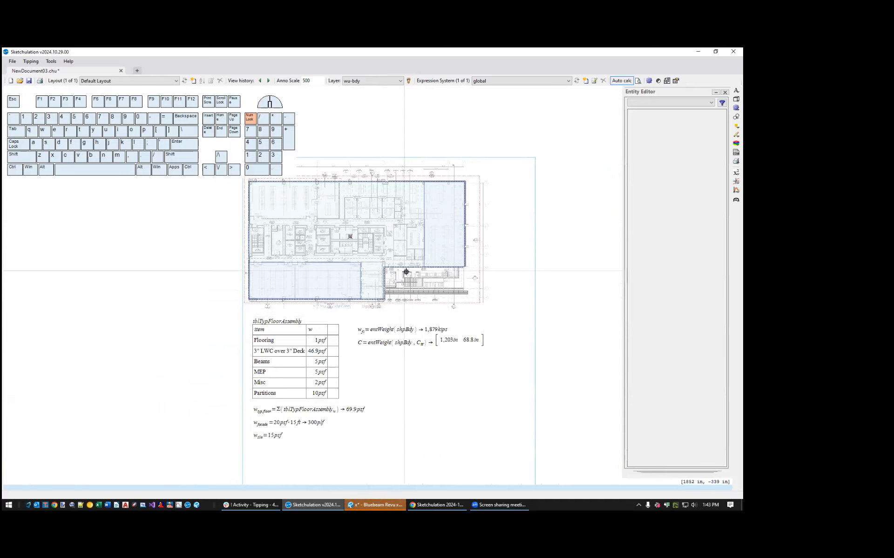
pyautogui.click(412, 303)
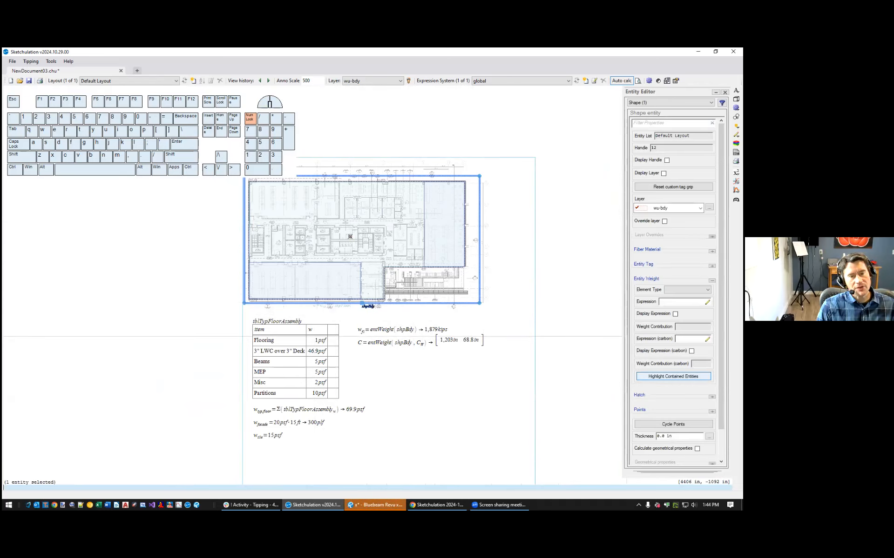
pyautogui.click(673, 376)
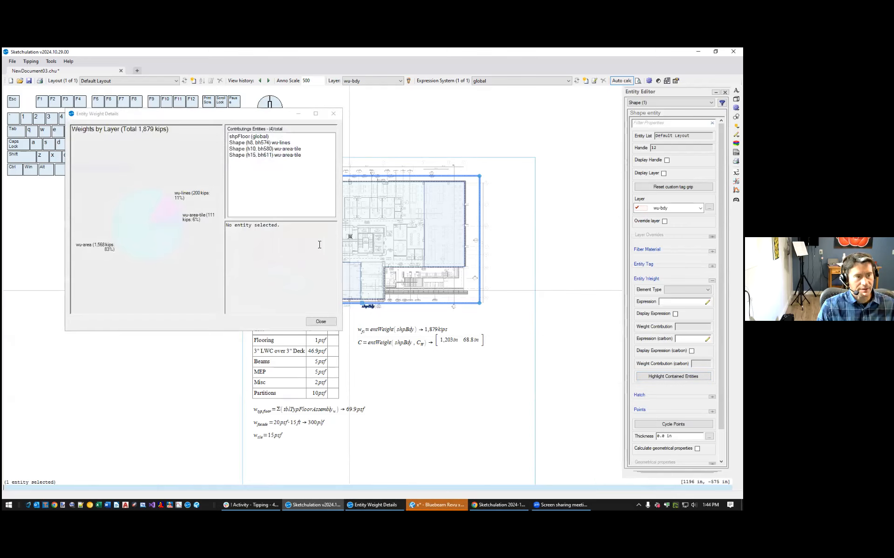
# Examine the weight details of individual contributing entities, including a wu-area-tile shape and shpFloor
pyautogui.click(273, 138)
pyautogui.press('Down')
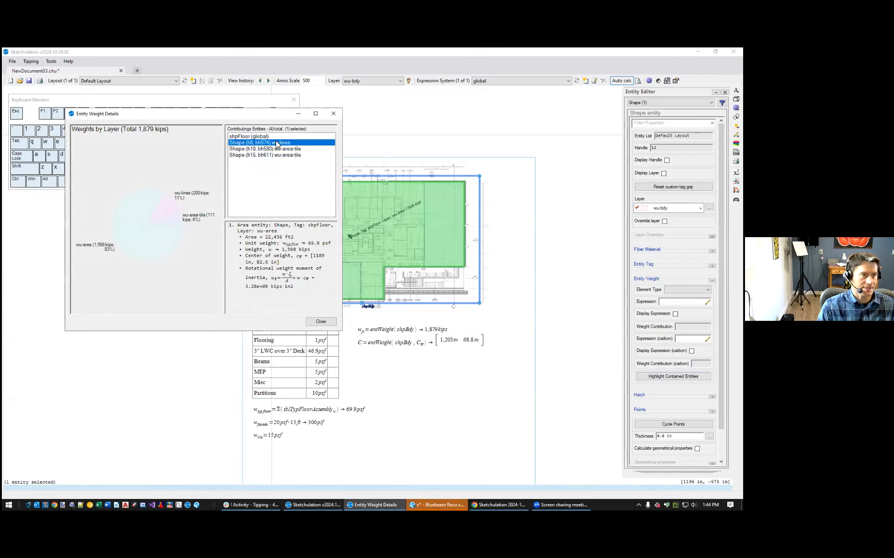
pyautogui.click(278, 149)
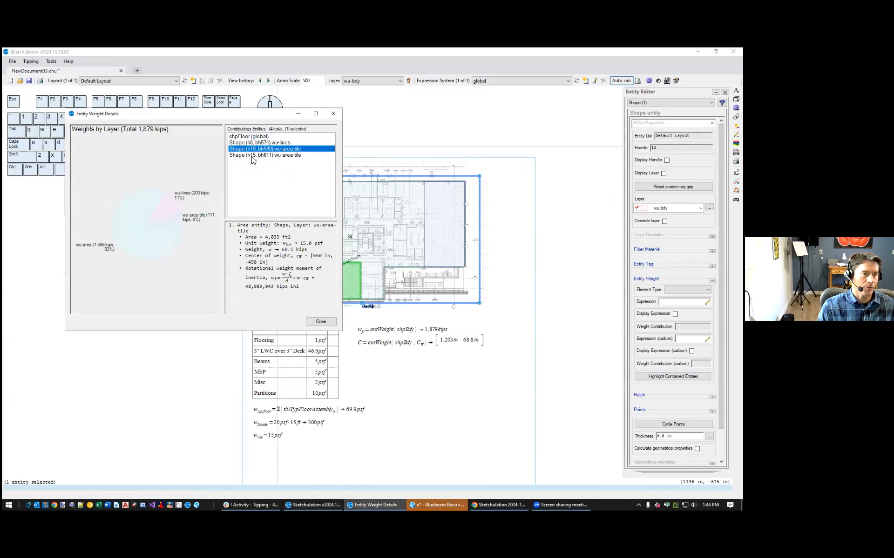
pyautogui.click(258, 137)
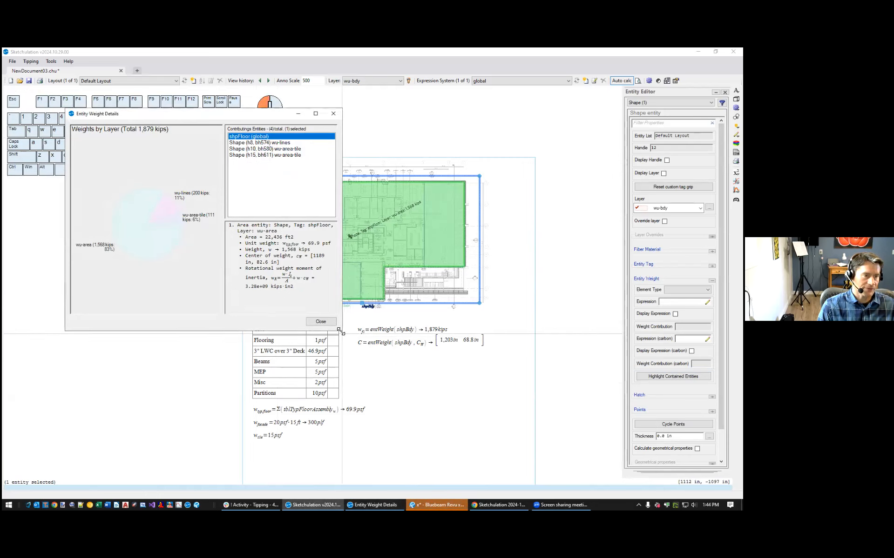
# Enlarge the weight details window, review all contributing entities together, and close it with the boundary deselected
pyautogui.moveTo(341, 330); pyautogui.dragTo(407, 395)
pyautogui.keyDown('shift'); pyautogui.click(316, 155); pyautogui.keyUp('shift')
pyautogui.scroll(-2, 313, 361)
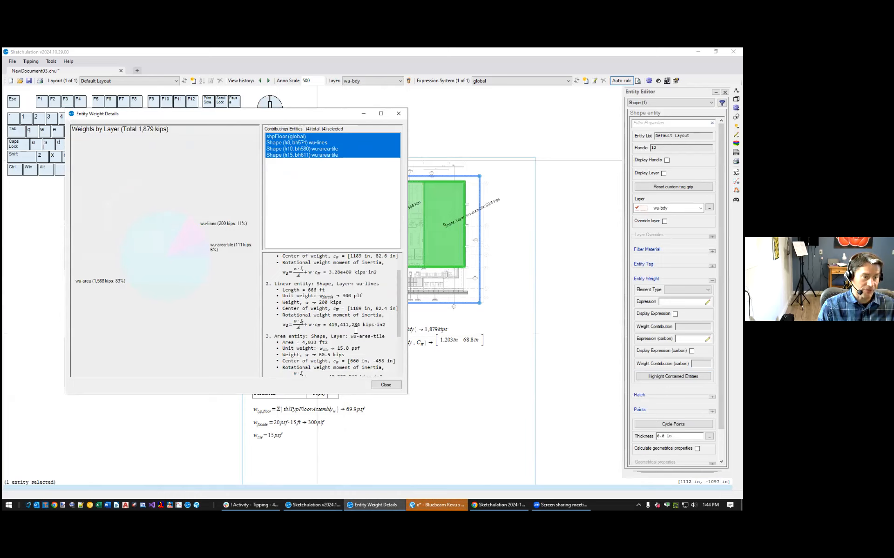
pyautogui.scroll(2, 350, 334)
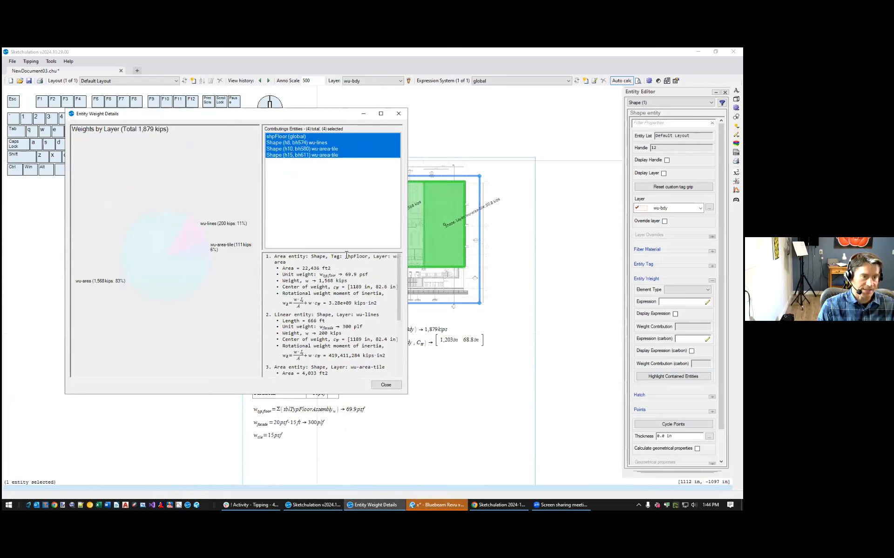
pyautogui.click(386, 384)
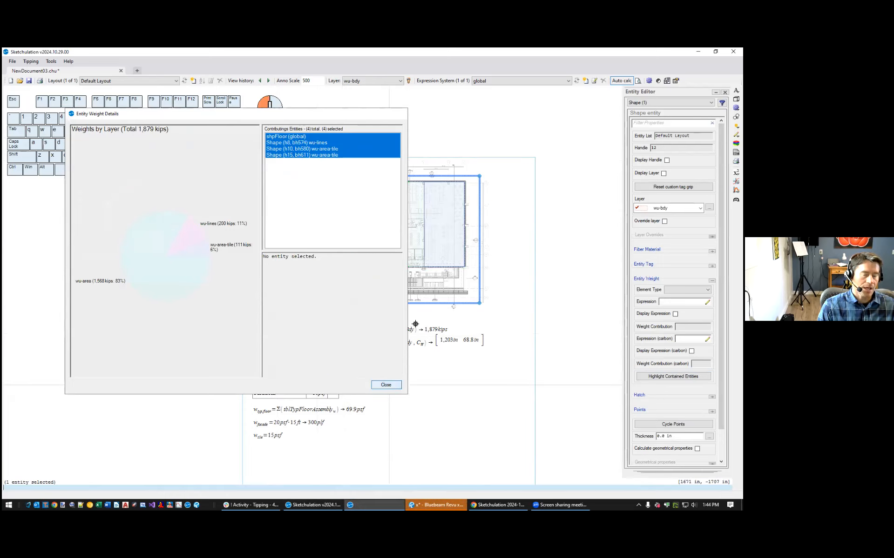
pyautogui.press('Escape')
# Select all the floor plan shapes, excluding the background image, and show them in a maximized table view
pyautogui.moveTo(432, 292); pyautogui.dragTo(441, 333, button='middle')
pyautogui.scroll(2, 422, 343)
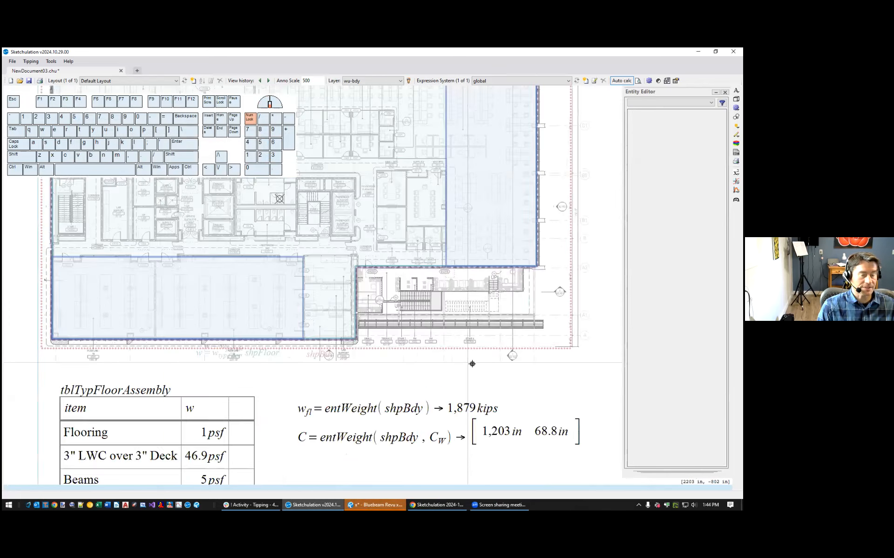
pyautogui.scroll(-2, 468, 362)
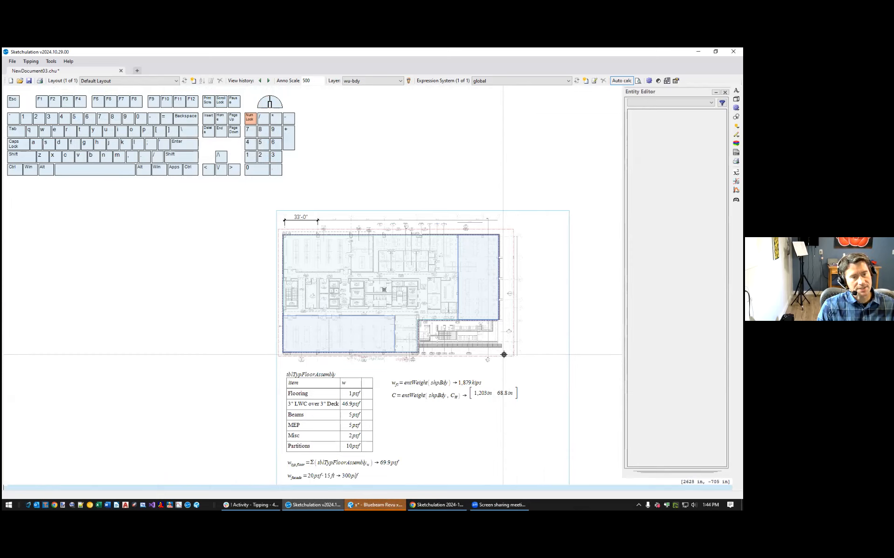
pyautogui.click(509, 367)
pyautogui.click(350, 303)
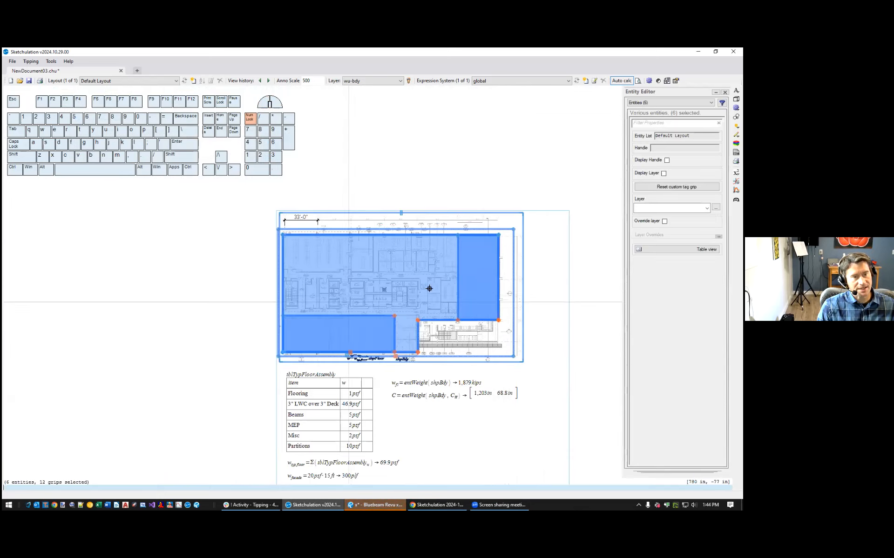
pyautogui.keyDown('shift'); pyautogui.click(521, 215); pyautogui.keyUp('shift')
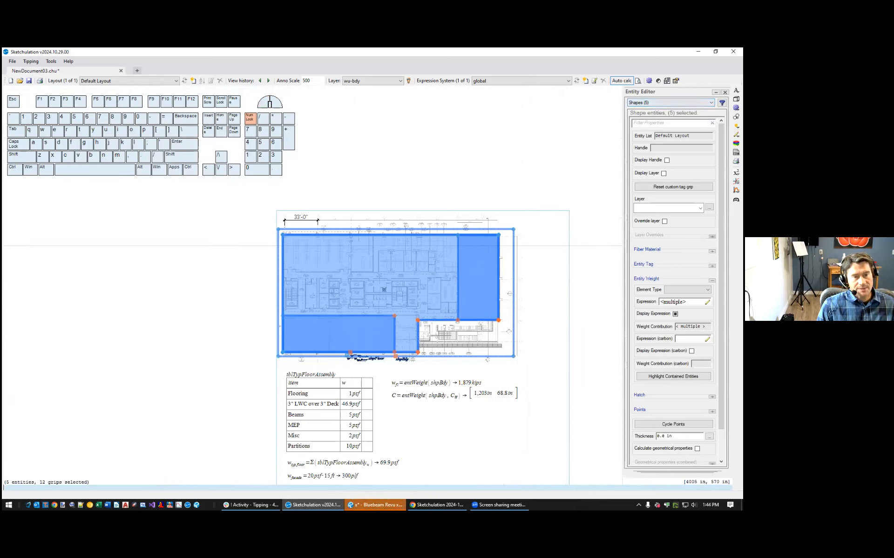
pyautogui.scroll(-1, 675, 279)
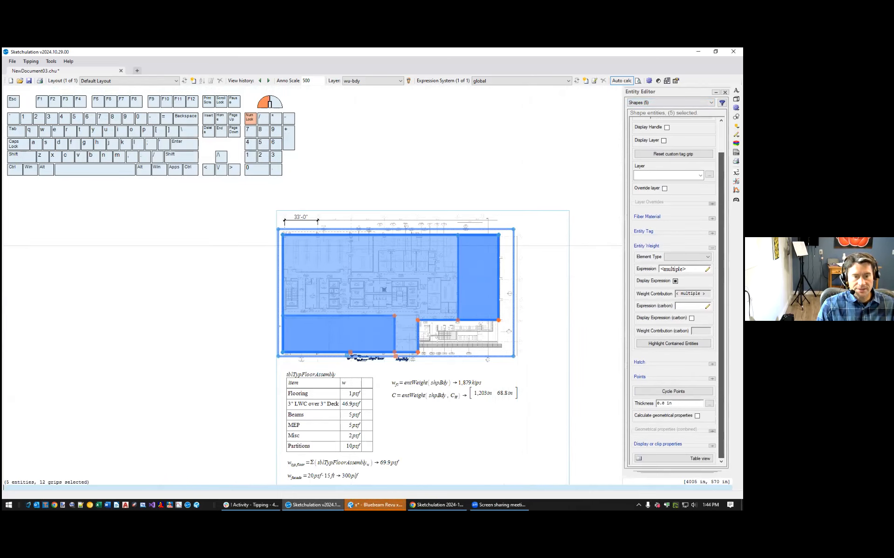
pyautogui.click(674, 458)
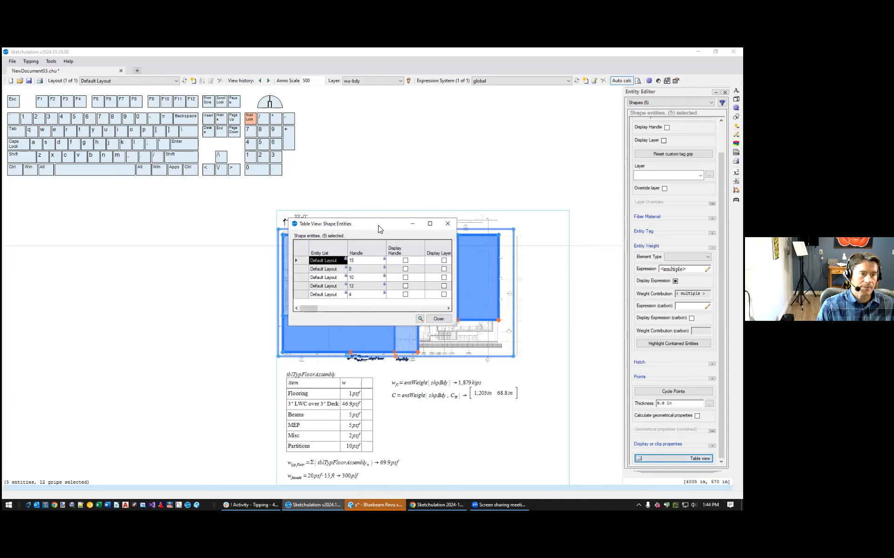
pyautogui.doubleClick(378, 225)
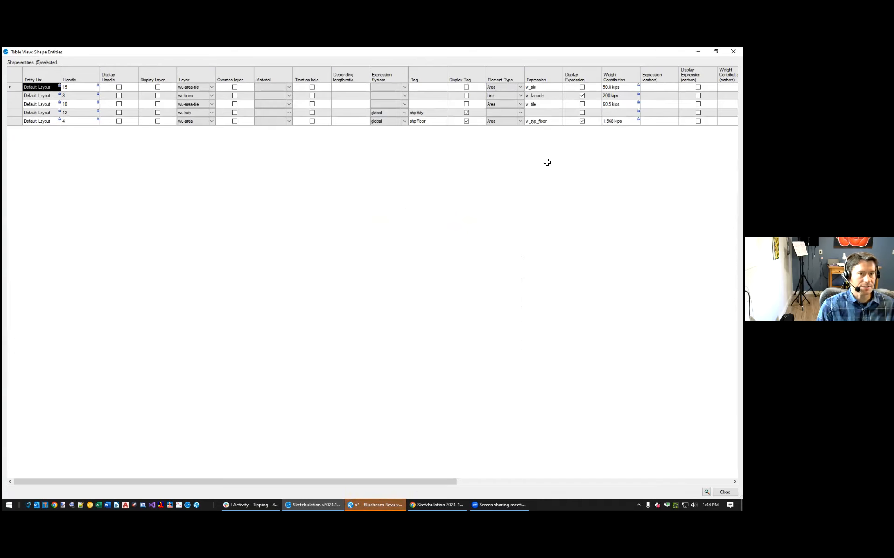
# Copy the shpBdy and shpFloor tags from the shapes' table view, then close it and deselect the shapes
pyautogui.moveTo(432, 93); pyautogui.dragTo(432, 113)
pyautogui.click(423, 113)
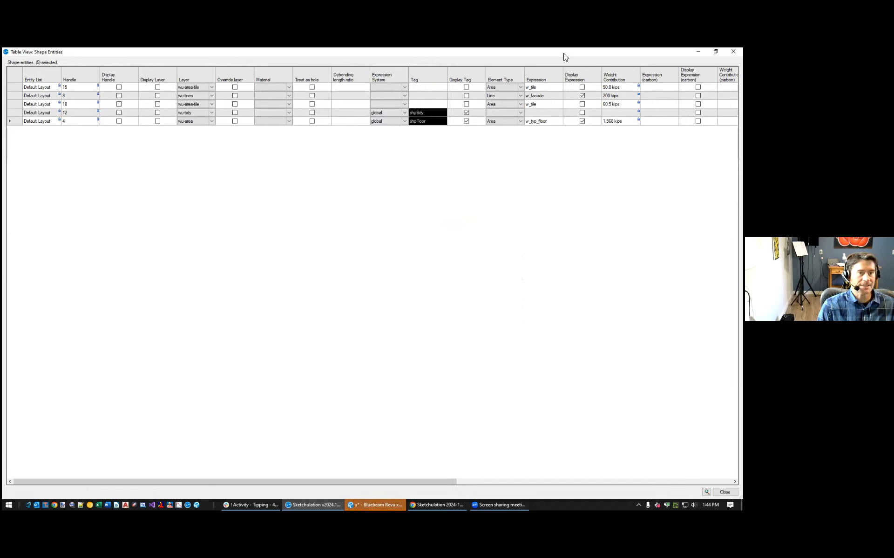
pyautogui.moveTo(554, 53); pyautogui.dragTo(218, 216)
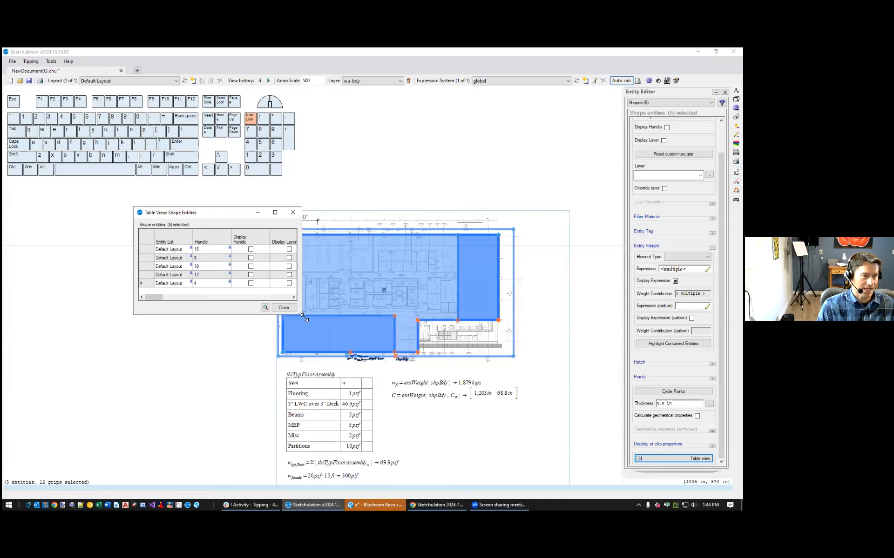
pyautogui.moveTo(302, 316); pyautogui.dragTo(531, 357)
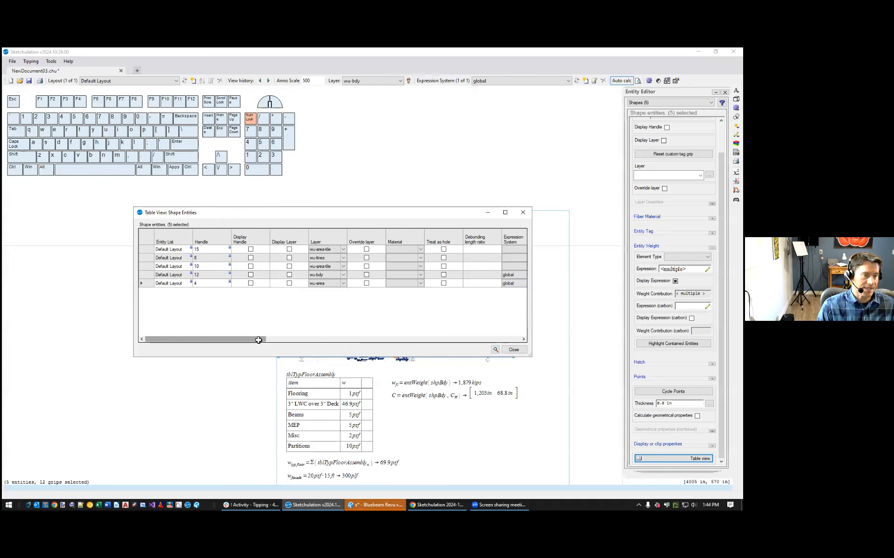
pyautogui.moveTo(255, 340); pyautogui.dragTo(331, 339)
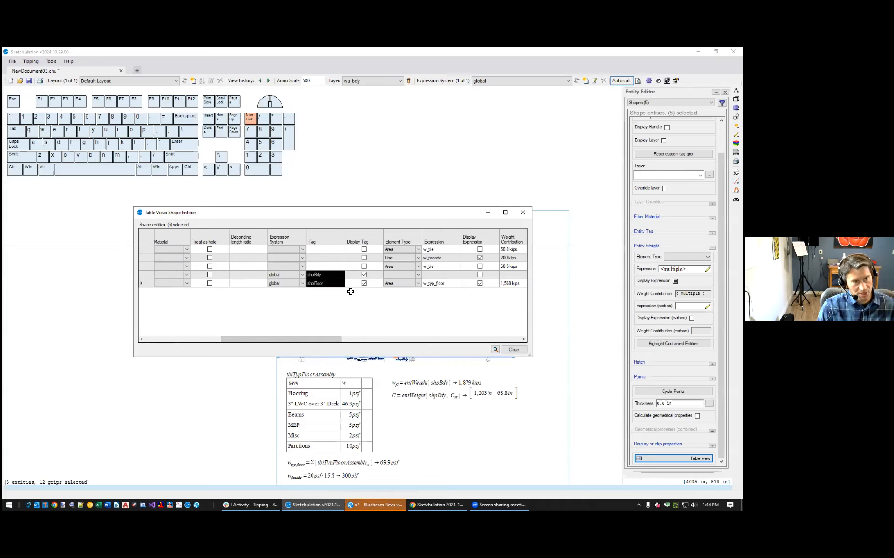
pyautogui.click(516, 351)
pyautogui.press('Escape')
# Insert a new table in the empty area below the C expression
pyautogui.moveTo(465, 432); pyautogui.dragTo(364, 291, button='middle')
pyautogui.scroll(2, 364, 290)
pyautogui.write('tbl')
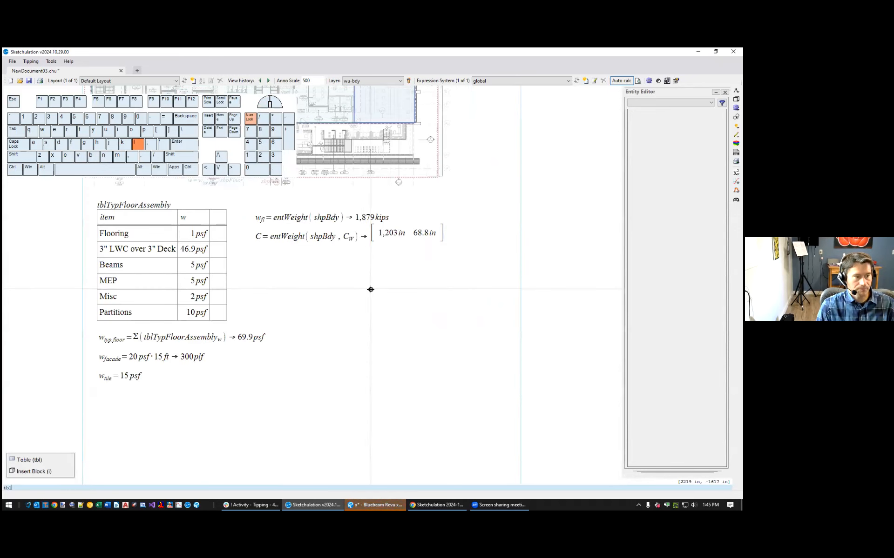
pyautogui.press('Return')
pyautogui.click(362, 274)
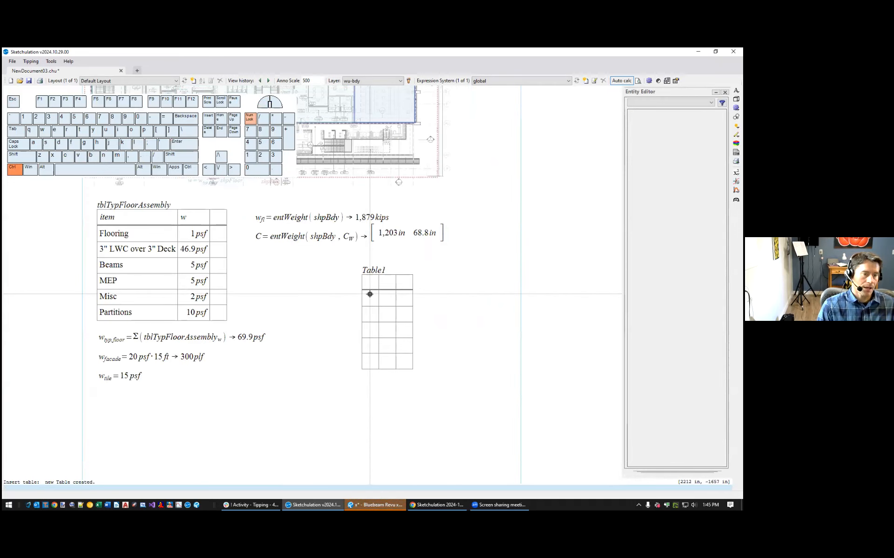
# Make the new table's first column a text column and import the tags shpBdy and shpFloor into it, accepting fewer rows
pyautogui.keyDown('ctrl'); pyautogui.click(366, 299); pyautogui.keyUp('ctrl')
pyautogui.click(369, 300)
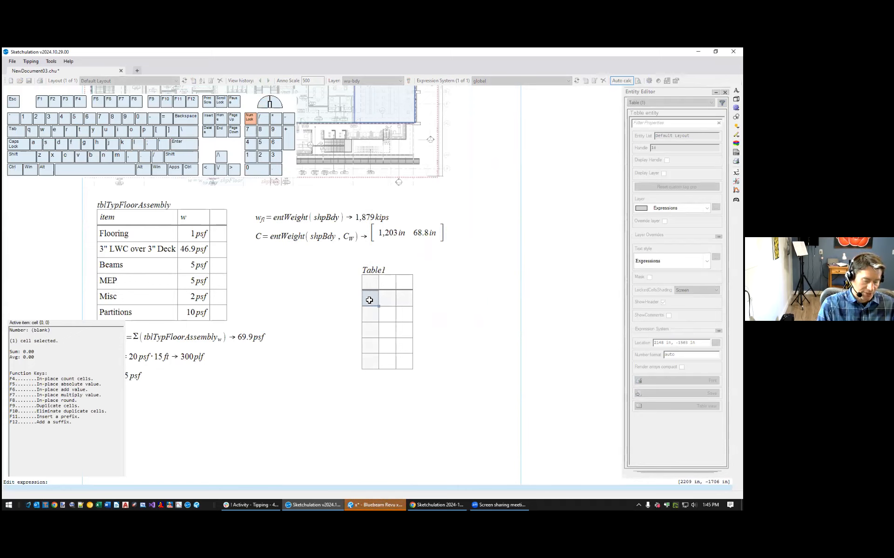
pyautogui.hotkey('ctrl', 't')
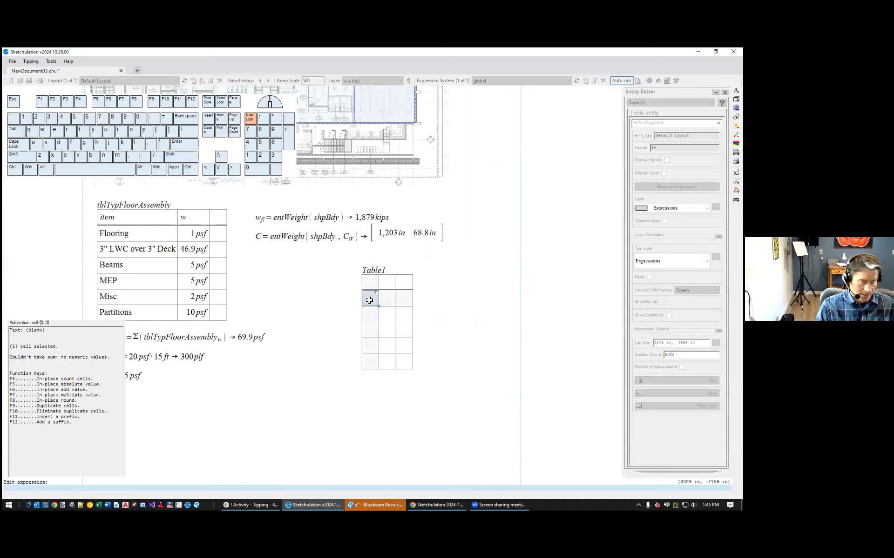
pyautogui.hotkey('ctrl', 'i')
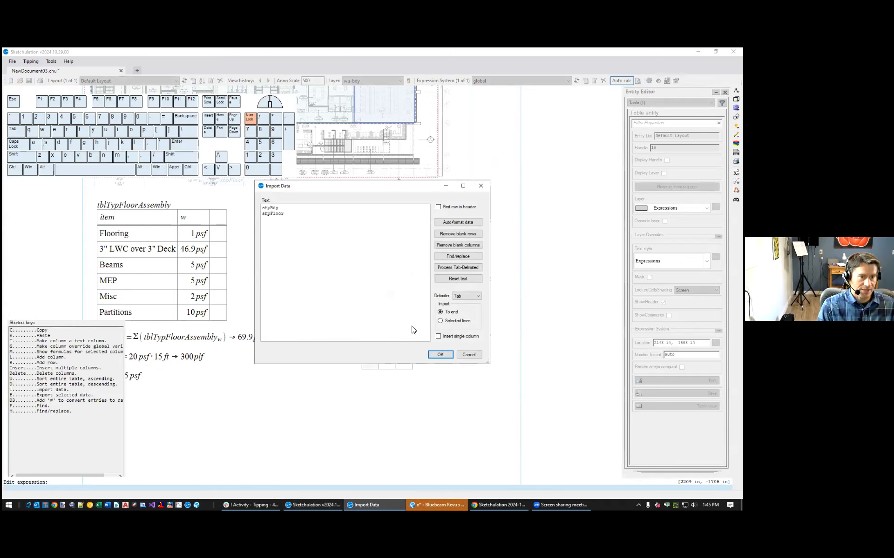
pyautogui.click(440, 356)
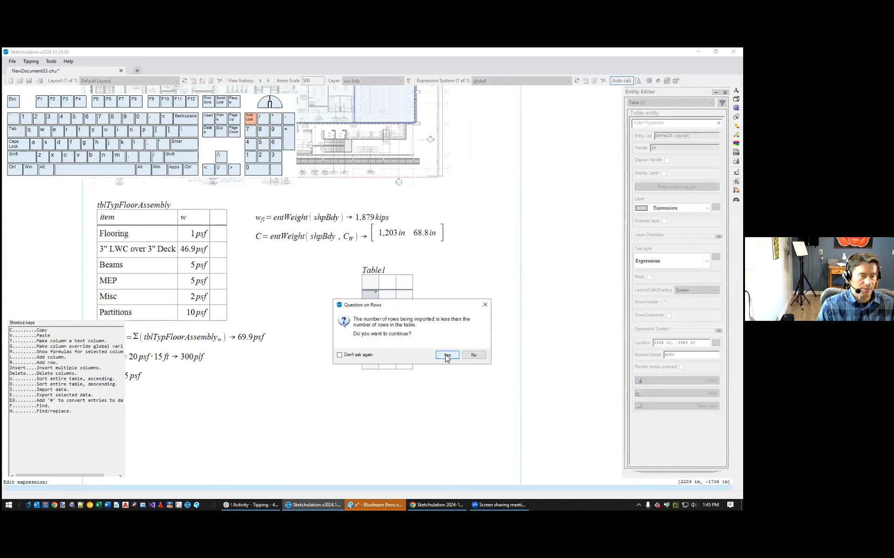
pyautogui.click(446, 356)
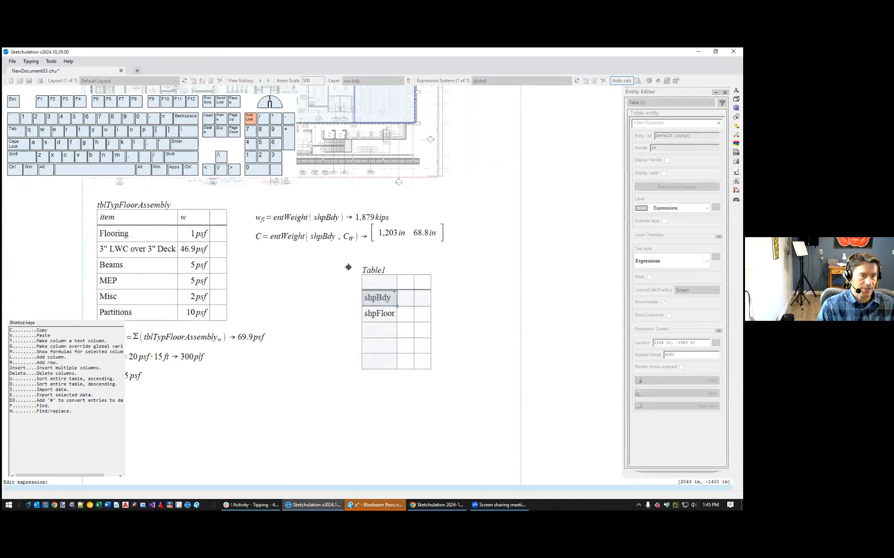
# Head the first column of Table1, which lists shpBdy and shpFloor, with tg
pyautogui.click(380, 282)
pyautogui.write('tg')
pyautogui.press('Return')
pyautogui.press('Right')
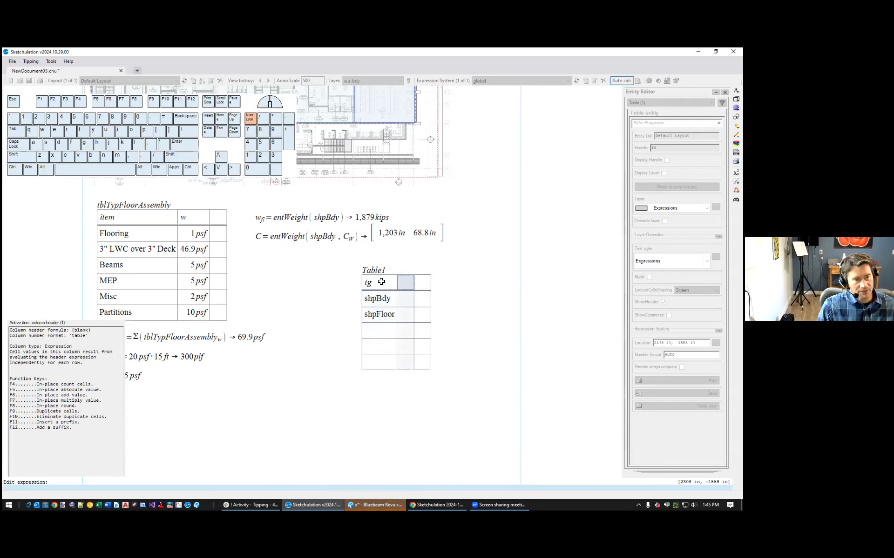
# Enter entProp(tg,"Area")->ft2 as the header formula of Table1's second column
pyautogui.moveTo(506, 289); pyautogui.dragTo(505, 347, button='middle')
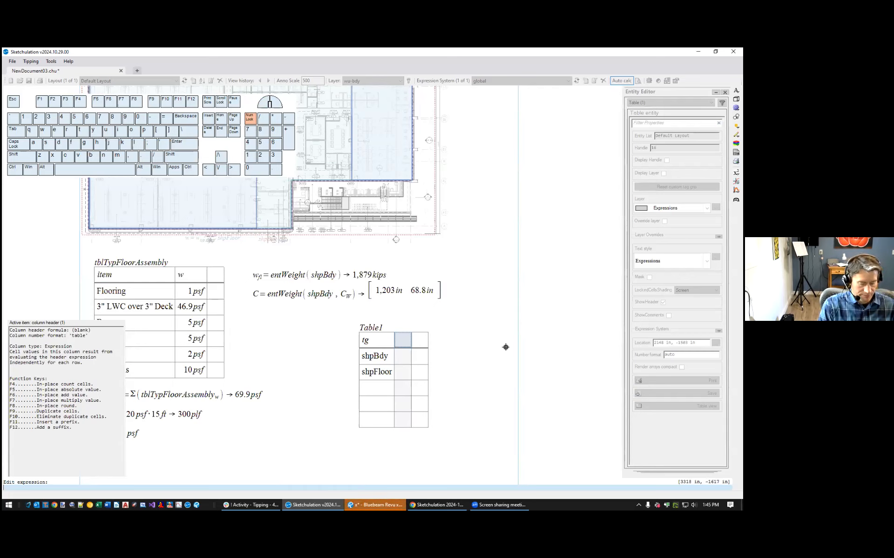
pyautogui.write('en')
pyautogui.press('Tab')
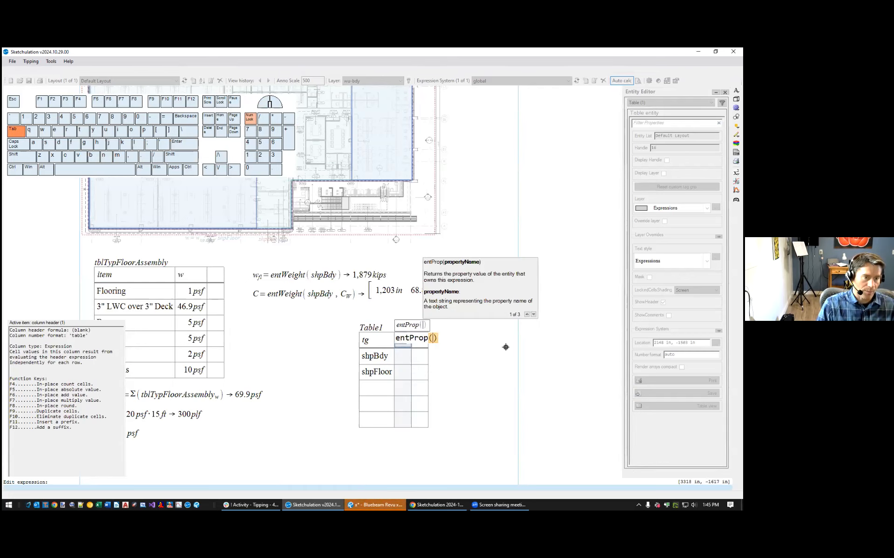
pyautogui.write('tg')
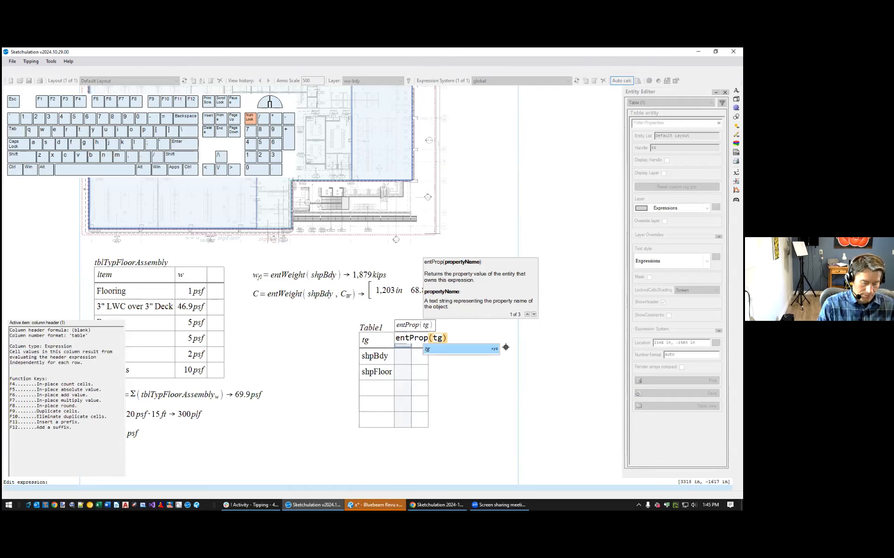
pyautogui.write(',"Area"')
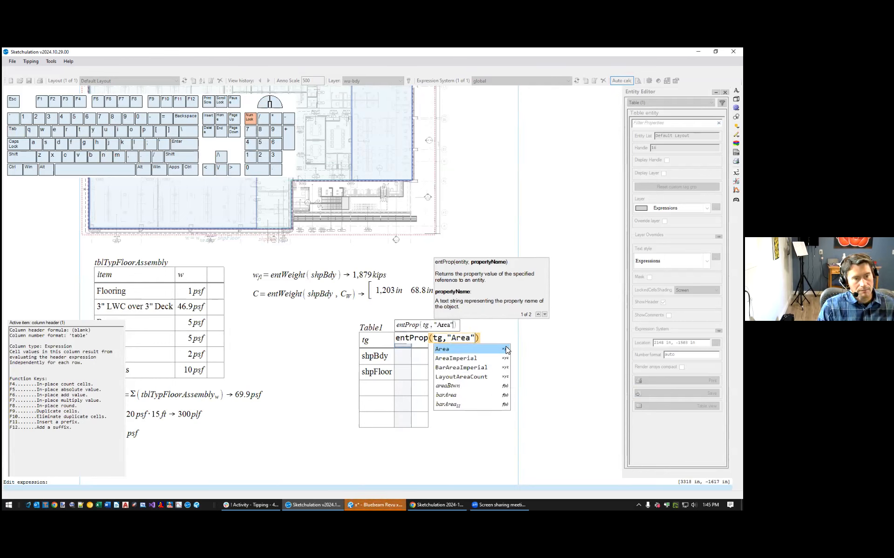
pyautogui.press('End')
pyautogui.write('->ft2')
pyautogui.press('Return')
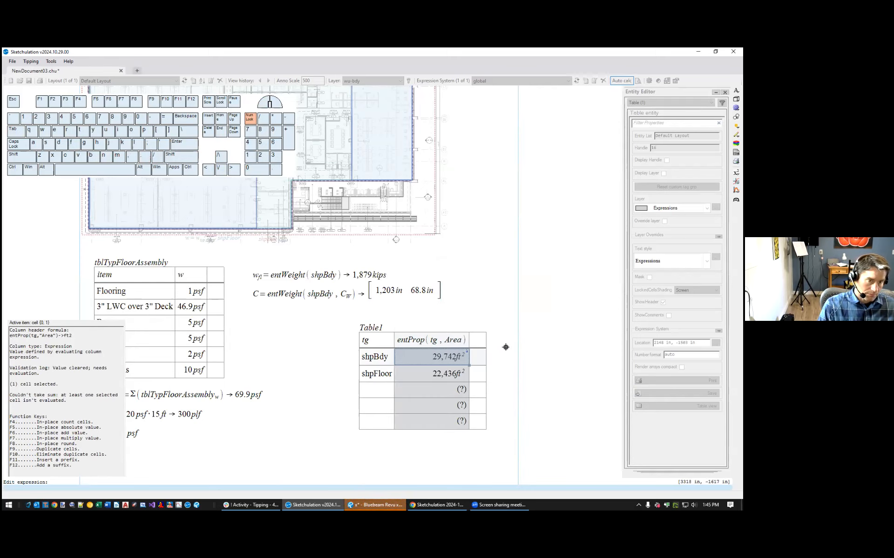
pyautogui.click(505, 347)
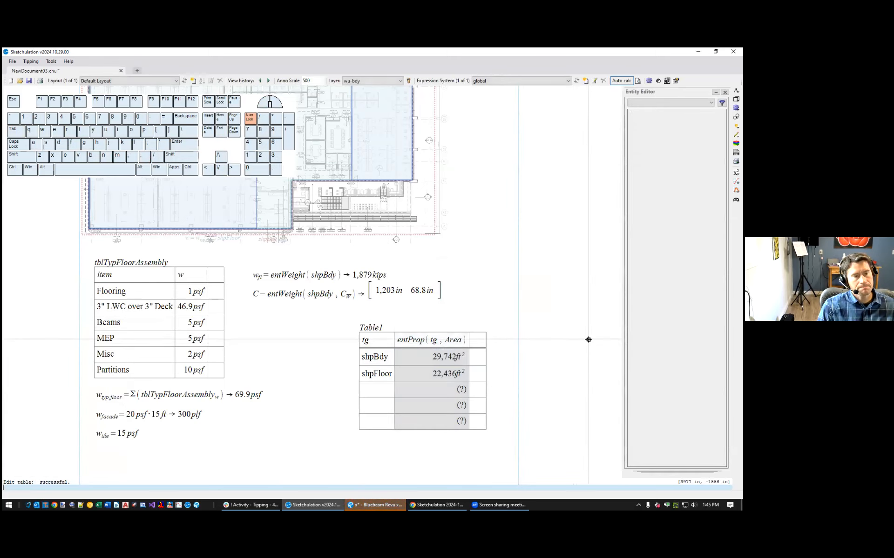
# Assign the area formula in Table1's second column header to the symbol A by prefixing it with A=
pyautogui.scroll(-1, 588, 345)
pyautogui.moveTo(562, 376); pyautogui.dragTo(532, 422, button='middle')
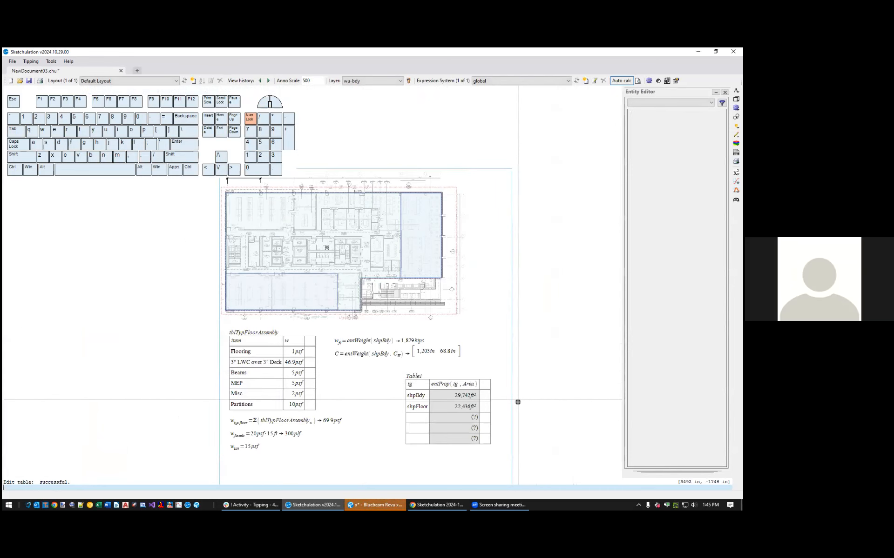
pyautogui.scroll(2, 453, 479)
pyautogui.click(442, 335)
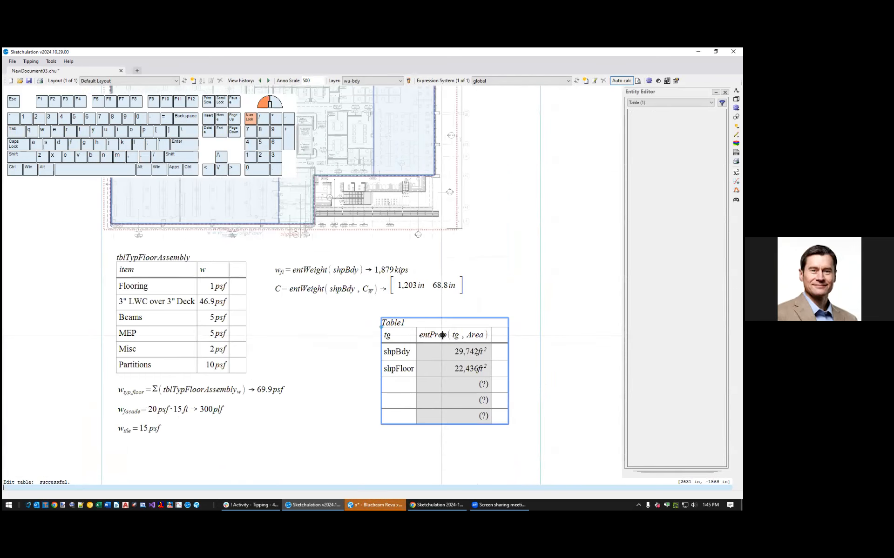
pyautogui.doubleClick(442, 335)
pyautogui.write('A')
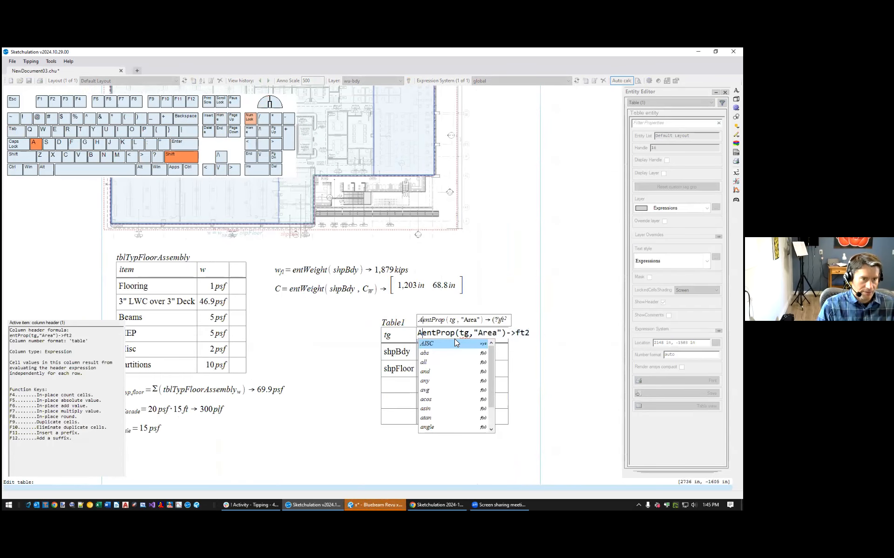
pyautogui.write('=')
pyautogui.press('Return')
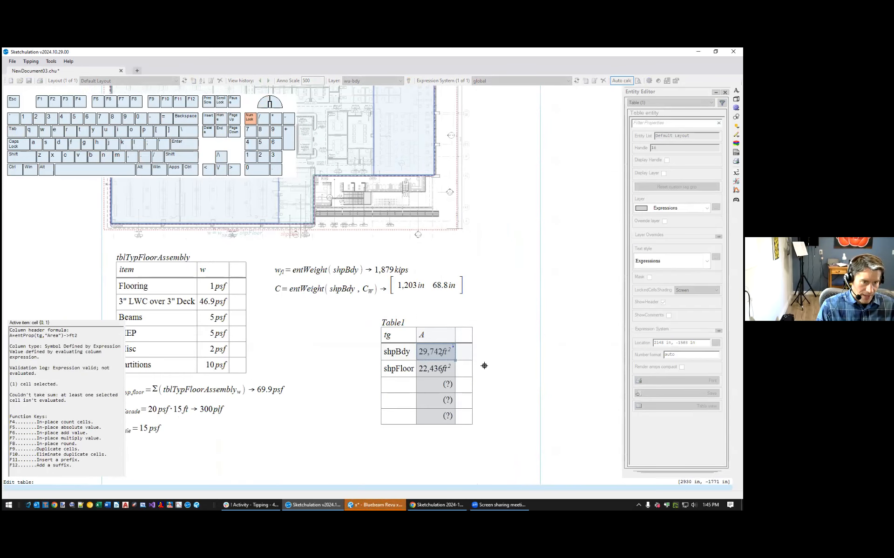
# Delete the three empty rows below shpFloor in Table1 and finish editing the table
pyautogui.scroll(-4, 448, 359)
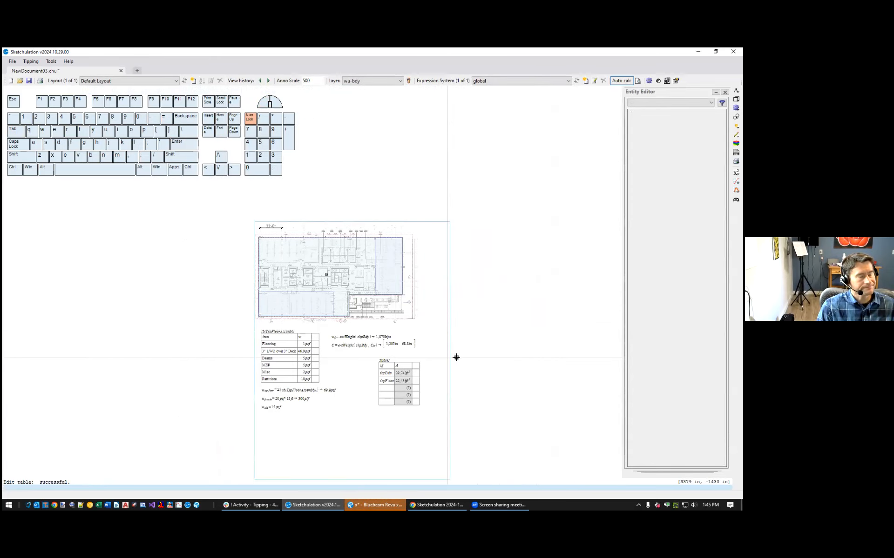
pyautogui.moveTo(456, 358); pyautogui.dragTo(462, 330, button='middle')
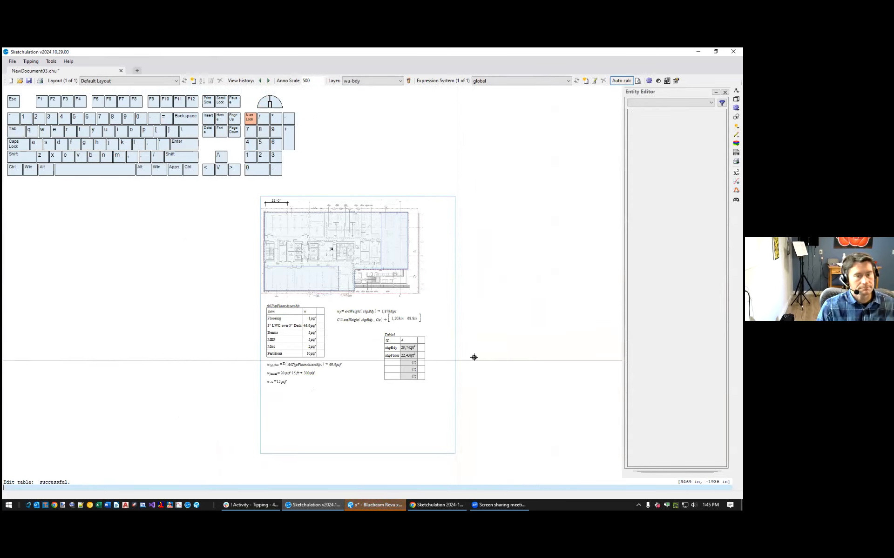
pyautogui.moveTo(511, 347); pyautogui.dragTo(509, 330, button='middle')
pyautogui.scroll(4, 386, 333)
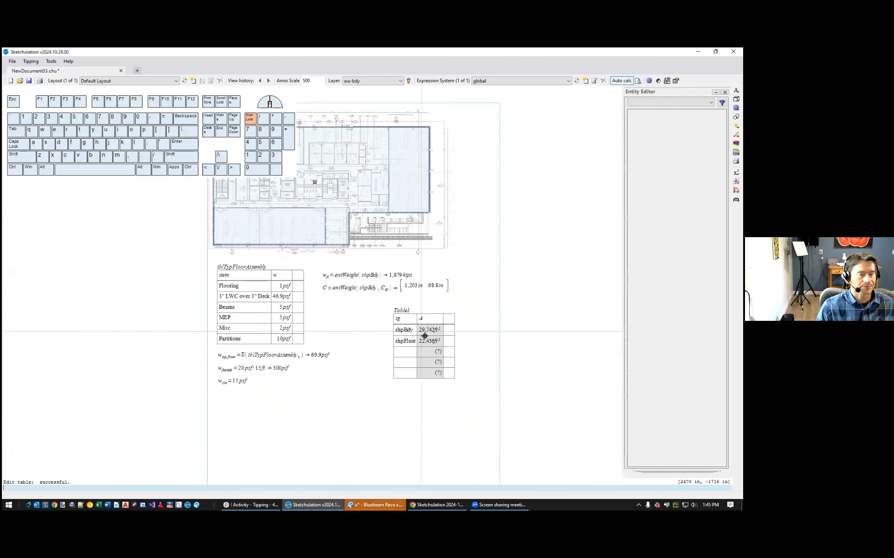
pyautogui.click(434, 361)
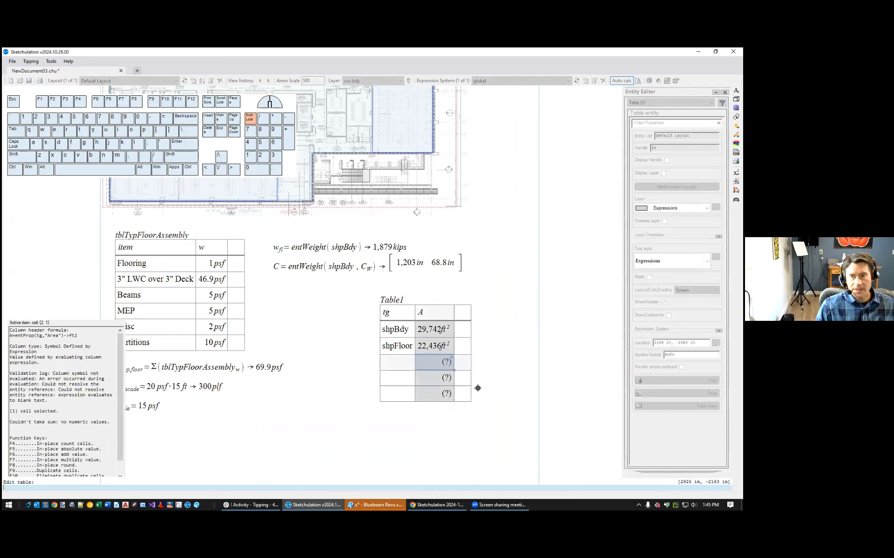
pyautogui.hotkey('shift', 'Down')
pyautogui.hotkey('shift', 'Down')
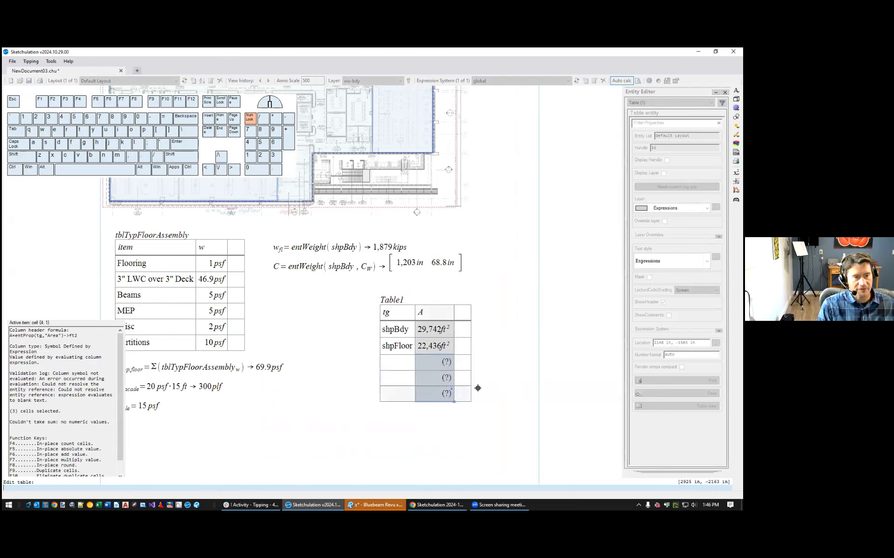
pyautogui.hotkey('ctrl', 'shift', 'Delete')
pyautogui.press('Escape')
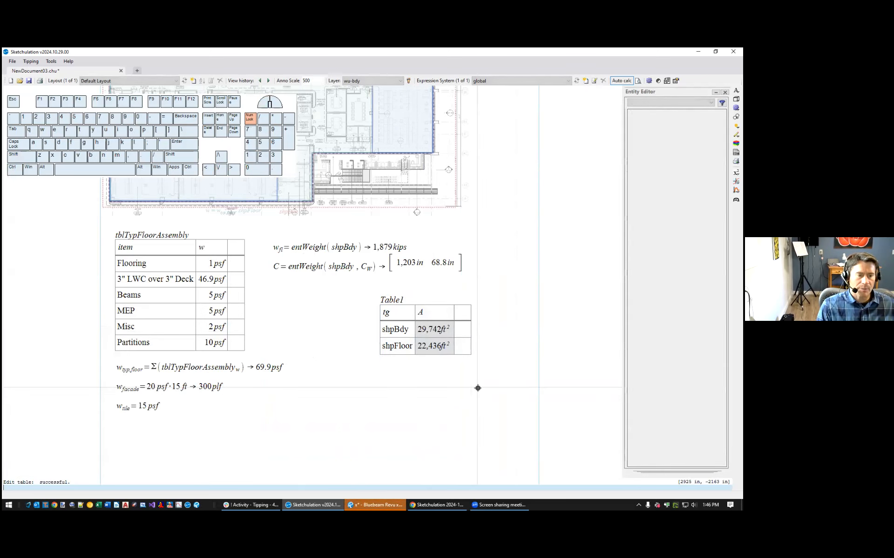
# Zoom the view to the extents of the layout
pyautogui.scroll(-2, 514, 374)
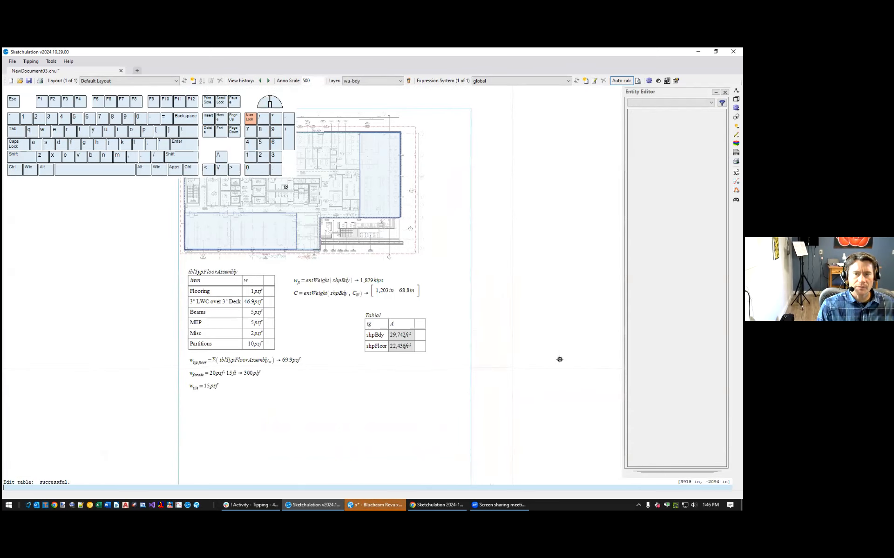
pyautogui.scroll(-2, 461, 354)
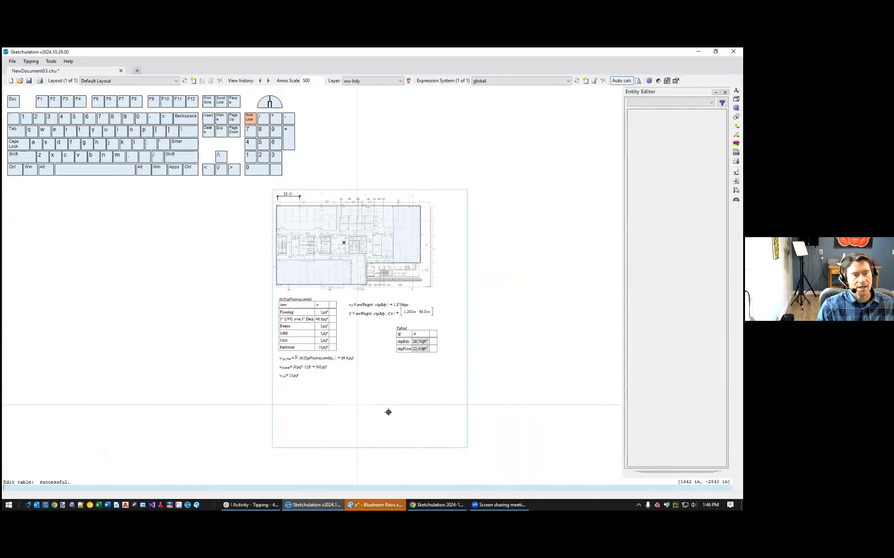
pyautogui.moveTo(385, 397); pyautogui.dragTo(461, 332, button='middle')
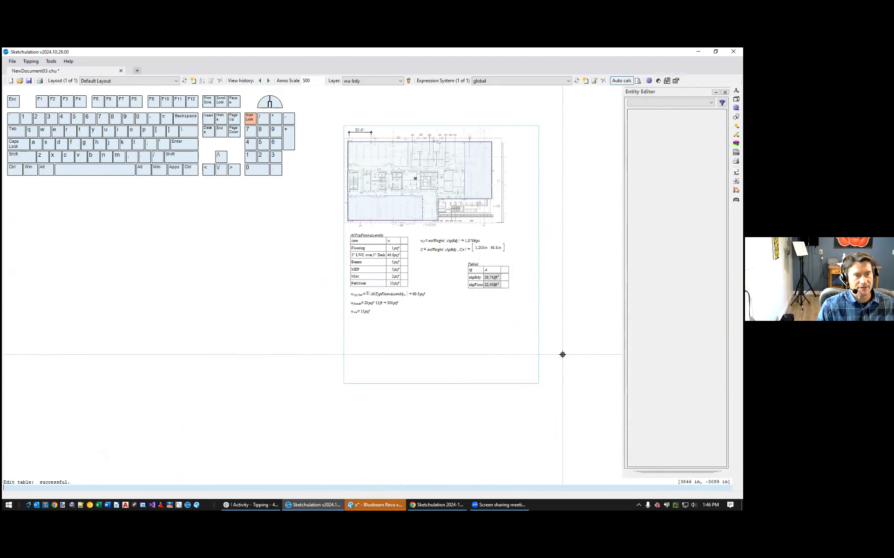
pyautogui.write('z')
pyautogui.press('Return')
pyautogui.write('enter E for extents: e')
pyautogui.press('Return')
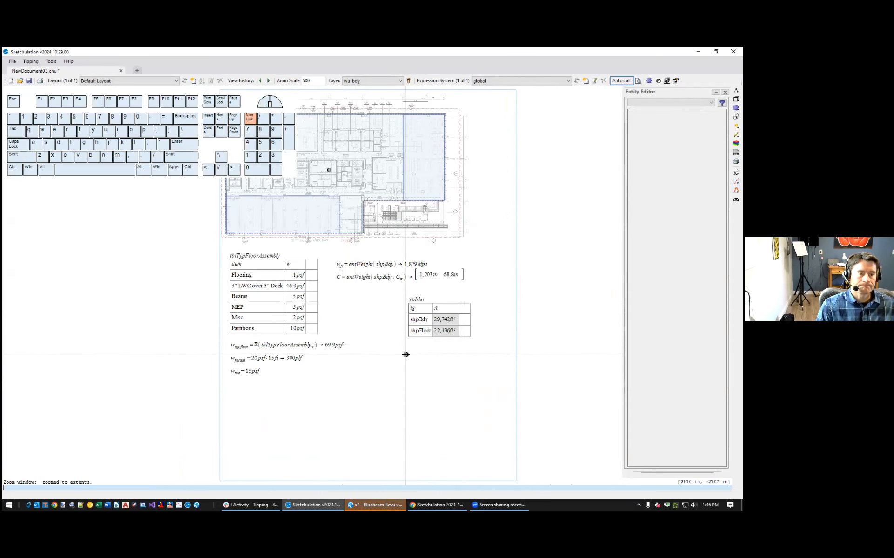
# Move the floor plan, tables and expressions together about 224 in straight down, leaving room for a title on the page
pyautogui.scroll(-2, 512, 350)
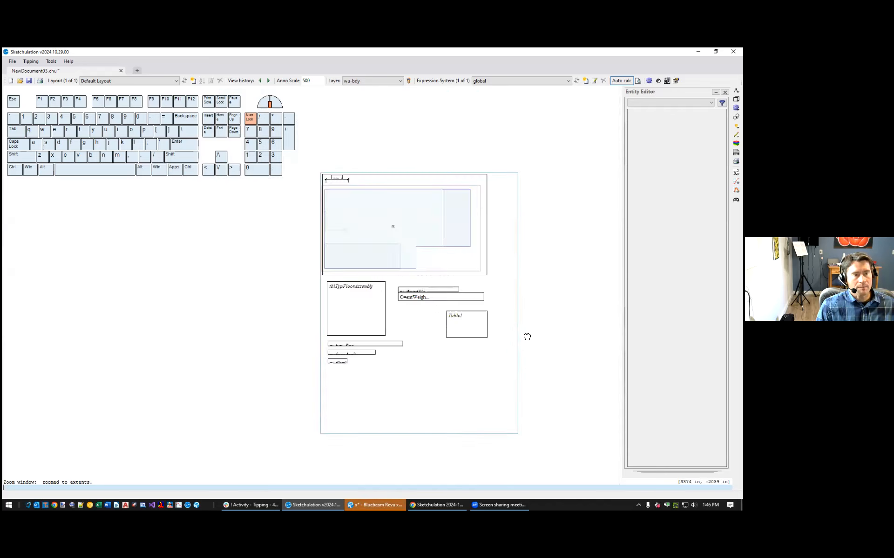
pyautogui.moveTo(546, 339); pyautogui.dragTo(547, 346, button='middle')
pyautogui.press('Escape')
pyautogui.press('Escape')
pyautogui.write('m')
pyautogui.press('Return')
pyautogui.click(512, 385)
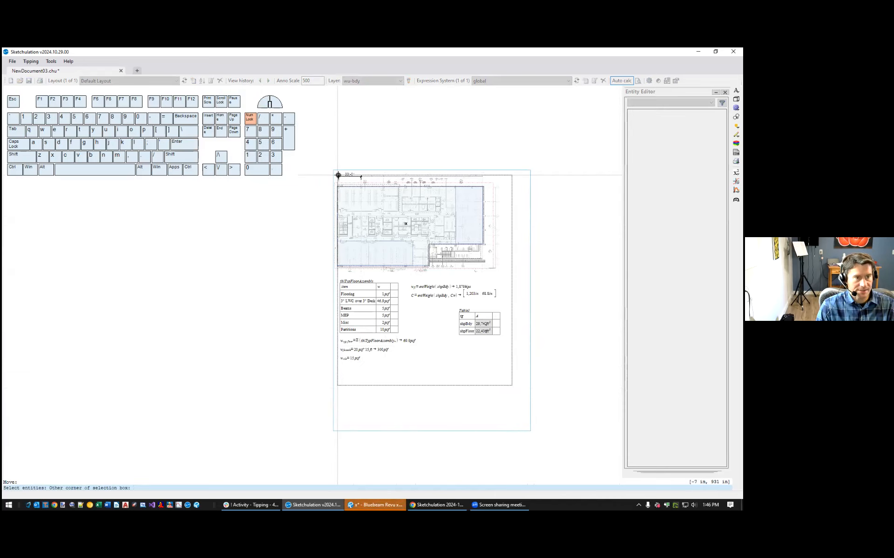
pyautogui.click(338, 175)
pyautogui.scroll(2, 416, 354)
pyautogui.press('Return')
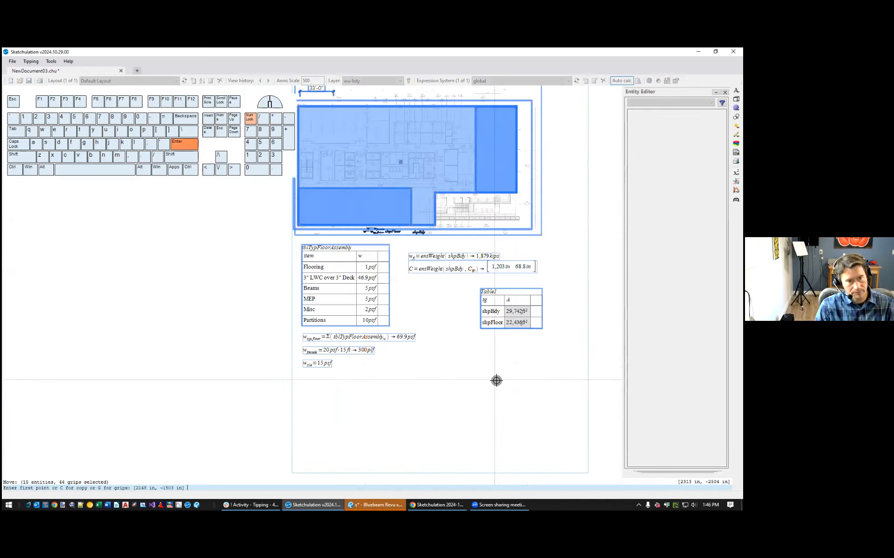
pyautogui.click(496, 381)
pyautogui.click(498, 399)
# Insert the text "Weigh-Up" at the page's upper-left corner and apply the Heading style
pyautogui.moveTo(425, 255); pyautogui.dragTo(443, 303, button='middle')
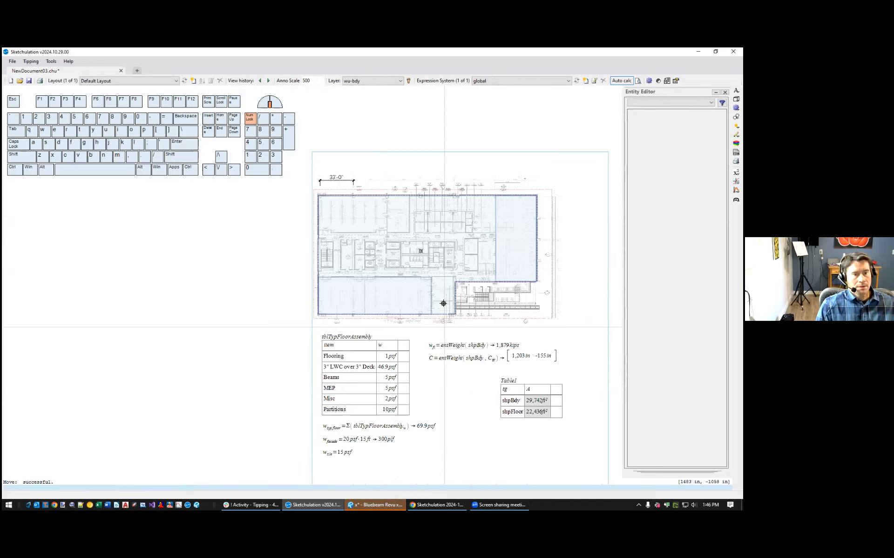
pyautogui.write('t')
pyautogui.press('Return')
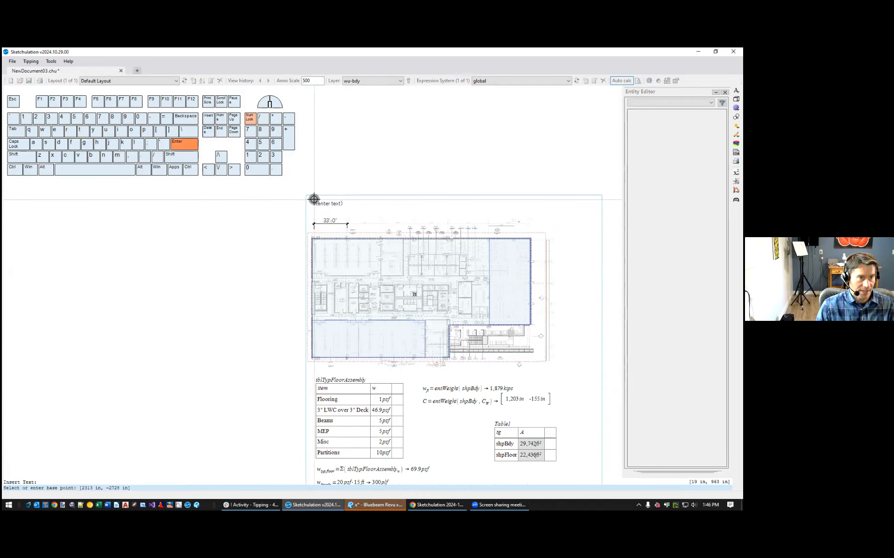
pyautogui.click(307, 195)
pyautogui.press('shift')
pyautogui.write('Weigh-Up')
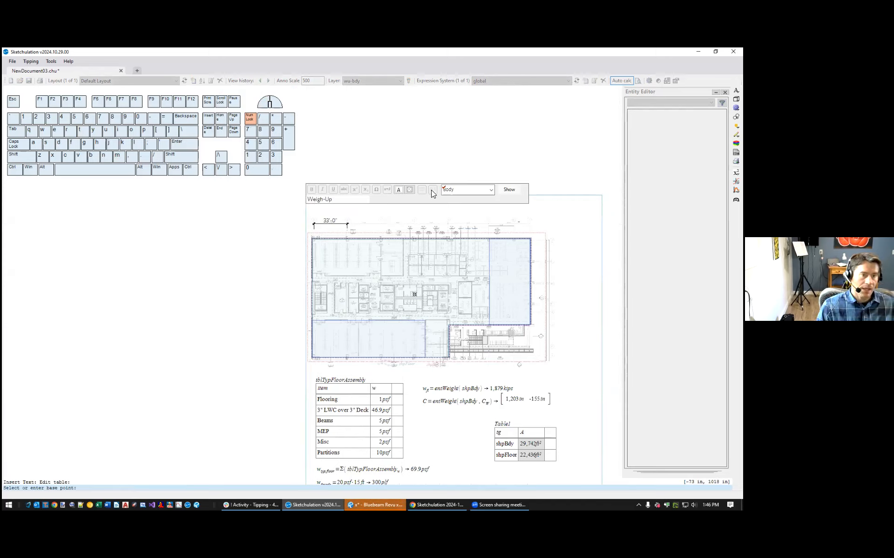
pyautogui.click(490, 190)
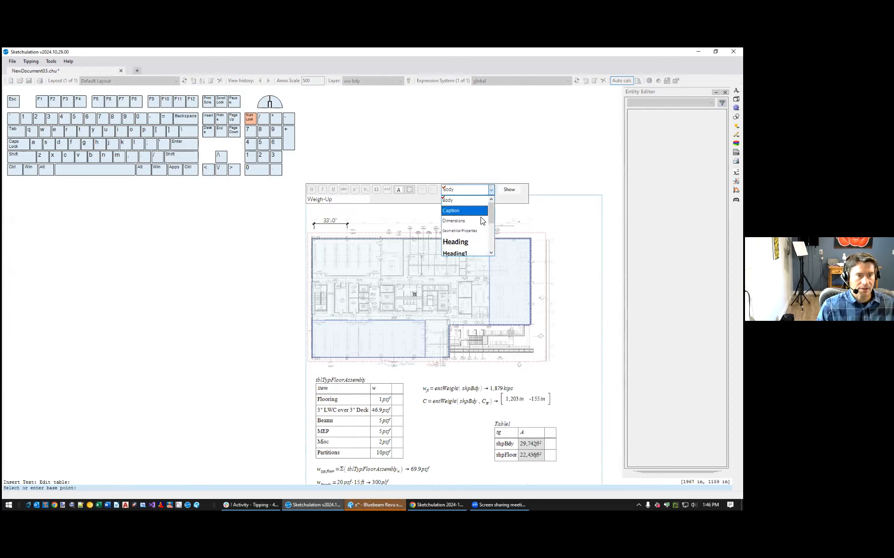
pyautogui.click(471, 243)
pyautogui.press('Escape')
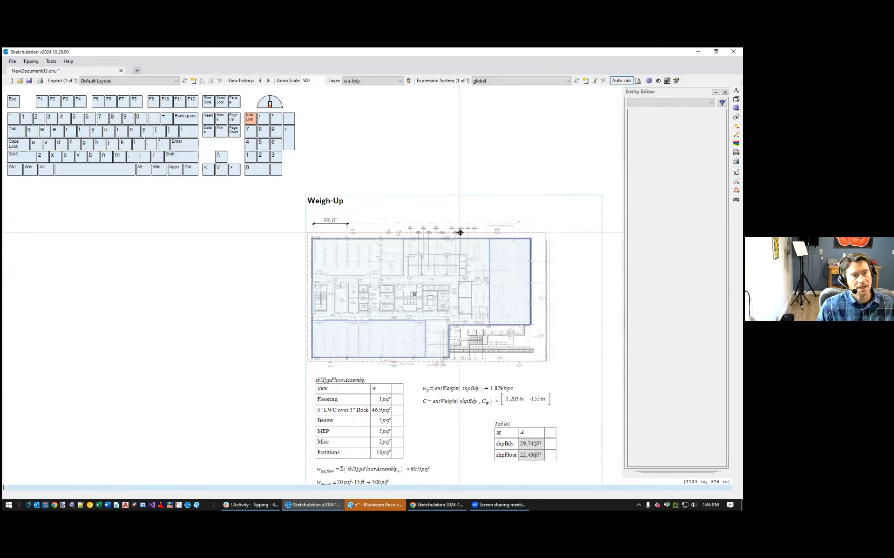
# Set the print area to the page boundary, from its lower-right to its upper-left corner
pyautogui.scroll(-3, 498, 320)
pyautogui.press('Escape')
pyautogui.write('prin')
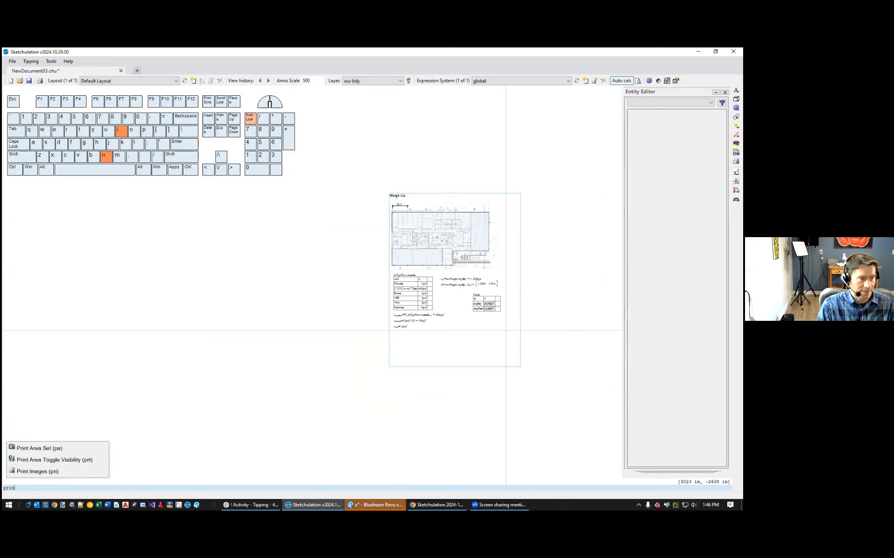
pyautogui.press('Return')
pyautogui.click(520, 367)
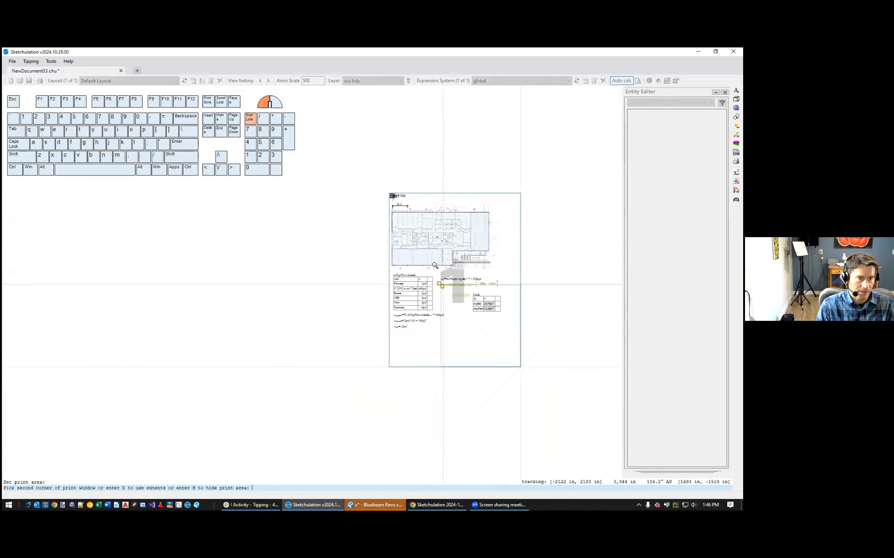
pyautogui.click(394, 197)
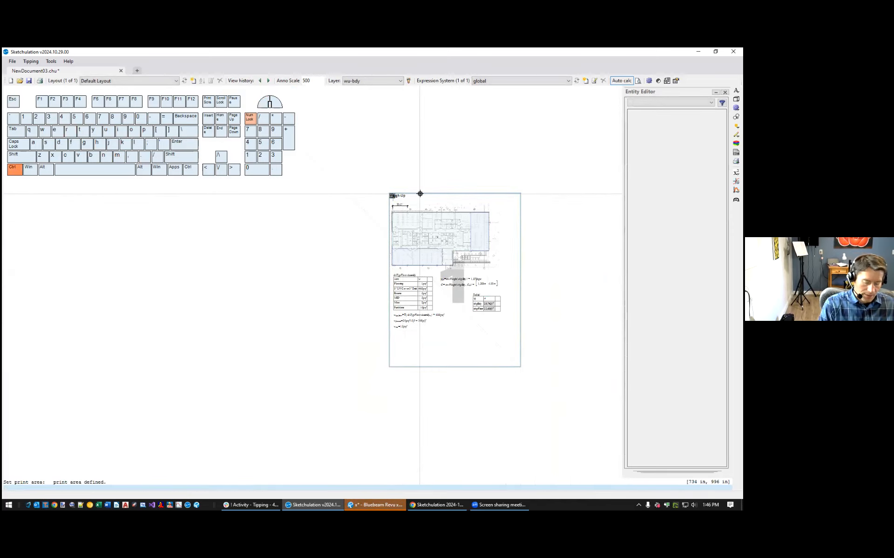
# Preview the Weigh-Up page in the print setup and close it without printing
pyautogui.hotkey('ctrl', 'p')
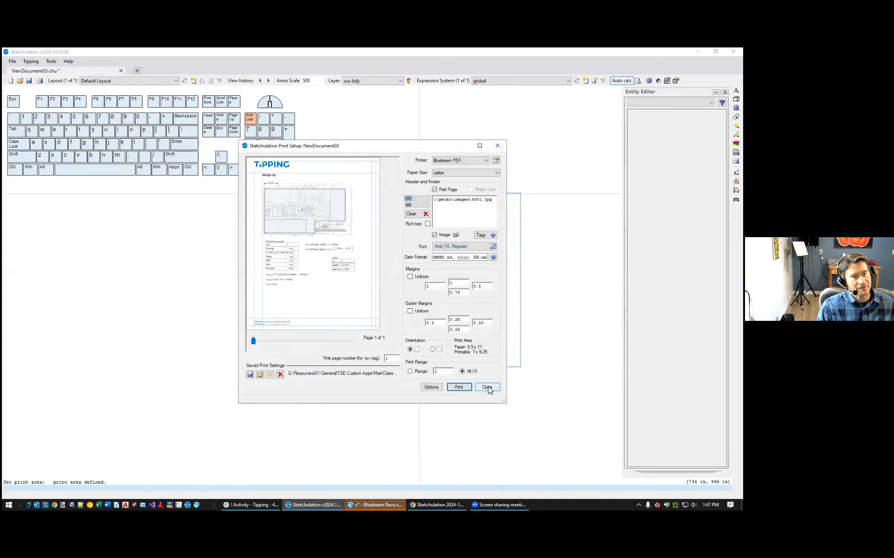
pyautogui.click(487, 387)
pyautogui.press('Escape')
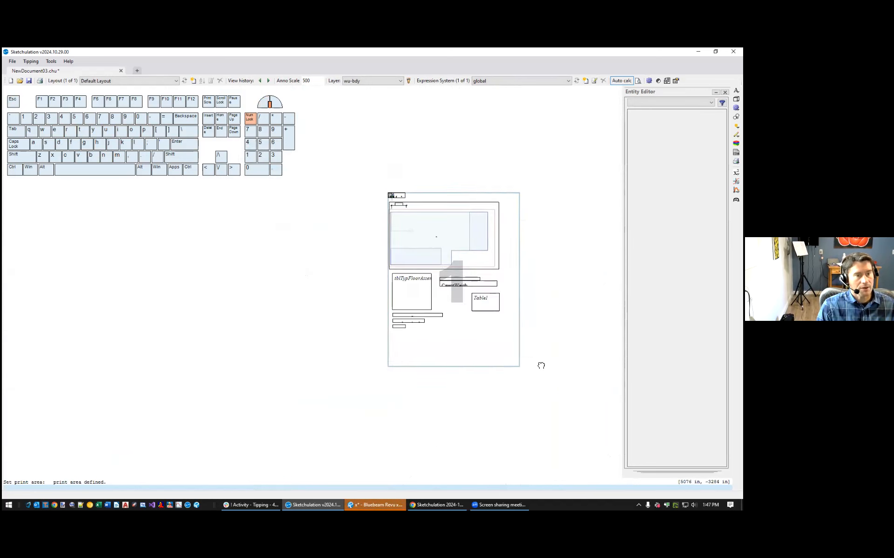
pyautogui.scroll(1, 432, 283)
pyautogui.moveTo(464, 171); pyautogui.dragTo(490, 216, button='middle')
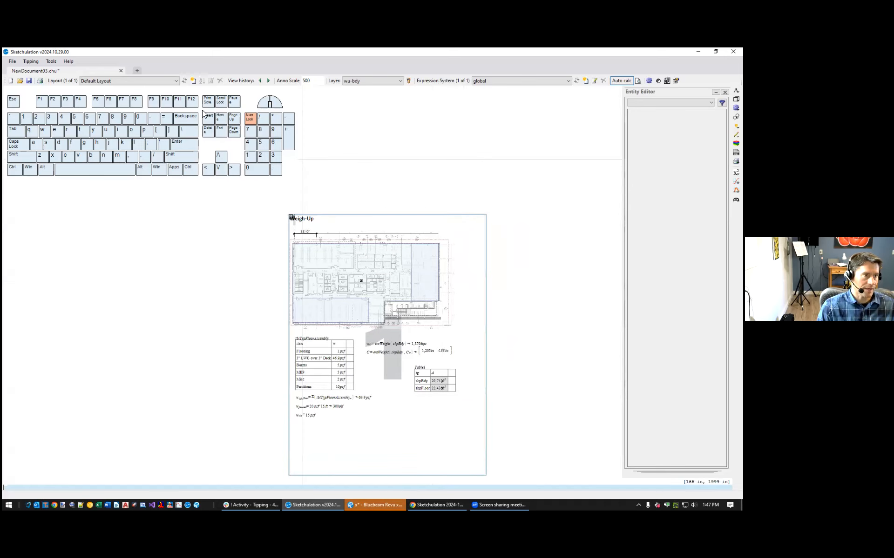
# Add a new layout named L02
pyautogui.click(192, 81)
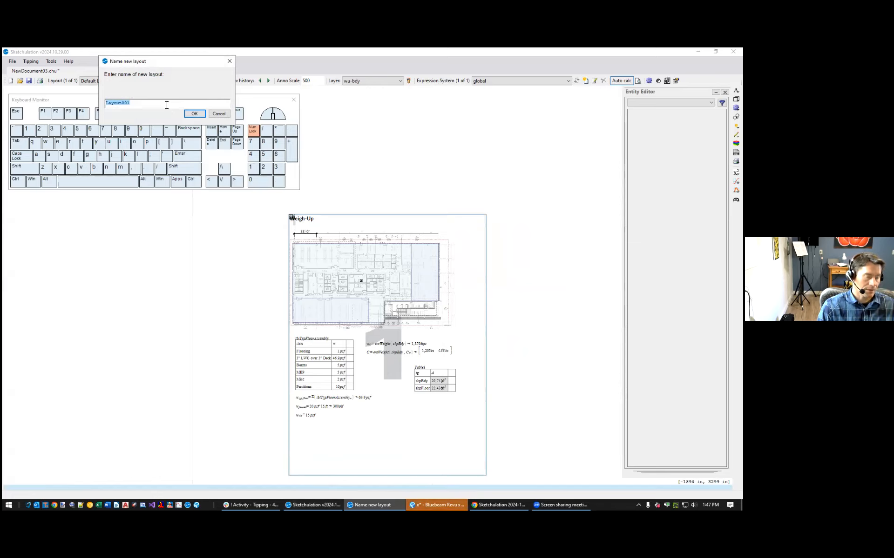
pyautogui.write('L02')
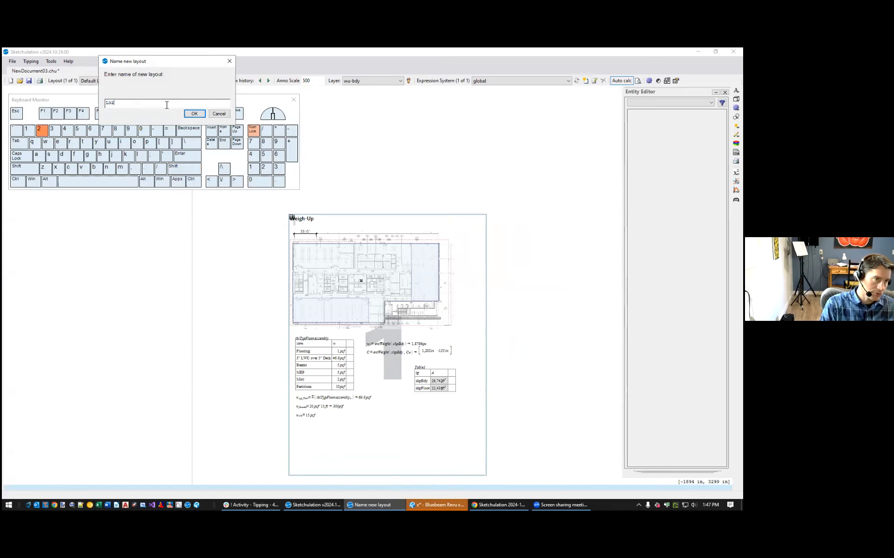
pyautogui.click(190, 113)
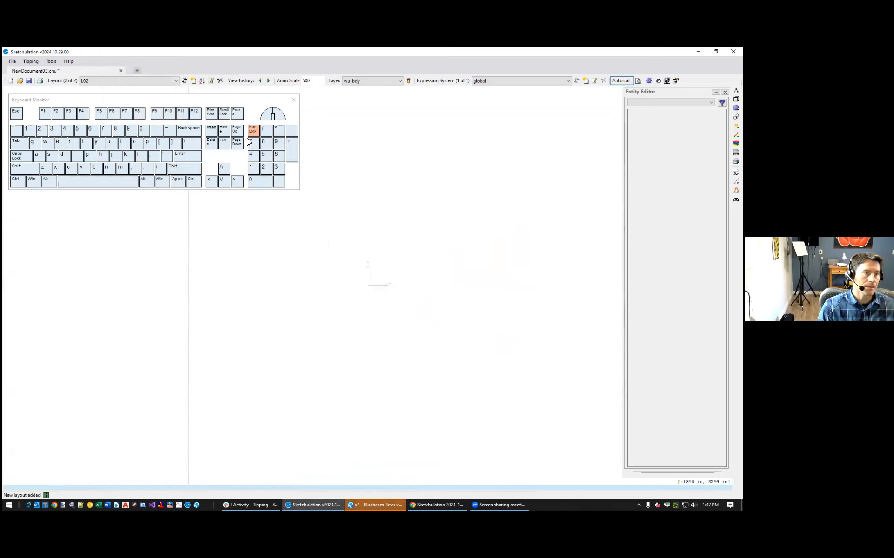
# Copy the floor plan with its area shapes, boundary and dimension from the Default Layout to the clipboard
pyautogui.click(185, 80)
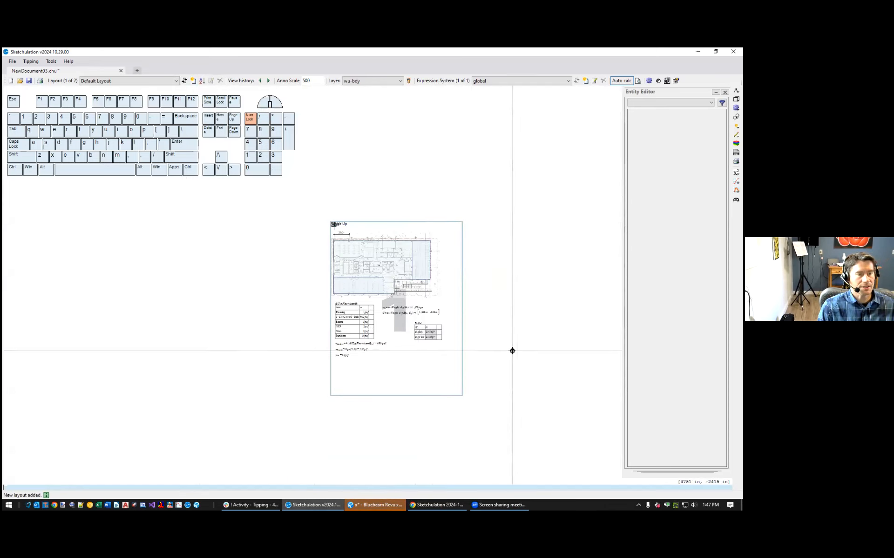
pyautogui.scroll(1, 475, 254)
pyautogui.moveTo(430, 301); pyautogui.dragTo(454, 301, button='middle')
pyautogui.click(457, 320)
pyautogui.click(287, 222)
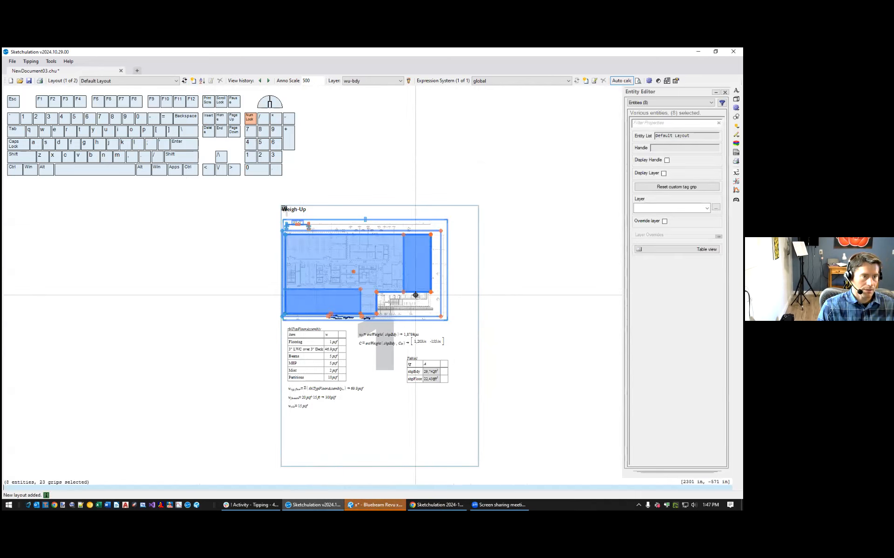
pyautogui.scroll(2, 416, 295)
pyautogui.scroll(-2, 539, 335)
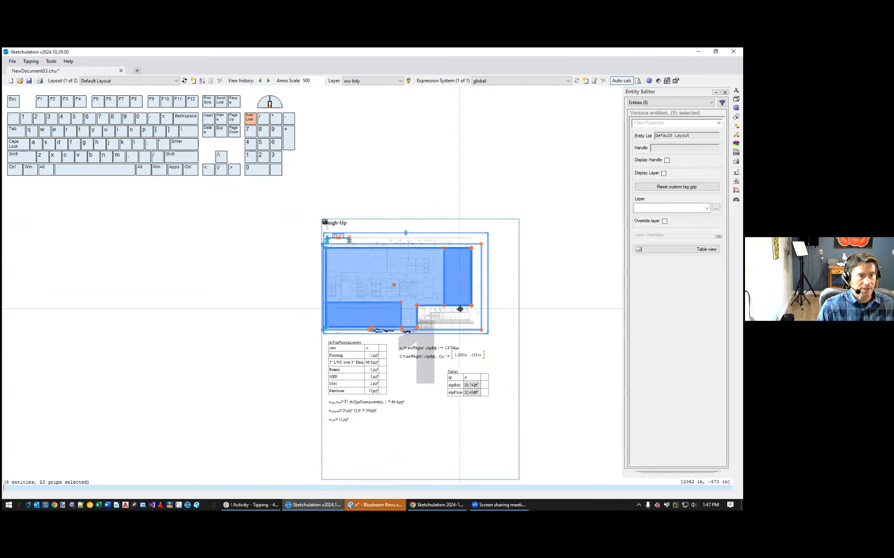
pyautogui.scroll(2, 464, 344)
pyautogui.moveTo(465, 344); pyautogui.dragTo(465, 281, button='middle')
pyautogui.scroll(-2, 464, 280)
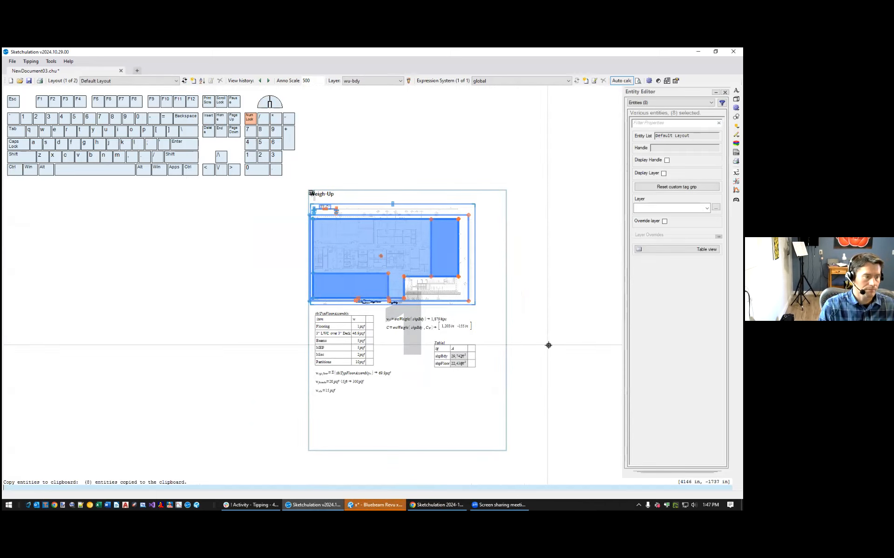
# Paste the copied floor plan and shapes into layout L02 at the default insertion point
pyautogui.press('pagedown')
pyautogui.press('pageup')
pyautogui.press('pagedown')
pyautogui.press('pageup')
pyautogui.press('pagedown')
pyautogui.press('pageup')
pyautogui.press('pagedown')
pyautogui.moveTo(547, 345); pyautogui.dragTo(425, 346, button='middle')
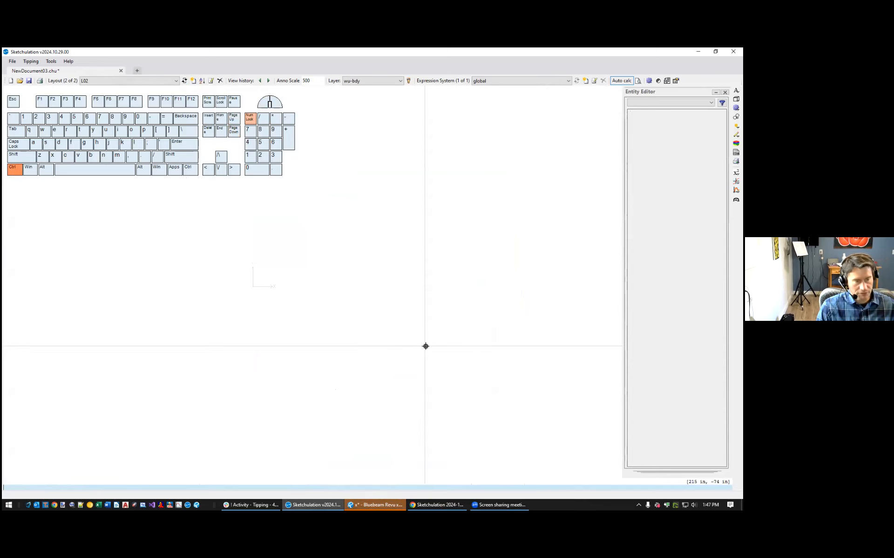
pyautogui.hotkey('ctrl', 'v')
pyautogui.scroll(-5, 425, 346)
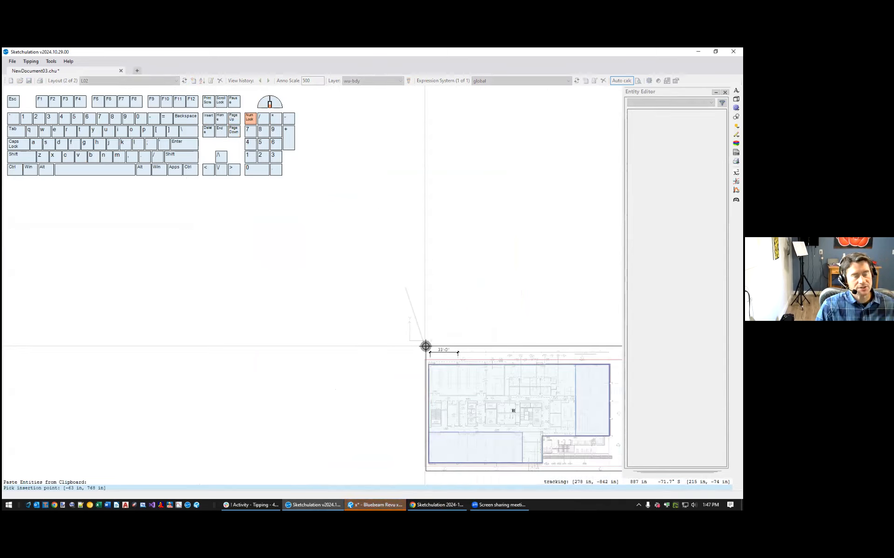
pyautogui.press('Return')
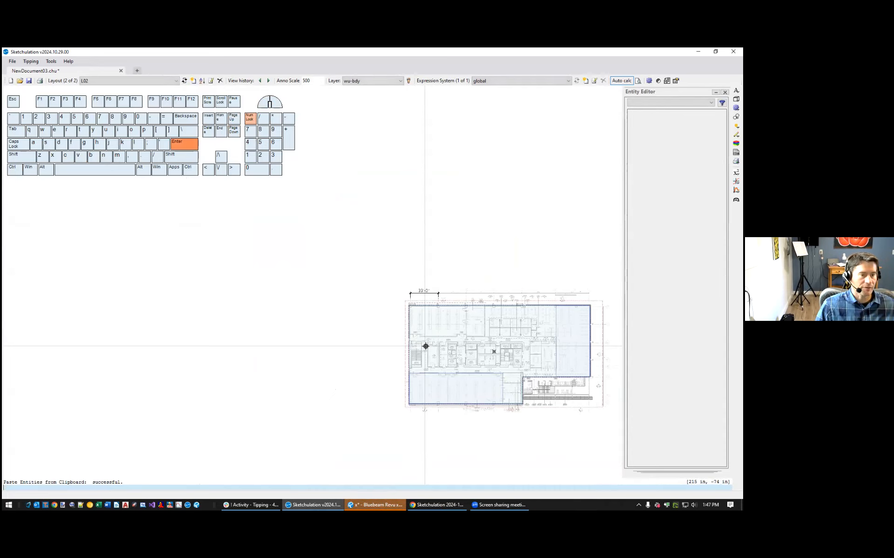
pyautogui.moveTo(425, 346); pyautogui.dragTo(291, 321, button='middle')
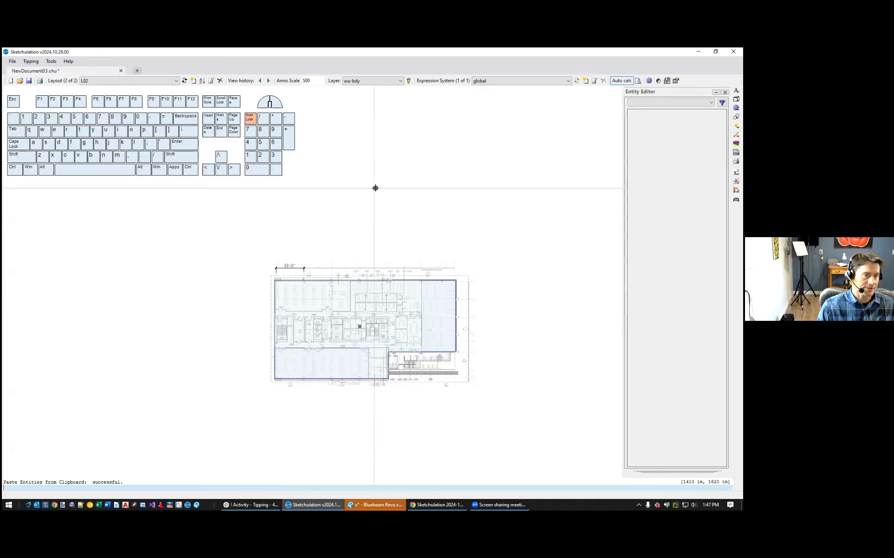
# Copy the page boundary from the Default Layout and paste it into layout L02 at the default insertion point
pyautogui.click(184, 81)
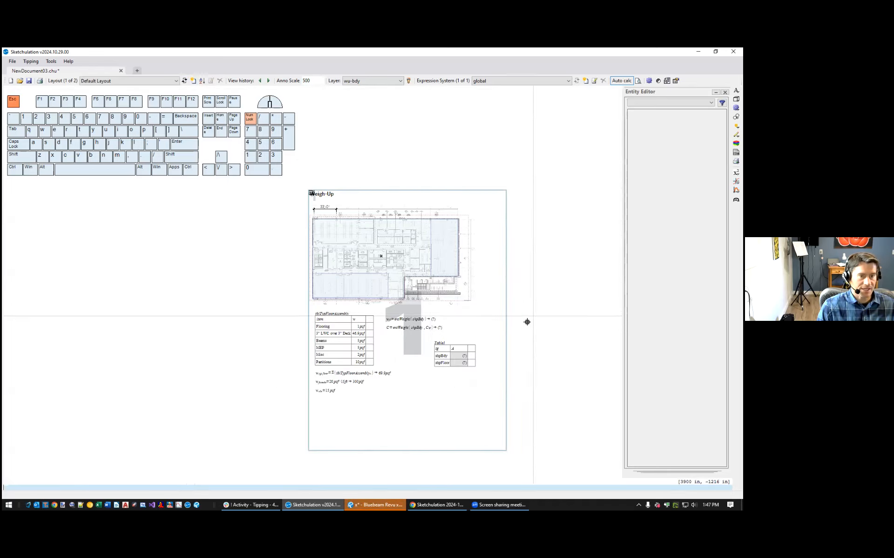
pyautogui.click(502, 323)
pyautogui.hotkey('ctrl', 'c')
pyautogui.press('Escape')
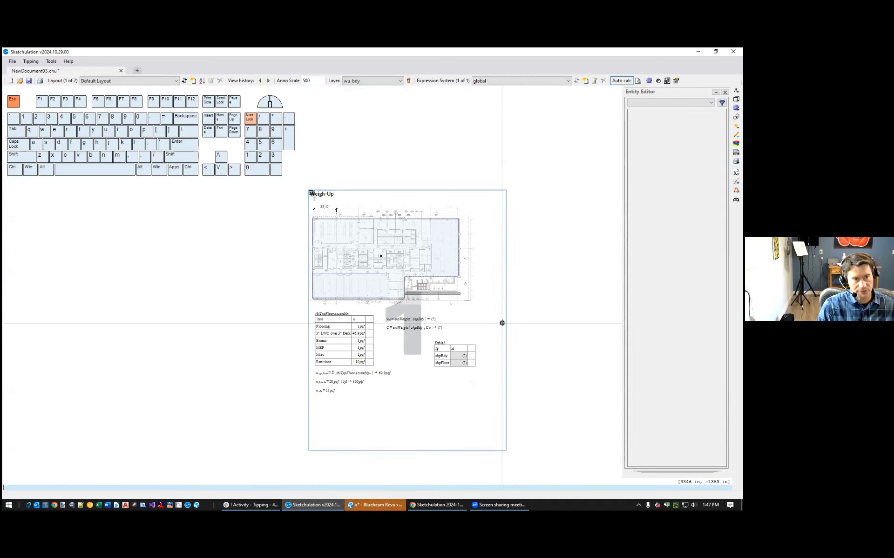
pyautogui.press('pagedown')
pyautogui.hotkey('ctrl', 'v')
pyautogui.press('Return')
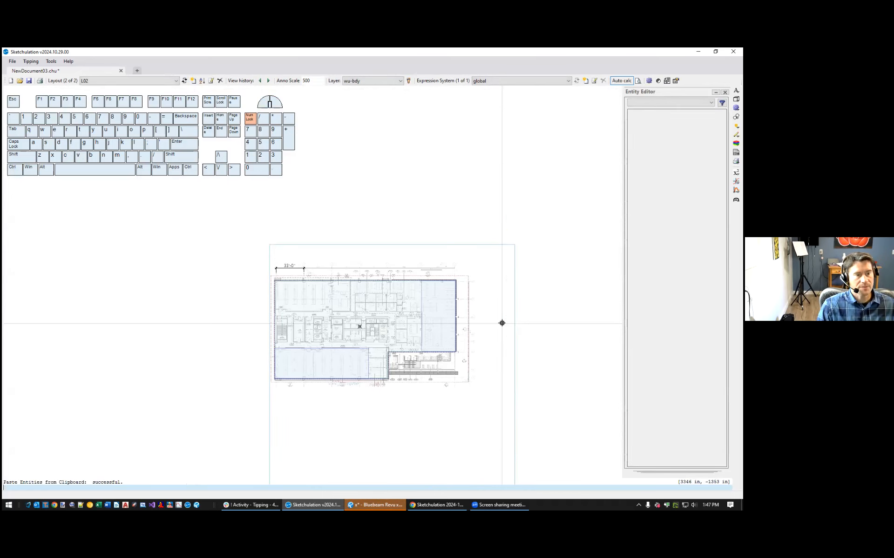
# Inspect the properties of the pasted shpBdy boundary shape in layout L02
pyautogui.scroll(3, 423, 401)
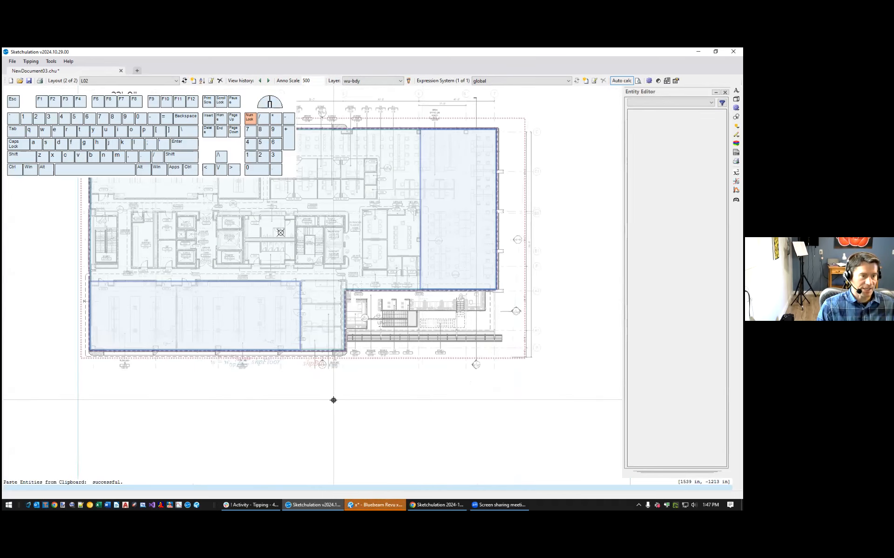
pyautogui.scroll(2, 329, 358)
pyautogui.click(329, 359)
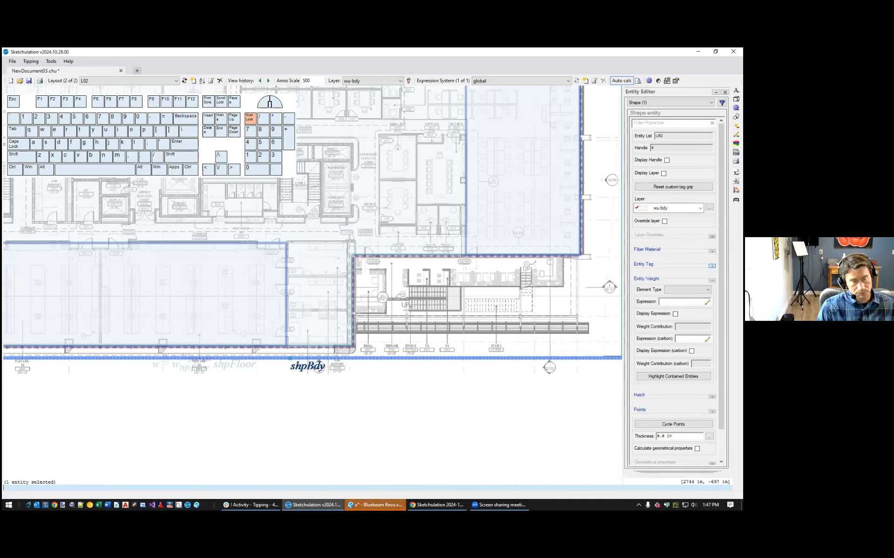
pyautogui.moveTo(498, 347); pyautogui.dragTo(492, 358, button='middle')
pyautogui.scroll(-2, 492, 359)
pyautogui.press('Escape')
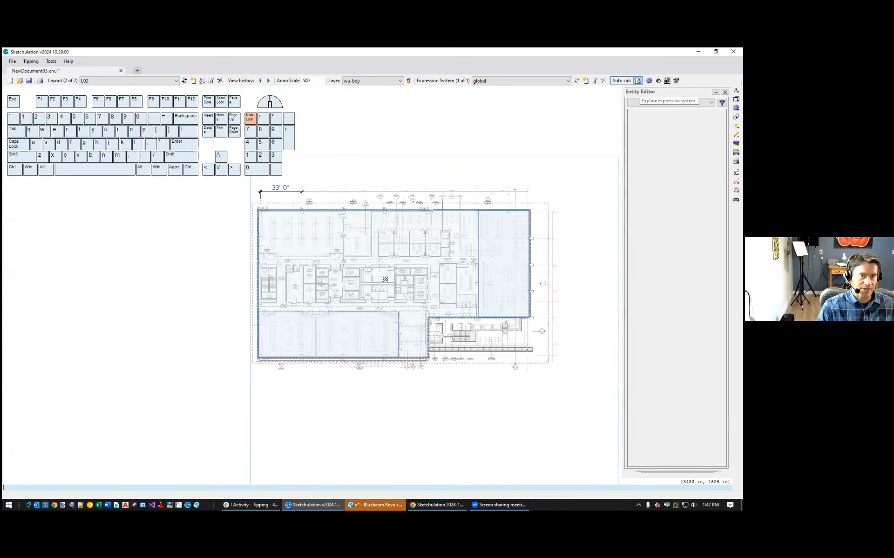
# Examine the validation log and assigning expressions of symbol shpBdy in the Expression System Explorer, then close the explorer
pyautogui.click(638, 81)
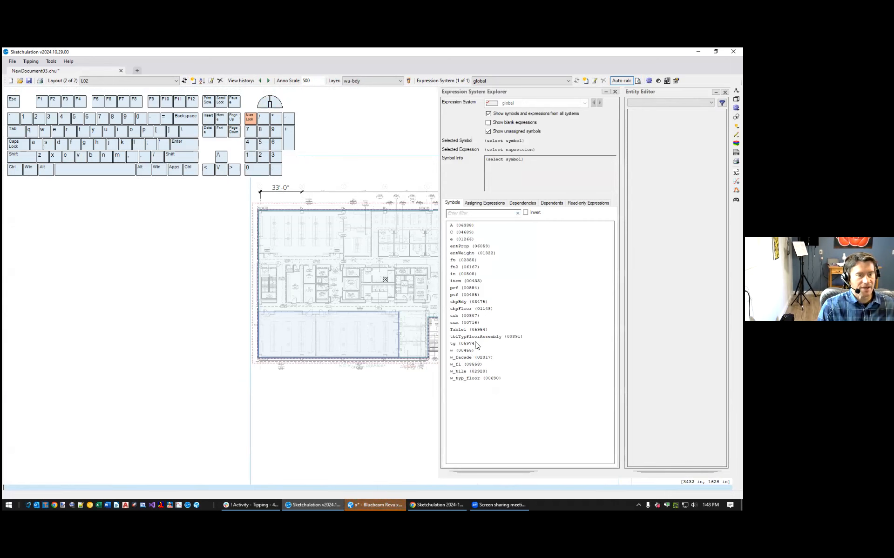
pyautogui.scroll(4, 478, 357)
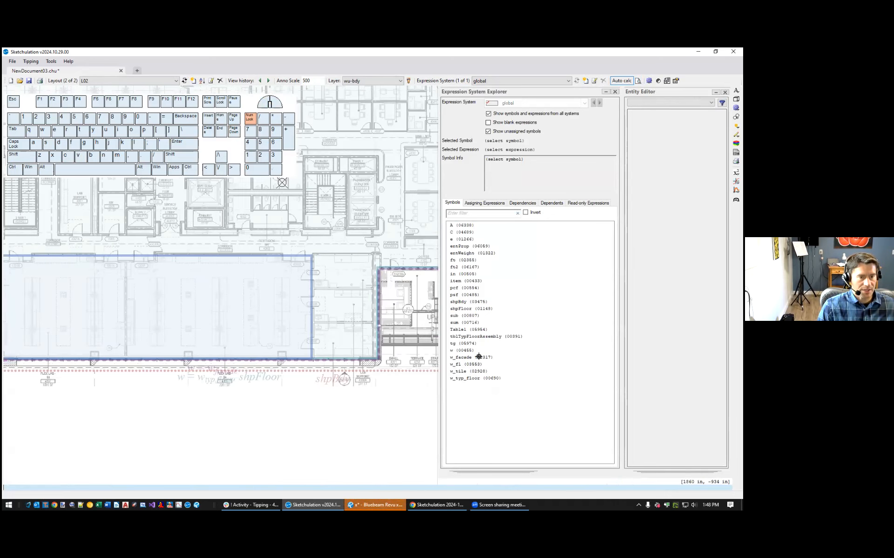
pyautogui.click(464, 302)
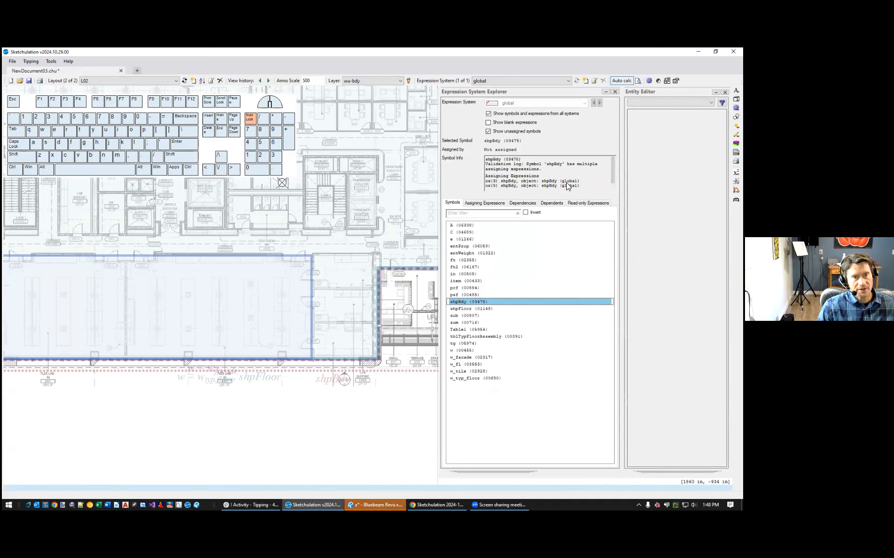
pyautogui.moveTo(581, 185); pyautogui.dragTo(487, 168)
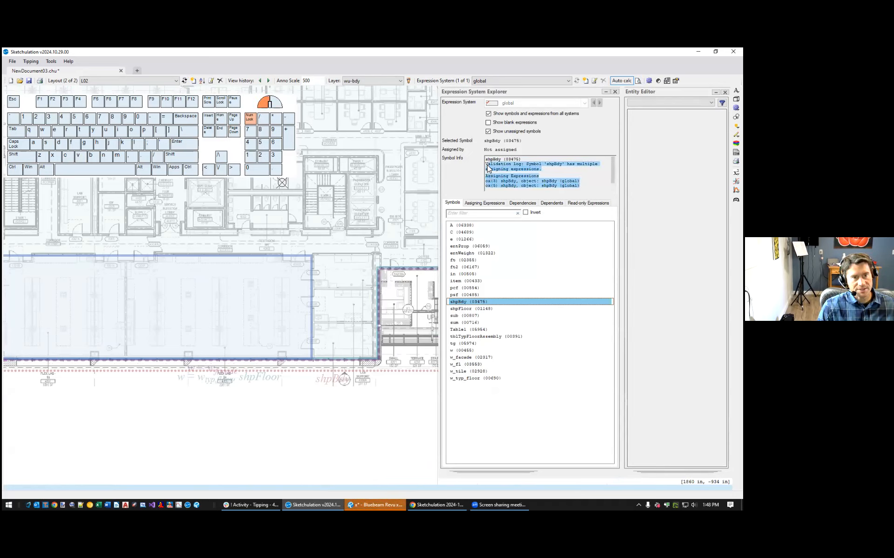
pyautogui.click(495, 170)
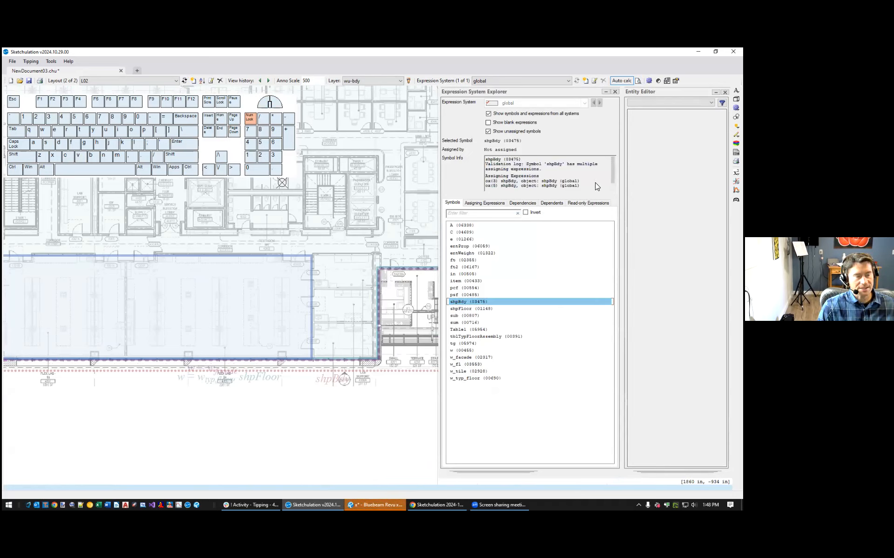
pyautogui.moveTo(582, 187); pyautogui.dragTo(485, 164)
pyautogui.click(391, 413)
pyautogui.press('Escape')
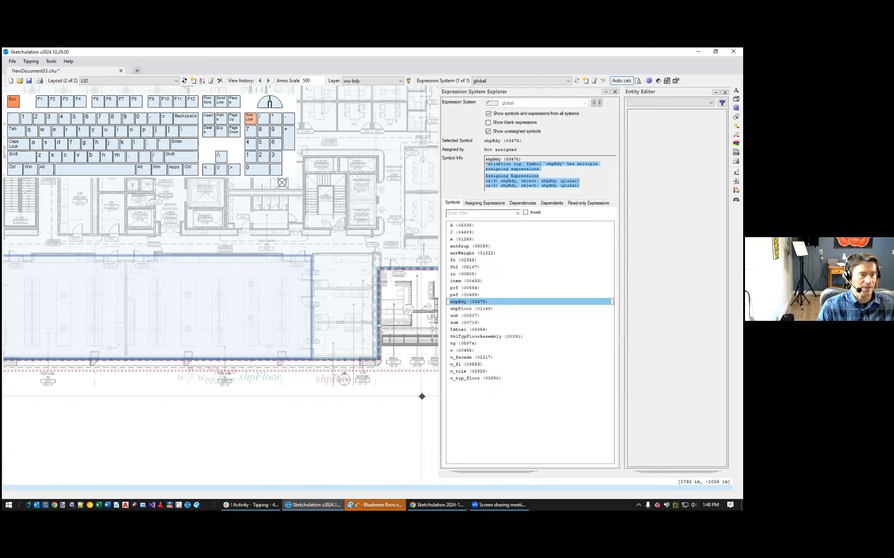
pyautogui.click(404, 392)
pyautogui.press('Escape')
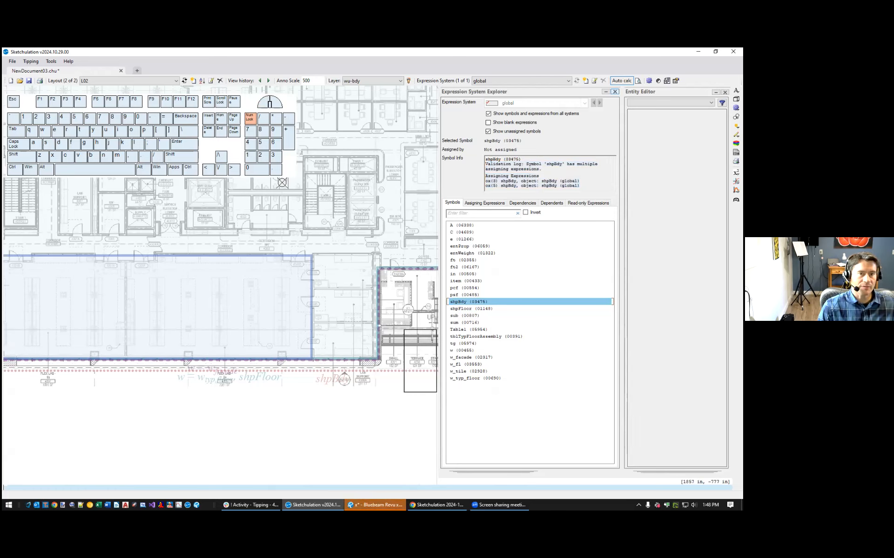
pyautogui.click(615, 92)
pyautogui.press('Escape')
# Change the boundary shape's tag in layout L02 to shpBdy_L02 without replacing existing references to shpBdy
pyautogui.click(414, 372)
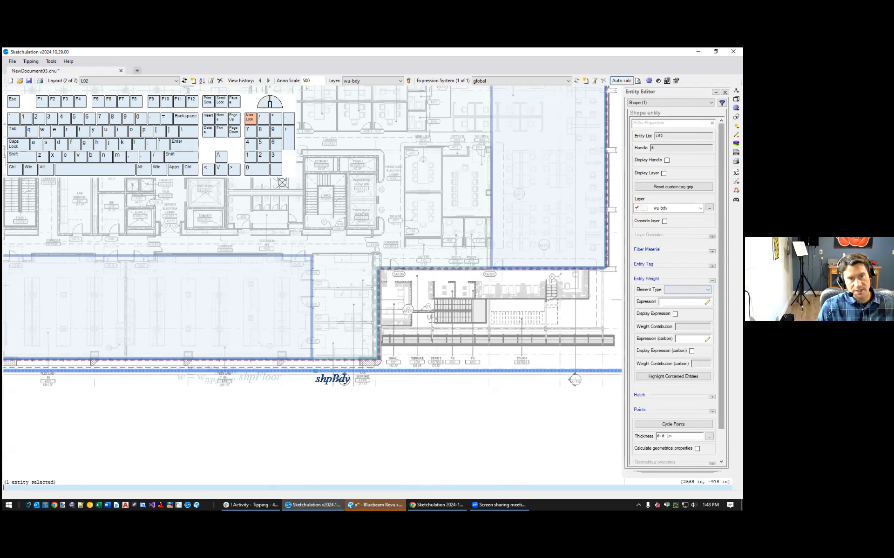
pyautogui.click(711, 266)
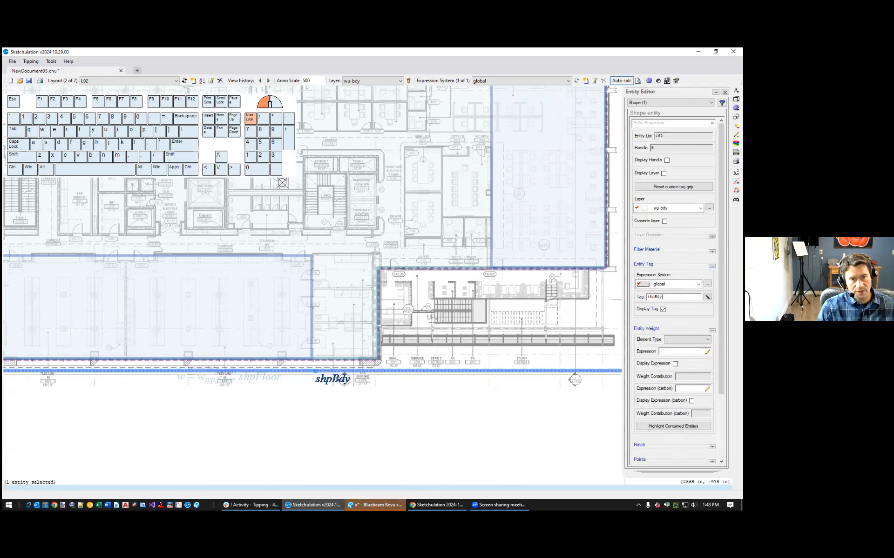
pyautogui.write('_L02')
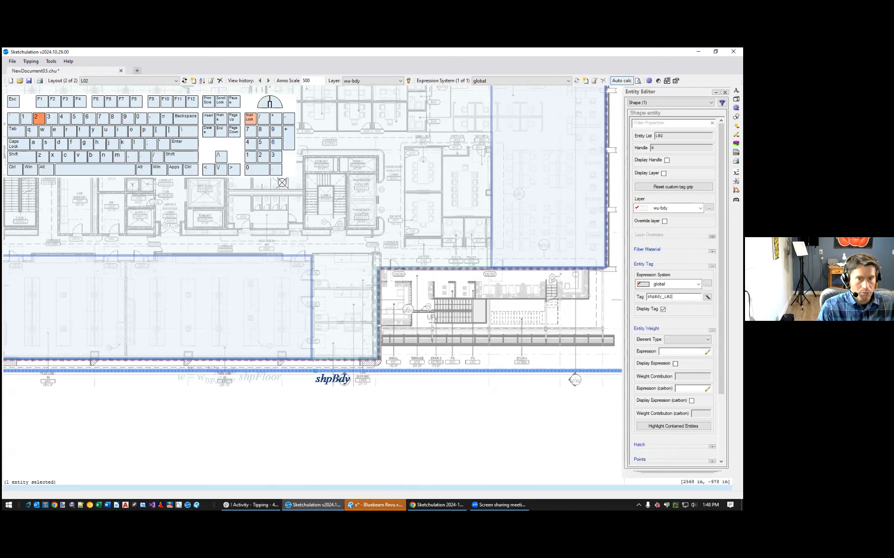
pyautogui.press('Return')
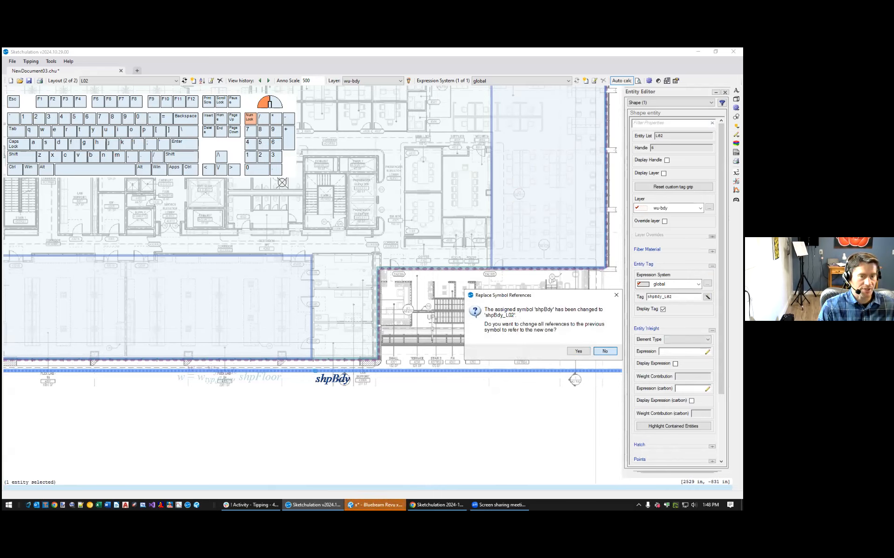
pyautogui.press('Return')
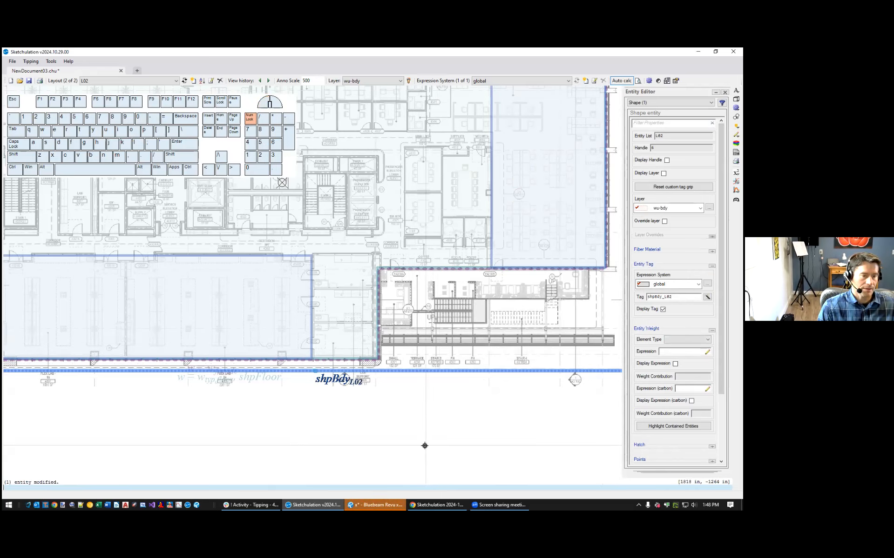
pyautogui.press('Escape')
# Clear the shpFloor tag from the main floor area shape in layout L02
pyautogui.scroll(-3, 247, 393)
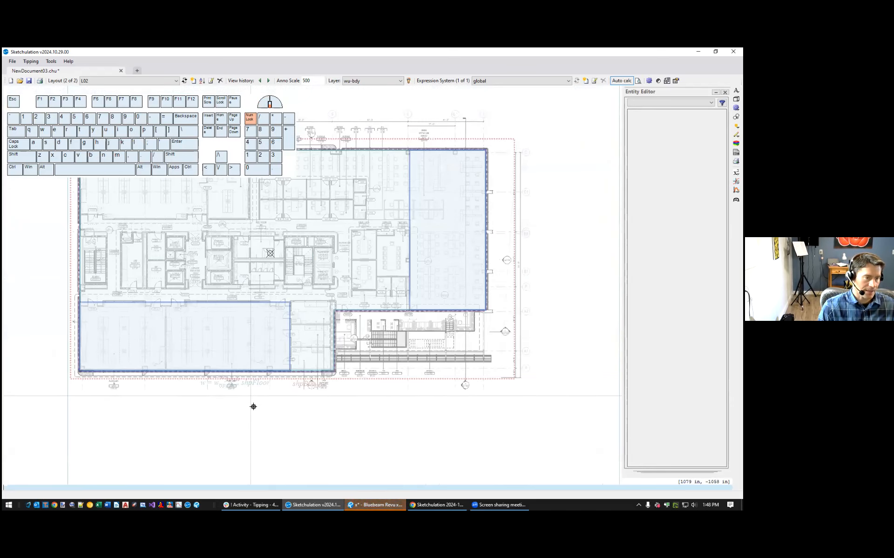
pyautogui.scroll(3, 261, 384)
pyautogui.scroll(2, 264, 377)
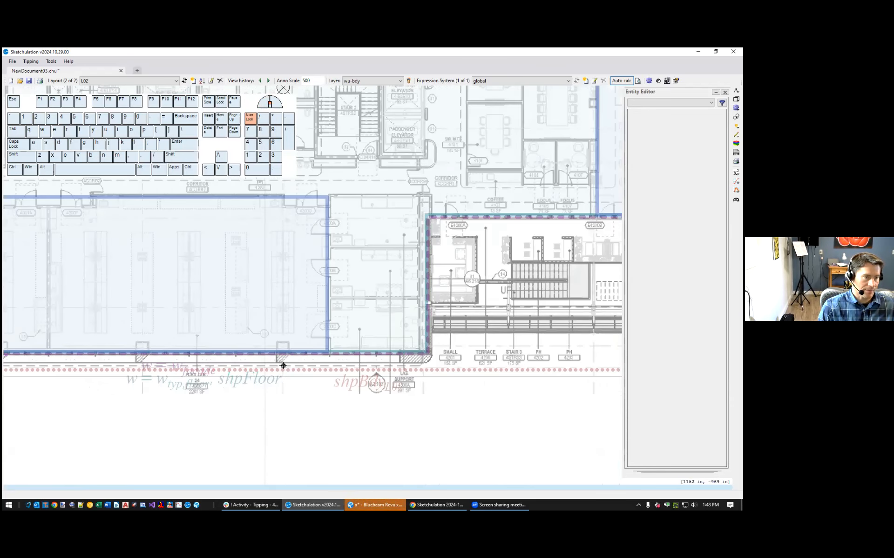
pyautogui.click(358, 351)
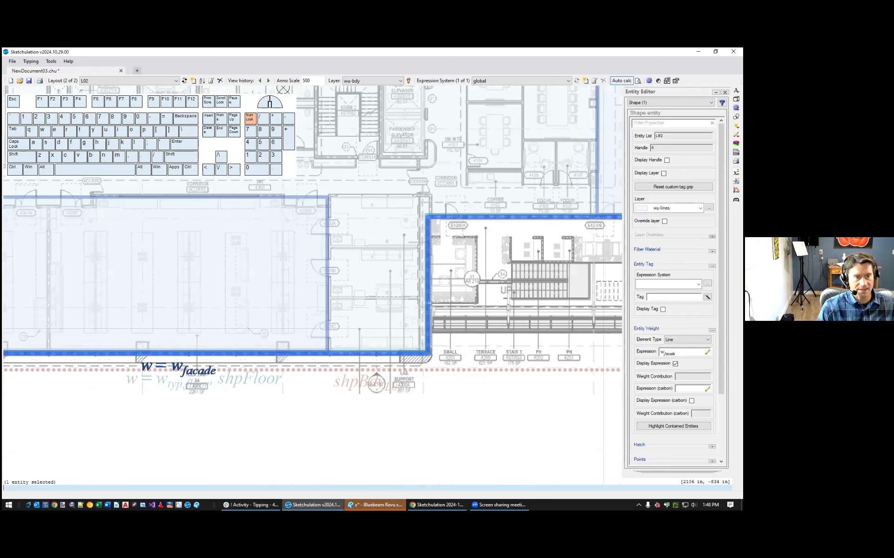
pyautogui.click(426, 305)
pyautogui.scroll(2, 426, 306)
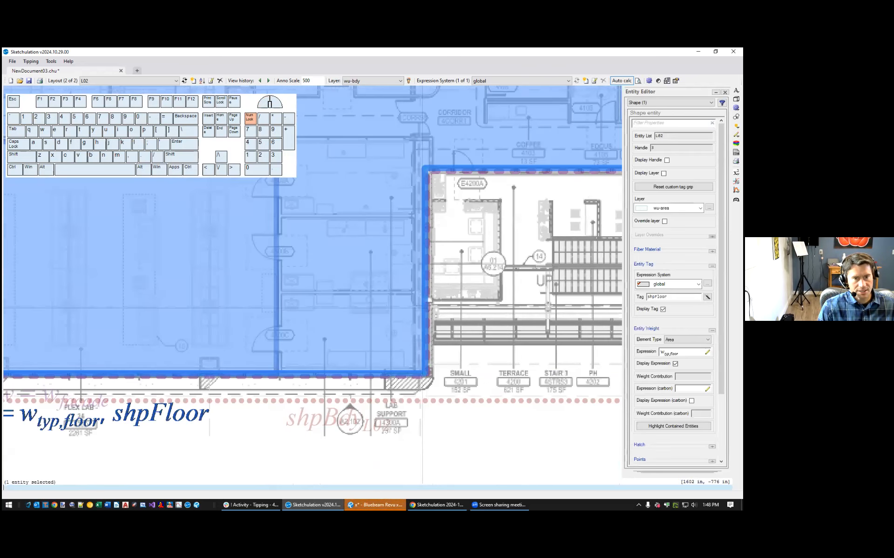
pyautogui.moveTo(668, 297); pyautogui.dragTo(647, 297)
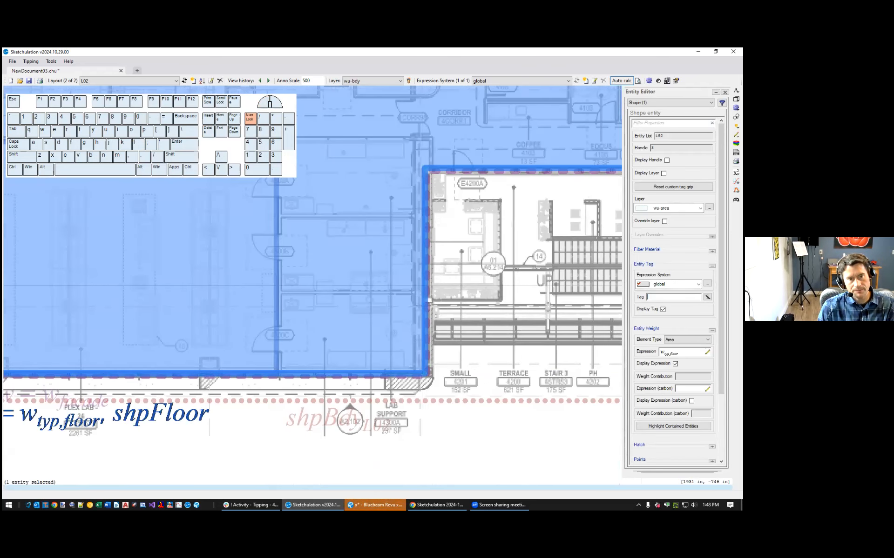
pyautogui.scroll(-3, 336, 468)
pyautogui.press('Escape')
# Erase the darker blue overlay covering the lower-left lab and right-hand bay of the L02 floor plan
pyautogui.moveTo(370, 338); pyautogui.dragTo(404, 264, button='middle')
pyautogui.scroll(2, 334, 389)
pyautogui.click(347, 324)
pyautogui.moveTo(348, 325); pyautogui.dragTo(307, 366, button='middle')
pyautogui.press('Delete')
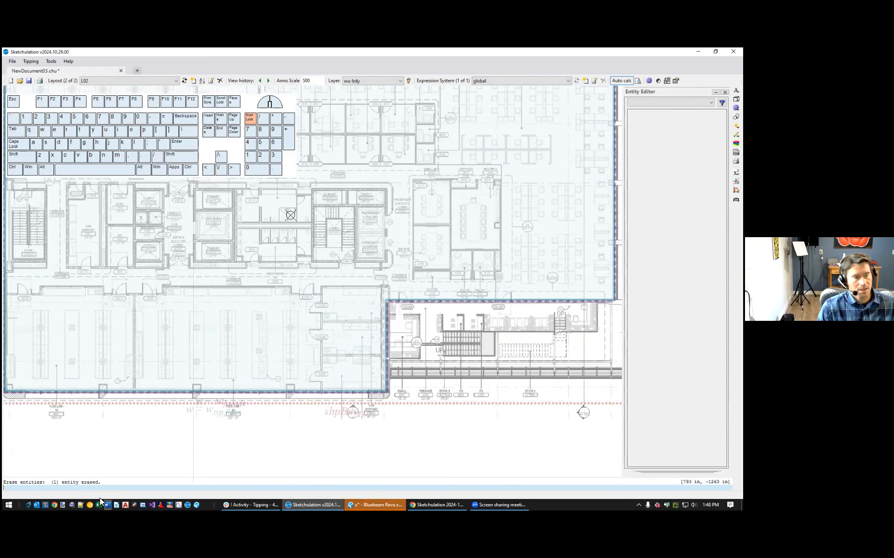
# Extend the Weigh-Up heading in the default layout so that it reads Weigh-Up L01
pyautogui.scroll(2, 190, 424)
pyautogui.scroll(-1, 192, 431)
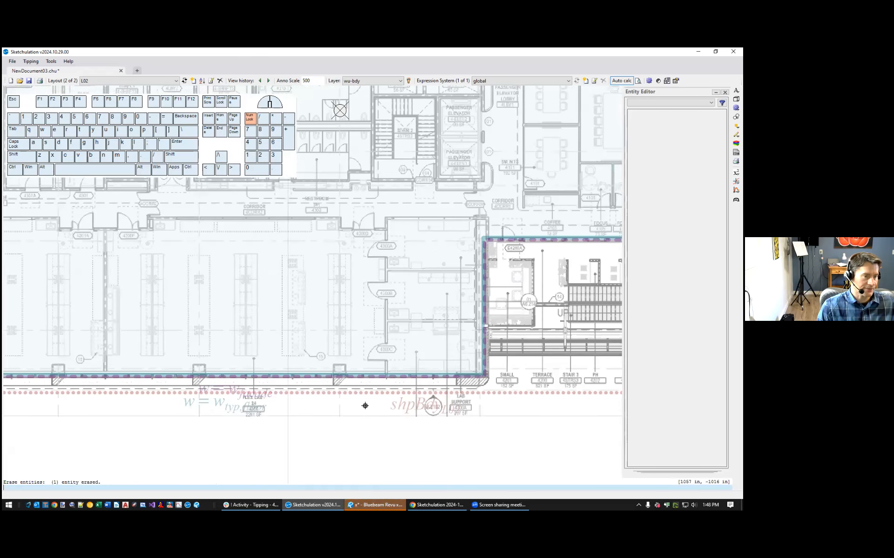
pyautogui.scroll(-3, 474, 403)
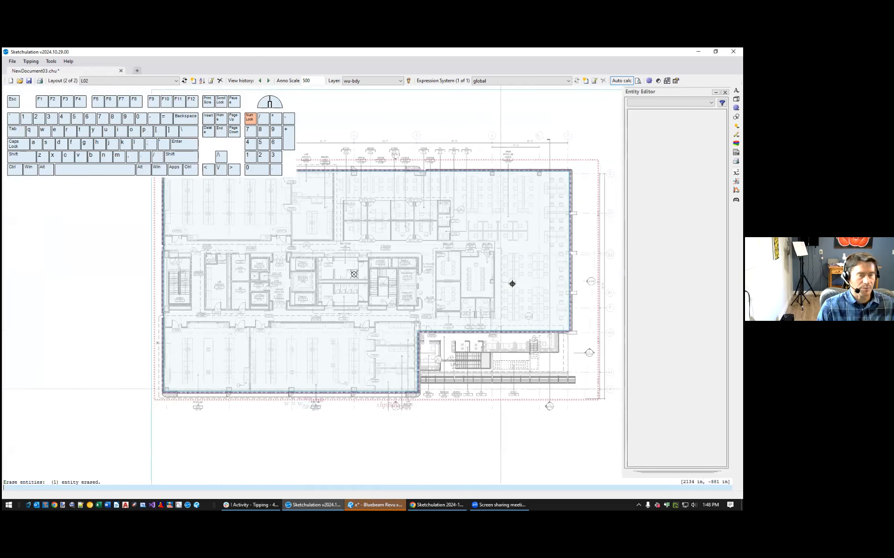
pyautogui.click(184, 81)
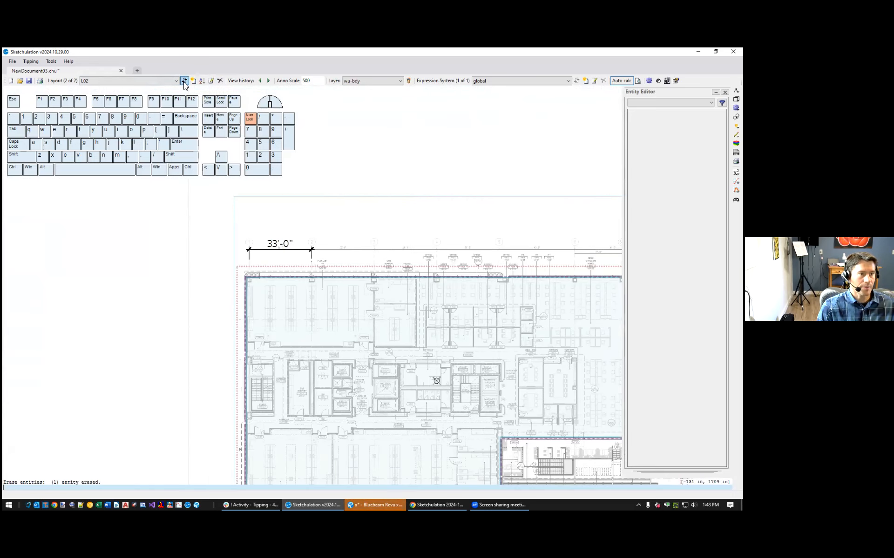
pyautogui.click(185, 82)
pyautogui.doubleClick(347, 197)
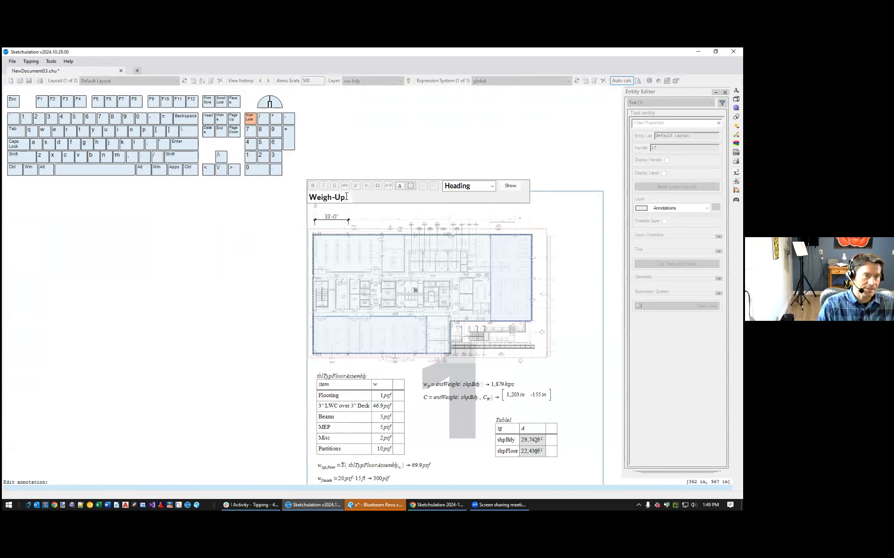
pyautogui.press('Return')
pyautogui.write('L01')
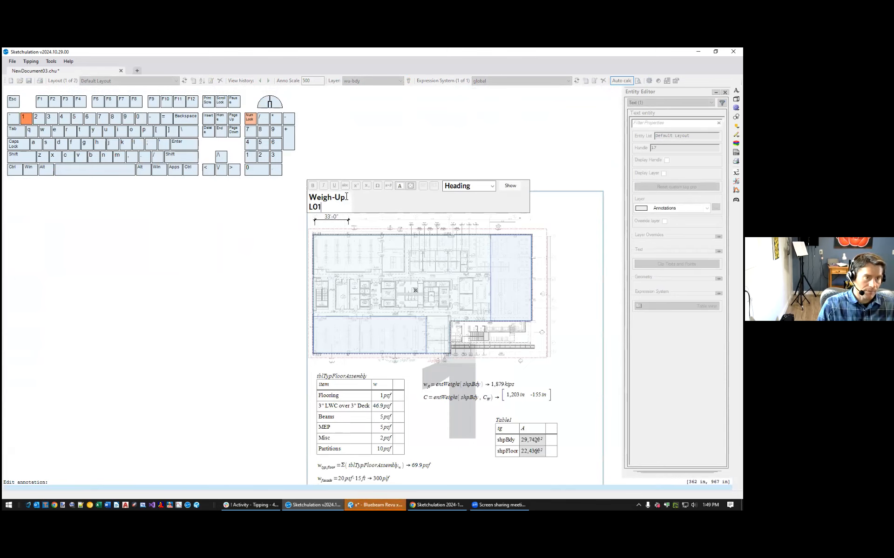
pyautogui.click(396, 167)
# Copy the Weigh-Up L01 heading from the default layout into layout L02 at the same location
pyautogui.click(341, 199)
pyautogui.click(352, 191)
pyautogui.click(360, 191)
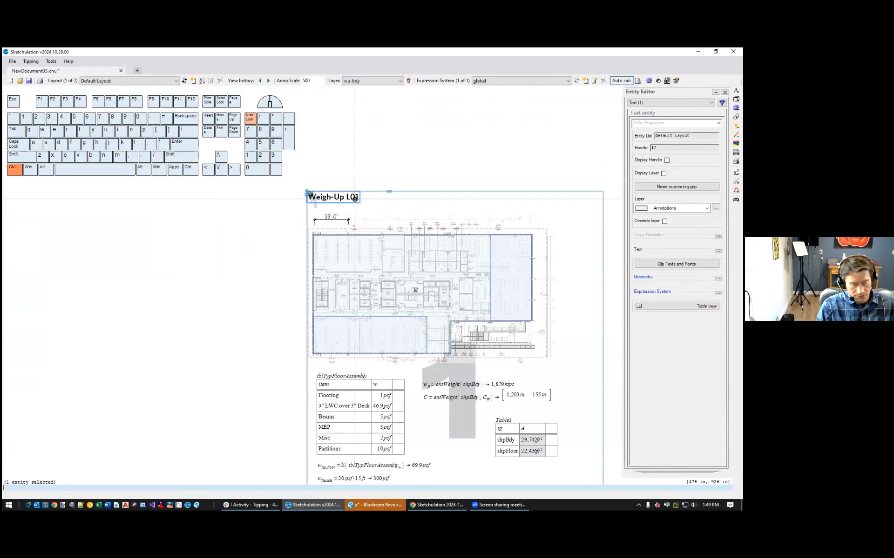
pyautogui.hotkey('ctrl', 'c')
pyautogui.press('Escape')
pyautogui.press('pagedown')
pyautogui.hotkey('ctrl', 'v')
pyautogui.press('Return')
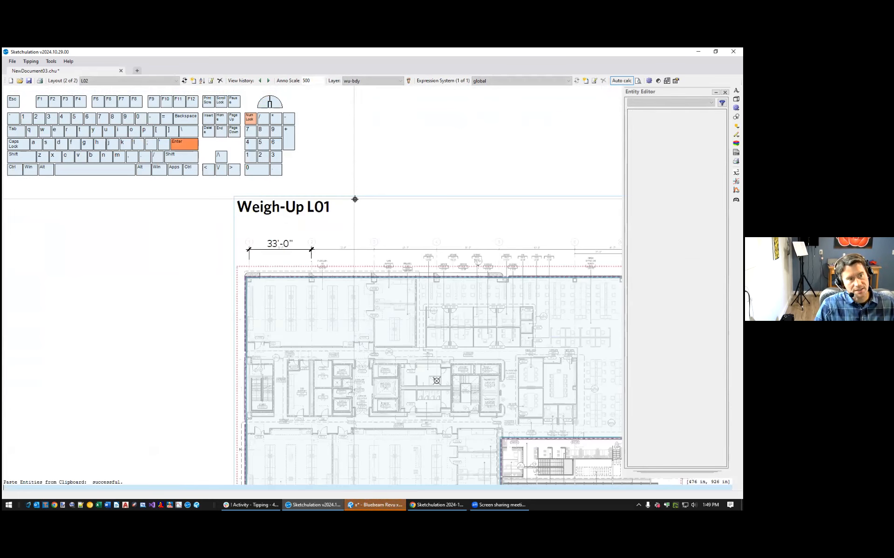
# Change the copied heading in layout L02 to Weigh-Up L02
pyautogui.doubleClick(328, 209)
pyautogui.press('BackSpace')
pyautogui.press('F2')
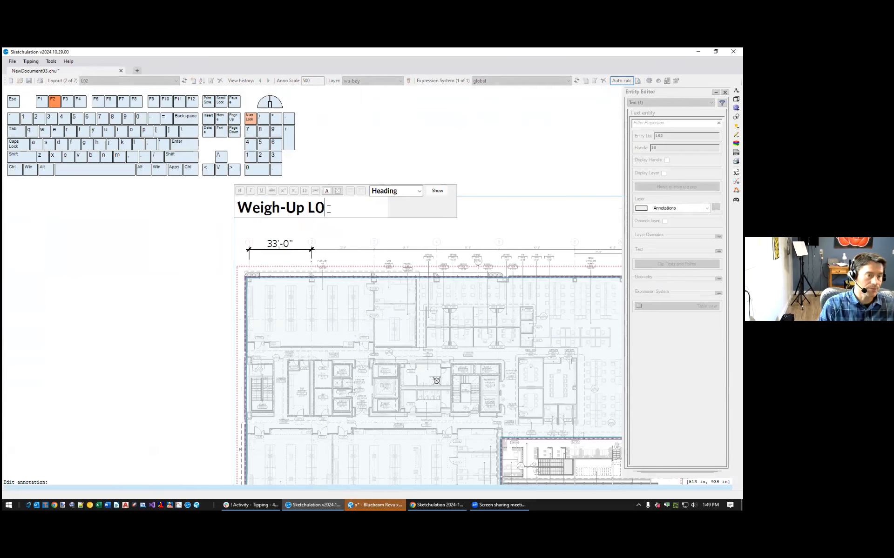
pyautogui.write('2')
pyautogui.click(375, 167)
pyautogui.scroll(-2, 375, 168)
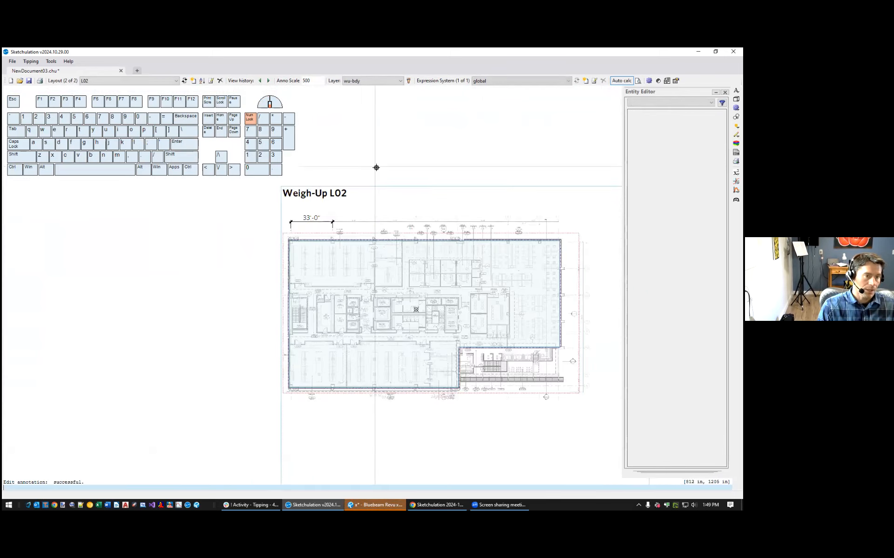
pyautogui.press('Escape')
# Insert a new table below Table1 in the default layout
pyautogui.click(184, 80)
pyautogui.moveTo(423, 339); pyautogui.dragTo(375, 275, button='middle')
pyautogui.scroll(2, 419, 330)
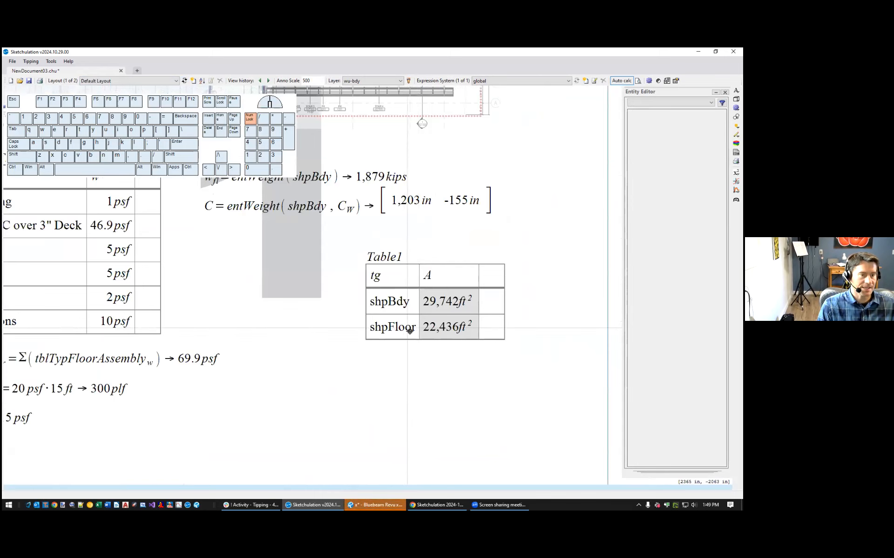
pyautogui.scroll(-1, 412, 348)
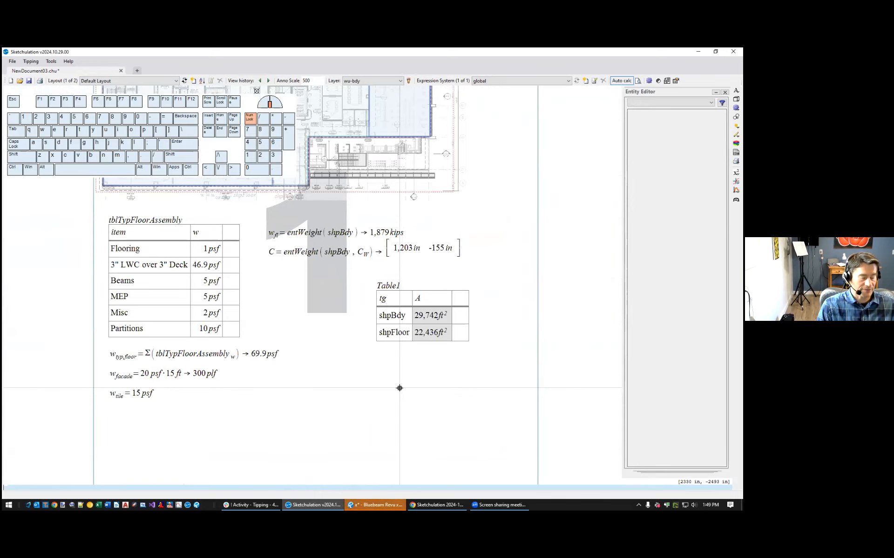
pyautogui.write('tbl')
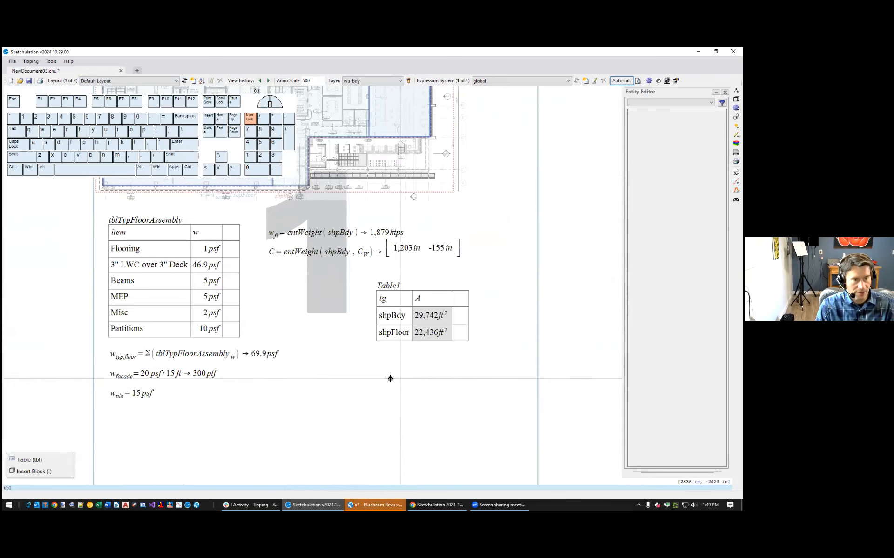
pyautogui.press('Return')
pyautogui.doubleClick(392, 376)
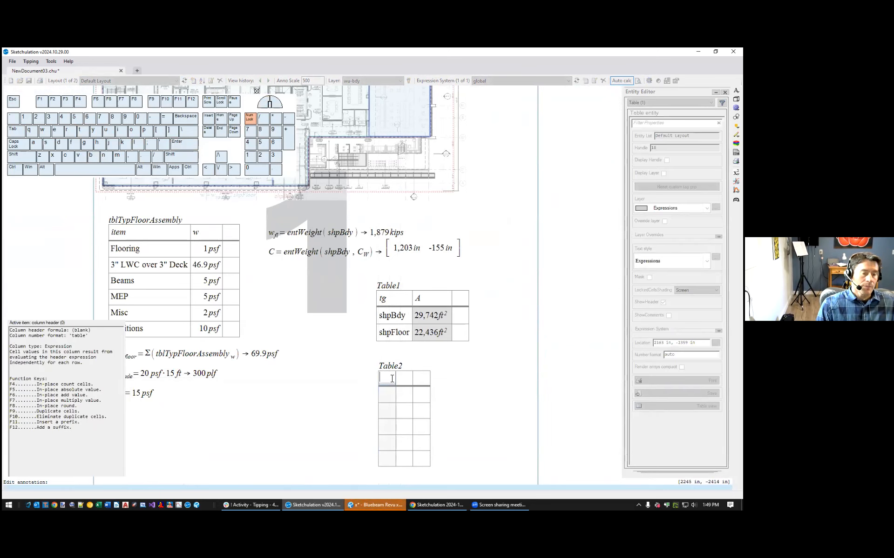
# Head the new table's first column tg, format its cells as text, and list shpBdy and shpBdy_L02 in it
pyautogui.write('tg')
pyautogui.press('Return')
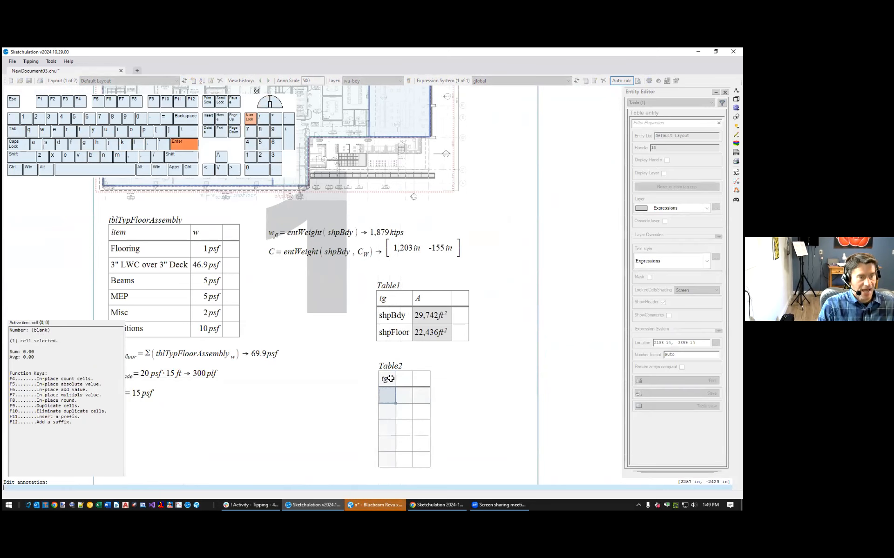
pyautogui.hotkey('ctrl', 't')
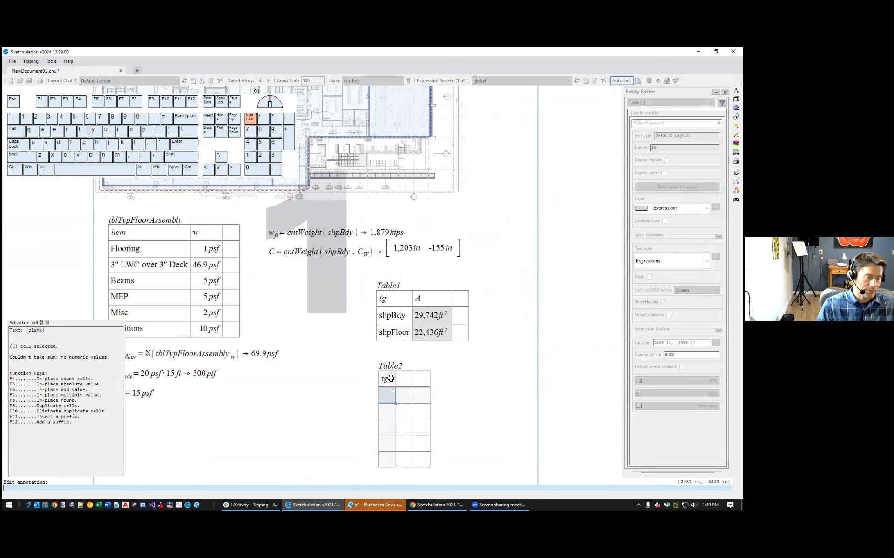
pyautogui.moveTo(489, 398); pyautogui.dragTo(510, 383, button='middle')
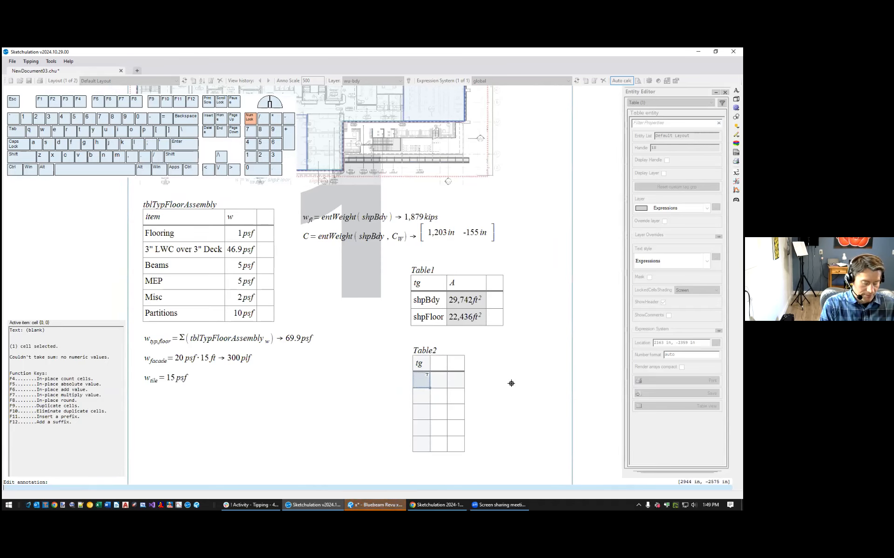
pyautogui.write('shpBdy')
pyautogui.press('Return')
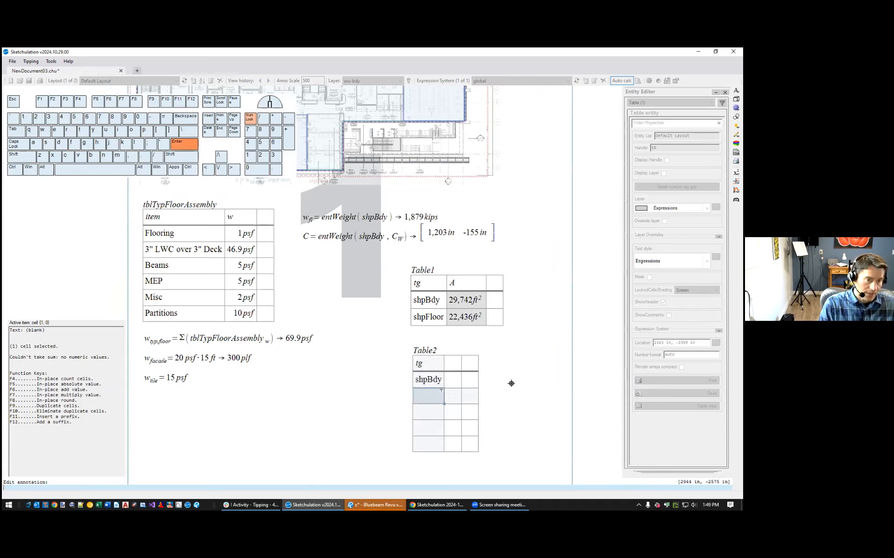
pyautogui.write('shp')
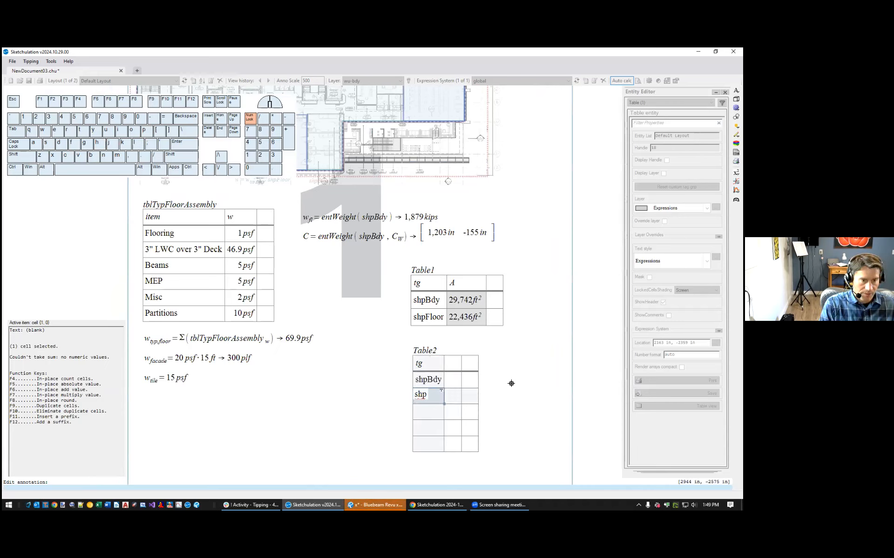
pyautogui.write('Bdy')
pyautogui.press('BackSpace')
pyautogui.write('du')
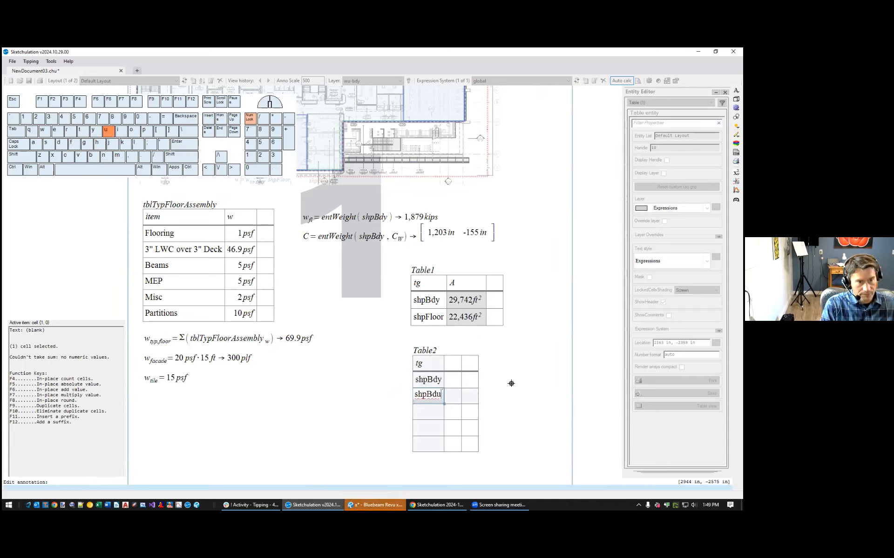
pyautogui.write('_L02')
pyautogui.press('Return')
pyautogui.press('Up')
pyautogui.press('Up')
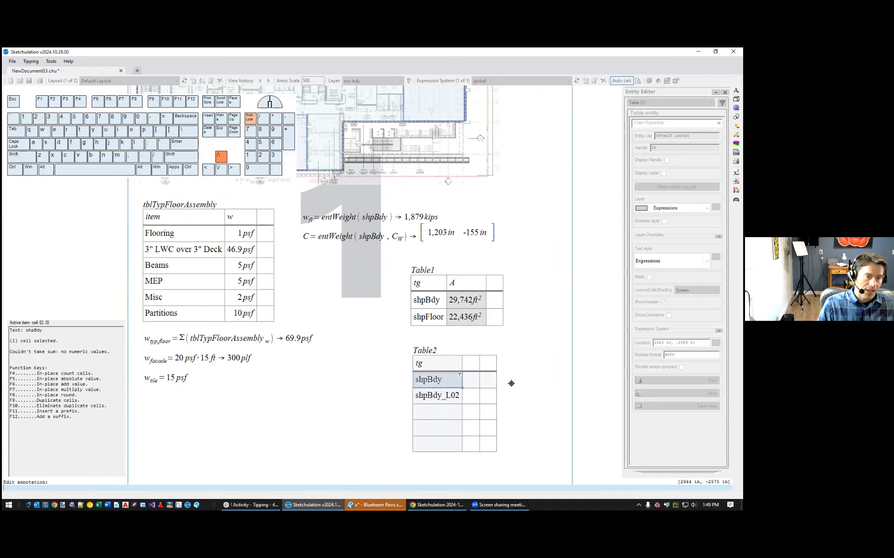
# Define the second column of Table2 as W=entWeight(tg) to compute each boundary's weight, then finish editing the table
pyautogui.press('Right')
pyautogui.press('Up')
pyautogui.write('W')
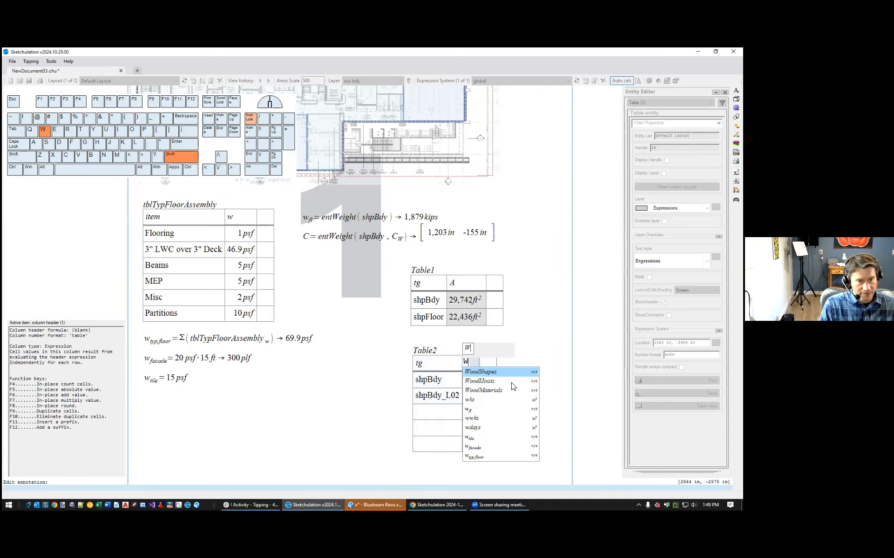
pyautogui.write('=en')
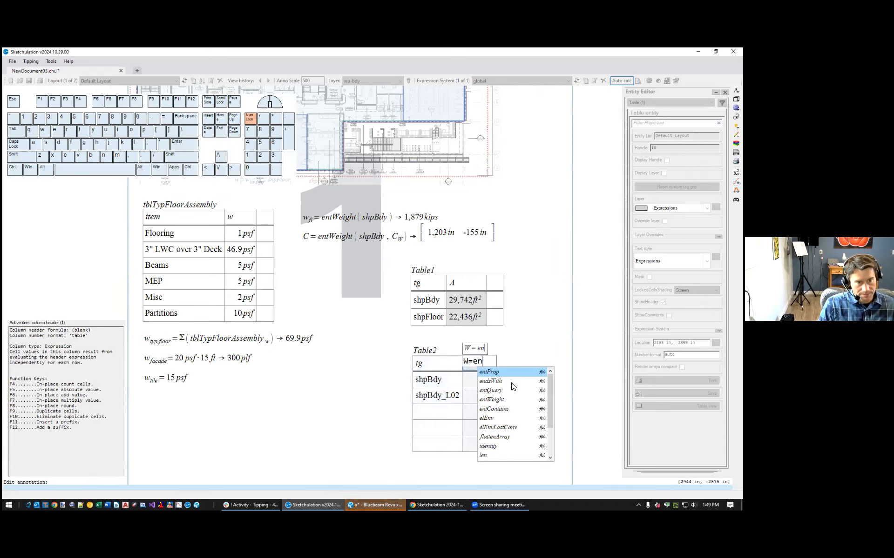
pyautogui.press('Down')
pyautogui.press('Down')
pyautogui.press('Down')
pyautogui.press('Tab')
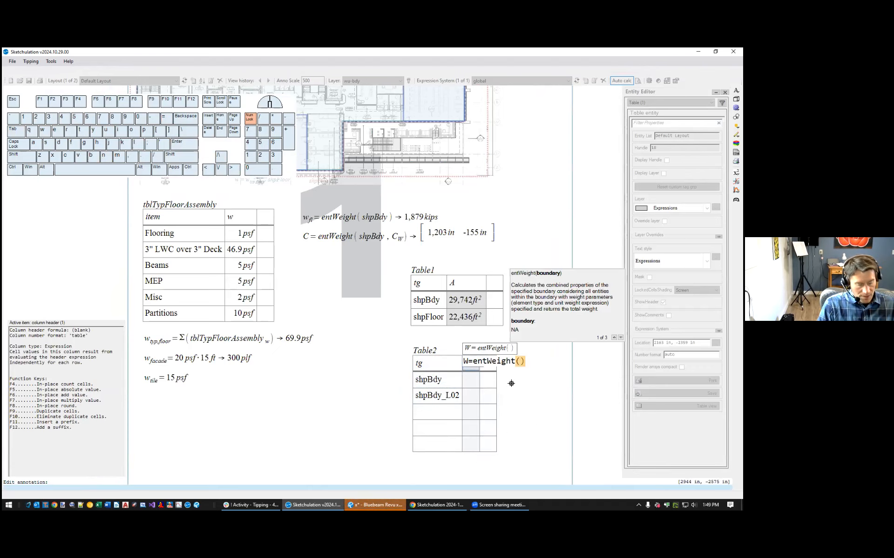
pyautogui.write('tg')
pyautogui.press('Return')
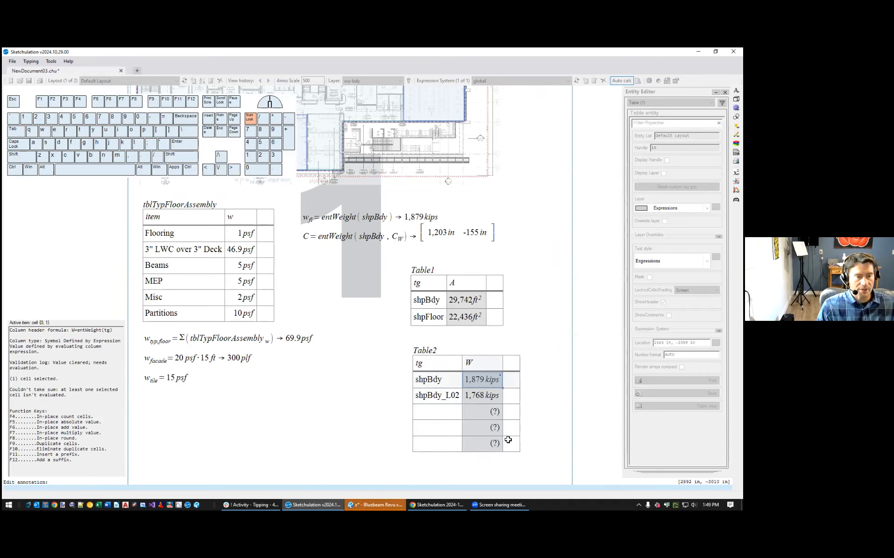
pyautogui.moveTo(489, 413); pyautogui.dragTo(491, 448)
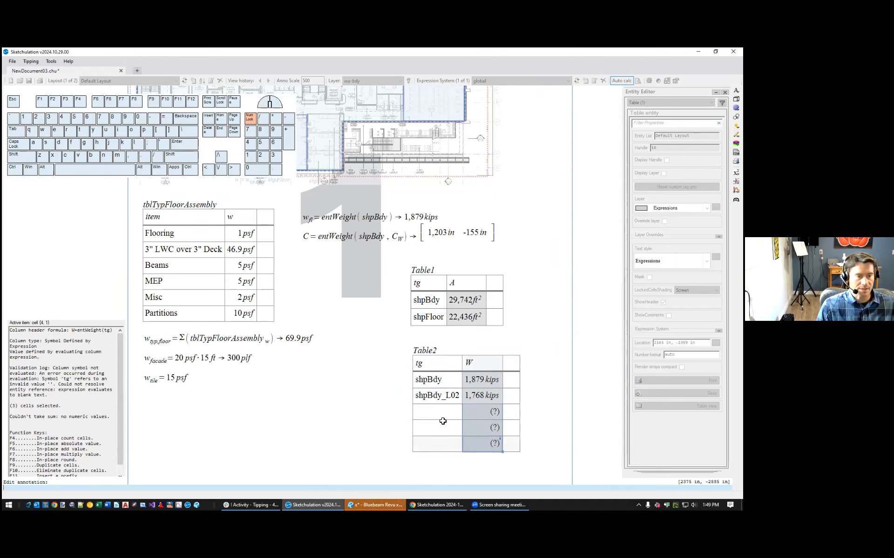
pyautogui.press('Escape')
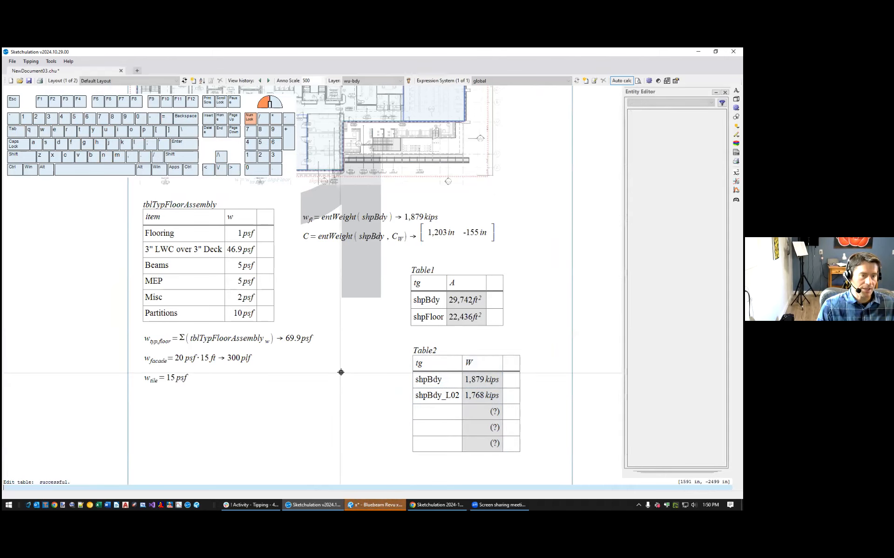
# Review the whole default layout and its print preview, then close the print setup without printing
pyautogui.scroll(-2, 340, 372)
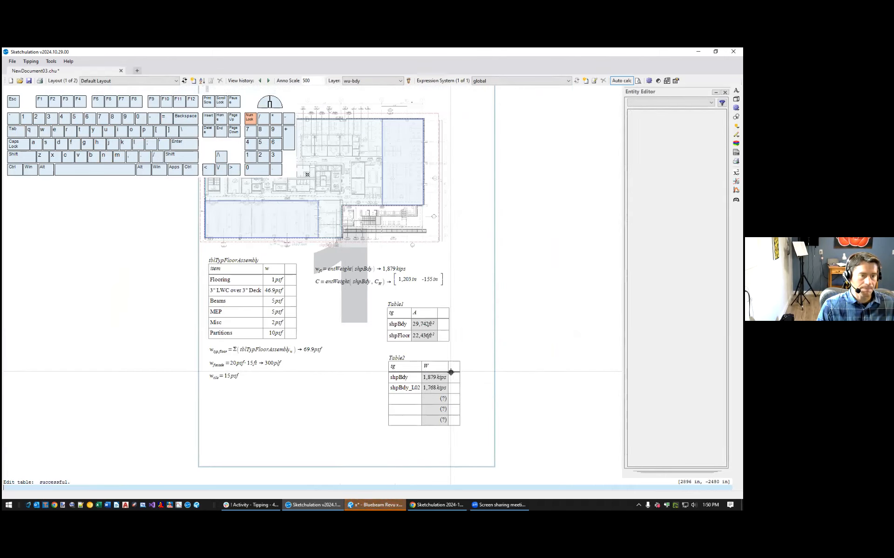
pyautogui.moveTo(458, 377); pyautogui.dragTo(527, 410, button='middle')
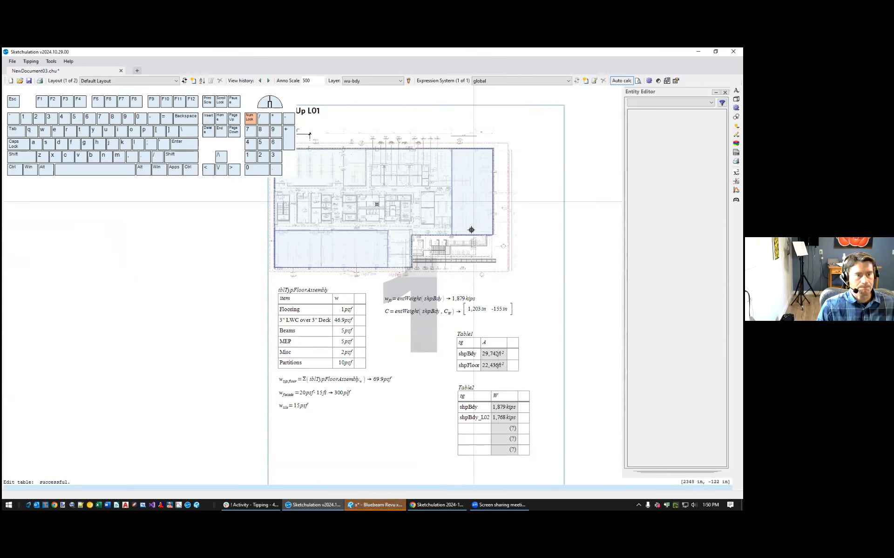
pyautogui.scroll(-1, 486, 257)
pyautogui.moveTo(446, 258); pyautogui.dragTo(466, 239, button='middle')
pyautogui.moveTo(414, 288); pyautogui.dragTo(390, 303, button='middle')
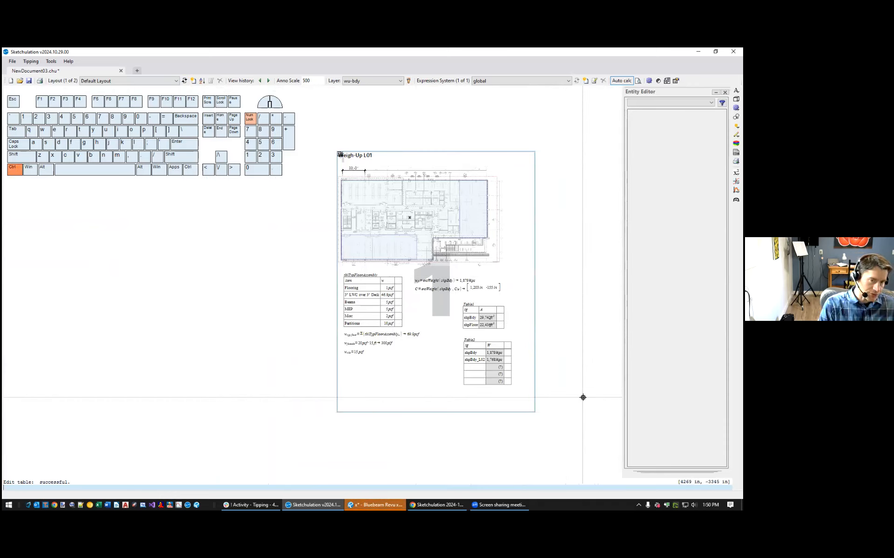
pyautogui.hotkey('ctrl', 'p')
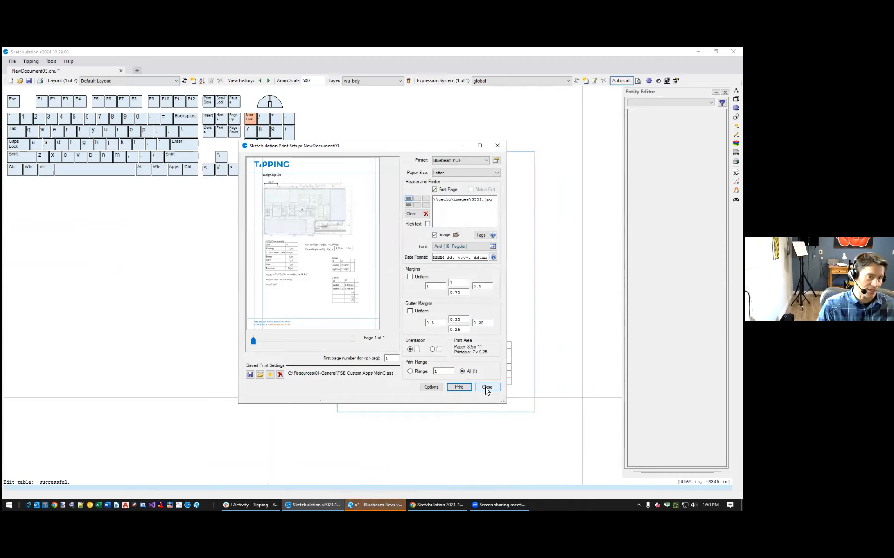
pyautogui.click(485, 387)
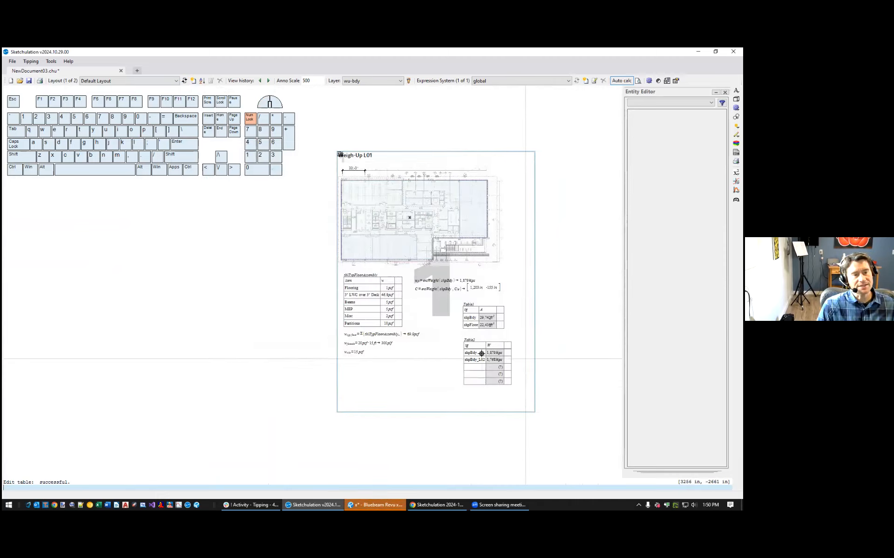
# Add a third column headed C to Table2, beside the weight column
pyautogui.scroll(4, 481, 354)
pyautogui.doubleClick(433, 337)
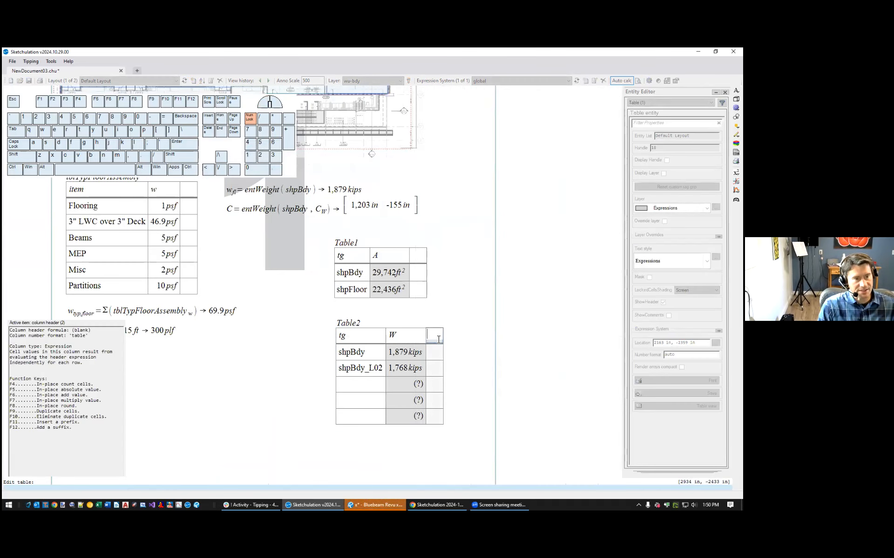
pyautogui.write('C')
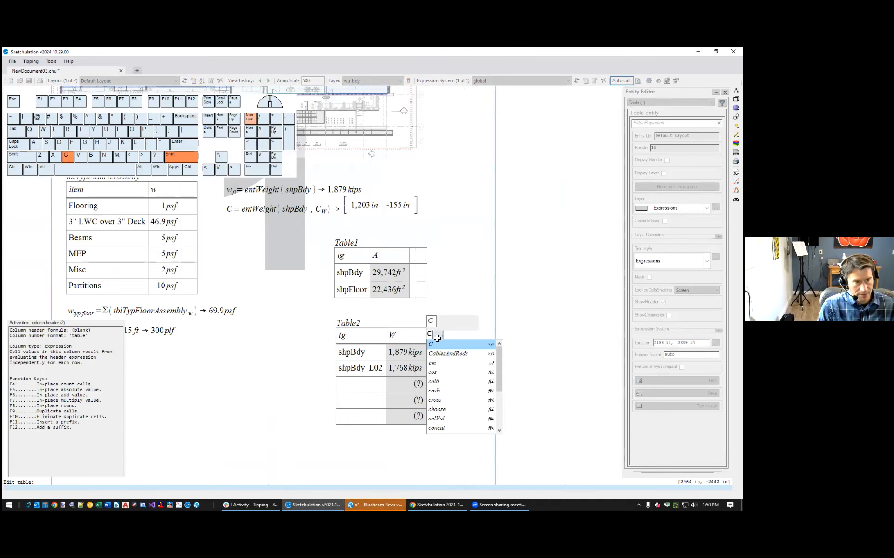
pyautogui.press('Return')
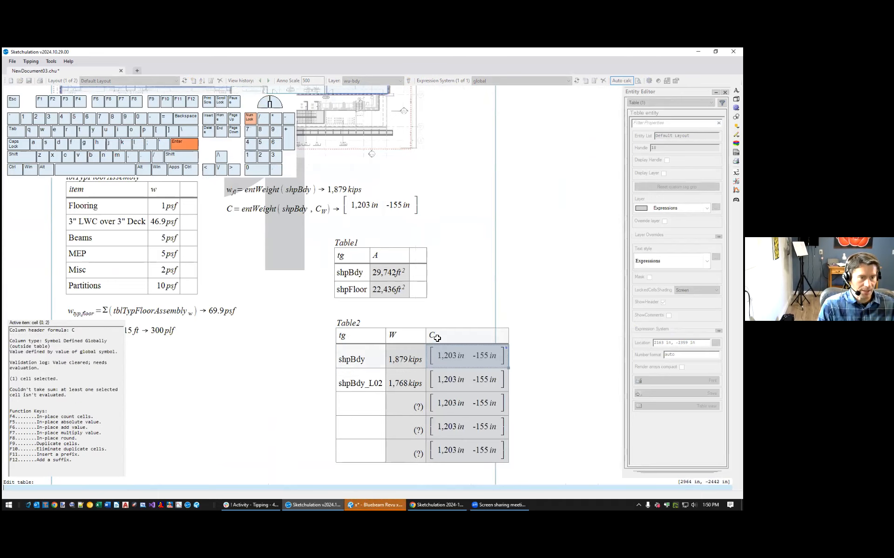
pyautogui.press('Down')
pyautogui.press('Down')
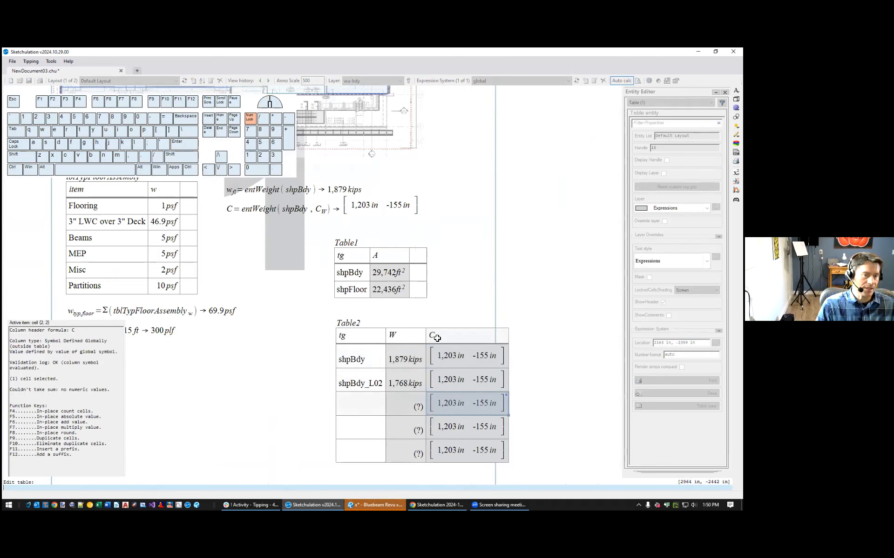
# Redefine the global C expression as C=entWeight(tg,"C_W") without a result display, so each Table2 row uses its own tag
pyautogui.press('Up')
pyautogui.press('Up')
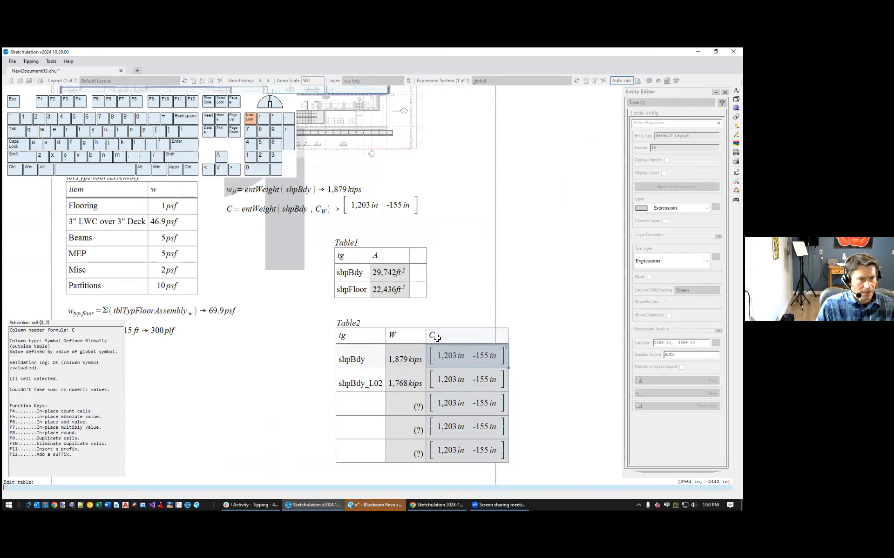
pyautogui.press('Up')
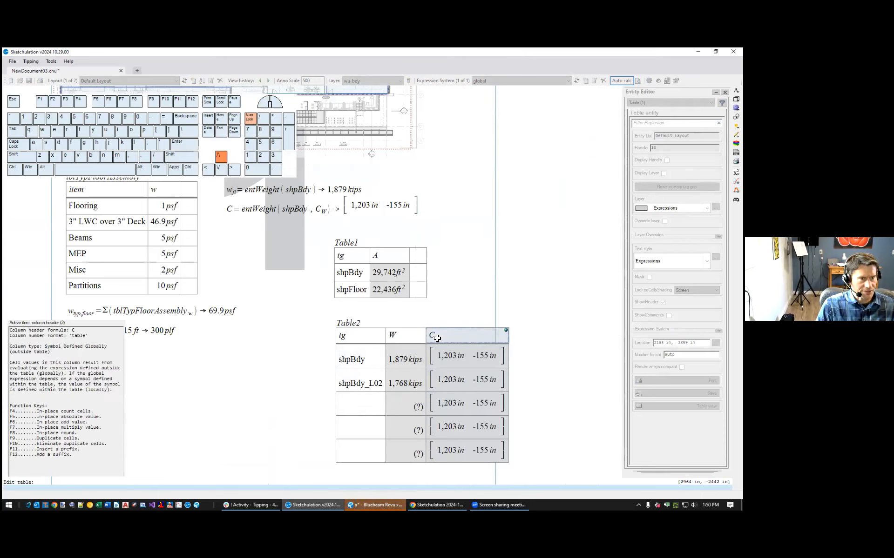
pyautogui.doubleClick(291, 209)
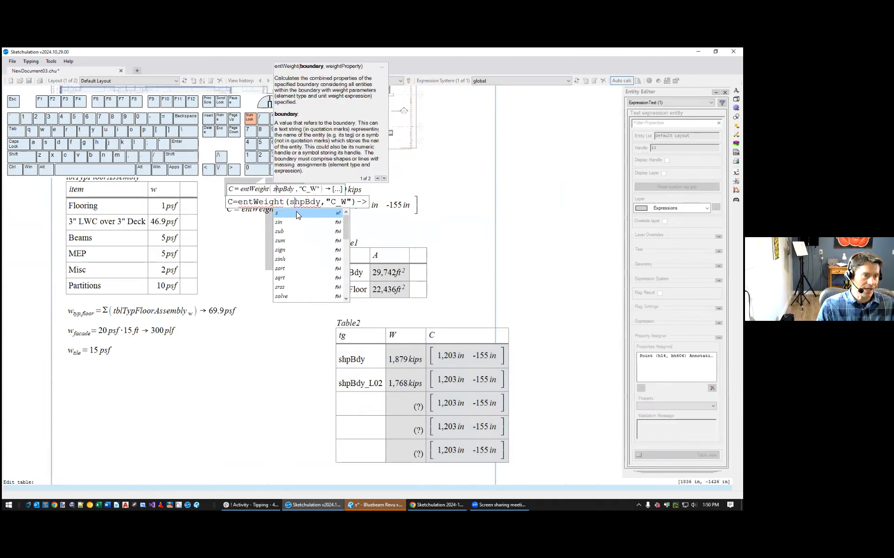
pyautogui.doubleClick(303, 203)
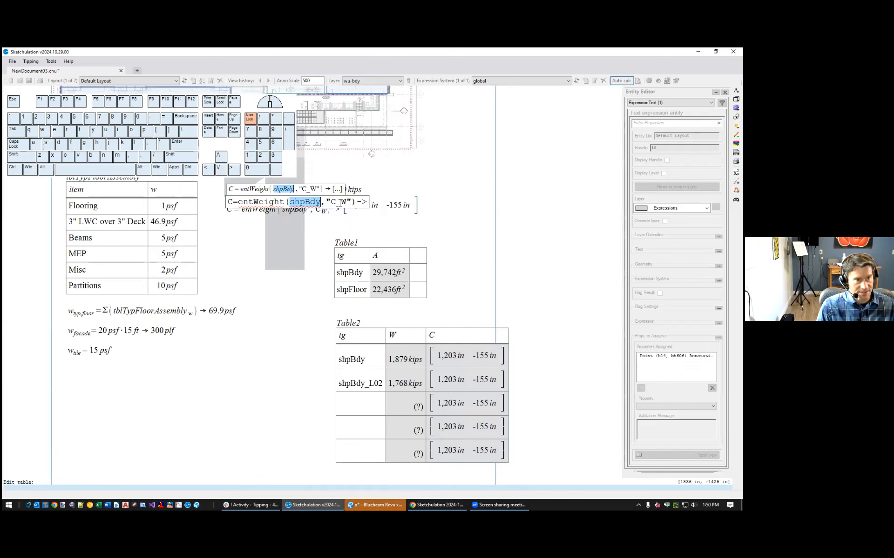
pyautogui.write('tg')
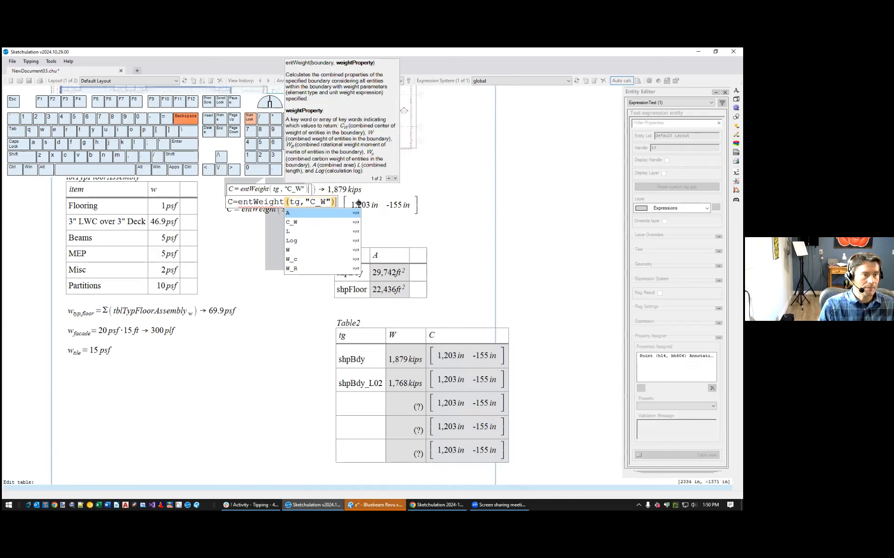
pyautogui.click(486, 169)
# Replace shpBdy with tg as the argument of entWeight in the global w_fl expression
pyautogui.scroll(2, 260, 197)
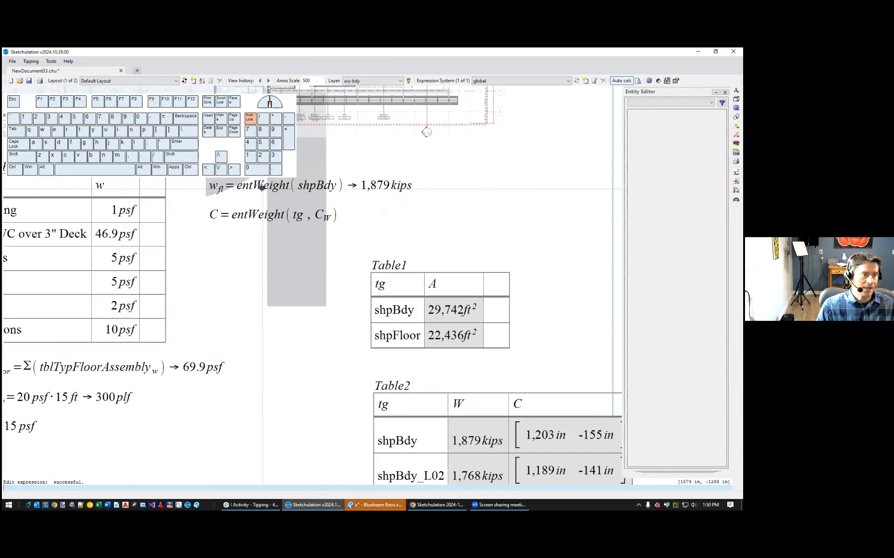
pyautogui.doubleClick(338, 186)
pyautogui.doubleClick(345, 186)
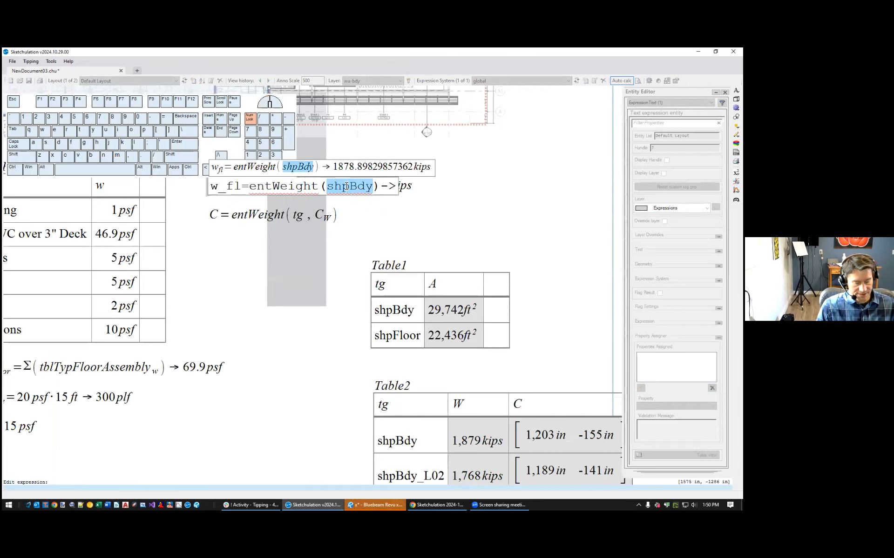
pyautogui.write('tg')
pyautogui.click(541, 218)
pyautogui.scroll(-3, 463, 253)
pyautogui.scroll(2, 447, 291)
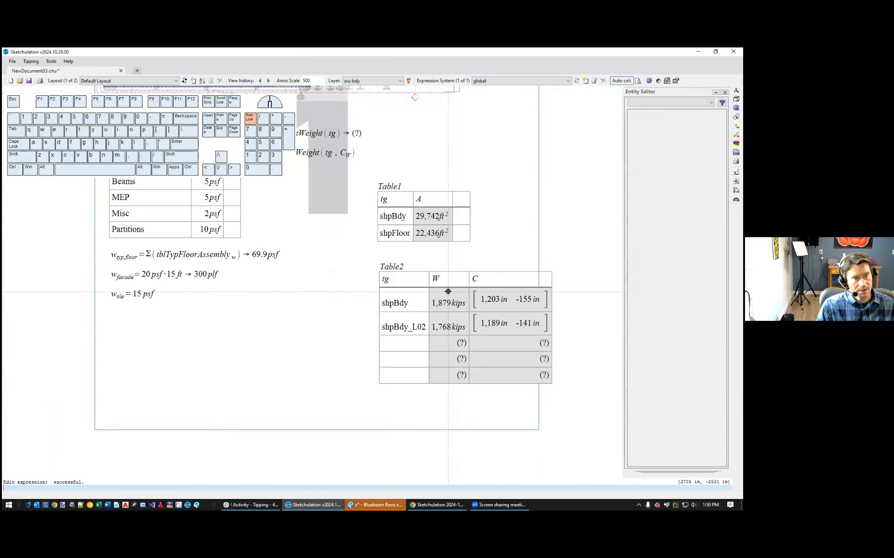
# Change the header of Table2's weight column to w_fl so it uses the global expression, then finish editing the table
pyautogui.doubleClick(444, 286)
pyautogui.click(440, 278)
pyautogui.press('Left')
pyautogui.write('w=')
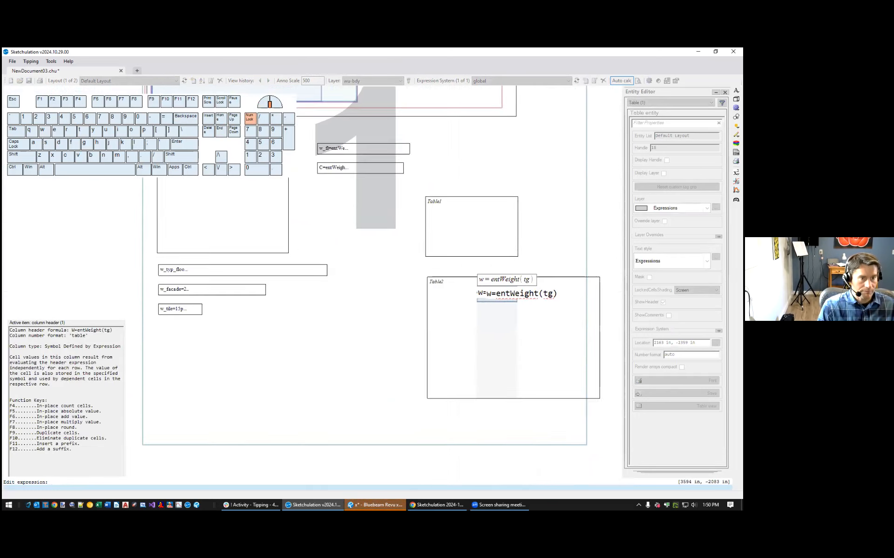
pyautogui.moveTo(577, 251); pyautogui.dragTo(588, 252, button='middle')
pyautogui.write('_fl')
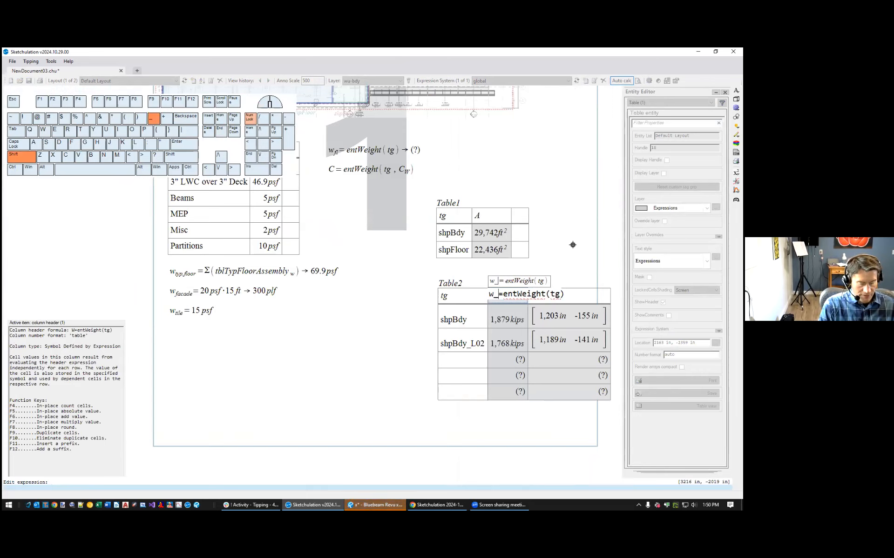
pyautogui.press('Return')
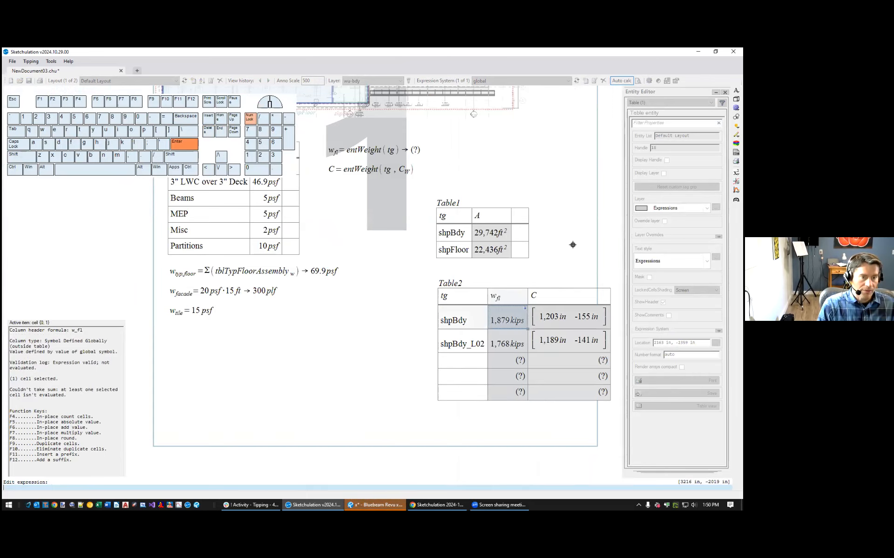
pyautogui.click(548, 298)
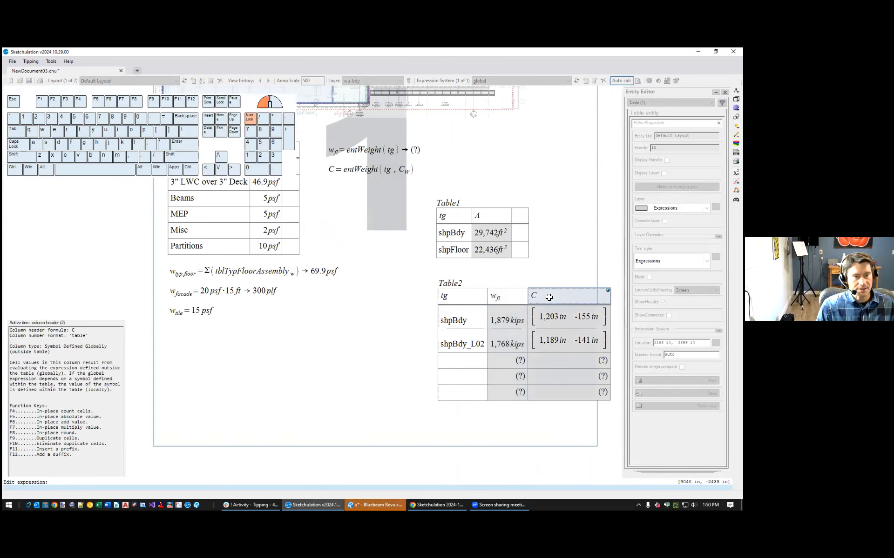
pyautogui.moveTo(443, 181); pyautogui.dragTo(417, 203, button='middle')
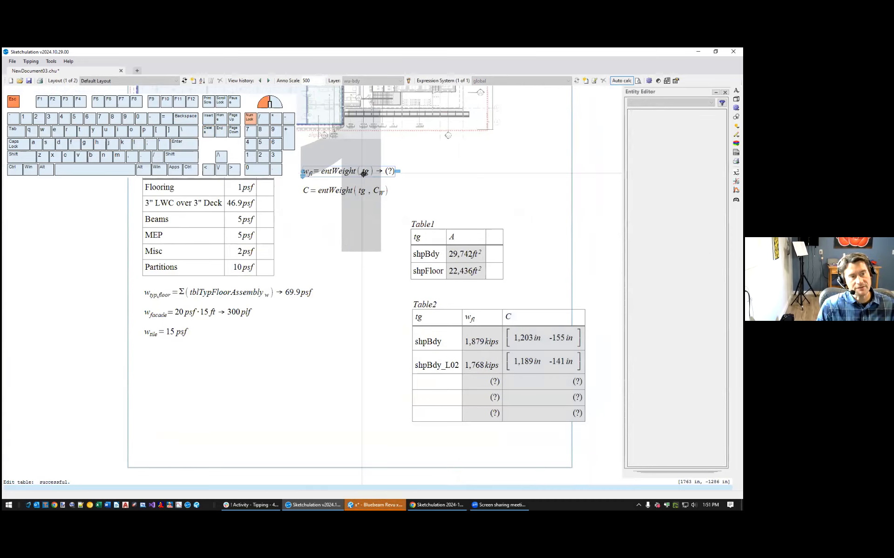
# Remove the result arrow from the global w_fl expression, leaving w_fl=entWeight(tg)
pyautogui.doubleClick(364, 172)
pyautogui.press('End')
pyautogui.press('BackSpace')
pyautogui.press('BackSpace')
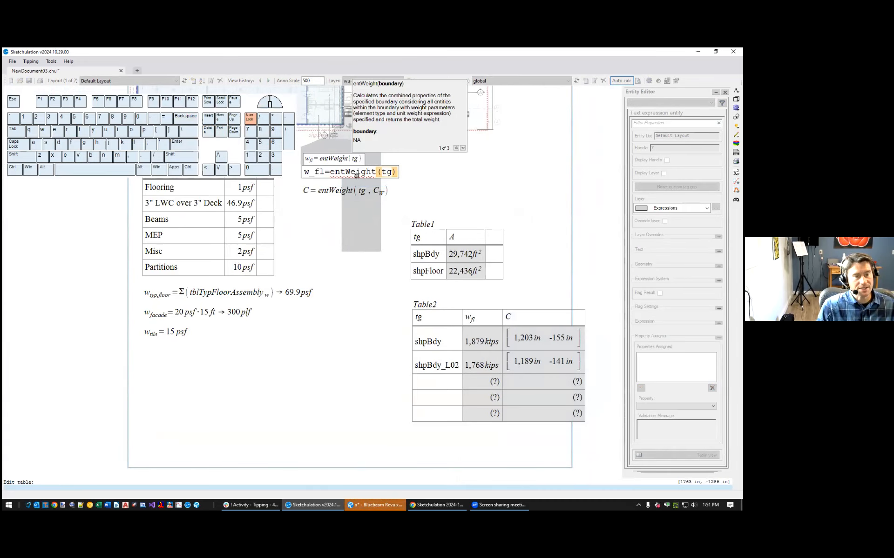
pyautogui.press('Return')
# Move Table2 to the left so that it fits inside the page border
pyautogui.click(412, 307)
pyautogui.click(413, 307)
pyautogui.click(359, 311)
pyautogui.press('Escape')
pyautogui.moveTo(358, 217); pyautogui.dragTo(374, 250, button='middle')
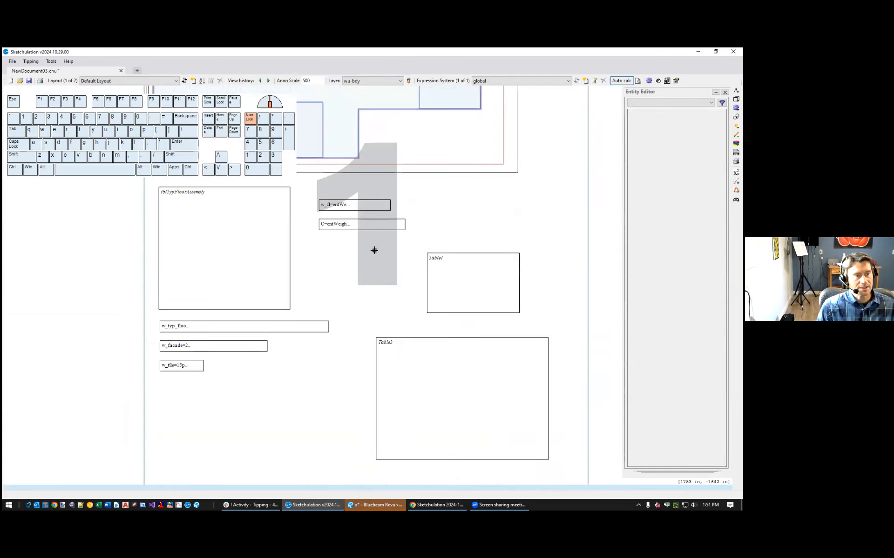
pyautogui.click(494, 424)
pyautogui.press('Escape')
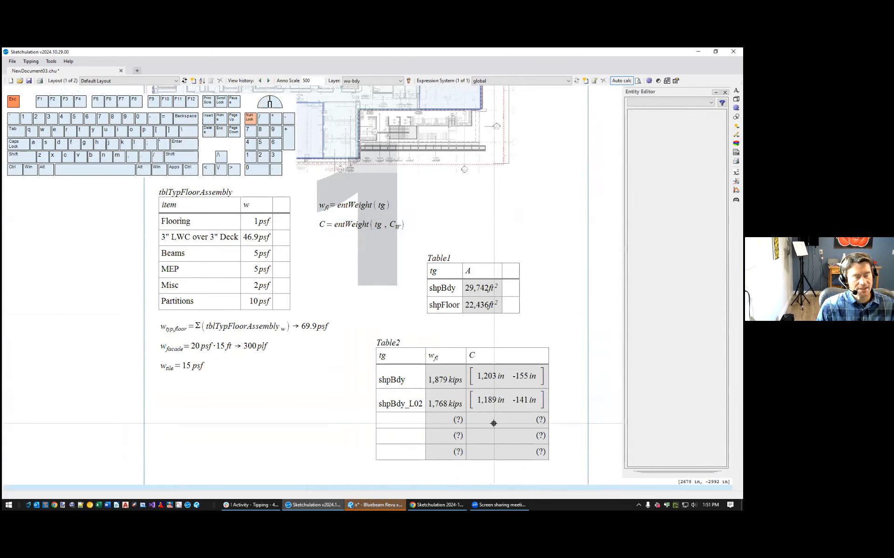
# Examine the weights and centers of mass of both boundaries in Table2, and its place on the whole page
pyautogui.click(493, 424)
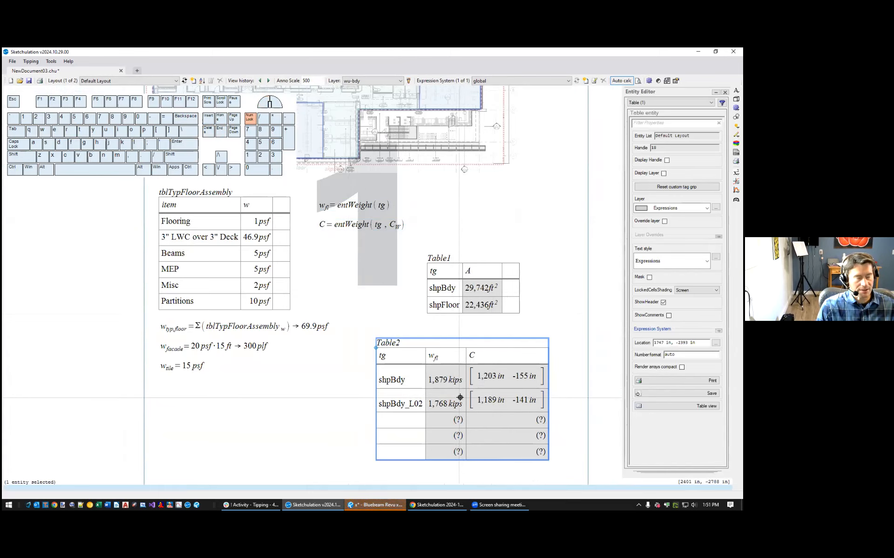
pyautogui.scroll(-3, 459, 397)
pyautogui.scroll(-2, 482, 405)
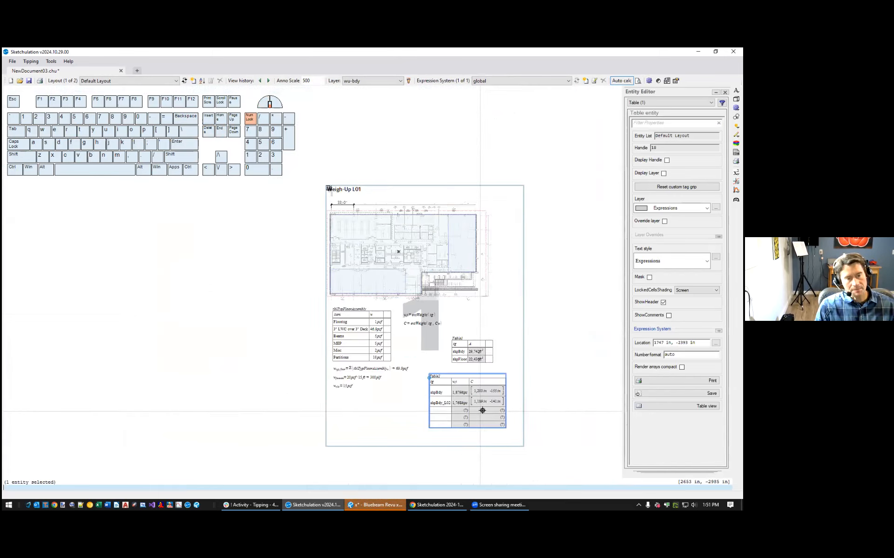
pyautogui.scroll(4, 483, 408)
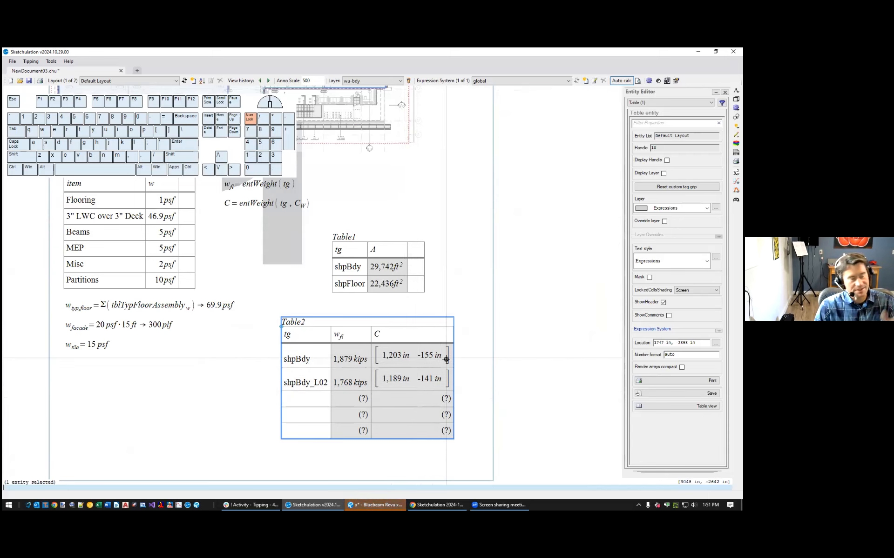
pyautogui.scroll(-1, 446, 359)
pyautogui.moveTo(446, 359); pyautogui.dragTo(434, 375, button='middle')
pyautogui.scroll(1, 435, 375)
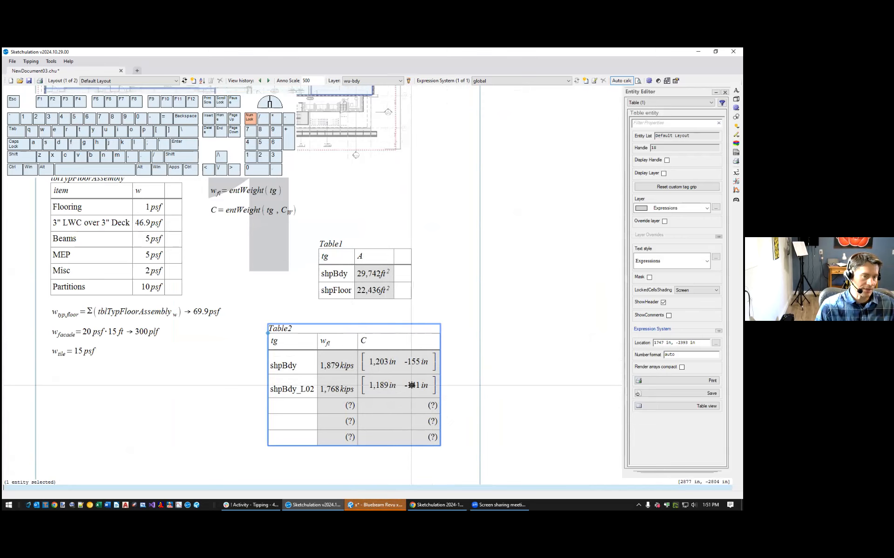
pyautogui.scroll(-1, 406, 385)
pyautogui.scroll(-1, 406, 385)
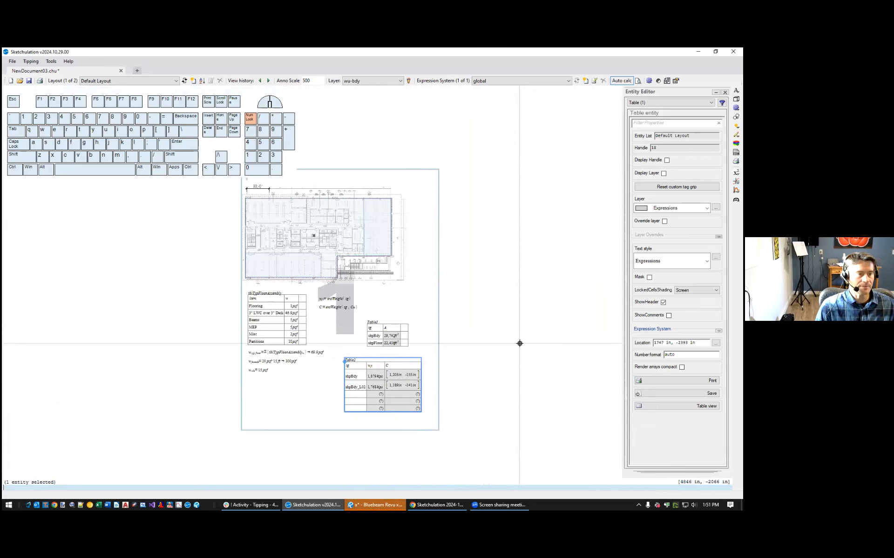
# Flip between the default layout and L02 to check whether their views line up
pyautogui.moveTo(519, 343); pyautogui.dragTo(574, 350, button='middle')
pyautogui.press('pagedown')
pyautogui.press('pageup')
pyautogui.scroll(-2, 555, 354)
pyautogui.moveTo(535, 357)
pyautogui.mouseDown(button='middle')
pyautogui.moveTo(329, 361)
pyautogui.moveTo(301, 316)
pyautogui.mouseUp(button='middle')
pyautogui.press('pagedown')
pyautogui.press('pageup')
pyautogui.press('pagedown')
pyautogui.press('pageup')
pyautogui.press('pageup')
pyautogui.press('pagedown')
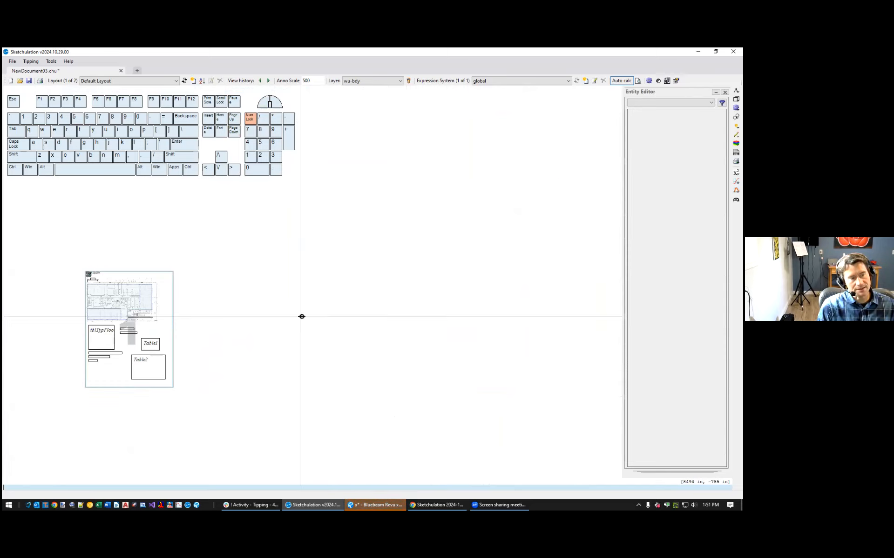
# Enable SyncView for both Default Layout and L02 in the layout editor
pyautogui.scroll(2, 139, 333)
pyautogui.moveTo(139, 333); pyautogui.dragTo(441, 302, button='middle')
pyautogui.scroll(1, 511, 341)
pyautogui.scroll(-1, 512, 342)
pyautogui.moveTo(512, 342); pyautogui.dragTo(511, 349, button='middle')
pyautogui.write('lo')
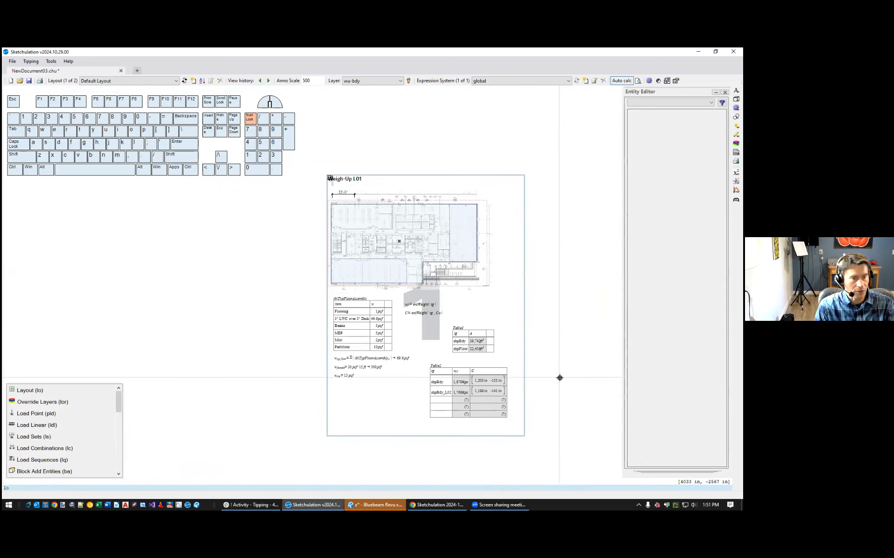
pyautogui.press('Return')
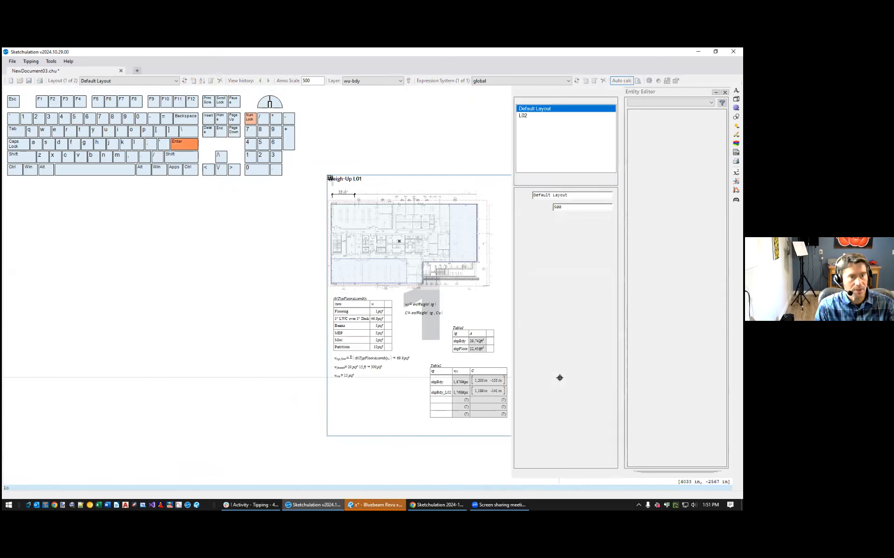
pyautogui.keyDown('shift'); pyautogui.click(538, 117); pyautogui.keyUp('shift')
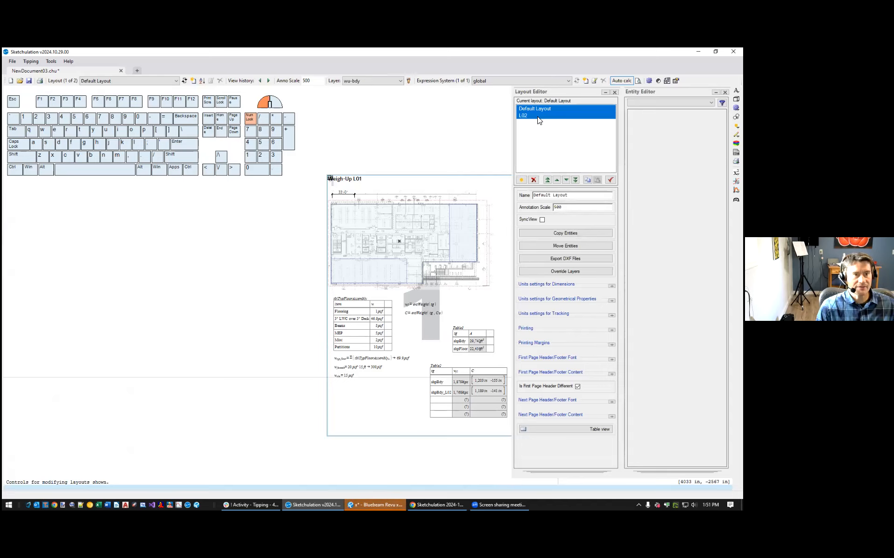
pyautogui.click(542, 220)
pyautogui.moveTo(409, 279); pyautogui.dragTo(133, 317, button='middle')
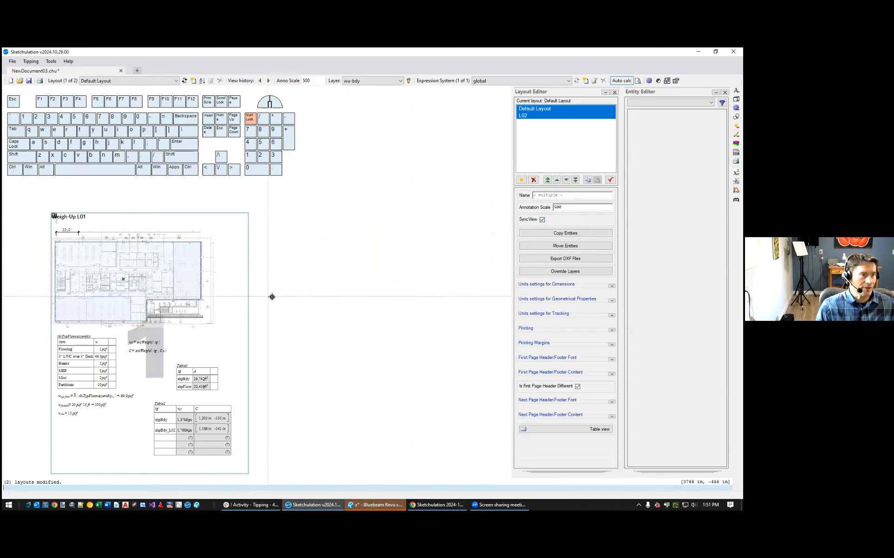
# Switch repeatedly between the default layout and L02 to compare the two floors in the synchronized view
pyautogui.scroll(1, 259, 297)
pyautogui.moveTo(259, 298)
pyautogui.mouseDown(button='middle')
pyautogui.moveTo(345, 298)
pyautogui.moveTo(297, 306)
pyautogui.moveTo(247, 297)
pyautogui.mouseUp(button='middle')
pyautogui.scroll(-1, 321, 307)
pyautogui.press('pagedown')
pyautogui.press('pageup')
pyautogui.press('pagedown')
pyautogui.press('pageup')
pyautogui.press('pagedown')
pyautogui.press('pageup')
pyautogui.press('pagedown')
pyautogui.press('pageup')
pyautogui.press('pagedown')
pyautogui.press('pageup')
pyautogui.press('pagedown')
pyautogui.press('pageup')
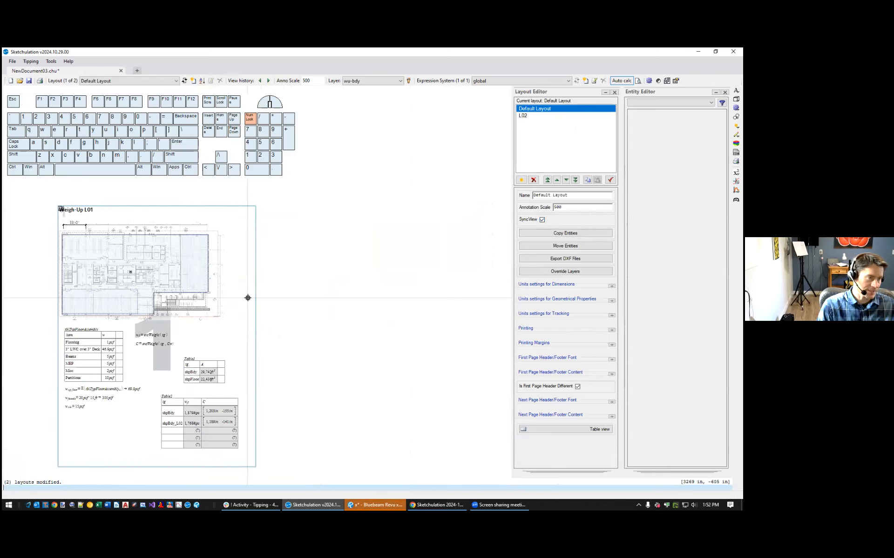
# Close the layout editor and print Default Layout and L02 together to Bluebeam PDF using the multiple-layout print option
pyautogui.press('ctrl')
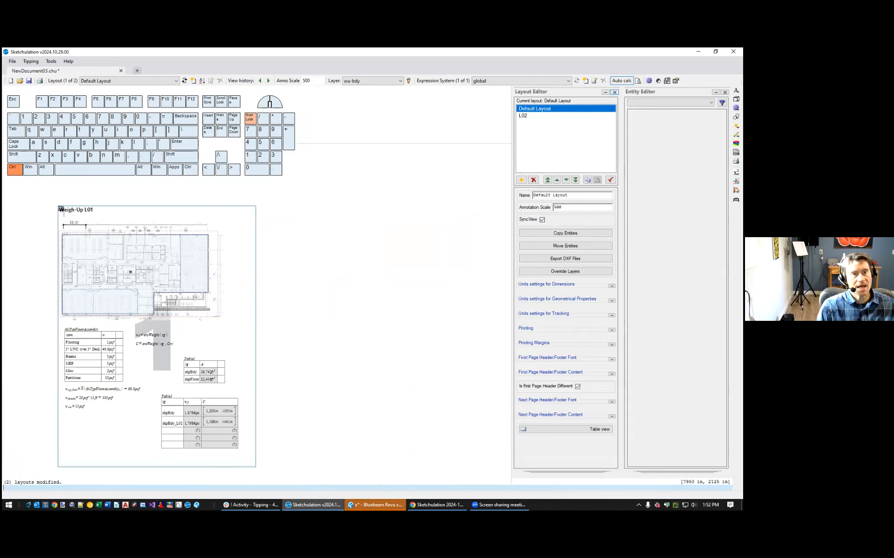
pyautogui.keyDown('ctrl'); pyautogui.click(614, 92); pyautogui.keyUp('ctrl')
pyautogui.moveTo(168, 318)
pyautogui.mouseDown(button='middle')
pyautogui.moveTo(408, 290)
pyautogui.moveTo(455, 271)
pyautogui.mouseUp(button='middle')
pyautogui.hotkey('ctrl', 'p')
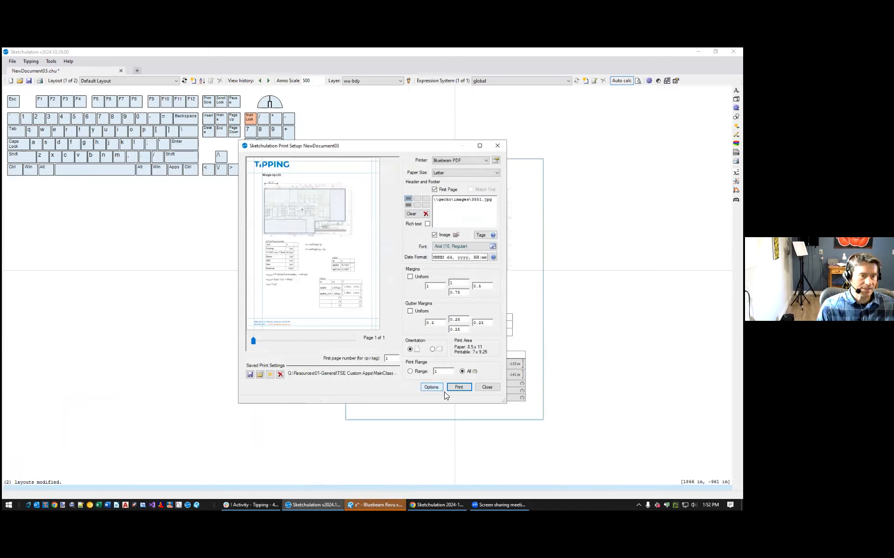
pyautogui.click(432, 388)
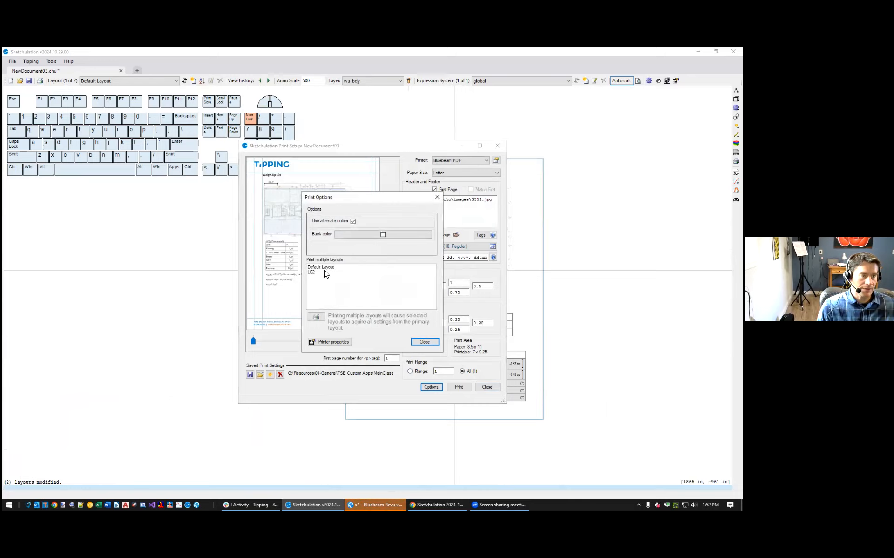
pyautogui.moveTo(317, 268); pyautogui.dragTo(312, 297)
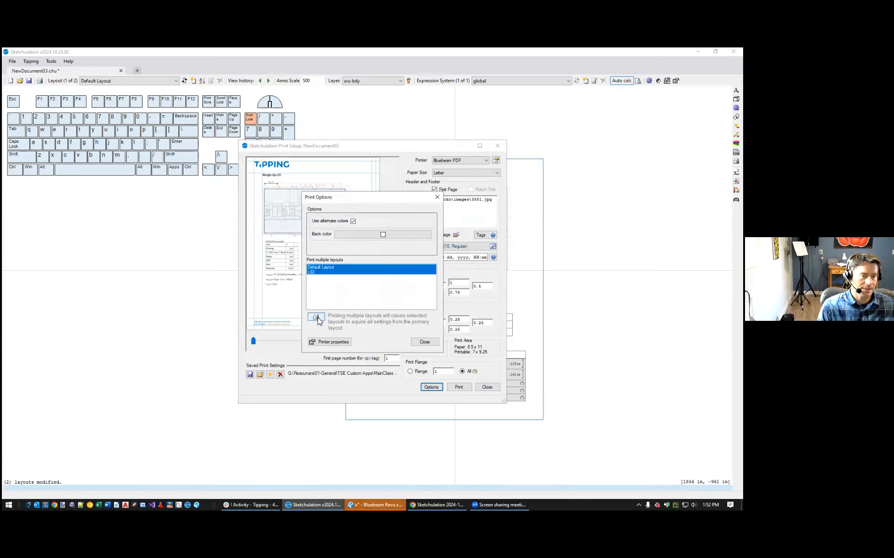
pyautogui.click(317, 319)
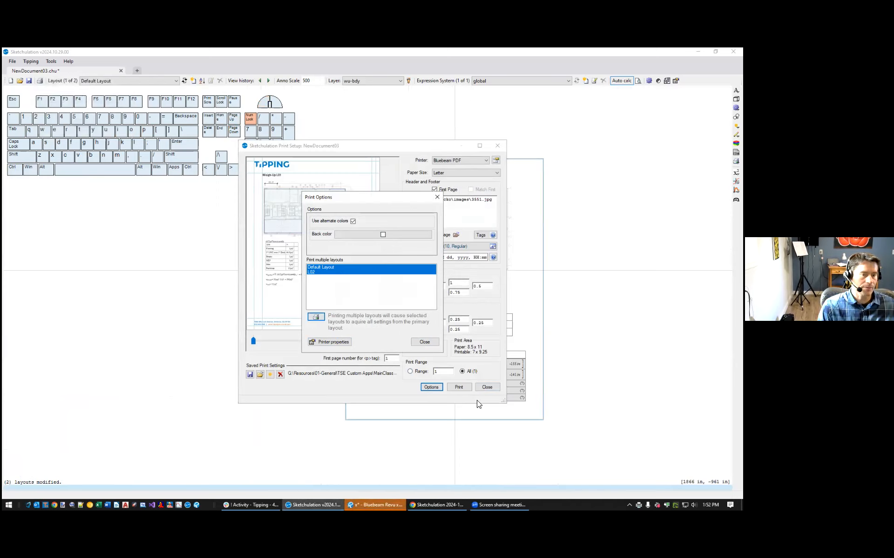
# Close the print options, switch to Bluebeam Revu and save the printout as NewDocument03.pdf on the Desktop
pyautogui.click(424, 342)
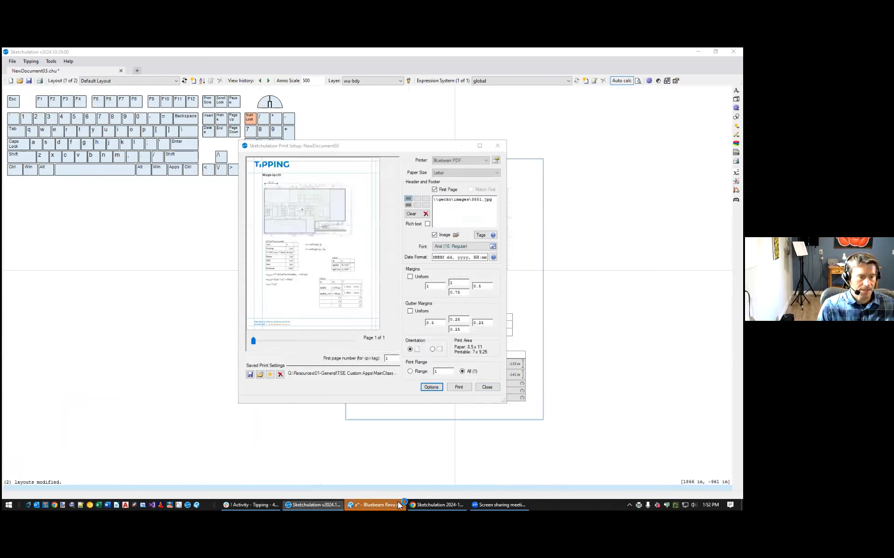
pyautogui.click(383, 505)
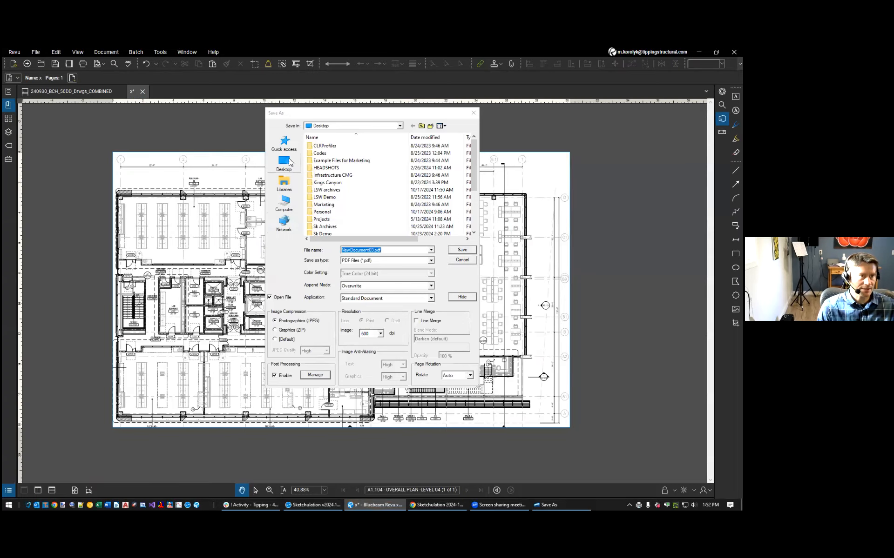
pyautogui.click(463, 251)
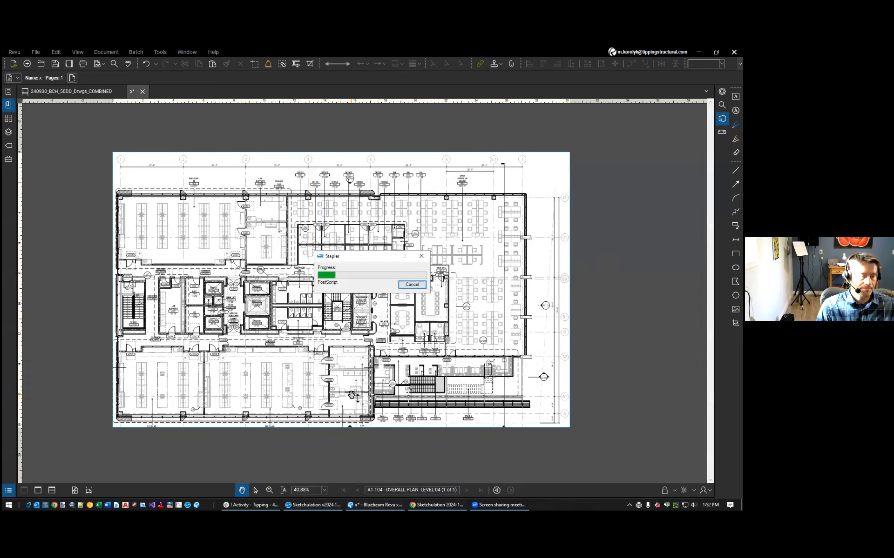
# Review the Weigh-Up L01 and L02 pages of the printed NewDocument03 PDF and close the document
pyautogui.scroll(-2, 386, 375)
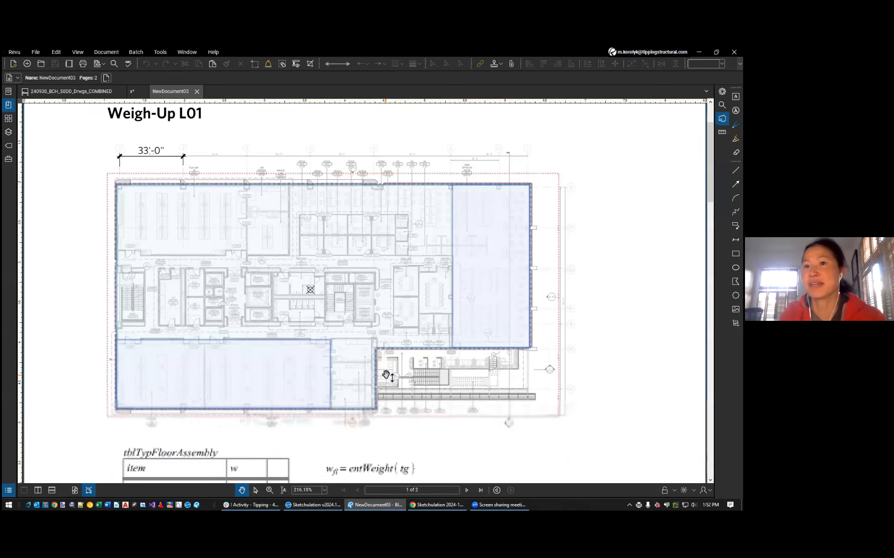
pyautogui.keyDown('ctrl'); pyautogui.scroll(-3, 385, 375); pyautogui.keyUp('ctrl')
pyautogui.moveTo(385, 375); pyautogui.dragTo(369, 303)
pyautogui.keyDown('ctrl'); pyautogui.scroll(-1, 368, 310); pyautogui.keyUp('ctrl')
pyautogui.keyDown('ctrl'); pyautogui.scroll(-1, 369, 311); pyautogui.keyUp('ctrl')
pyautogui.scroll(-6, 378, 338)
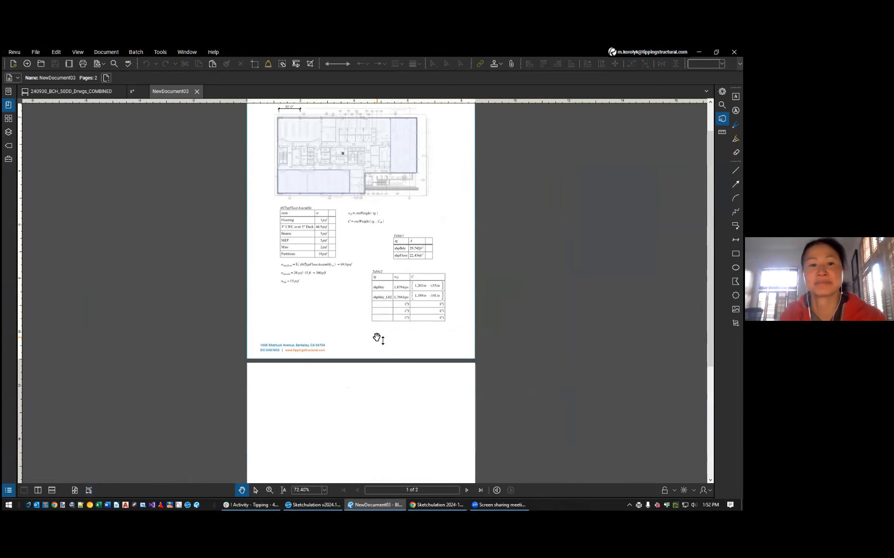
pyautogui.scroll(5, 420, 373)
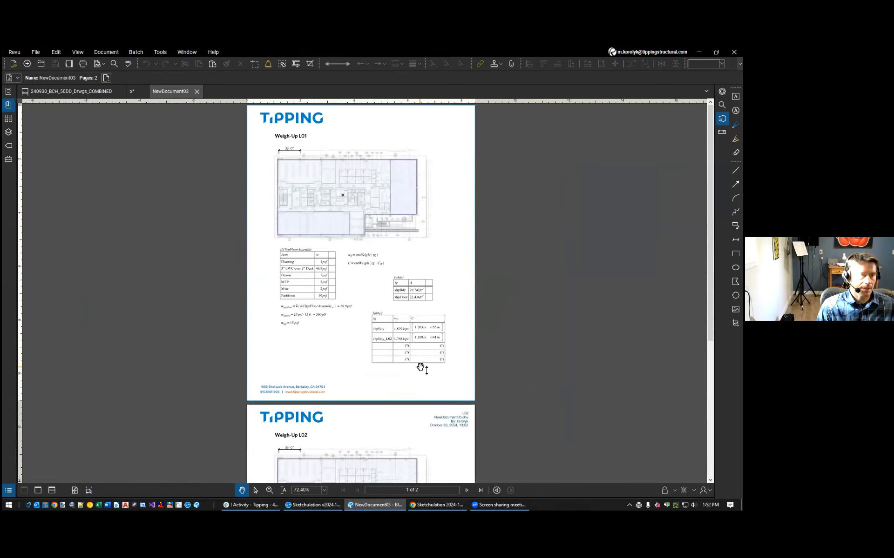
pyautogui.keyDown('ctrl'); pyautogui.scroll(1, 389, 310); pyautogui.keyUp('ctrl')
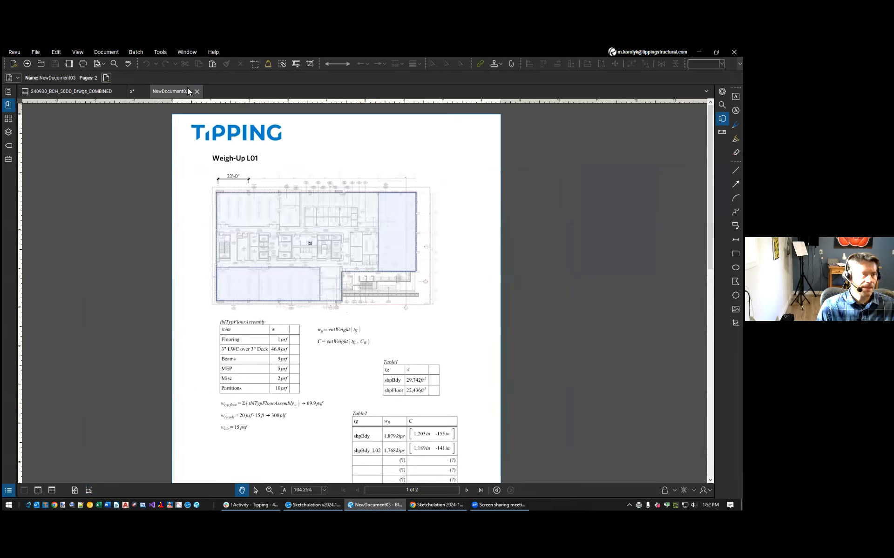
pyautogui.click(197, 91)
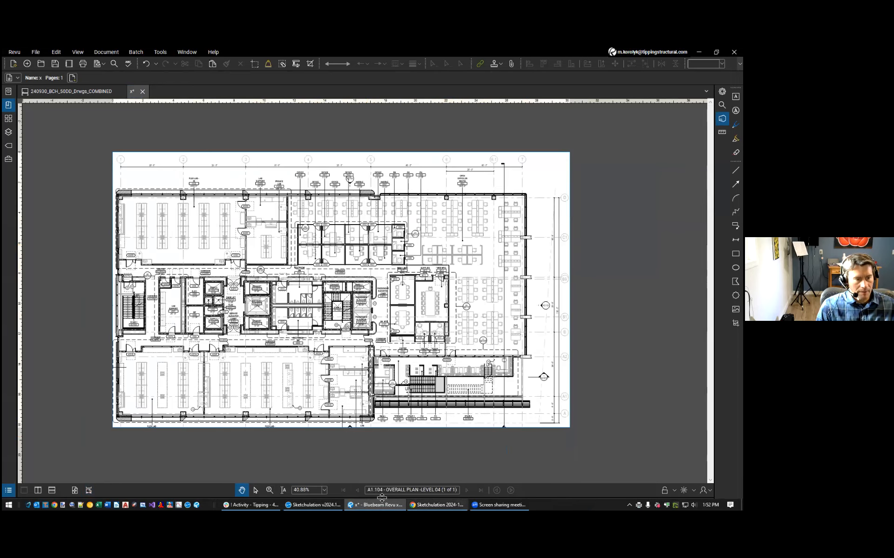
# Switch back to Sketchulation and close the print setup dialog
pyautogui.click(321, 500)
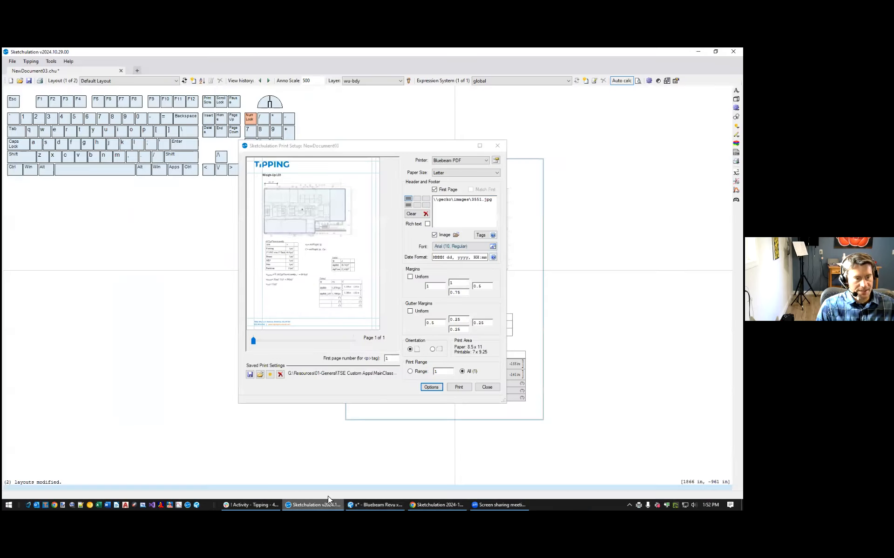
pyautogui.click(484, 387)
pyautogui.moveTo(566, 335); pyautogui.dragTo(431, 363, button='middle')
pyautogui.scroll(2, 461, 303)
pyautogui.scroll(-2, 461, 303)
pyautogui.moveTo(461, 304); pyautogui.dragTo(594, 305, button='middle')
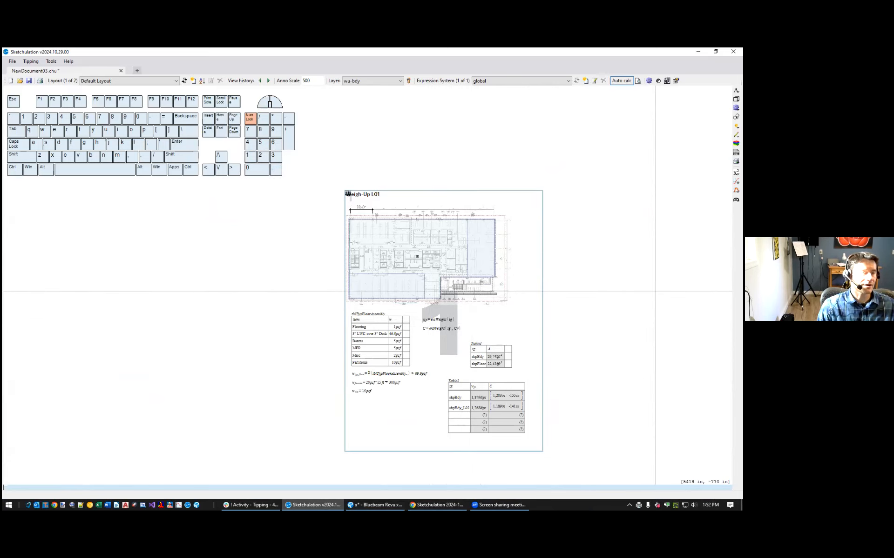
# Insert the math expressions x=5 and y=x^3-> one below the other in the empty area beside the Weigh-Up L01 page
pyautogui.moveTo(655, 291); pyautogui.dragTo(543, 309, button='middle')
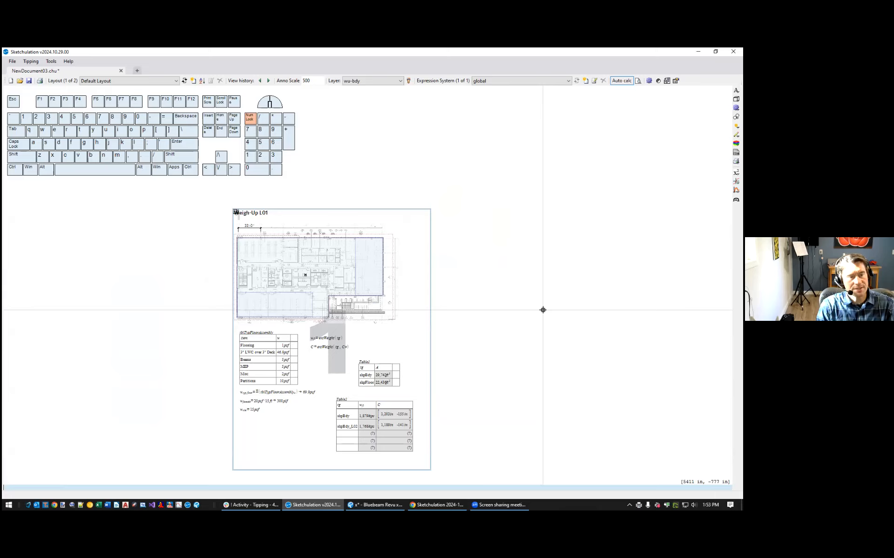
pyautogui.moveTo(542, 310); pyautogui.dragTo(510, 303, button='middle')
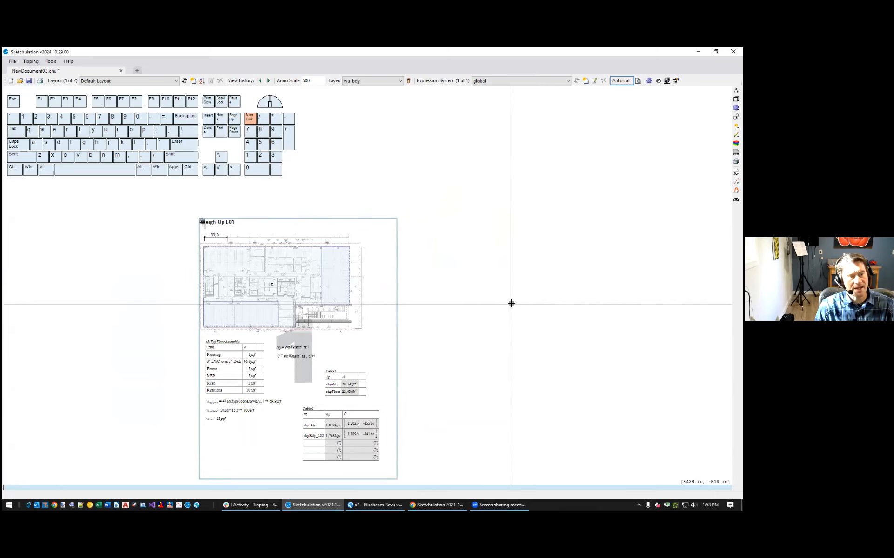
pyautogui.scroll(2, 368, 334)
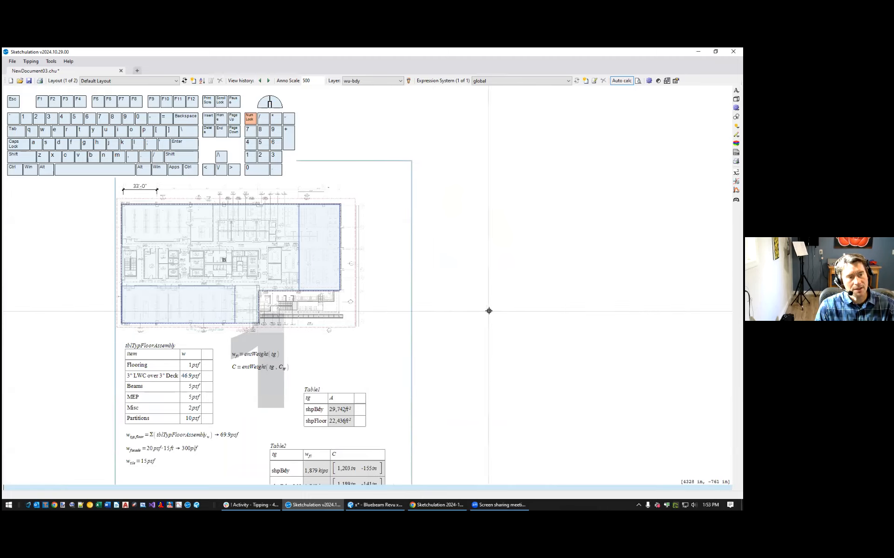
pyautogui.moveTo(549, 315); pyautogui.dragTo(512, 352, button='middle')
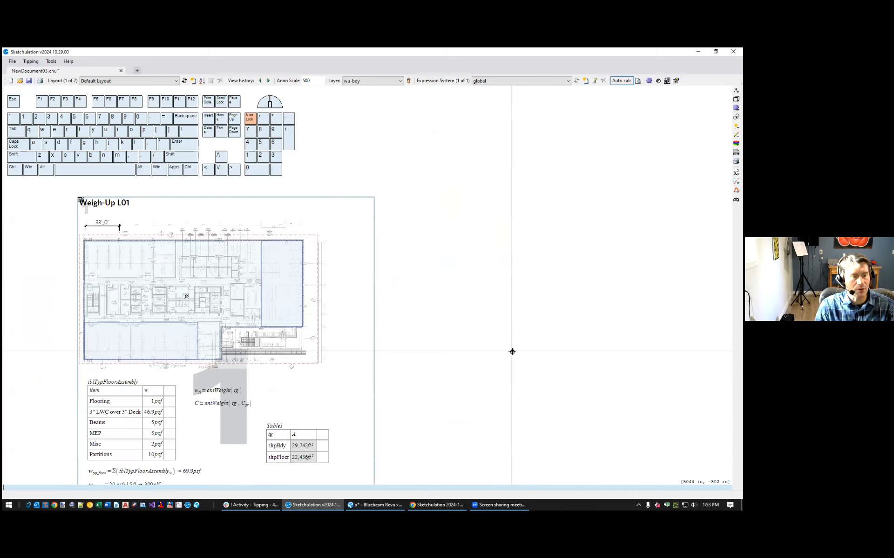
pyautogui.moveTo(512, 351); pyautogui.dragTo(412, 347, button='middle')
pyautogui.scroll(2, 403, 328)
pyautogui.write('xt')
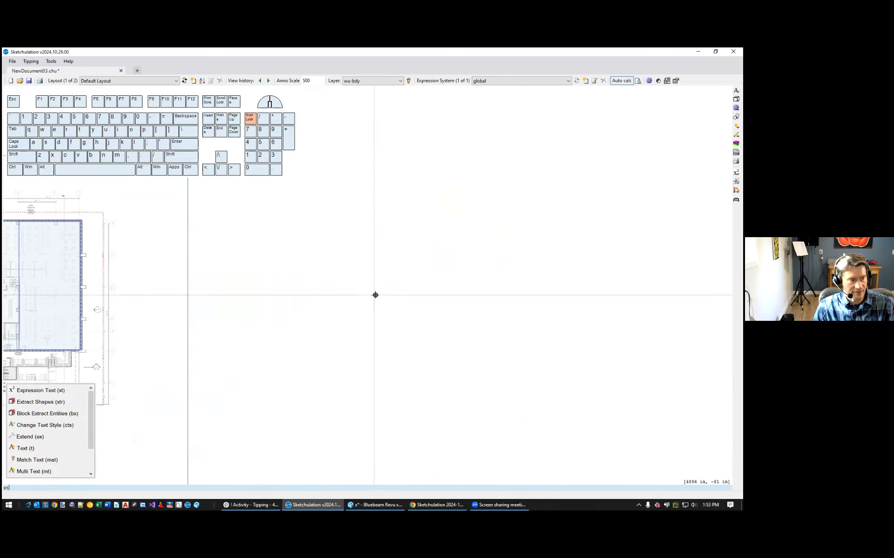
pyautogui.press('Return')
pyautogui.write('x = ')
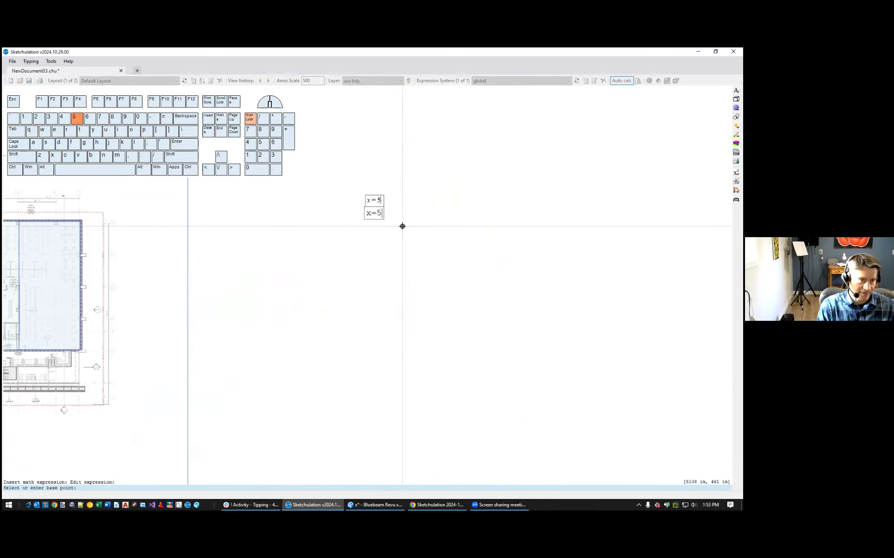
pyautogui.write('5')
pyautogui.press('Return')
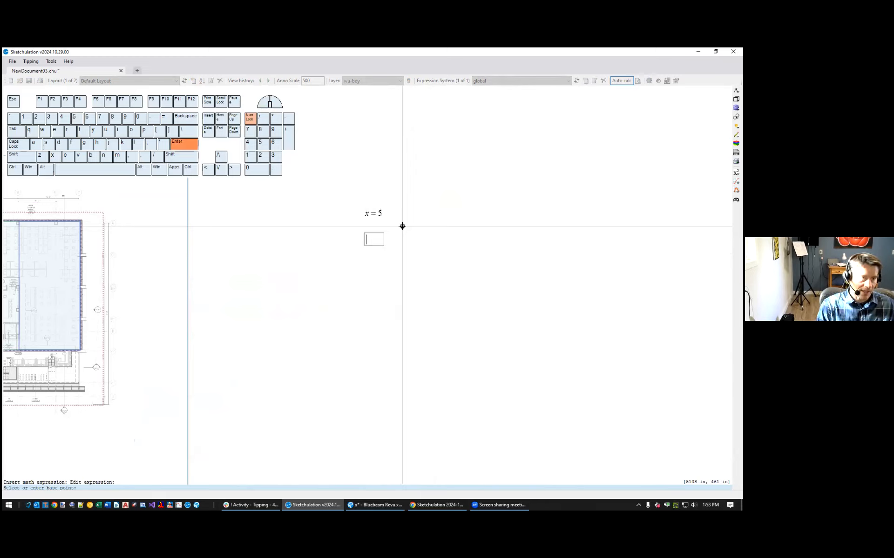
pyautogui.write('=x^3->')
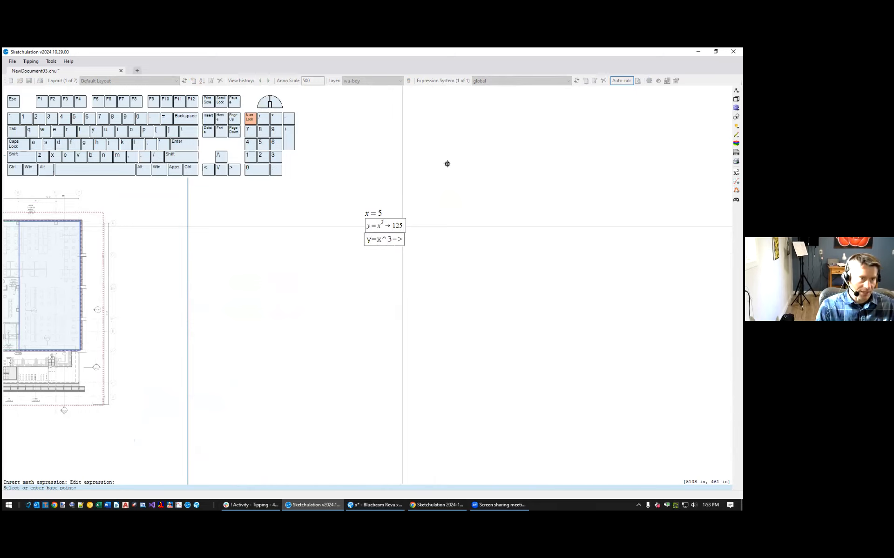
pyautogui.press('Escape')
pyautogui.scroll(2, 397, 189)
pyautogui.click(397, 189)
pyautogui.click(347, 331)
pyautogui.write('sp')
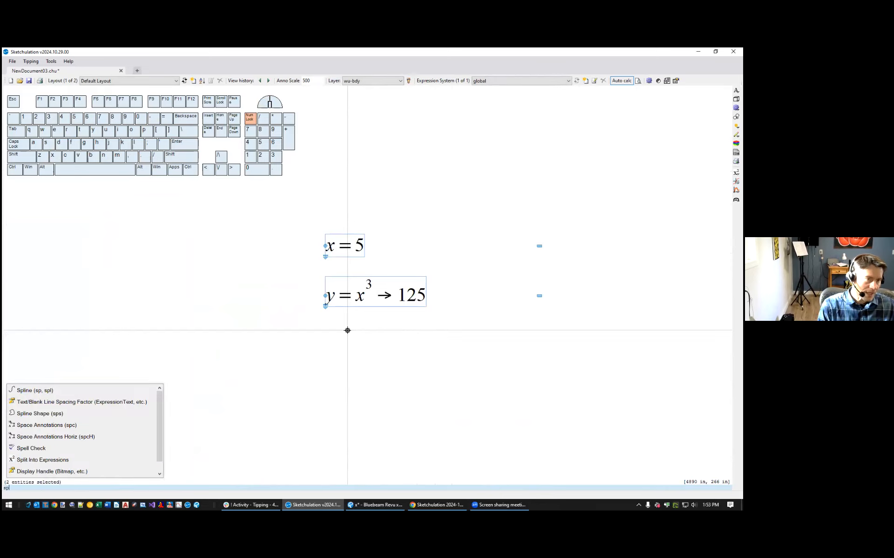
pyautogui.press('Escape')
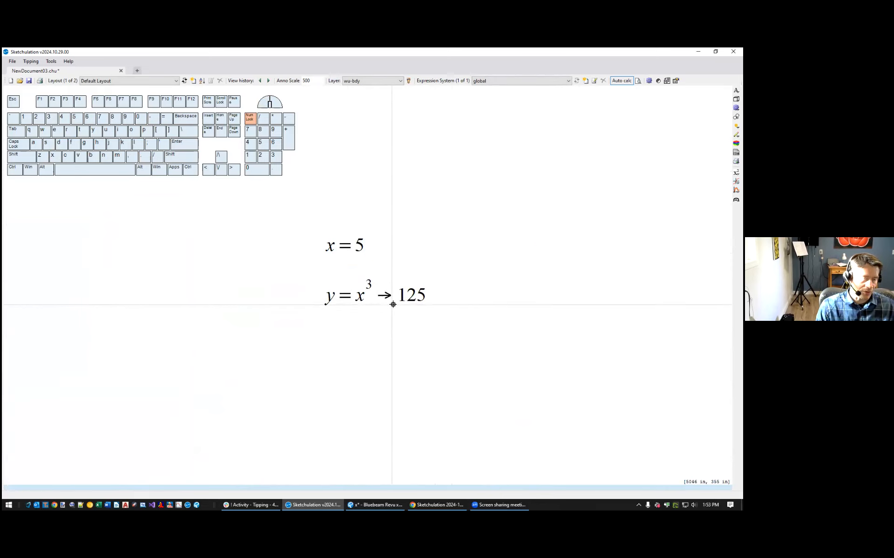
pyautogui.scroll(-1, 389, 302)
pyautogui.click(369, 296)
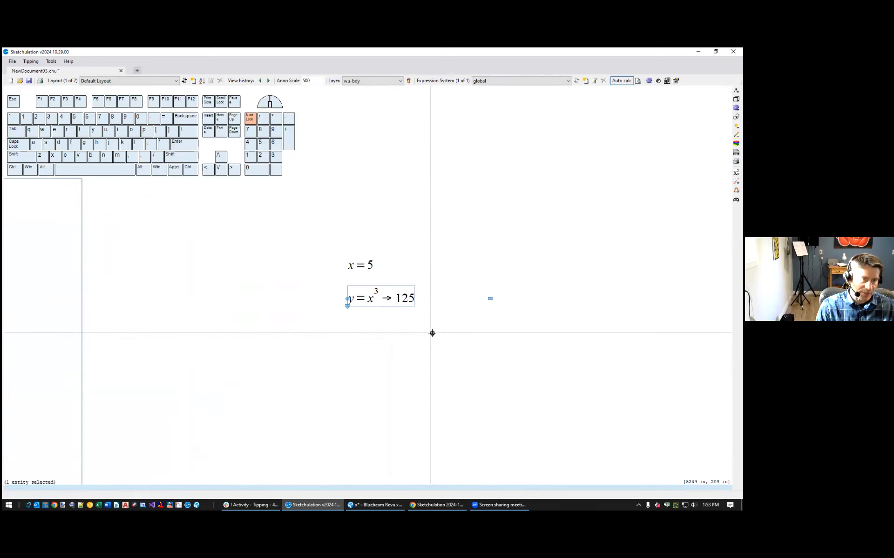
pyautogui.scroll(2, 440, 326)
pyautogui.moveTo(569, 372); pyautogui.dragTo(504, 395, button='middle')
pyautogui.press('Escape')
# Insert a second math expression x=6 beside the x=5 expression to give x a conflicting definition
pyautogui.moveTo(451, 324); pyautogui.dragTo(445, 332, button='middle')
pyautogui.write('x')
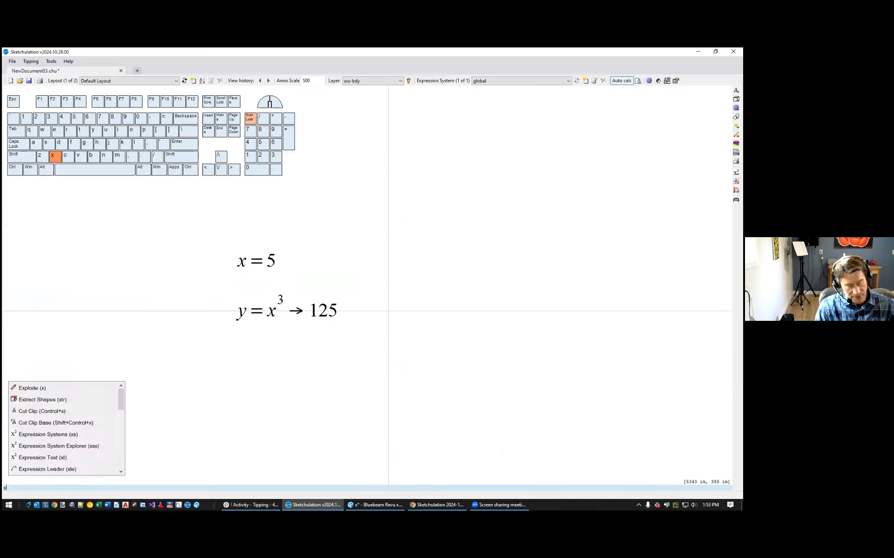
pyautogui.write('yt')
pyautogui.press('Return')
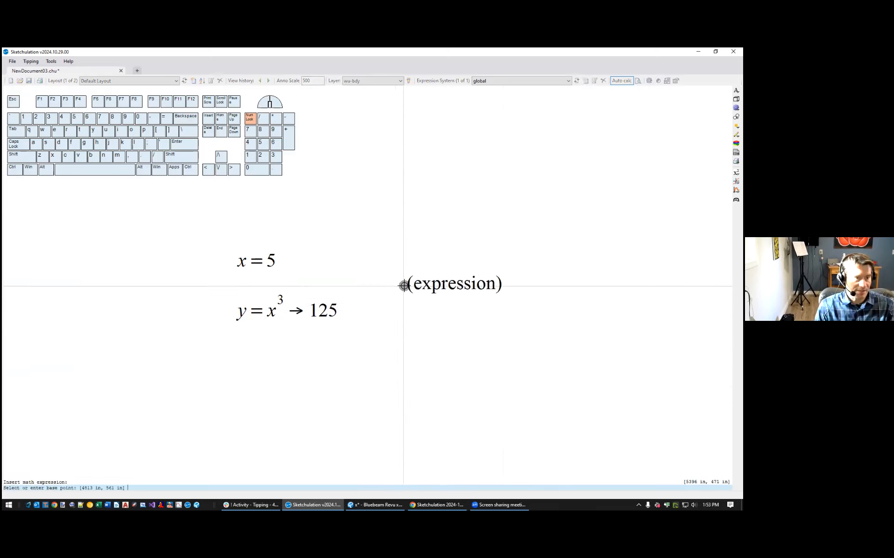
pyautogui.write('x=')
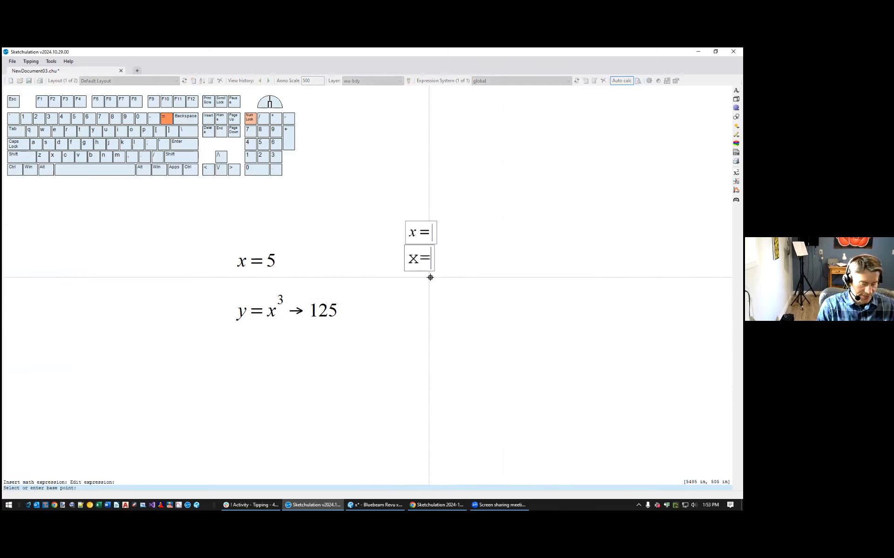
pyautogui.write('6')
pyautogui.press('Return')
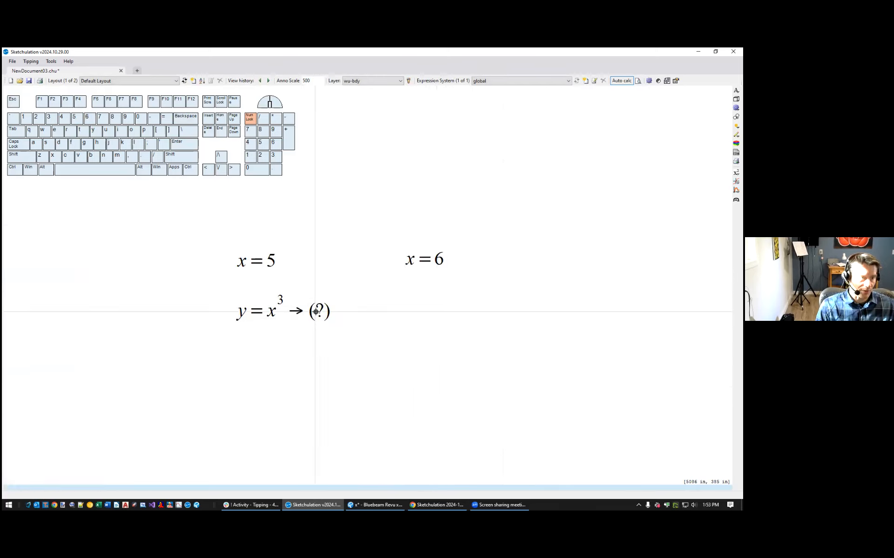
# Inspect symbol x in the Expression System Explorer, checking its assigning expressions and dependents, and close the explorer
pyautogui.moveTo(317, 311)
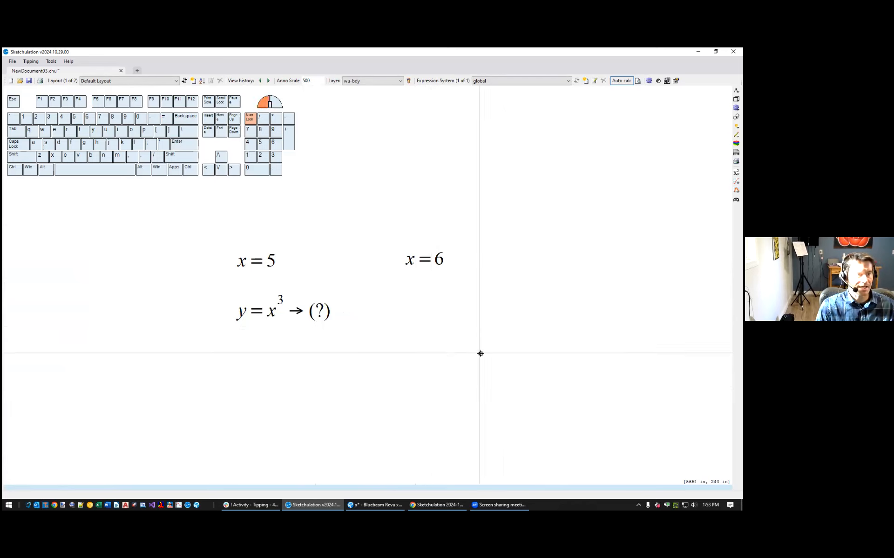
pyautogui.click(637, 81)
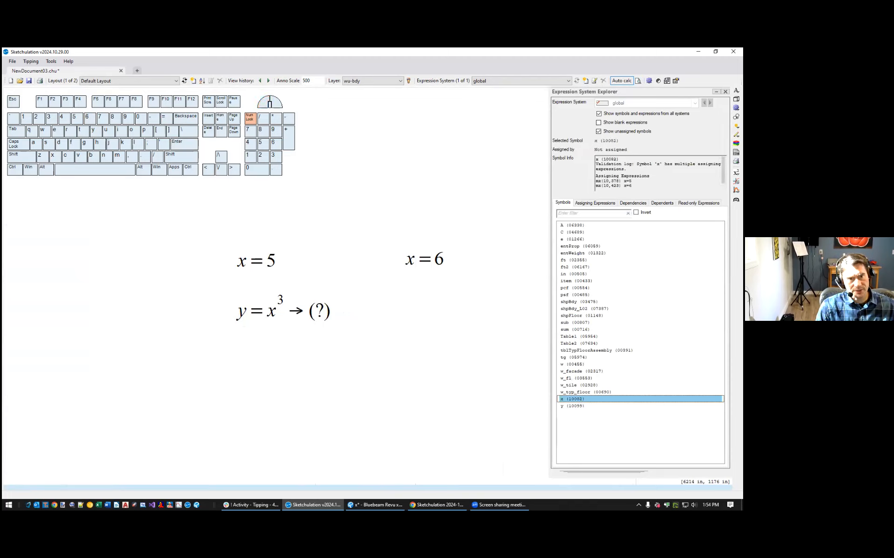
pyautogui.click(595, 203)
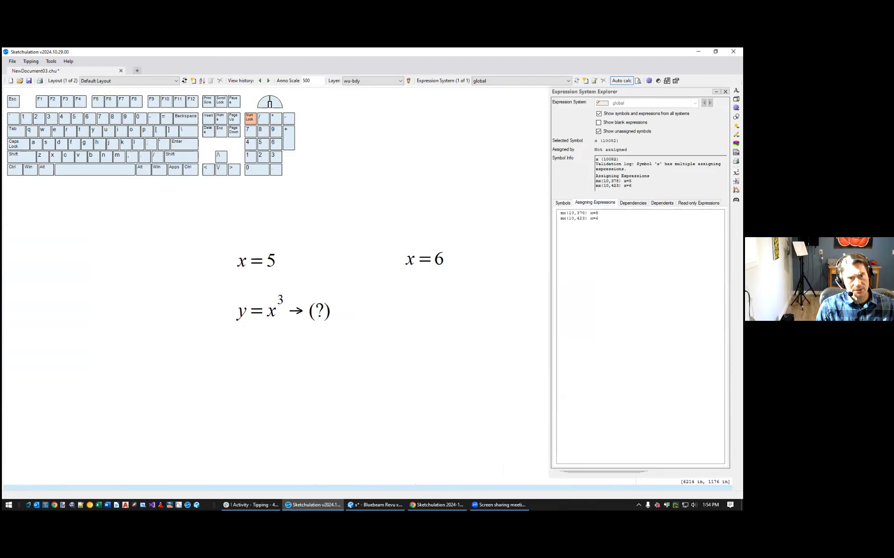
pyautogui.click(598, 213)
pyautogui.click(600, 219)
pyautogui.click(600, 213)
pyautogui.click(601, 219)
pyautogui.click(632, 203)
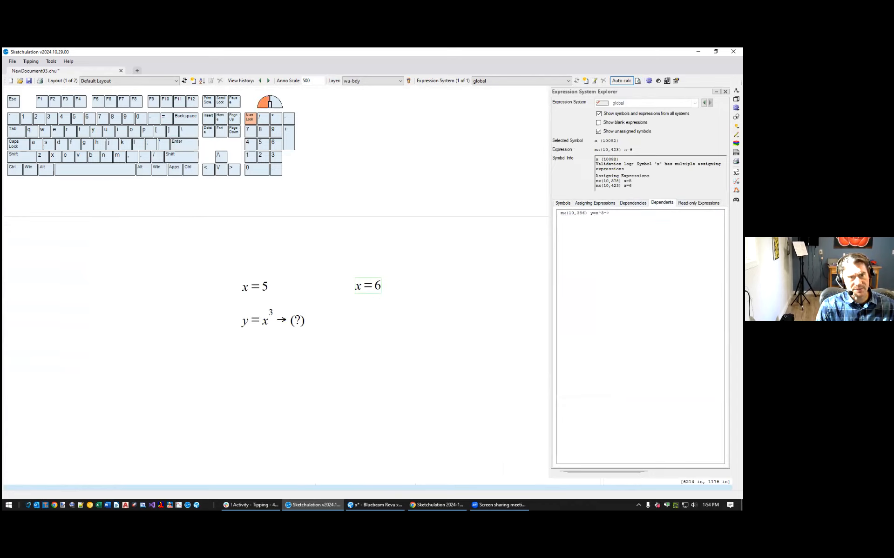
pyautogui.click(563, 203)
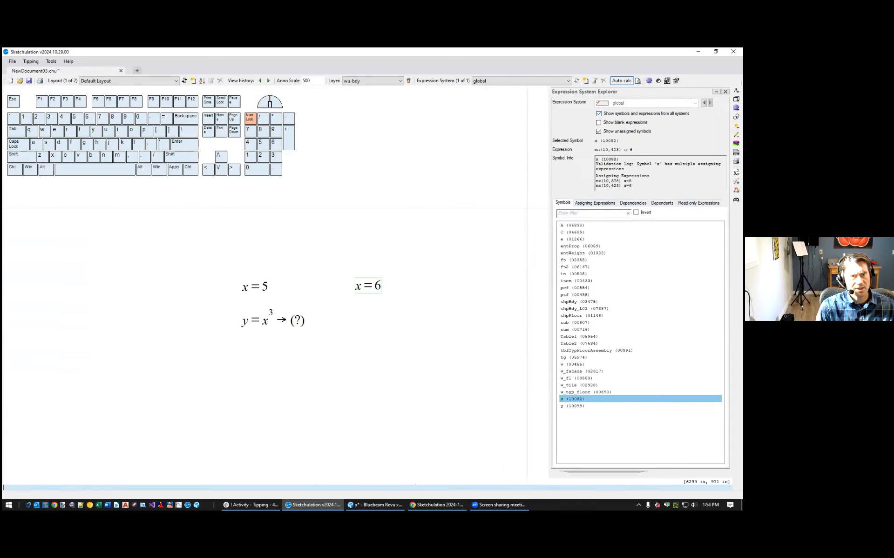
pyautogui.click(725, 92)
pyautogui.press('Escape')
# Move the y = x^3 expression down to sit below the x = 6 expression
pyautogui.scroll(-2, 274, 322)
pyautogui.click(274, 322)
pyautogui.moveTo(253, 322); pyautogui.dragTo(328, 378)
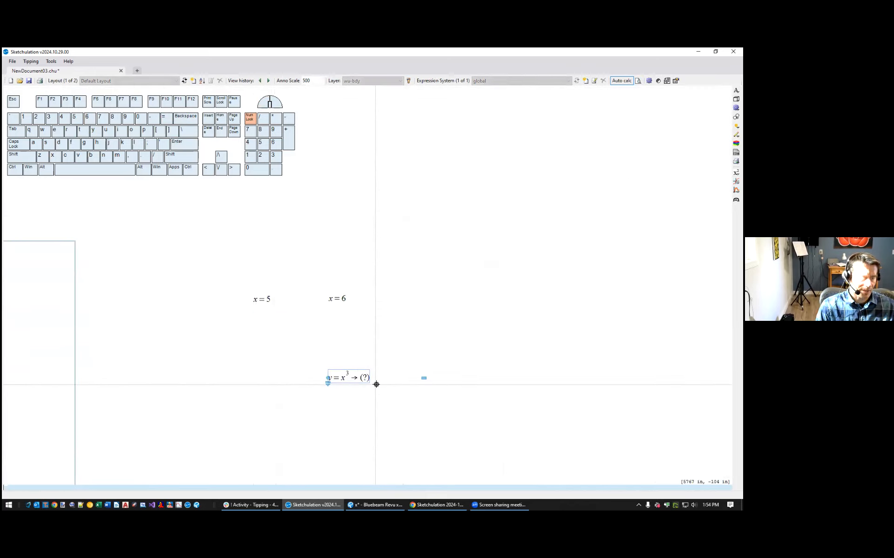
# Turn on Show Dependencies for the y = x^3 expression
pyautogui.write('dep')
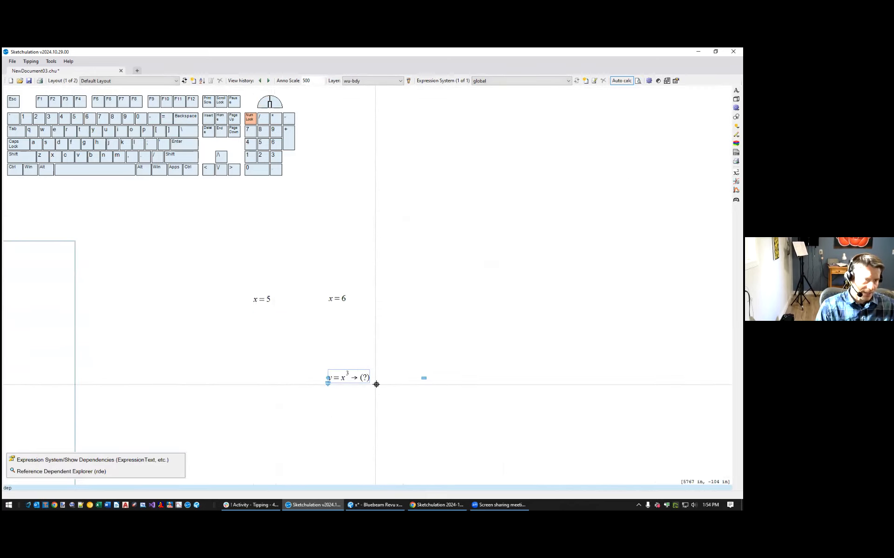
pyautogui.click(155, 461)
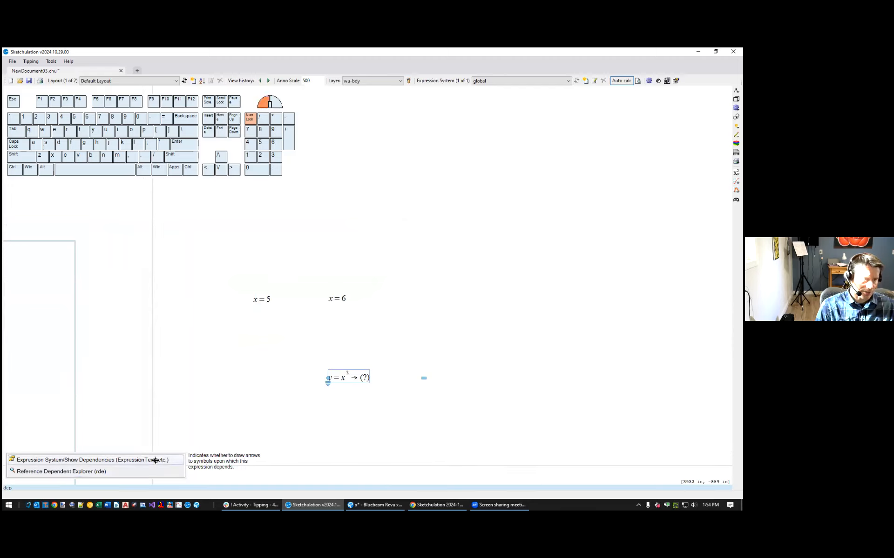
pyautogui.scroll(2, 371, 379)
pyautogui.scroll(-1, 331, 367)
pyautogui.moveTo(331, 368); pyautogui.dragTo(375, 393, button='middle')
# Cut the conflicting x = 6 expression to the clipboard
pyautogui.press('Escape')
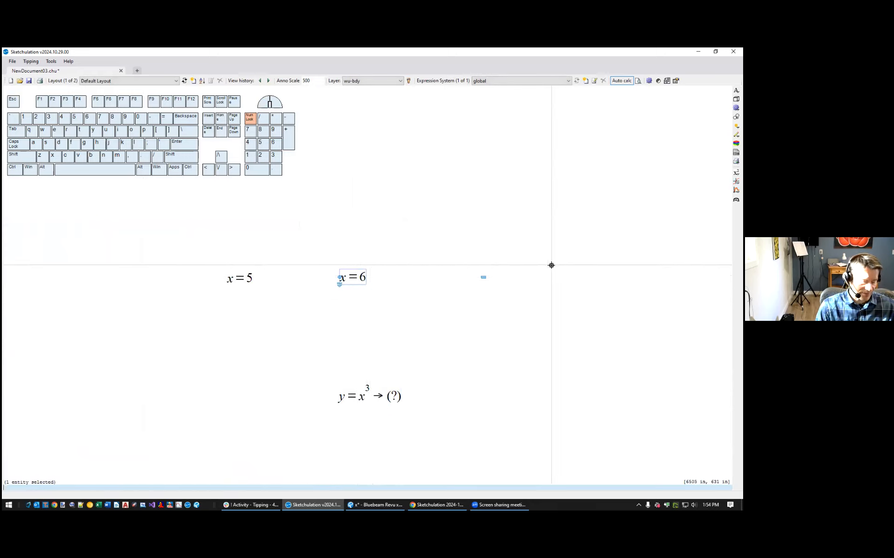
pyautogui.moveTo(553, 266); pyautogui.dragTo(594, 277, button='middle')
pyautogui.hotkey('ctrl', 'x')
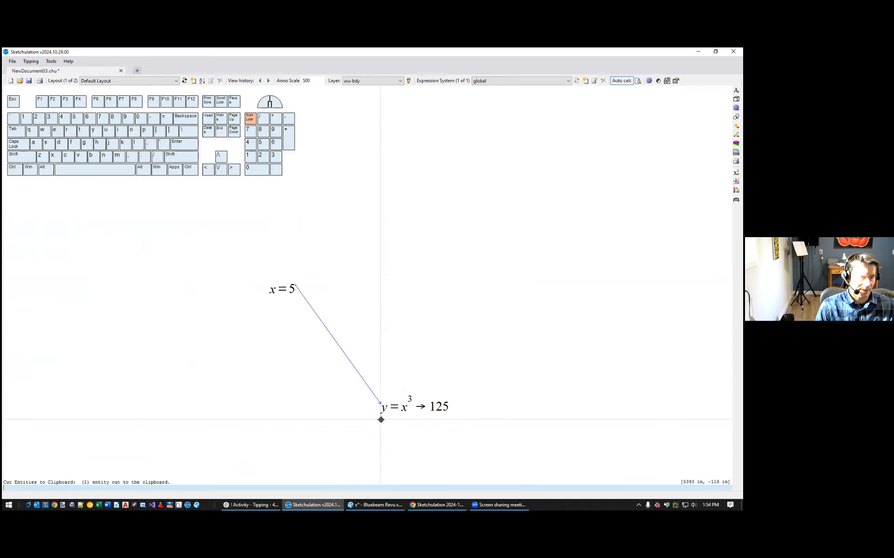
# Examine the dependency arrow at the y = x^3 expression and follow it back to its source expression
pyautogui.scroll(2, 294, 301)
pyautogui.moveTo(431, 395); pyautogui.dragTo(417, 287, button='middle')
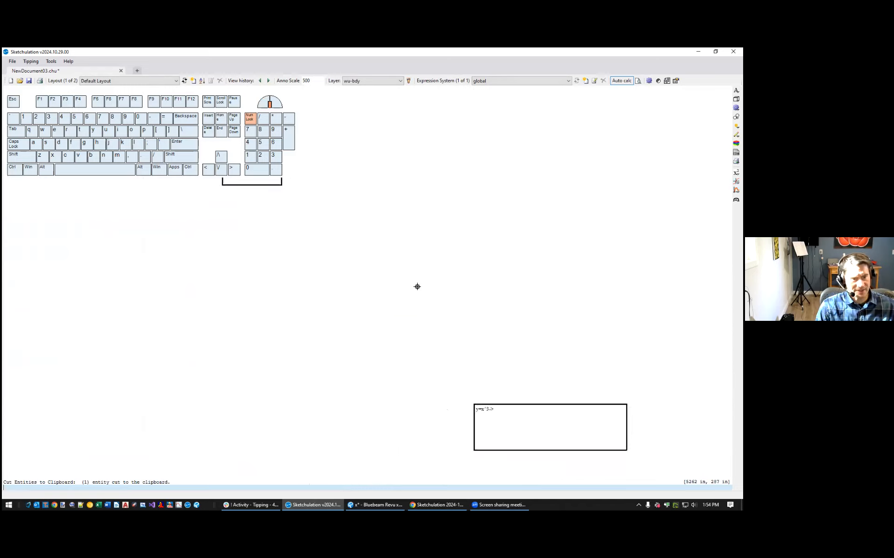
pyautogui.scroll(-1, 417, 287)
pyautogui.click(478, 379)
pyautogui.scroll(-1, 571, 357)
pyautogui.scroll(4, 504, 365)
pyautogui.moveTo(451, 397); pyautogui.dragTo(251, 370, button='middle')
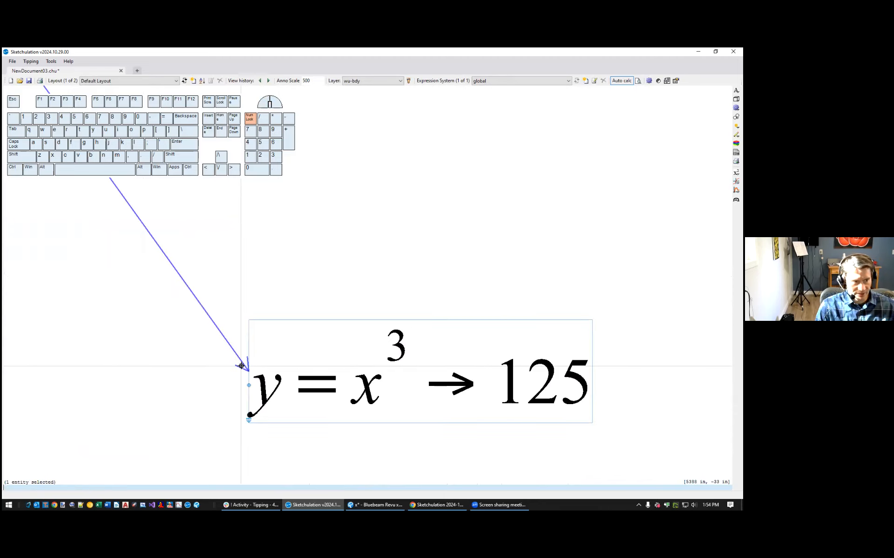
pyautogui.click(228, 341)
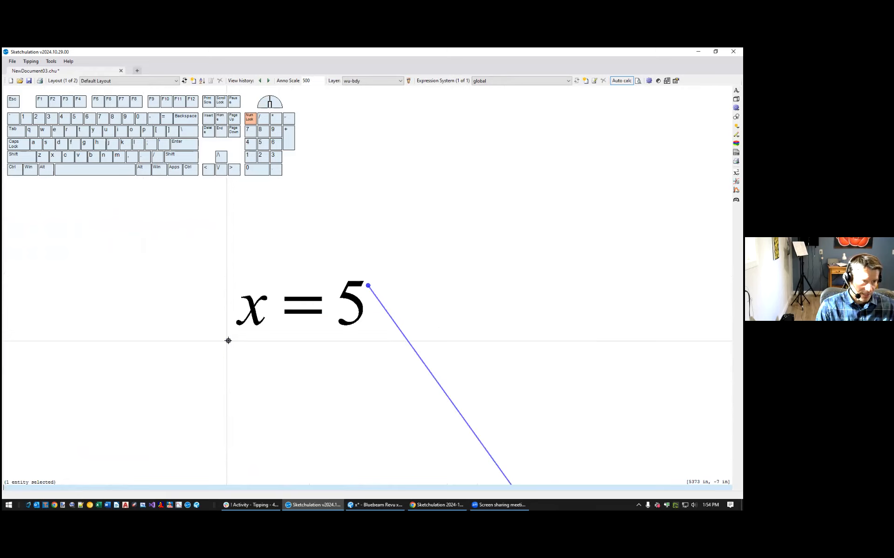
# Follow the dependency arrow from the x = 5 expression to the y = x^3 expression and view both ends together
pyautogui.click(405, 338)
pyautogui.doubleClick(405, 387)
pyautogui.scroll(-1, 403, 387)
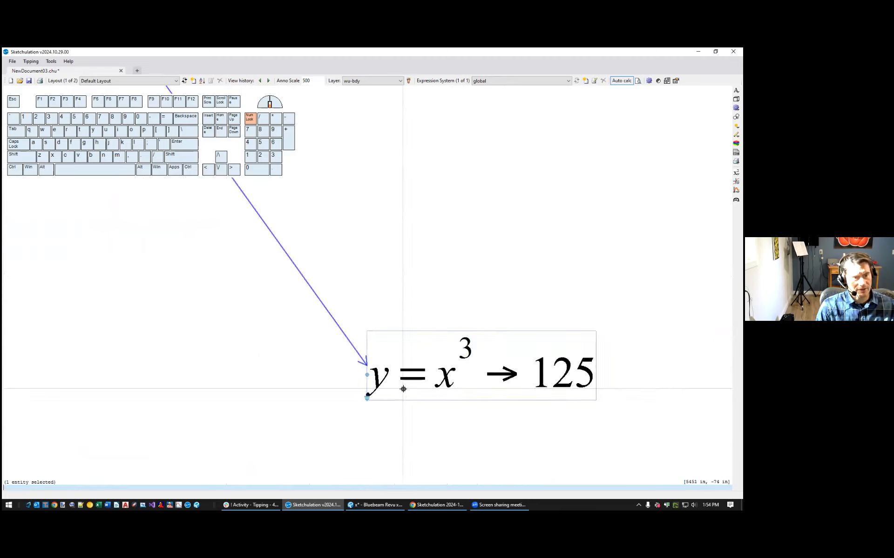
pyautogui.moveTo(402, 387); pyautogui.dragTo(337, 395, button='middle')
pyautogui.press('Escape')
pyautogui.scroll(-1, 418, 322)
pyautogui.moveTo(418, 322); pyautogui.dragTo(431, 387, button='middle')
pyautogui.scroll(-2, 431, 387)
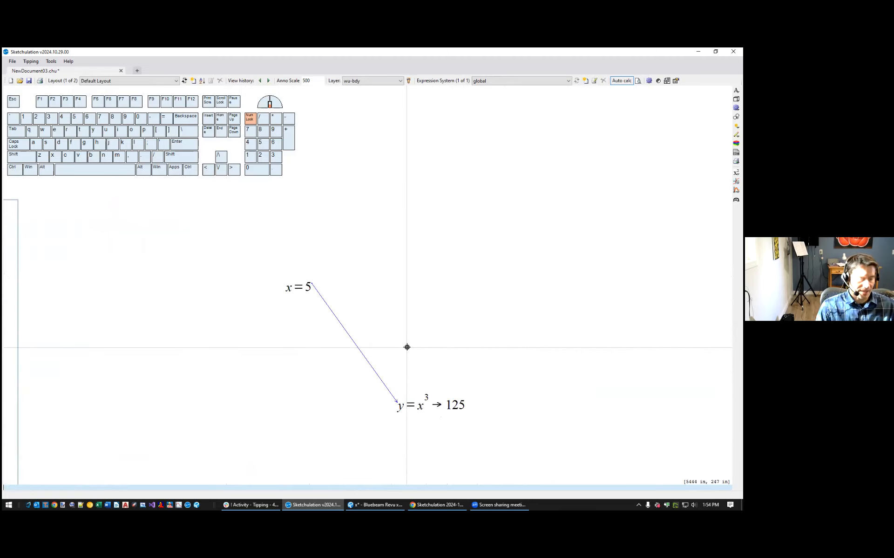
# Turn off Show Dependencies for the y = x^3 expression
pyautogui.click(435, 403)
pyautogui.write('dep')
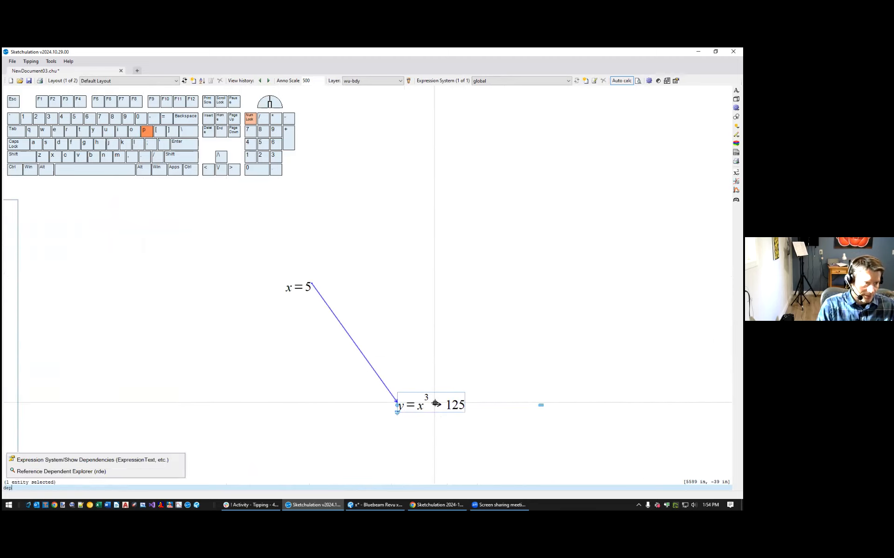
pyautogui.press('Return')
pyautogui.press('Return')
pyautogui.press('Escape')
# Paste the x = 6 expression beside x = 5 and move the y = x^3 expression directly below x = 5
pyautogui.hotkey('ctrl', 'v')
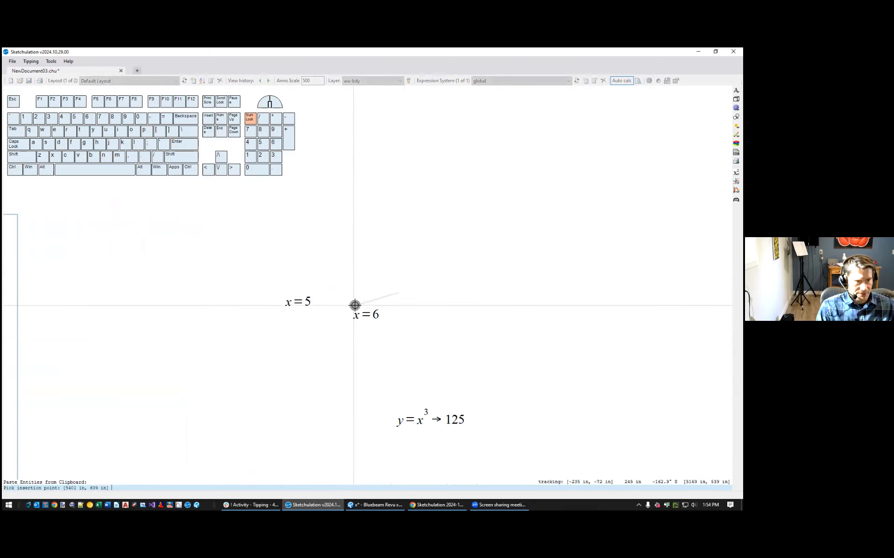
pyautogui.click(356, 294)
pyautogui.click(399, 421)
pyautogui.click(396, 426)
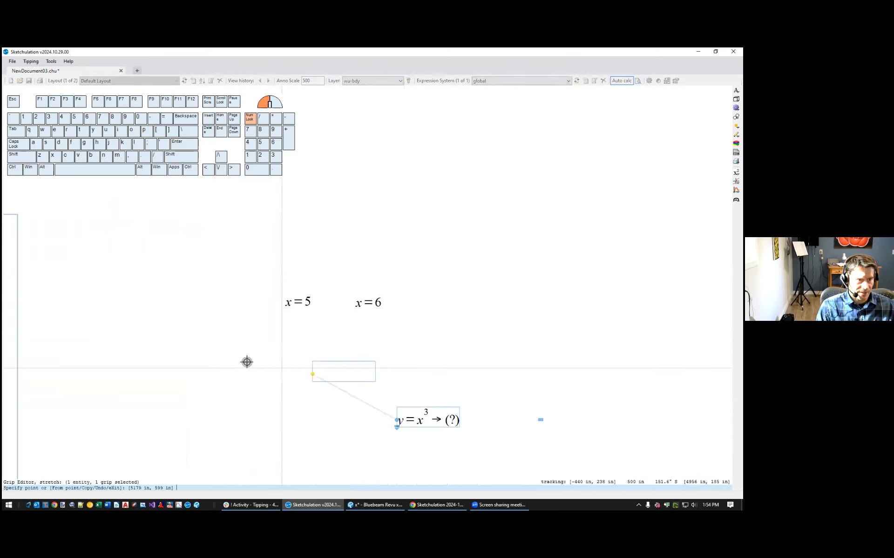
pyautogui.click(275, 357)
pyautogui.scroll(2, 309, 359)
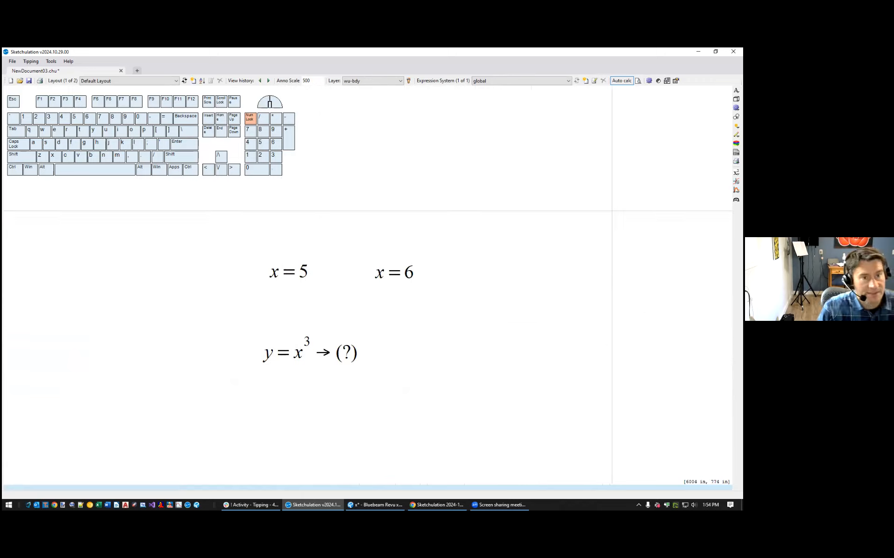
# Create a new expression system named xs001 and change the x = 6 expression to that system
pyautogui.click(586, 81)
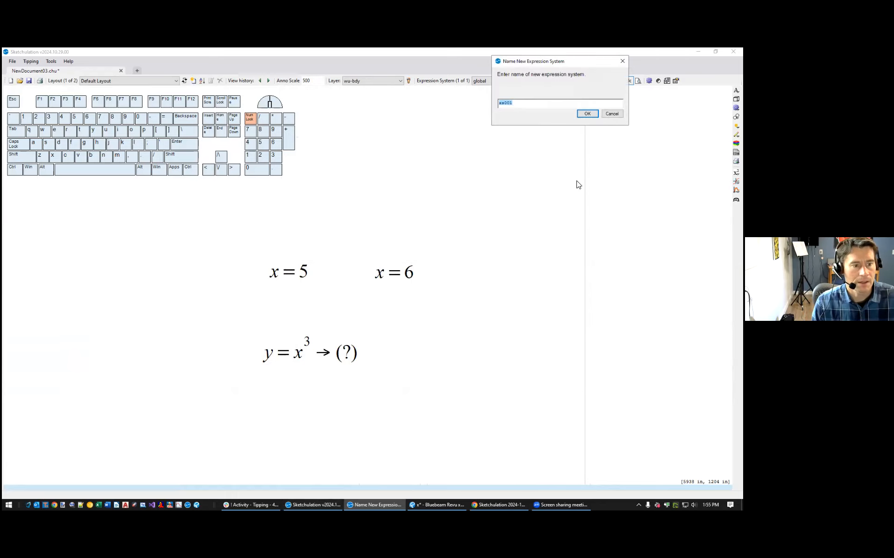
pyautogui.click(586, 114)
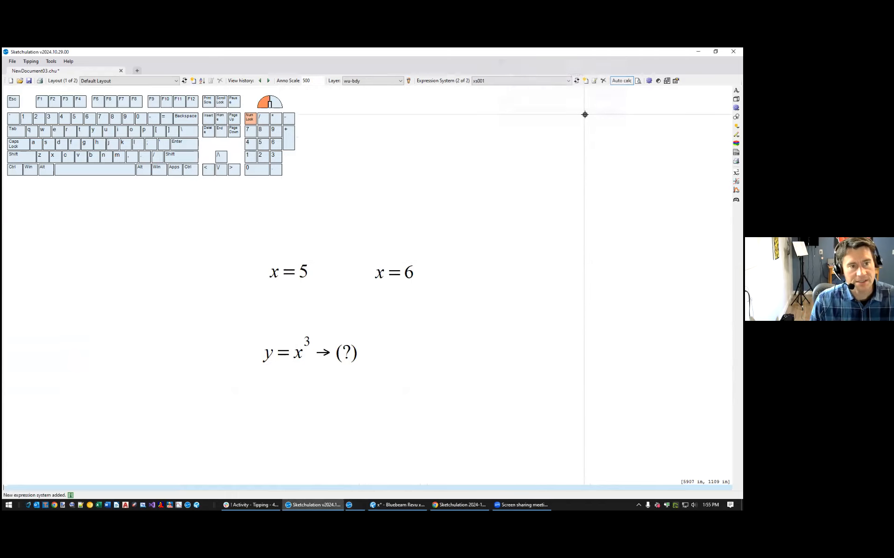
pyautogui.moveTo(568, 317)
pyautogui.mouseDown(button='middle')
pyautogui.moveTo(535, 313)
pyautogui.moveTo(499, 345)
pyautogui.mouseUp(button='middle')
pyautogui.click(328, 303)
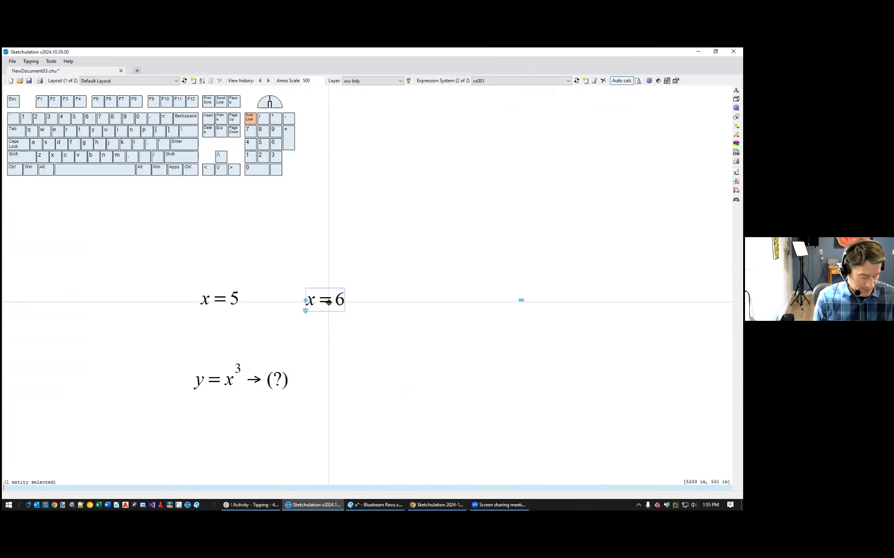
pyautogui.write('cxs')
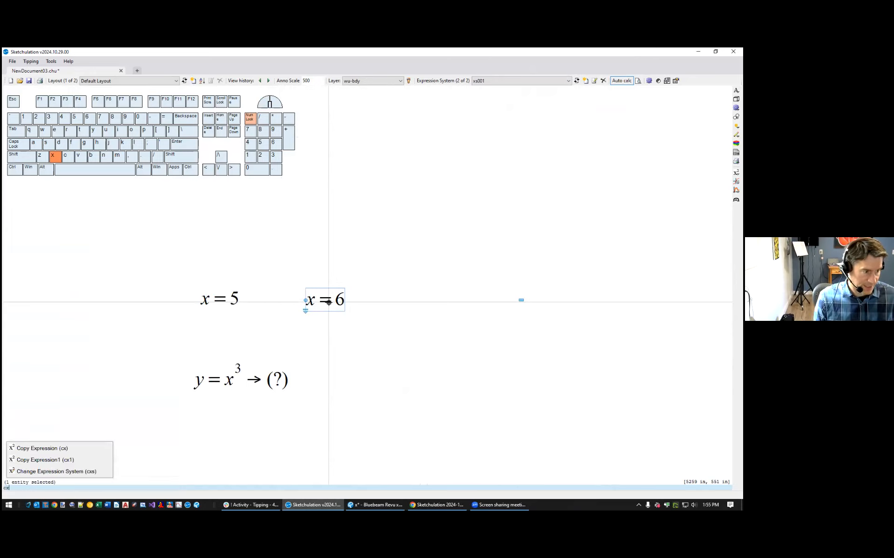
pyautogui.click(107, 473)
pyautogui.click(46, 475)
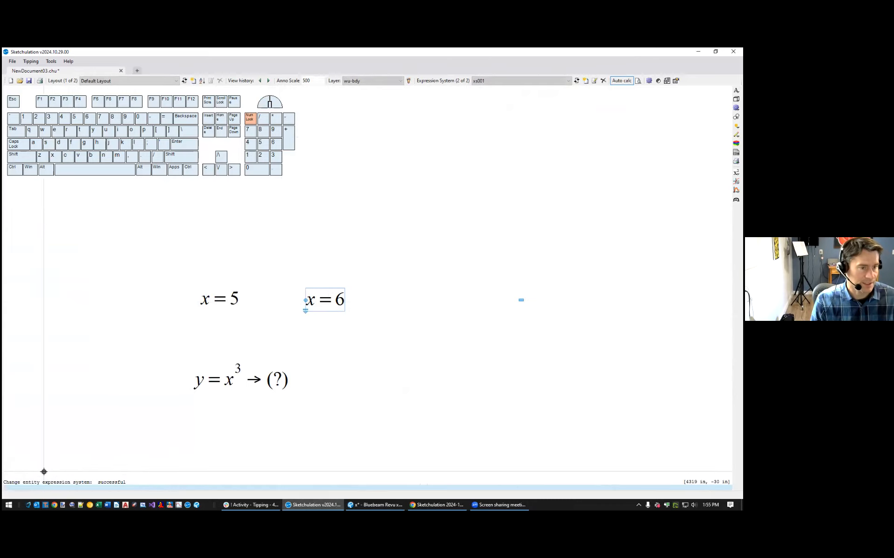
# Move the x = 5 and y = x^3 expressions together to the left, farther away from x = 6
pyautogui.click(263, 378)
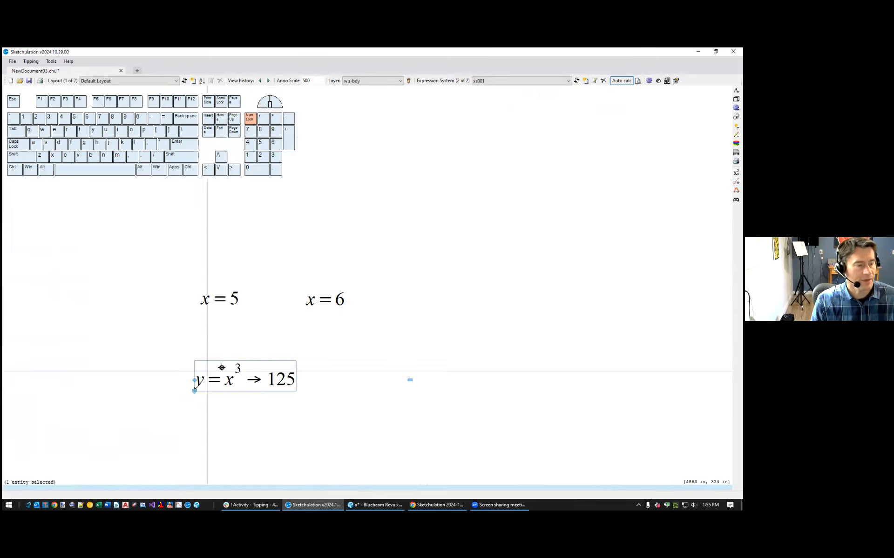
pyautogui.moveTo(212, 404); pyautogui.dragTo(117, 297)
pyautogui.press('Escape')
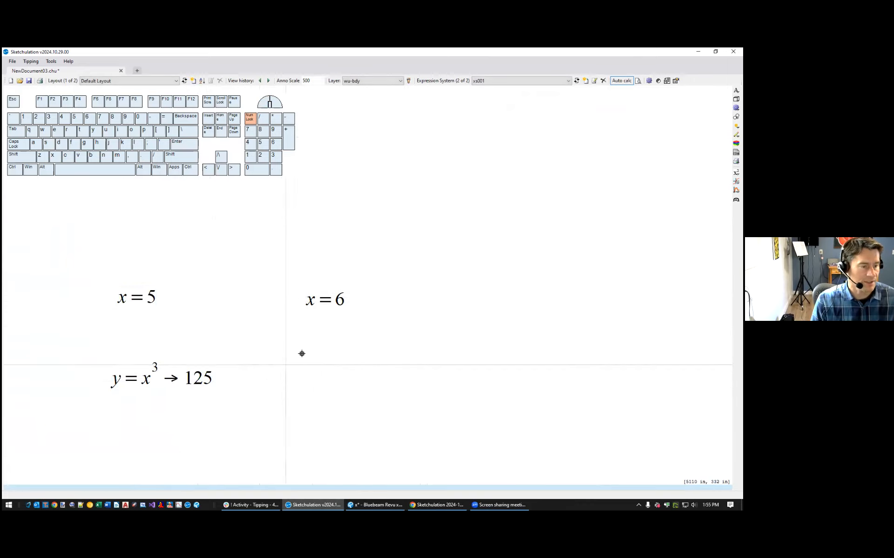
# Insert the expression y-> below x = 6 in the xs001 expression system
pyautogui.click(326, 298)
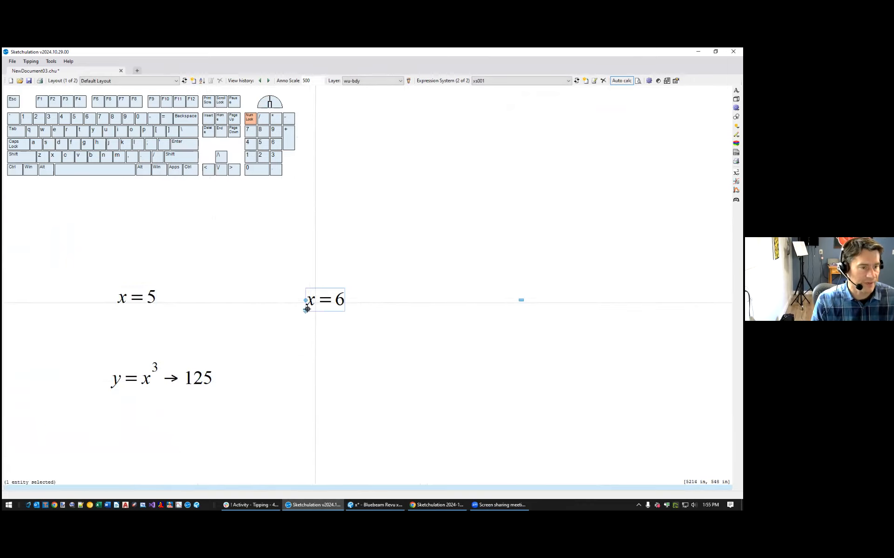
pyautogui.write('xt')
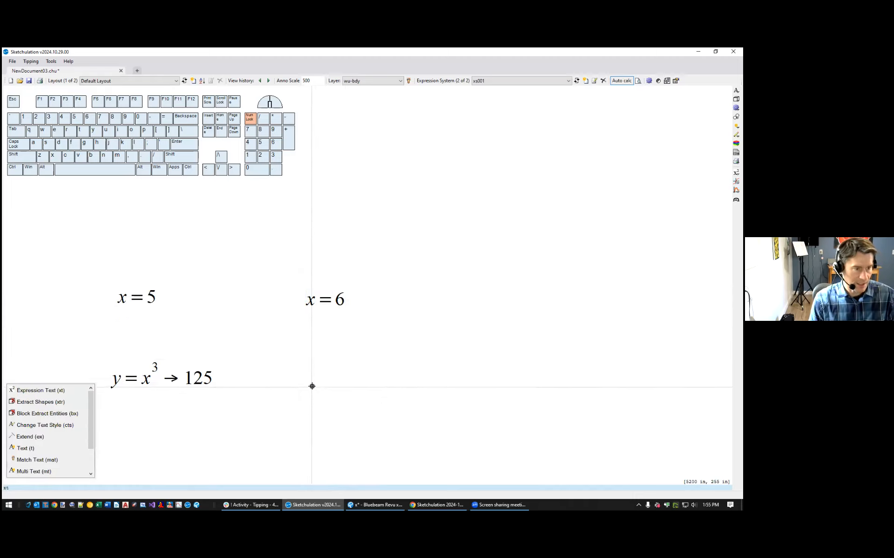
pyautogui.press('Return')
pyautogui.click(305, 382)
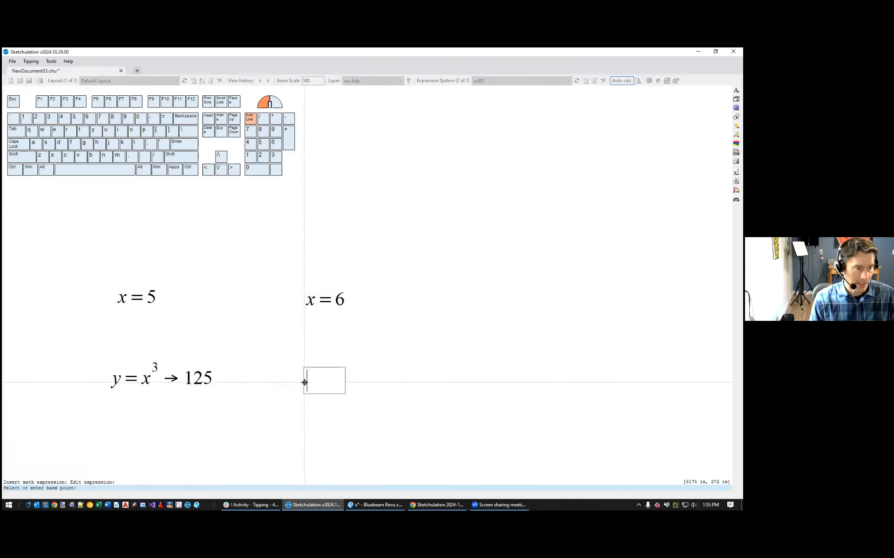
pyautogui.write('y->')
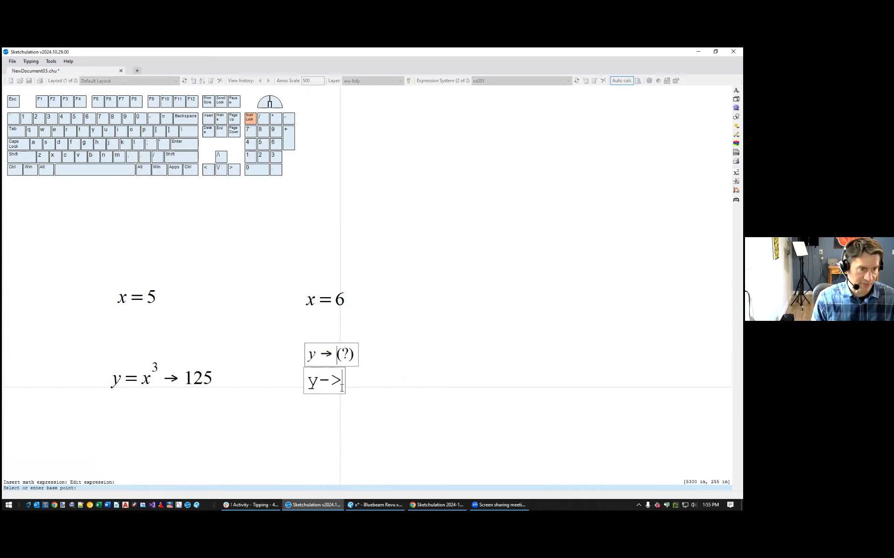
pyautogui.press('Return')
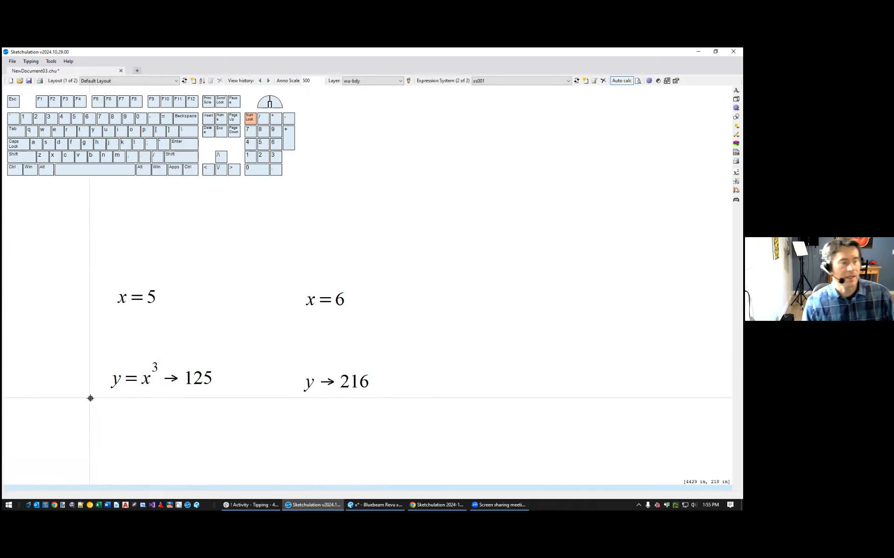
# Compare the x and y expressions in the global system with those in the xs001 system
pyautogui.click(325, 302)
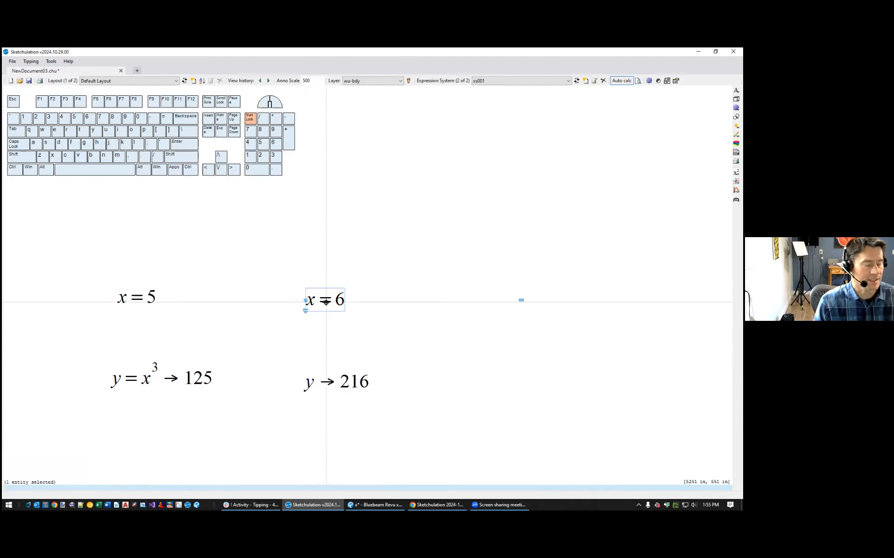
pyautogui.press('Escape')
pyautogui.scroll(-2, 419, 362)
pyautogui.scroll(1, 423, 362)
pyautogui.scroll(1, 328, 371)
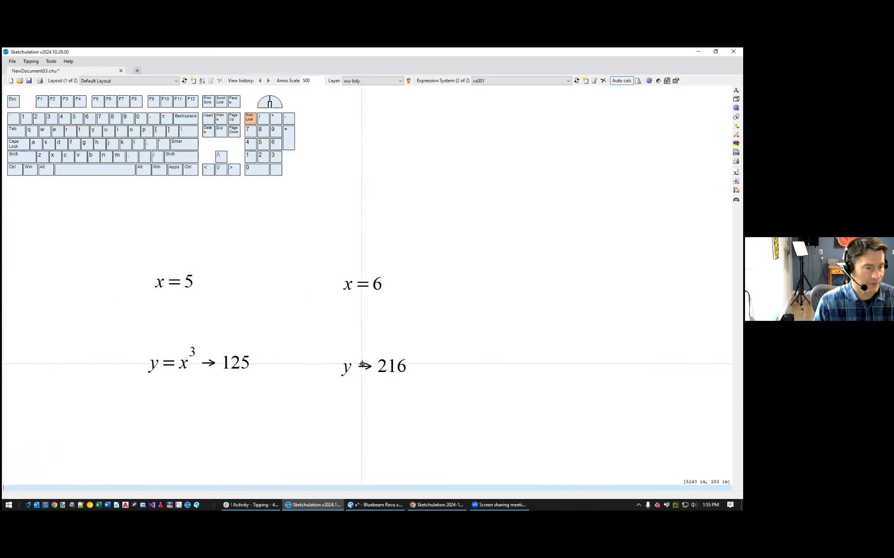
pyautogui.moveTo(409, 315); pyautogui.dragTo(563, 315, button='middle')
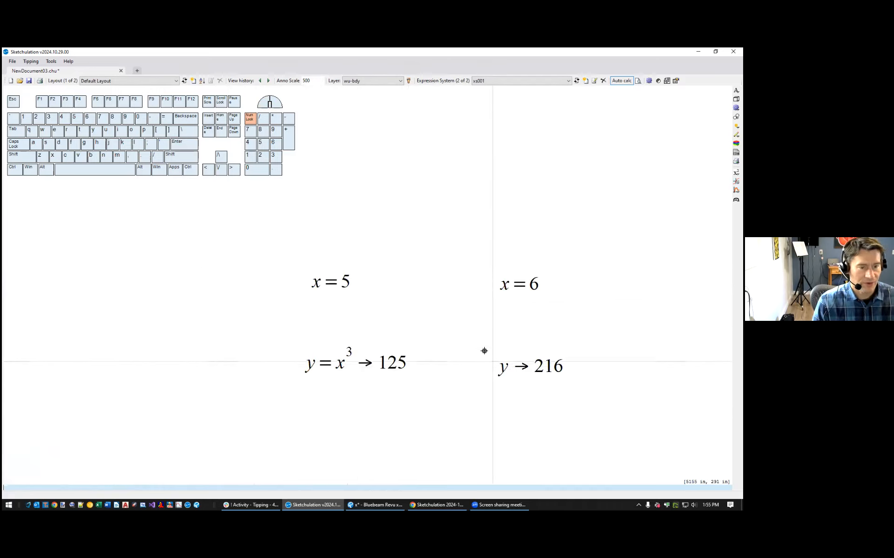
pyautogui.click(501, 370)
pyautogui.click(402, 363)
pyautogui.moveTo(692, 334); pyautogui.dragTo(627, 334, button='middle')
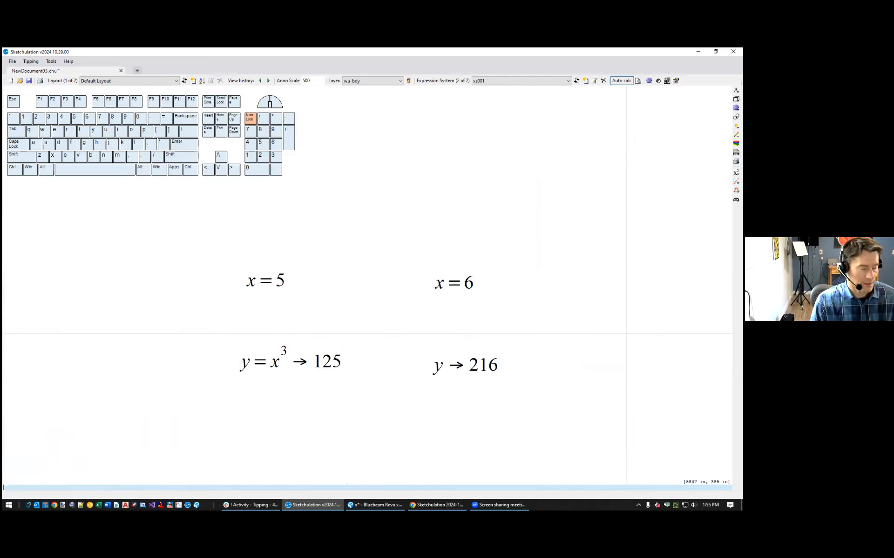
# Open the Expression Systems editor and turn on Override layer colors
pyautogui.write('xs')
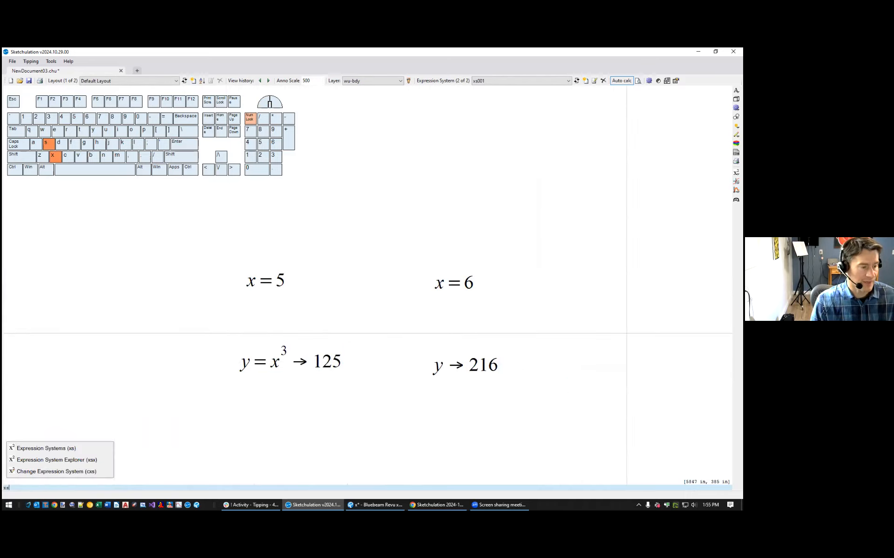
pyautogui.click(76, 450)
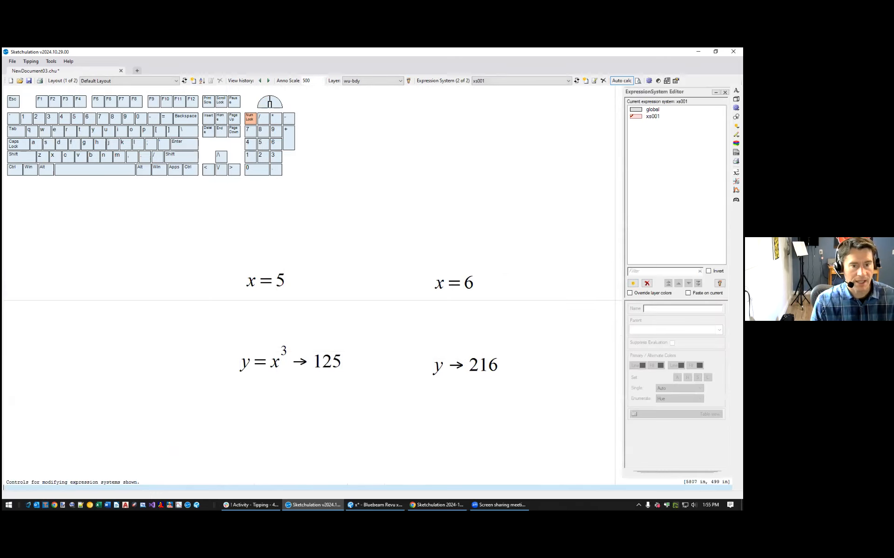
pyautogui.click(630, 293)
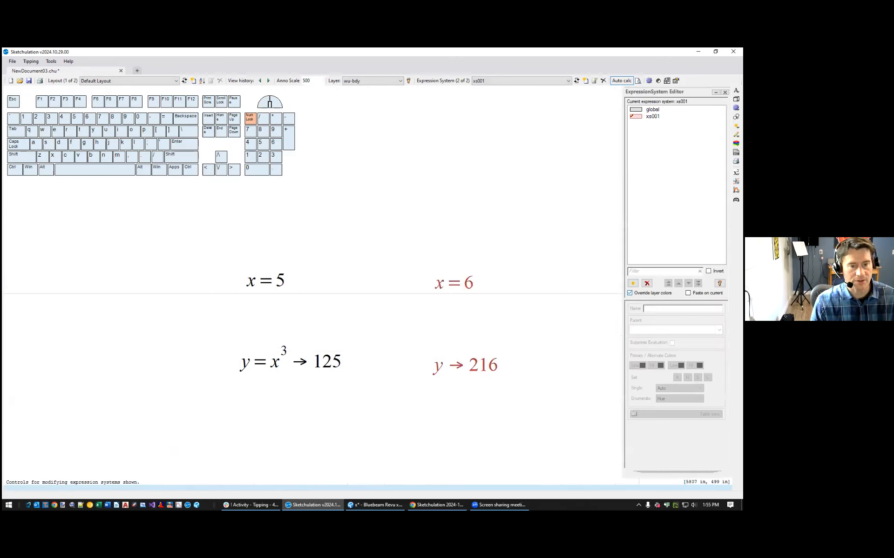
# Check which expression system the x = 6 and y expressions belong to, then check the x = 5 and y = x^3 pair
pyautogui.scroll(2, 479, 377)
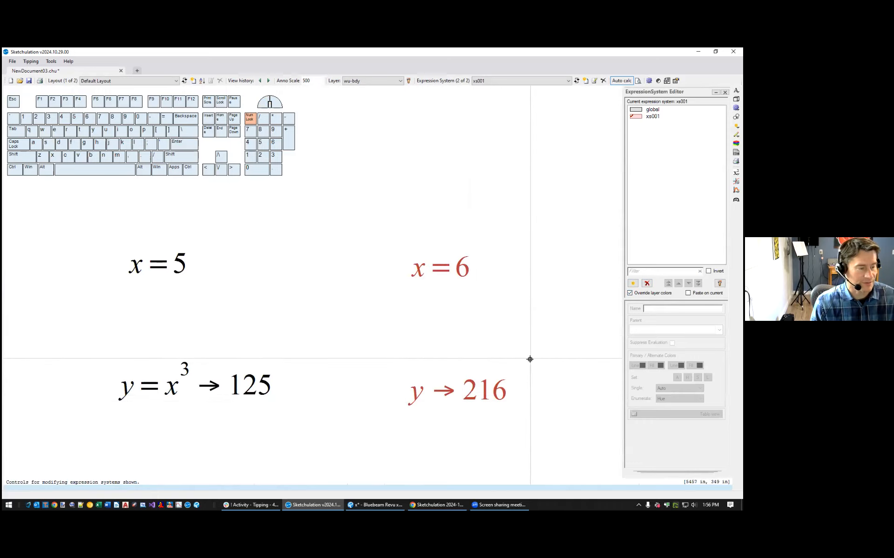
pyautogui.click(454, 270)
pyautogui.click(470, 391)
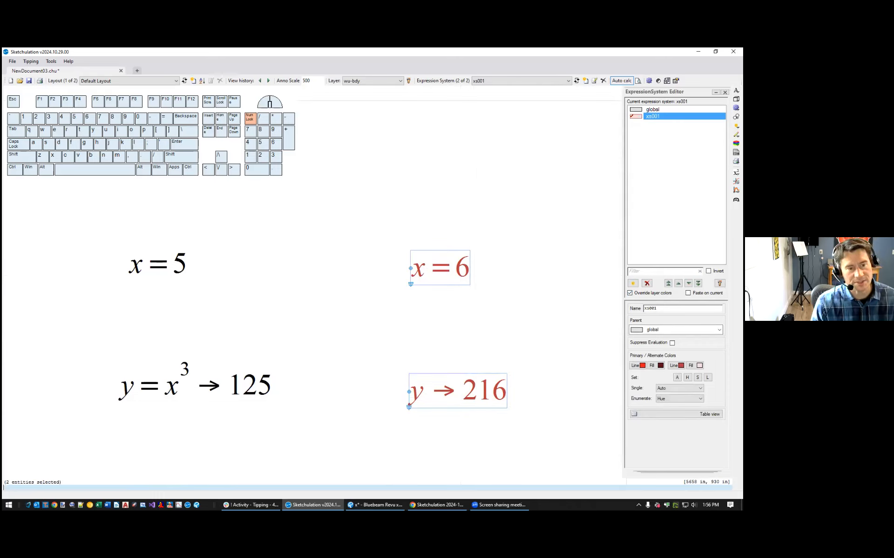
pyautogui.press('Escape')
pyautogui.moveTo(264, 419); pyautogui.dragTo(138, 245)
pyautogui.scroll(-3, 287, 300)
pyautogui.moveTo(461, 305); pyautogui.dragTo(479, 343, button='middle')
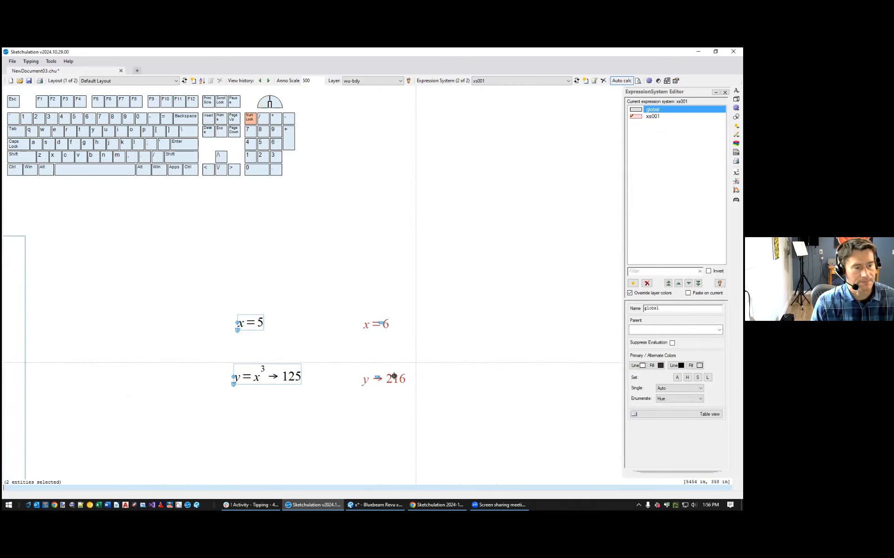
pyautogui.press('Escape')
# Apply Space Annotations to the x = 5 and y = x^3 expressions
pyautogui.scroll(2, 272, 344)
pyautogui.moveTo(266, 280); pyautogui.dragTo(229, 421)
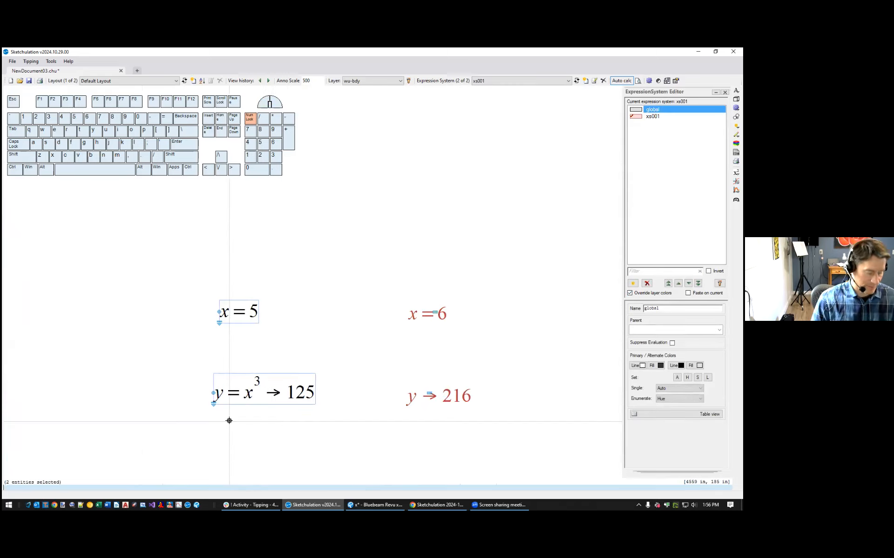
pyautogui.write('spc')
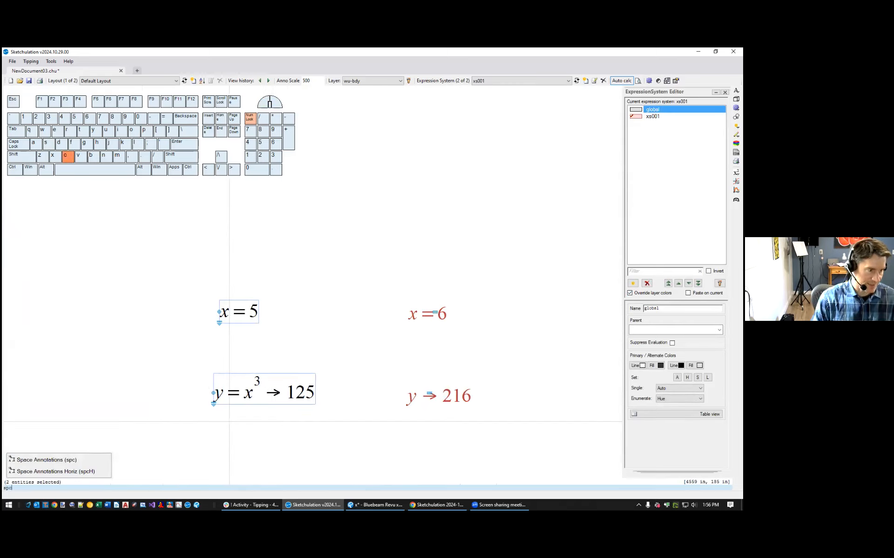
pyautogui.press('Return')
pyautogui.press('Escape')
# Apply Space Annotations to the x = 6 expression and the y expression below it
pyautogui.moveTo(409, 284); pyautogui.dragTo(382, 441)
pyautogui.press('Return')
pyautogui.scroll(-5, 460, 412)
pyautogui.press('Escape')
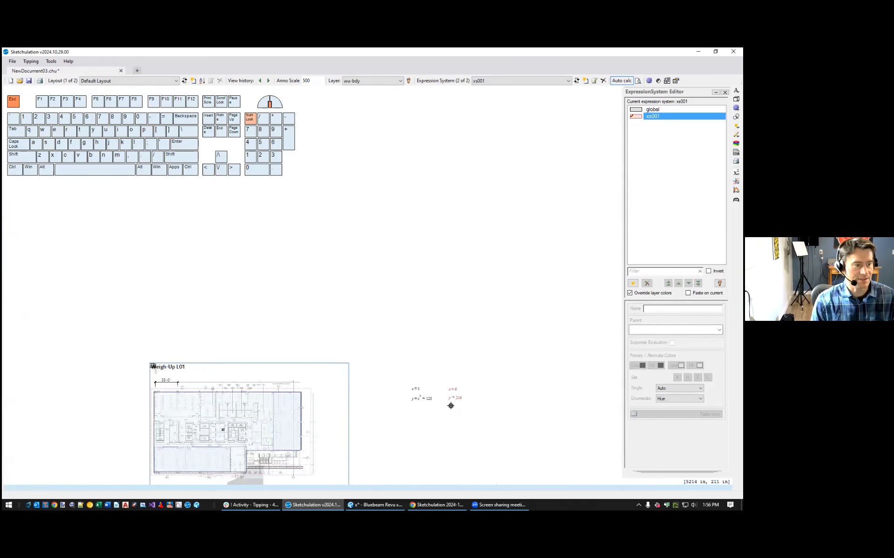
# Apply Space Annotations to the tblTypFloorAssembly table and the typical floor, facade and tile weight expressions below it
pyautogui.moveTo(451, 404); pyautogui.dragTo(488, 235, button='middle')
pyautogui.scroll(3, 236, 409)
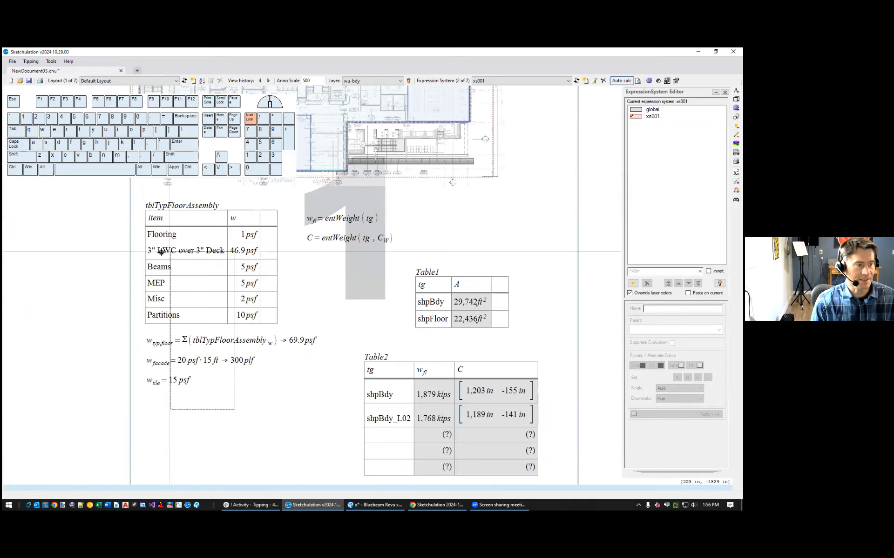
pyautogui.moveTo(164, 405); pyautogui.dragTo(246, 309)
pyautogui.press('Return')
pyautogui.press('Escape')
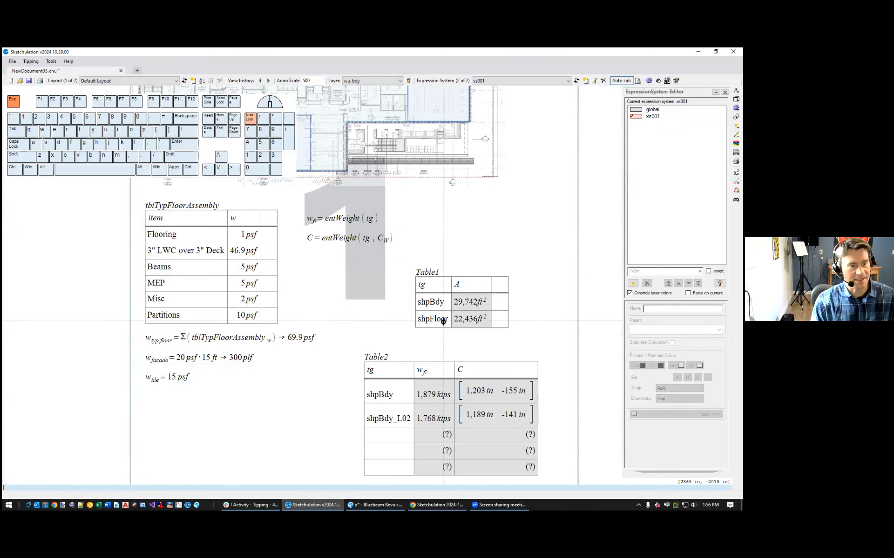
# Align and space the two entWeight expressions, Table1 and Table2 in one column with Space Annotations
pyautogui.moveTo(501, 313); pyautogui.dragTo(494, 294, button='middle')
pyautogui.moveTo(288, 186); pyautogui.dragTo(481, 269)
pyautogui.click(431, 357)
pyautogui.press('Return')
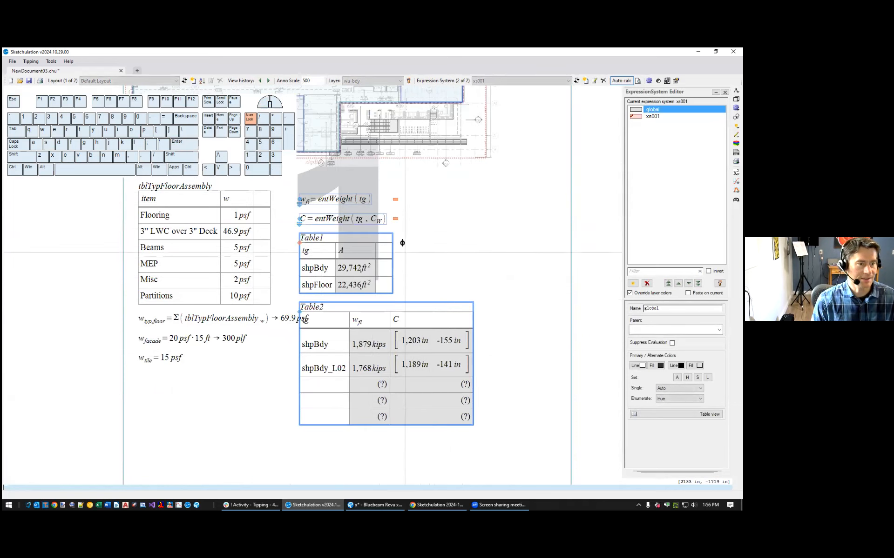
# Move the two entWeight expressions, Table1 and Table2 together to the right, clear of the typical floor weight expression
pyautogui.write('m')
pyautogui.press('Return')
pyautogui.click(435, 203)
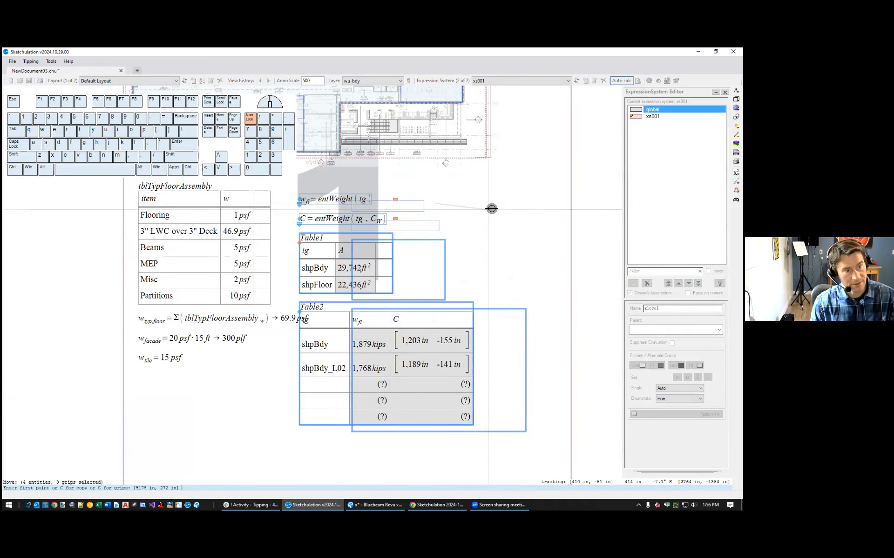
pyautogui.click(508, 200)
pyautogui.scroll(-5, 526, 253)
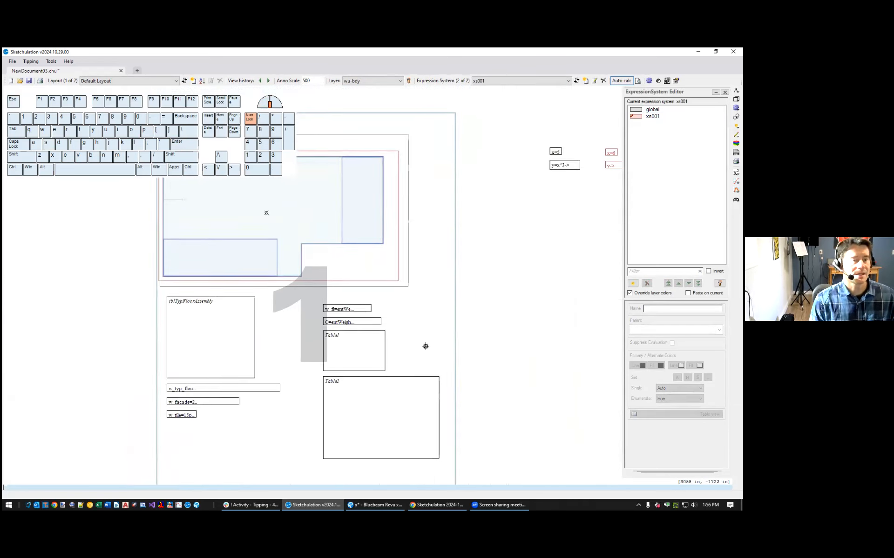
pyautogui.moveTo(503, 341); pyautogui.dragTo(452, 351, button='middle')
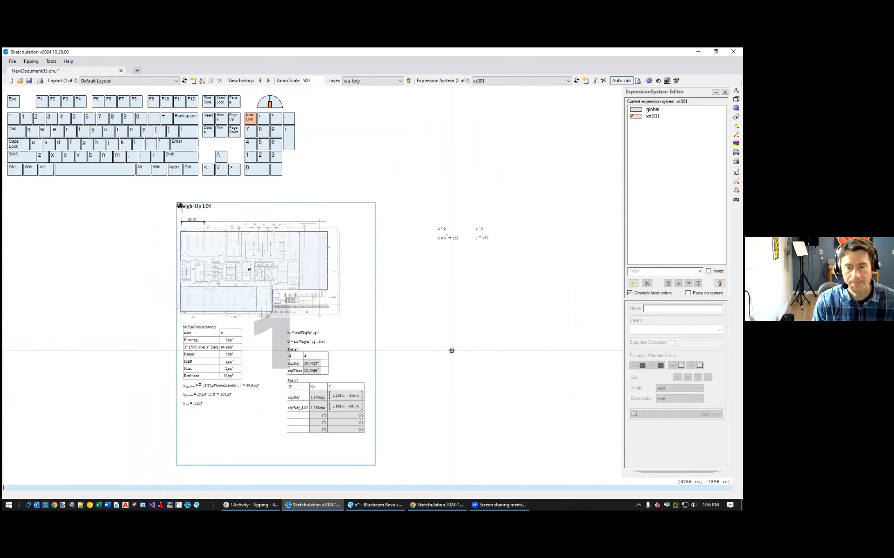
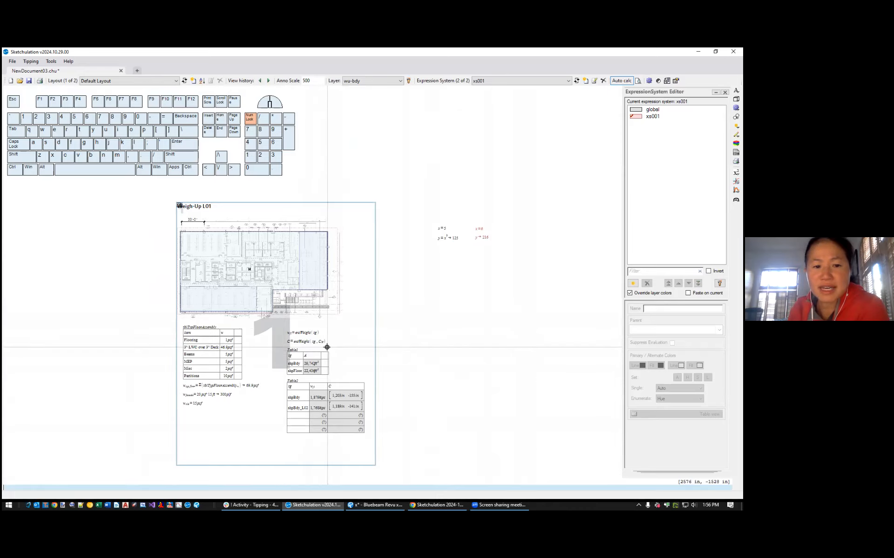
# Copy the floor plan image from the Weigh-Up L01 sheet to the empty space left of the sheet
pyautogui.moveTo(353, 315); pyautogui.dragTo(501, 297, button='middle')
pyautogui.scroll(10, 497, 299)
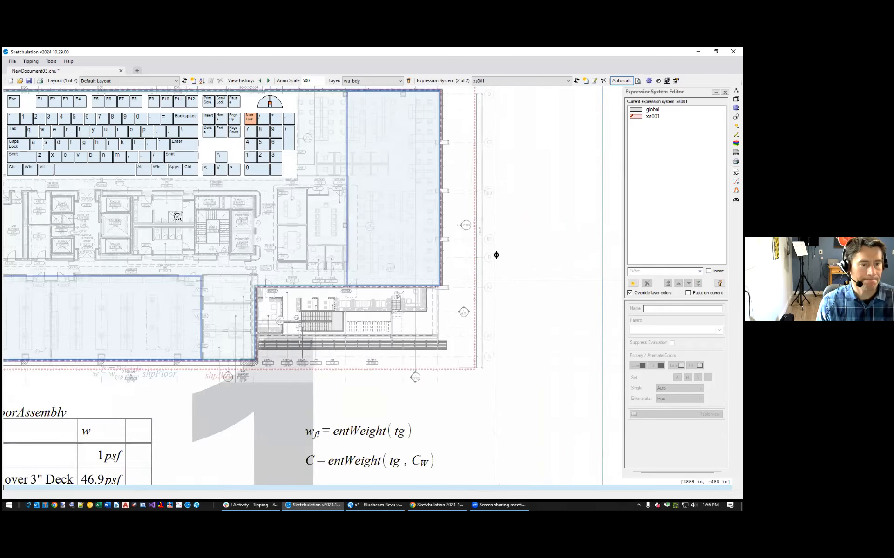
pyautogui.scroll(-6, 480, 224)
pyautogui.moveTo(489, 242); pyautogui.dragTo(556, 468, button='middle')
pyautogui.scroll(4, 512, 206)
pyautogui.scroll(-10, 465, 256)
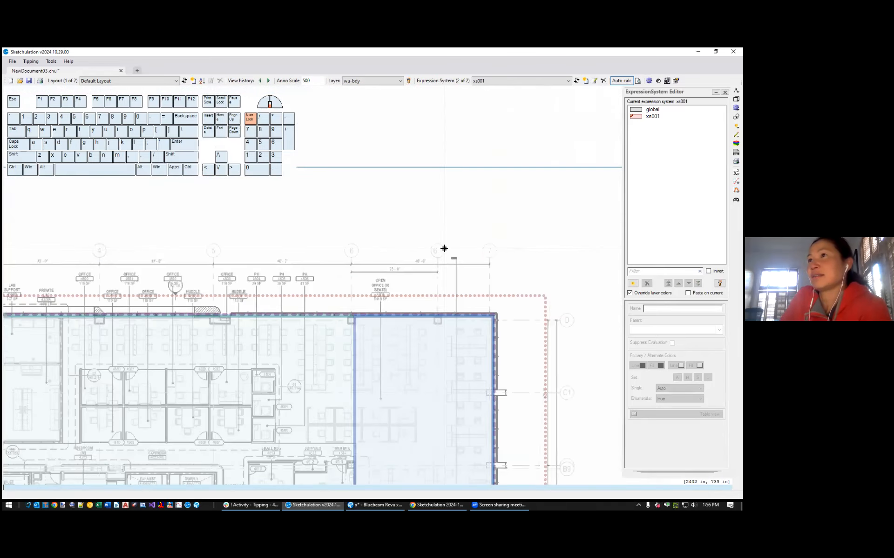
pyautogui.click(445, 243)
pyautogui.write('co')
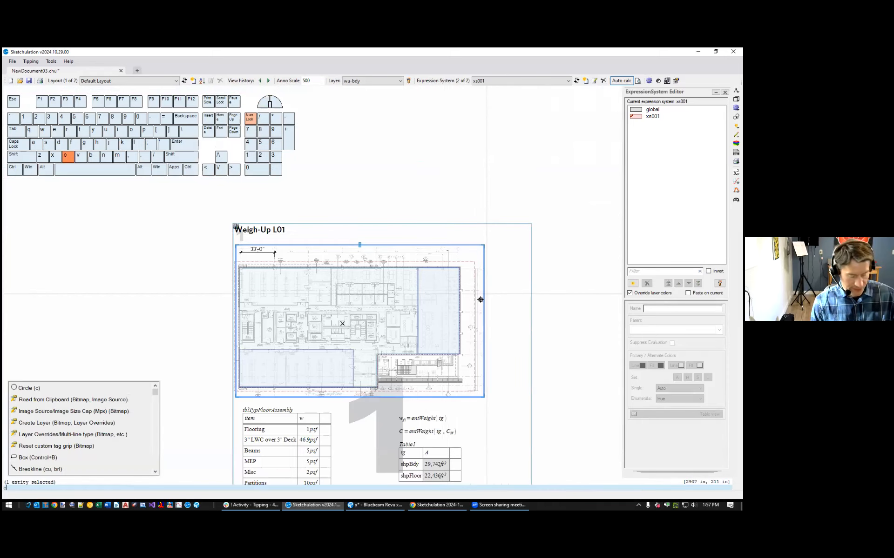
pyautogui.press('Return')
pyautogui.click(490, 303)
pyautogui.moveTo(268, 337); pyautogui.dragTo(519, 333, button='middle')
pyautogui.click(319, 320)
pyautogui.press('Escape')
# Open the copied floor plan image in the Bitmap Editor
pyautogui.scroll(5, 144, 251)
pyautogui.moveTo(369, 223)
pyautogui.mouseDown(button='middle')
pyautogui.moveTo(355, 303)
pyautogui.moveTo(172, 264)
pyautogui.mouseUp(button='middle')
pyautogui.scroll(-3, 355, 303)
pyautogui.click(193, 303)
pyautogui.write('edi')
pyautogui.press('Return')
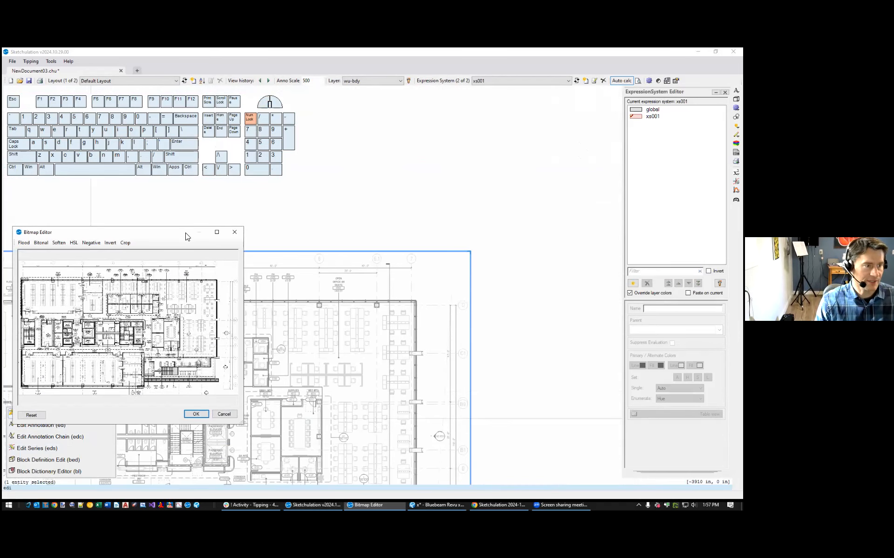
# Enlarge the Bitmap Editor, invert the plan's colors and reverse them with Negative
pyautogui.doubleClick(184, 234)
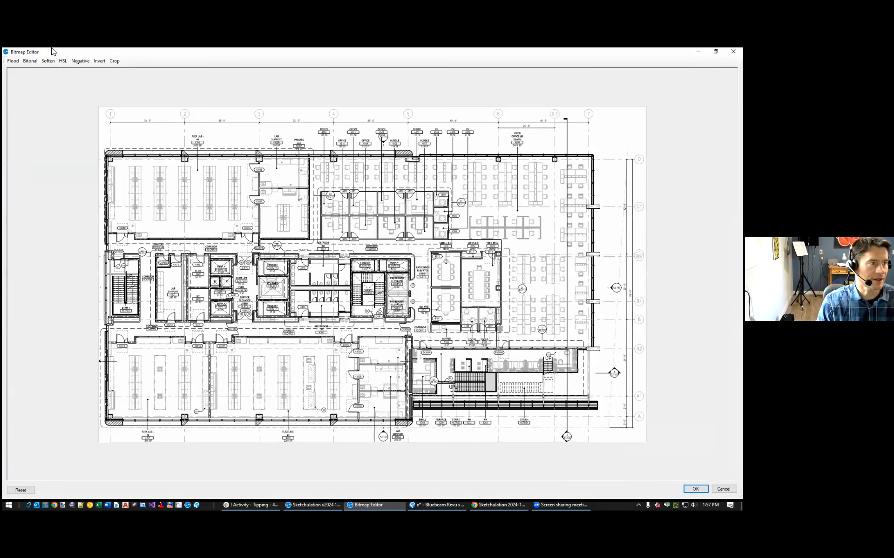
pyautogui.click(99, 61)
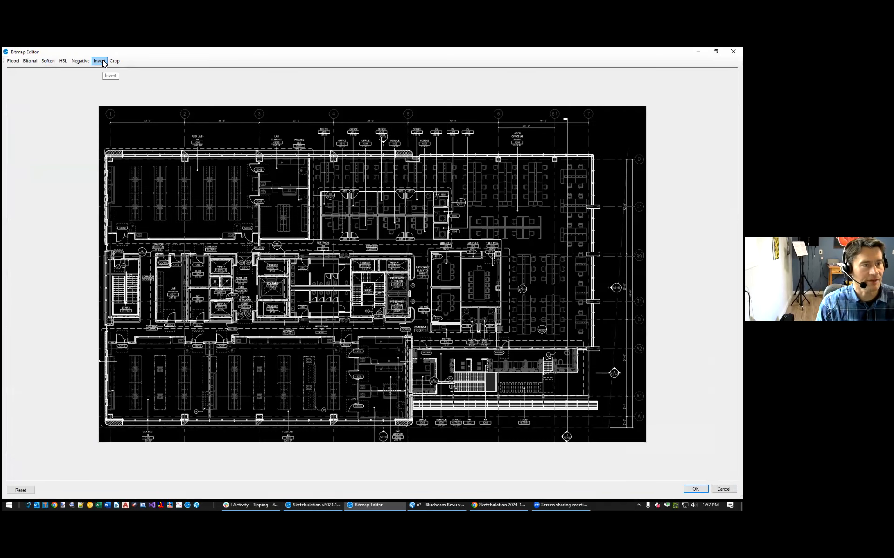
pyautogui.click(82, 61)
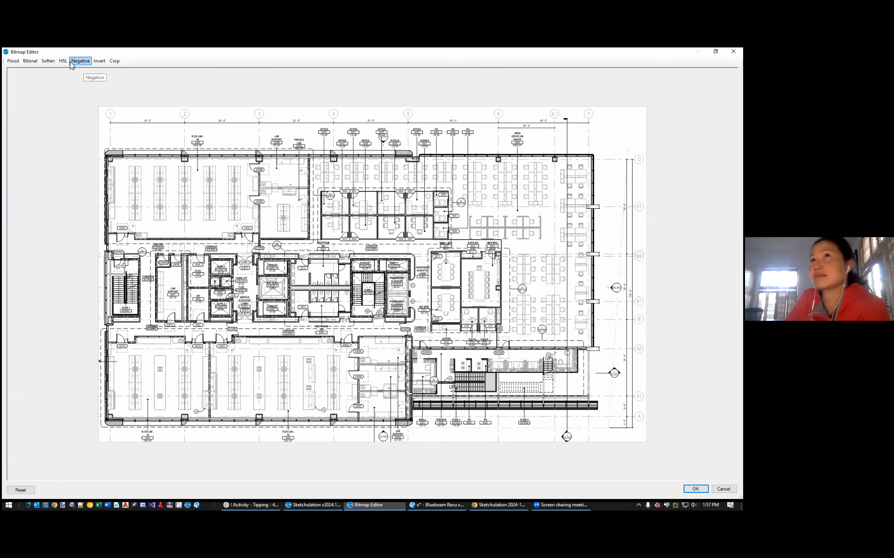
# Try out hue, saturation and luminance adjustments on the plan with HSL, and cancel them
pyautogui.click(63, 61)
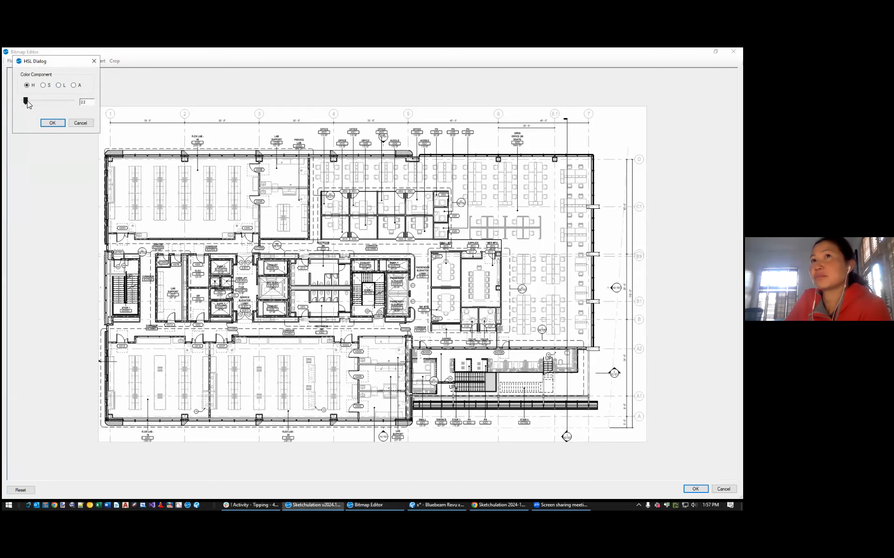
pyautogui.moveTo(46, 101); pyautogui.dragTo(47, 101)
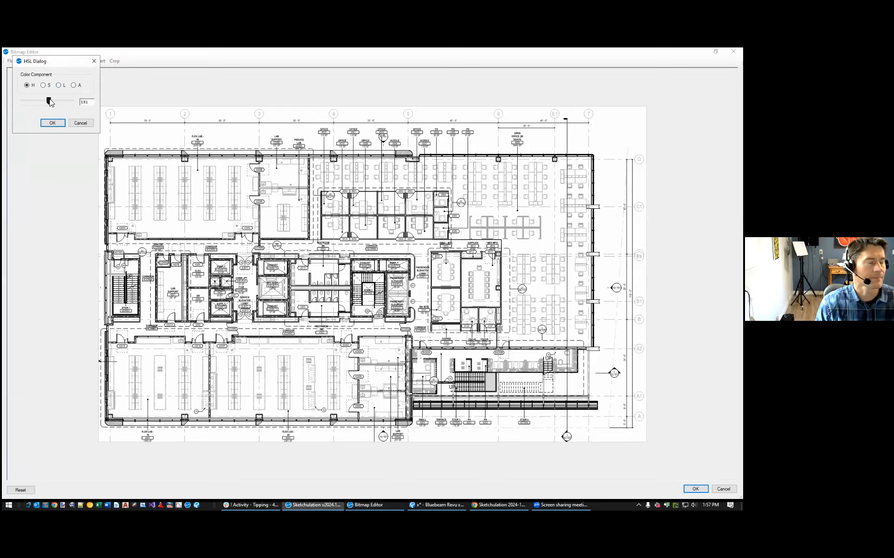
pyautogui.click(208, 185)
pyautogui.scroll(6, 339, 179)
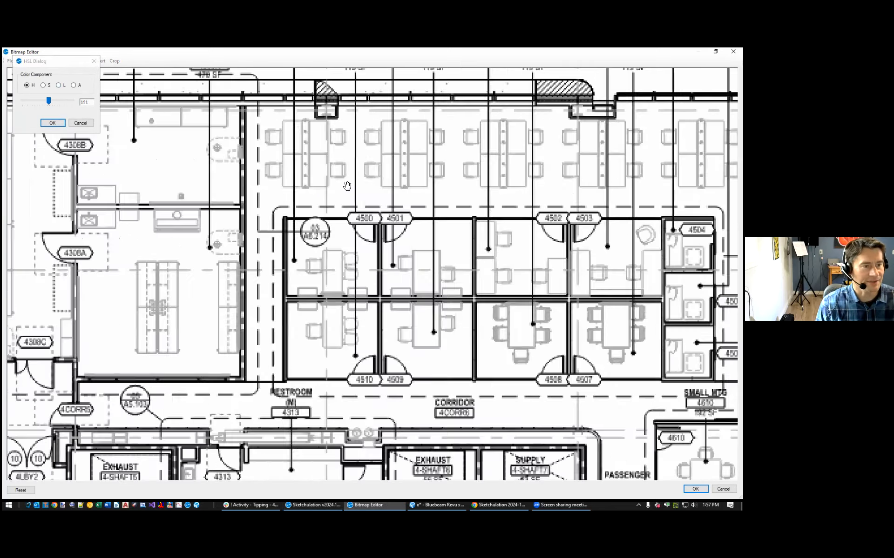
pyautogui.click(59, 86)
pyautogui.moveTo(47, 103)
pyautogui.mouseDown()
pyautogui.moveTo(63, 103)
pyautogui.moveTo(48, 103)
pyautogui.moveTo(59, 96)
pyautogui.mouseUp()
pyautogui.click(52, 85)
pyautogui.click(61, 85)
pyautogui.click(50, 85)
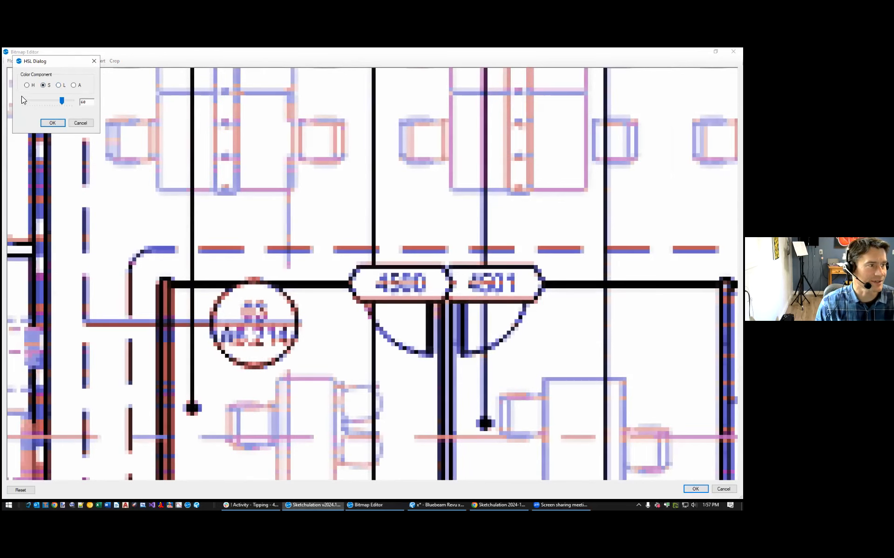
pyautogui.click(27, 85)
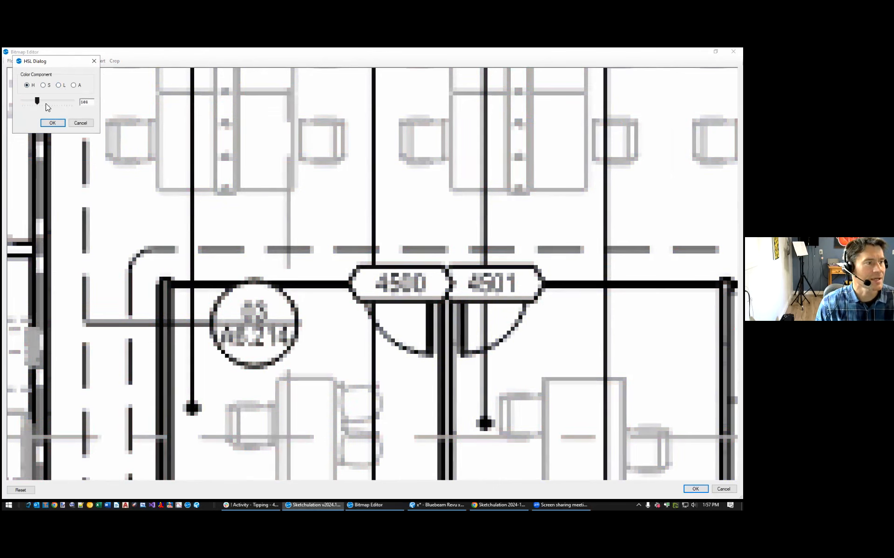
pyautogui.click(86, 124)
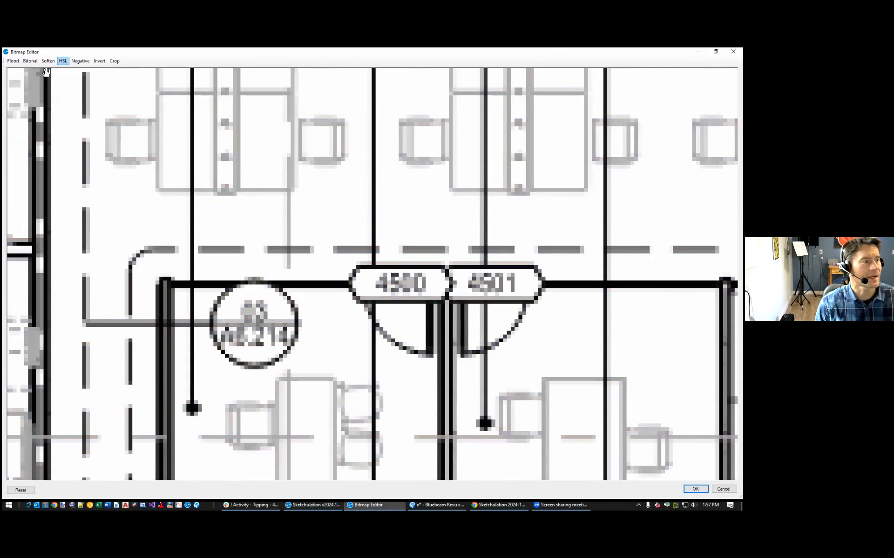
# Try flooding the plan's white background with magenta at tolerance 0, then discard it and leave the Bitmap Editor
pyautogui.click(13, 60)
pyautogui.click(37, 79)
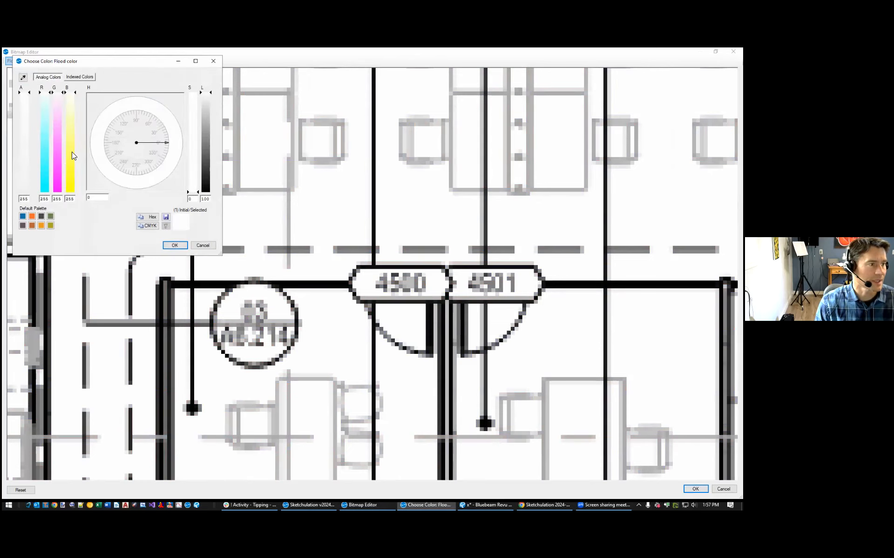
pyautogui.click(57, 159)
pyautogui.click(174, 246)
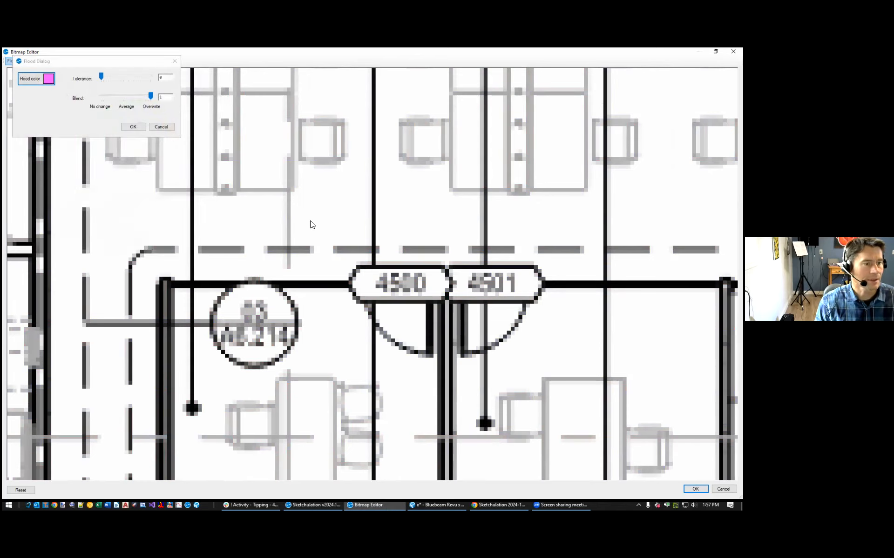
pyautogui.click(315, 217)
pyautogui.scroll(-5, 324, 218)
pyautogui.scroll(-2, 371, 255)
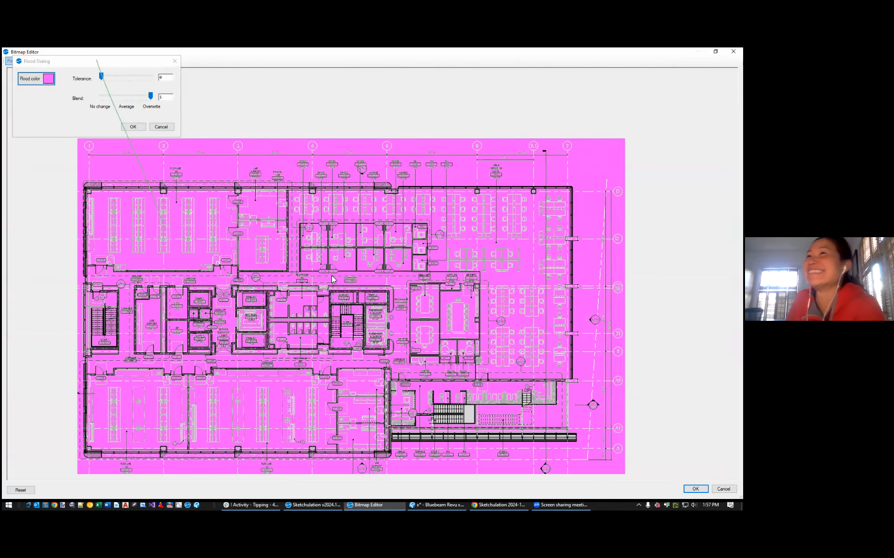
pyautogui.click(161, 127)
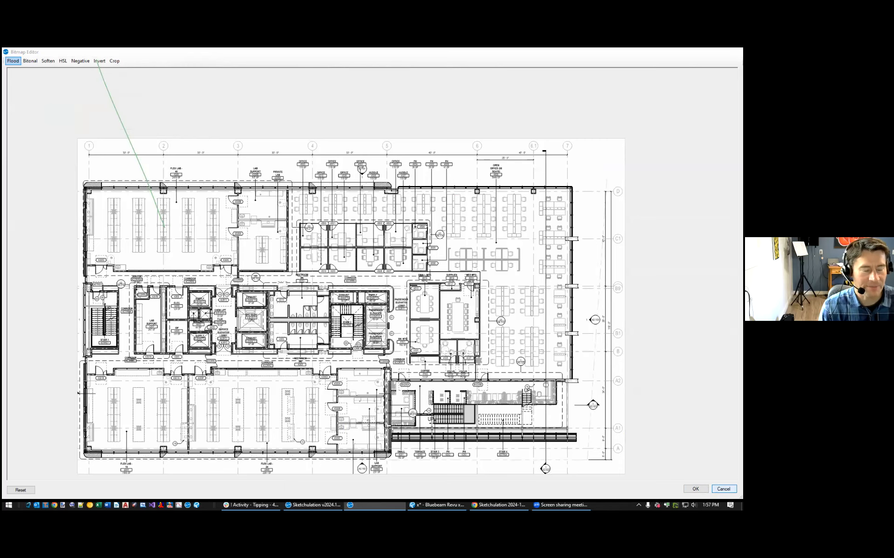
pyautogui.press('Escape')
# Select the copied floor plan image and show its properties in the Entity Editor
pyautogui.scroll(-2, 391, 313)
pyautogui.moveTo(391, 314); pyautogui.dragTo(271, 299, button='middle')
pyautogui.moveTo(273, 304); pyautogui.dragTo(210, 310)
pyautogui.click(209, 310)
pyautogui.moveTo(227, 312); pyautogui.dragTo(277, 316, button='middle')
pyautogui.write('mo')
pyautogui.press('Return')
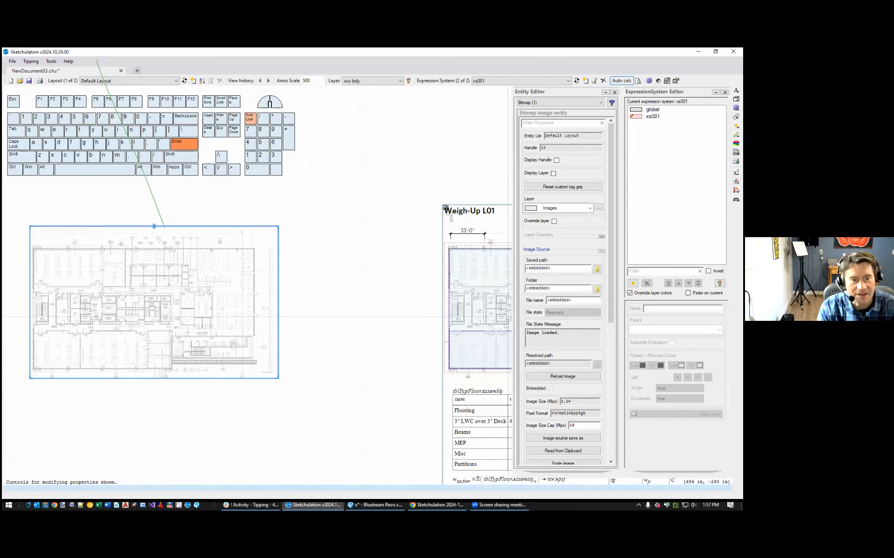
# Select the original floor plan image on the sheet and examine its image source properties and drawing quality
pyautogui.moveTo(610, 322); pyautogui.dragTo(551, 345)
pyautogui.moveTo(489, 371); pyautogui.dragTo(218, 372, button='middle')
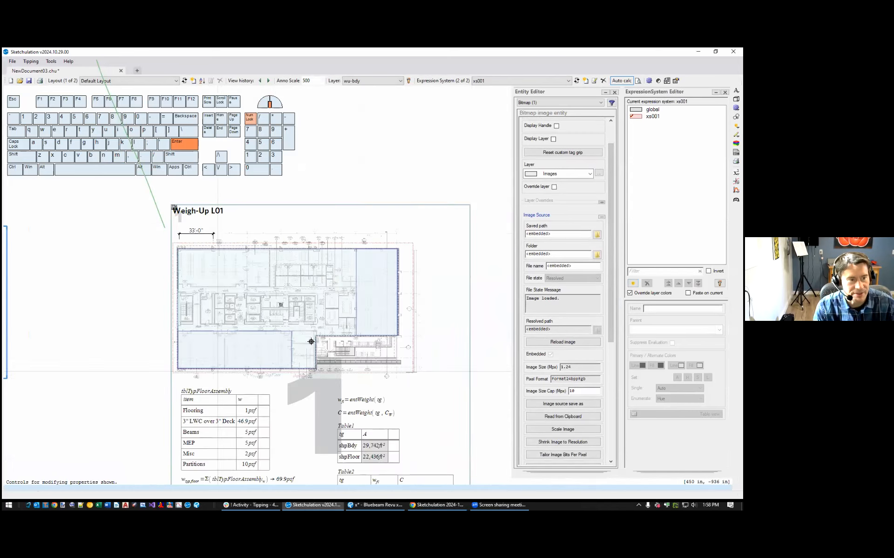
pyautogui.scroll(4, 431, 266)
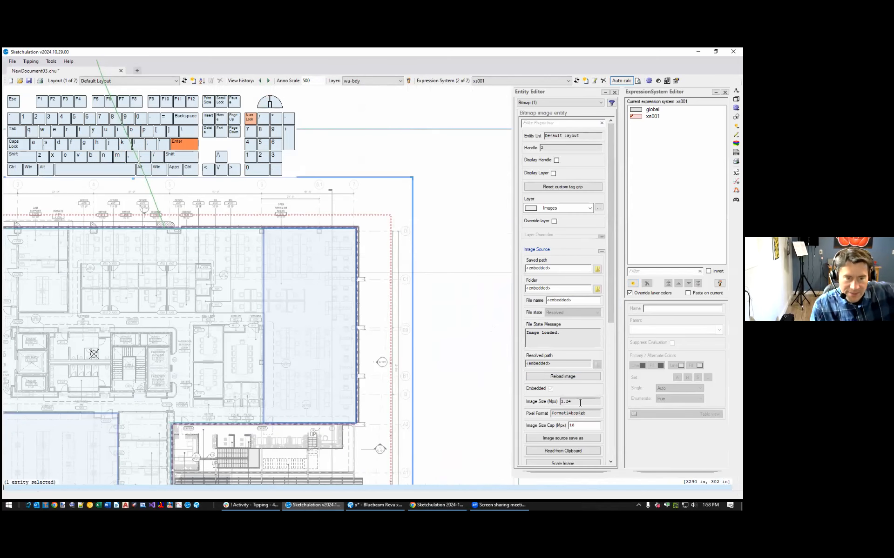
pyautogui.scroll(-3, 573, 414)
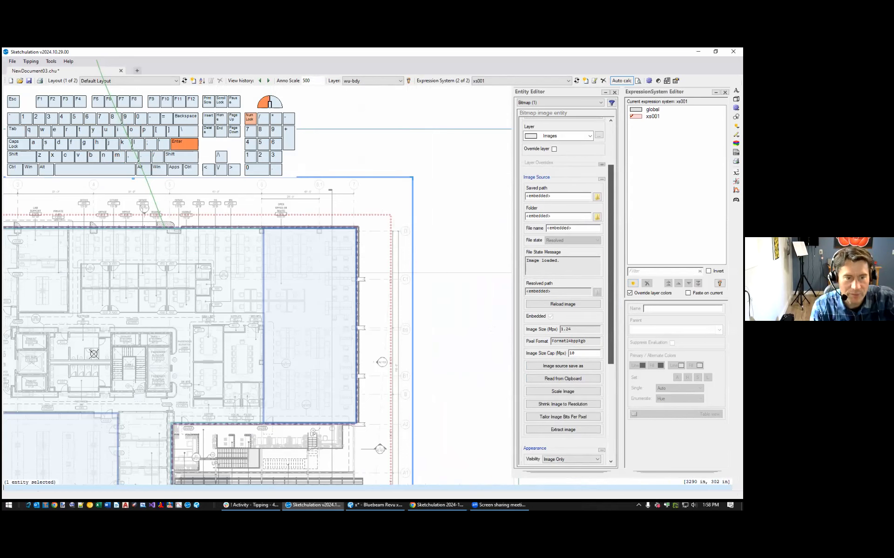
pyautogui.scroll(-1, 565, 372)
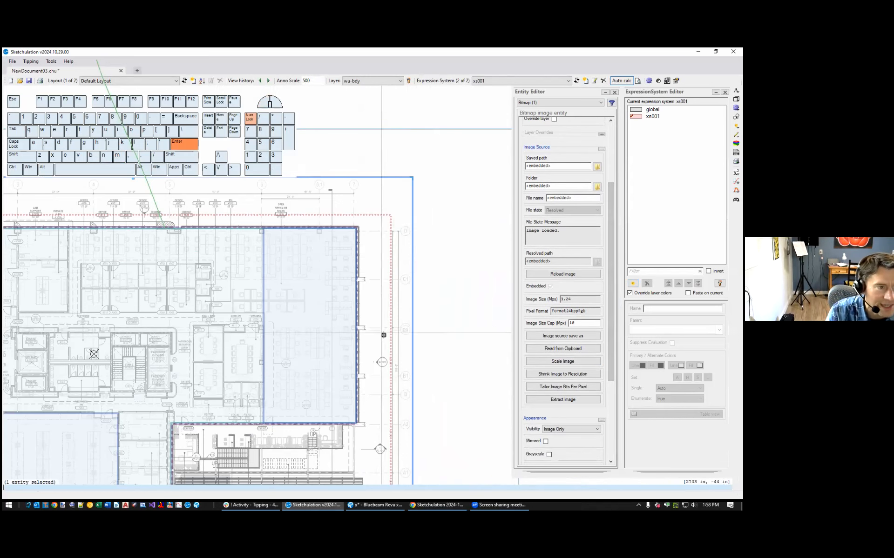
pyautogui.scroll(3, 364, 182)
pyautogui.scroll(-5, 343, 211)
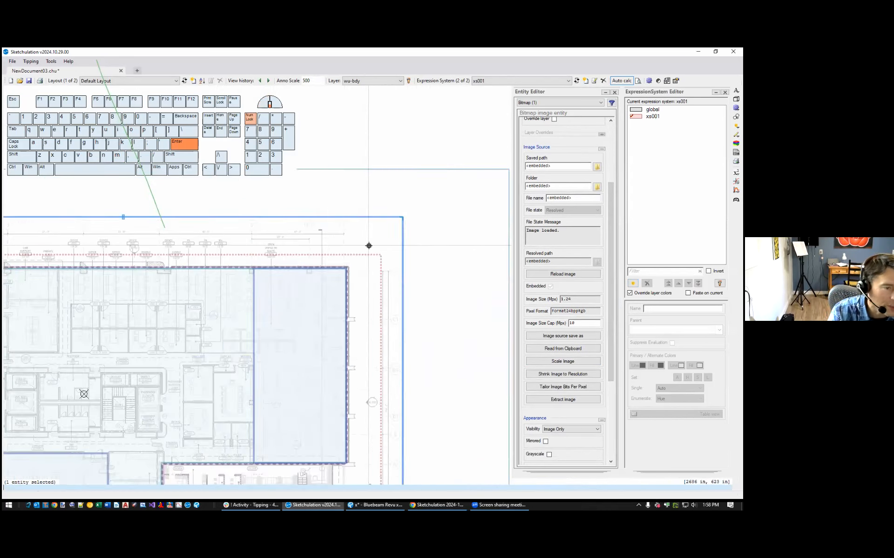
pyautogui.moveTo(381, 247); pyautogui.dragTo(415, 211, button='middle')
pyautogui.scroll(-2, 443, 221)
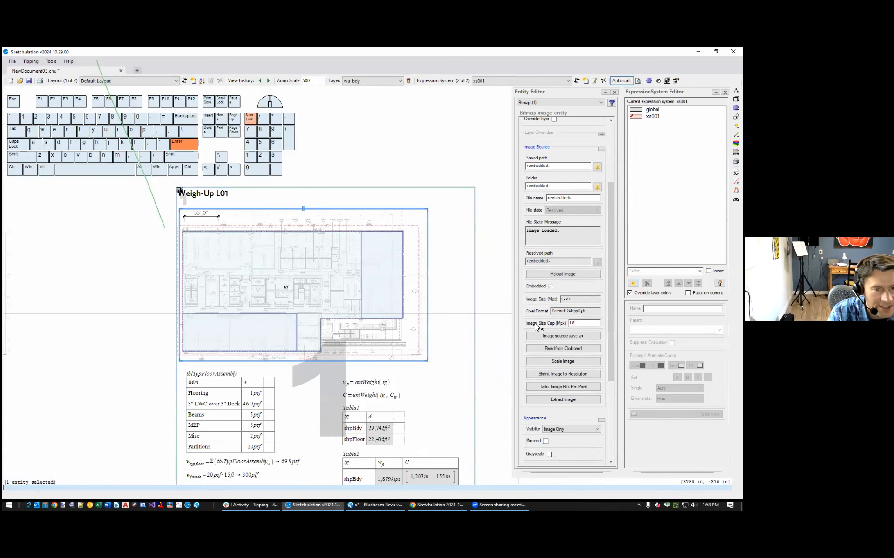
# Shrink the original floor plan image to a print resolution of 300 dpi
pyautogui.click(568, 375)
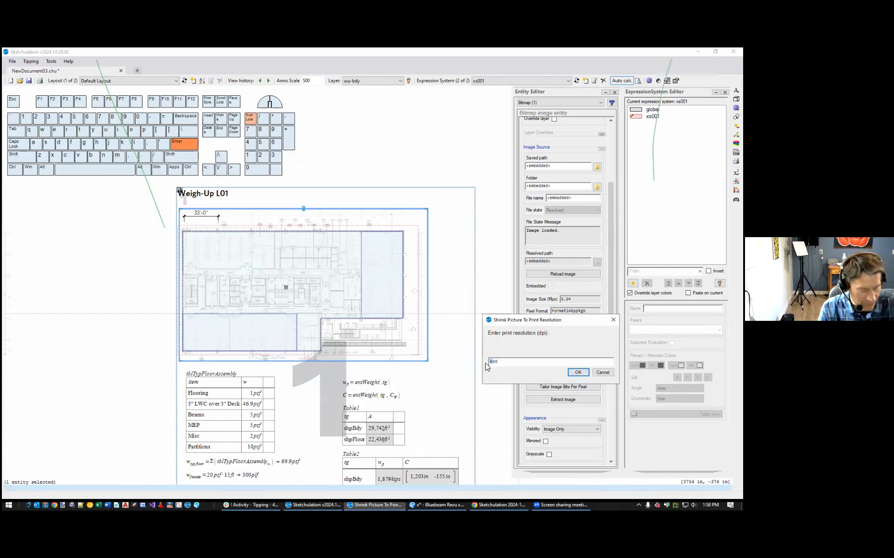
pyautogui.write('3')
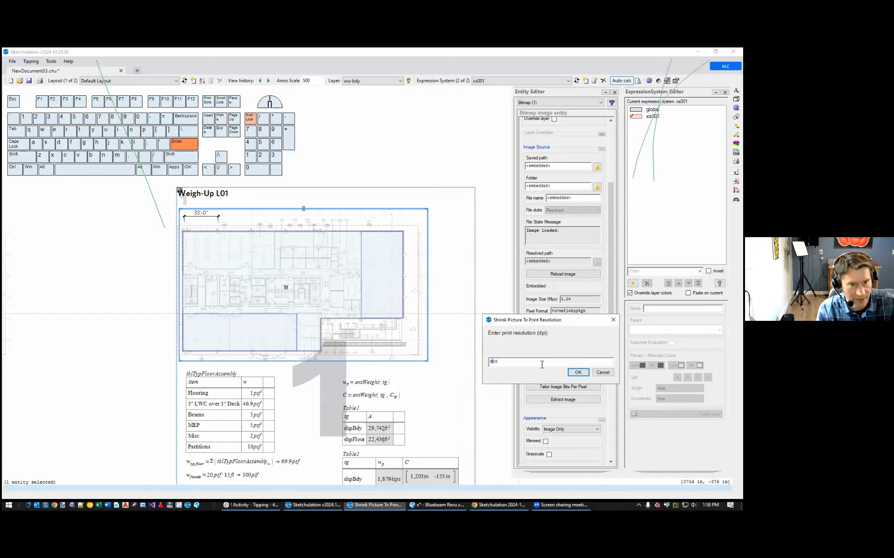
pyautogui.click(578, 372)
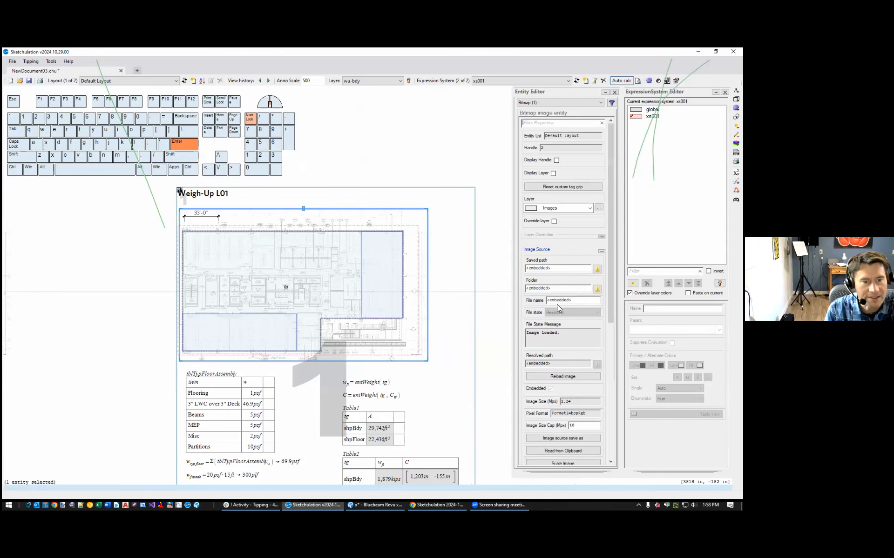
pyautogui.moveTo(478, 319); pyautogui.dragTo(471, 250, button='middle')
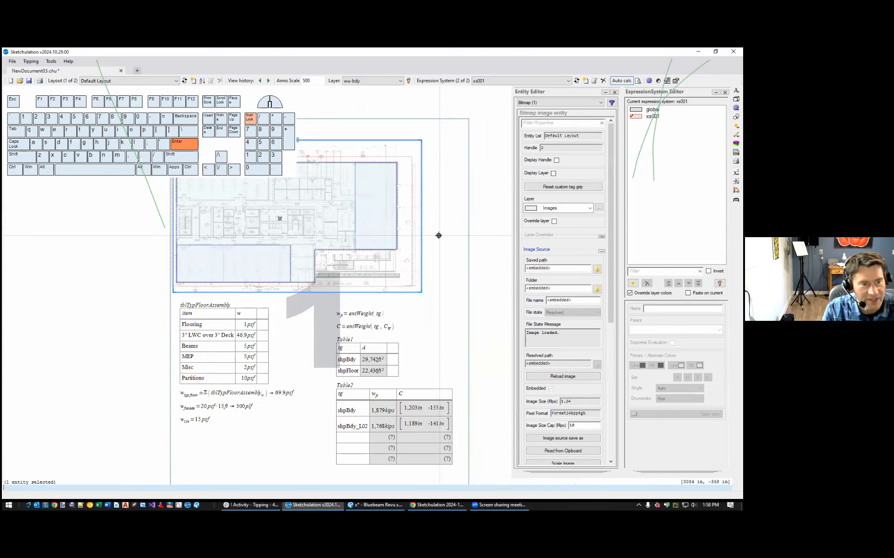
pyautogui.press('Escape')
# Try the Outline Only and Image And Outline visibility settings on the original floor plan image
pyautogui.click(419, 277)
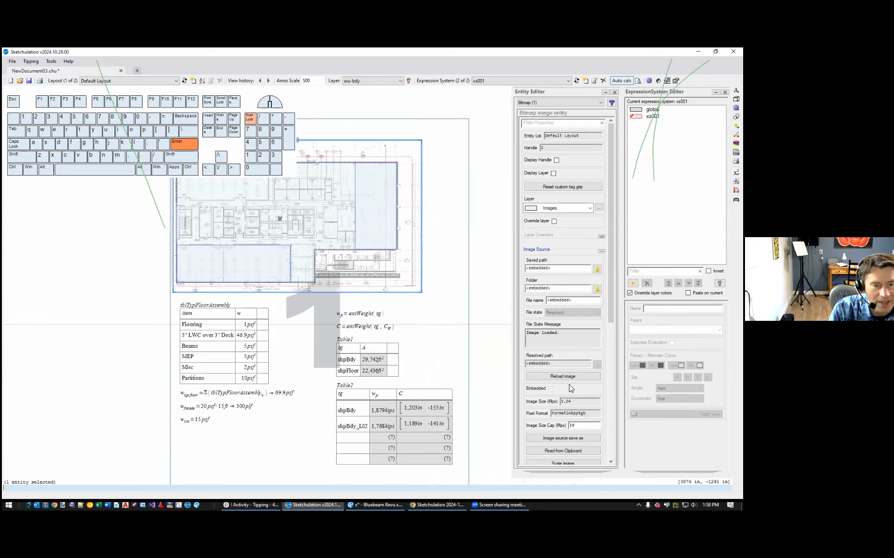
pyautogui.moveTo(610, 223); pyautogui.dragTo(610, 342)
pyautogui.moveTo(405, 320); pyautogui.dragTo(449, 379, button='middle')
pyautogui.scroll(1, 479, 378)
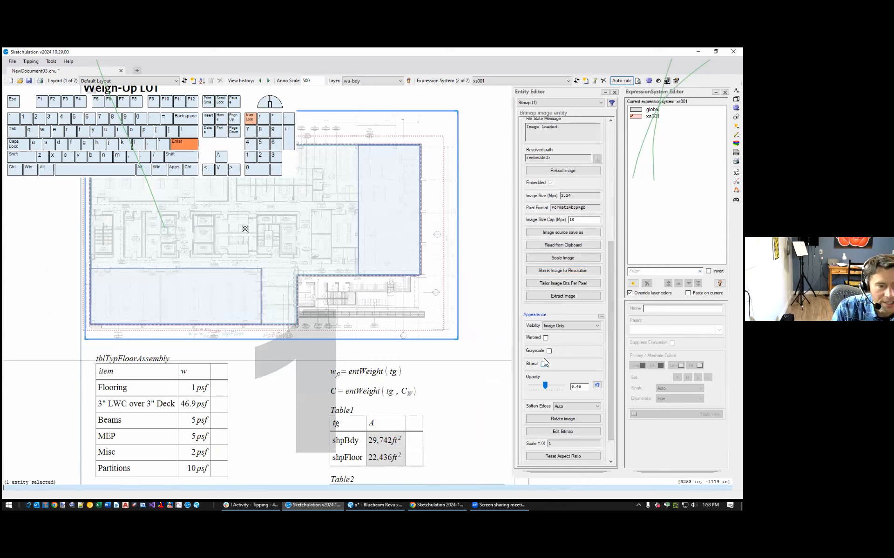
pyautogui.click(550, 327)
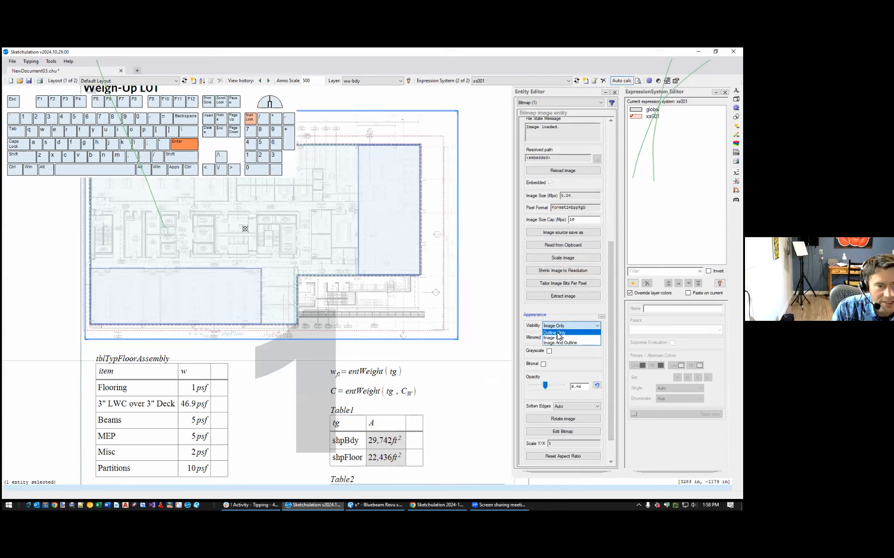
pyautogui.click(556, 332)
pyautogui.click(559, 326)
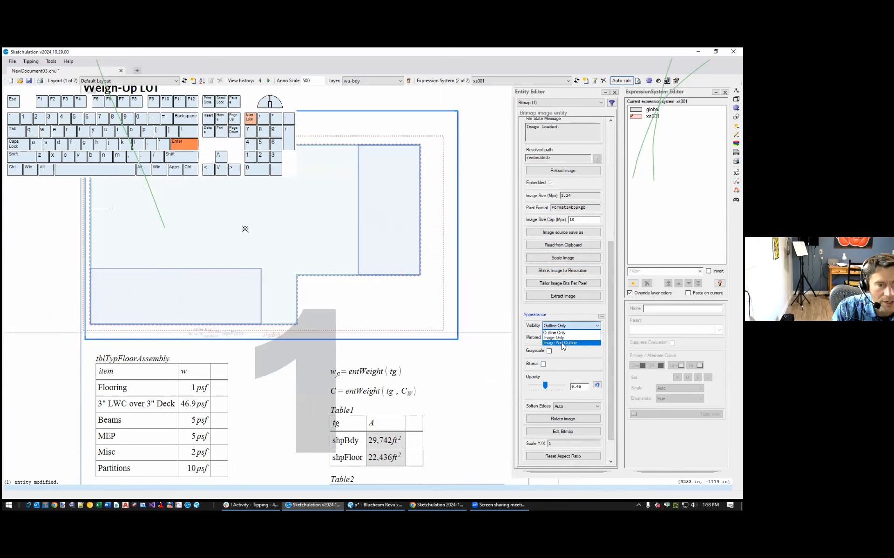
pyautogui.click(561, 342)
pyautogui.press('Escape')
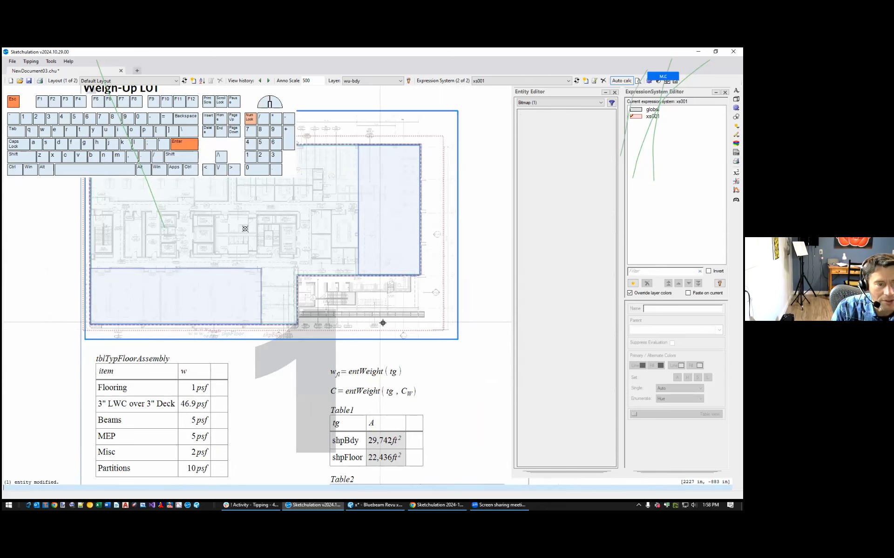
# Reselect the original floor plan image and set its visibility to Image Only
pyautogui.click(458, 322)
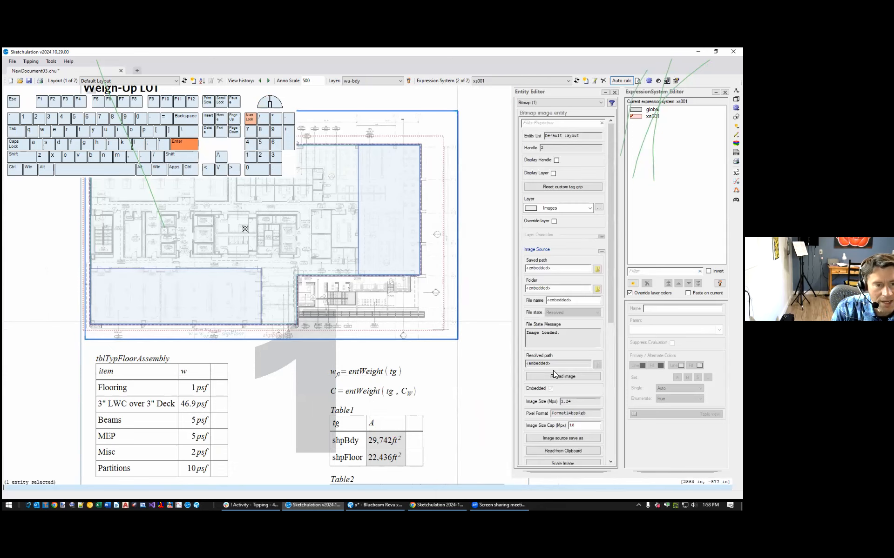
pyautogui.scroll(-3, 560, 354)
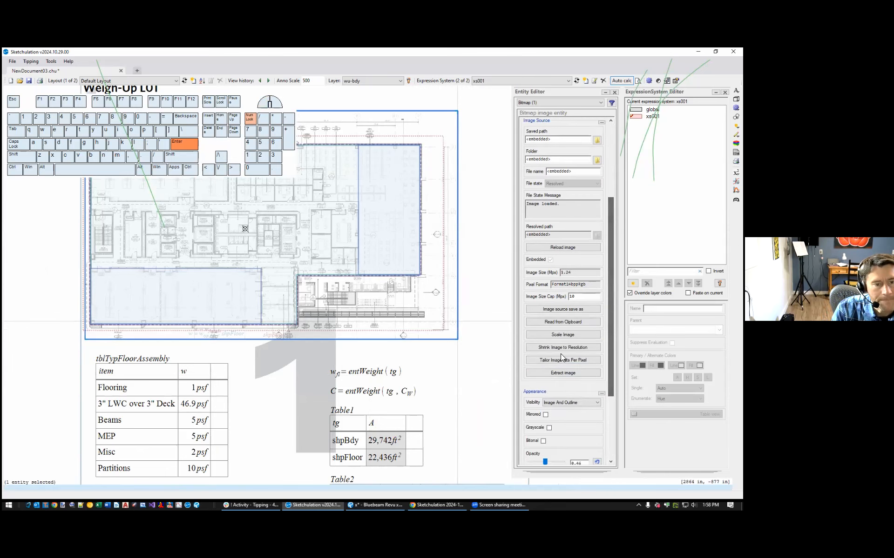
pyautogui.click(555, 403)
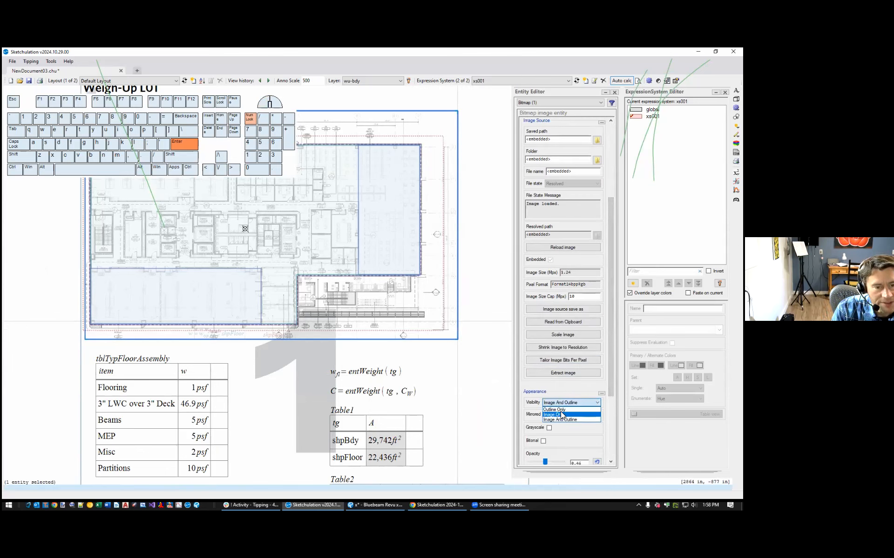
pyautogui.click(544, 414)
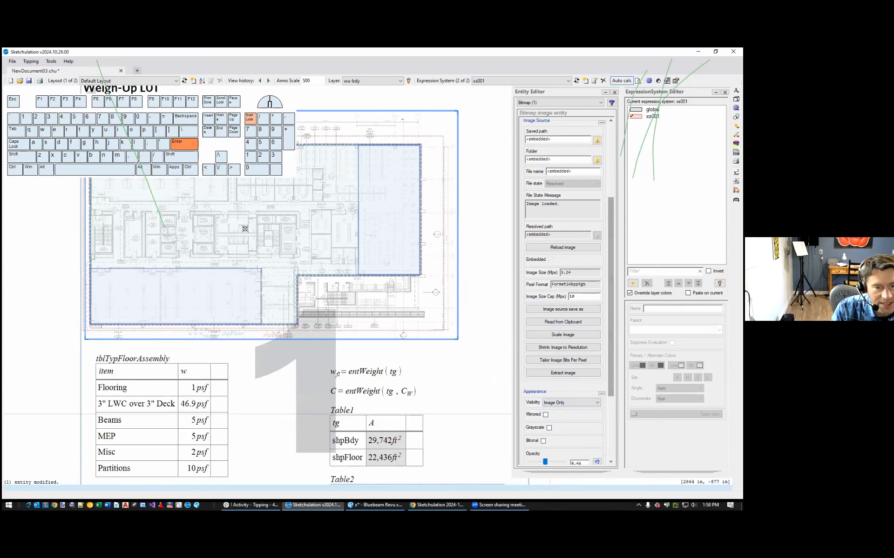
# Review the original image's appearance options and examine the pixel edges around the grid 7 bubble
pyautogui.scroll(-4, 549, 419)
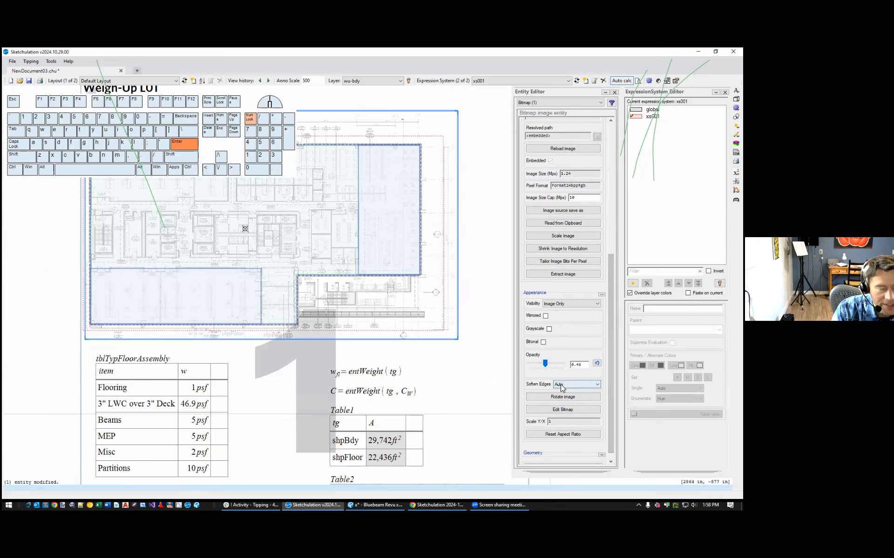
pyautogui.scroll(3, 374, 365)
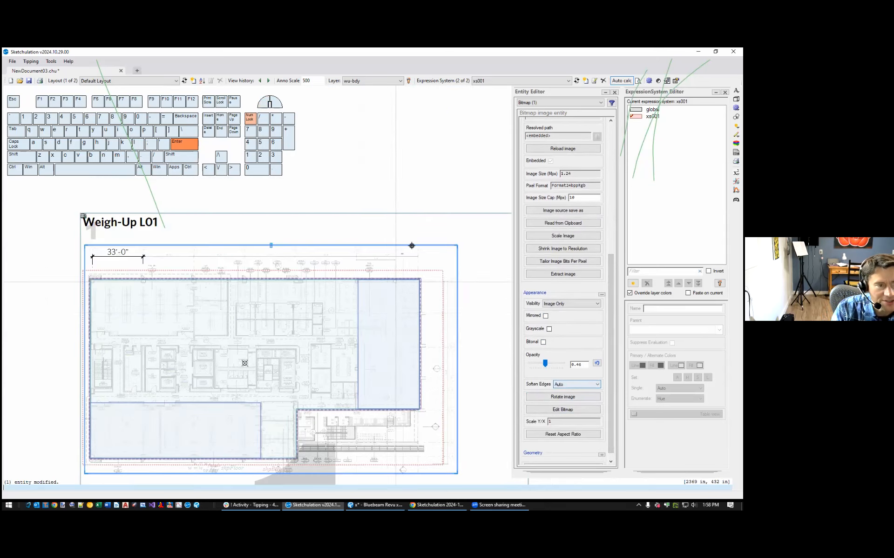
pyautogui.scroll(6, 274, 303)
pyautogui.scroll(3, 274, 303)
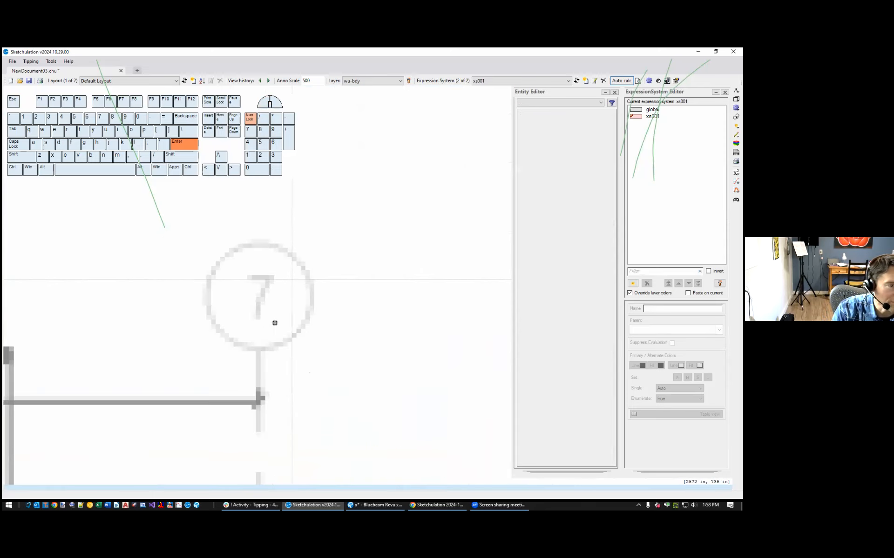
pyautogui.scroll(-6, 305, 311)
pyautogui.scroll(-6, 304, 343)
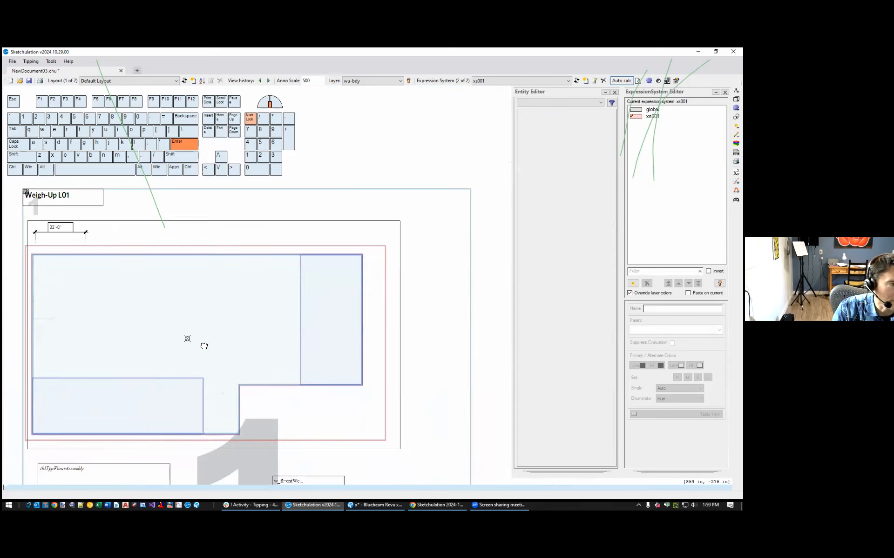
# Select the copied floor plan image beside the sheet and set its opacity to 1
pyautogui.scroll(2, 205, 339)
pyautogui.scroll(-4, 231, 300)
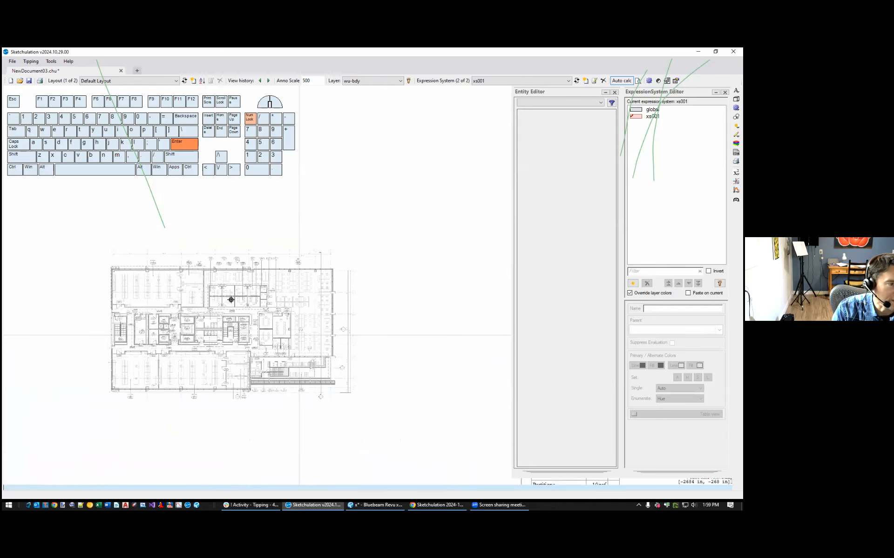
pyautogui.click(259, 280)
pyautogui.write('opa')
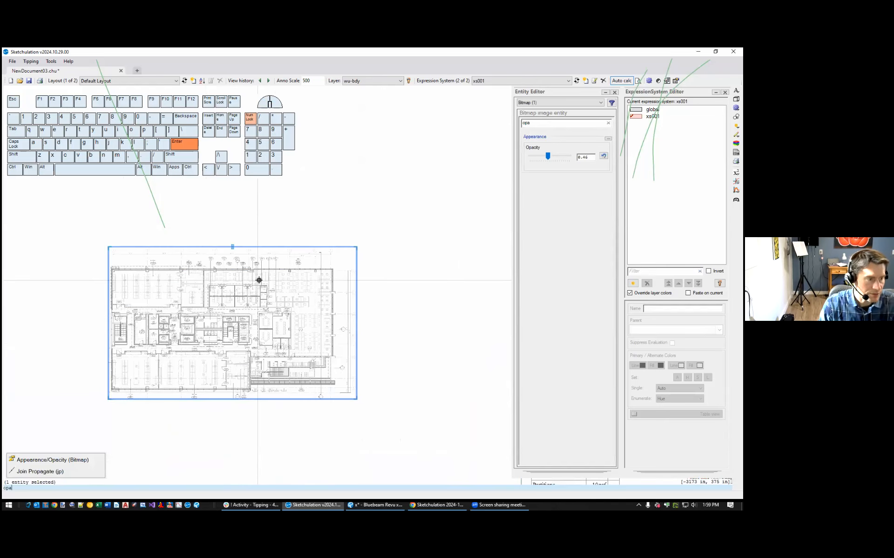
pyautogui.press('Return')
pyautogui.press('Escape')
# Examine the copied floor plan's line quality at several zoom levels
pyautogui.scroll(2, 274, 223)
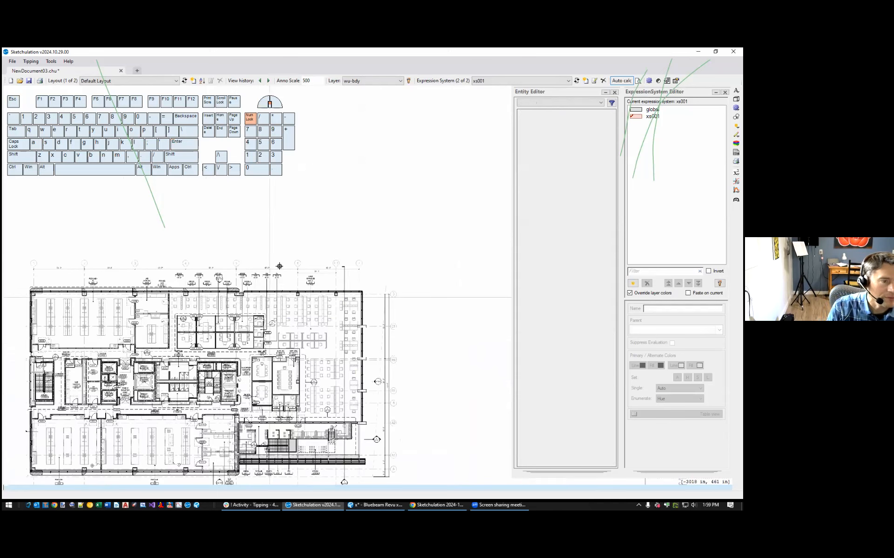
pyautogui.moveTo(269, 297); pyautogui.dragTo(280, 266, button='middle')
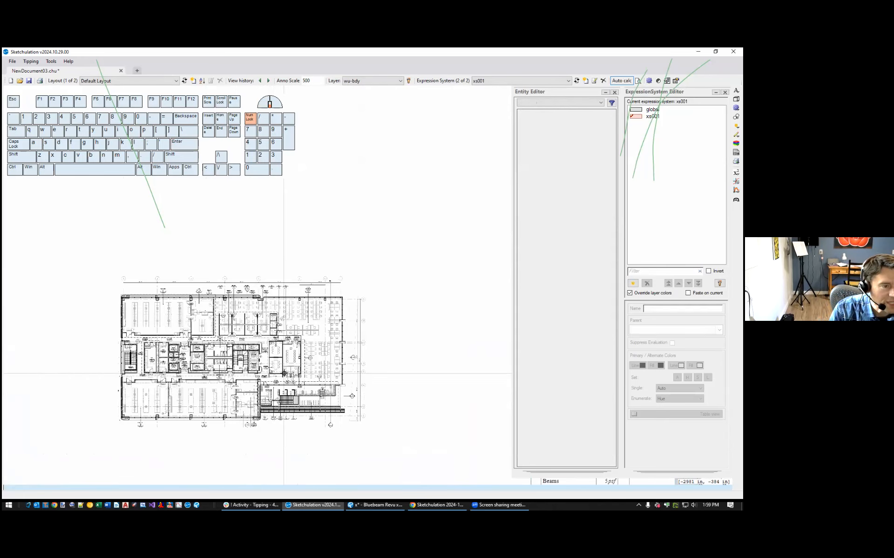
pyautogui.scroll(-2, 279, 374)
pyautogui.scroll(2, 250, 369)
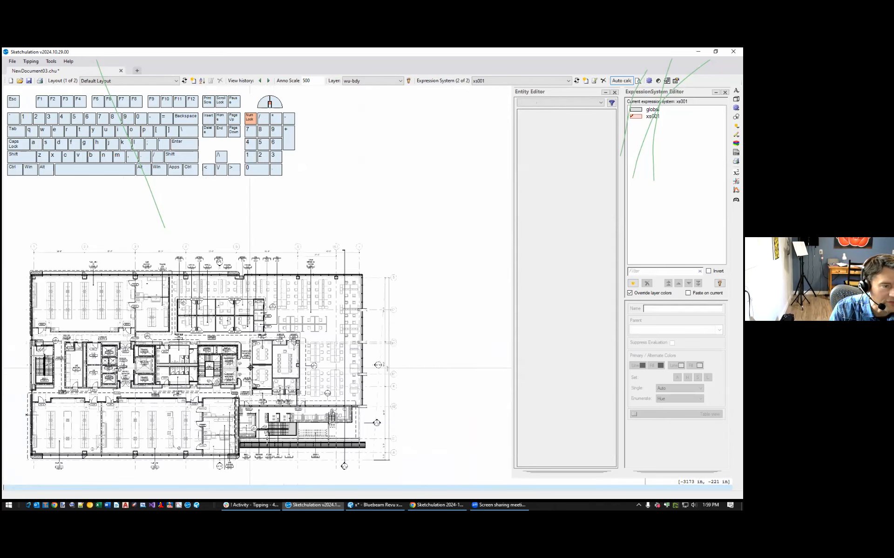
pyautogui.moveTo(251, 369); pyautogui.dragTo(326, 350, button='middle')
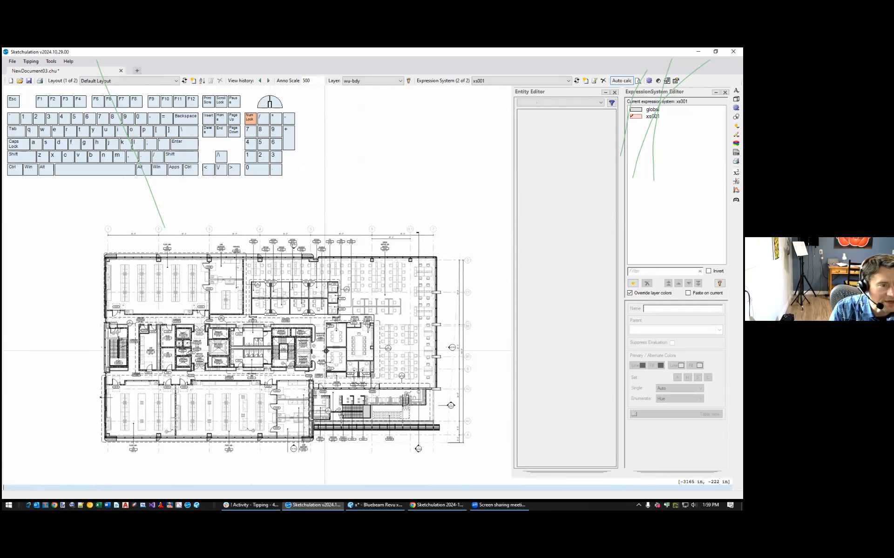
pyautogui.scroll(2, 326, 351)
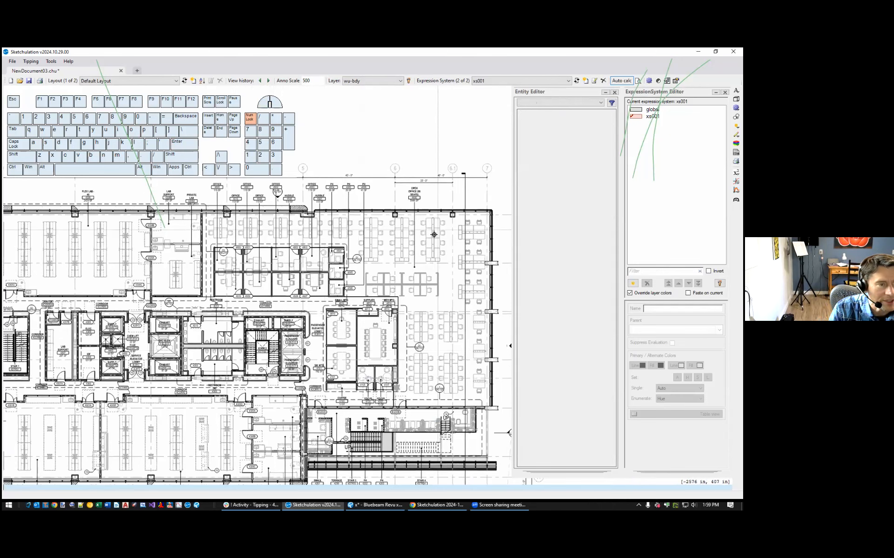
pyautogui.scroll(-2, 434, 188)
# Select the copied floor plan image and set its Soften Edges appearance option to Always
pyautogui.moveTo(447, 147); pyautogui.dragTo(396, 232)
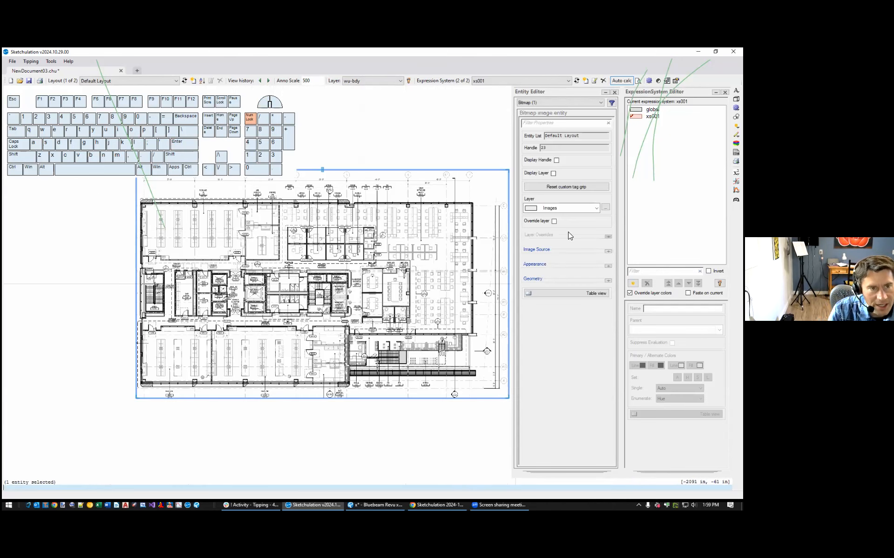
pyautogui.press('Escape')
pyautogui.click(461, 186)
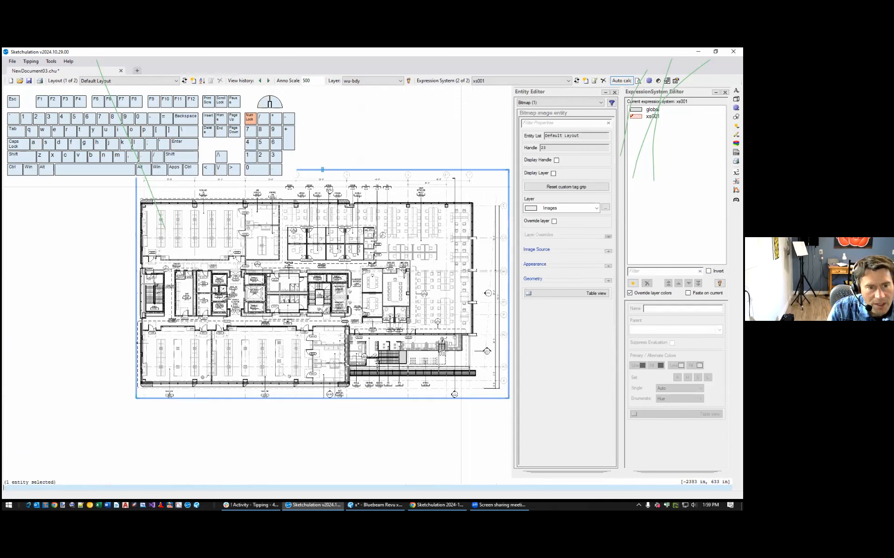
pyautogui.click(608, 266)
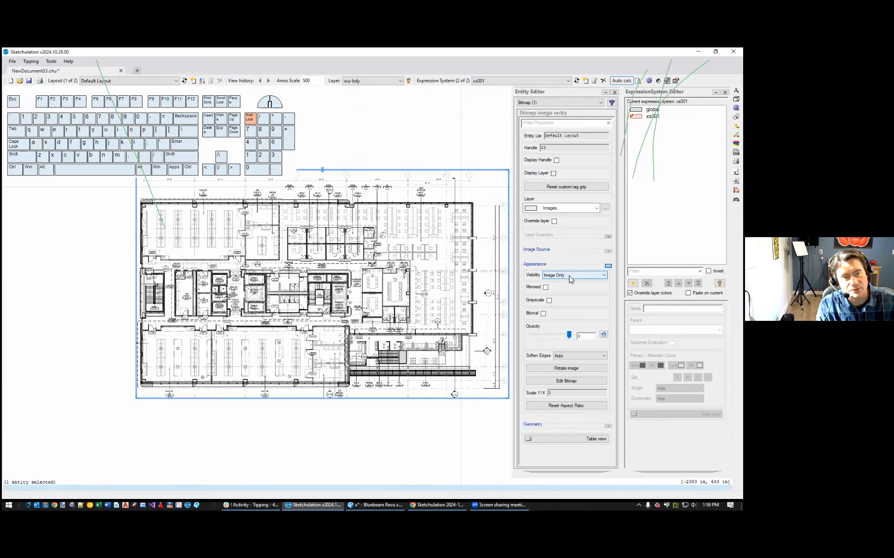
pyautogui.click(569, 356)
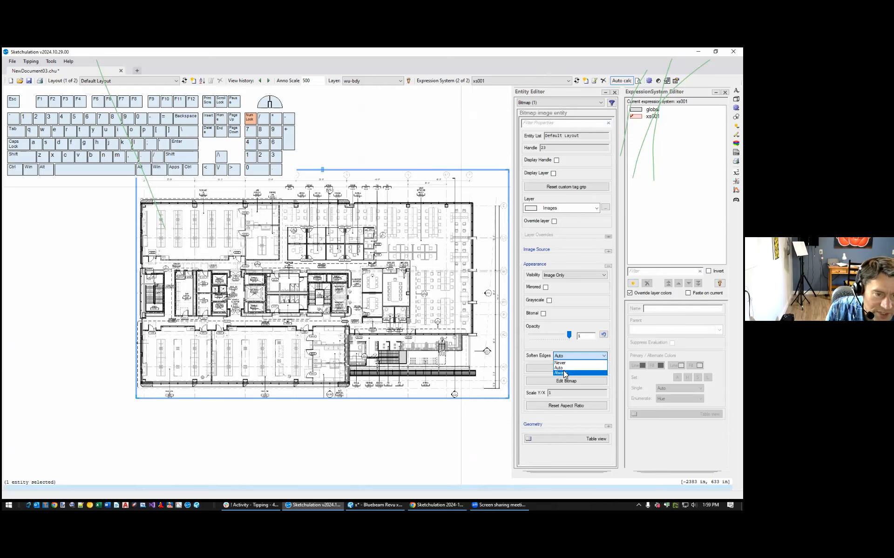
pyautogui.click(565, 374)
pyautogui.press('Escape')
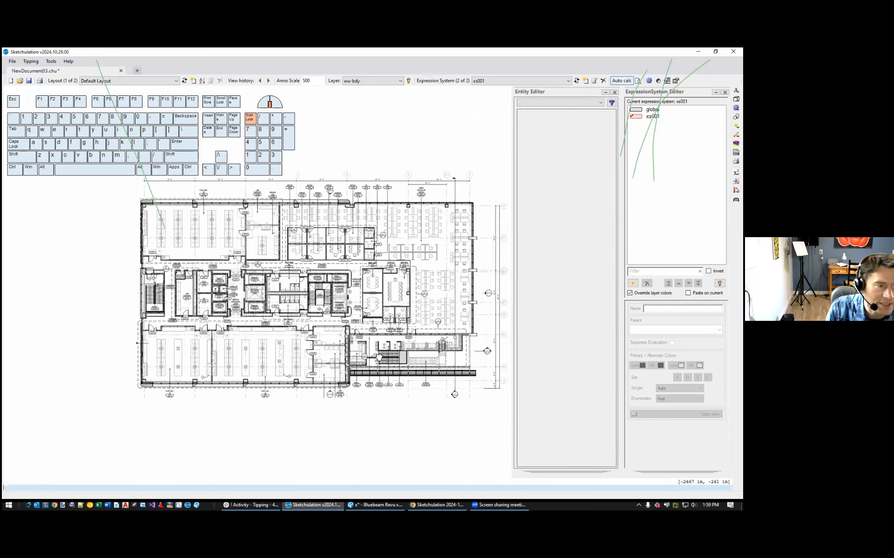
# Inspect how the softened edges of the copied plan look from the full view down to close-up detail
pyautogui.moveTo(311, 334); pyautogui.dragTo(263, 388, button='middle')
pyautogui.scroll(2, 329, 392)
pyautogui.scroll(-2, 329, 393)
pyautogui.moveTo(328, 392); pyautogui.dragTo(297, 399, button='middle')
pyautogui.moveTo(252, 342)
pyautogui.mouseDown(button='middle')
pyautogui.moveTo(296, 350)
pyautogui.moveTo(261, 404)
pyautogui.mouseUp(button='middle')
pyautogui.scroll(3, 281, 300)
pyautogui.scroll(-3, 267, 322)
pyautogui.scroll(4, 266, 300)
# Set the copied floor plan image's Soften Edges option to Never while viewing the grid 3 bubble
pyautogui.moveTo(267, 286); pyautogui.dragTo(224, 380)
pyautogui.press('Escape')
pyautogui.scroll(3, 204, 341)
pyautogui.moveTo(354, 236); pyautogui.dragTo(290, 362)
pyautogui.click(573, 356)
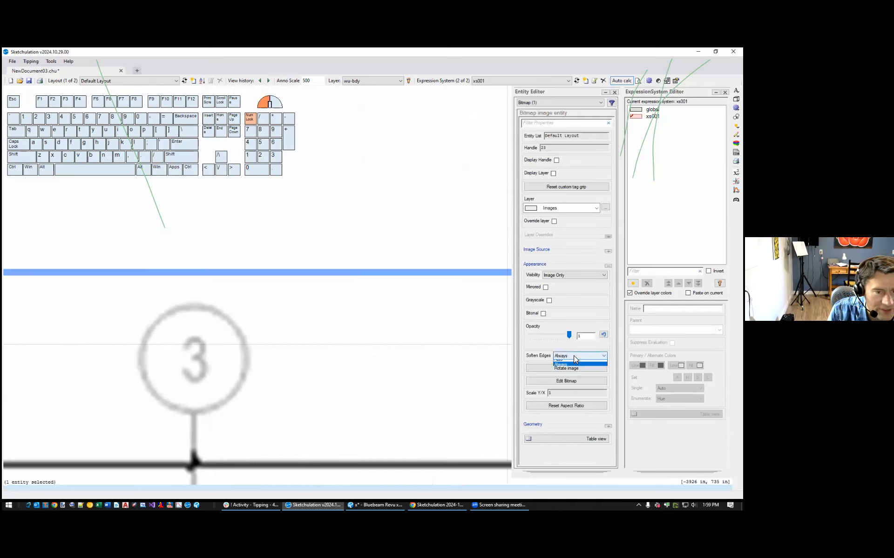
pyautogui.click(568, 362)
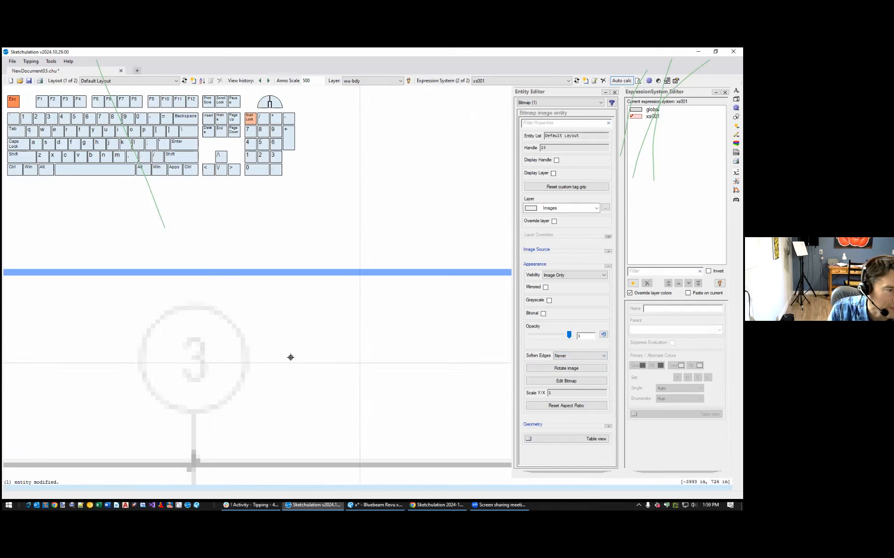
pyautogui.press('Escape')
# Compare the copied plan's unsoftened rendering when zoomed out and zoomed in
pyautogui.scroll(-8, 211, 340)
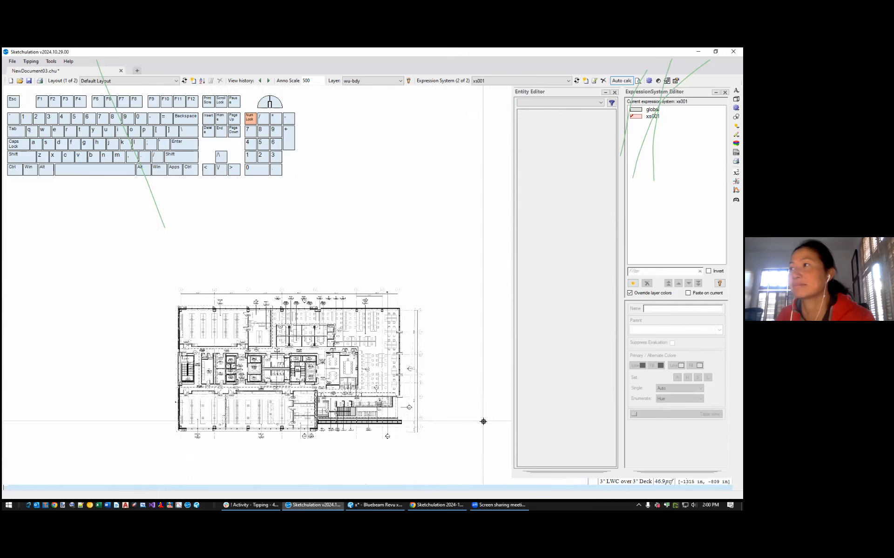
pyautogui.scroll(2, 382, 293)
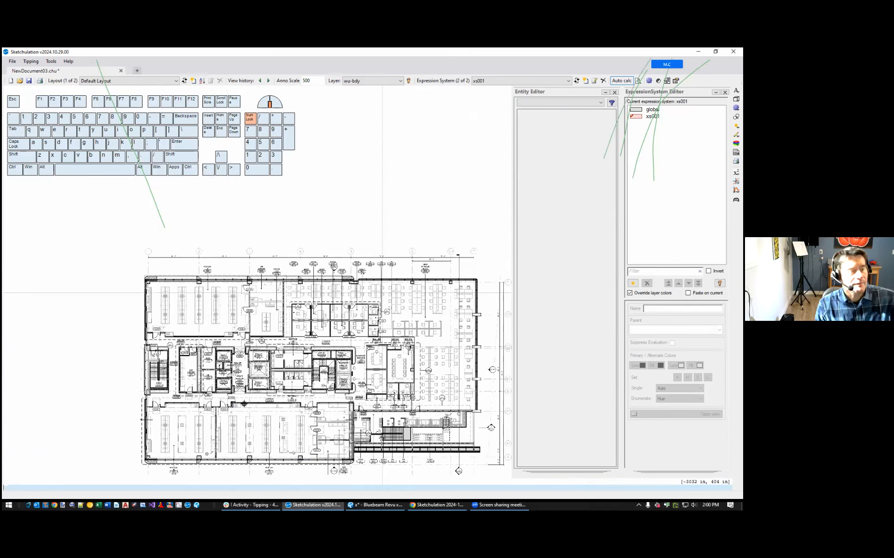
pyautogui.scroll(3, 279, 338)
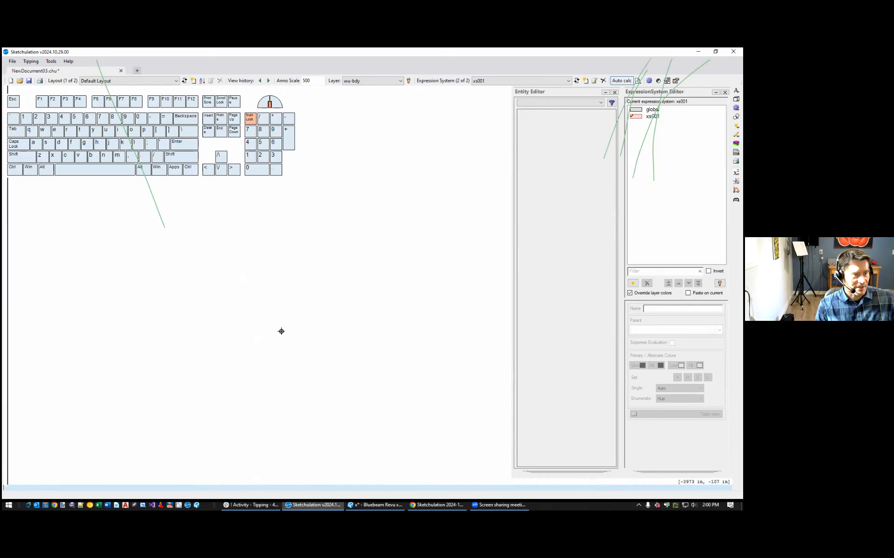
pyautogui.scroll(-3, 281, 331)
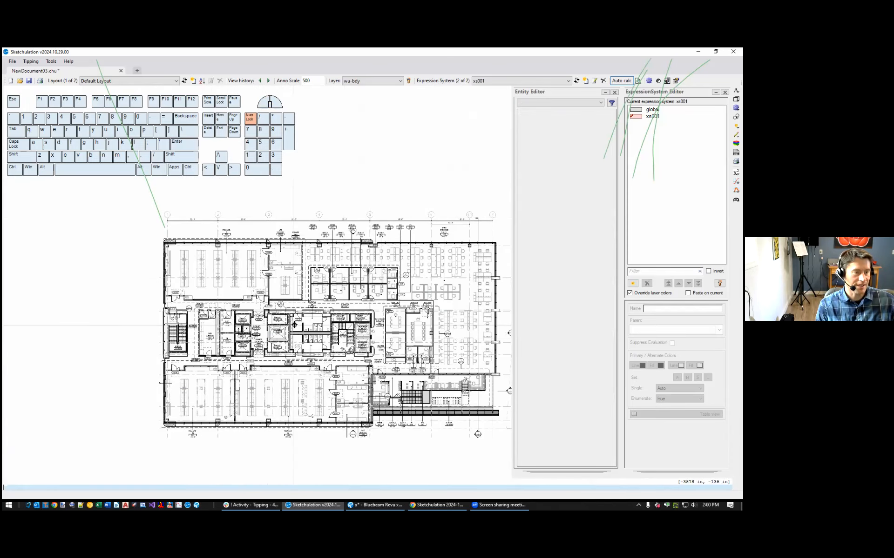
pyautogui.scroll(3, 293, 325)
pyautogui.scroll(-5, 278, 295)
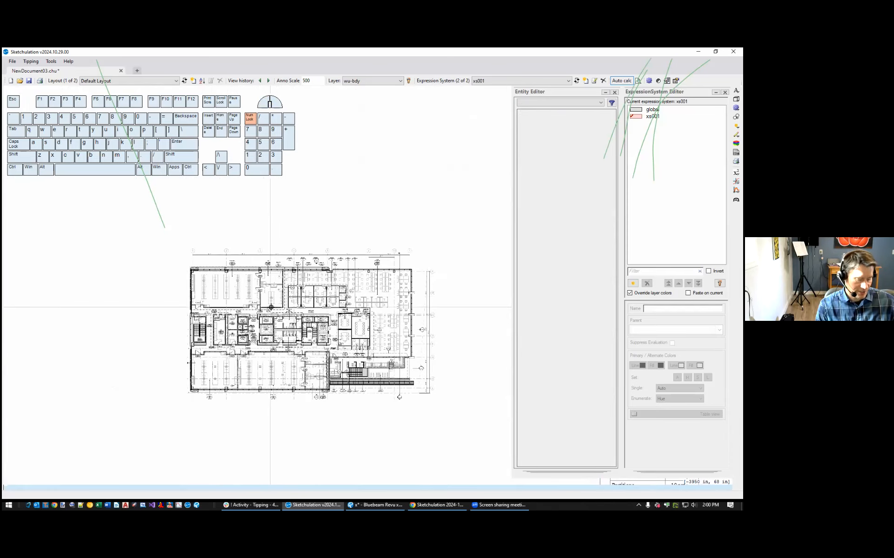
# Draw a rectangle about 144 in by 250 in over the exhaust shafts and service elevator on the copied plan, with the angle constraint off
pyautogui.scroll(3, 278, 295)
pyautogui.write('rec')
pyautogui.scroll(3, 238, 339)
pyautogui.scroll(2, 238, 340)
pyautogui.press('Return')
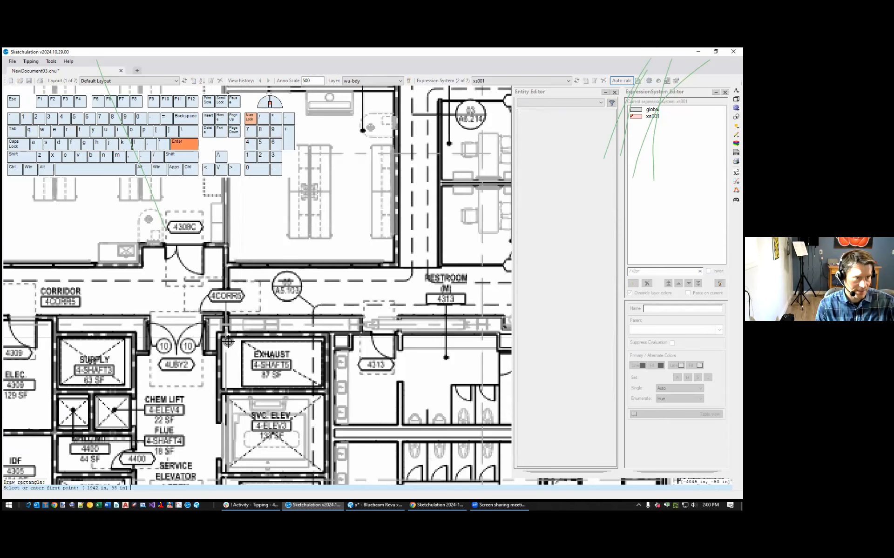
pyautogui.click(219, 333)
pyautogui.scroll(2, 279, 372)
pyautogui.press('F8')
pyautogui.click(314, 432)
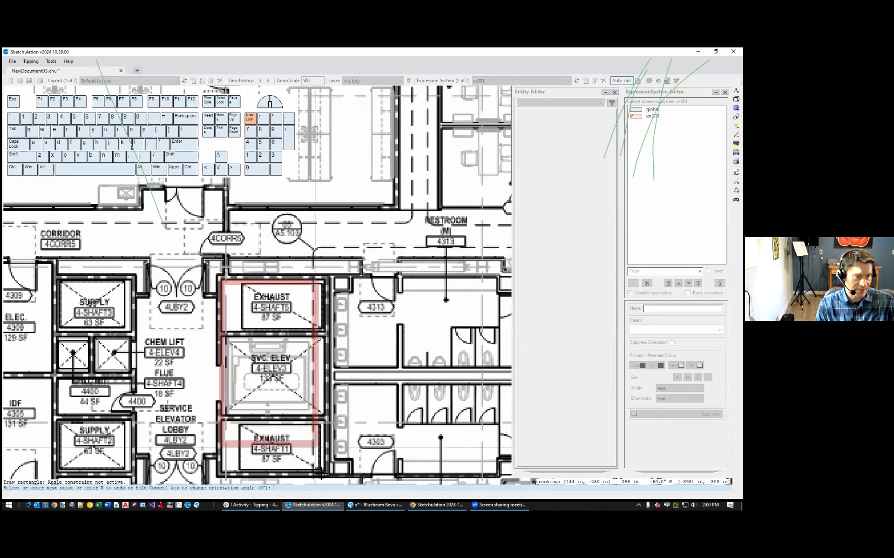
pyautogui.scroll(-3, 305, 293)
pyautogui.scroll(1, 304, 292)
pyautogui.moveTo(304, 293); pyautogui.dragTo(388, 365, button='middle')
pyautogui.scroll(-2, 320, 342)
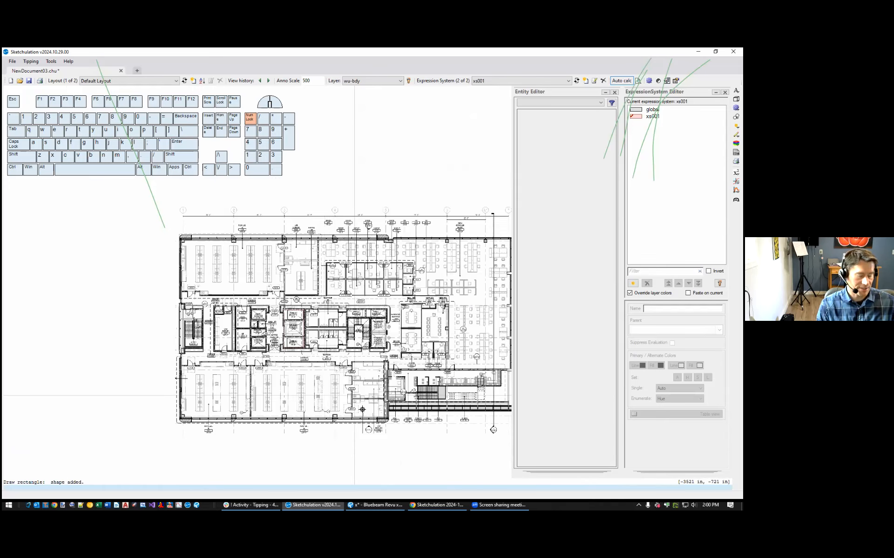
# Add the rectangle over the exhaust shafts and service elevator to the copied plan bitmap as a hole, deleting the source shape
pyautogui.write('crop')
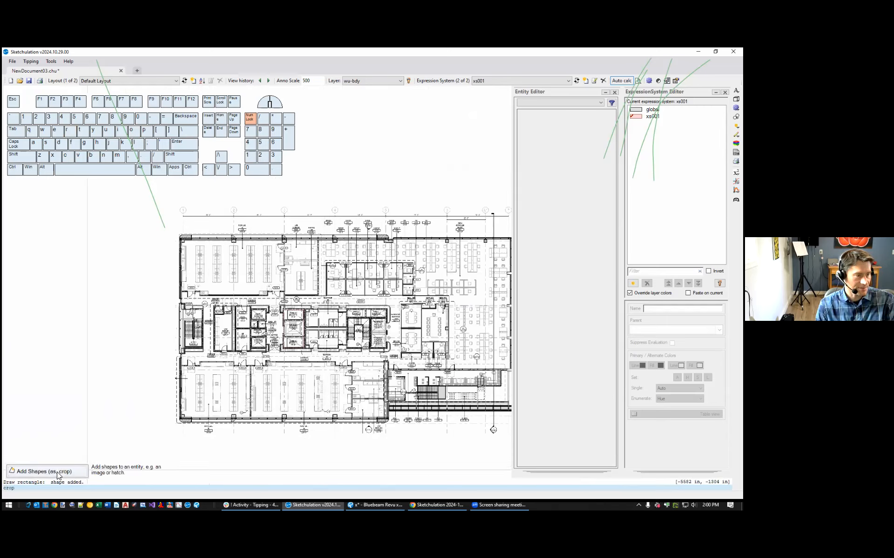
pyautogui.click(57, 472)
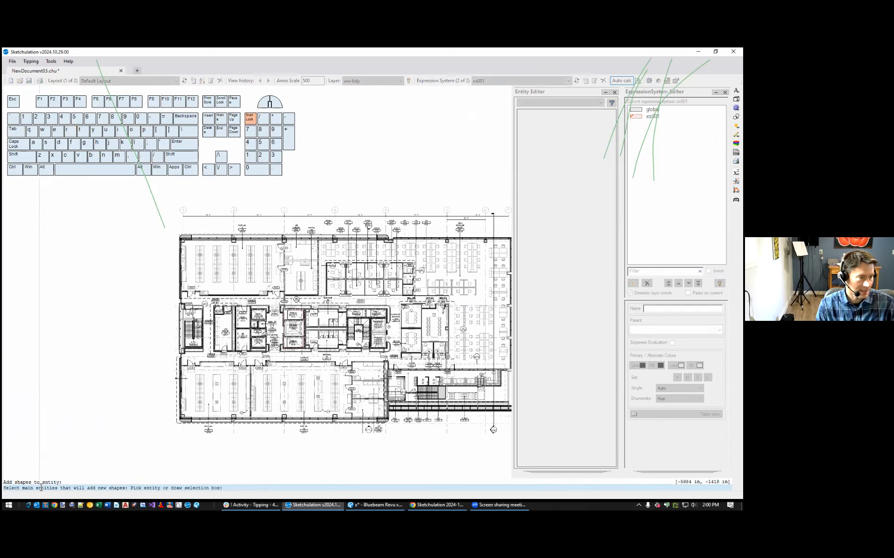
pyautogui.click(314, 373)
pyautogui.press('Return')
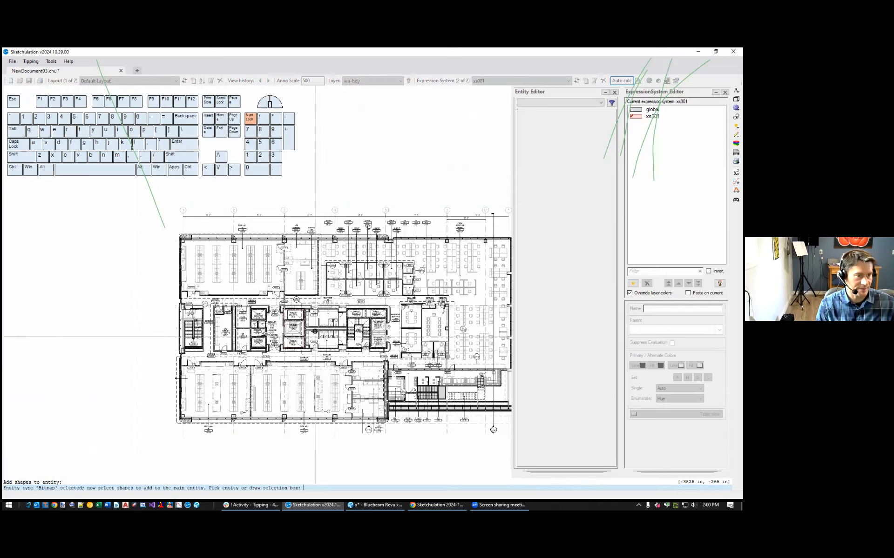
pyautogui.click(301, 337)
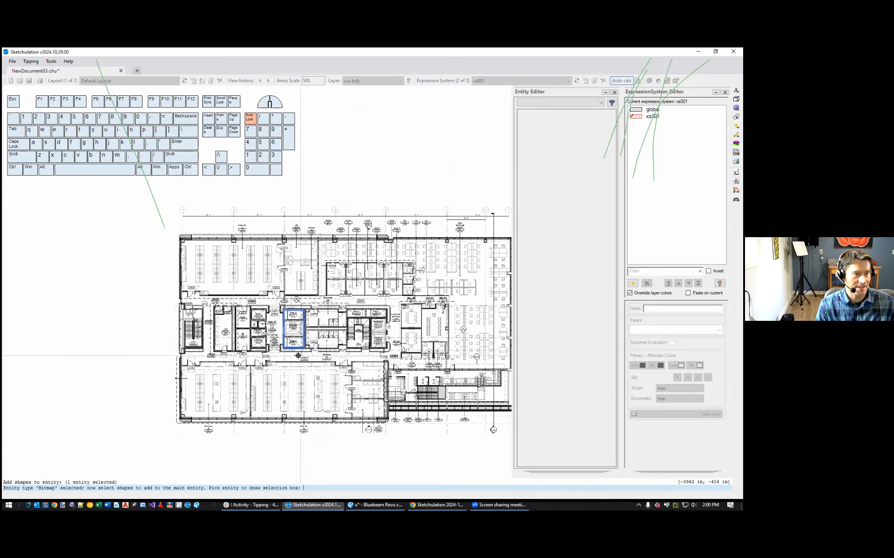
pyautogui.press('Return')
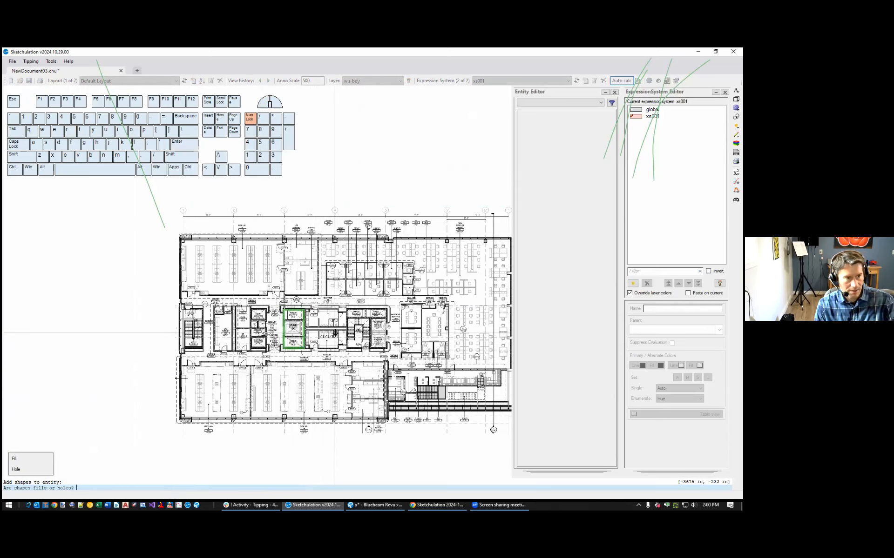
pyautogui.click(23, 470)
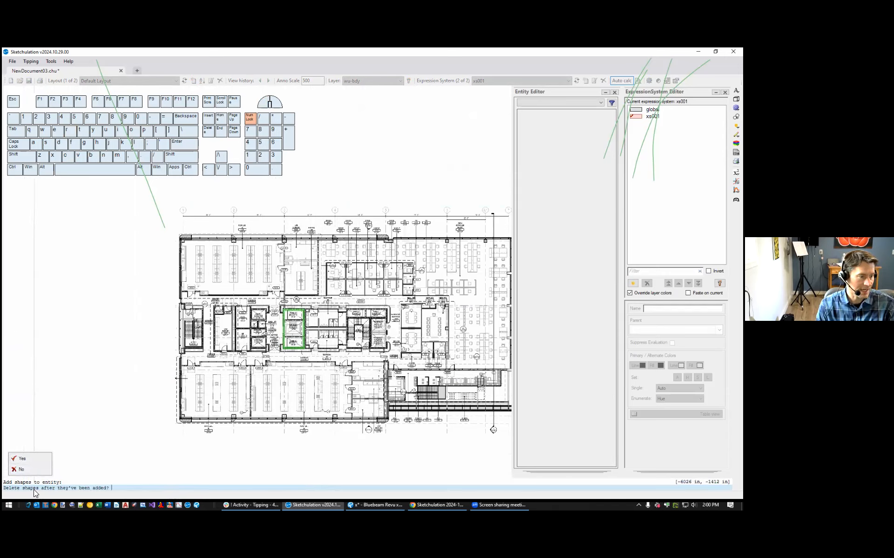
pyautogui.click(22, 459)
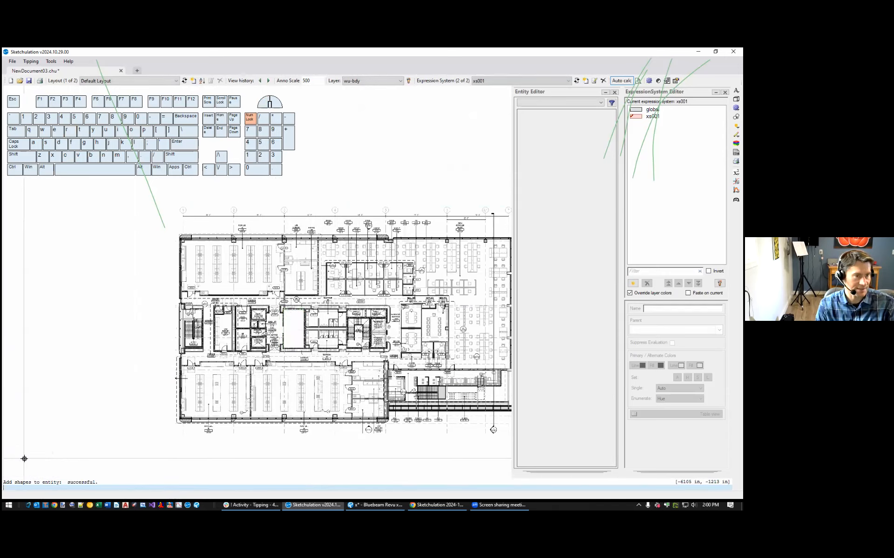
# Stretch the hole's edge beside the service elevator lobby across the supply shafts to the wall of the ELEC. and IDF rooms
pyautogui.scroll(4, 378, 327)
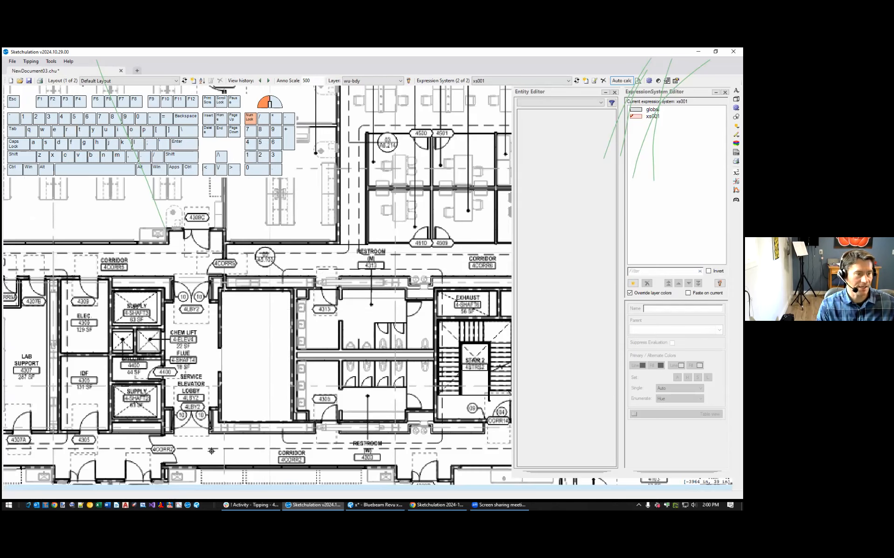
pyautogui.moveTo(202, 467); pyautogui.dragTo(203, 467)
pyautogui.moveTo(212, 433); pyautogui.dragTo(265, 421, button='middle')
pyautogui.keyDown('ctrl'); pyautogui.click(274, 410); pyautogui.keyUp('ctrl')
pyautogui.keyDown('ctrl'); pyautogui.click(274, 281); pyautogui.keyUp('ctrl')
pyautogui.click(275, 281)
pyautogui.press('F8')
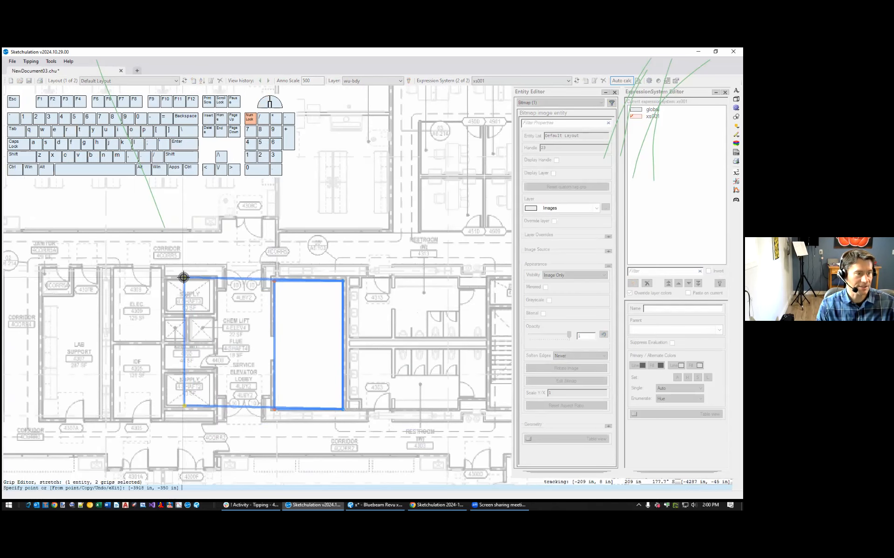
pyautogui.click(163, 281)
pyautogui.press('Escape')
# Examine the enlarged hole in the copied plan both close up and with the whole plan in view
pyautogui.scroll(-5, 280, 370)
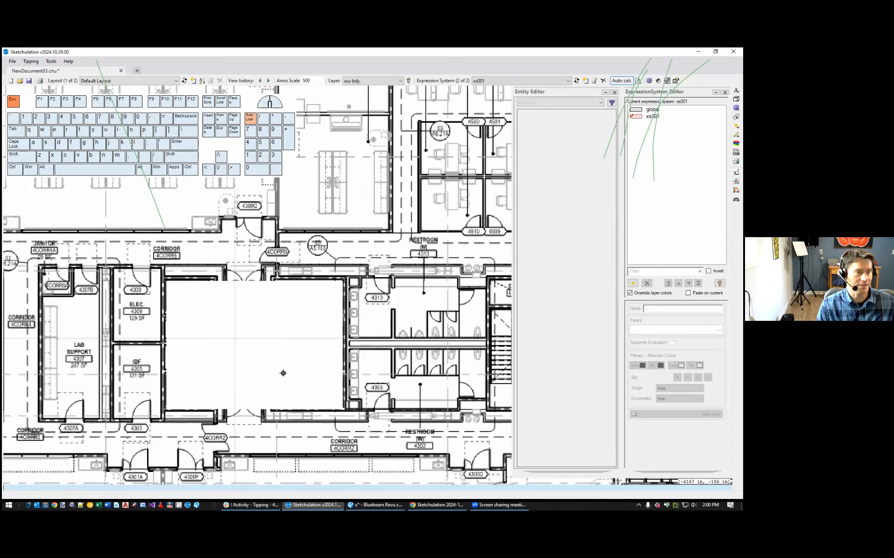
pyautogui.scroll(3, 261, 371)
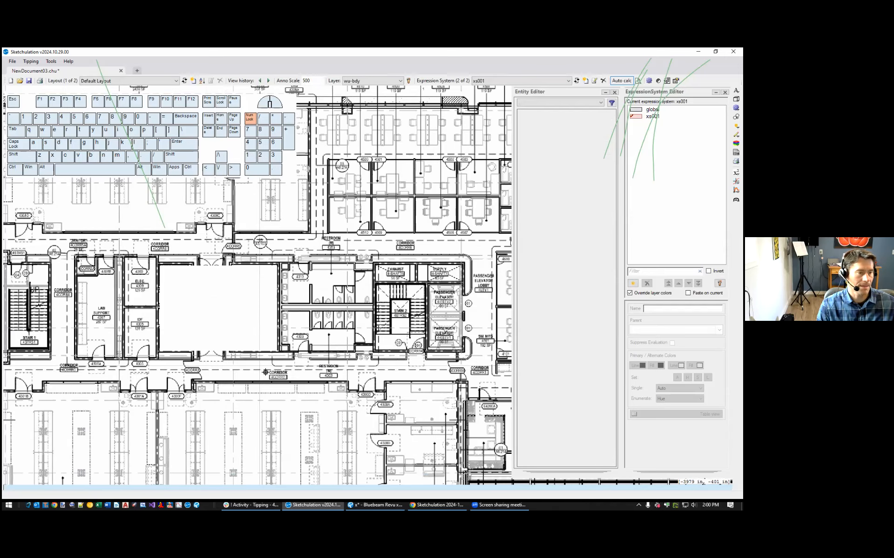
pyautogui.scroll(-1, 265, 373)
pyautogui.scroll(-1, 265, 374)
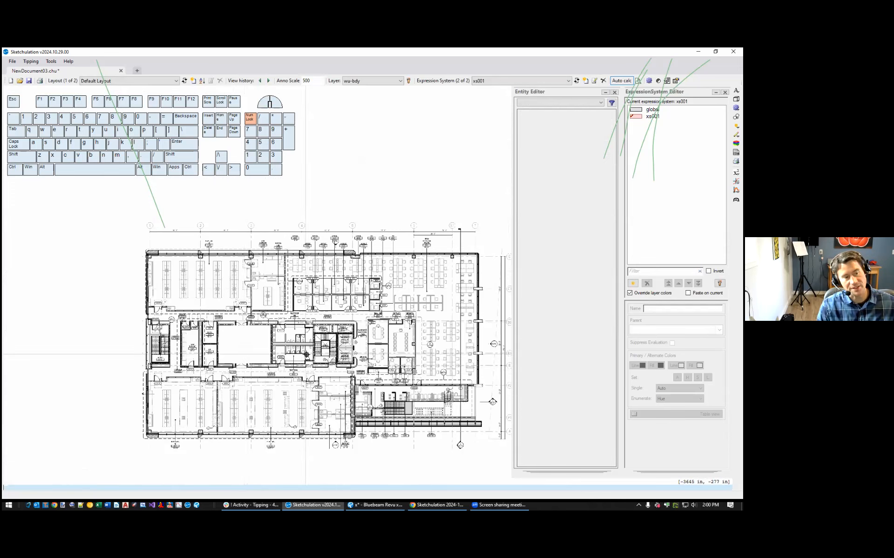
pyautogui.scroll(-1, 288, 367)
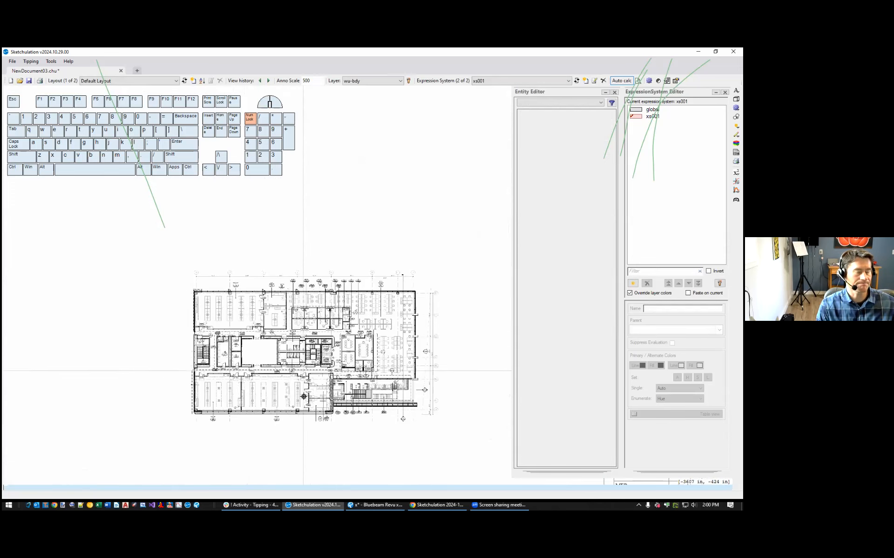
pyautogui.moveTo(308, 419); pyautogui.dragTo(303, 399, button='middle')
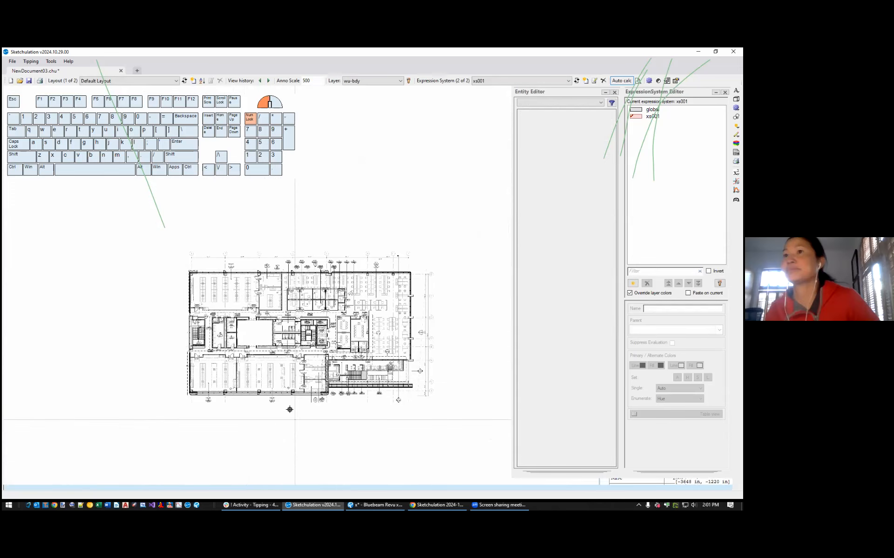
pyautogui.moveTo(289, 409); pyautogui.dragTo(283, 391)
pyautogui.press('Escape')
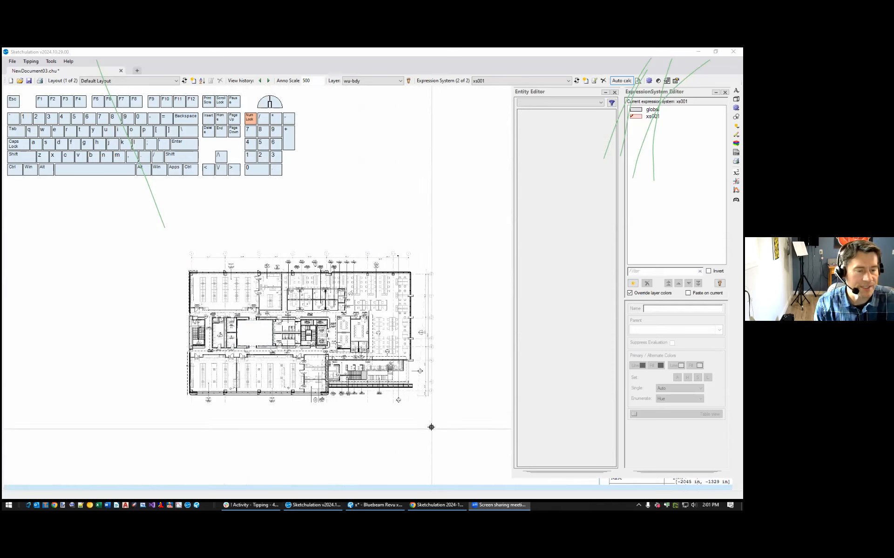
# Open the Sketchulation user forum from the program's help resources, look over its boards, and return to the drawing
pyautogui.click(68, 61)
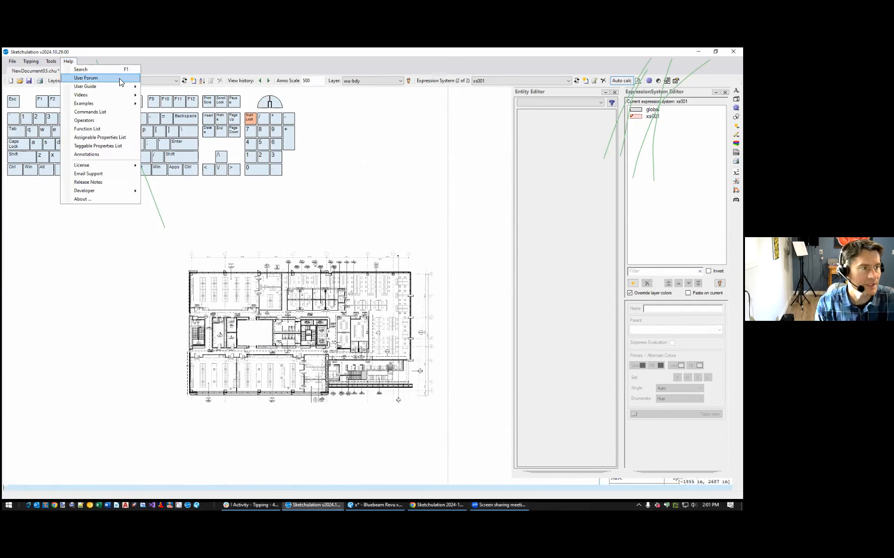
pyautogui.click(119, 79)
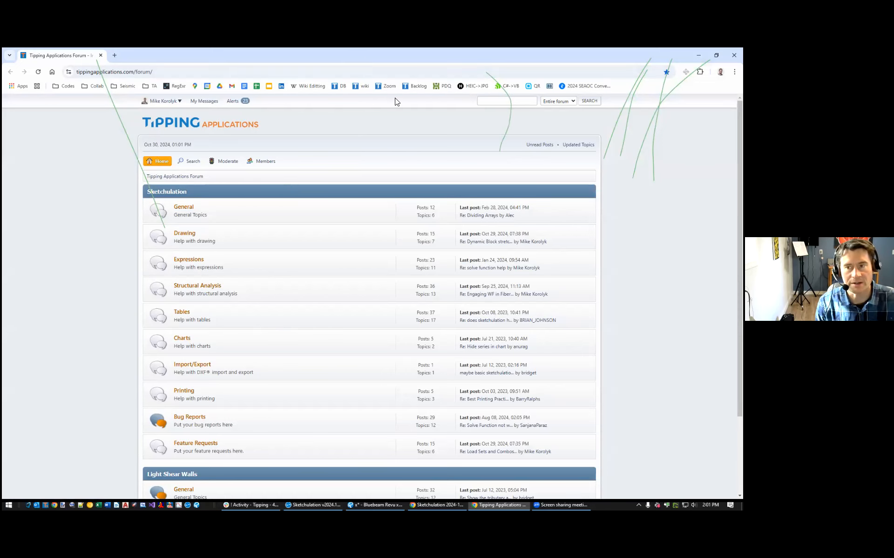
pyautogui.hotkey('alt', 'Tab')
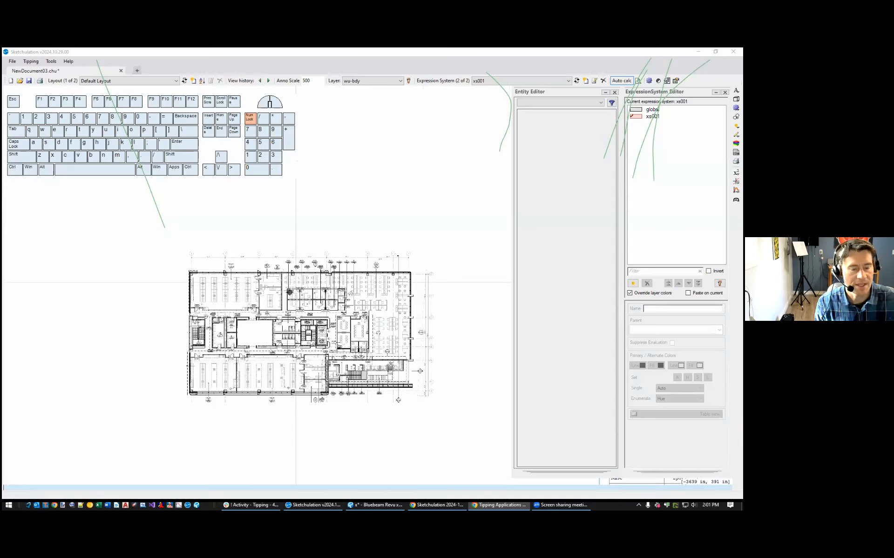